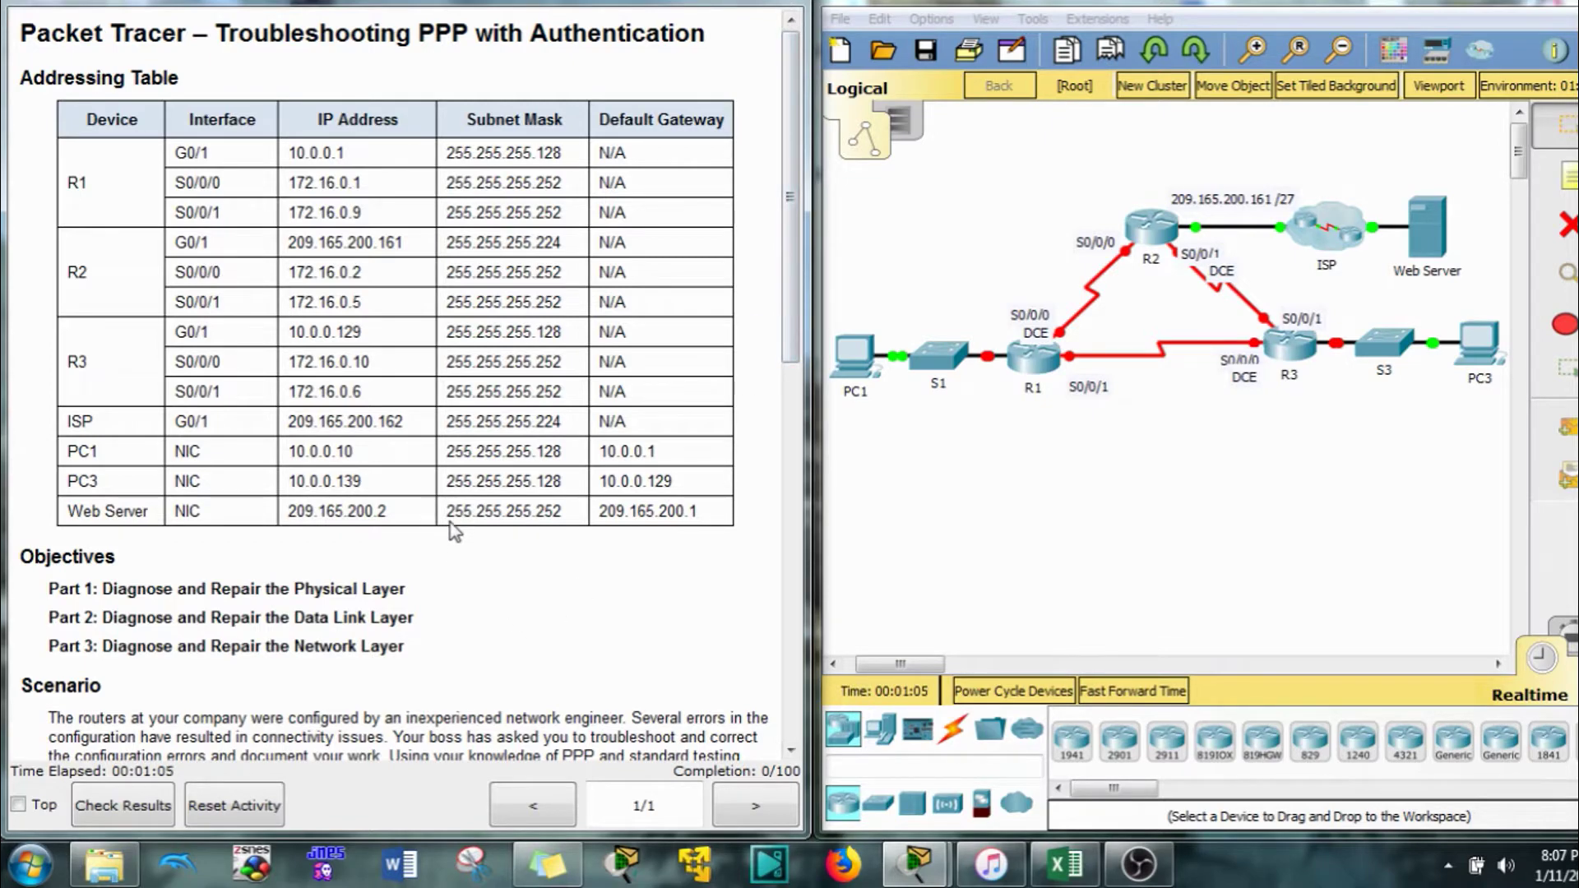
# Try to disconnect the cable at R1's S0/0/1, then dismiss the interface-locked warning
pyautogui.scroll(-8, 448, 485)
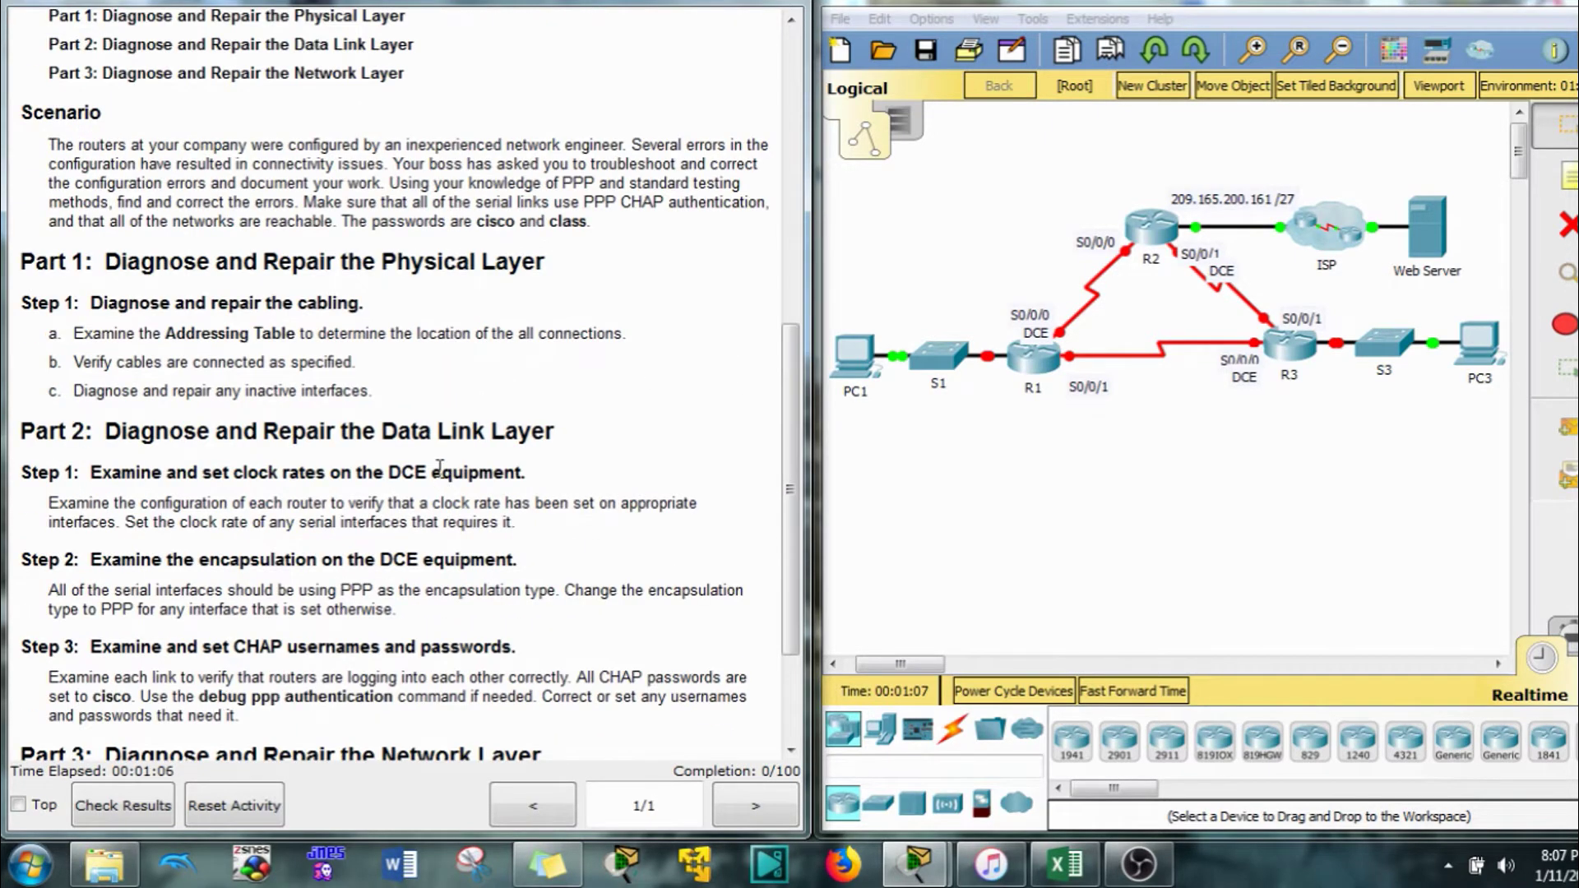
pyautogui.scroll(-3, 440, 467)
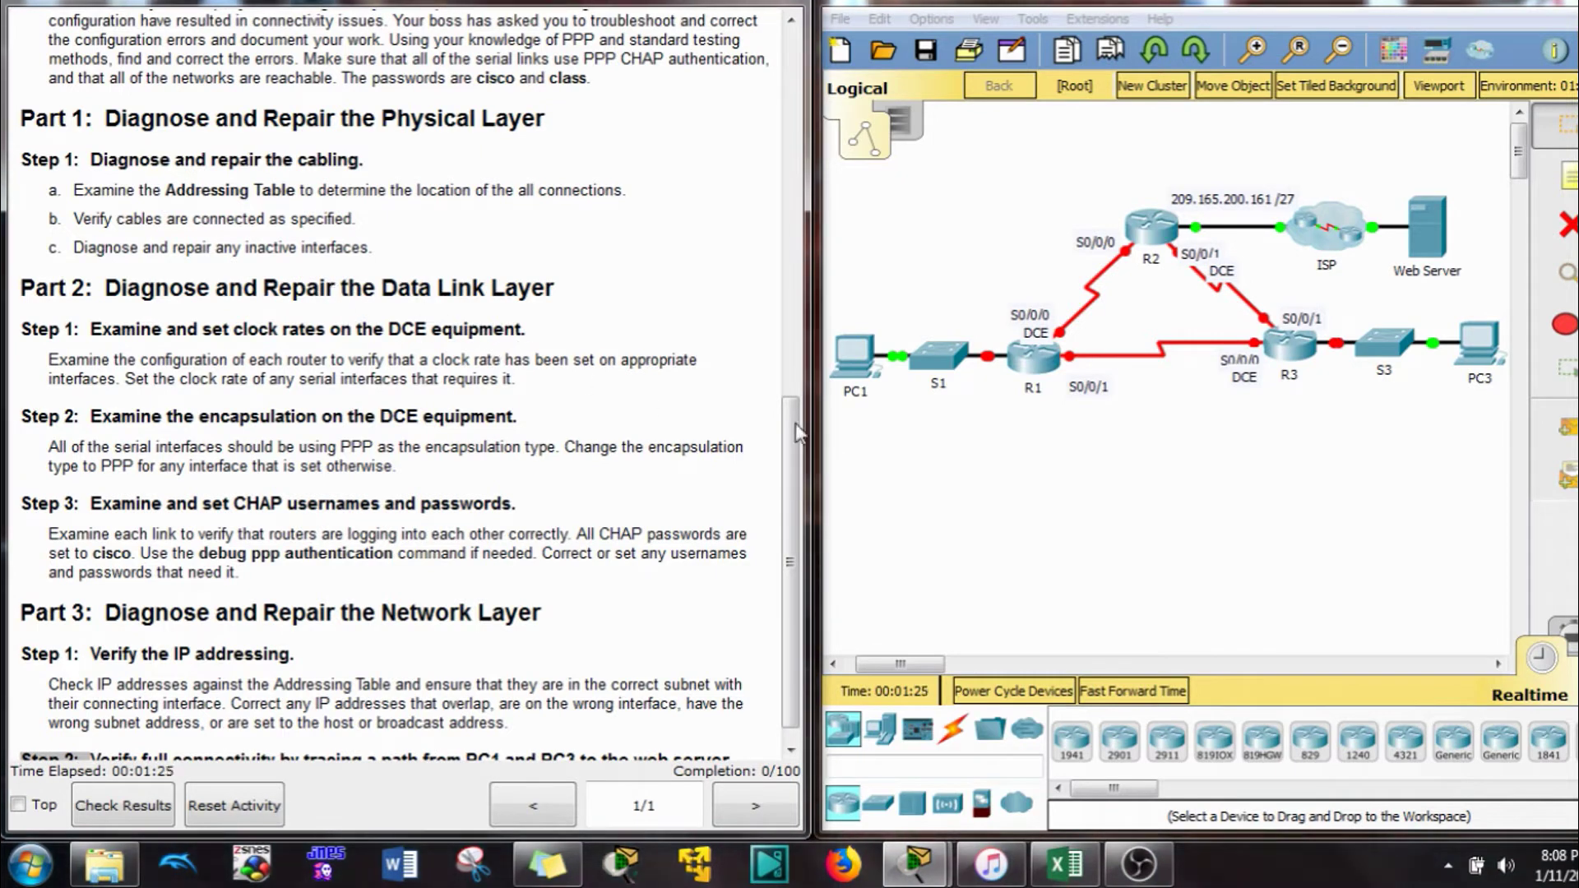
pyautogui.click(1075, 364)
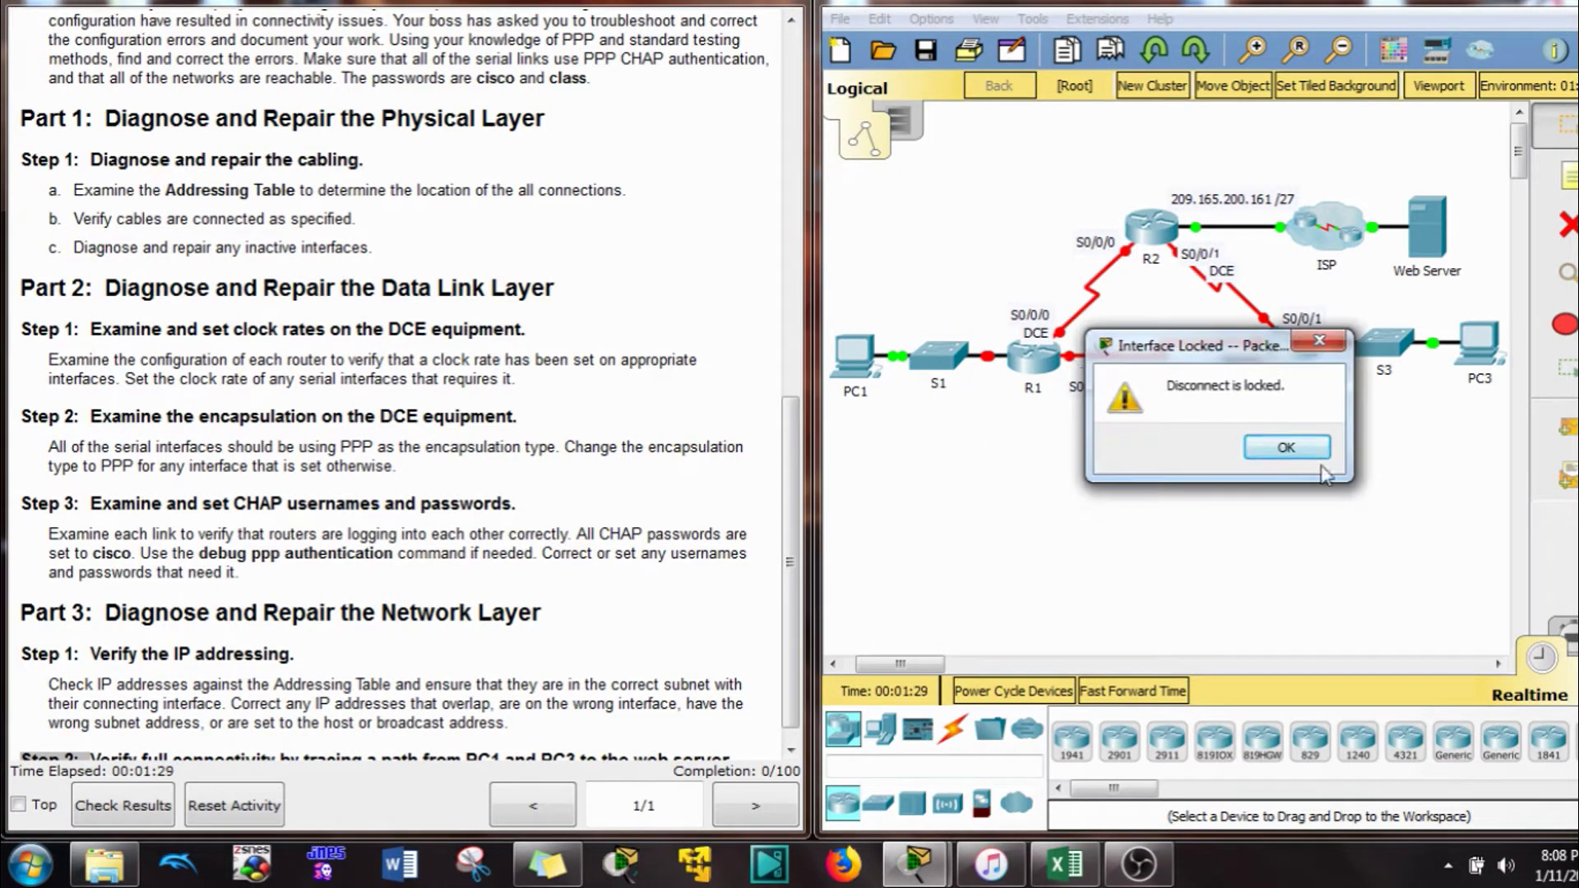
pyautogui.click(1289, 449)
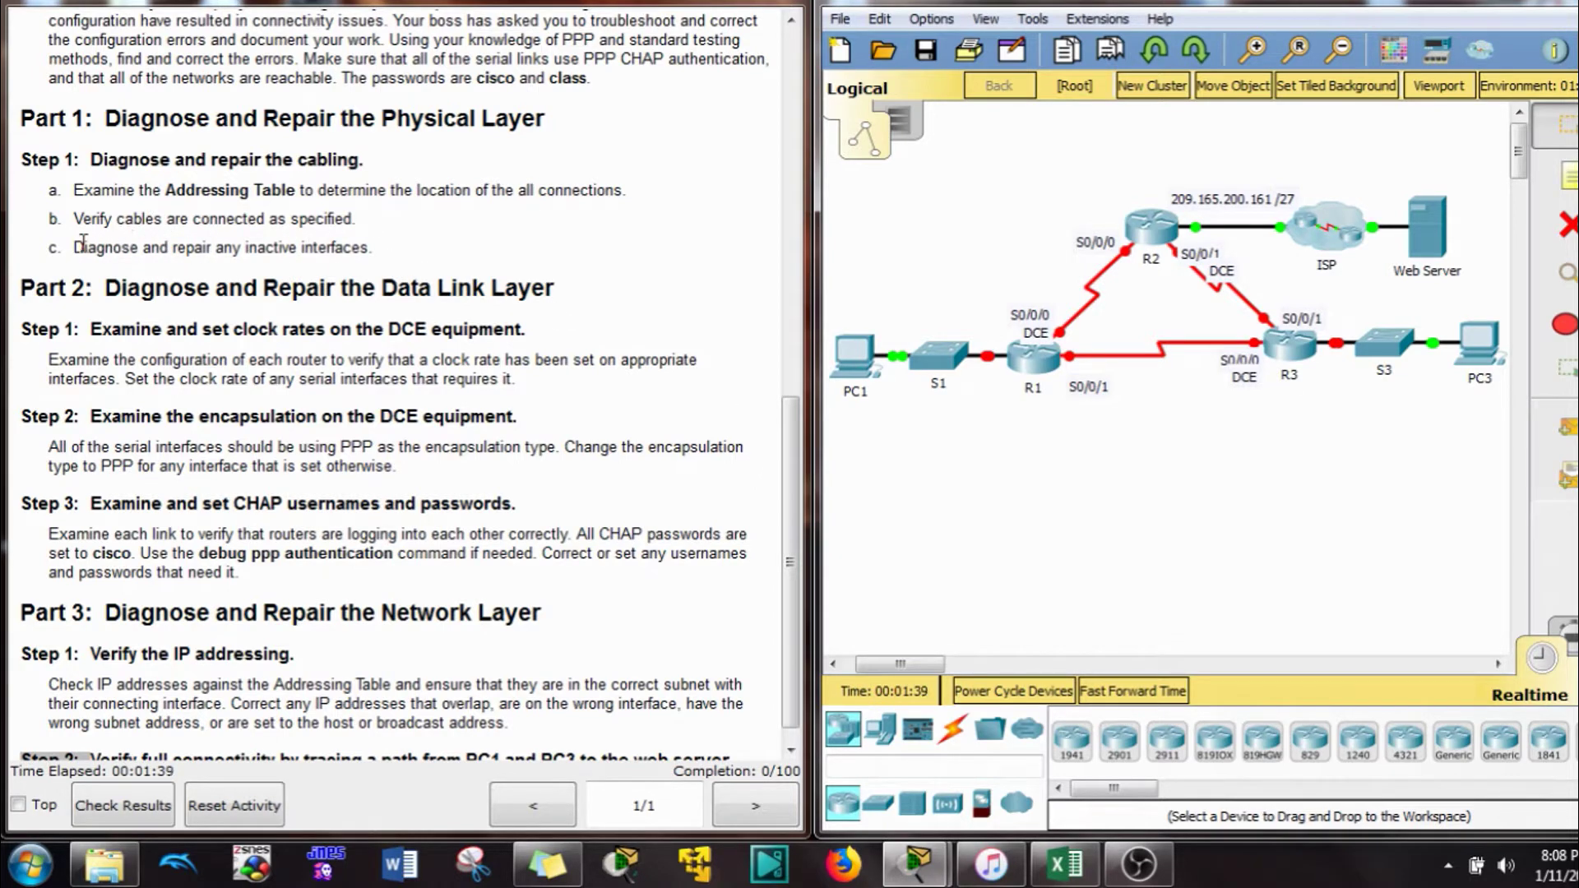
# Open R1's CLI and enter privileged mode with enable and the enable password
pyautogui.click(1034, 362)
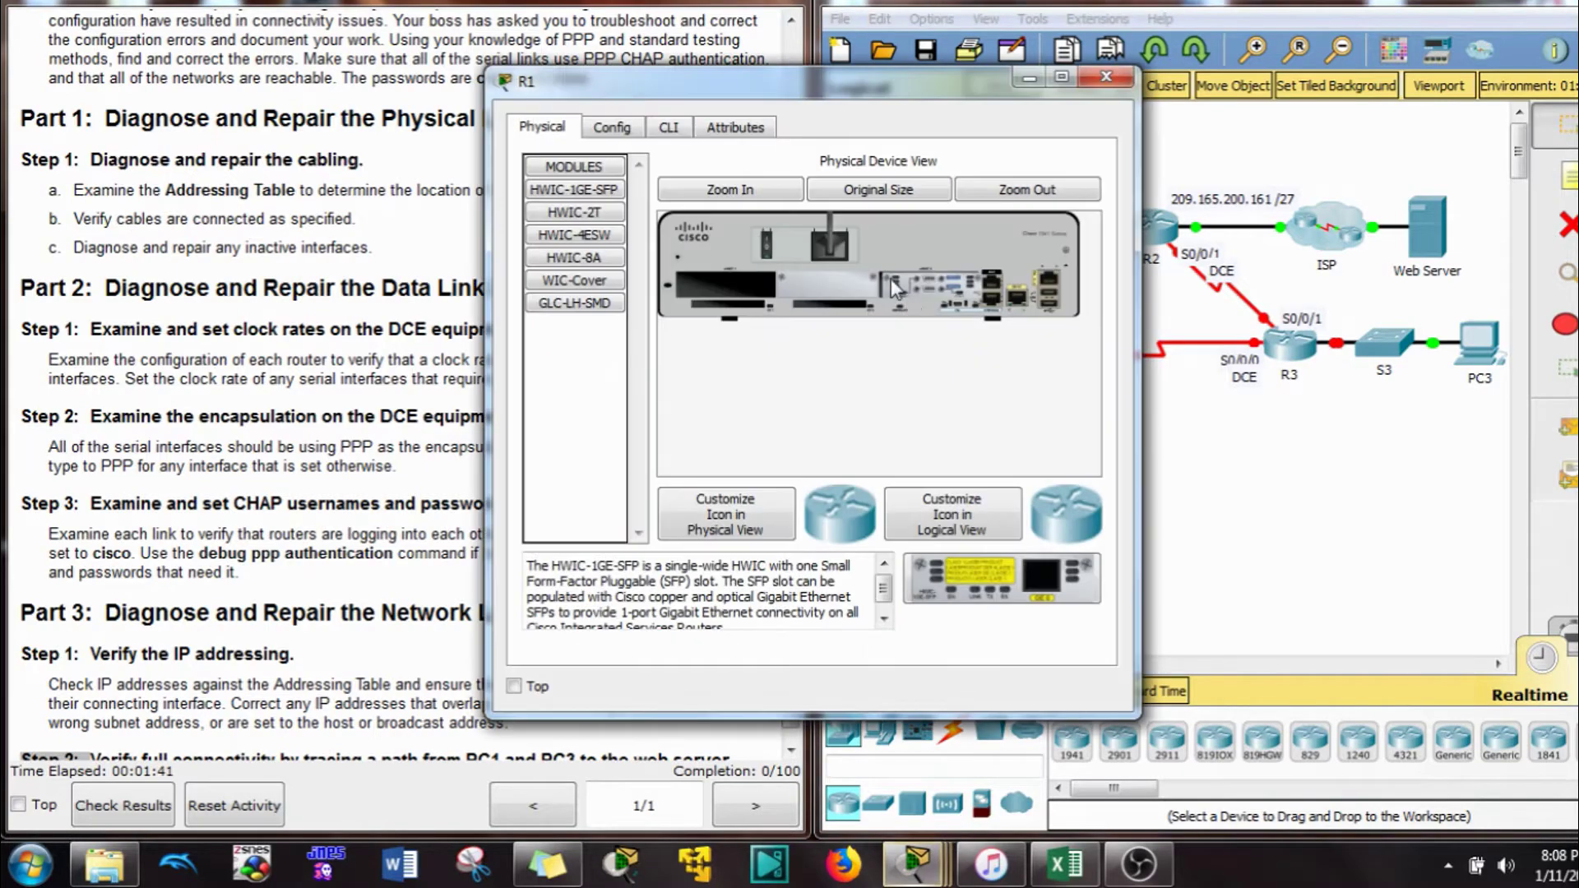
pyautogui.click(669, 128)
pyautogui.moveTo(658, 79); pyautogui.dragTo(1023, 51)
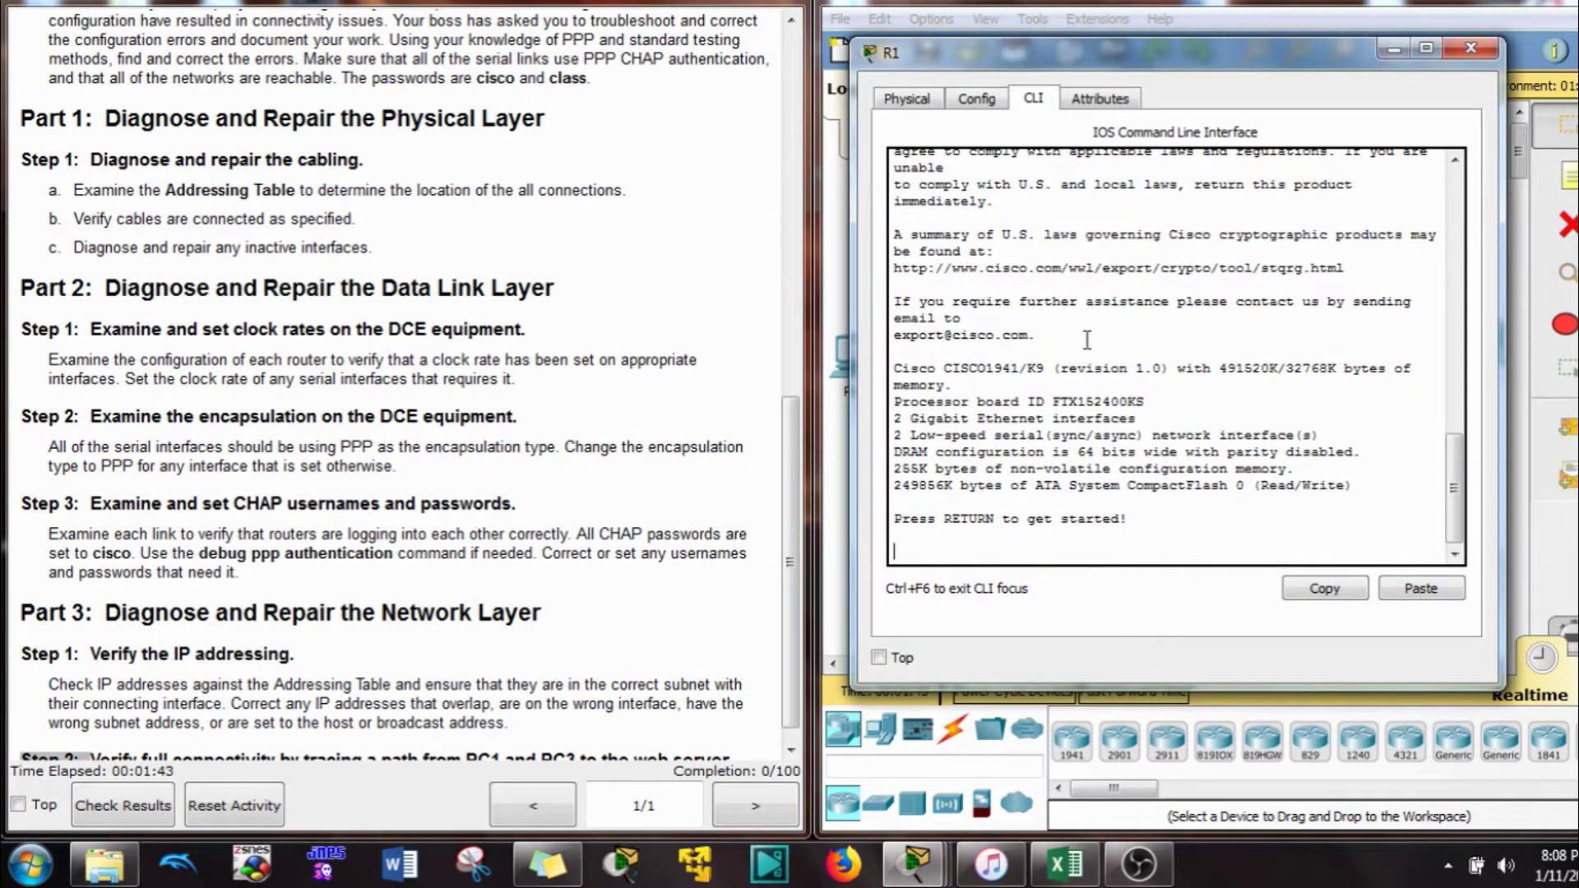
pyautogui.press('Return')
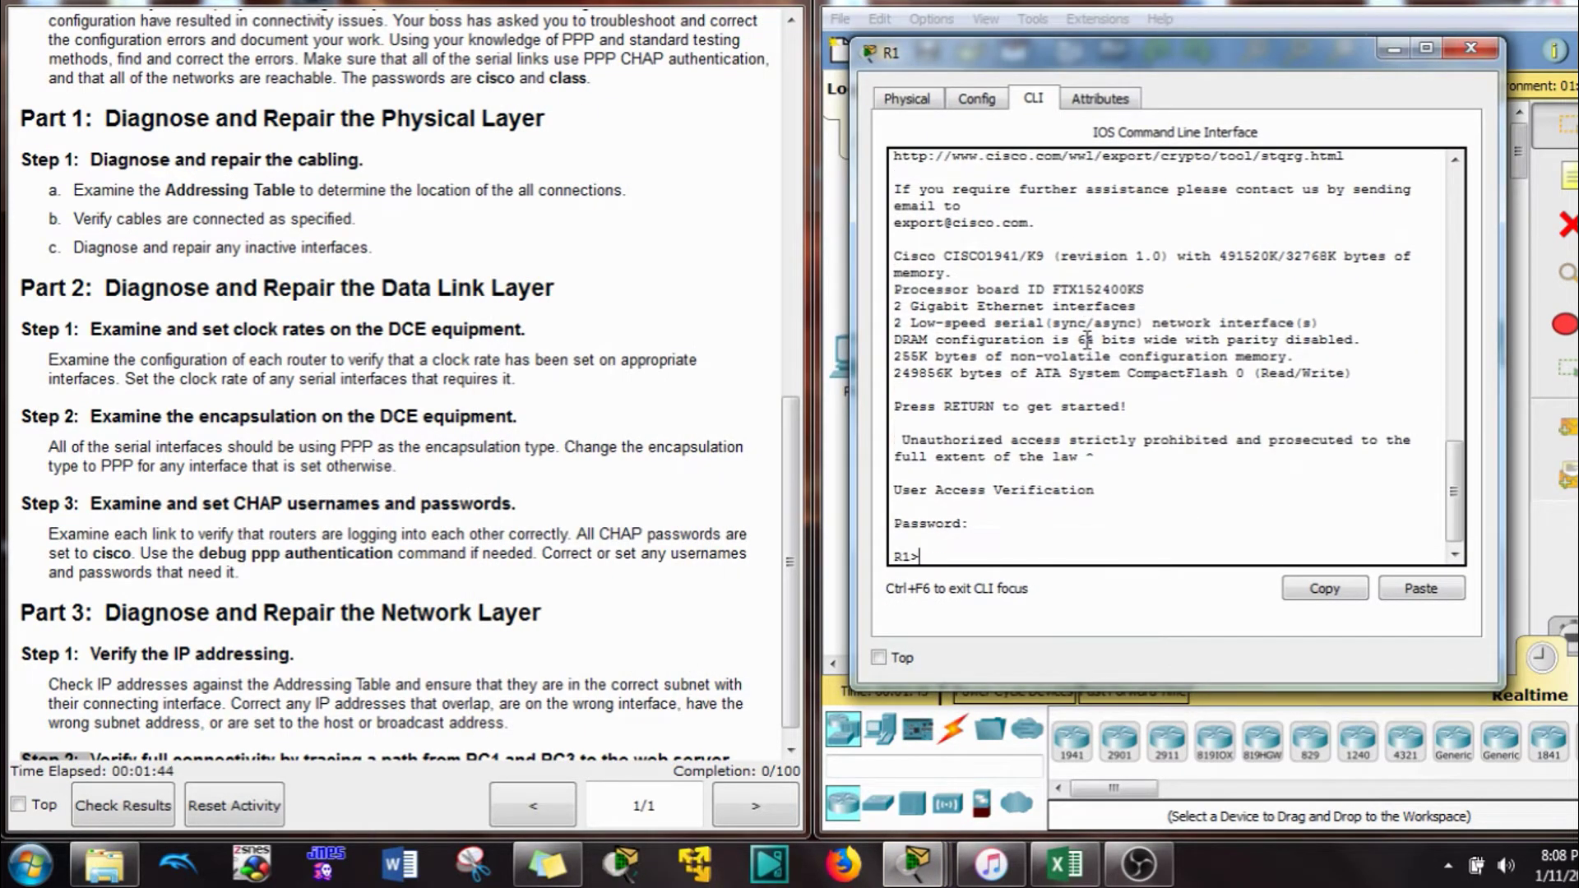
pyautogui.write('en')
pyautogui.press('Return')
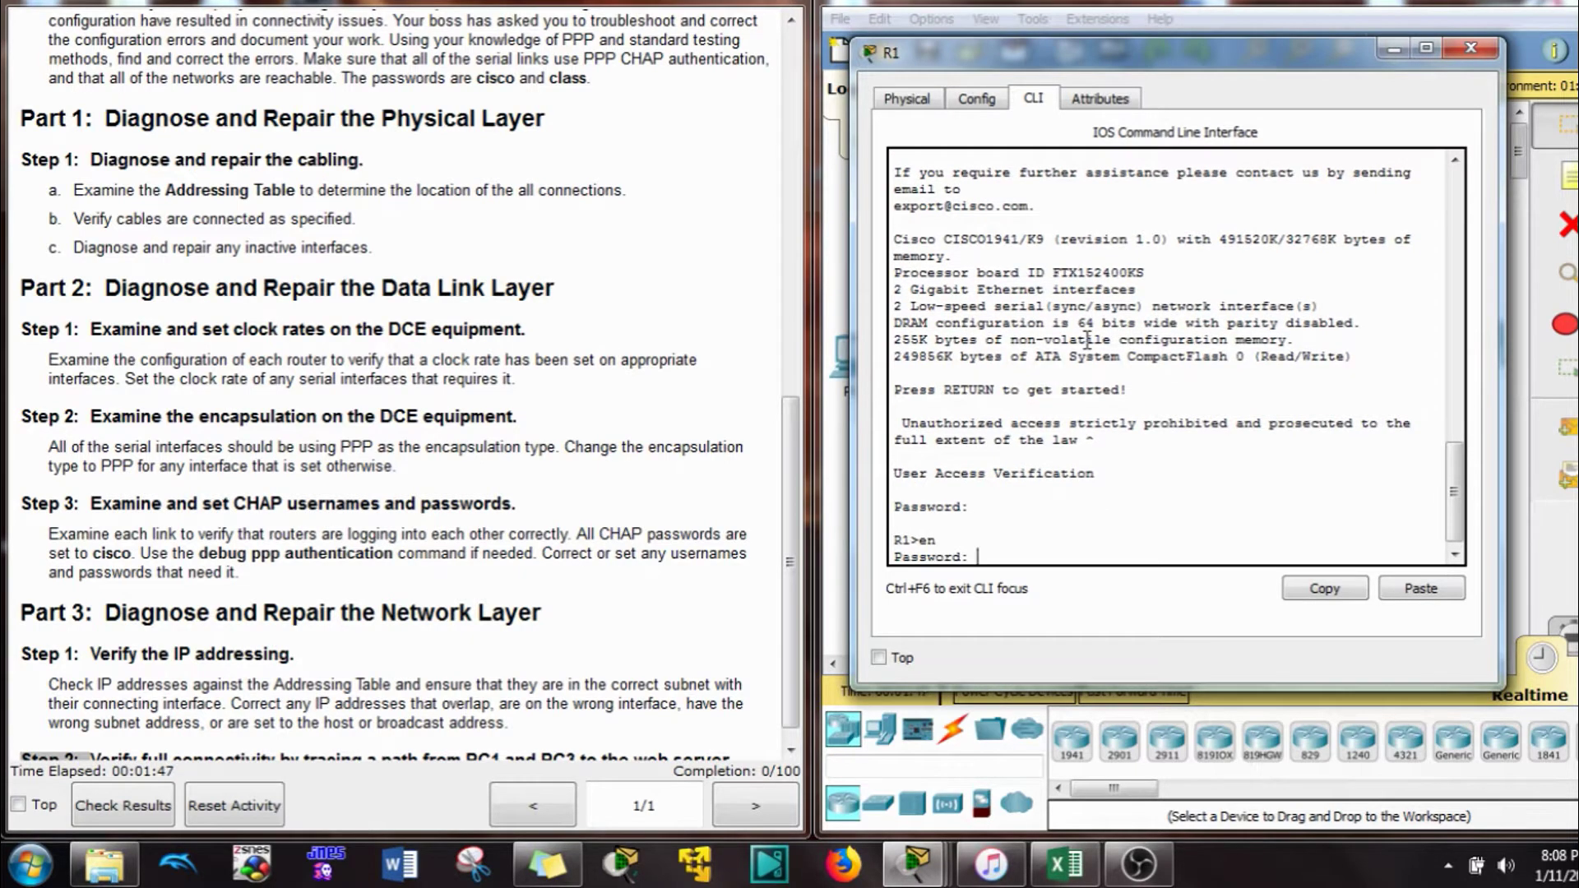
pyautogui.write('class')
pyautogui.press('Return')
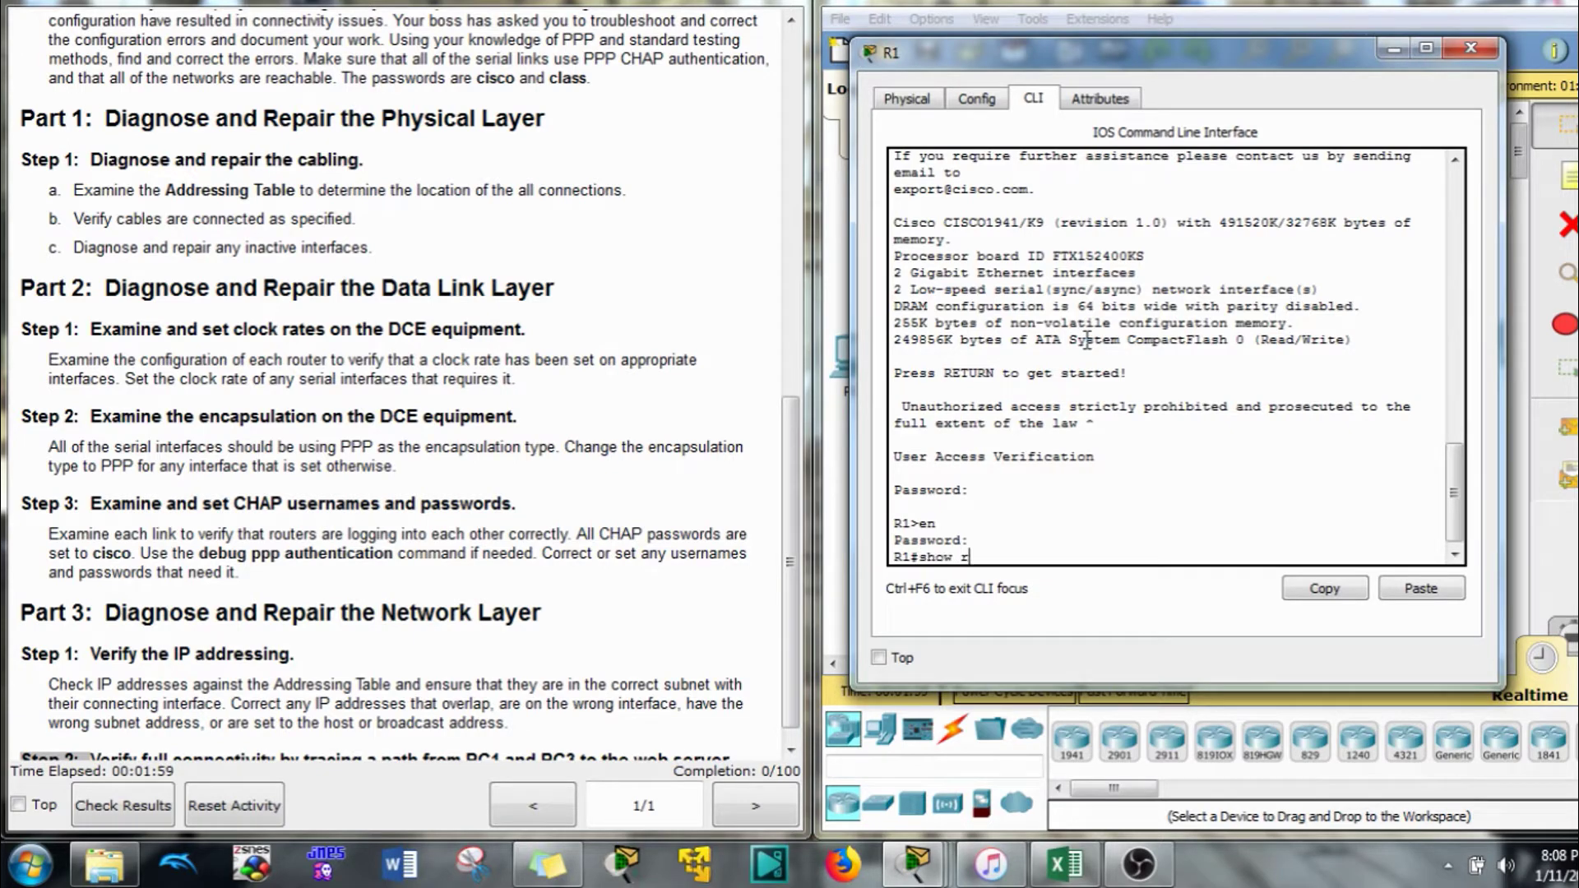
# Show R1's running-config and mark the shutdown lines under G0/0, G0/1 and S0/0/0
pyautogui.write('un')
pyautogui.press('Return')
pyautogui.press('space')
pyautogui.press('space')
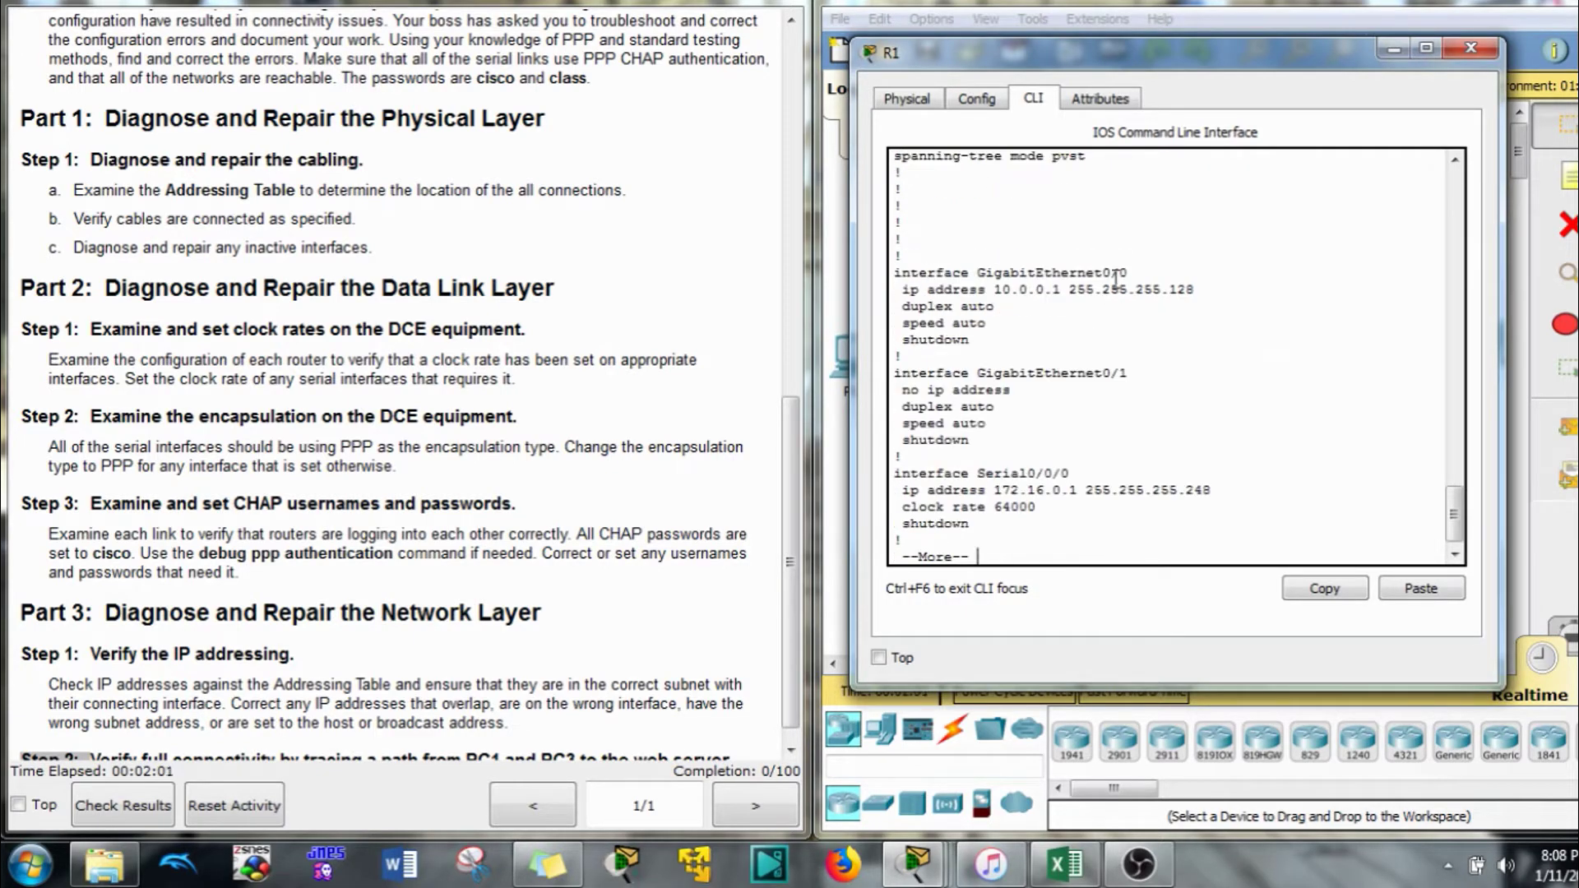
pyautogui.moveTo(975, 339); pyautogui.dragTo(897, 352)
pyautogui.moveTo(982, 449); pyautogui.dragTo(898, 441)
pyautogui.moveTo(973, 524); pyautogui.dragTo(903, 524)
pyautogui.press('space')
# Check R1's S0/0/0 addressing-table entry, finish the config output, and enter conf t
pyautogui.scroll(4, 1066, 313)
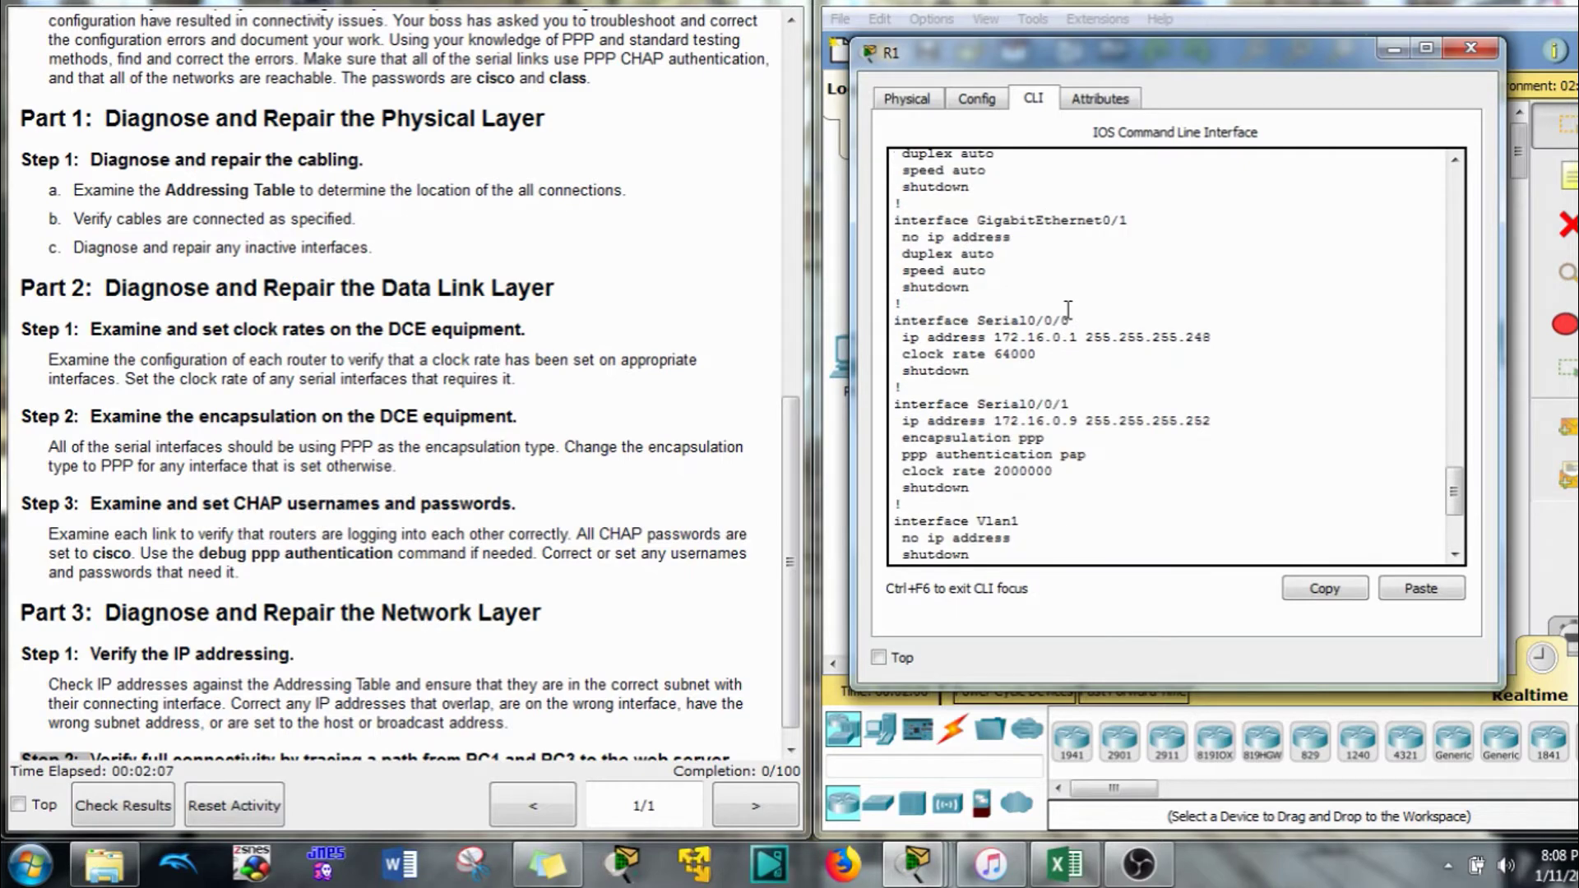
pyautogui.scroll(10, 551, 341)
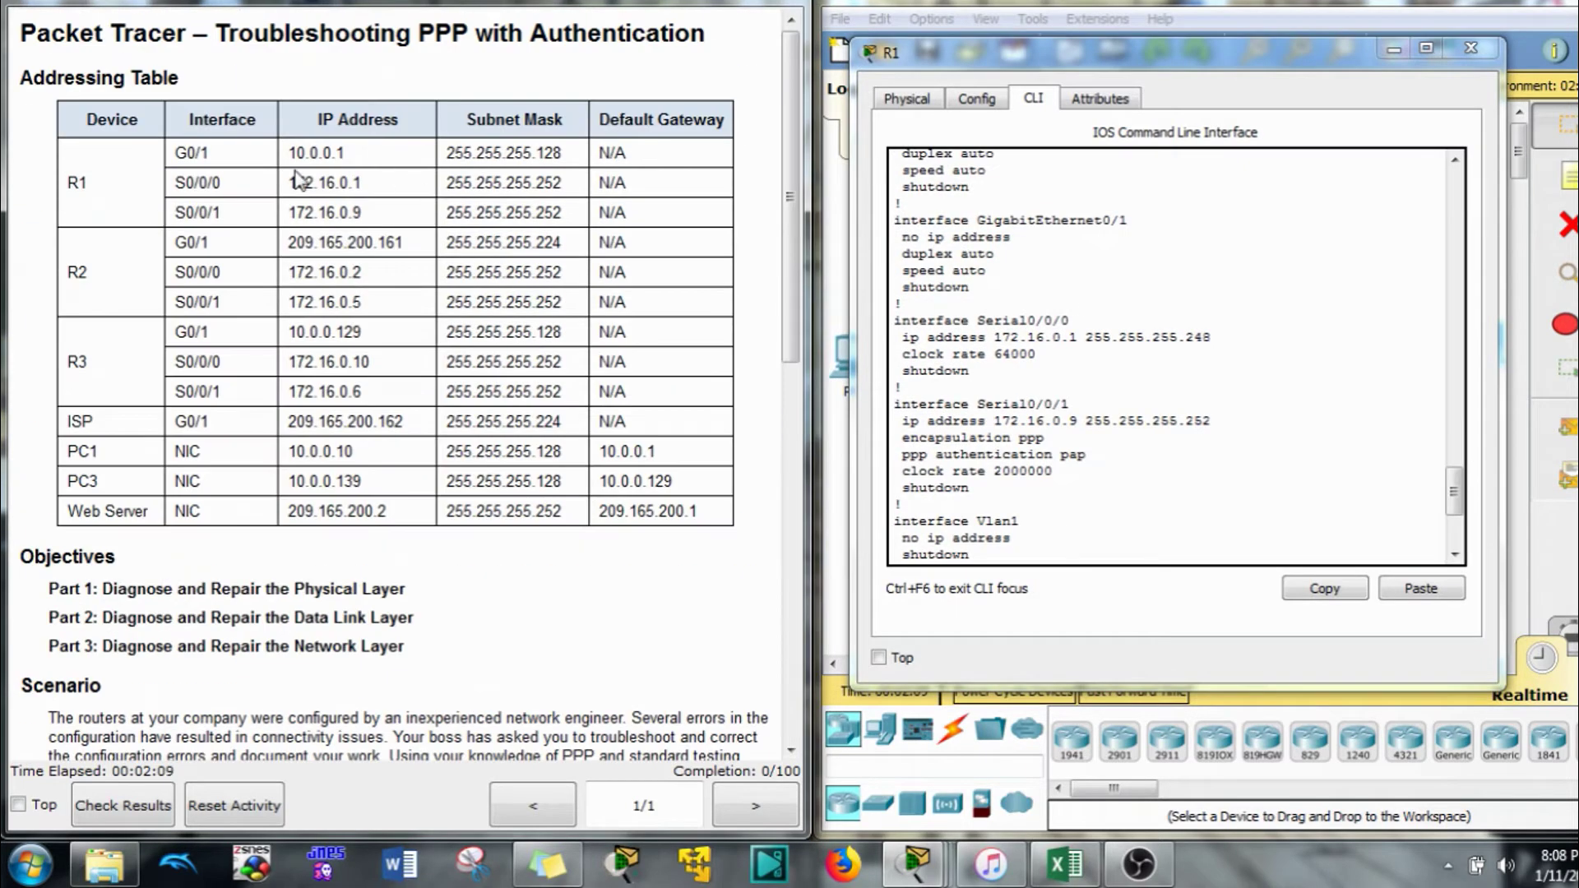
pyautogui.moveTo(221, 183); pyautogui.dragTo(162, 245)
pyautogui.click(1183, 536)
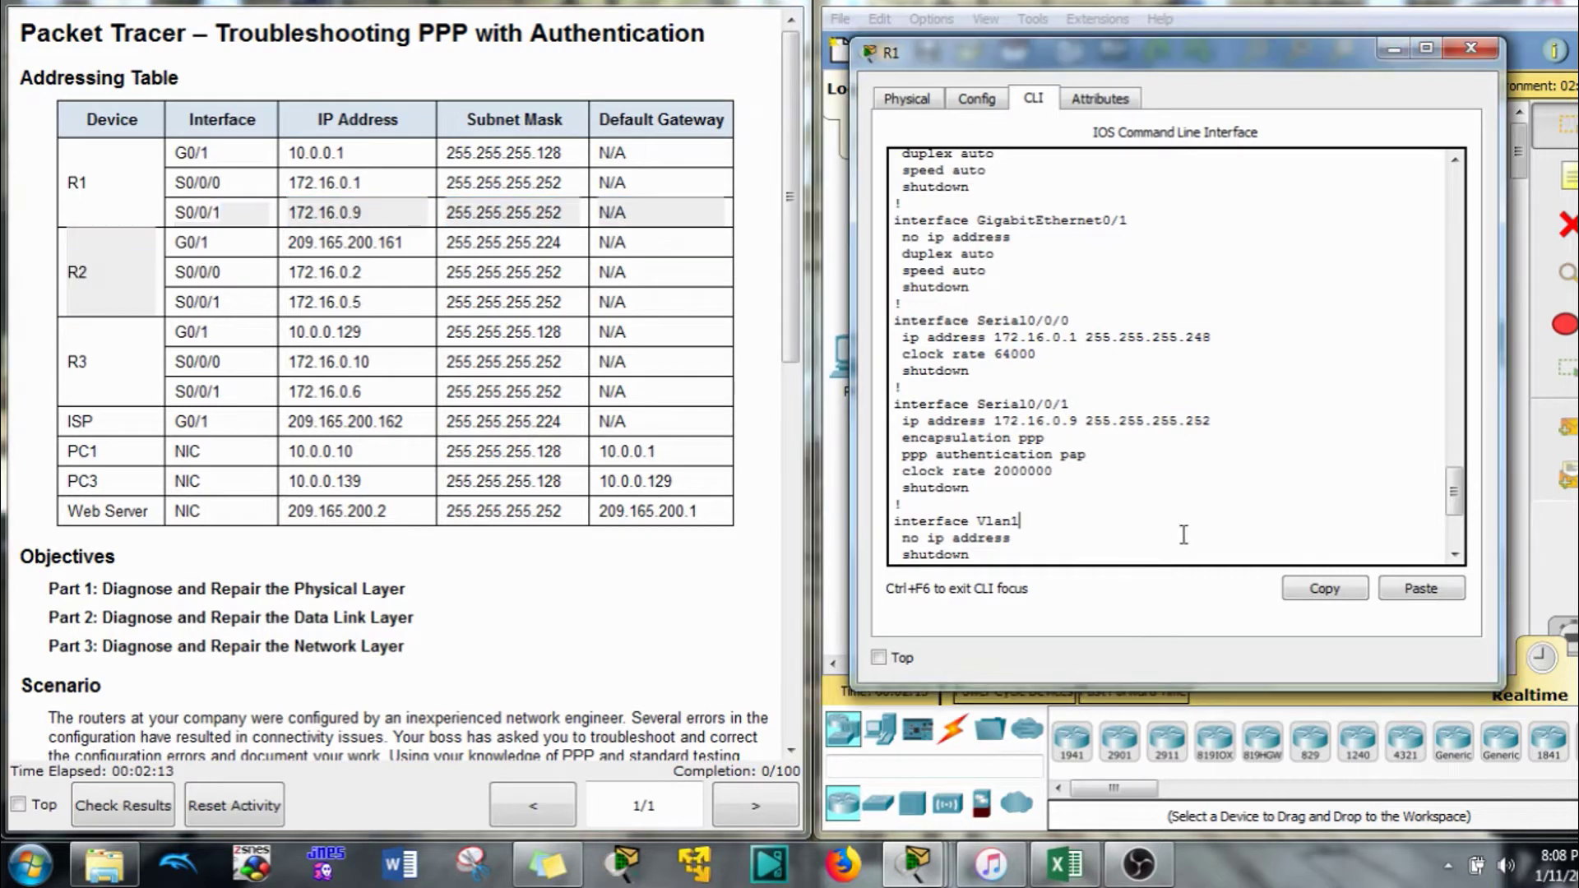
pyautogui.scroll(-4, 1183, 535)
pyautogui.press('space')
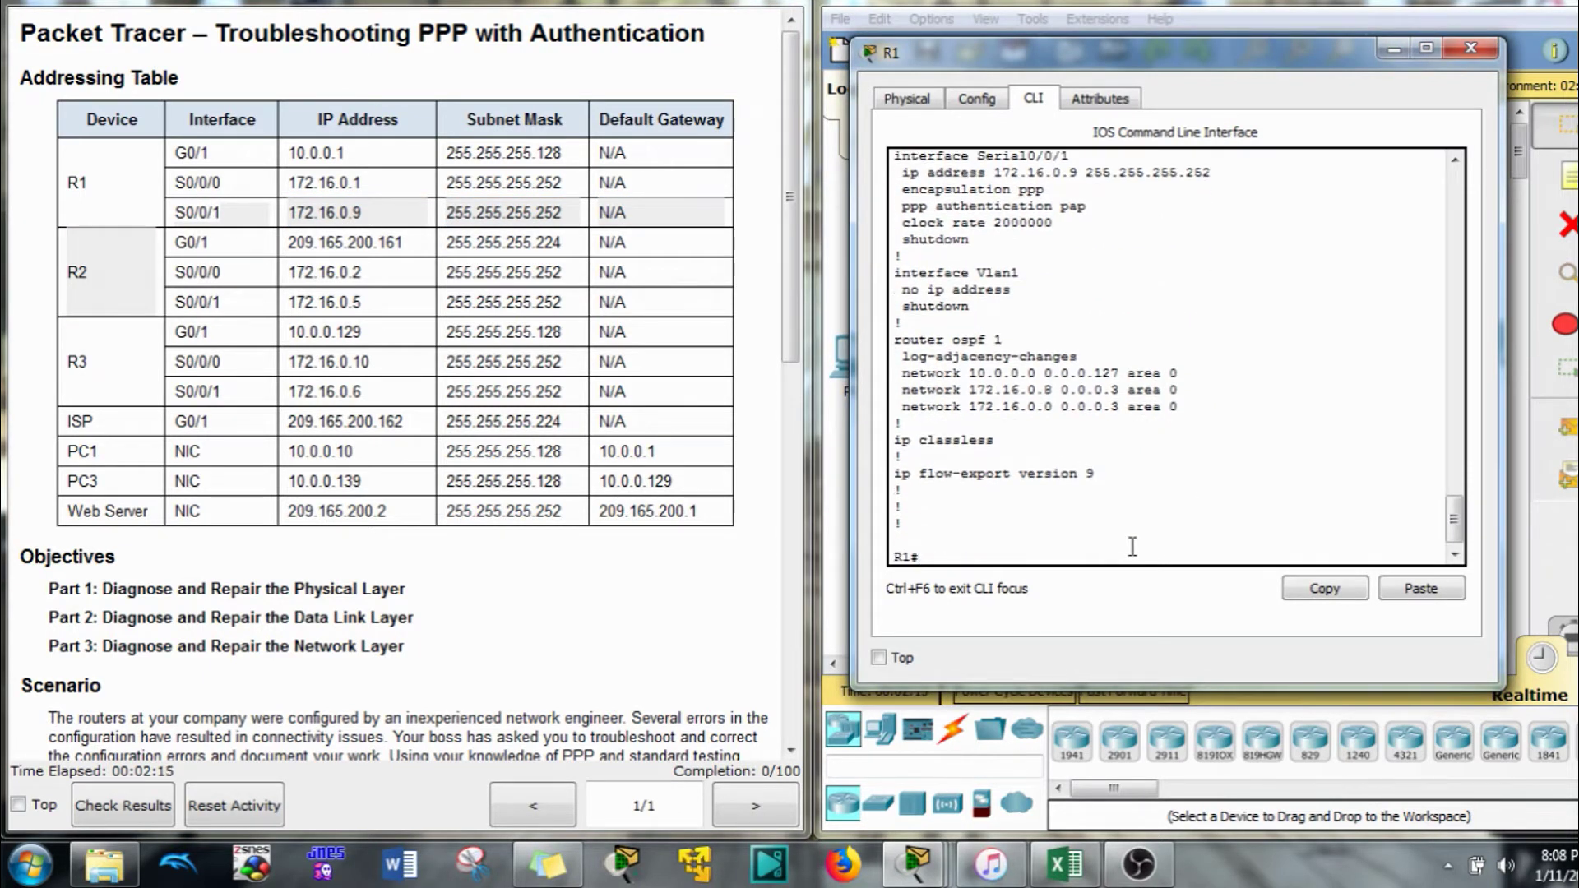
pyautogui.write('conf t')
pyautogui.press('Return')
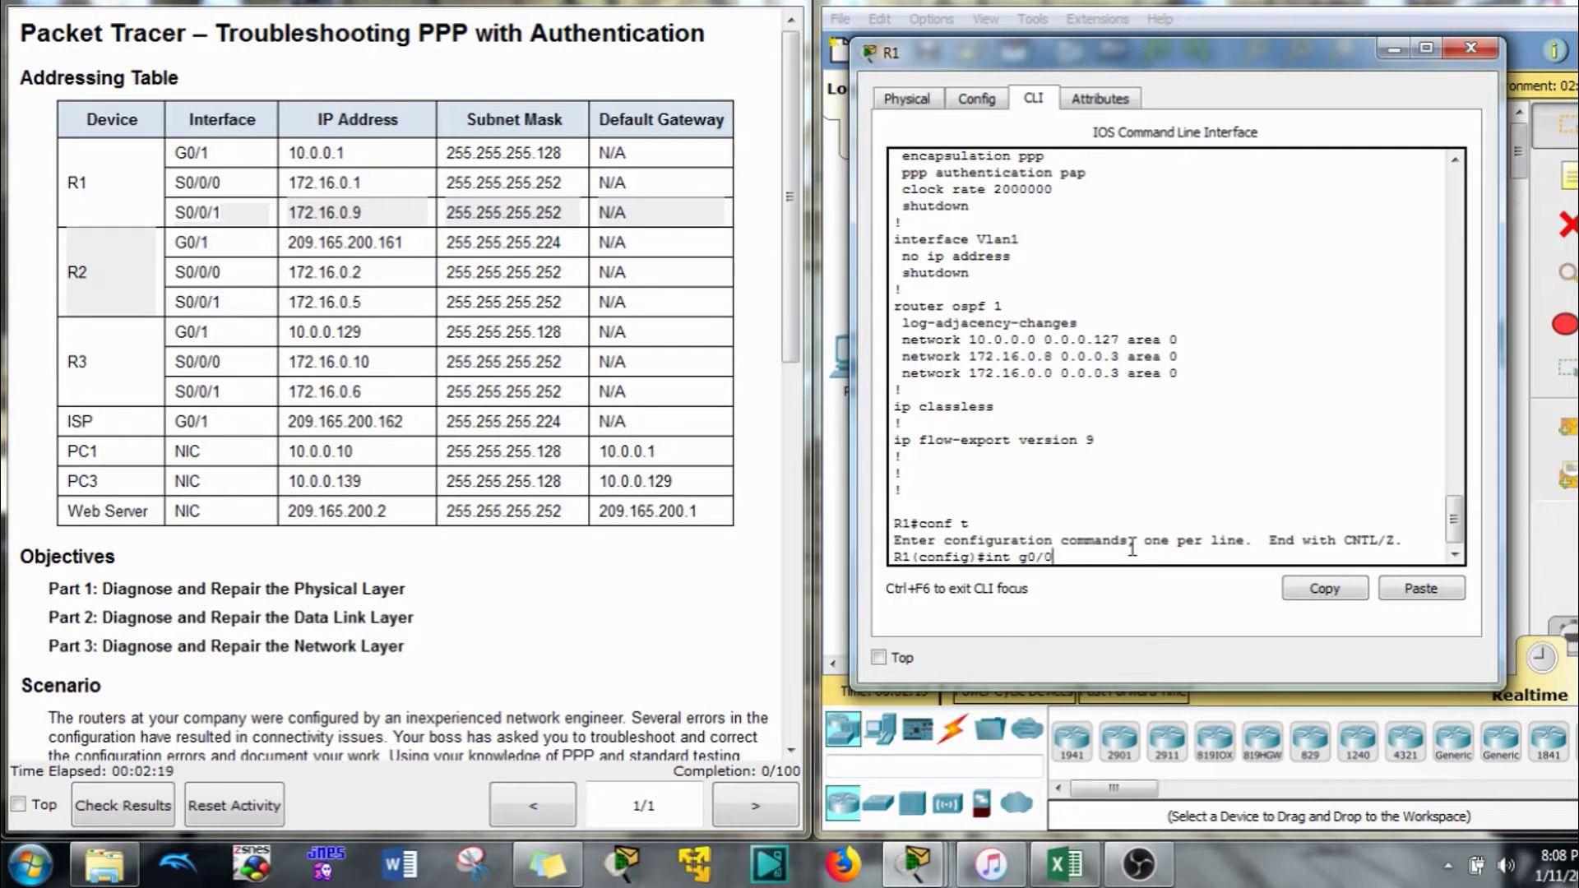
# Bring R1's GigabitEthernet0/1 out of shutdown
pyautogui.write('int g0/1')
pyautogui.press('Return')
pyautogui.write('nfig-if)#n')
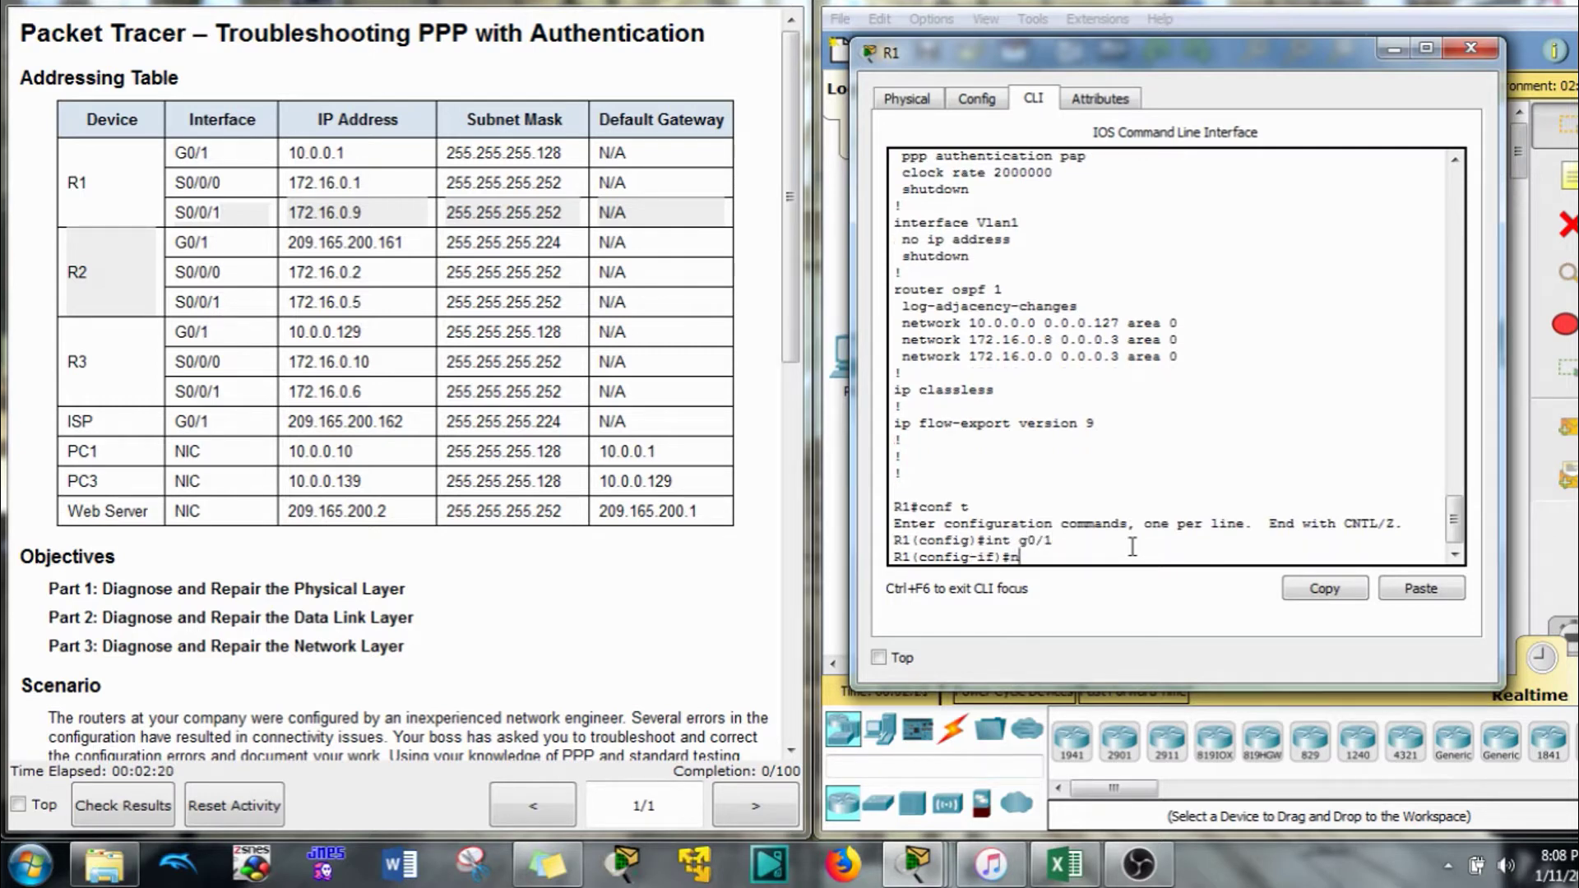
pyautogui.write('o shut')
pyautogui.press('Return')
# Apply no shutdown to R1's serial interfaces S0/0/0 and S0/0/1
pyautogui.write('int g0/1')
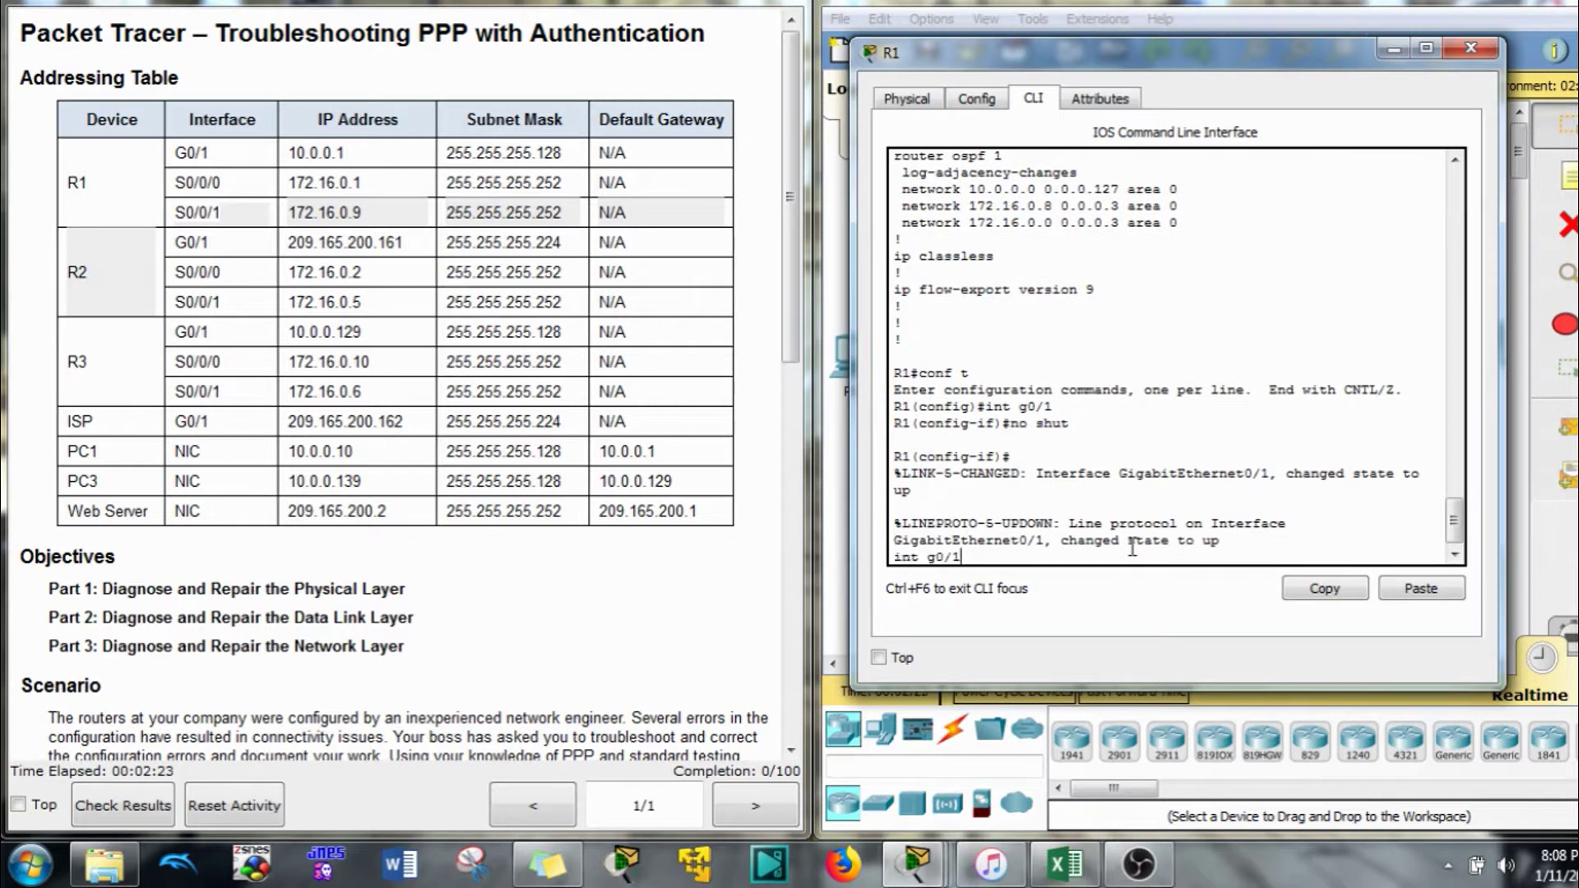
pyautogui.press('BackSpace')
pyautogui.press('BackSpace')
pyautogui.press('BackSpace')
pyautogui.press('BackSpace')
pyautogui.write('s')
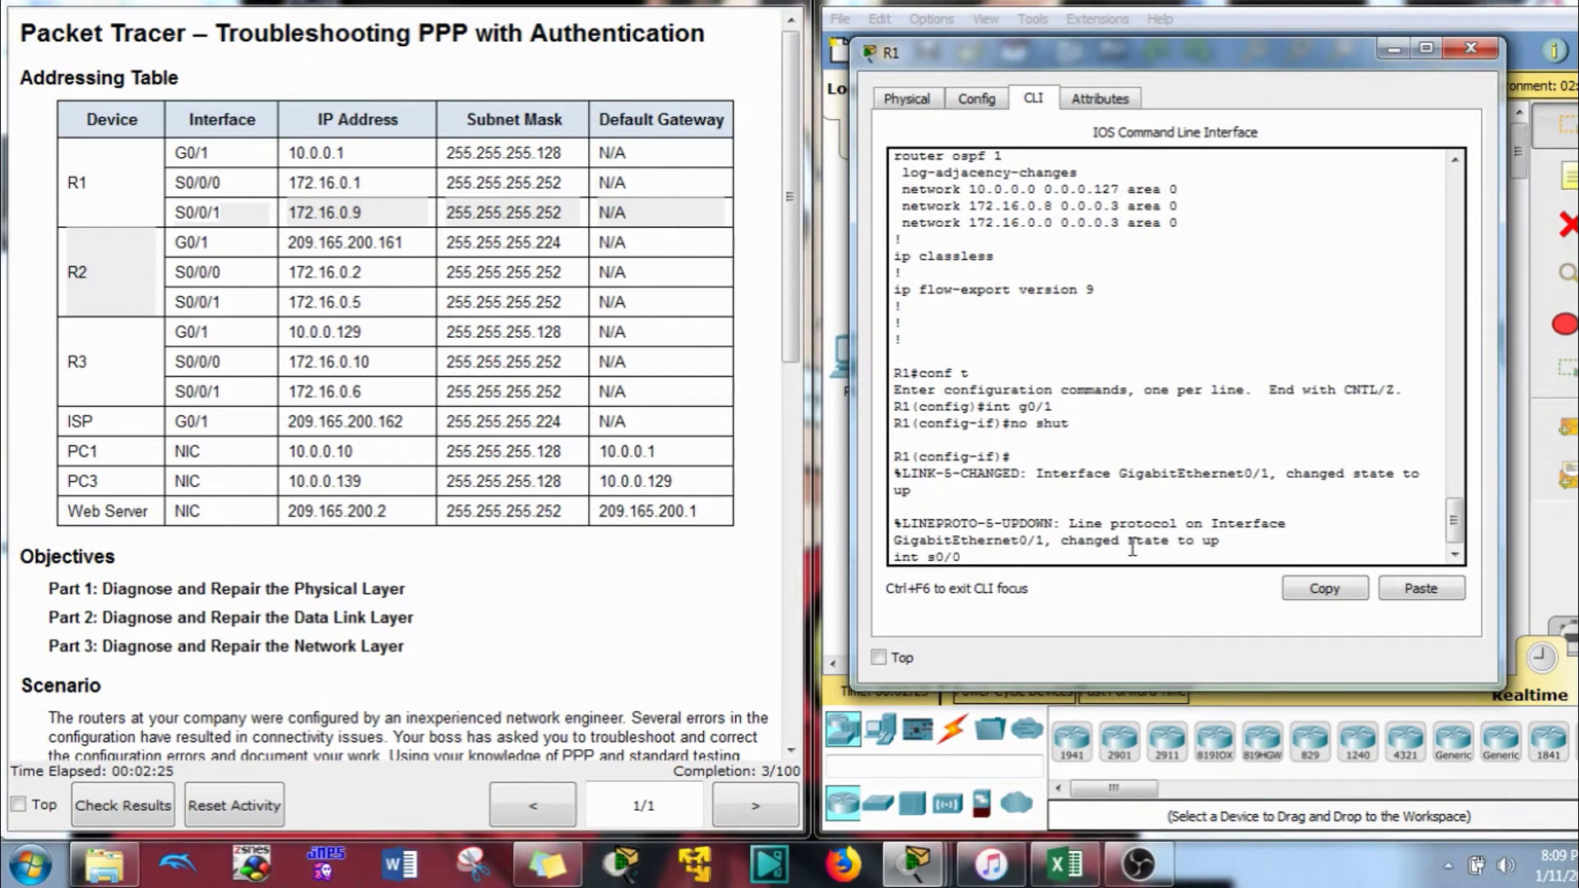
pyautogui.write('0/0/0')
pyautogui.press('Return')
pyautogui.write('no shut')
pyautogui.press('Return')
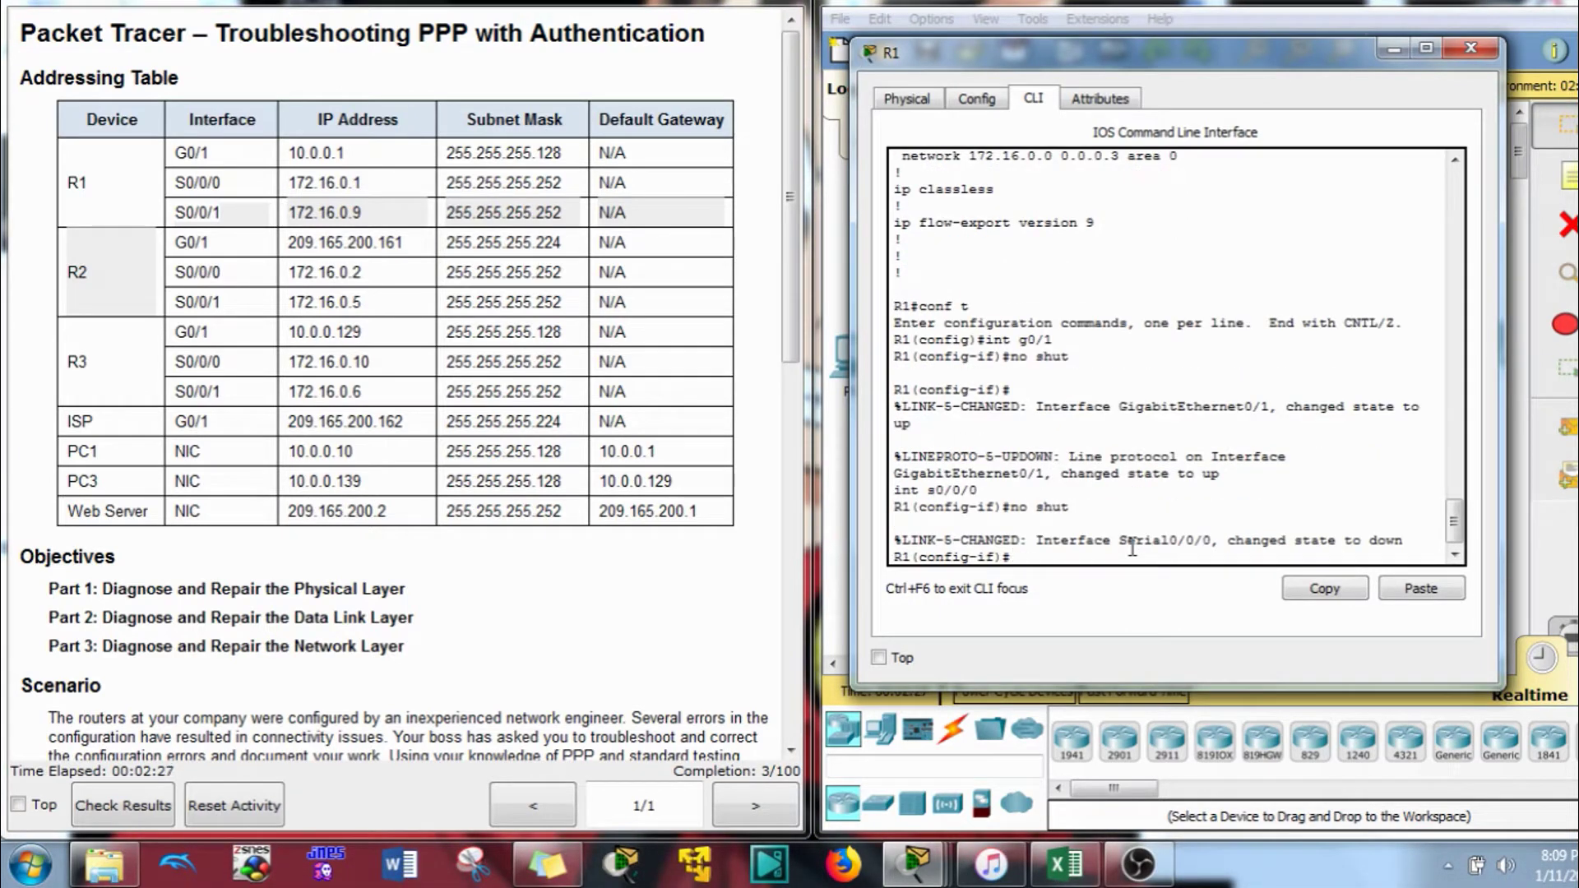
pyautogui.press('Up')
pyautogui.press('Up')
pyautogui.press('Return')
pyautogui.press('Up')
pyautogui.press('Up')
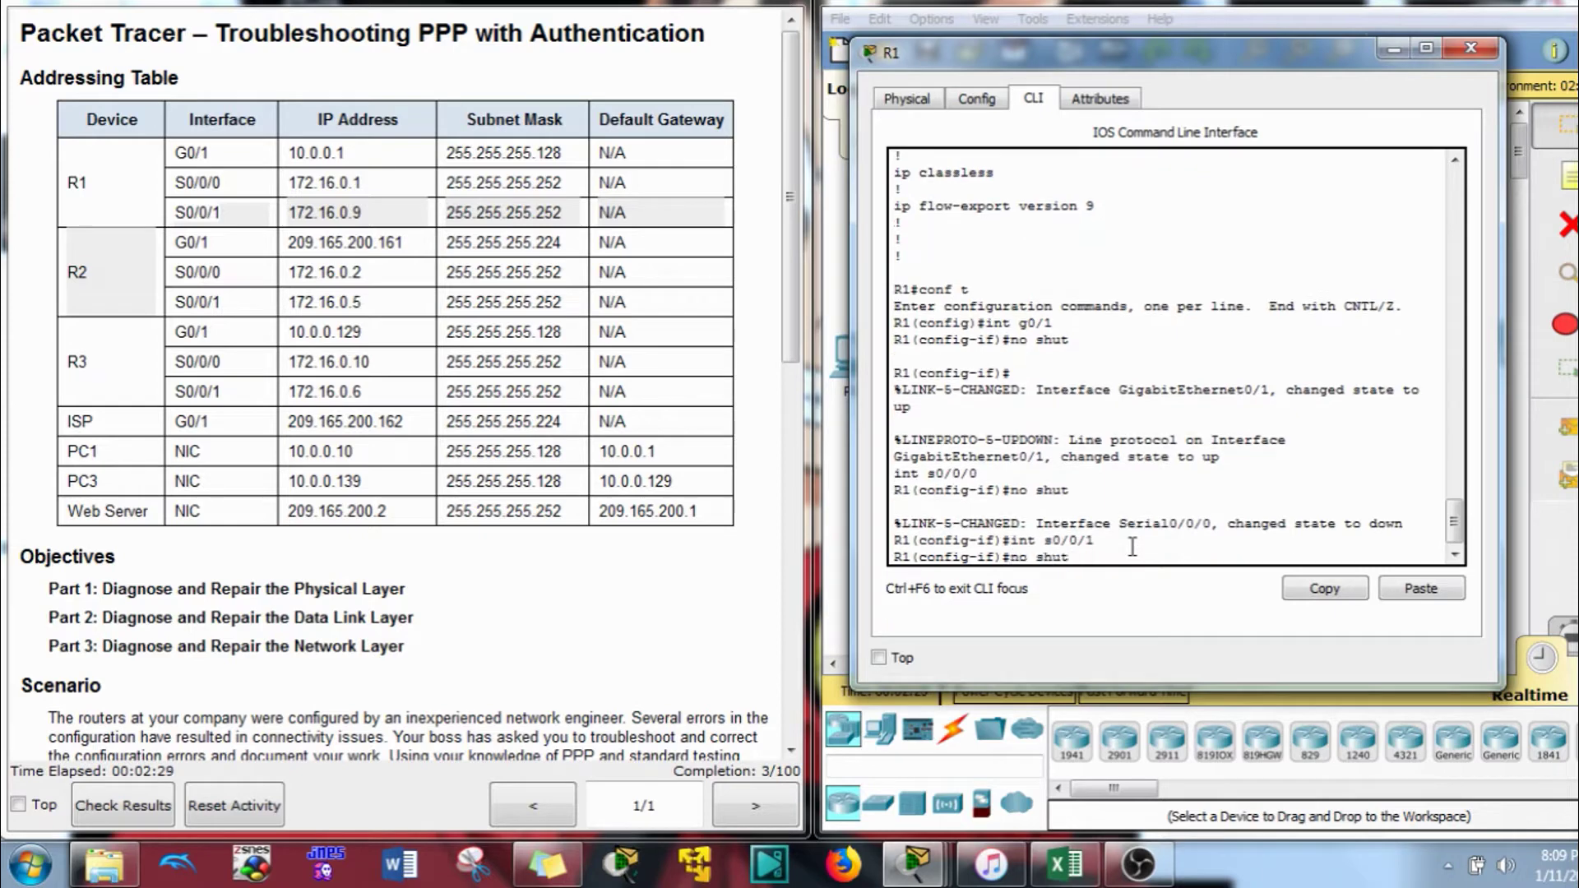
pyautogui.press('Return')
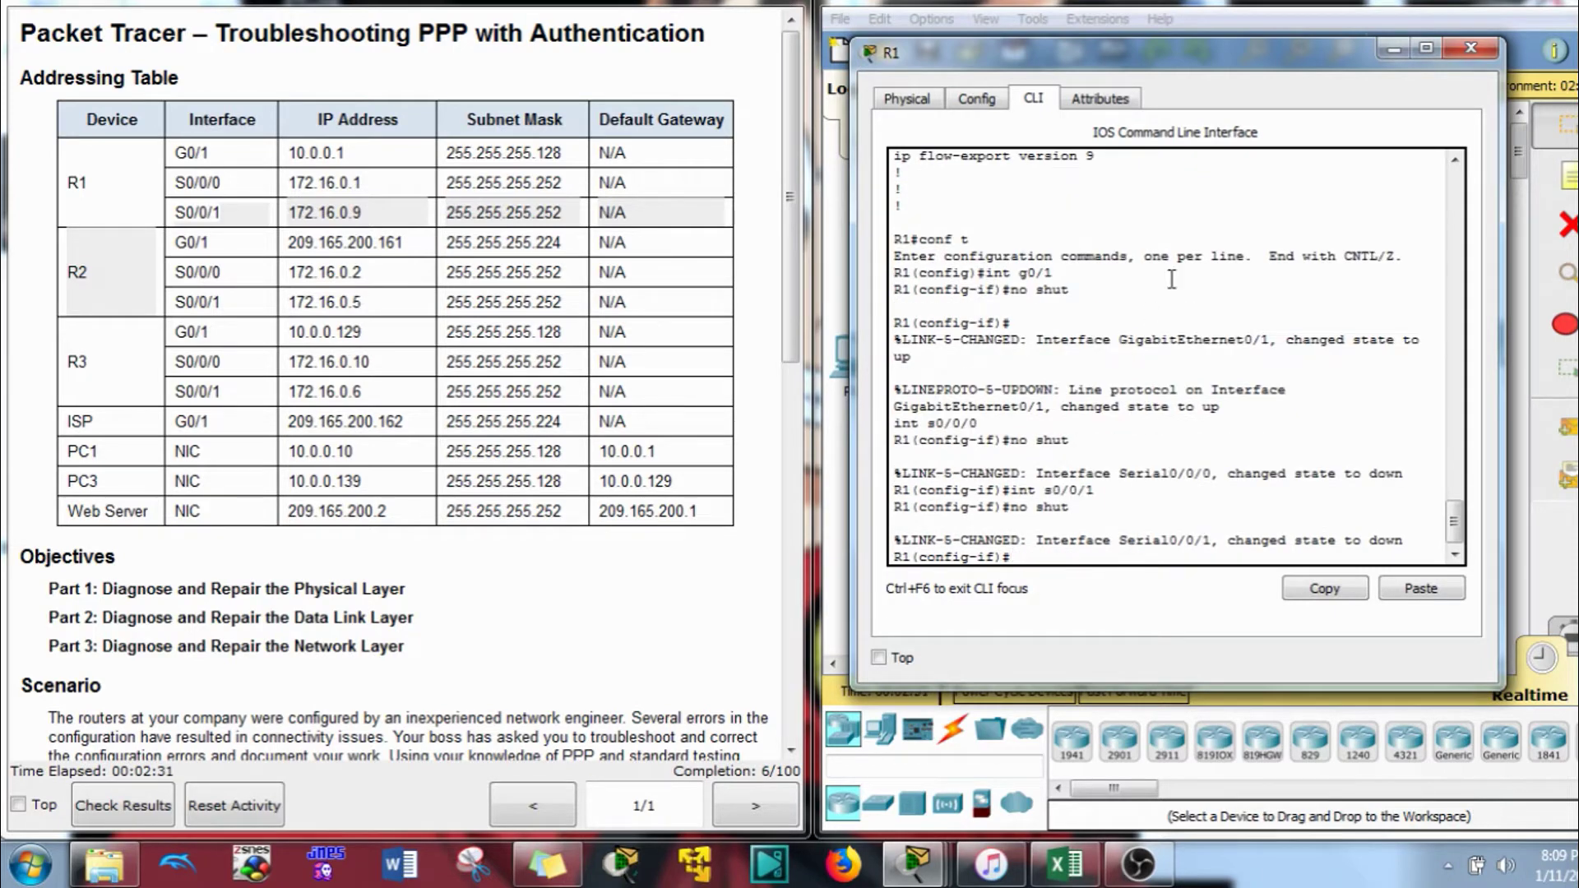
# Check the topology's link status, then close R1's window
pyautogui.moveTo(1342, 64)
pyautogui.mouseDown()
pyautogui.moveTo(452, 115)
pyautogui.moveTo(1352, 92)
pyautogui.mouseUp()
pyautogui.scroll(-5, 564, 547)
pyautogui.scroll(-5, 563, 547)
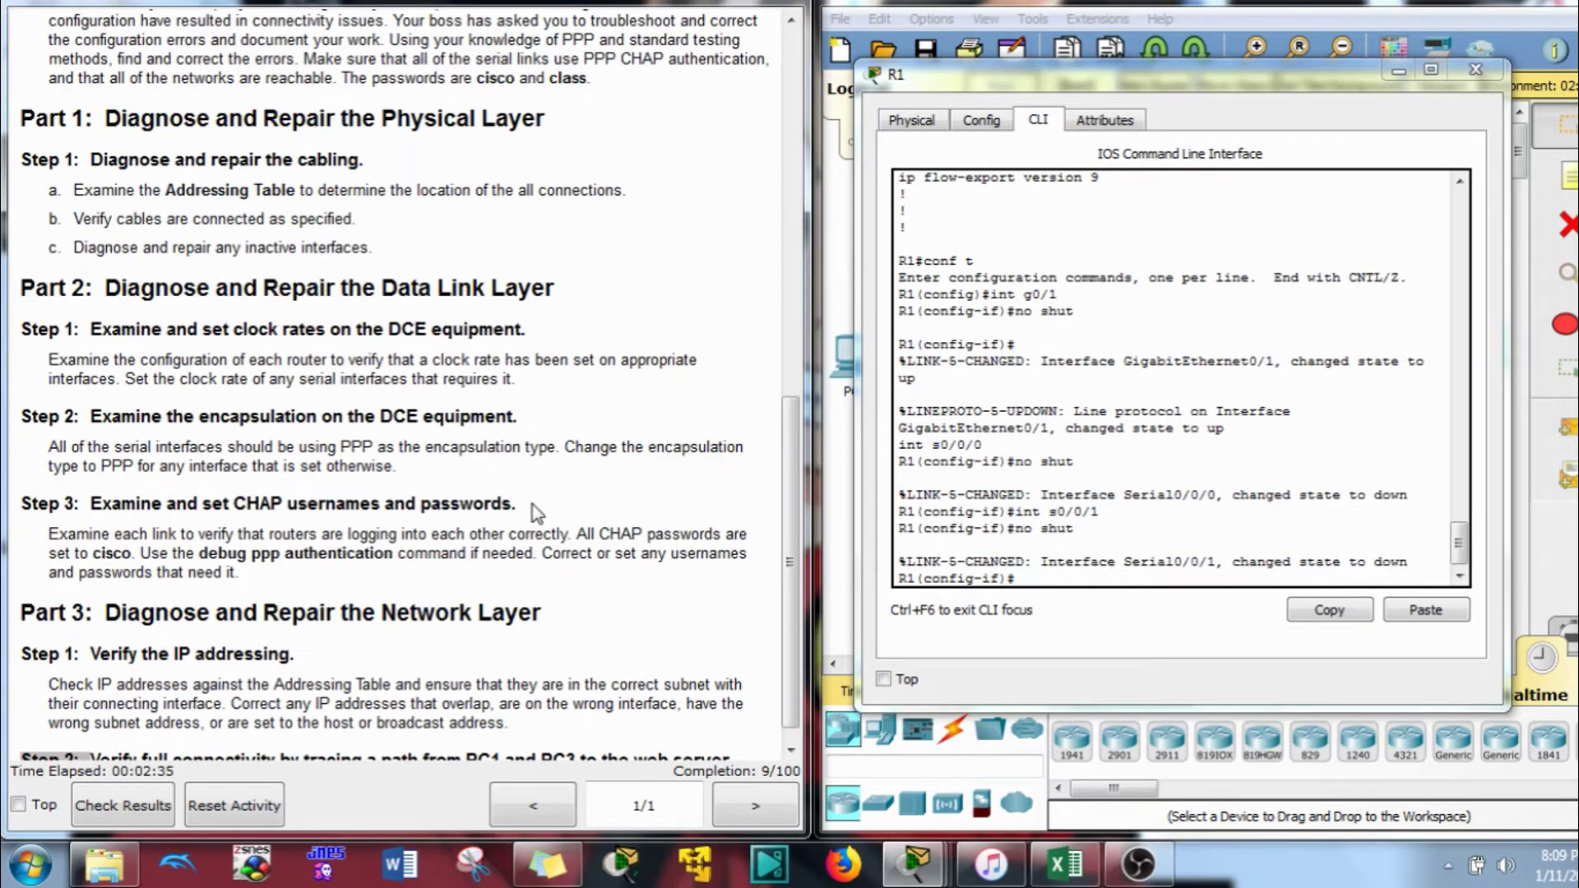
pyautogui.click(1391, 10)
# Open R2's CLI, log in with the console password, and enter privileged mode
pyautogui.click(1159, 239)
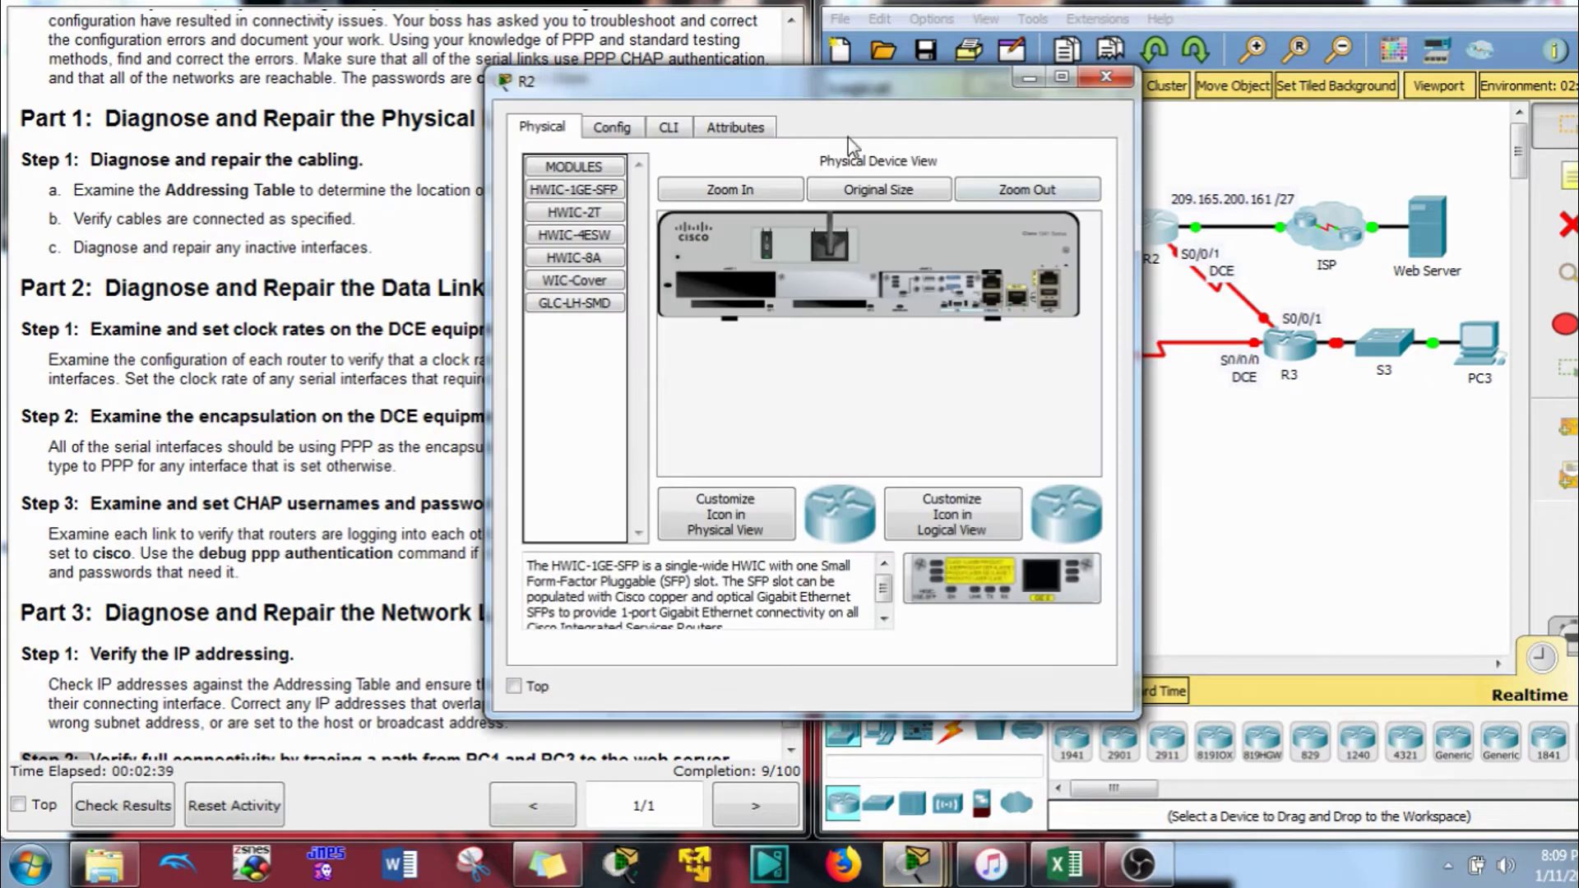
pyautogui.click(798, 97)
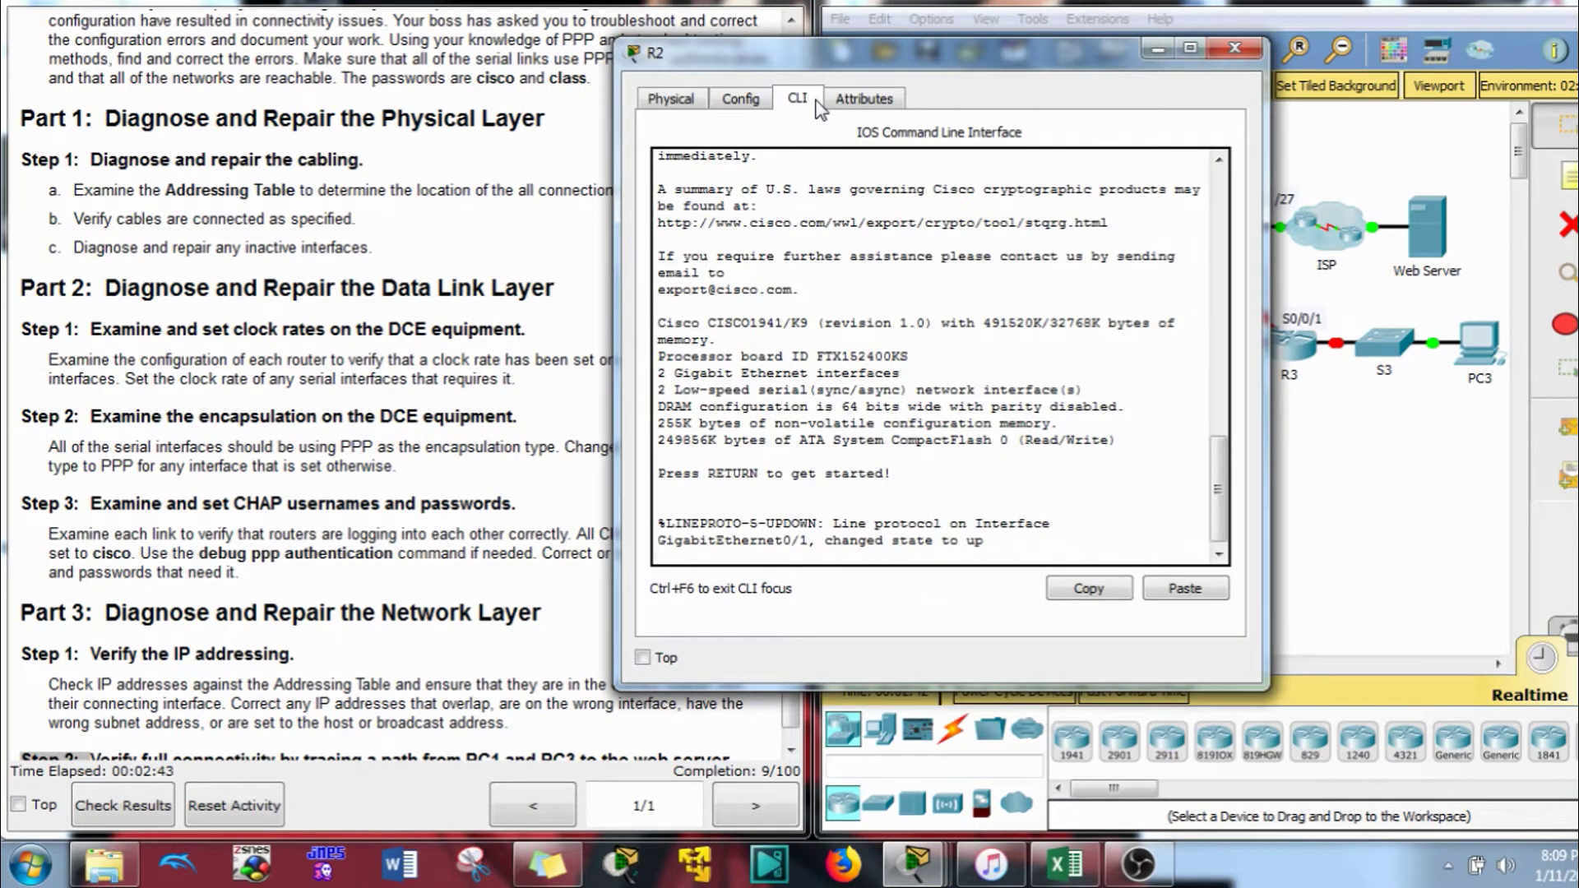
pyautogui.click(984, 371)
pyautogui.press('Return')
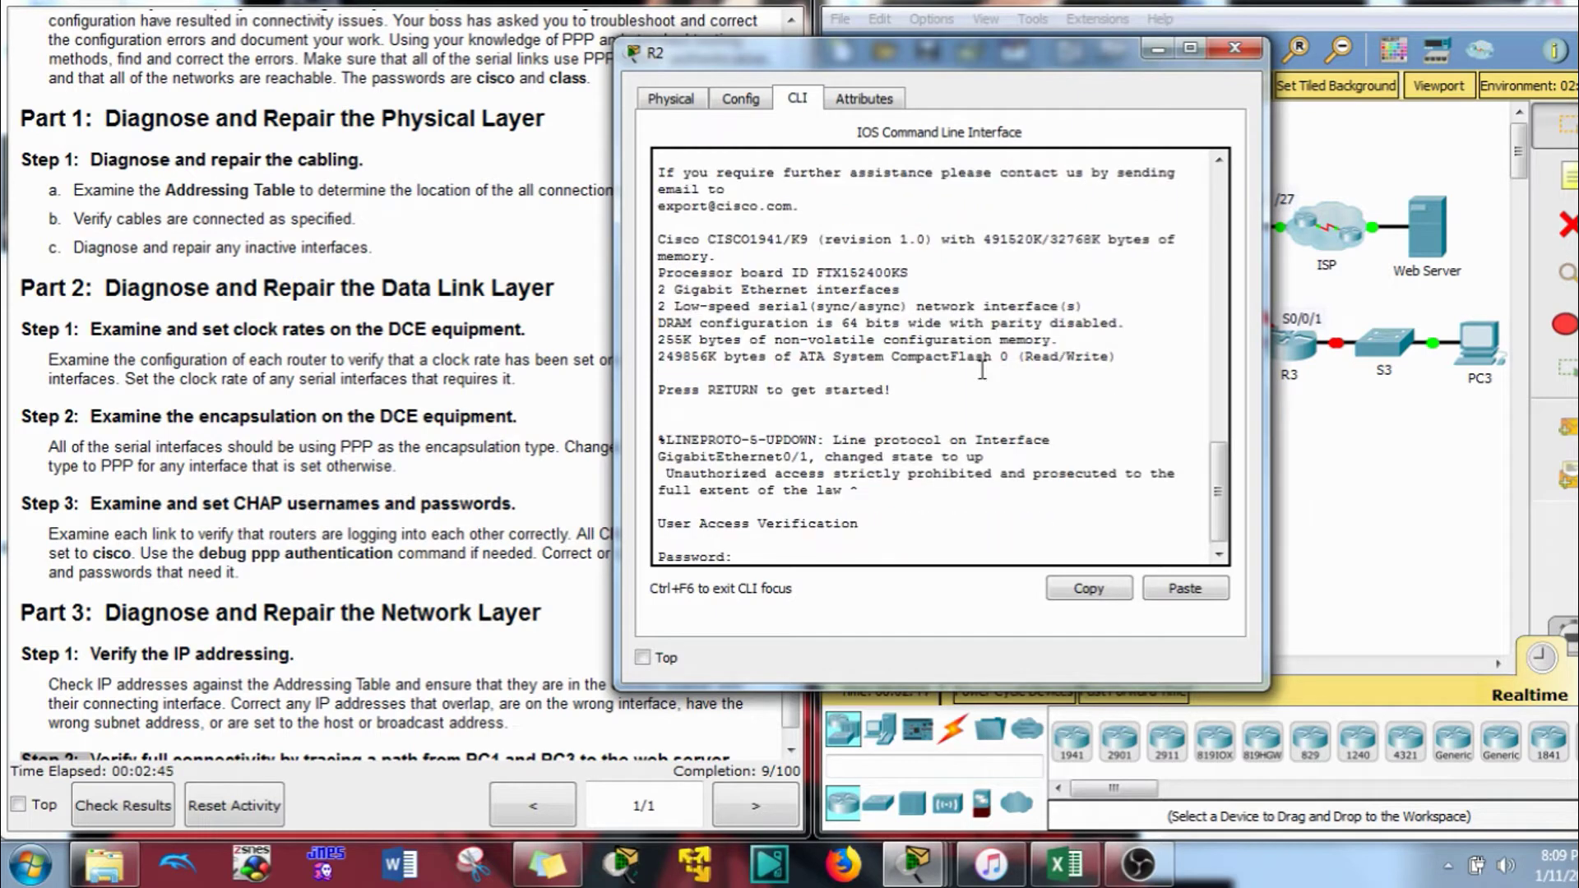
pyautogui.write('cisco')
pyautogui.press('Return')
pyautogui.write('en')
pyautogui.press('Return')
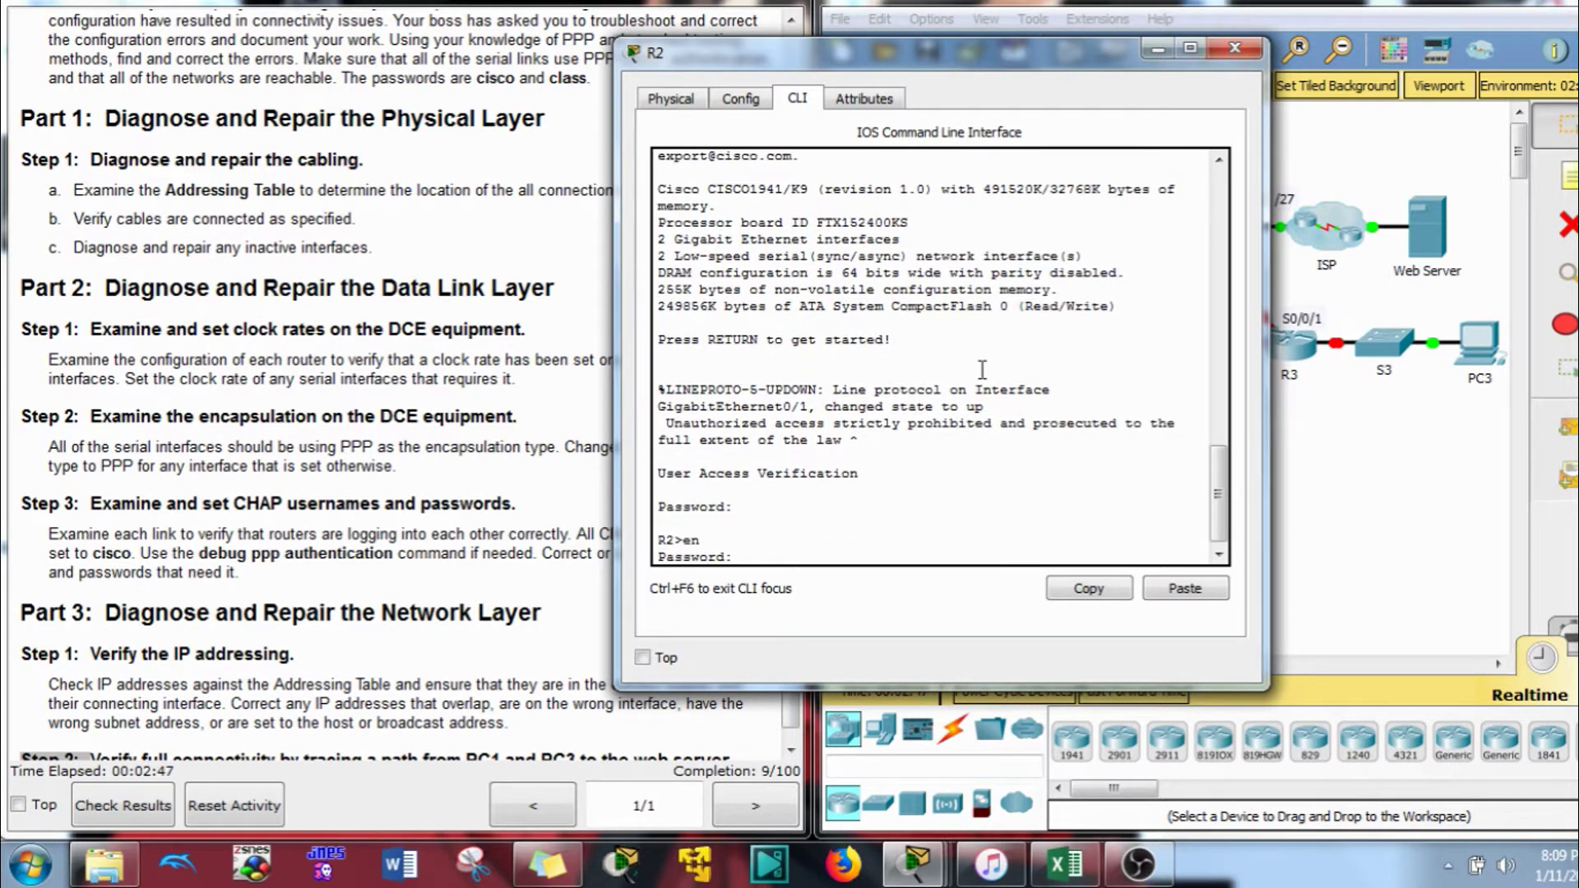
pyautogui.write('class')
pyautogui.press('Return')
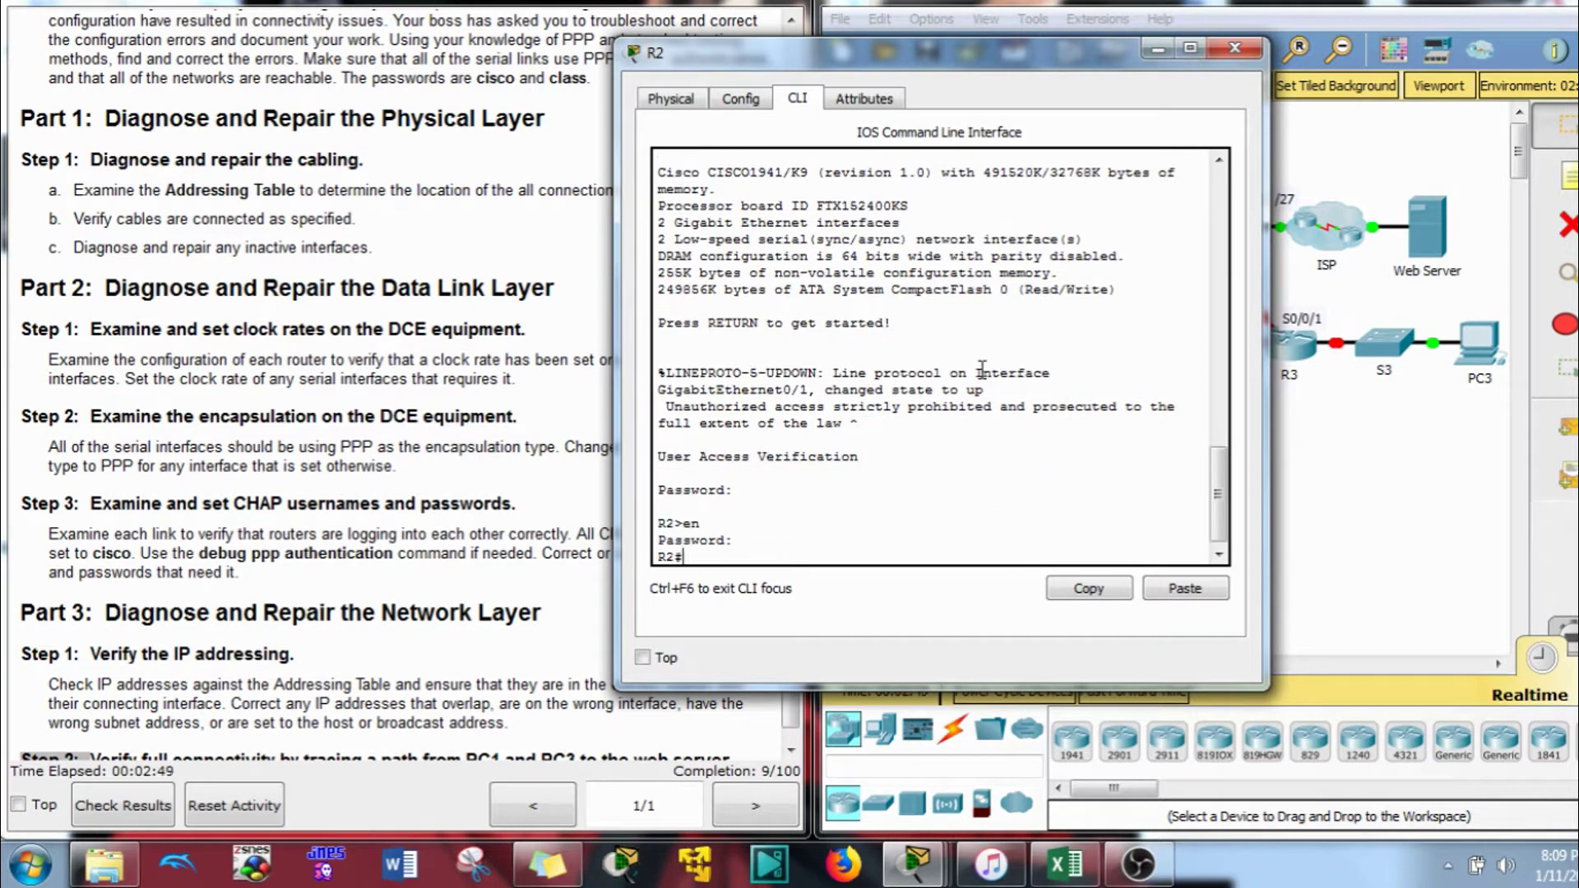
# Run show run on R2 and scroll through its interface sections
pyautogui.write('show run')
pyautogui.press('Return')
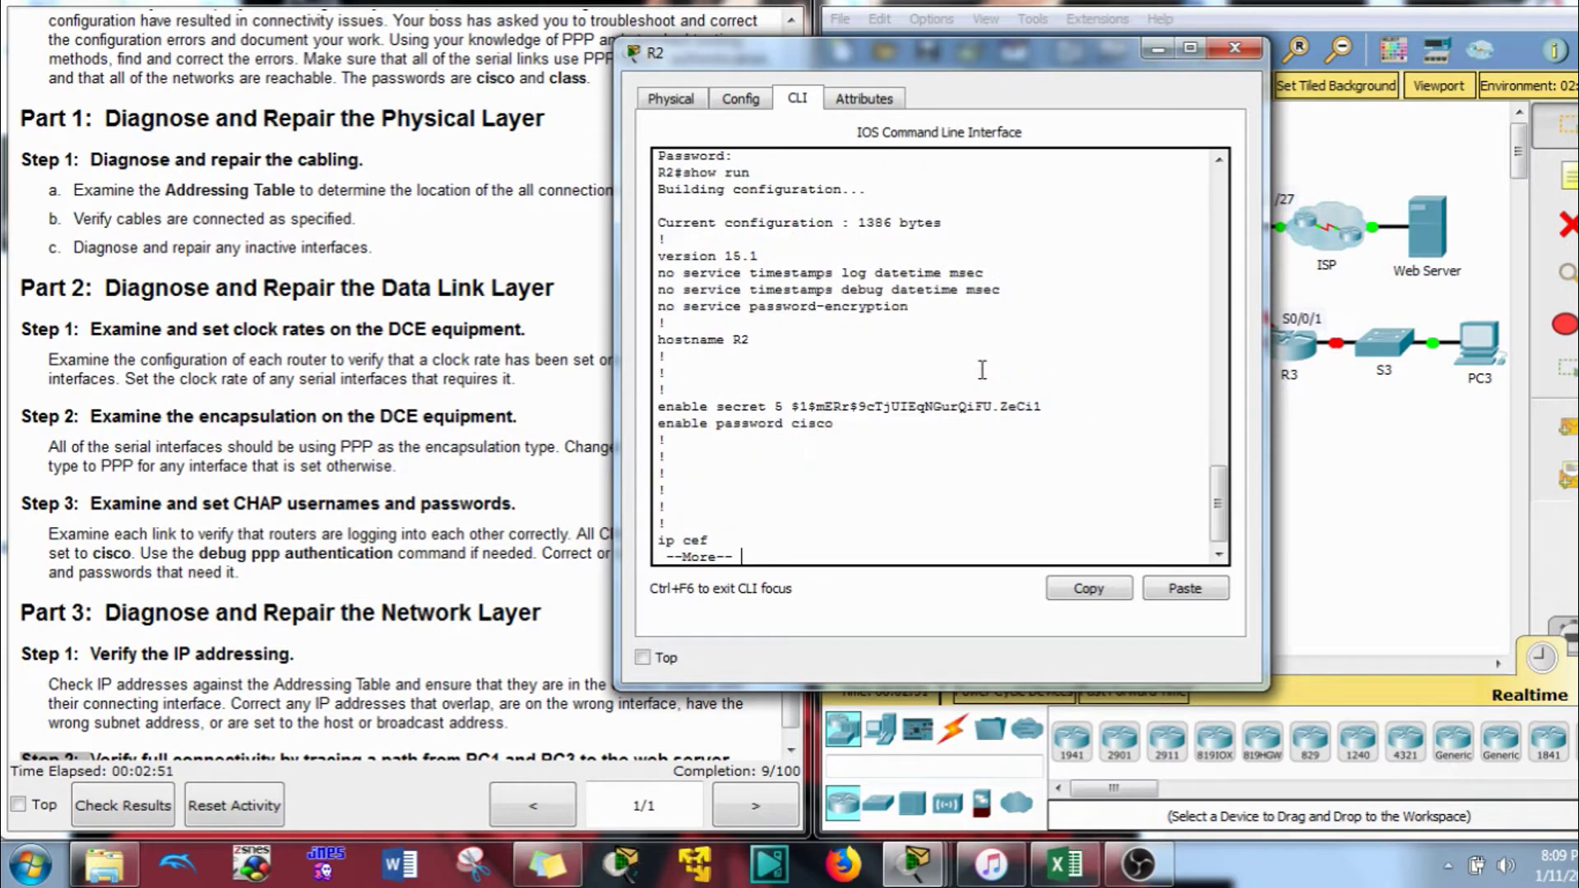
pyautogui.press('space')
pyautogui.press('space')
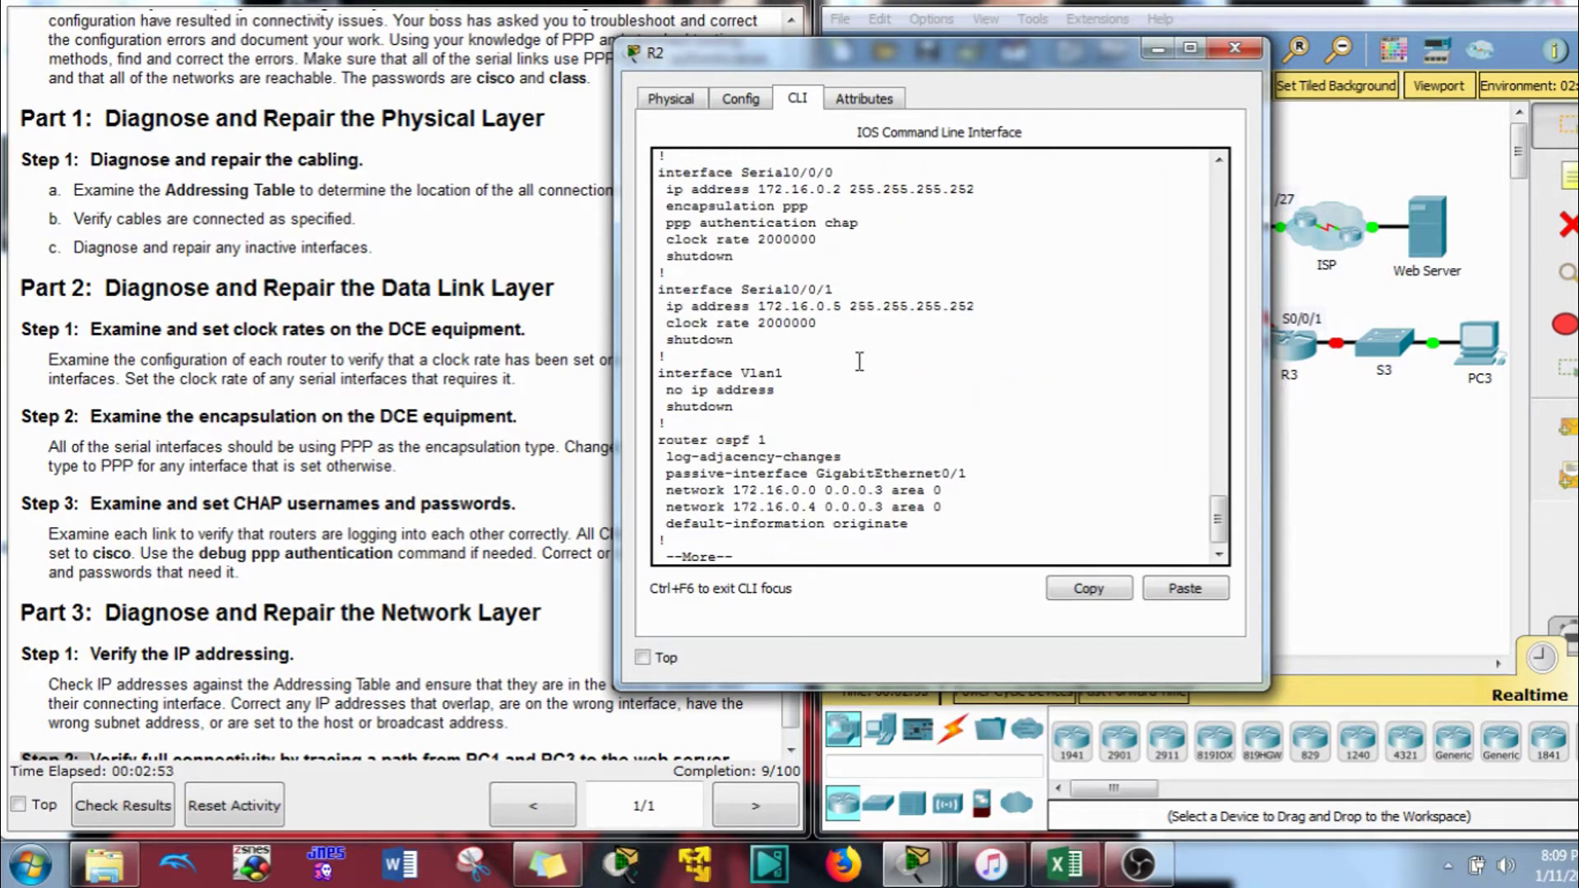
pyautogui.scroll(2, 860, 362)
pyautogui.scroll(2, 781, 226)
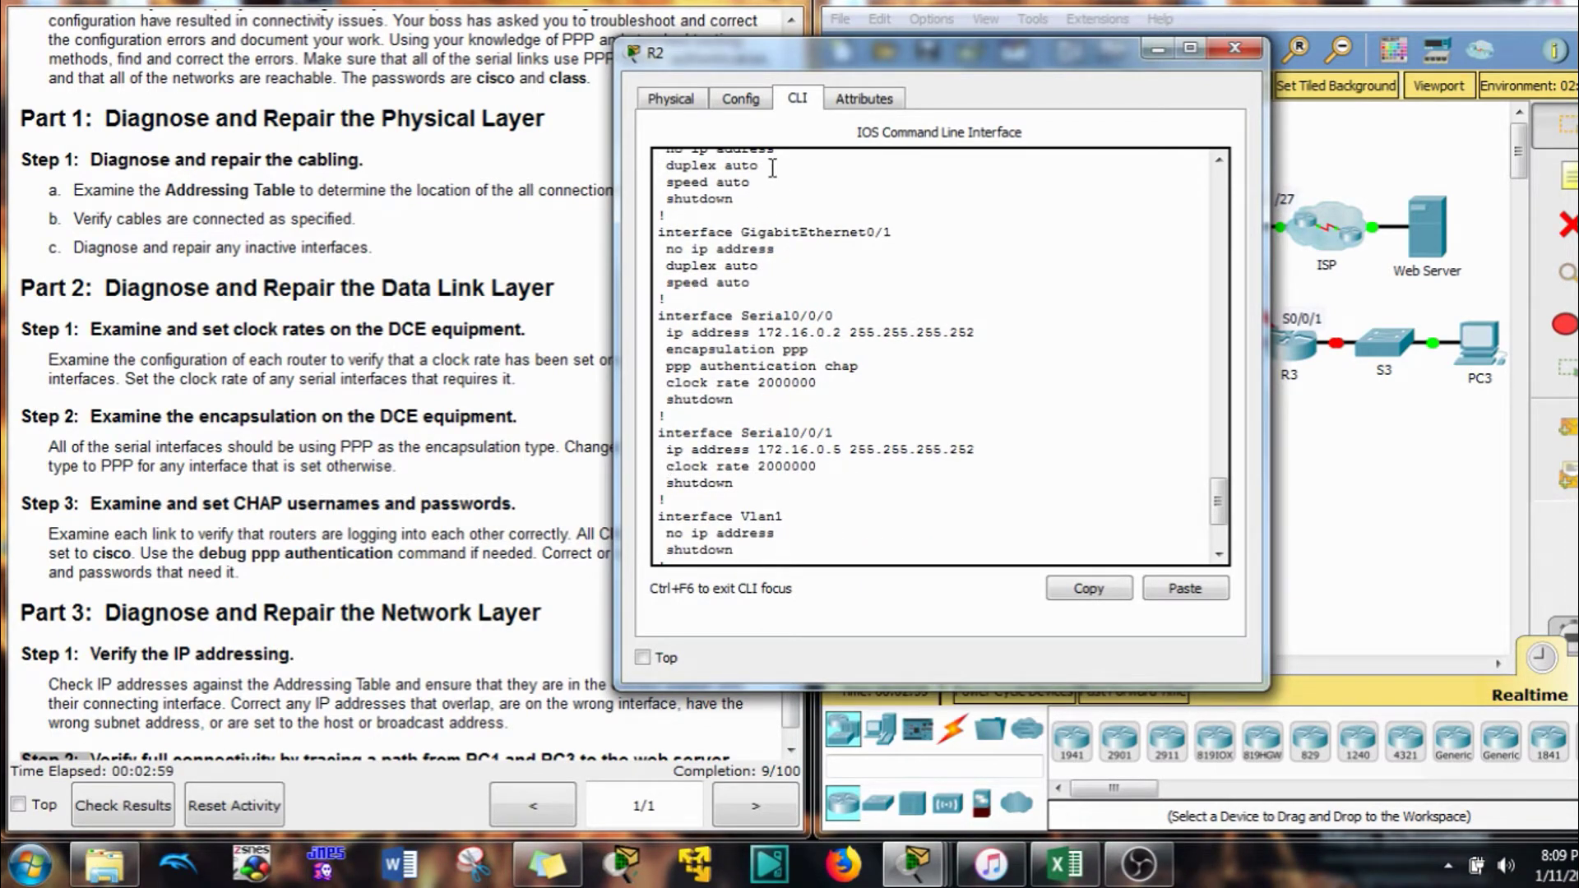
pyautogui.scroll(-4, 885, 362)
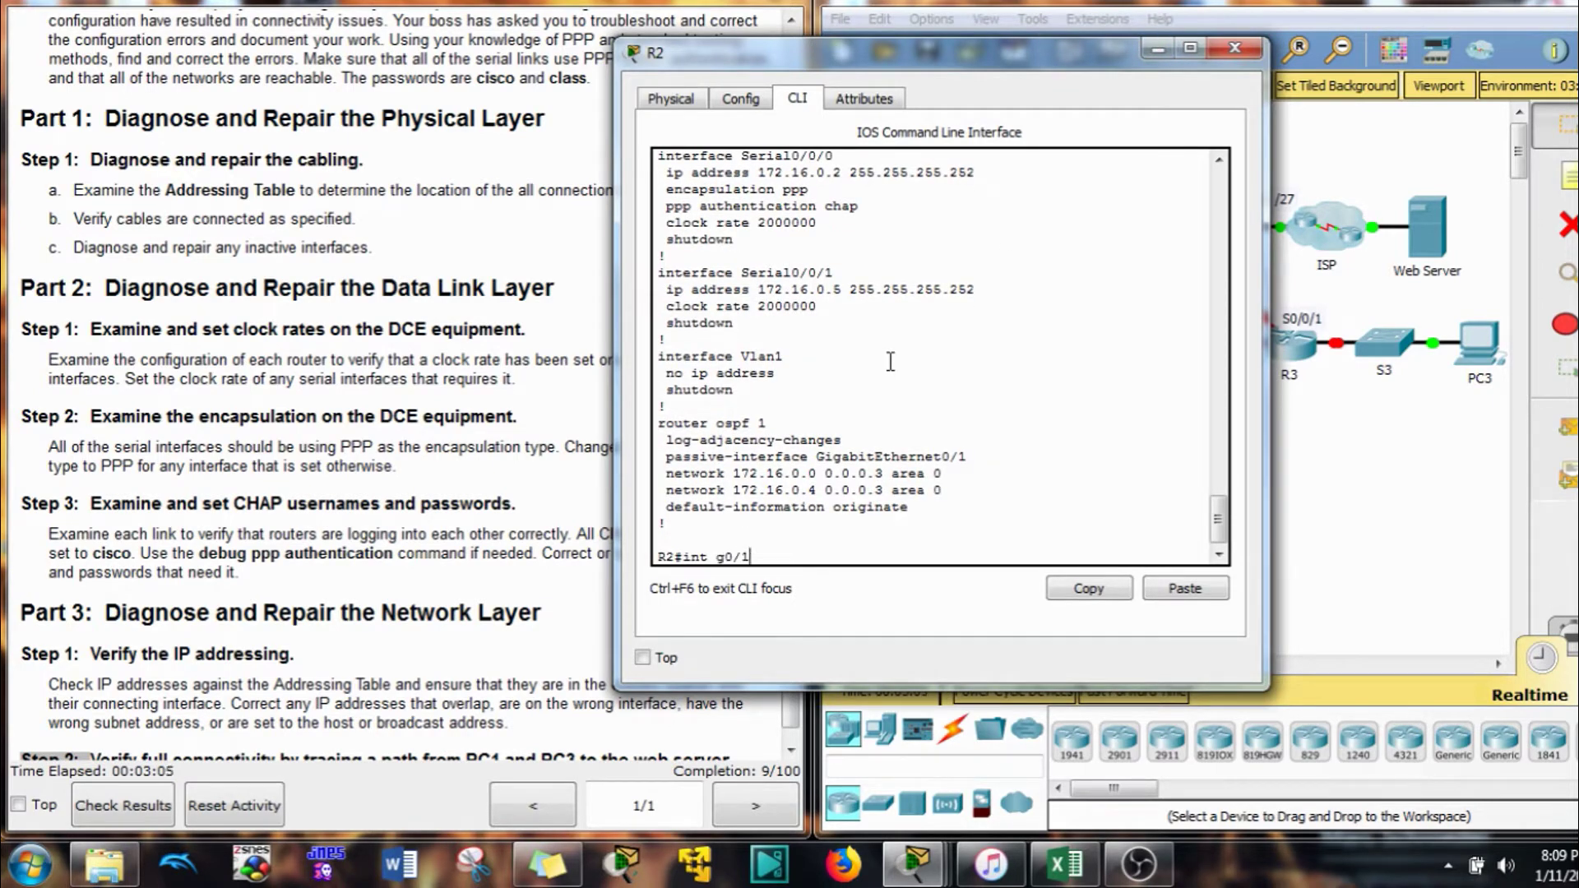
# Enter global configuration on R2 and bring G0/1 out of shutdown
pyautogui.press('Return')
pyautogui.press('BackSpace')
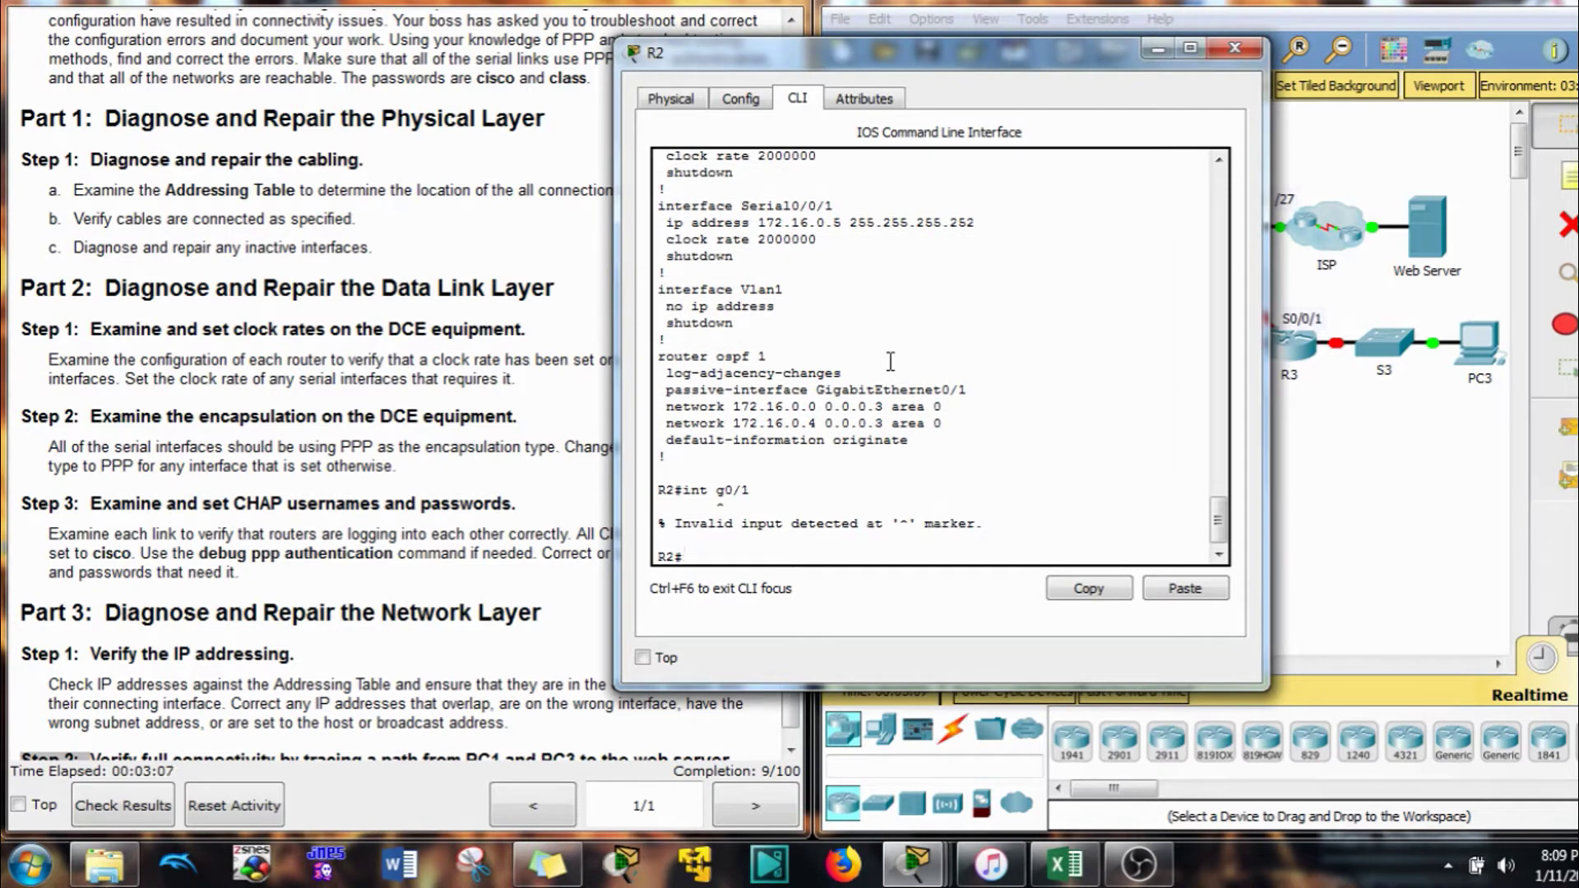
pyautogui.write('conf t')
pyautogui.press('Return')
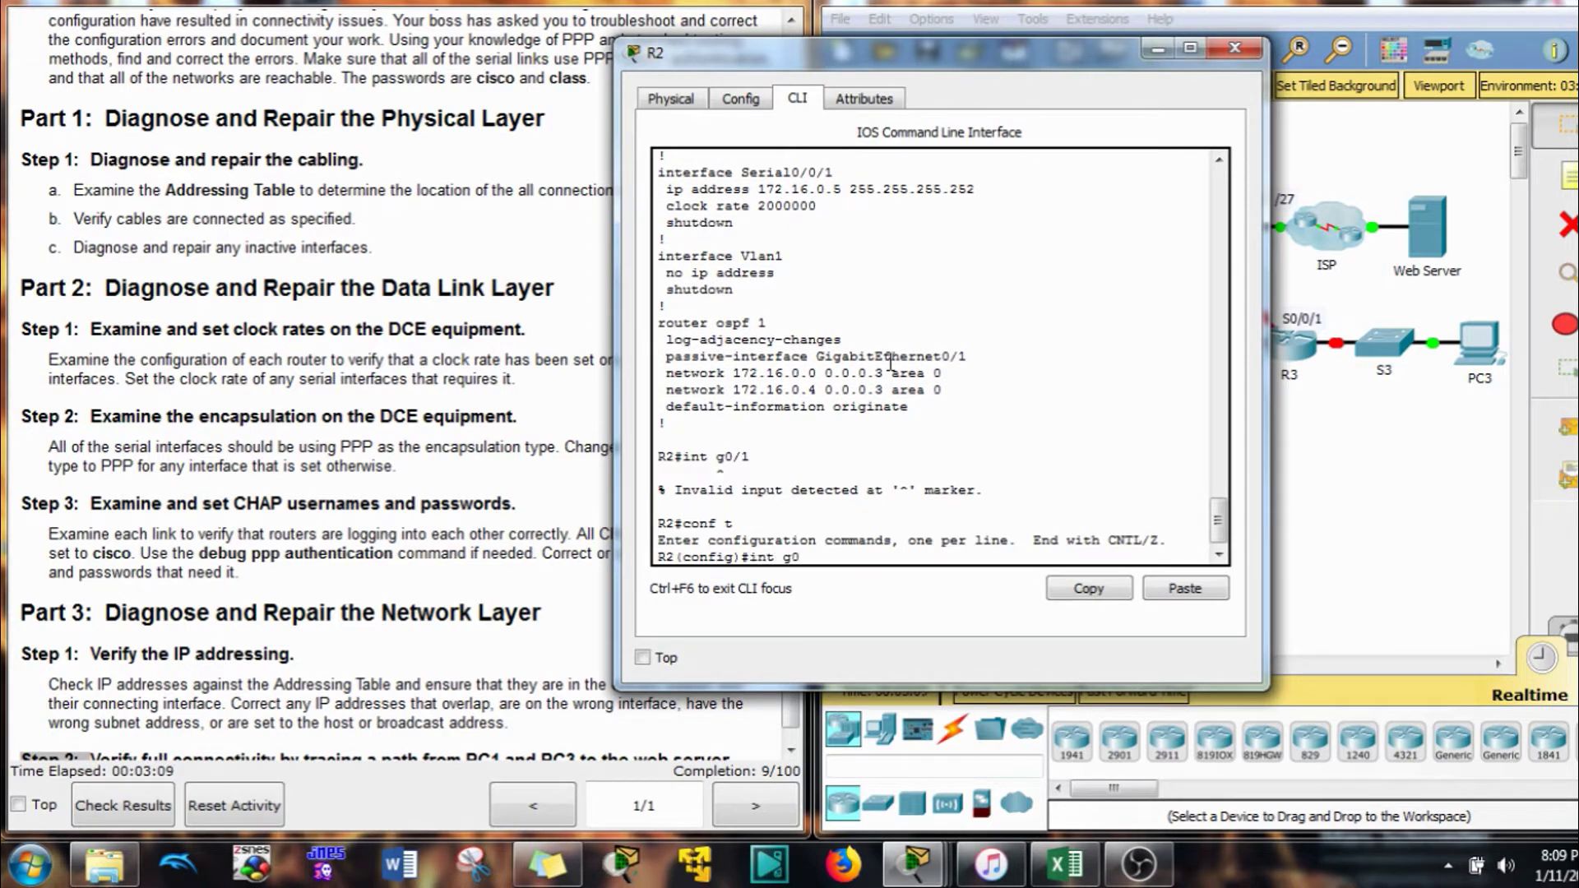
pyautogui.write('int g0/1')
pyautogui.press('Return')
pyautogui.write('no shut')
pyautogui.press('Return')
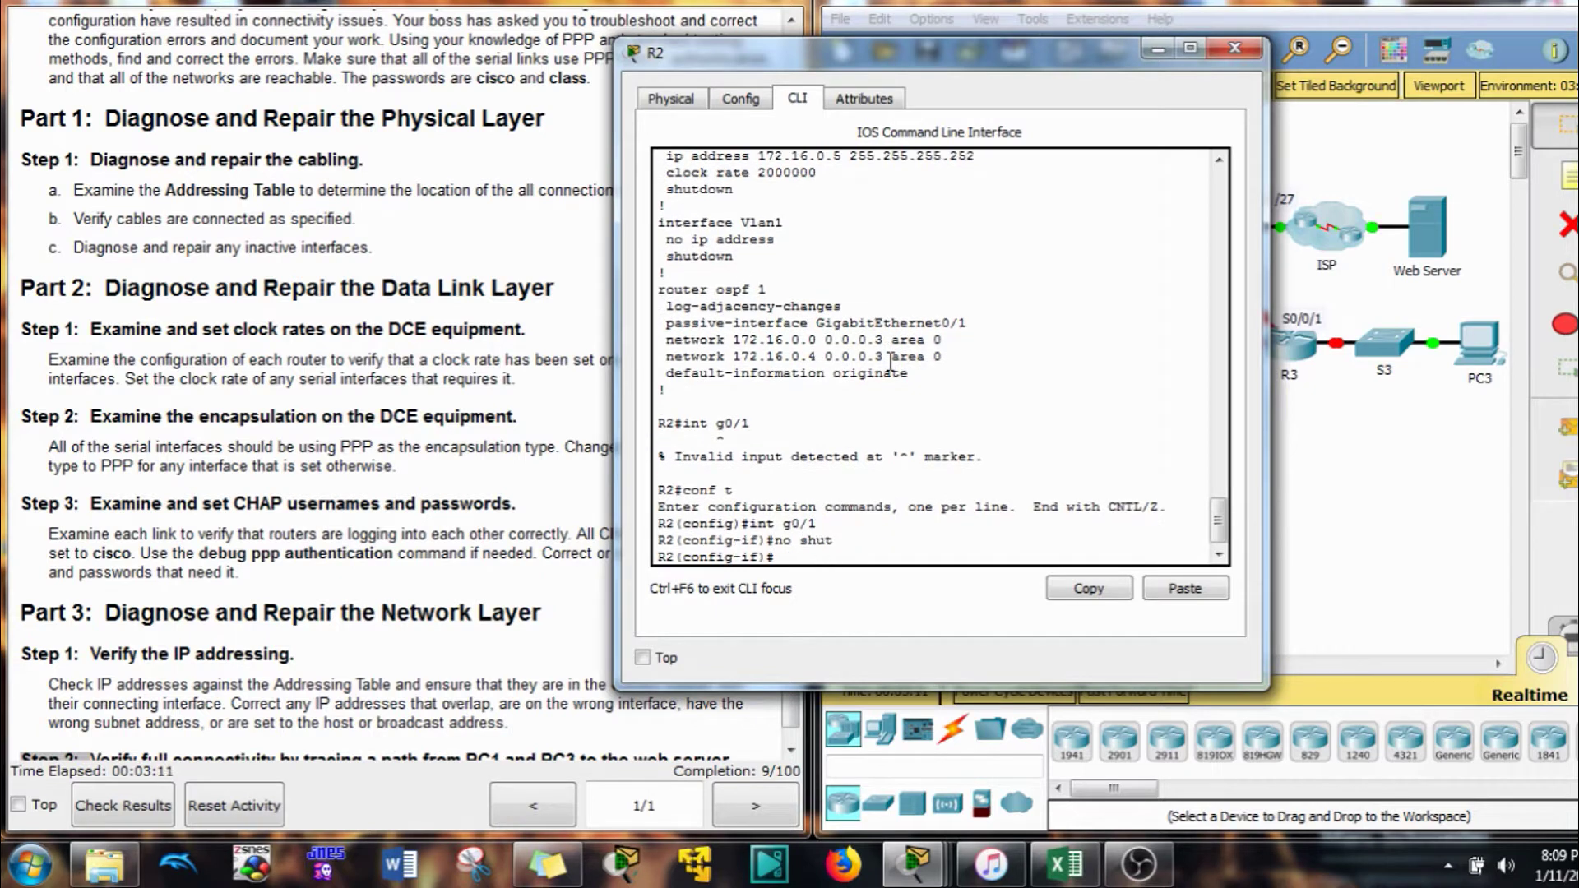
# Enable R2's serial interface S0/0/0 with no shutdown
pyautogui.press('Up')
pyautogui.press('BackSpace')
pyautogui.press('BackSpace')
pyautogui.press('BackSpace')
pyautogui.press('Up')
pyautogui.press('Up')
pyautogui.press('BackSpace')
pyautogui.press('BackSpace')
pyautogui.write('s0/0/0')
pyautogui.press('Return')
pyautogui.press('Up')
pyautogui.press('Up')
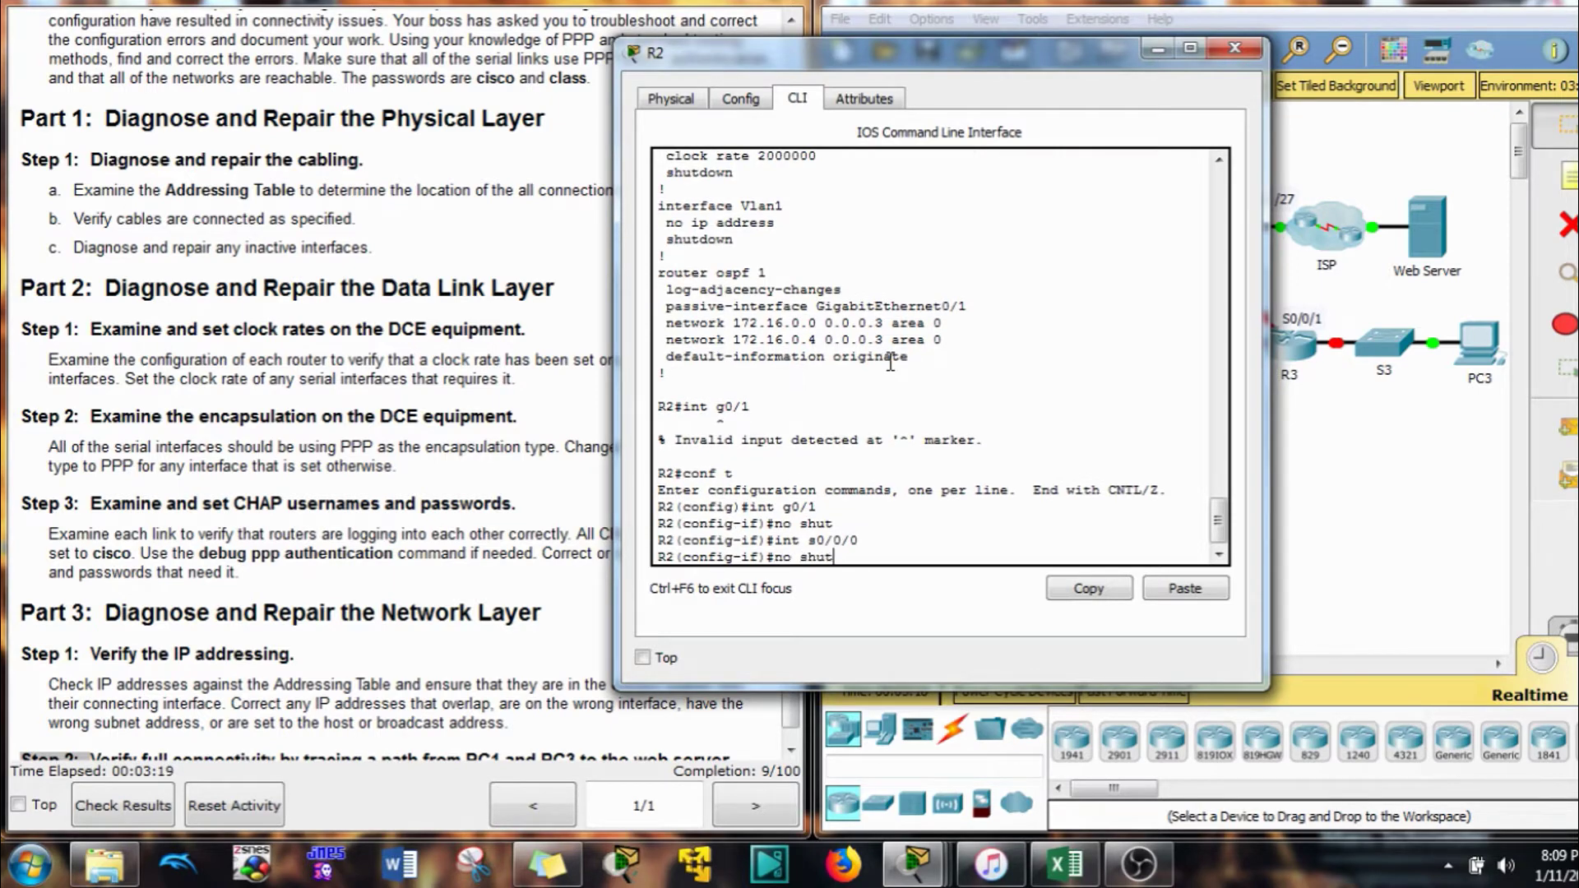
pyautogui.press('Return')
# Enable R2's S0/0/1 the same way, then close R2's window
pyautogui.press('Up')
pyautogui.press('Up')
pyautogui.press('Return')
pyautogui.press('Up')
pyautogui.press('Up')
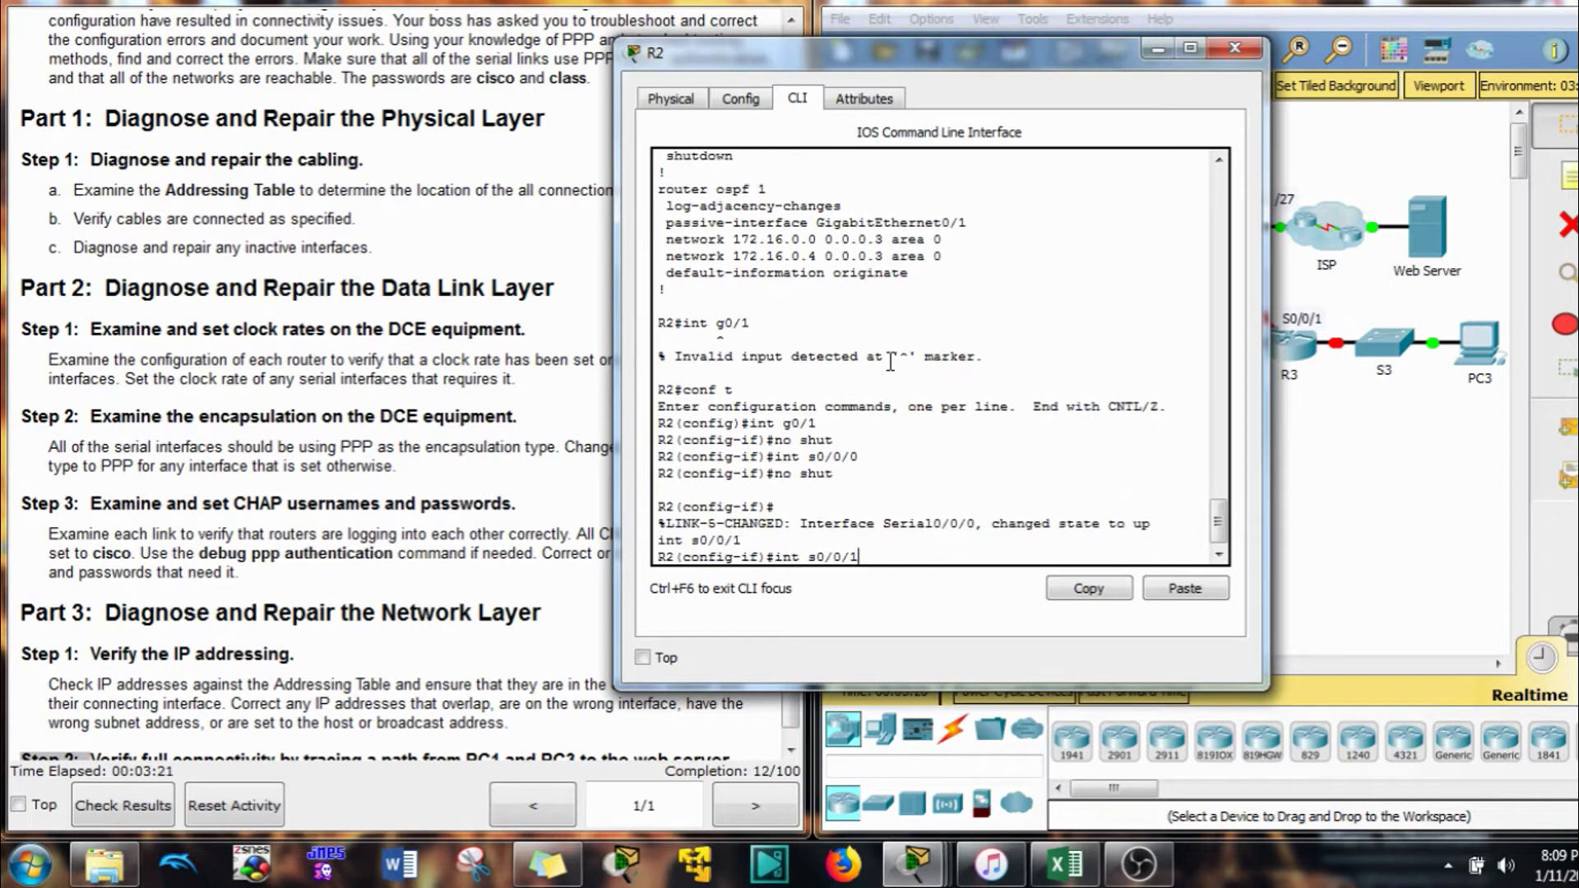
pyautogui.press('Return')
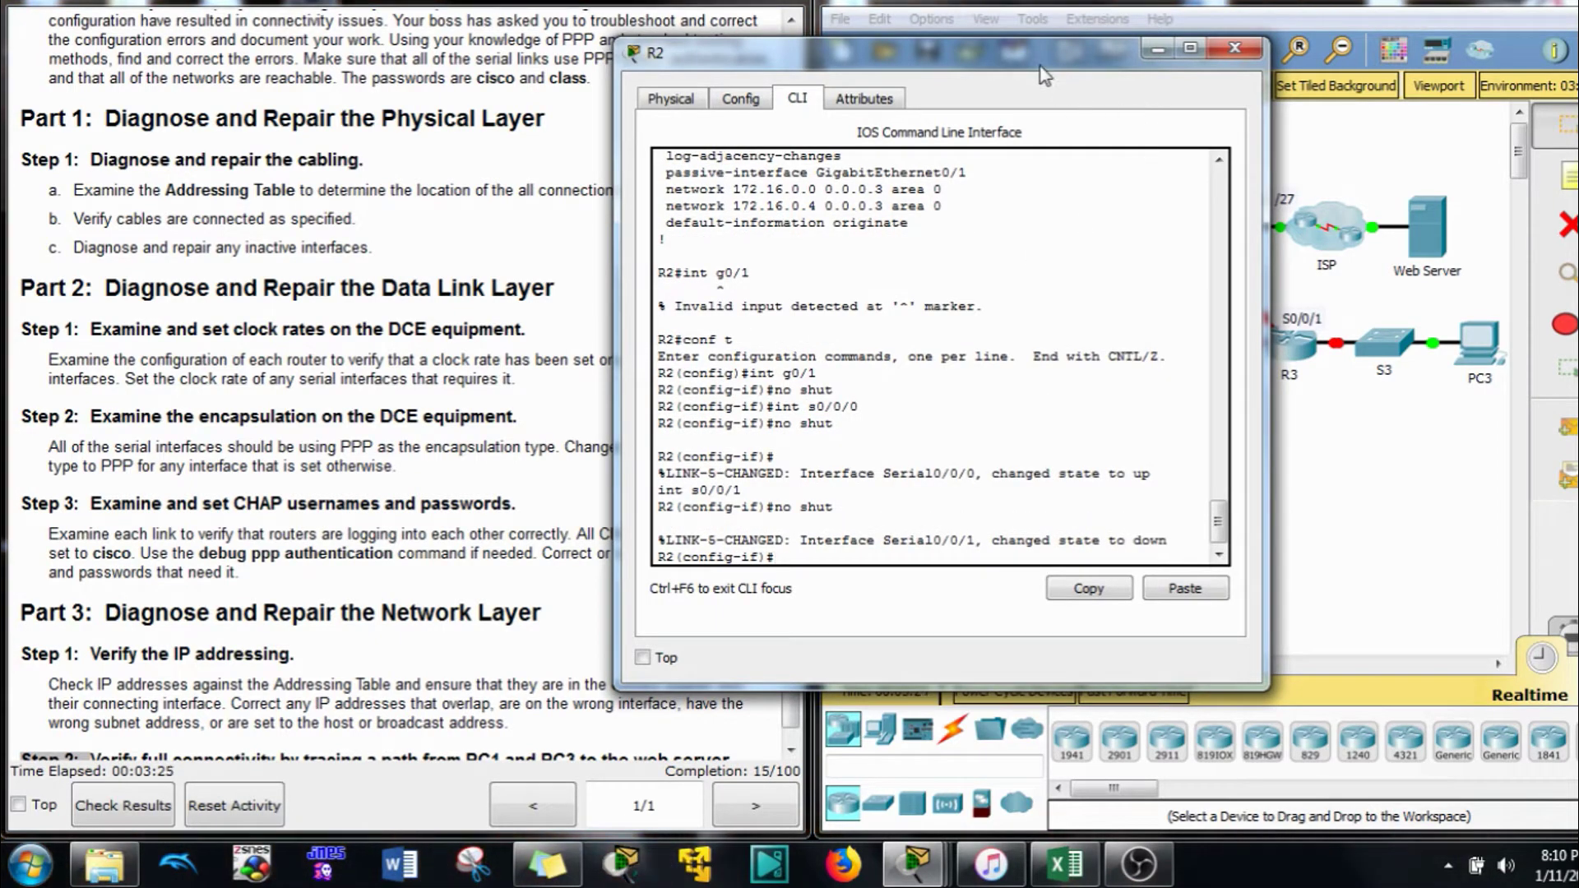
pyautogui.moveTo(1044, 76); pyautogui.dragTo(1242, 73)
pyautogui.click(1432, 46)
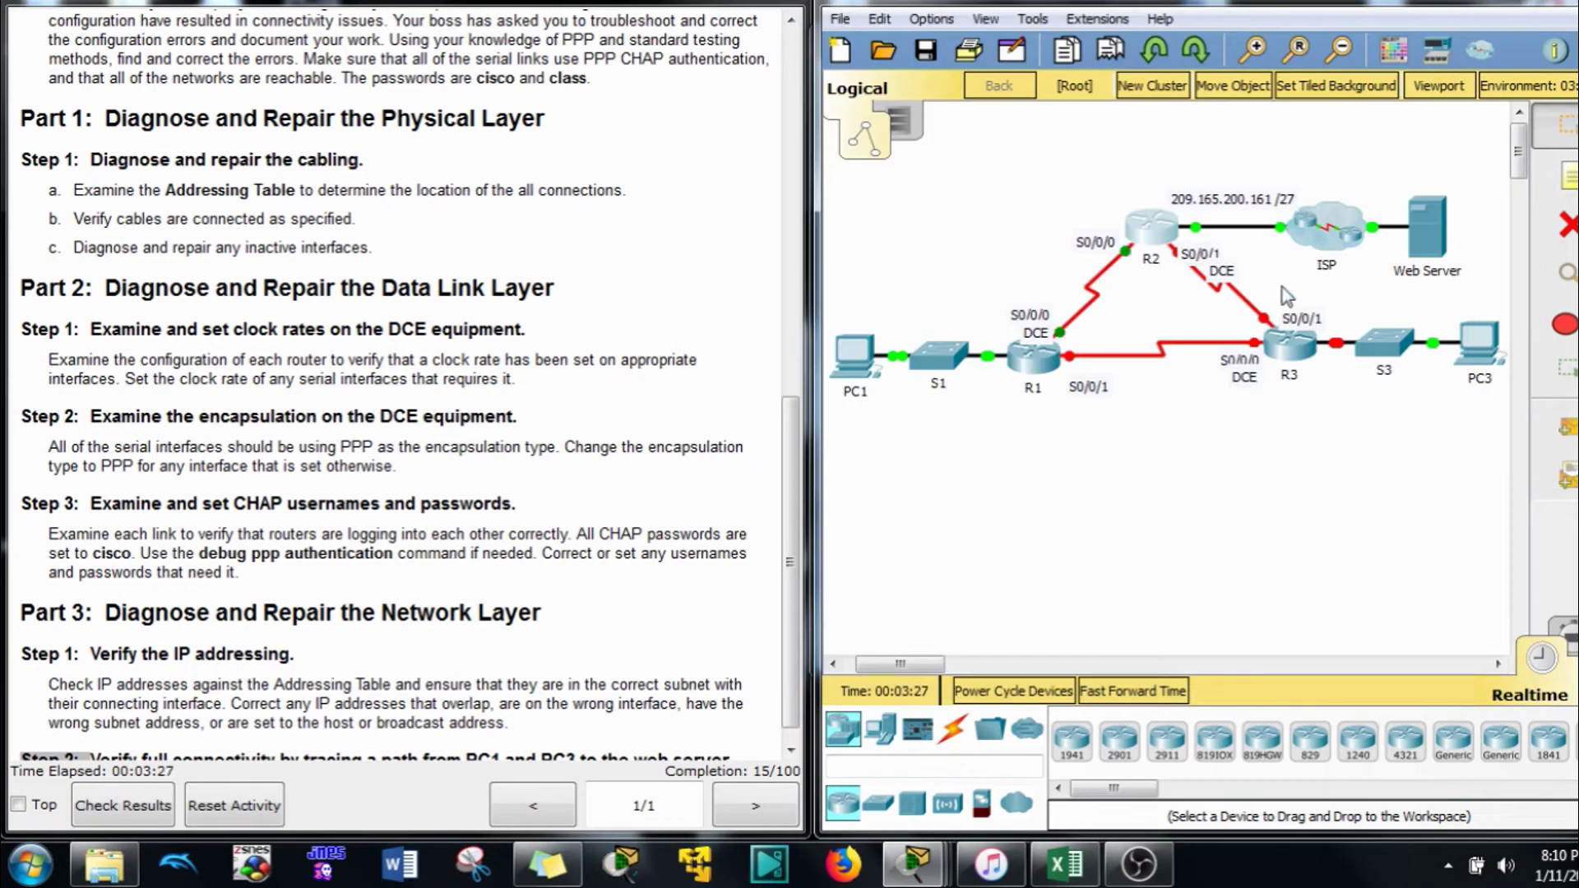
# Open R3's CLI, log in with the console password, and enter privileged mode
pyautogui.click(1285, 345)
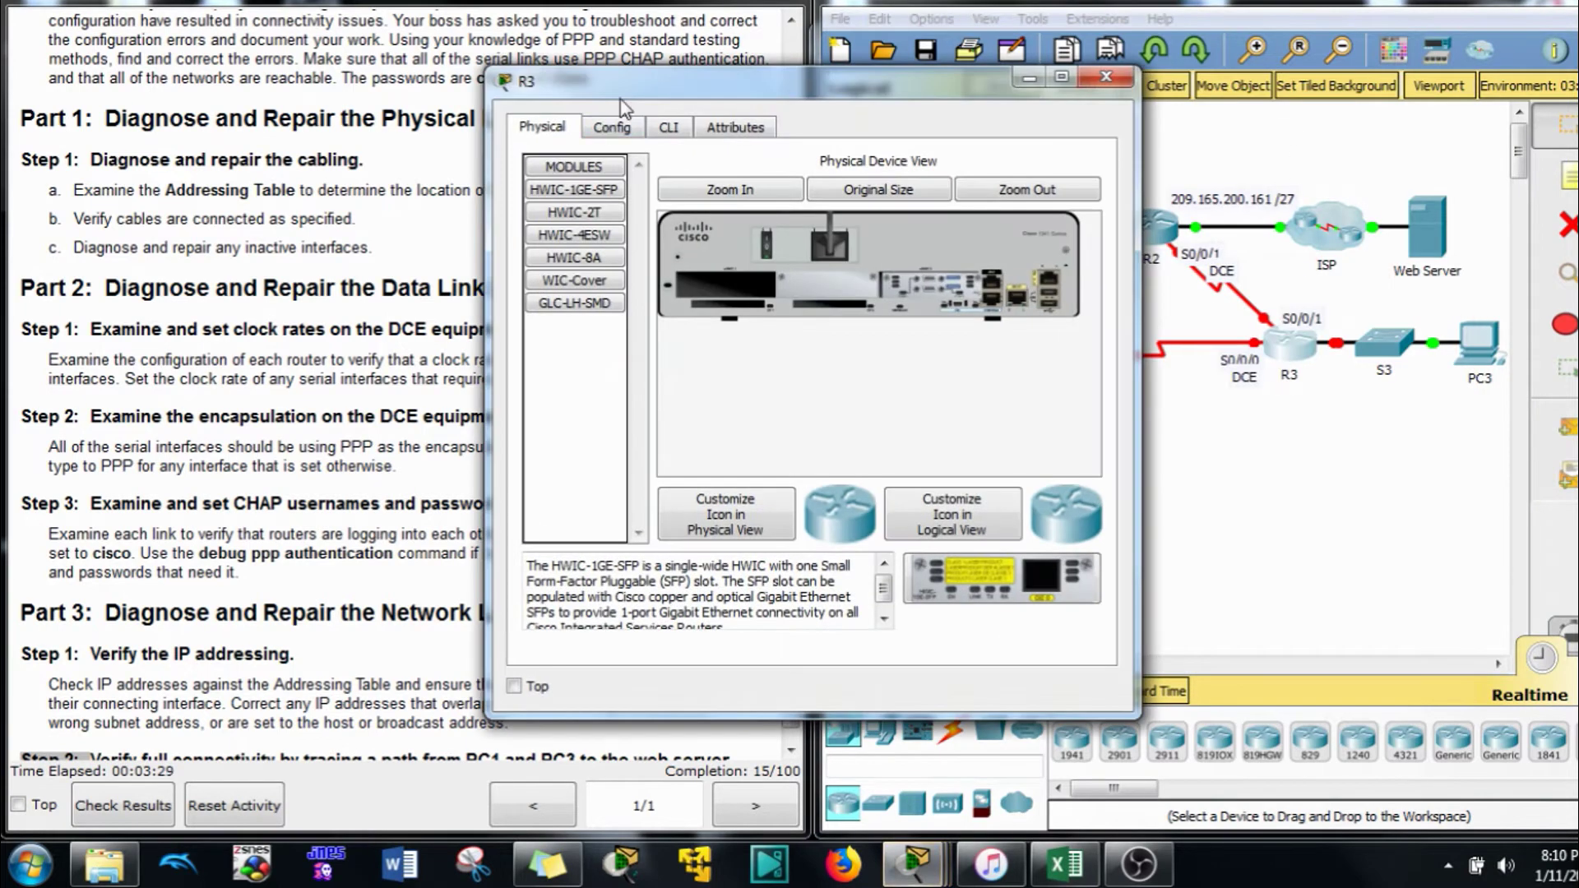
pyautogui.moveTo(626, 80); pyautogui.dragTo(1047, 45)
pyautogui.click(998, 113)
pyautogui.click(1027, 428)
pyautogui.press('Return')
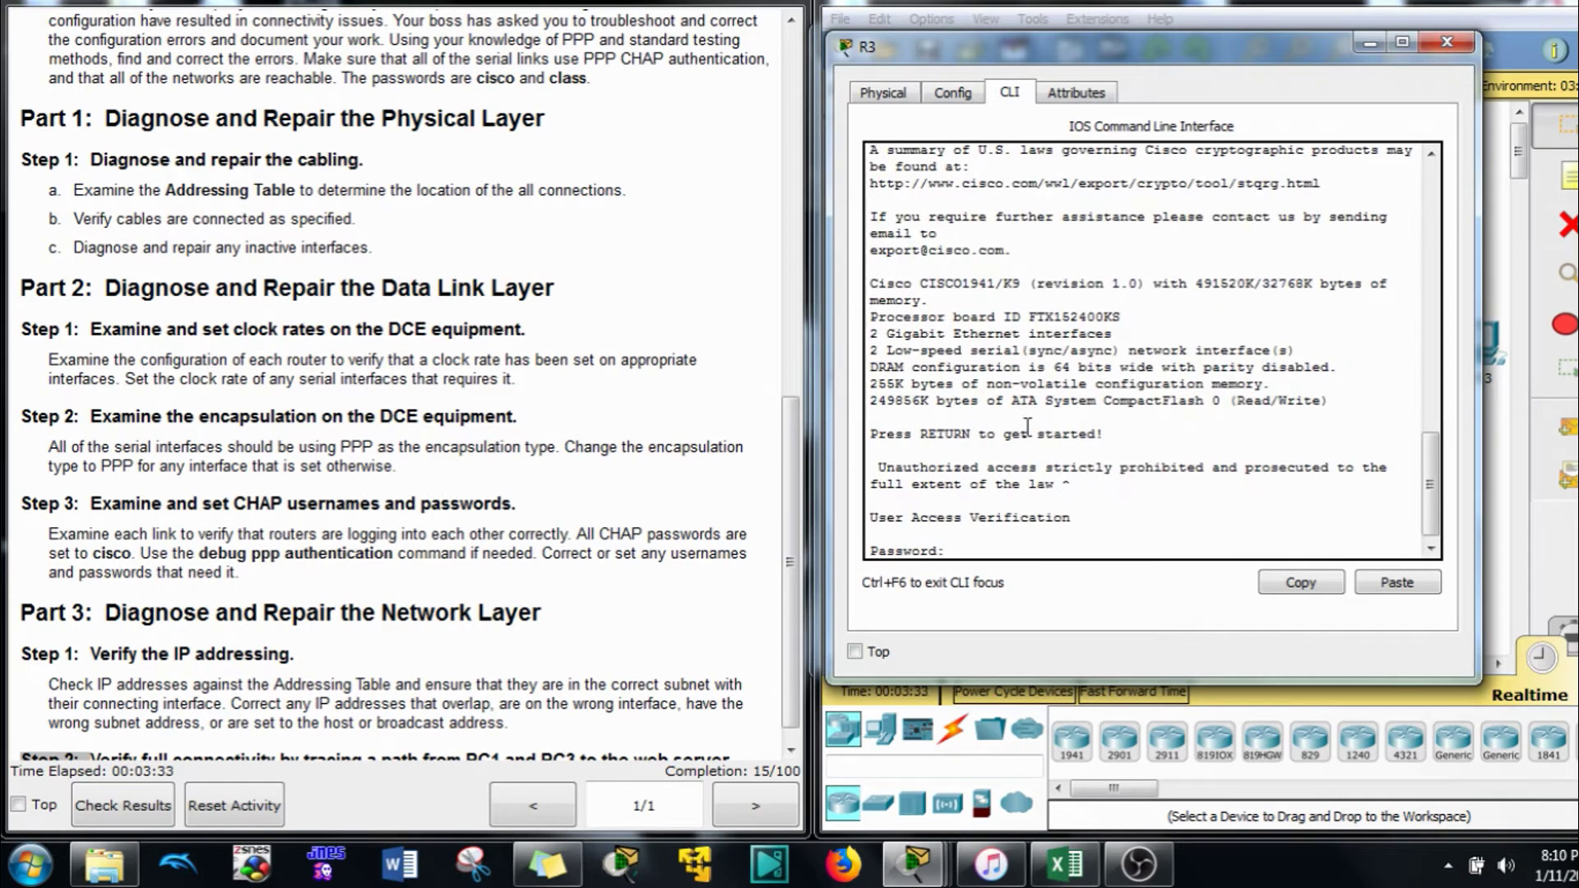
pyautogui.write('cisco')
pyautogui.press('Return')
pyautogui.write('e')
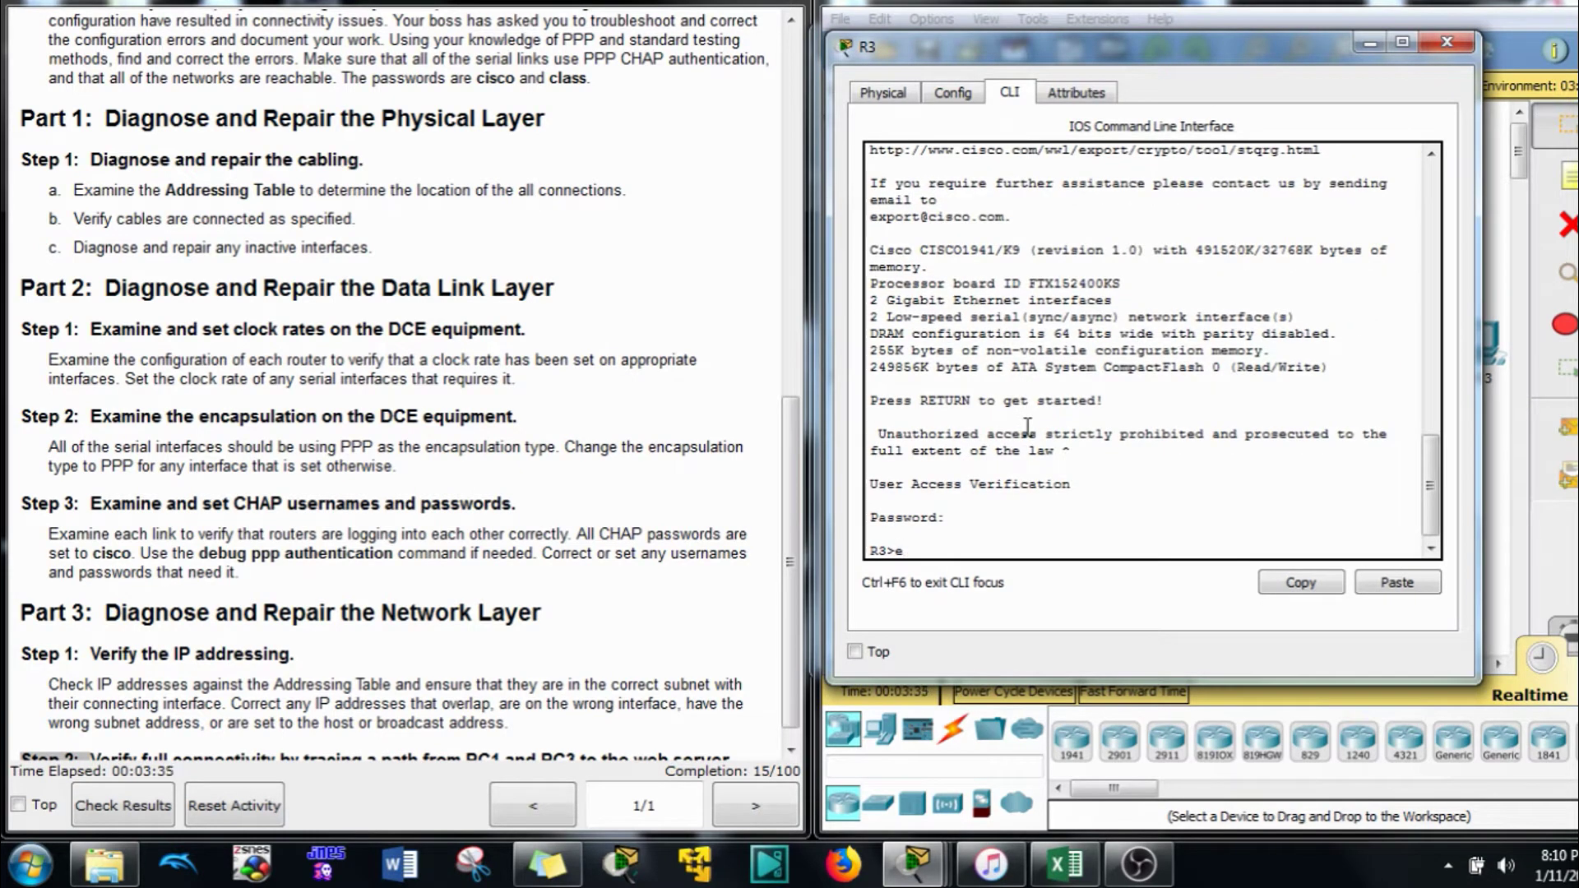
pyautogui.write('n')
pyautogui.press('Return')
pyautogui.write('class')
pyautogui.press('Return')
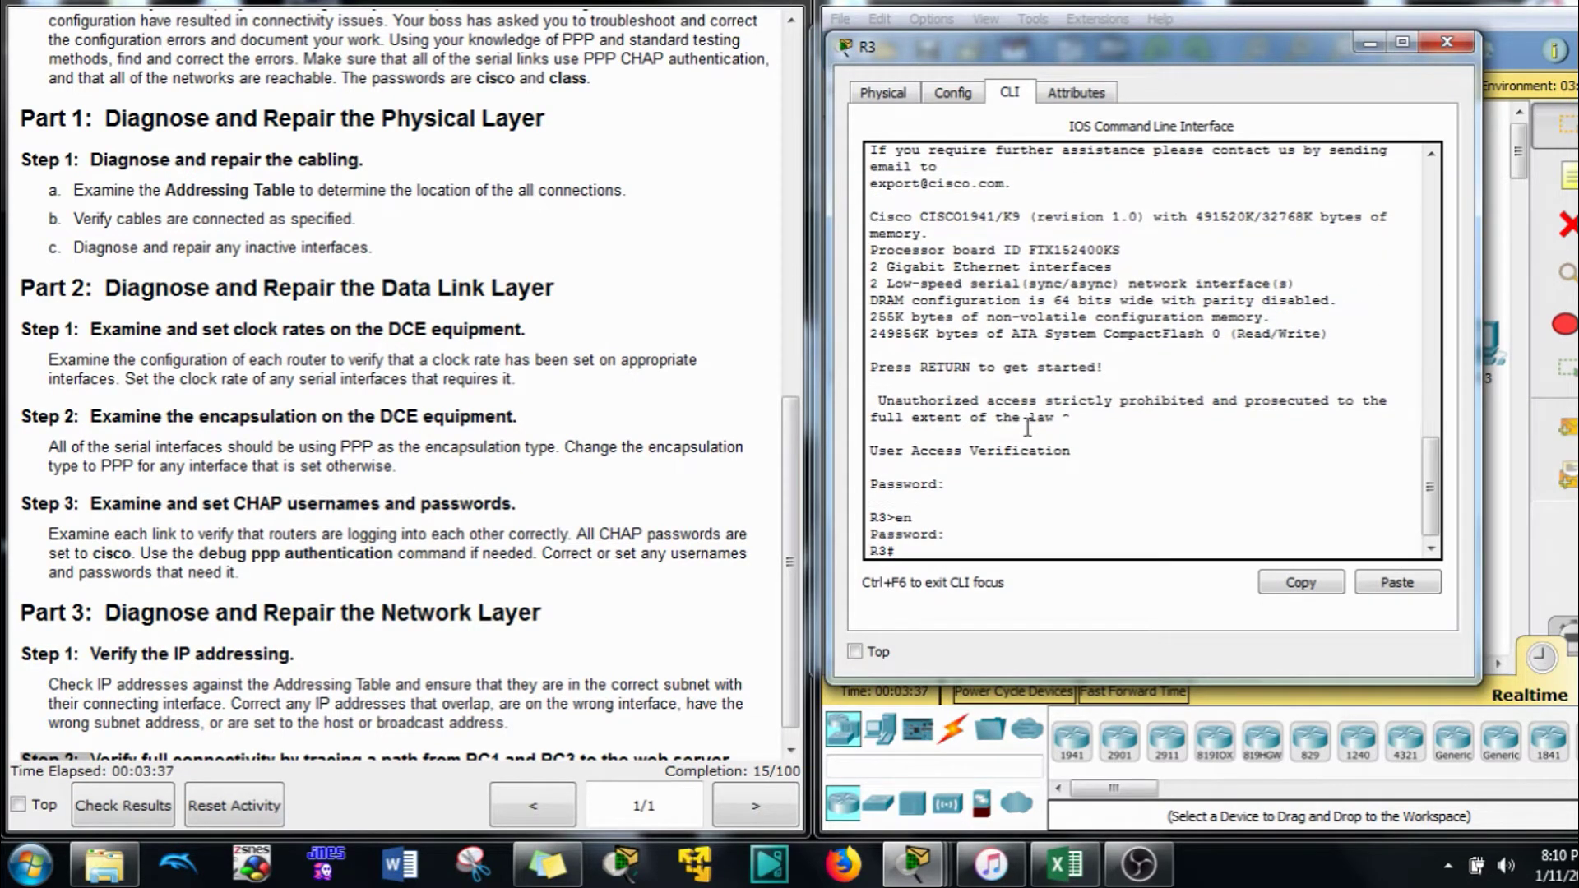
# Enter global configuration on R3 and bring G0/1 out of shutdown
pyautogui.write('conf t')
pyautogui.press('Return')
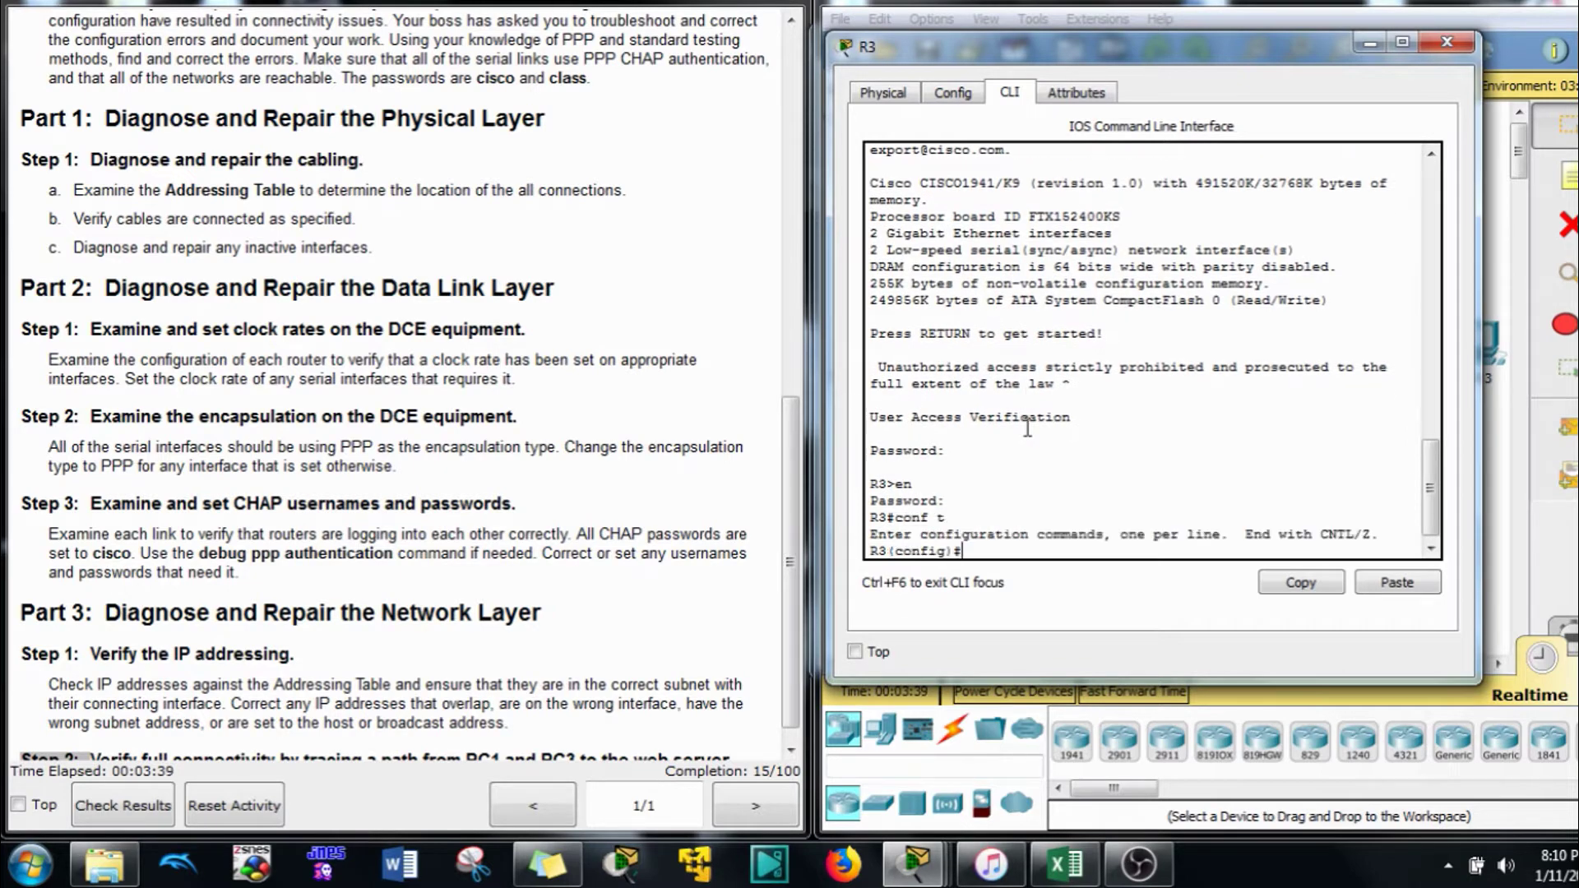
pyautogui.write('int g0/1')
pyautogui.press('Return')
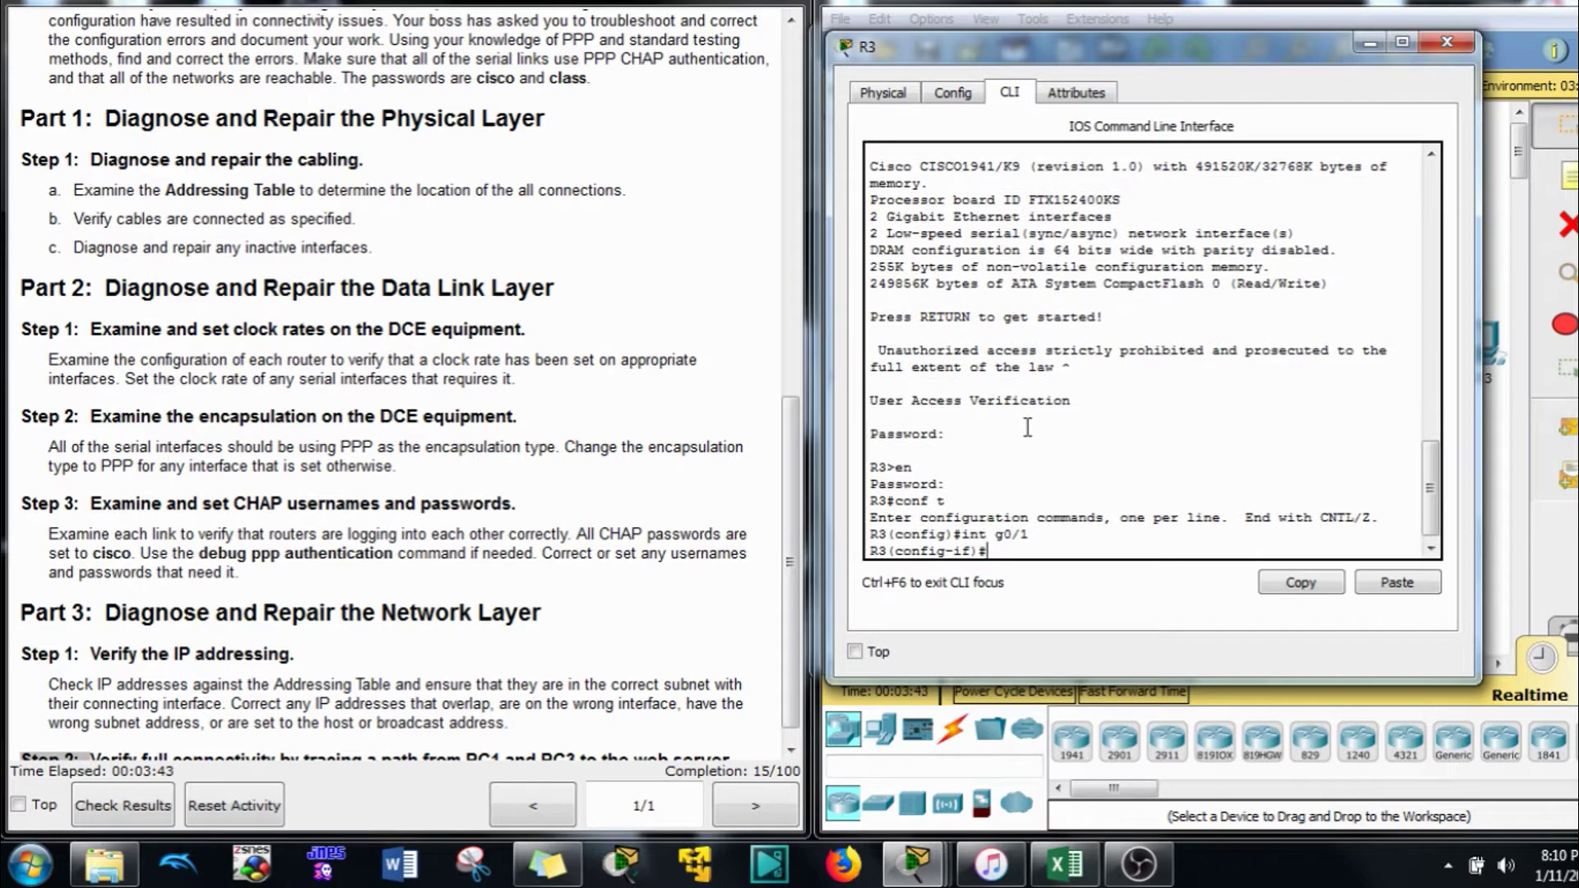
pyautogui.write('no shut')
pyautogui.press('Return')
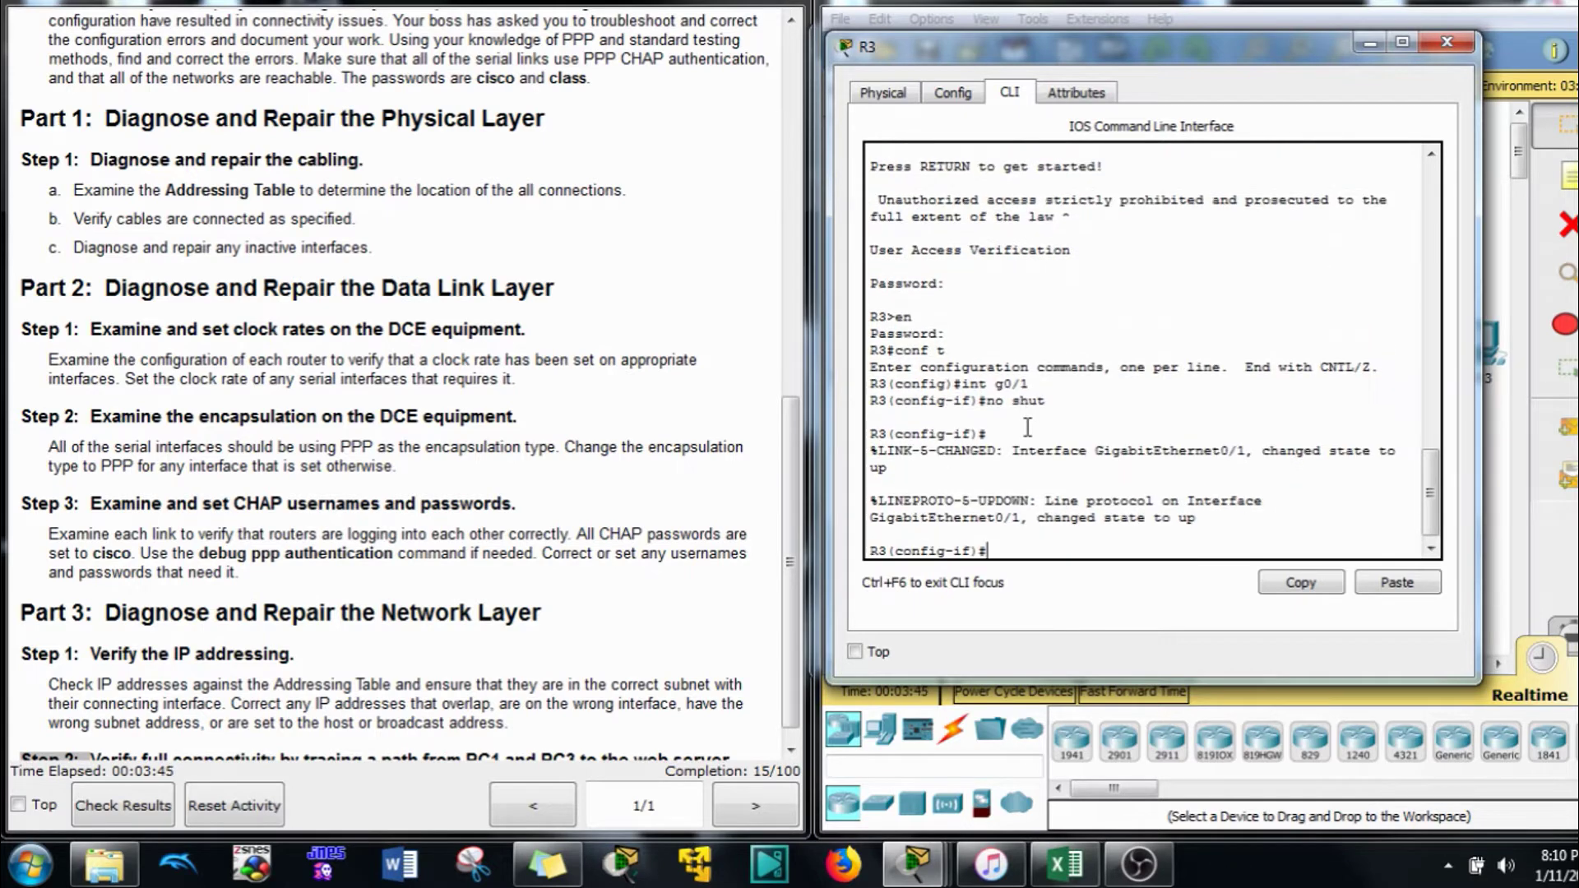
# Enable R3's serial interfaces S0/0/0 and S0/0/1, then close R3's window
pyautogui.write('no shut')
pyautogui.press('Up')
pyautogui.press('Up')
pyautogui.write('s0/0/0')
pyautogui.press('Return')
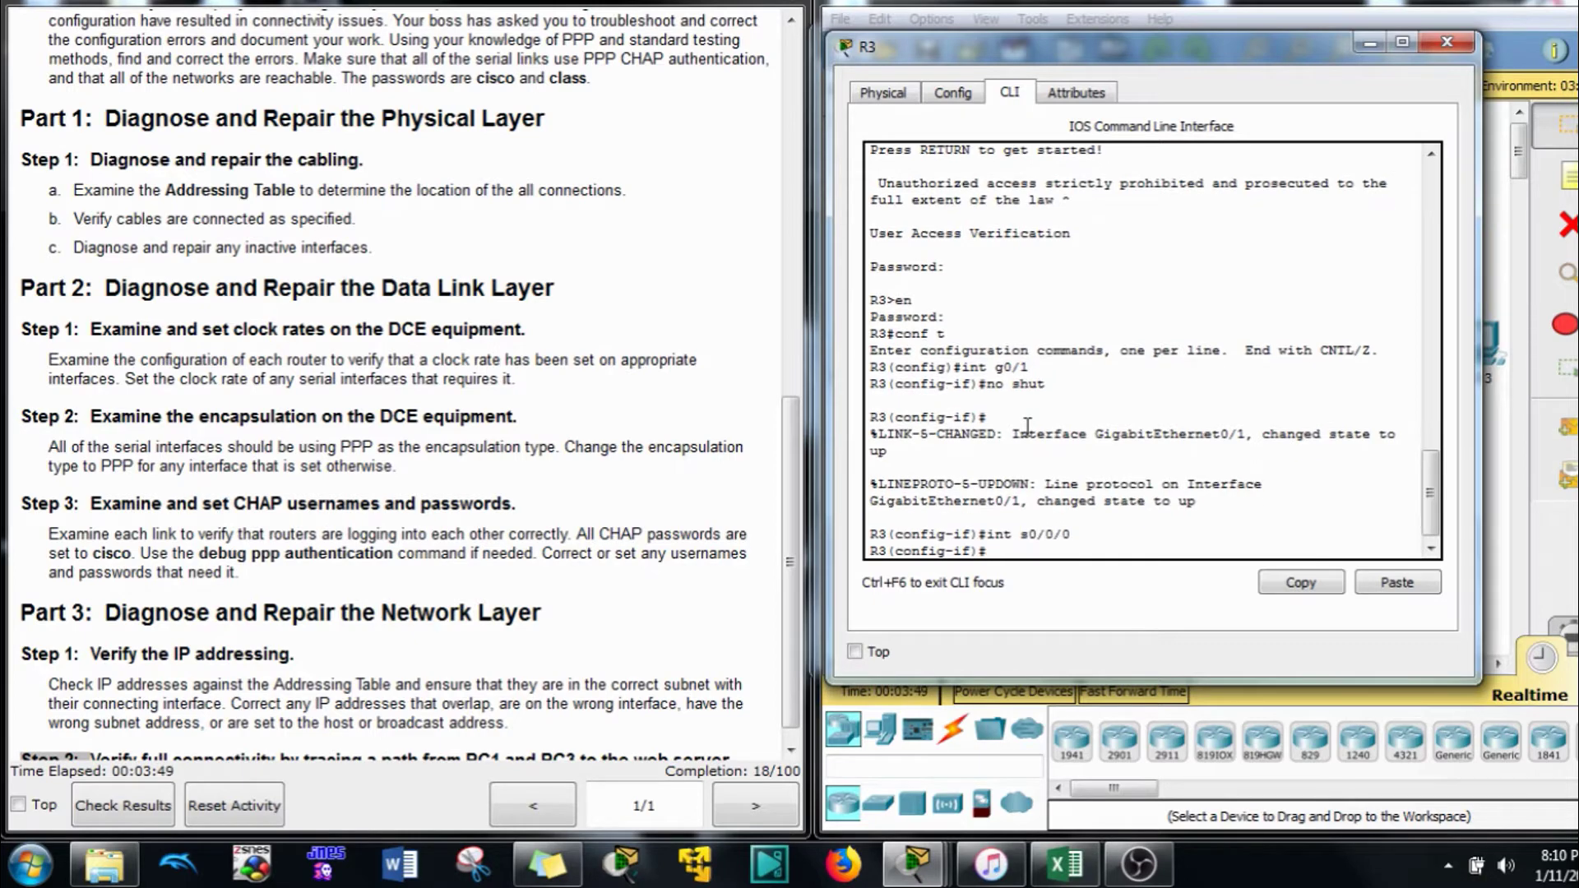
pyautogui.write('no shut')
pyautogui.press('Return')
pyautogui.write('int s0/0/0')
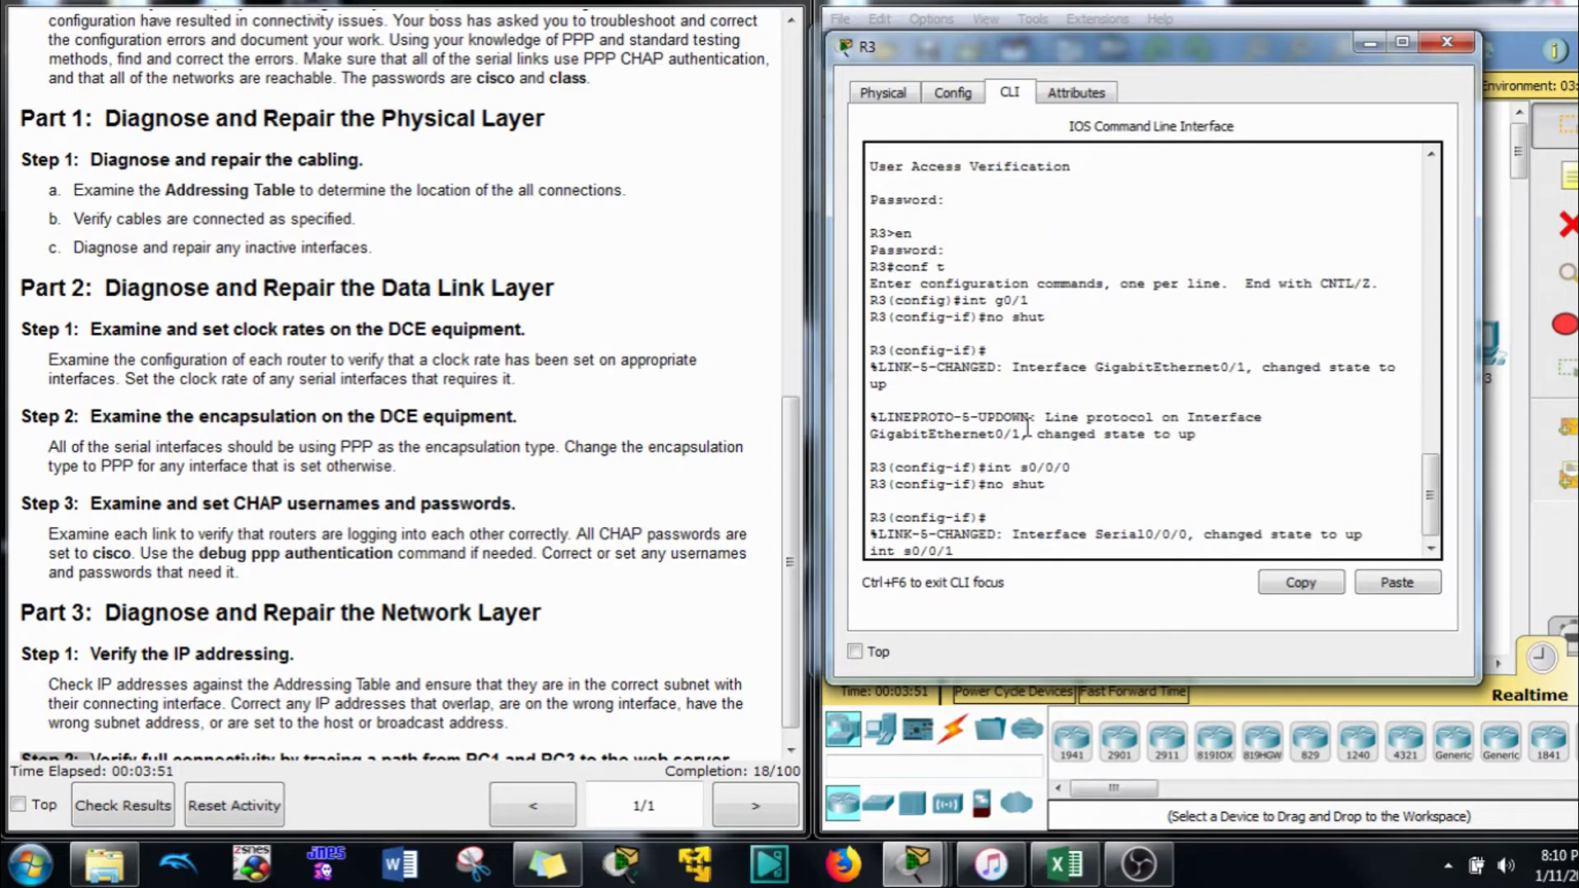
pyautogui.press('Return')
pyautogui.write('no shut')
pyautogui.press('Return')
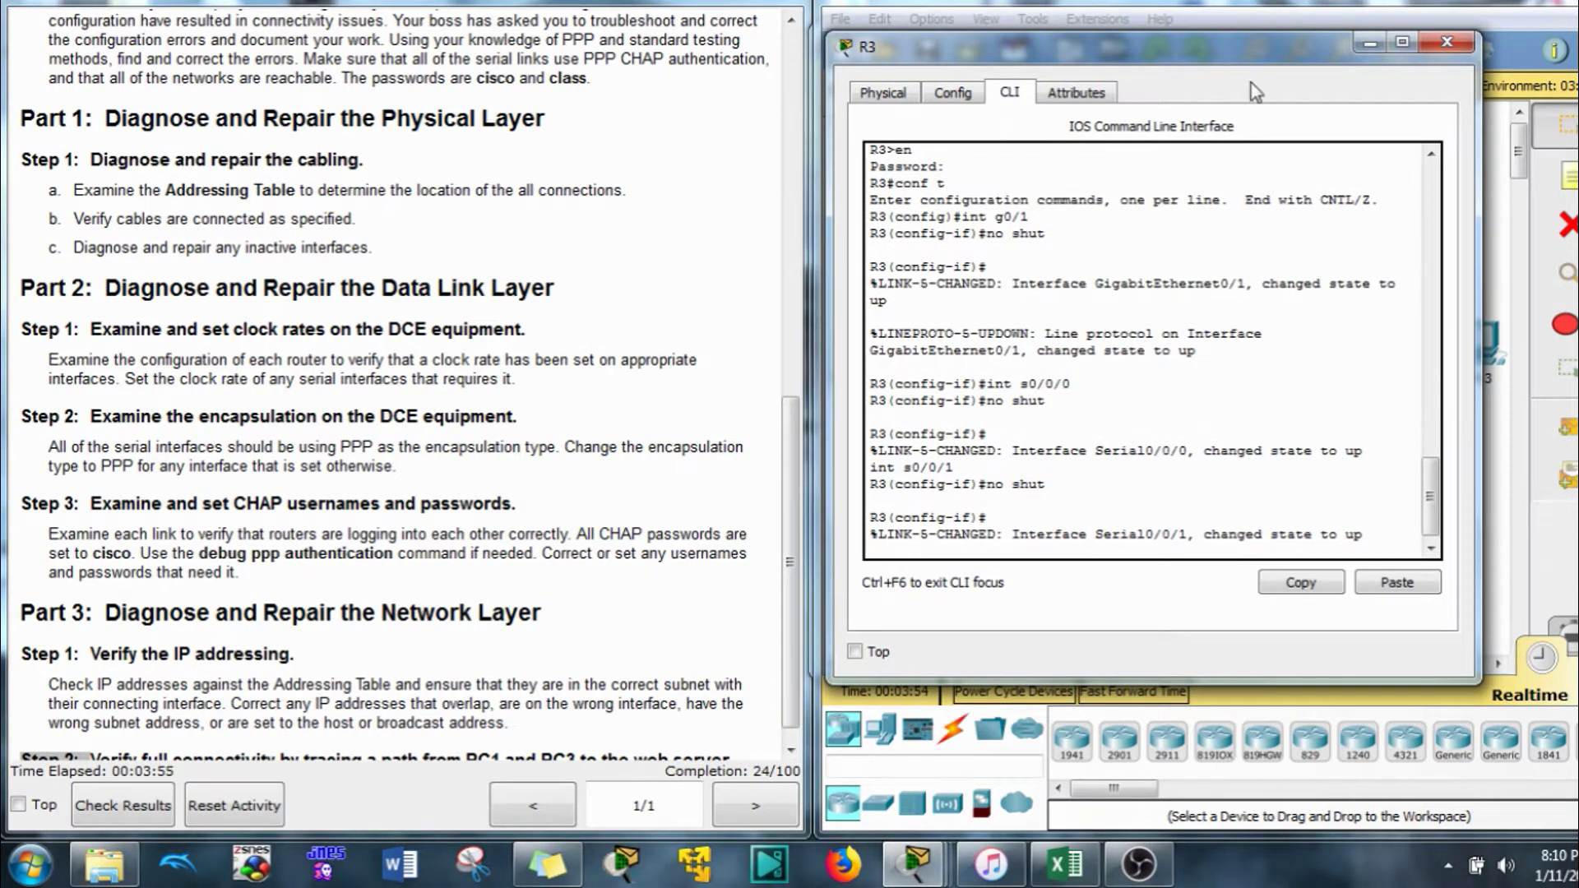
pyautogui.click(1447, 41)
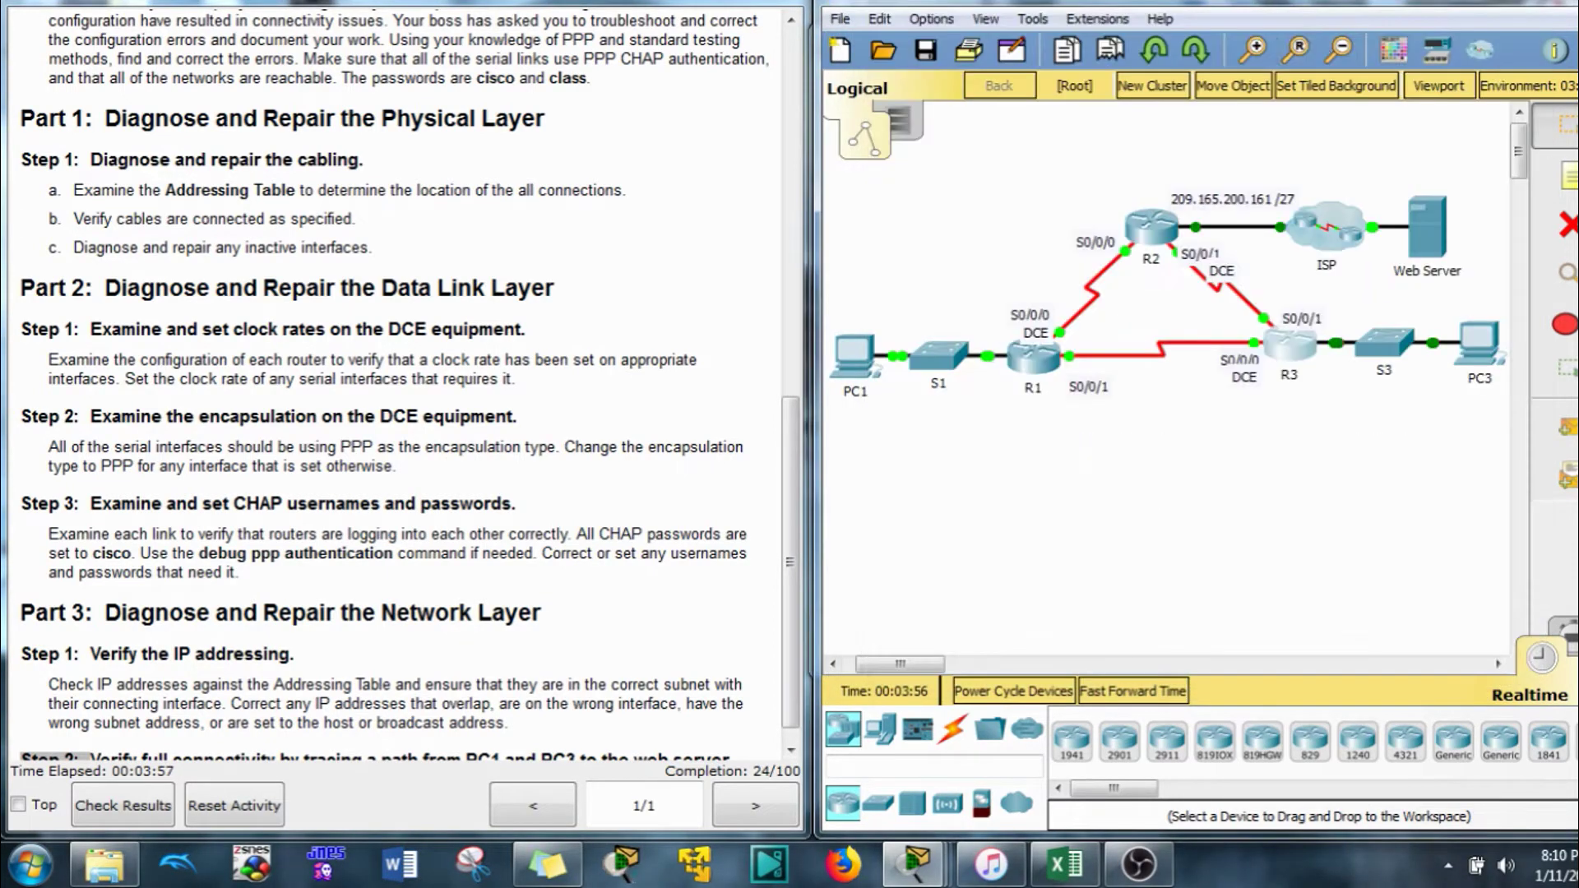
# Reopen R1's CLI and display its running configuration with do show run
pyautogui.click(1052, 362)
pyautogui.press('Return')
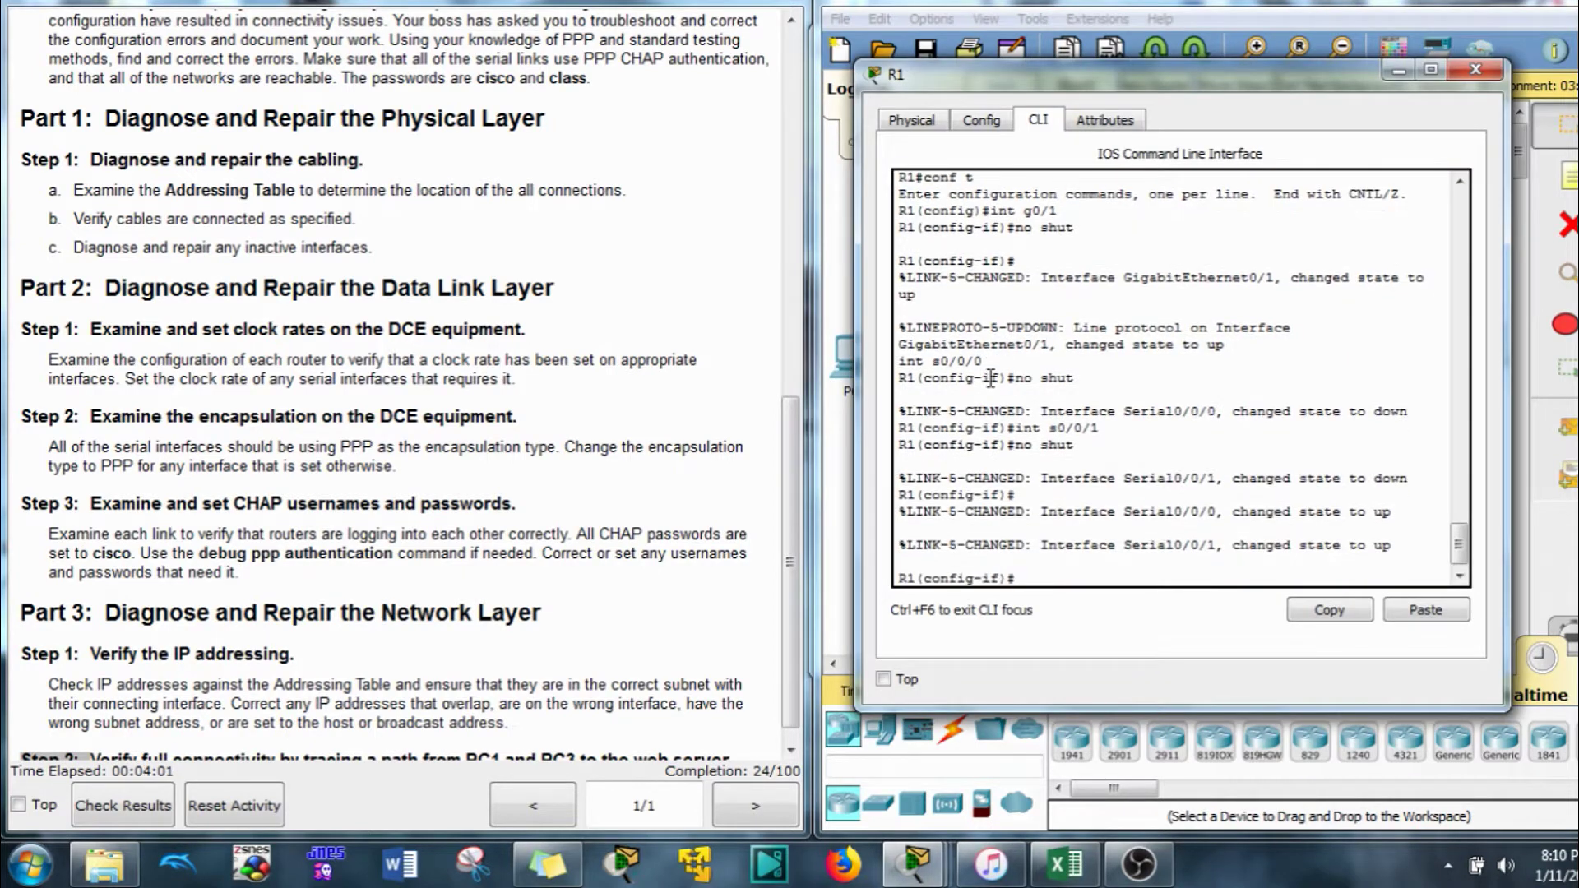
pyautogui.write('do show run')
pyautogui.press('Return')
pyautogui.press('space')
pyautogui.scroll(10, 312, 326)
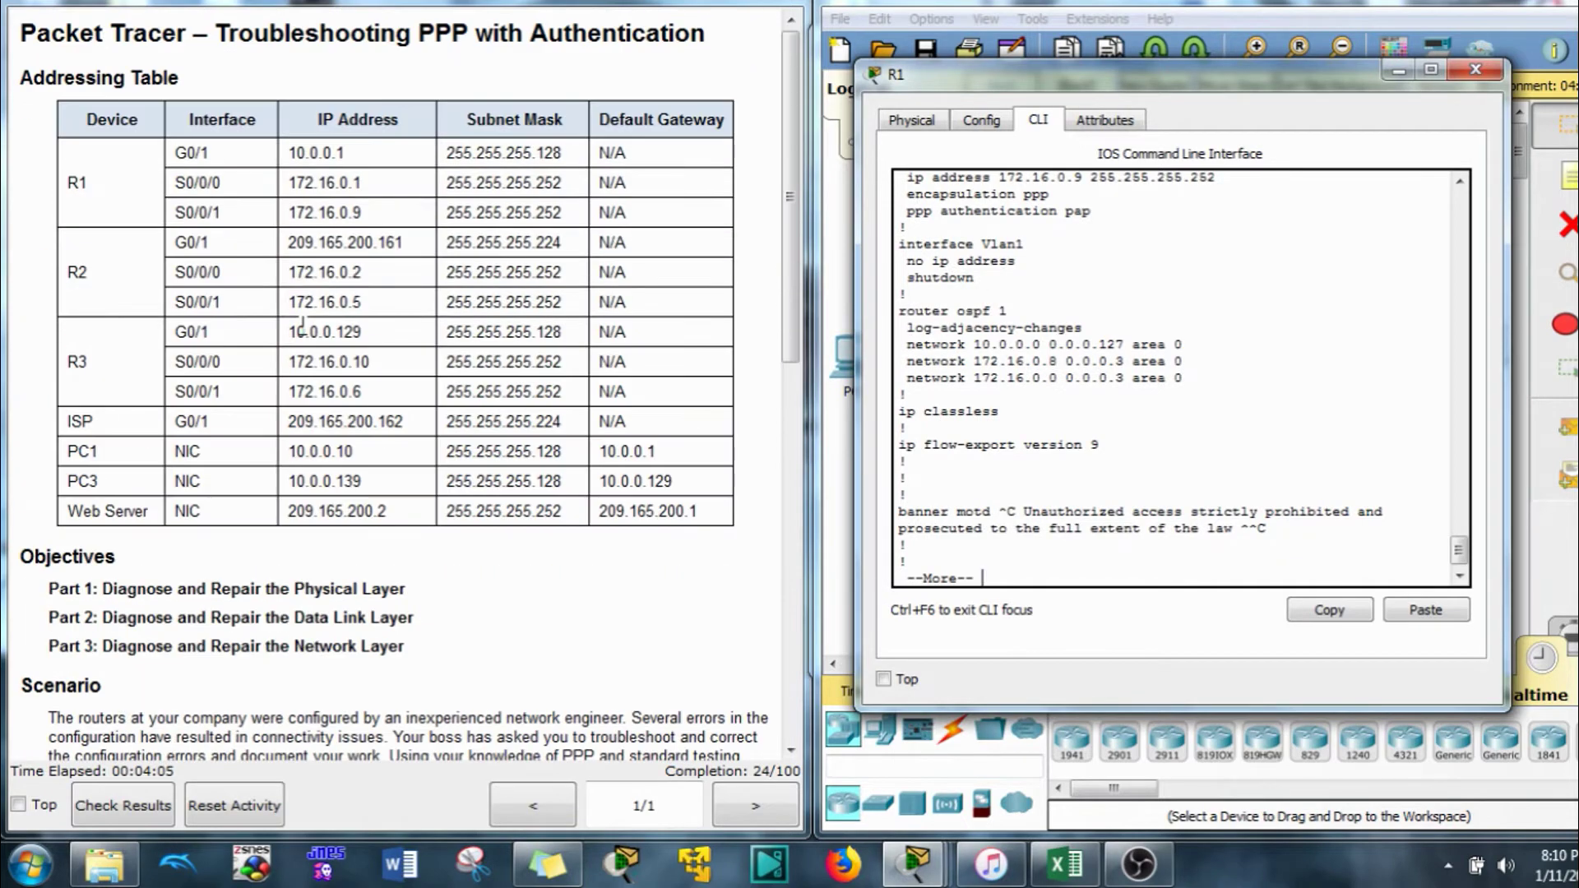
# Compare address 10.0.0.1 in the addressing table with the 255.255.255.128 mask in R1's config
pyautogui.click(176, 156)
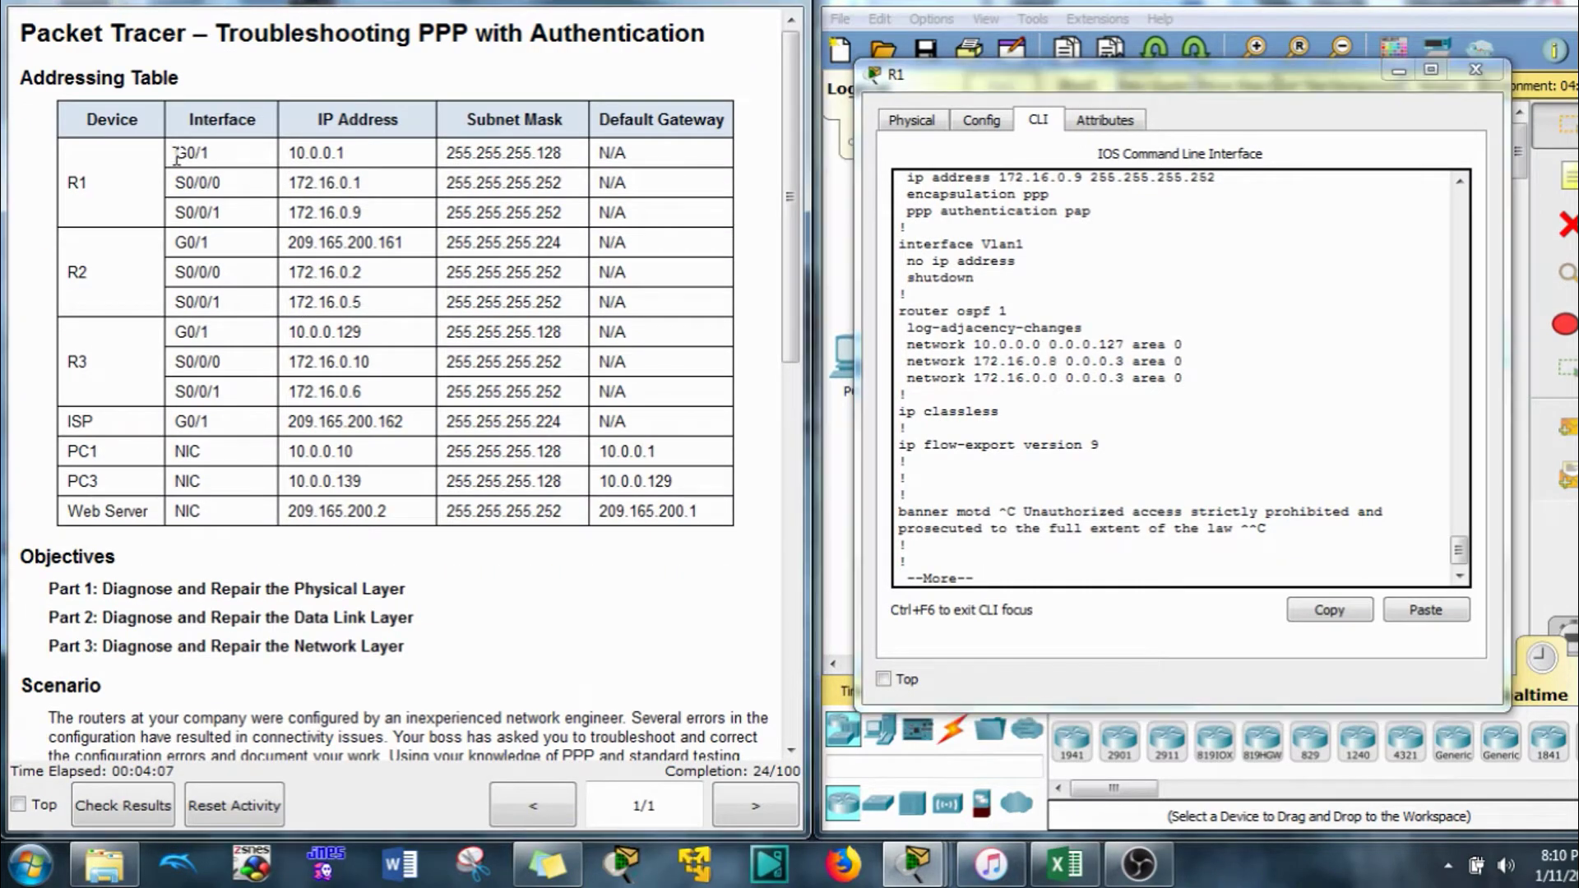
pyautogui.moveTo(344, 153); pyautogui.dragTo(288, 153)
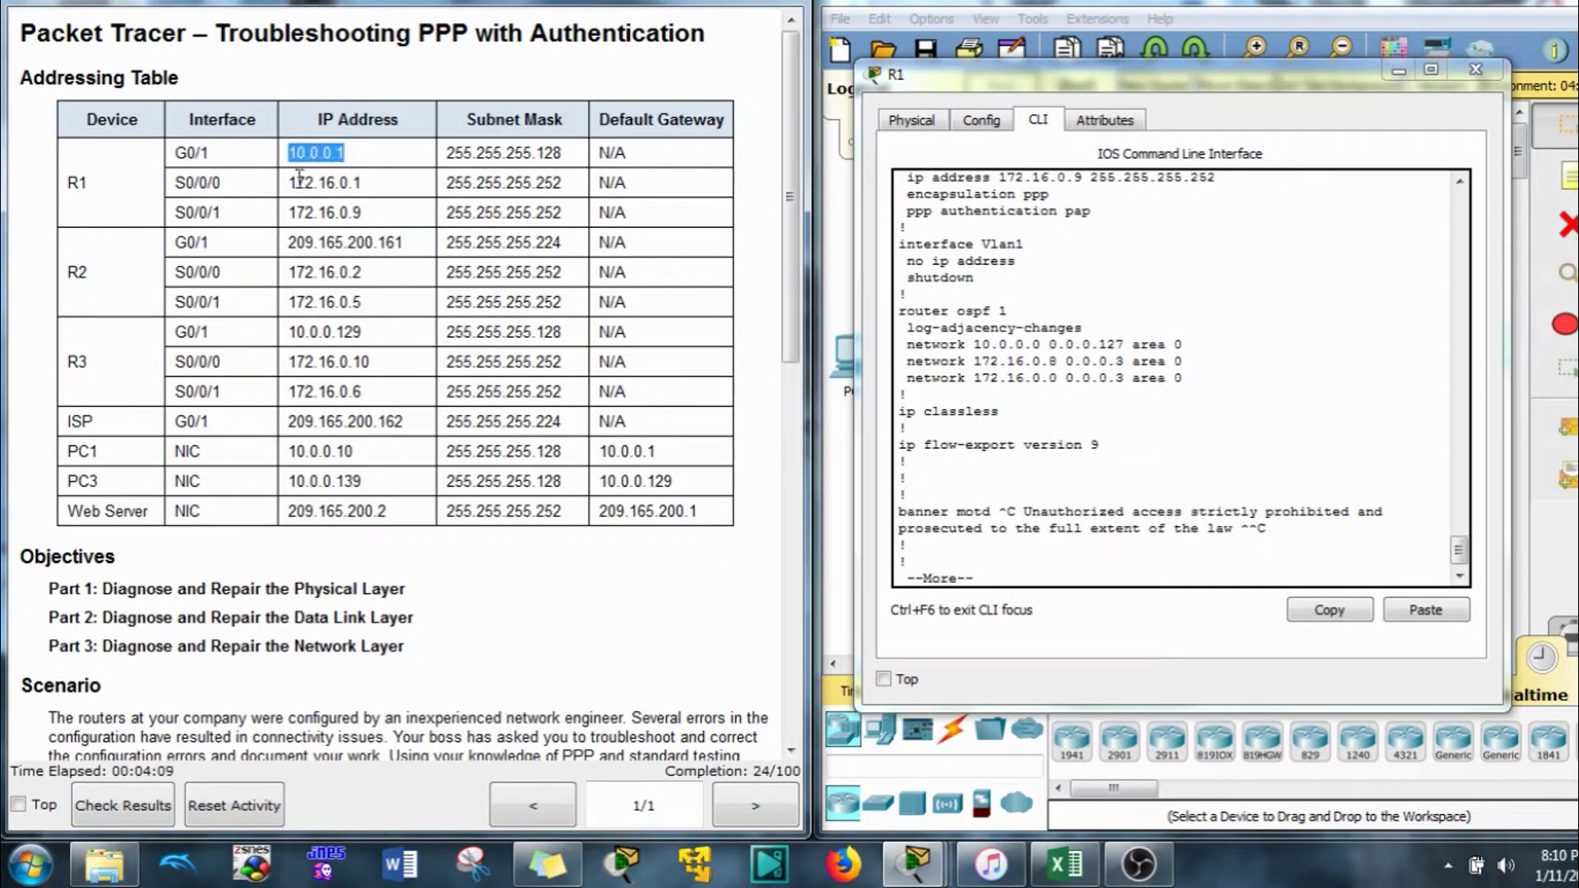
pyautogui.click(1052, 437)
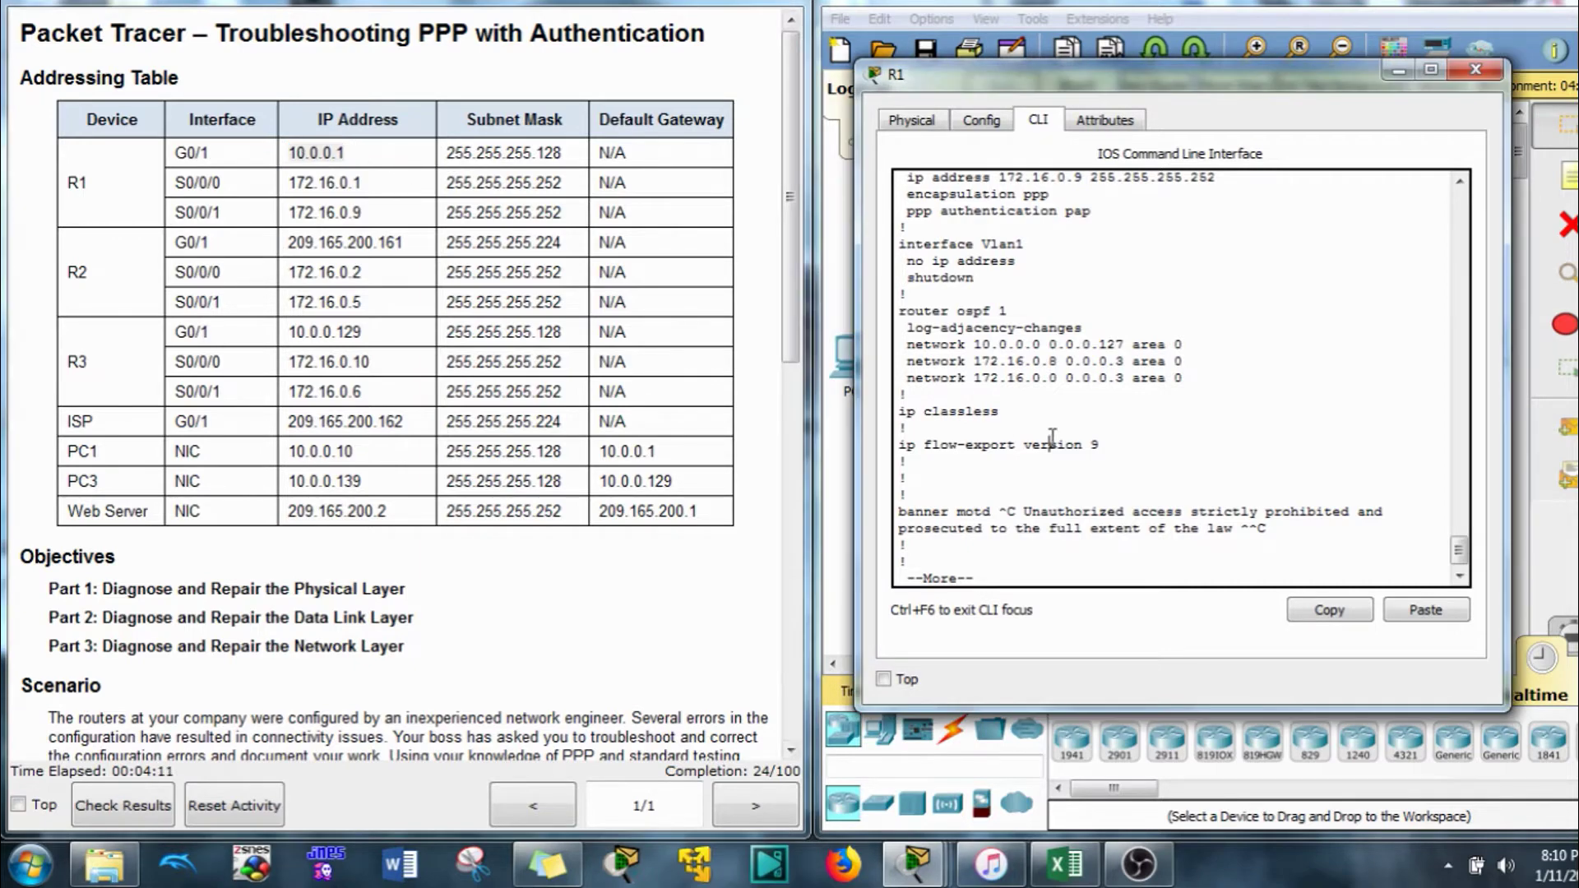
pyautogui.scroll(7, 1024, 424)
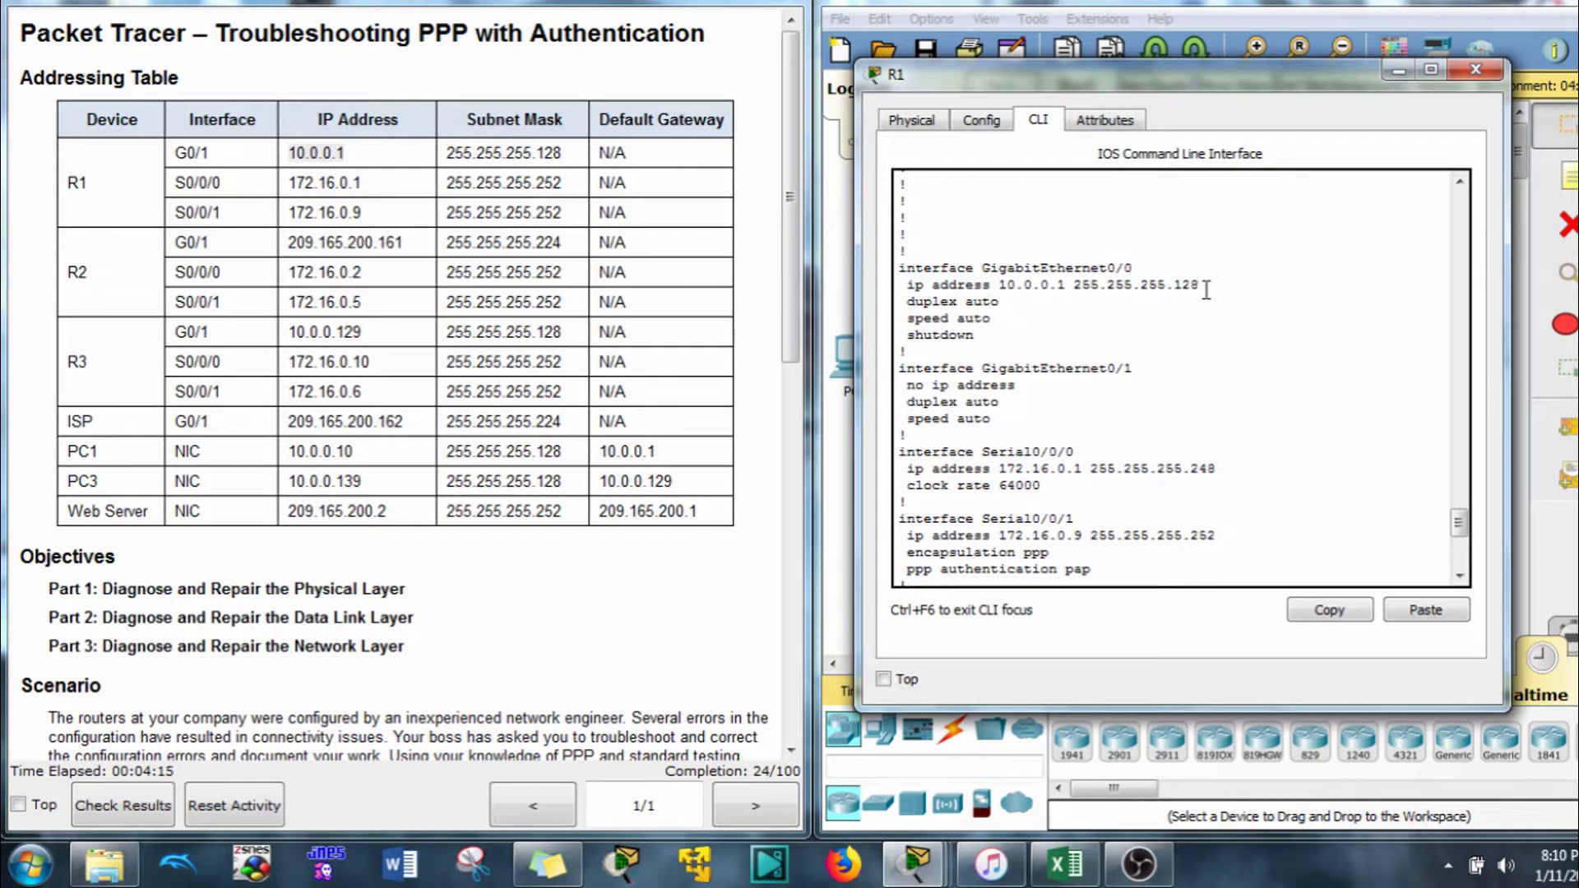
pyautogui.moveTo(1200, 285)
pyautogui.mouseDown()
pyautogui.moveTo(1074, 295)
pyautogui.moveTo(1134, 268)
pyautogui.moveTo(1046, 268)
pyautogui.moveTo(1049, 288)
pyautogui.moveTo(905, 303)
pyautogui.moveTo(1201, 285)
pyautogui.mouseUp()
pyautogui.click(1023, 294)
# Copy R1's GigabitEthernet0/0 interface and ip address 10.0.0.1 255.255.255.128 lines into the CLI
pyautogui.moveTo(908, 301); pyautogui.dragTo(911, 280)
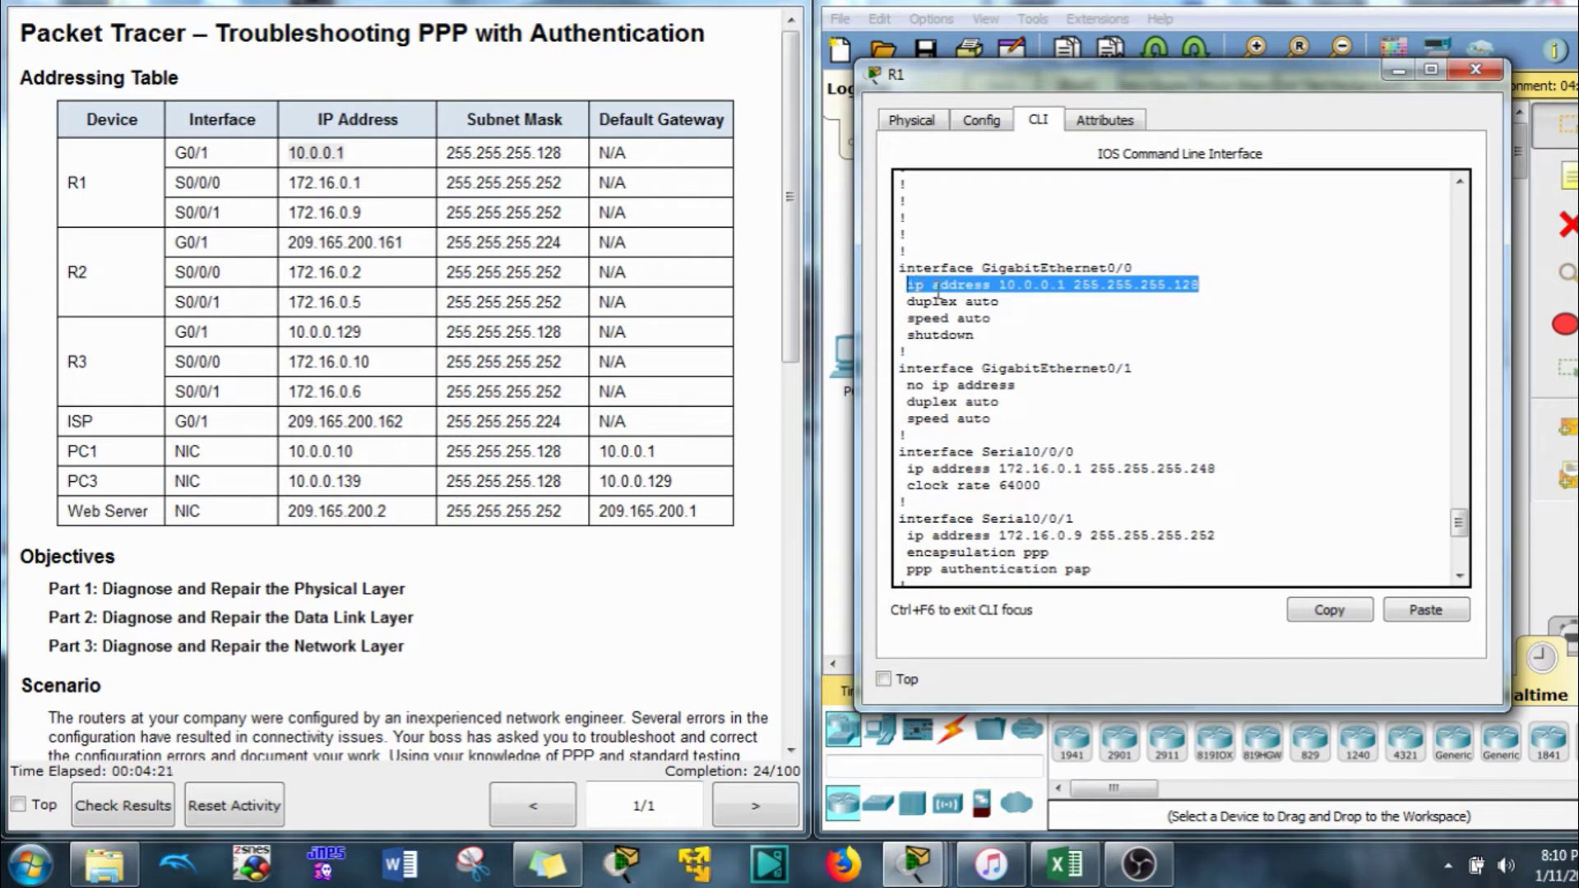
pyautogui.click(1331, 613)
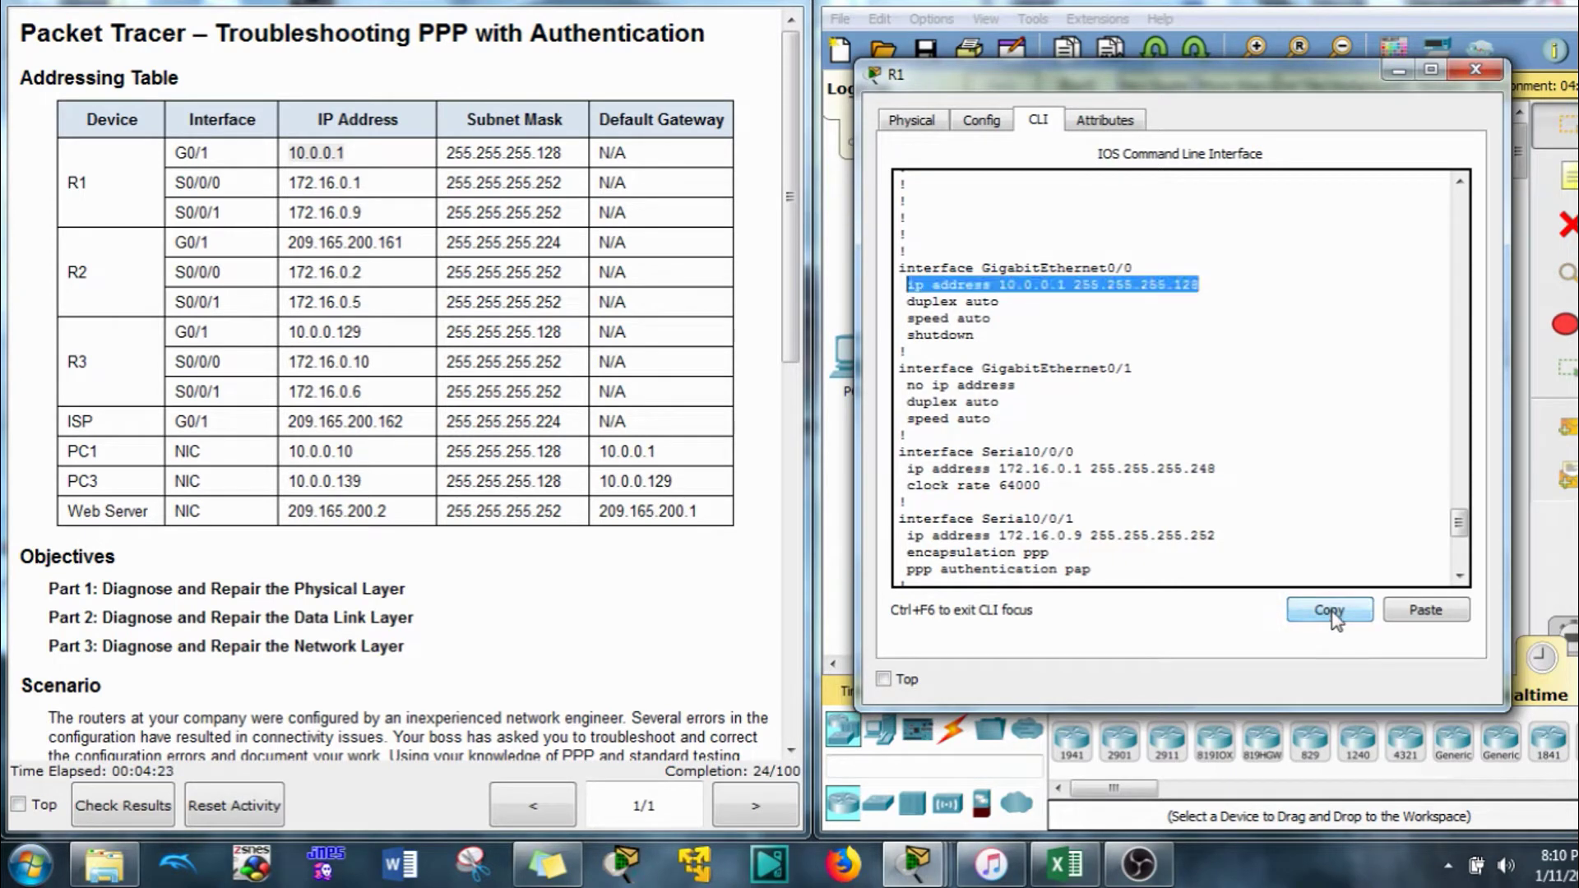
pyautogui.moveTo(1199, 285); pyautogui.dragTo(866, 263)
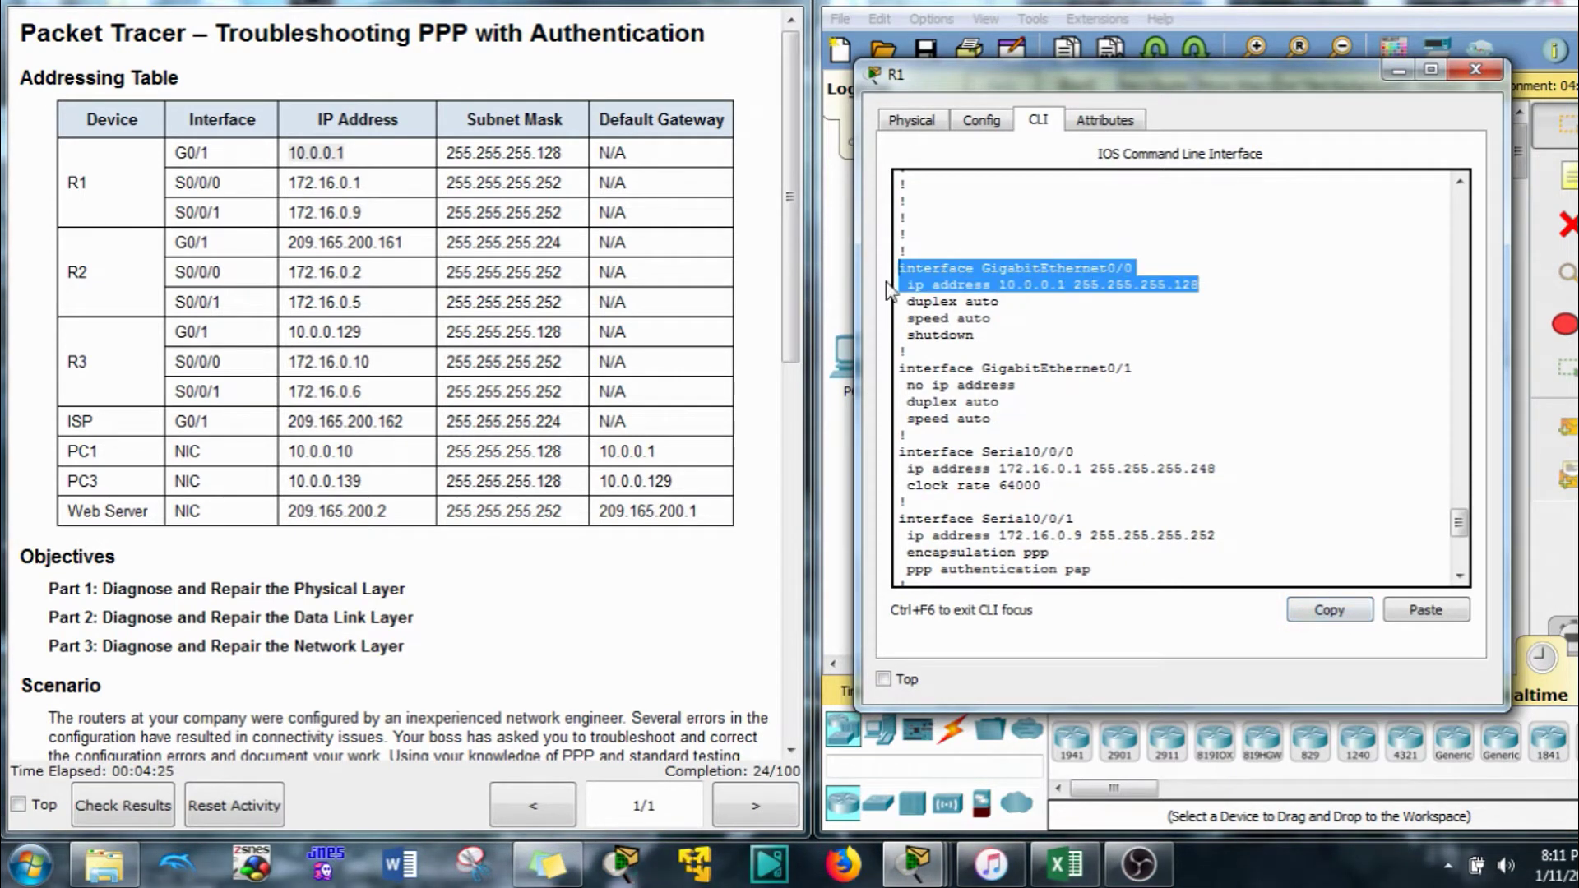
pyautogui.click(1329, 613)
pyautogui.click(1276, 557)
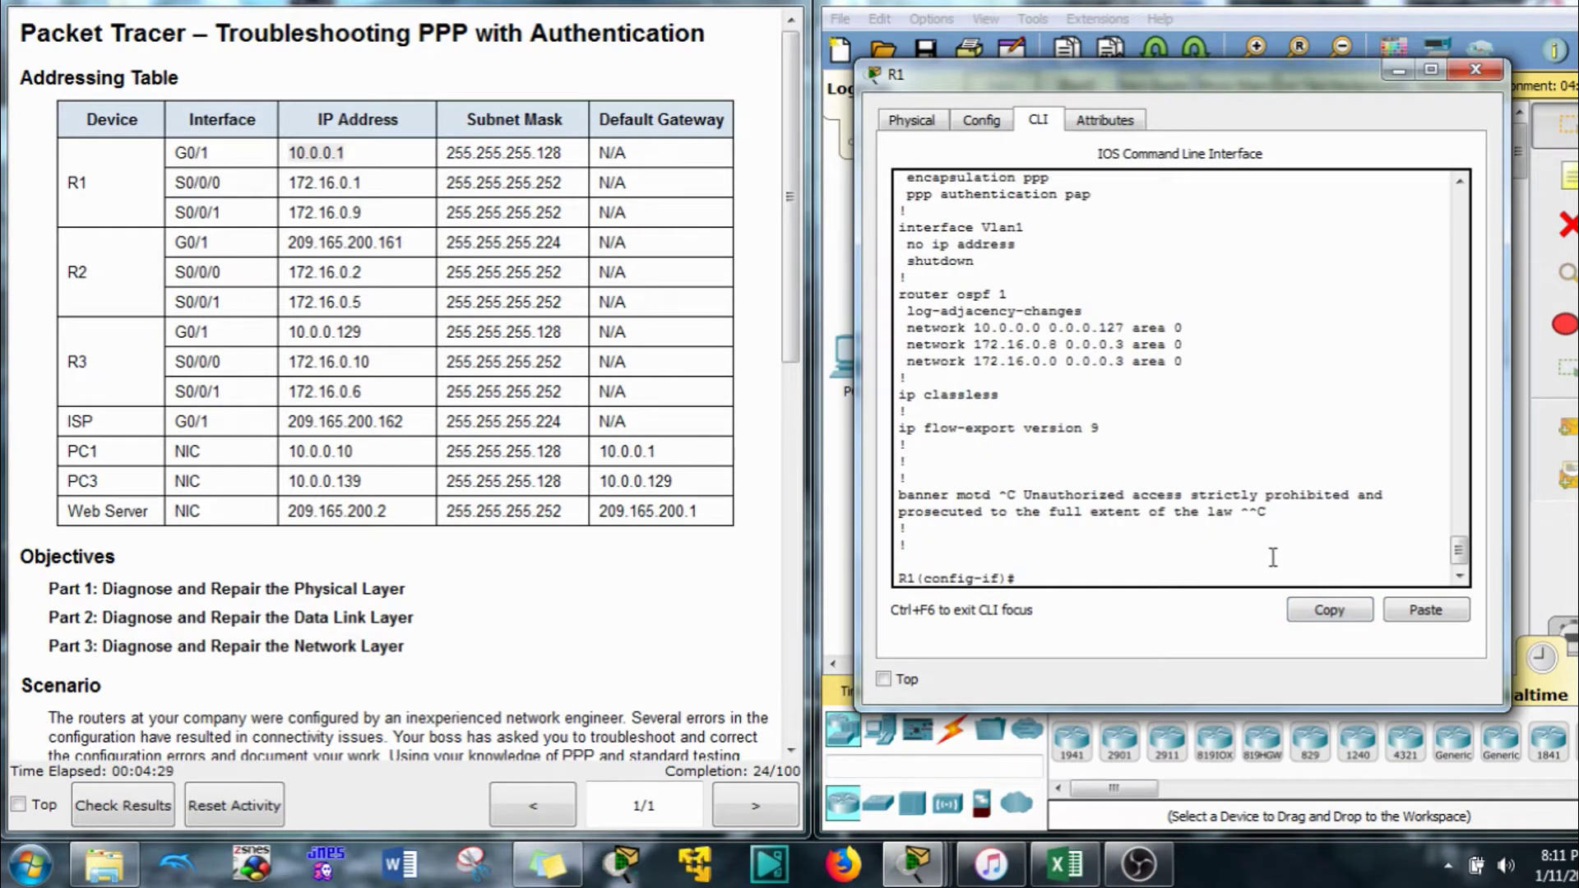
pyautogui.click(1423, 611)
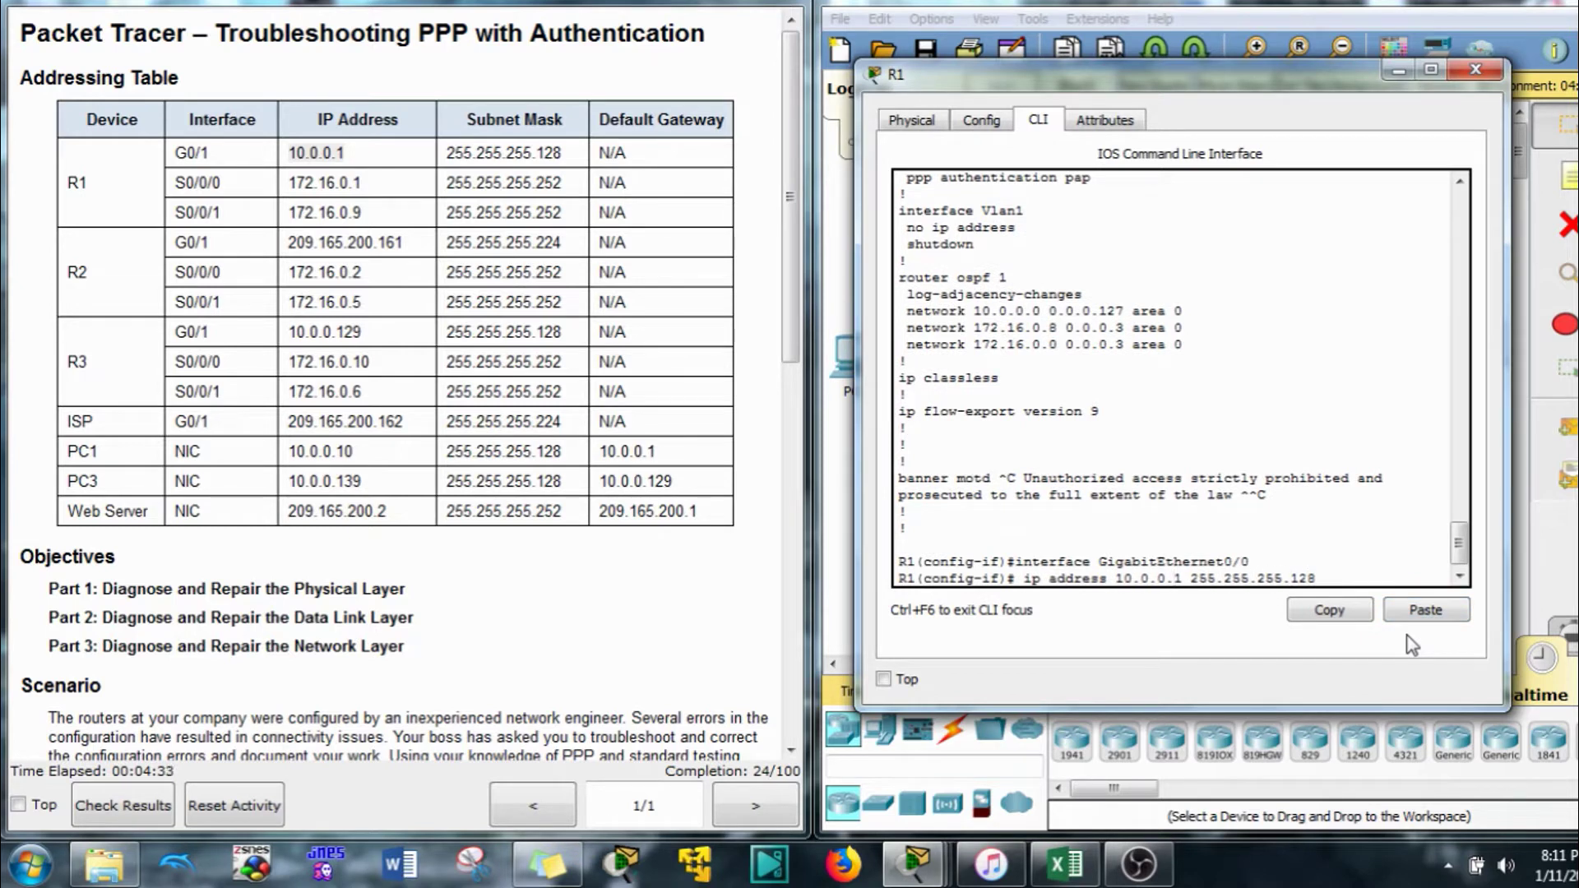
# Remove the IP address from R1's GigabitEthernet0/0 with 'no ip address'
pyautogui.write('no')
pyautogui.press('Return')
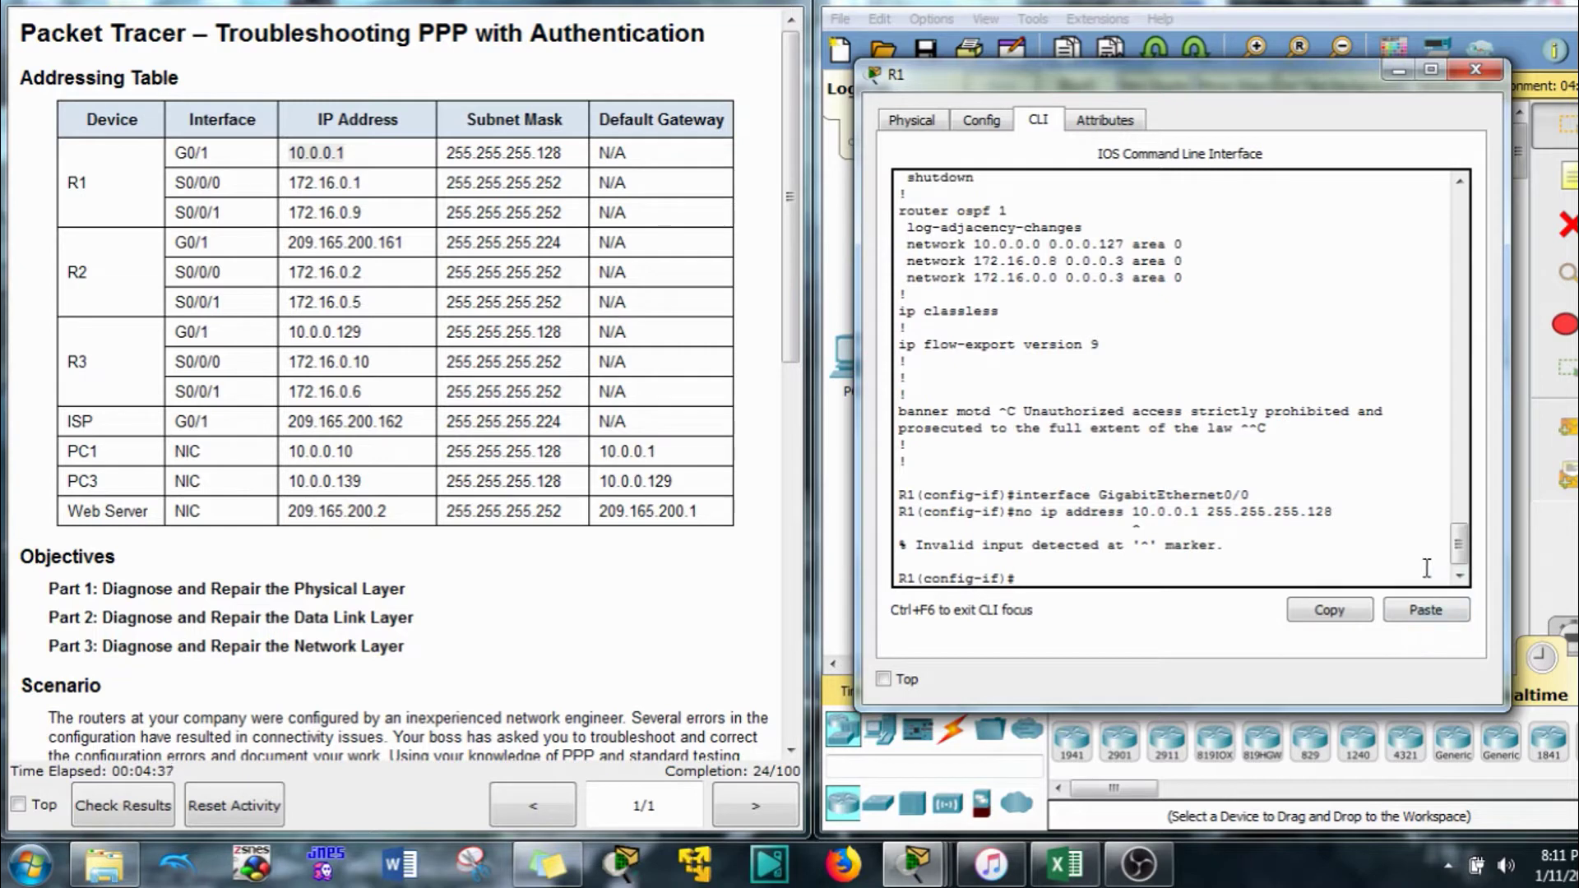
pyautogui.press('Up')
pyautogui.press('BackSpace')
pyautogui.press('BackSpace')
pyautogui.press('BackSpace')
pyautogui.press('BackSpace')
pyautogui.press('BackSpace')
pyautogui.press('BackSpace')
pyautogui.press('BackSpace')
pyautogui.press('BackSpace')
pyautogui.press('BackSpace')
pyautogui.press('BackSpace')
pyautogui.press('BackSpace')
pyautogui.press('BackSpace')
pyautogui.press('BackSpace')
pyautogui.press('BackSpace')
pyautogui.press('BackSpace')
pyautogui.press('BackSpace')
pyautogui.press('BackSpace')
pyautogui.press('BackSpace')
pyautogui.press('BackSpace')
pyautogui.press('BackSpace')
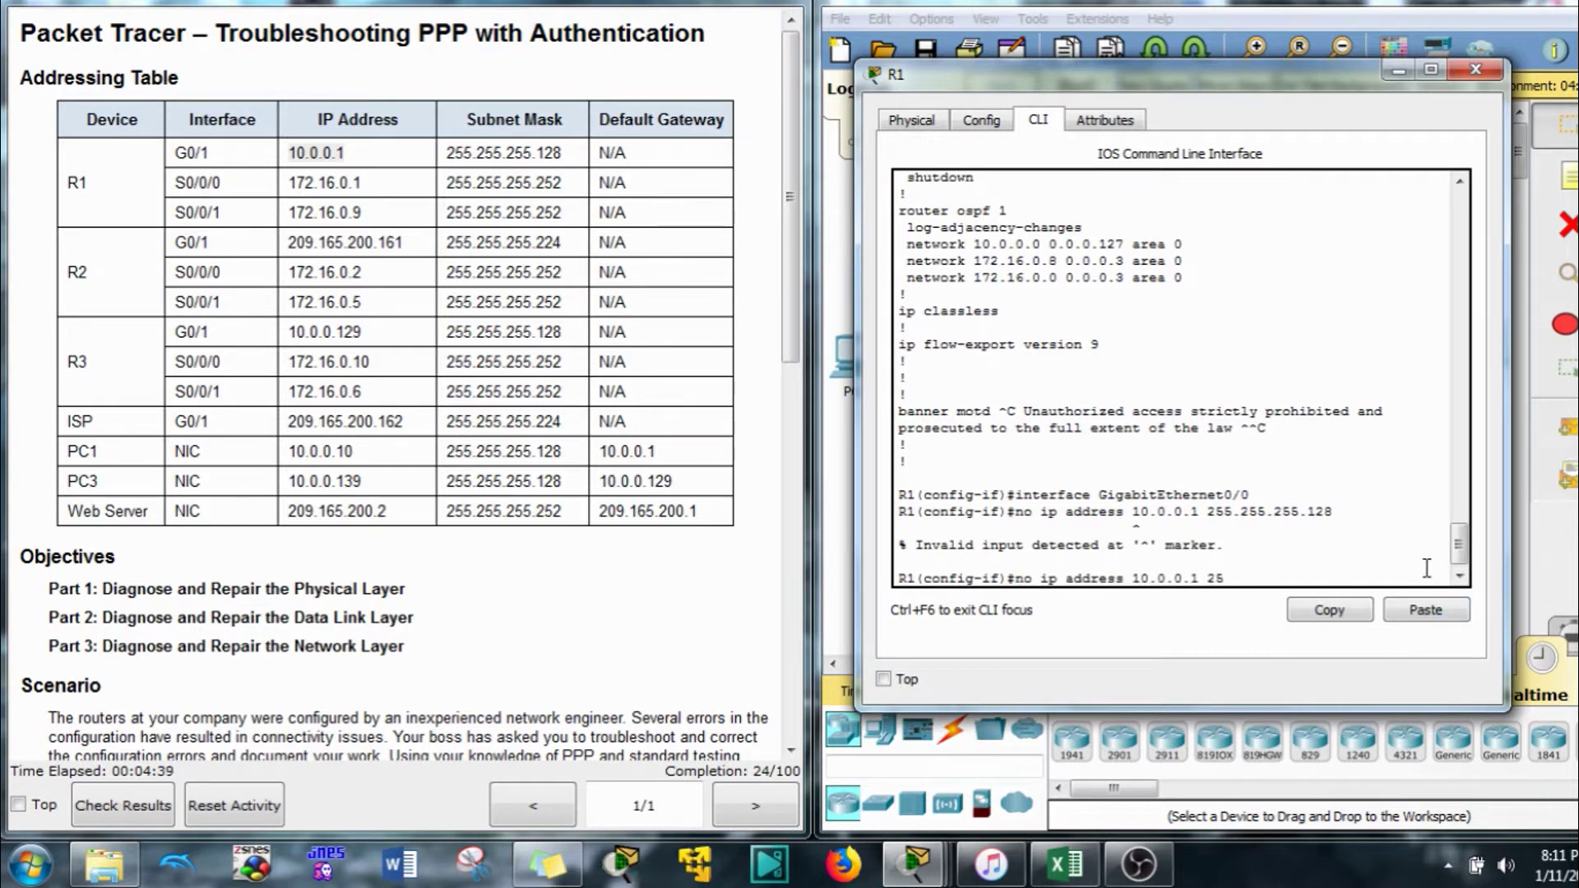
pyautogui.press('Up')
pyautogui.press('Down')
pyautogui.press('BackSpace')
pyautogui.press('BackSpace')
pyautogui.press('BackSpace')
pyautogui.press('BackSpace')
pyautogui.press('BackSpace')
pyautogui.press('BackSpace')
pyautogui.press('BackSpace')
pyautogui.press('BackSpace')
pyautogui.press('BackSpace')
pyautogui.press('BackSpace')
pyautogui.press('BackSpace')
pyautogui.press('BackSpace')
pyautogui.press('BackSpace')
pyautogui.press('BackSpace')
pyautogui.press('BackSpace')
pyautogui.press('BackSpace')
pyautogui.press('BackSpace')
pyautogui.press('BackSpace')
pyautogui.press('BackSpace')
pyautogui.press('BackSpace')
pyautogui.press('Return')
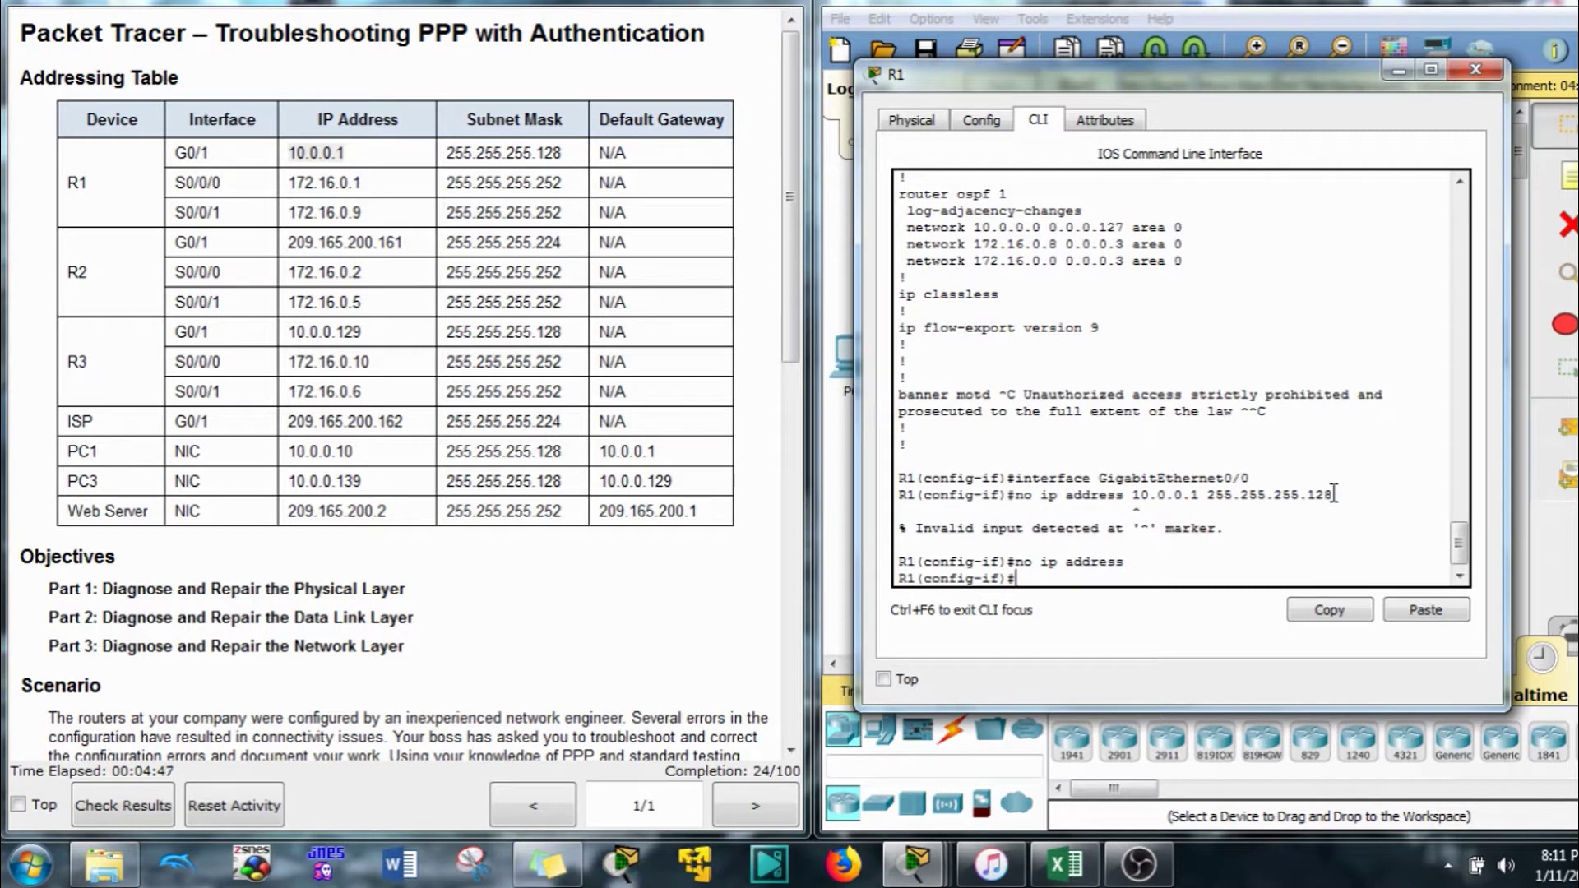
# Apply the copied 10.0.0.1 255.255.255.128 address to R1's GigabitEthernet0/1
pyautogui.moveTo(1333, 495); pyautogui.dragTo(1052, 505)
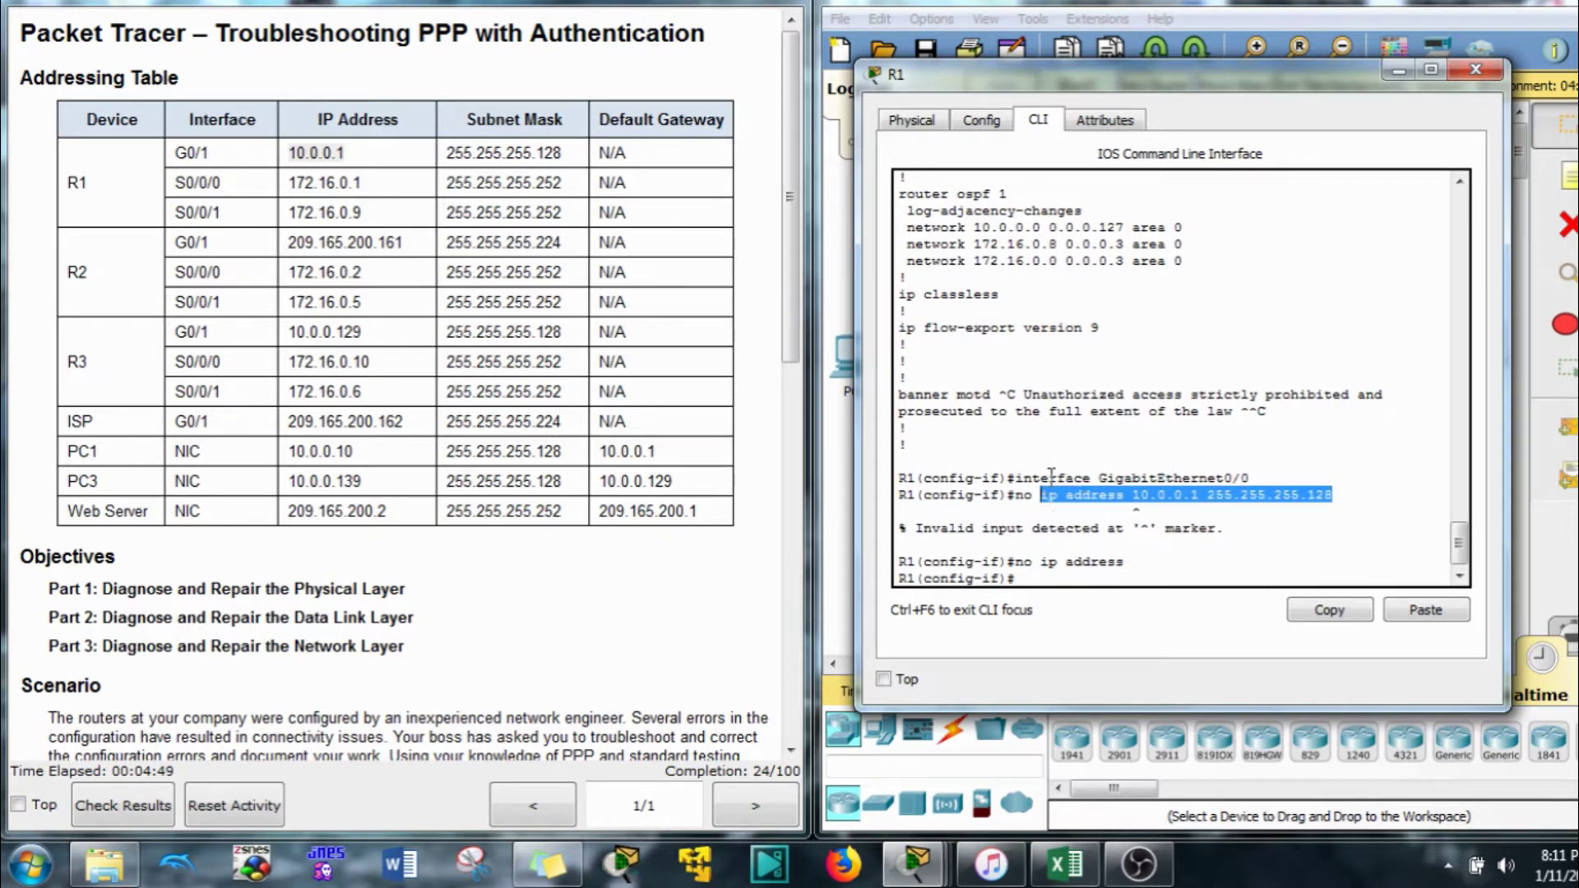
pyautogui.click(1312, 615)
pyautogui.click(1121, 578)
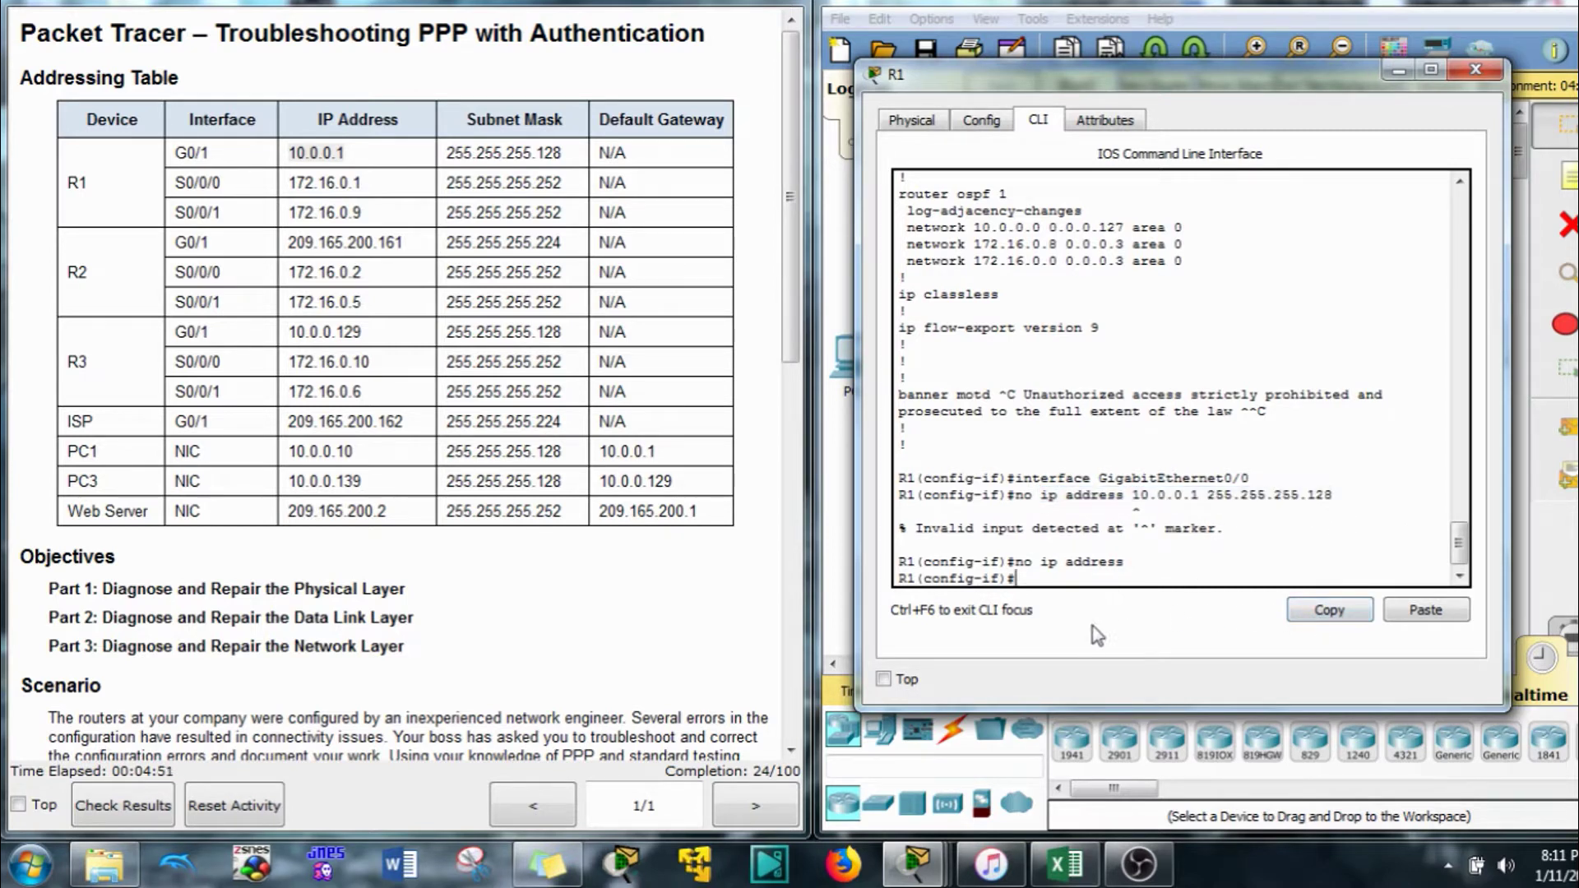
pyautogui.write('int g0/0')
pyautogui.press('BackSpace')
pyautogui.write('1')
pyautogui.press('Return')
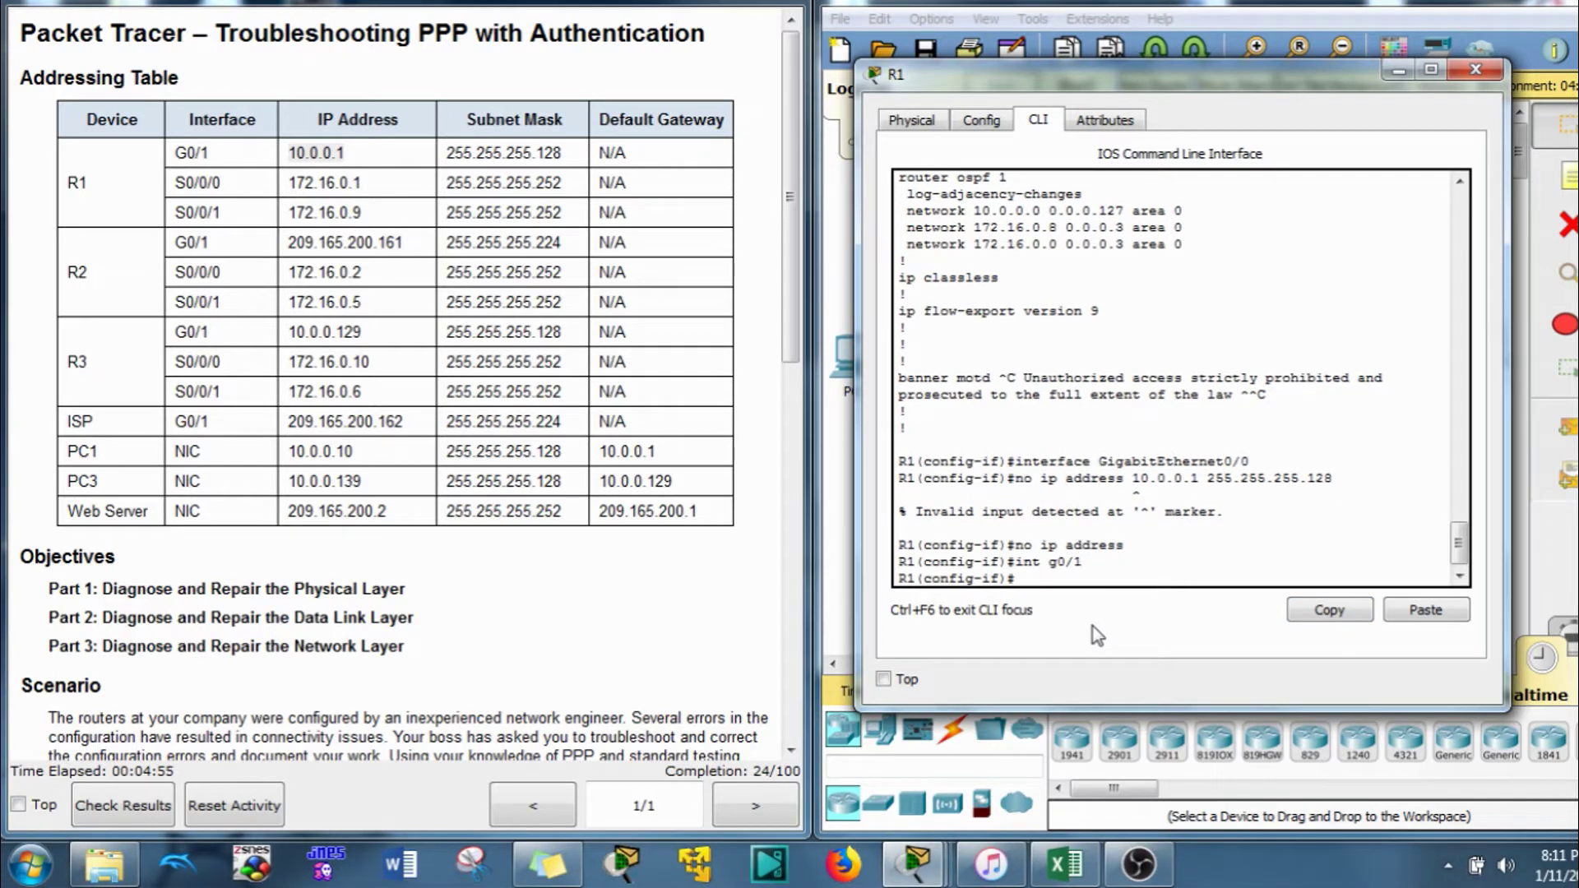
pyautogui.click(1425, 609)
pyautogui.press('Return')
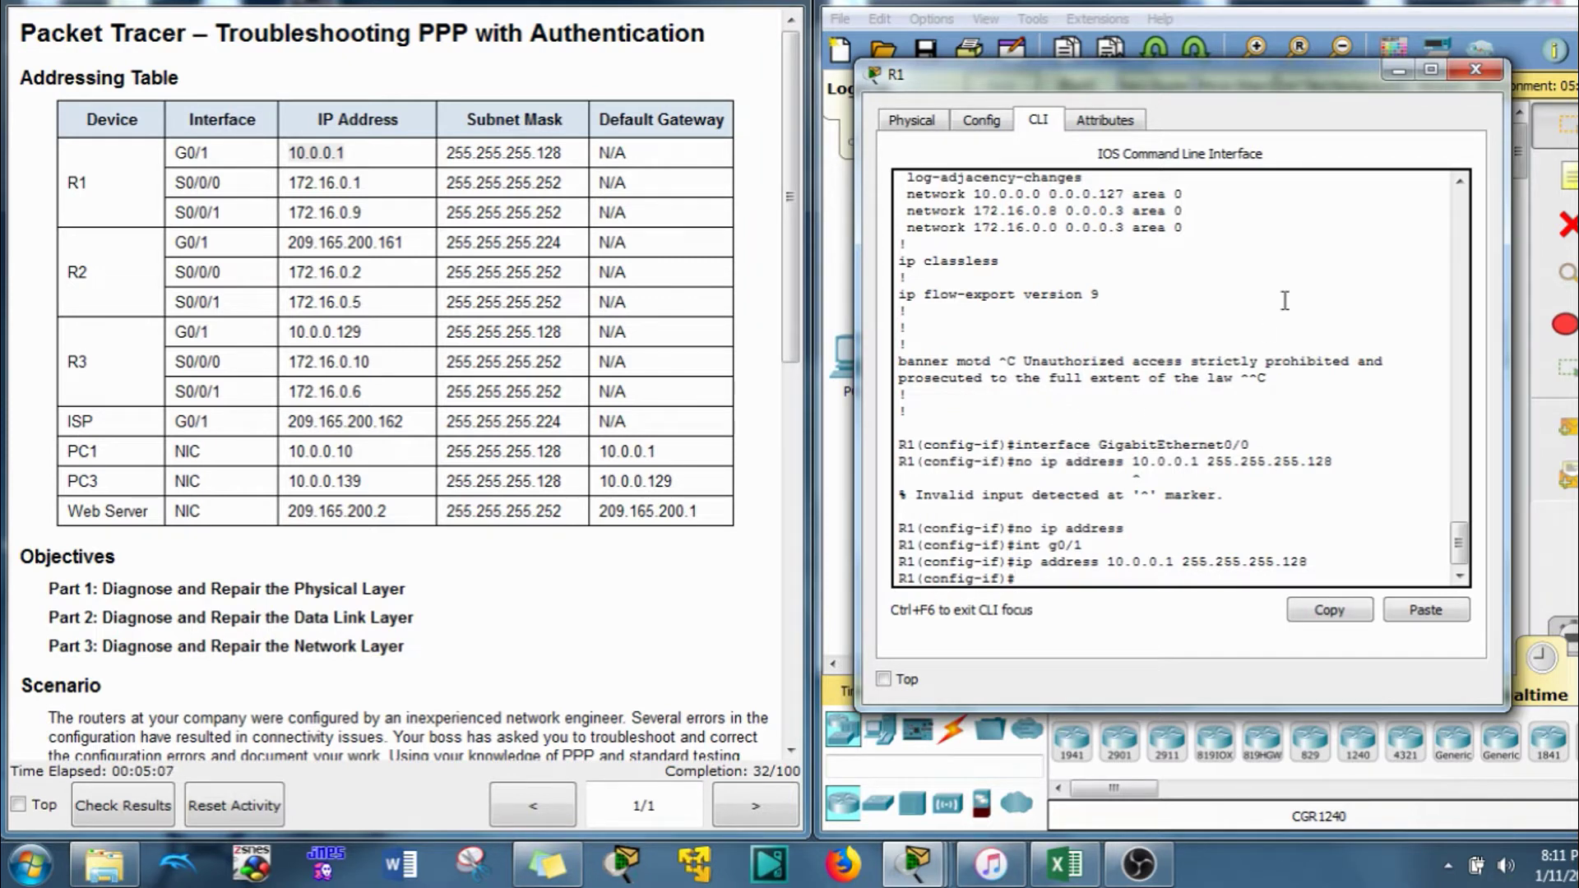
# Switch from R1 to R2 and display R2's running configuration with 'do show ru'
pyautogui.click(1416, 74)
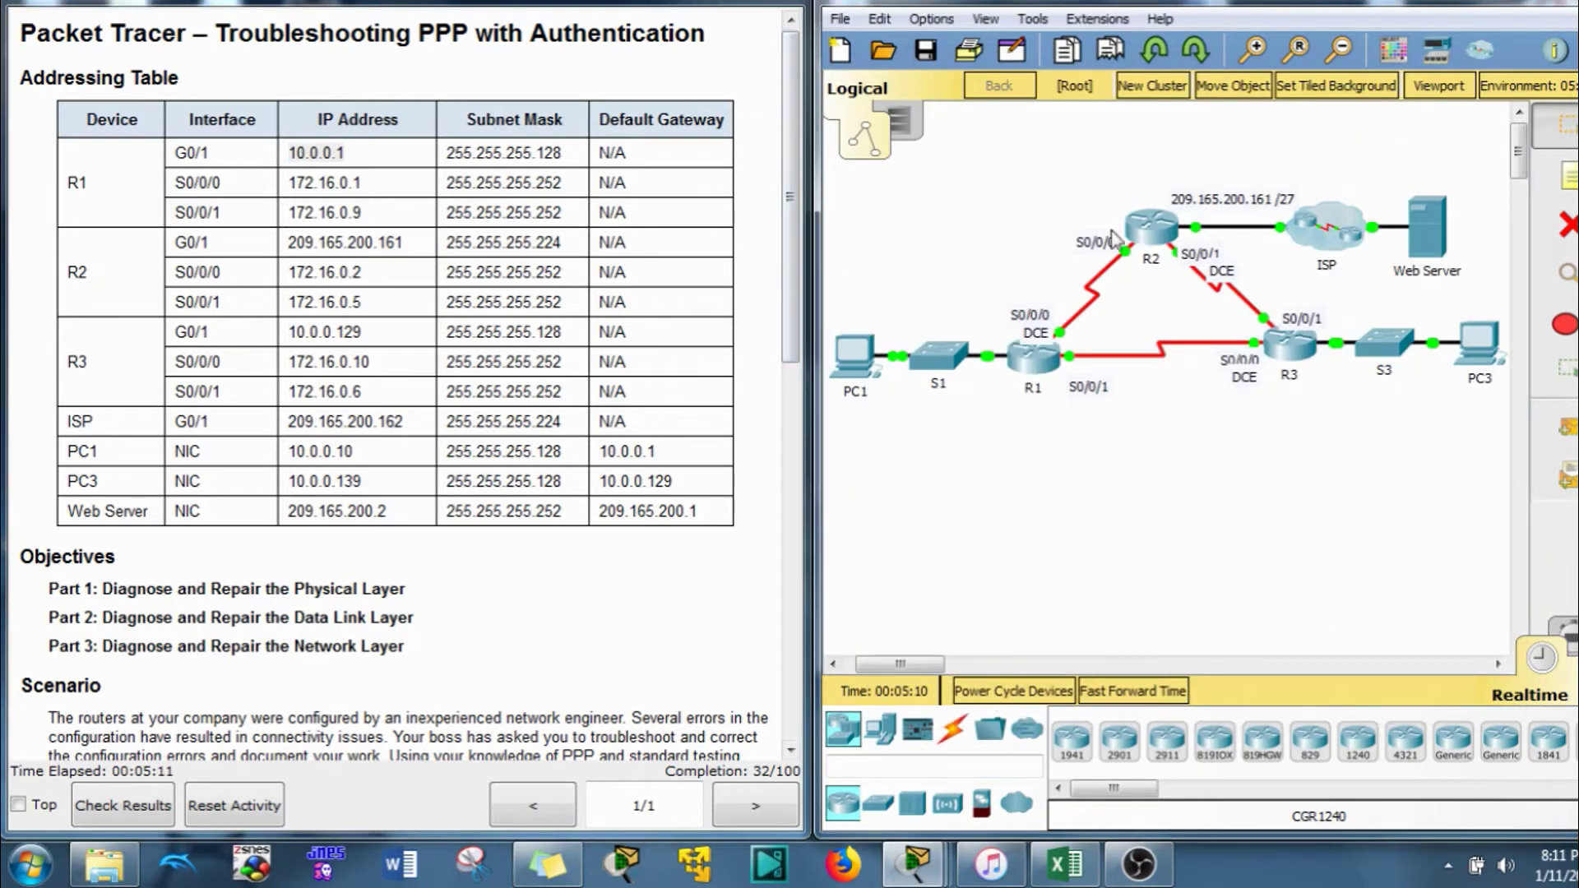
pyautogui.click(1151, 228)
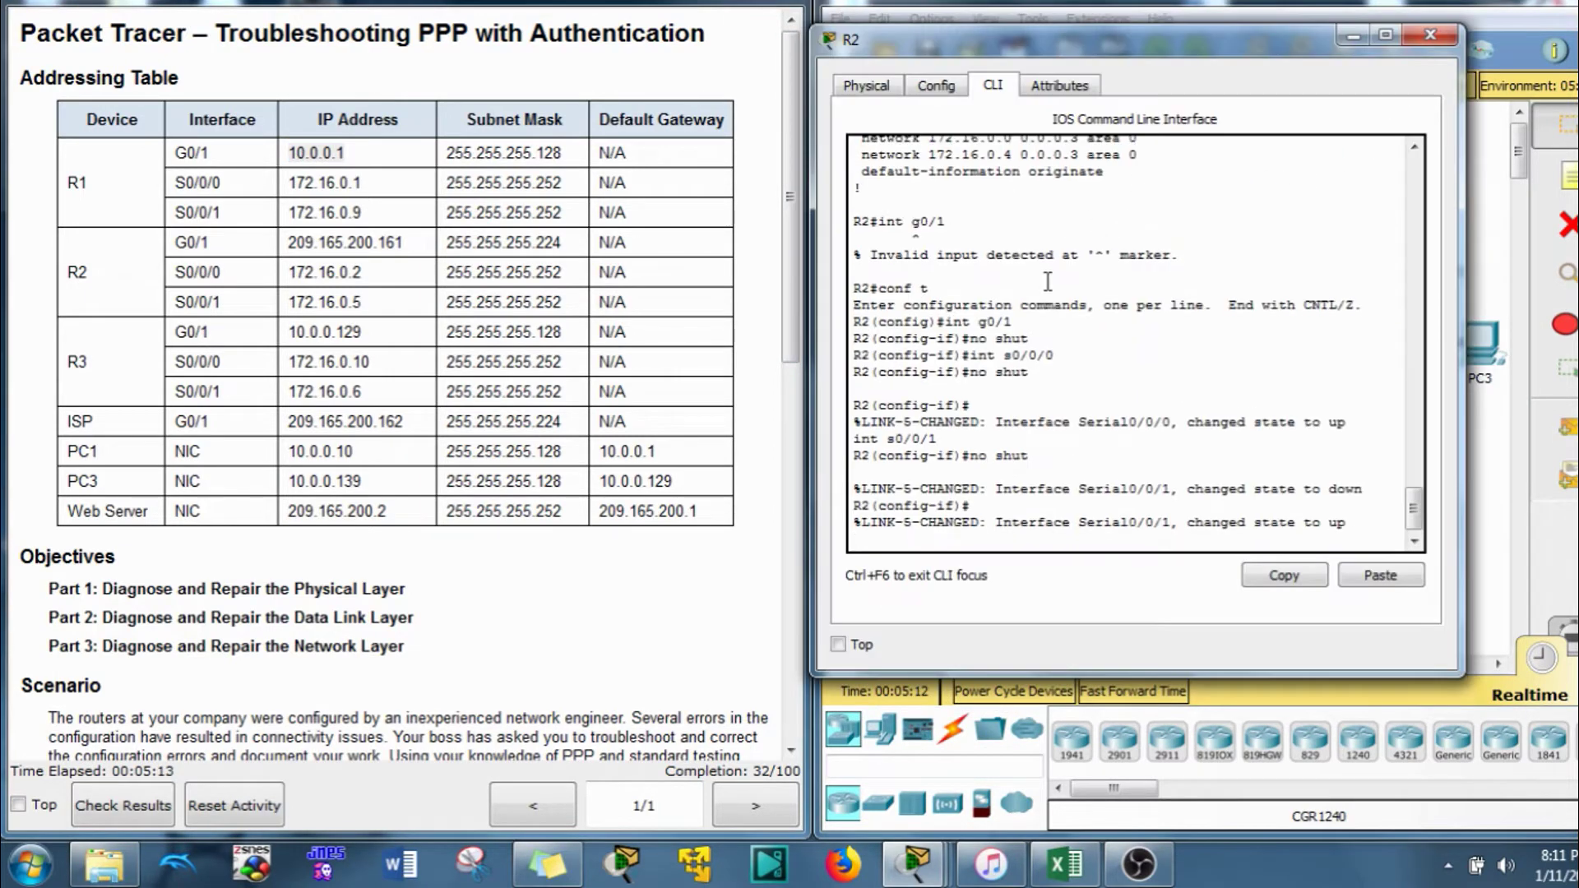
pyautogui.press('Return')
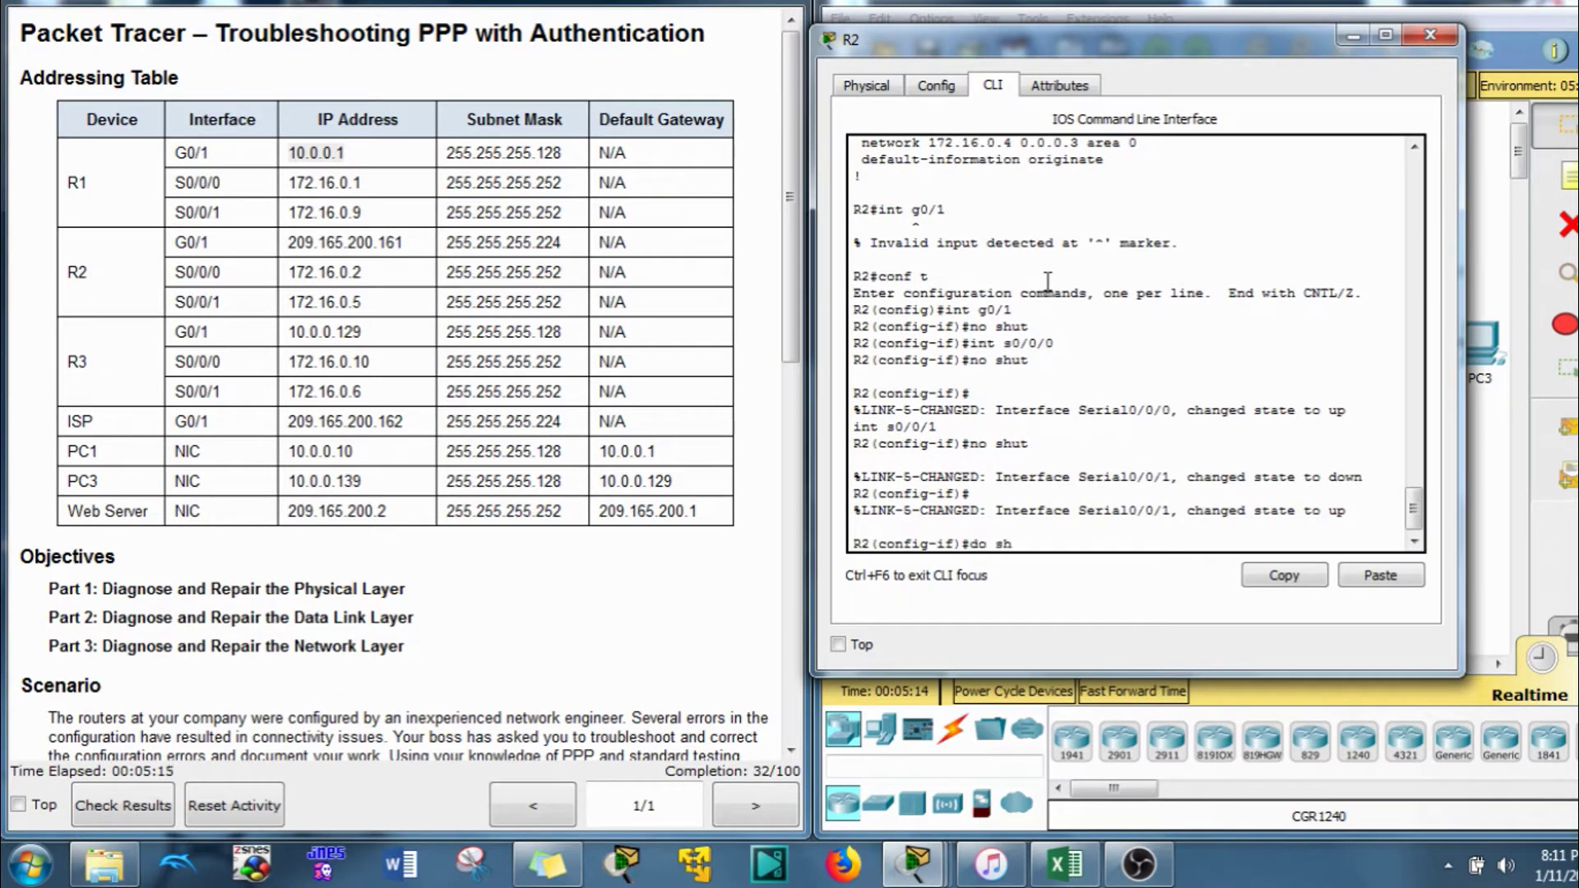
pyautogui.write('do show ru')
pyautogui.press('Return')
pyautogui.press('space')
pyautogui.press('space')
pyautogui.press('space')
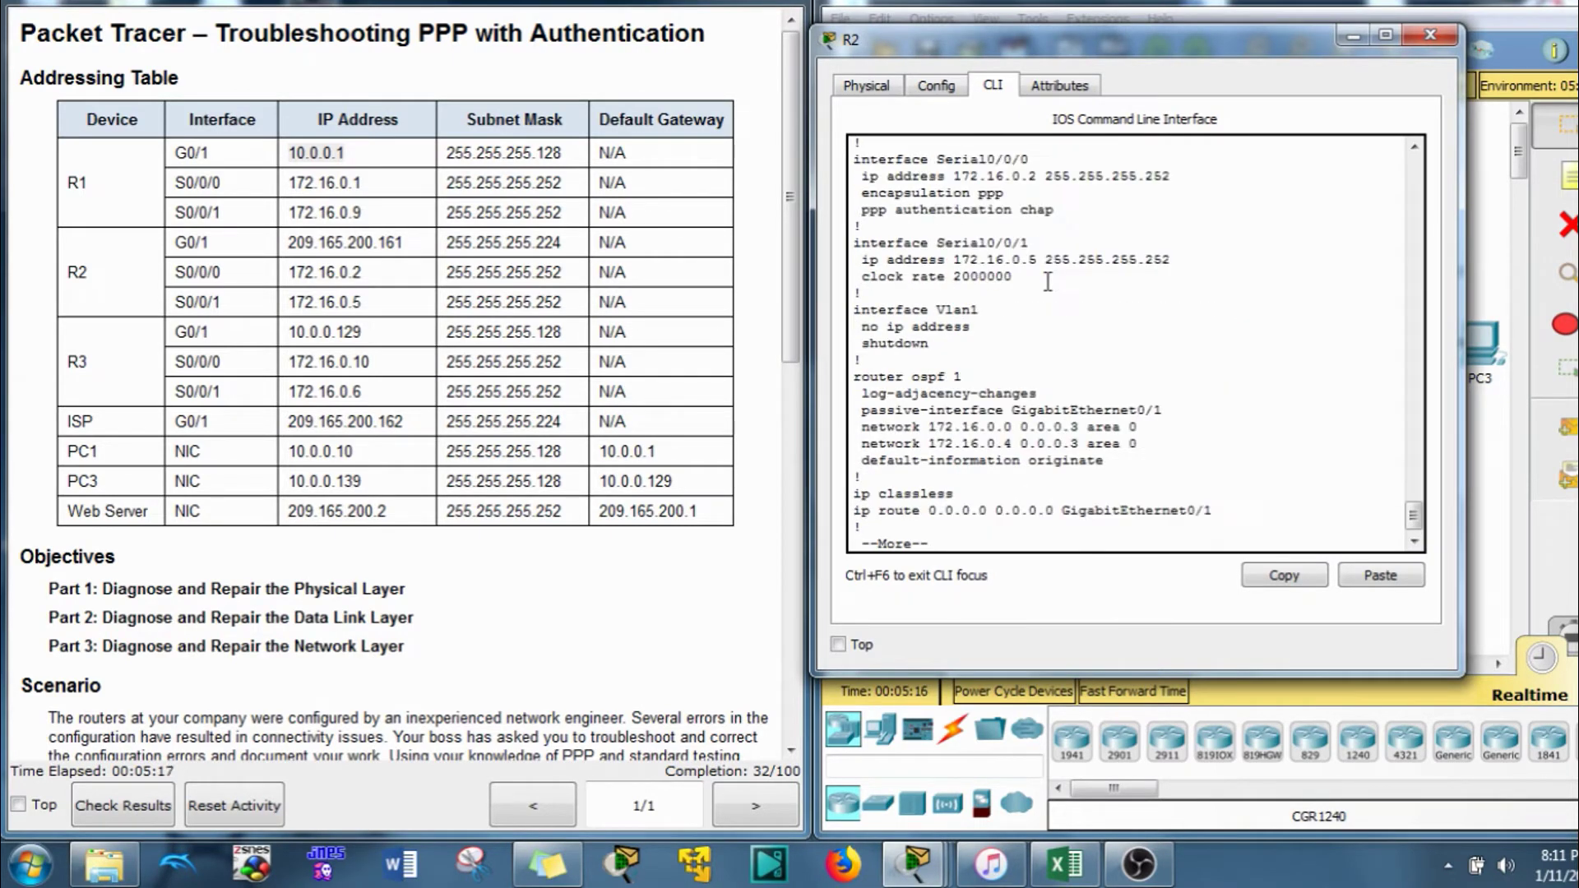
# Find R2's address-less GigabitEthernet0/1 section and paste its interface line at the prompt
pyautogui.scroll(7, 1048, 297)
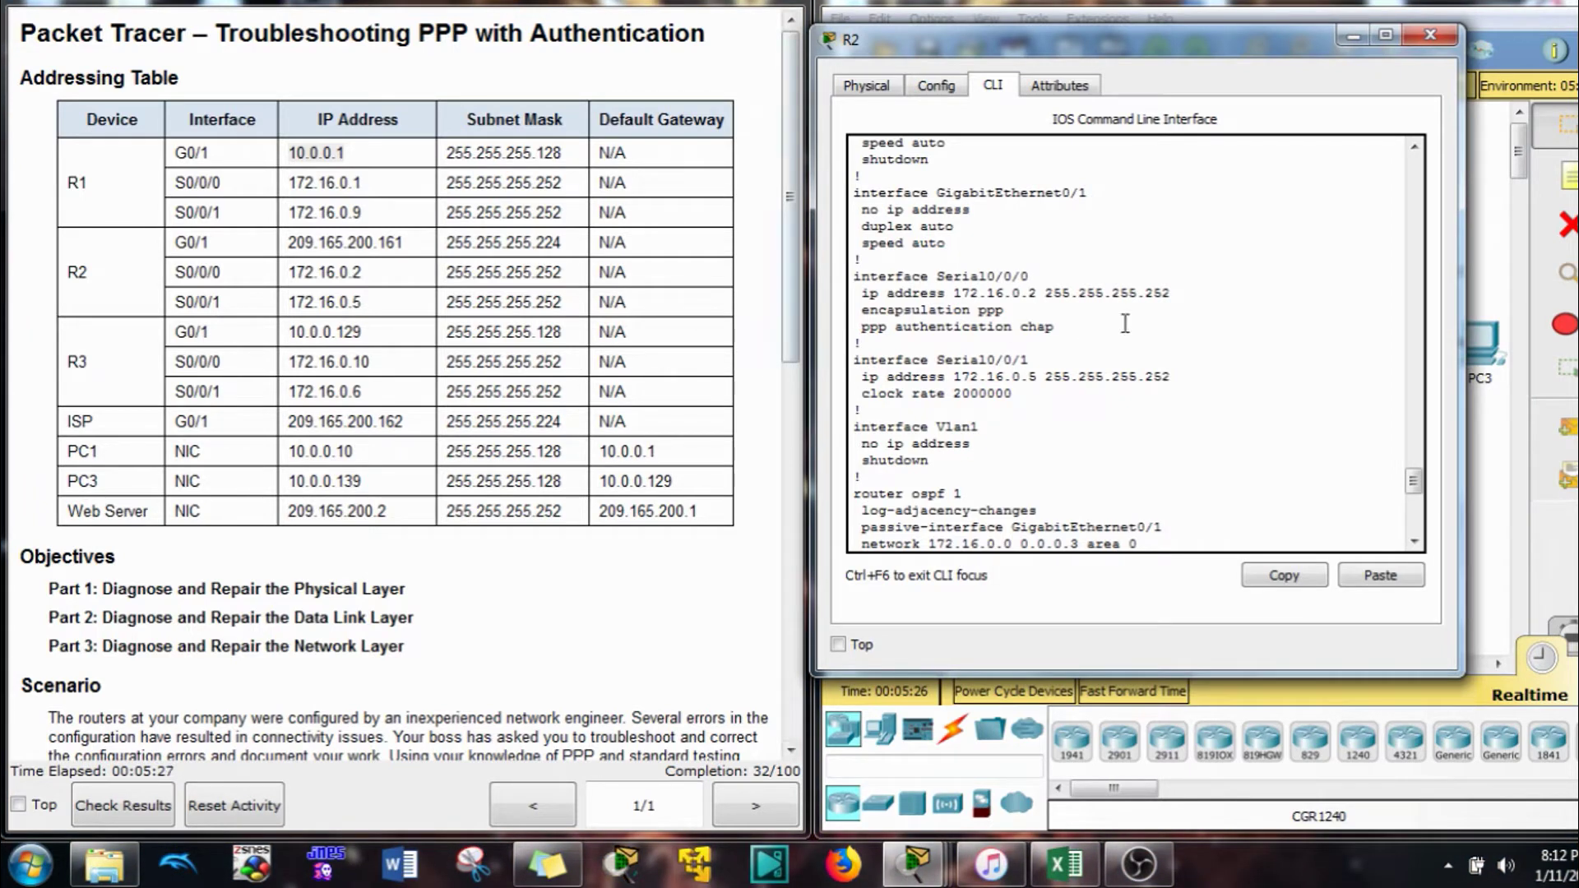
pyautogui.moveTo(989, 232); pyautogui.dragTo(871, 209)
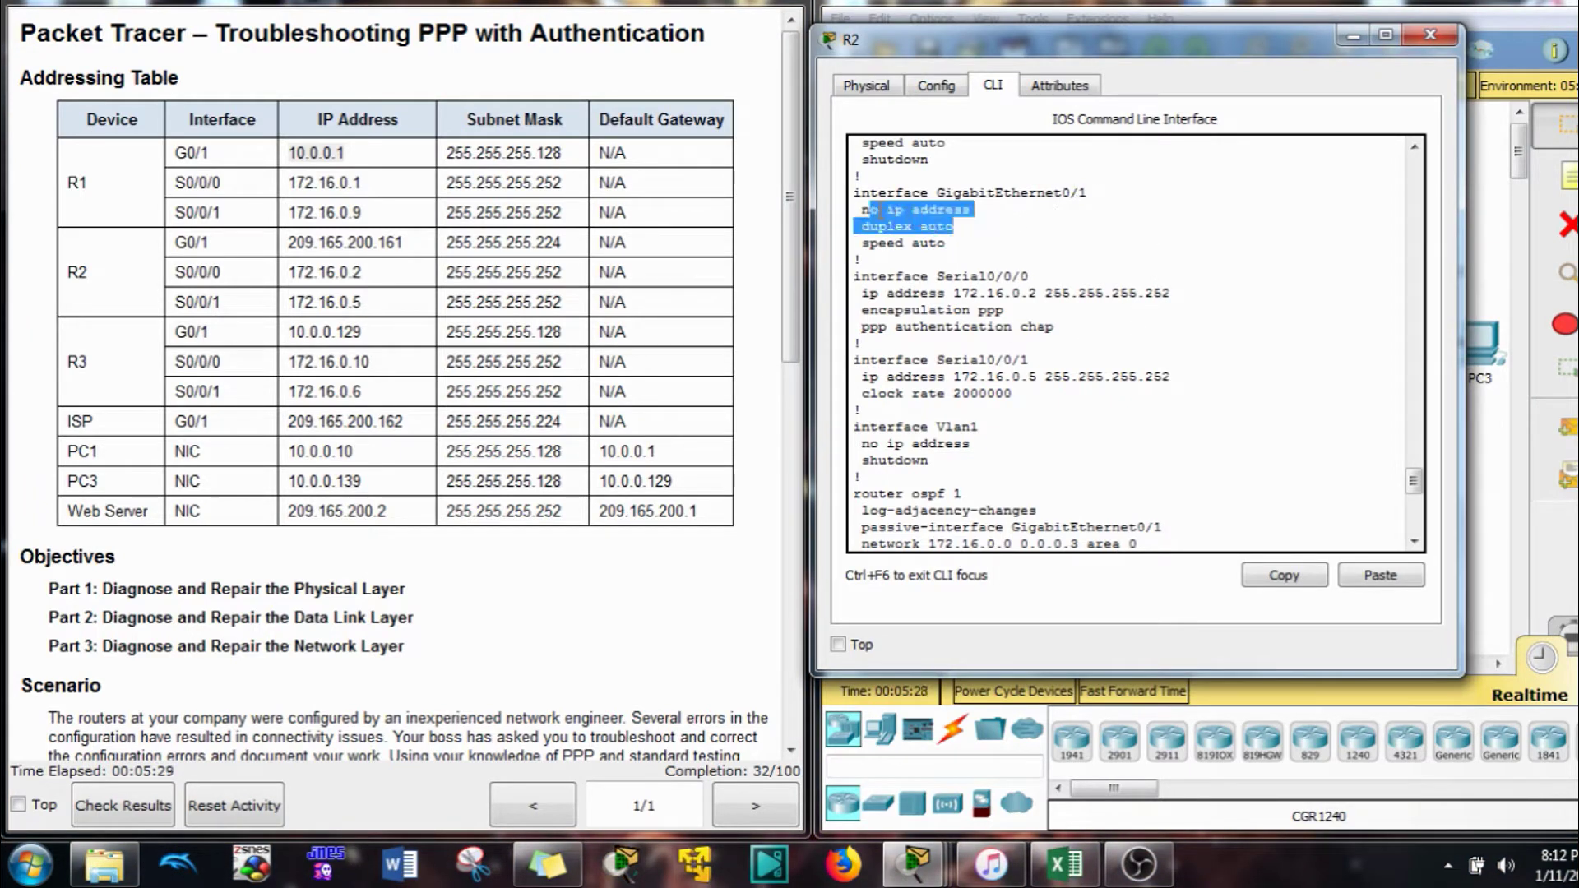
pyautogui.click(985, 210)
pyautogui.moveTo(1102, 194); pyautogui.dragTo(814, 197)
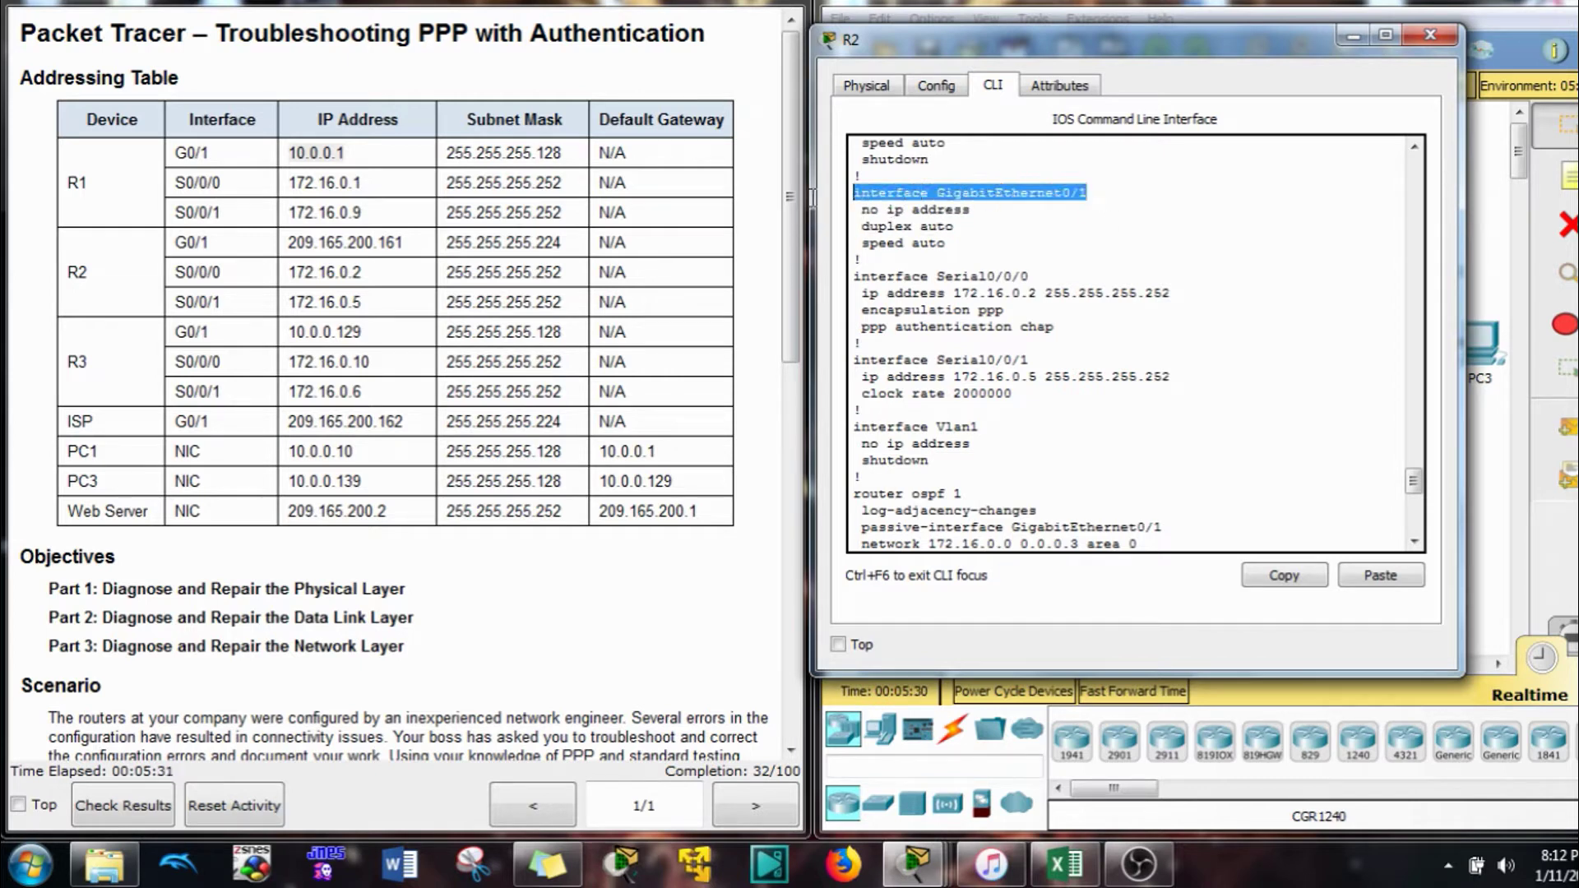
pyautogui.click(1315, 578)
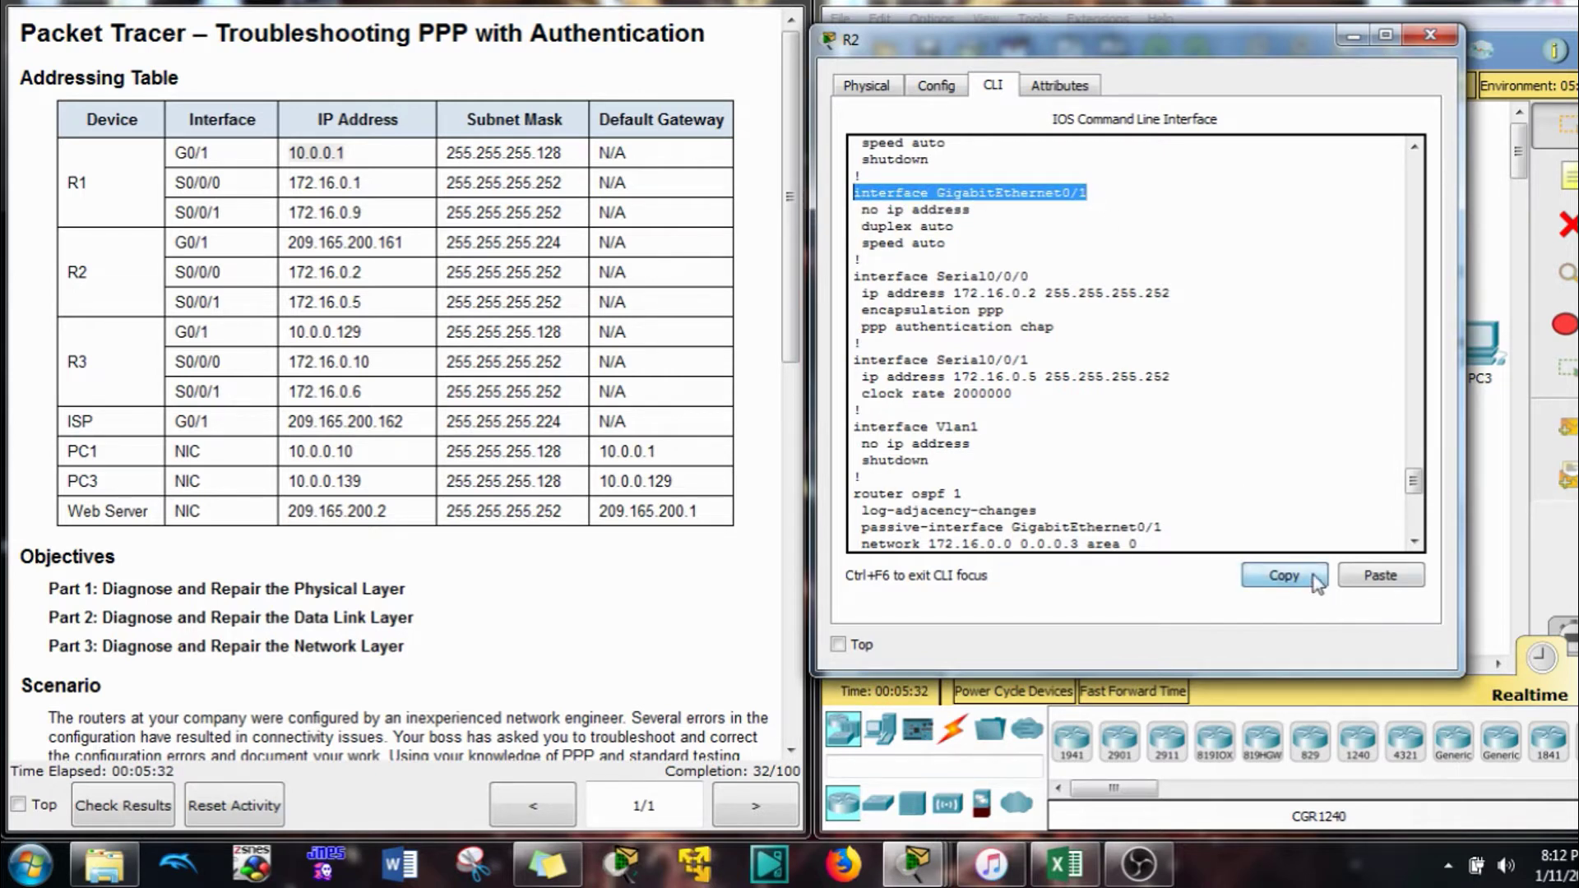
pyautogui.click(1388, 578)
# Enter GigabitEthernet0/1 interface configuration on R2
pyautogui.press('Return')
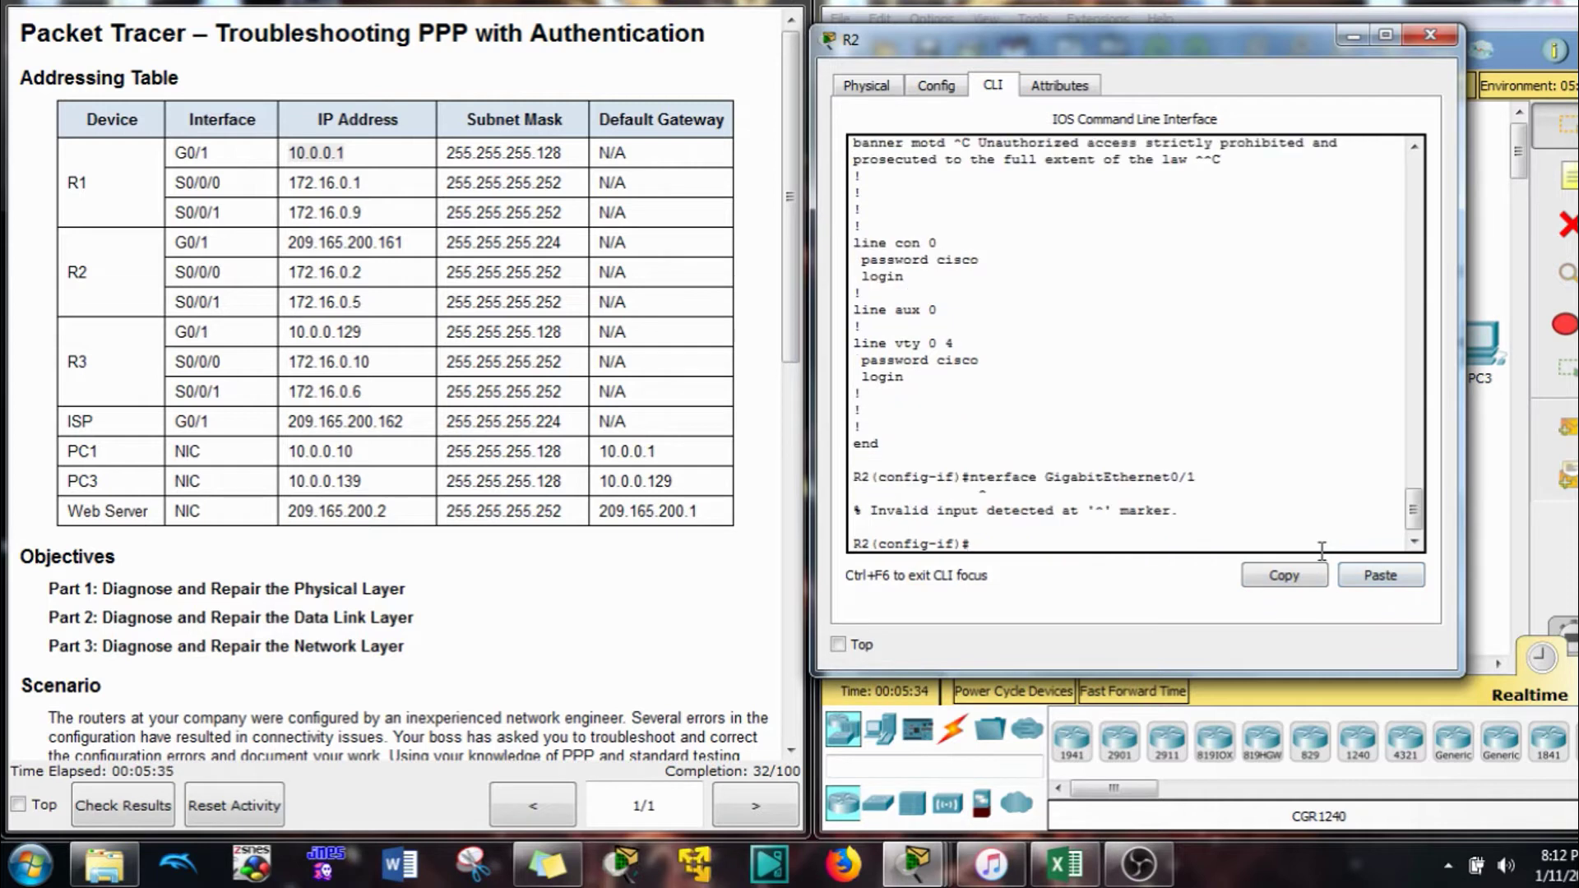
pyautogui.write('int')
pyautogui.press('Tab')
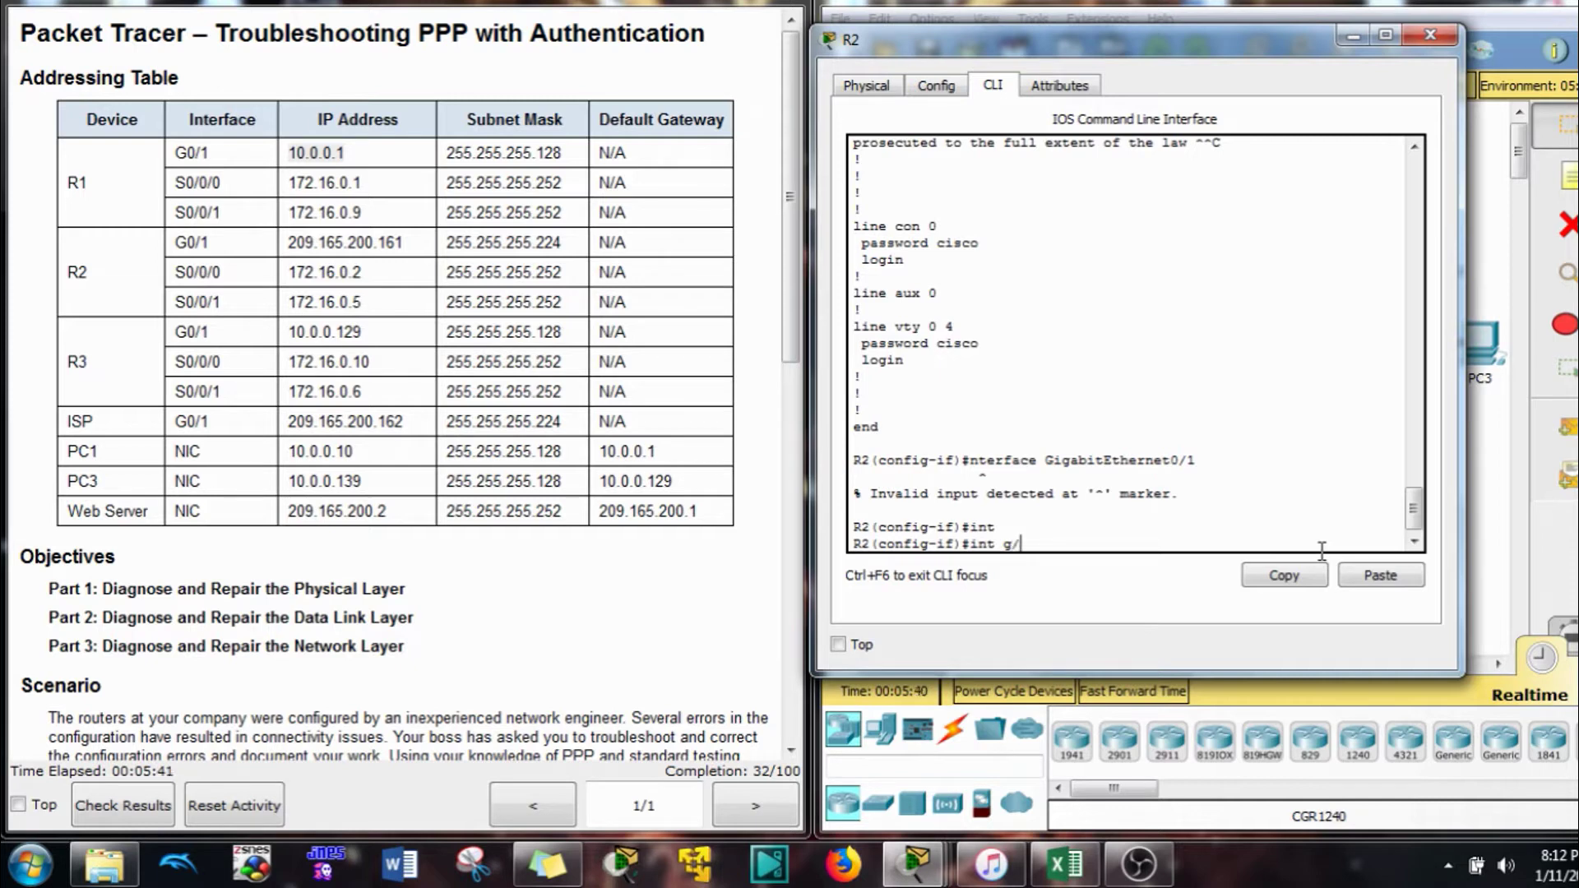
pyautogui.press('Return')
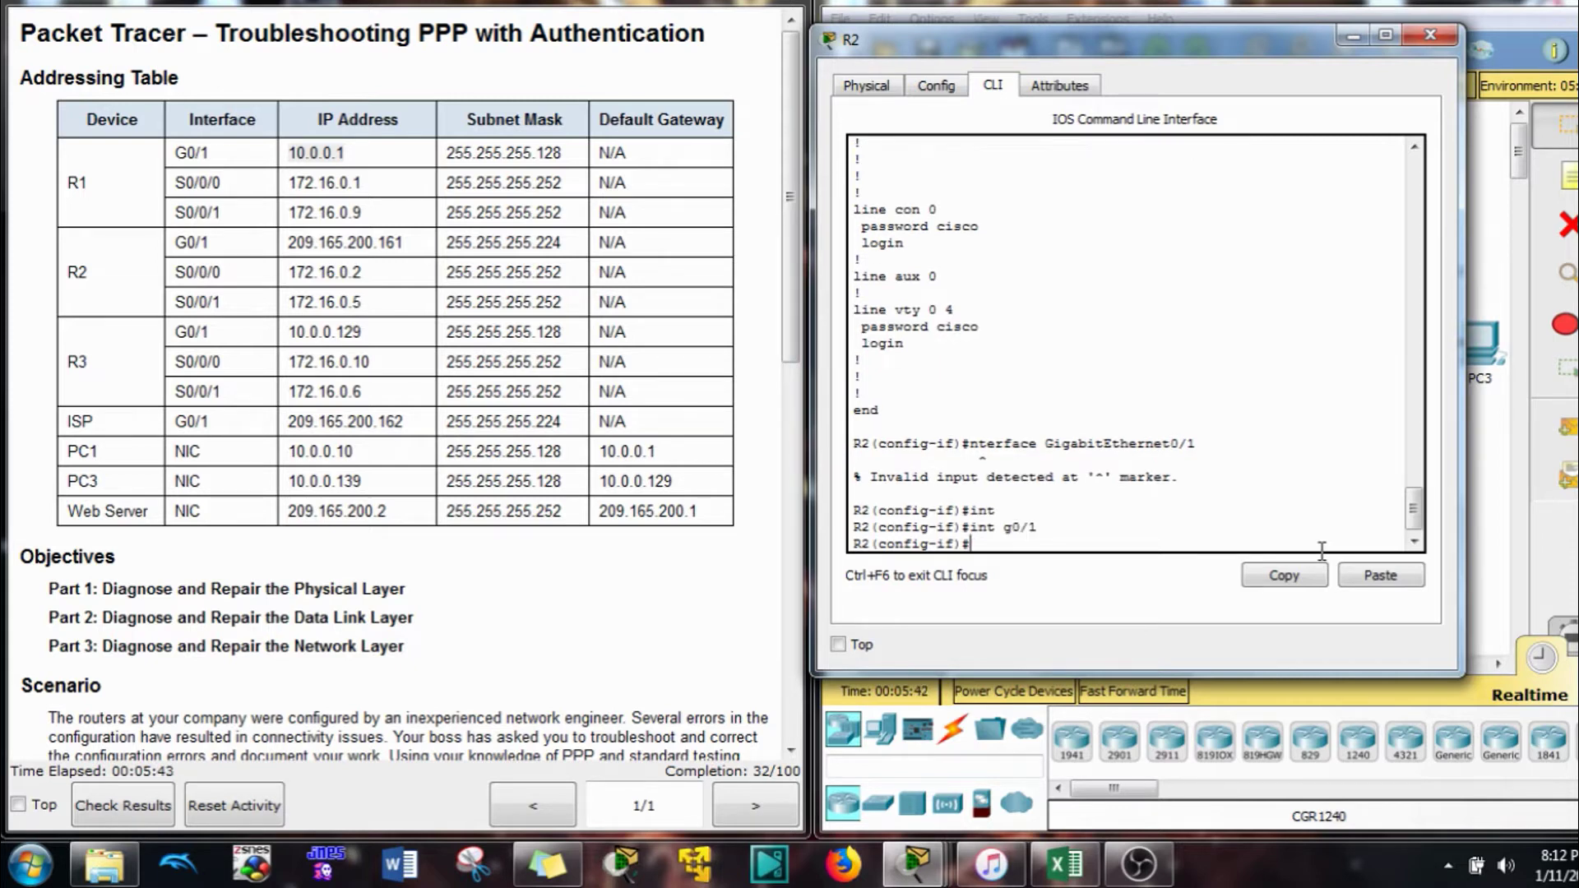
# Assign 209.165.200.161 255.255.255.224 from the addressing table, then close R2's window
pyautogui.write('ip add')
pyautogui.press('Tab')
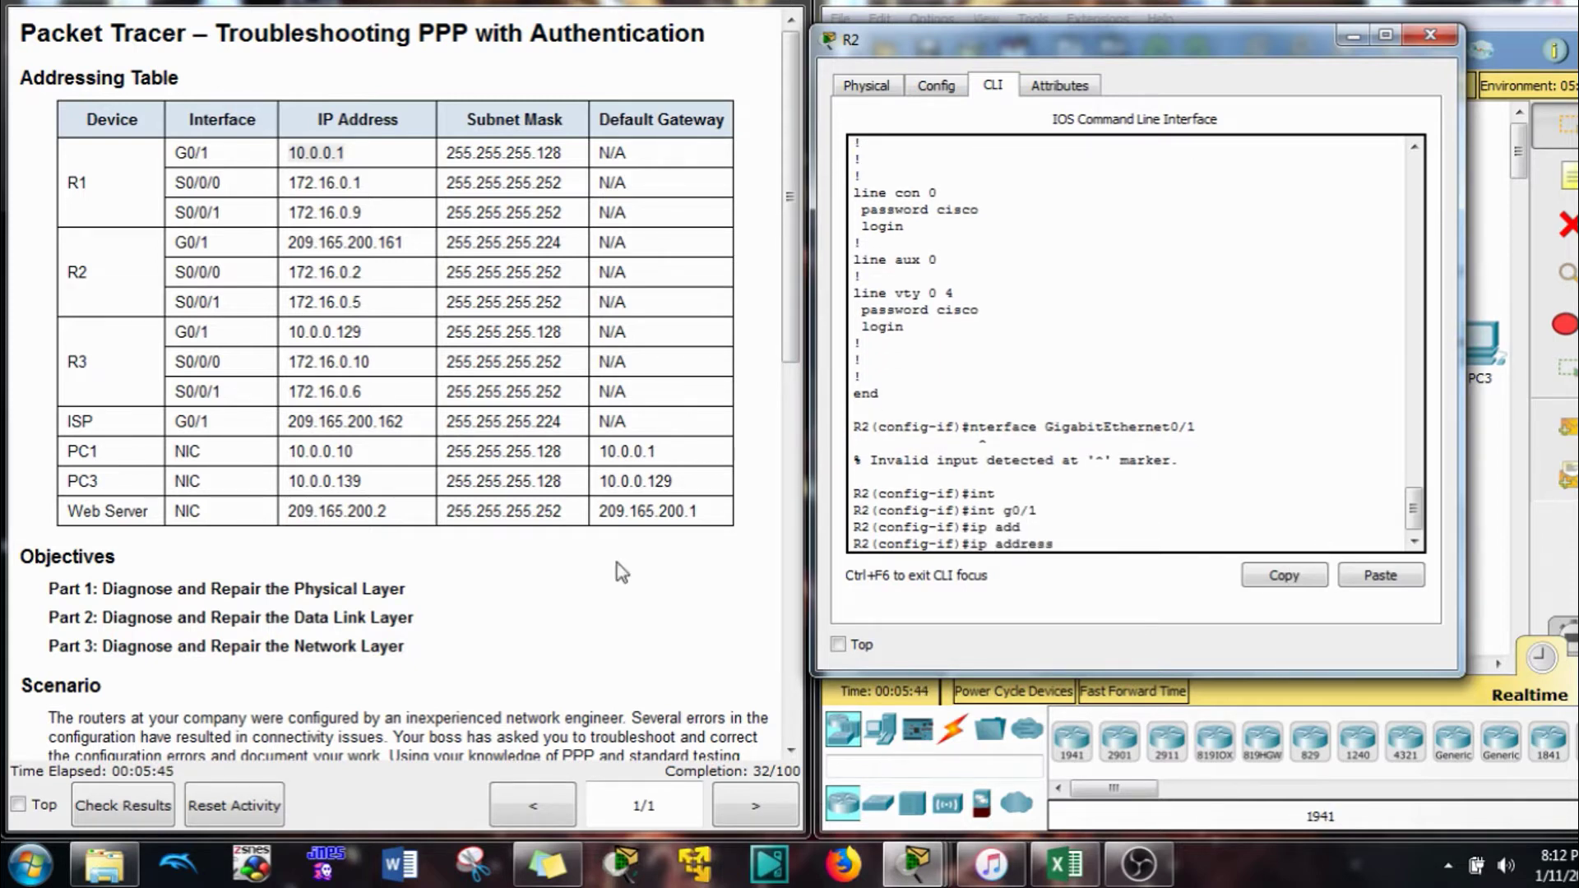
pyautogui.moveTo(404, 243); pyautogui.dragTo(304, 246)
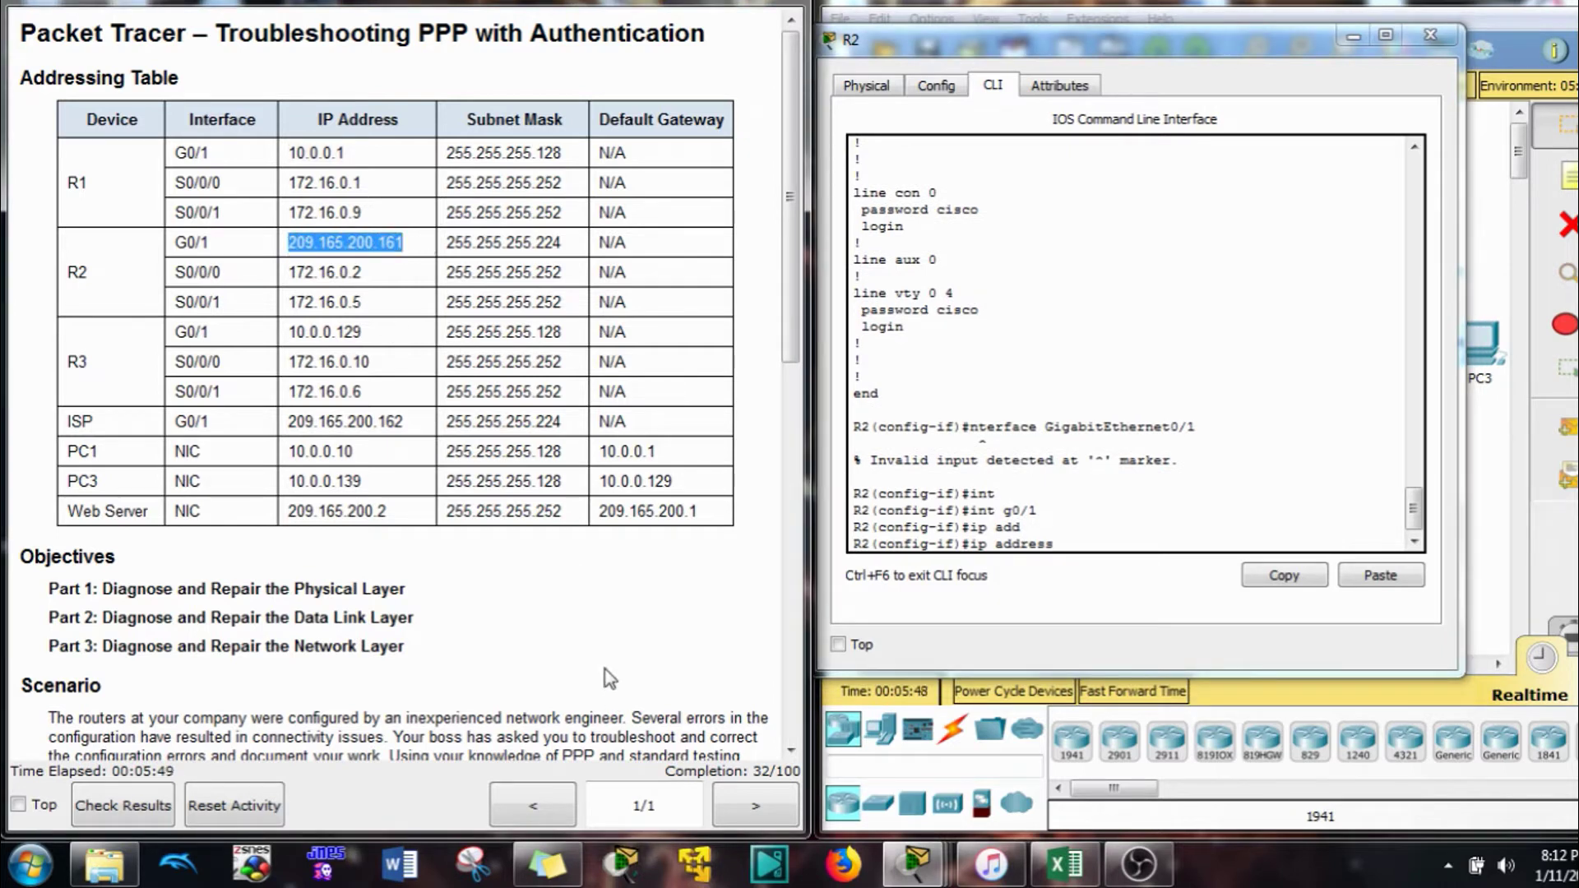
pyautogui.click(1151, 537)
pyautogui.doubleClick(1144, 535)
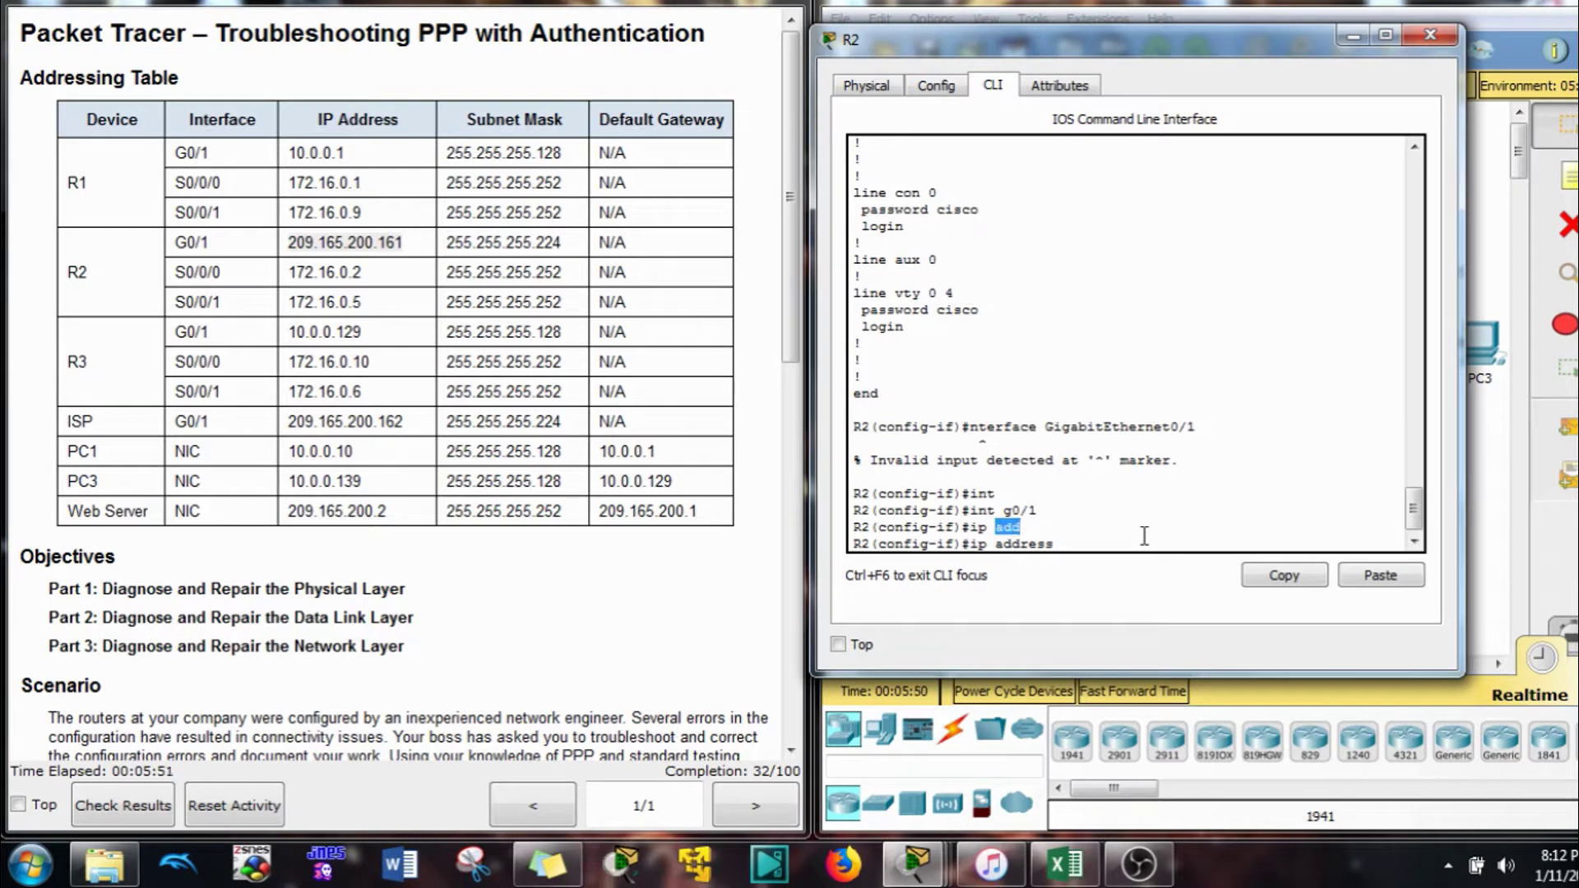
pyautogui.click(1135, 539)
pyautogui.click(1372, 580)
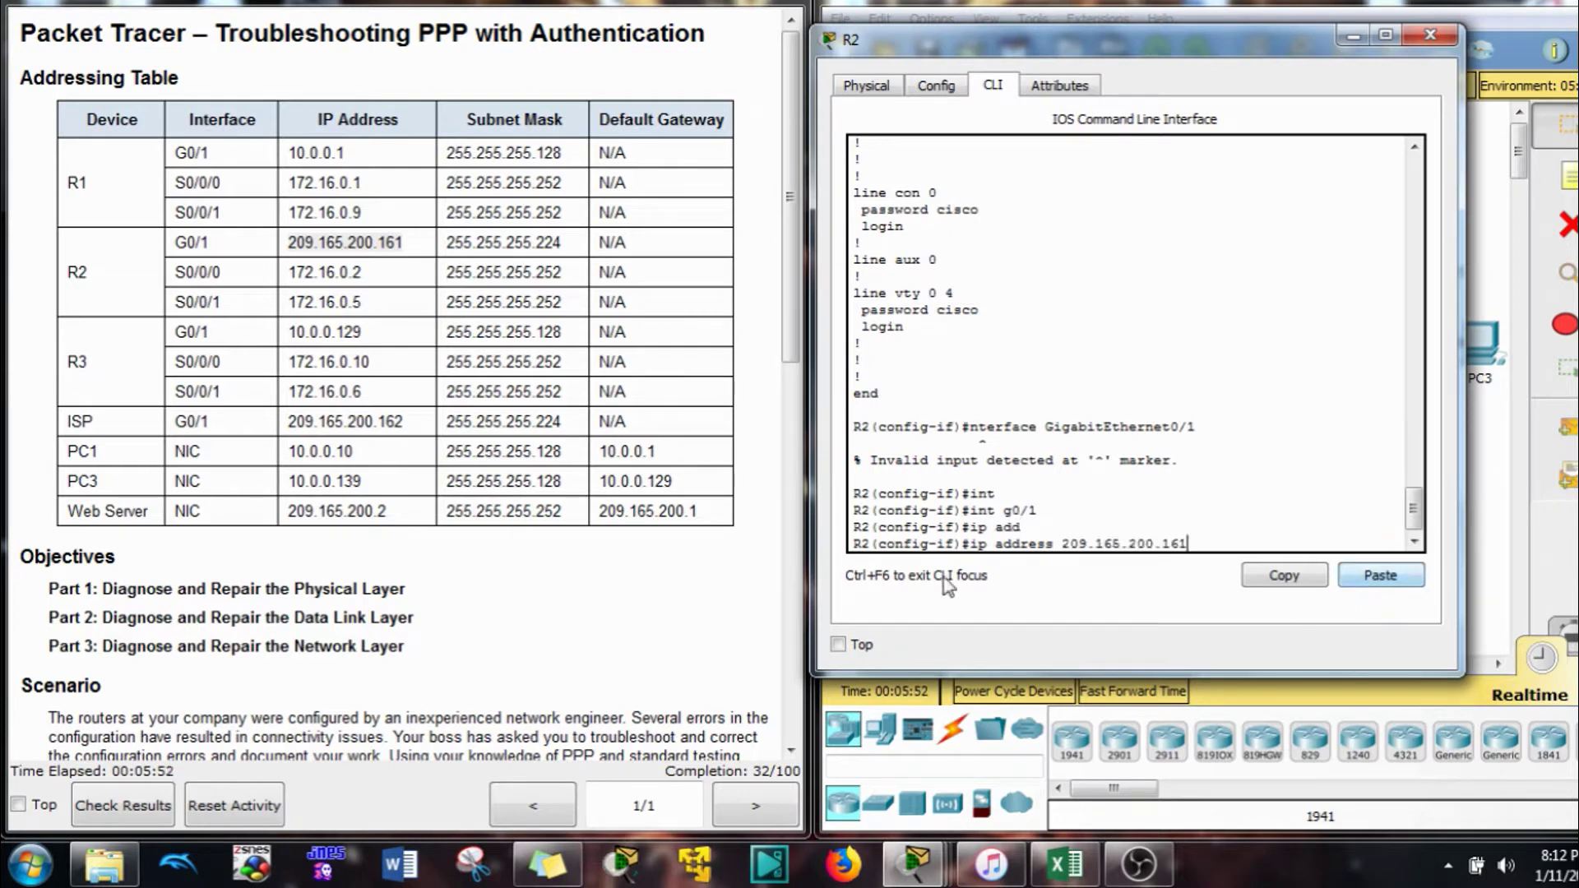
pyautogui.tripleClick(547, 240)
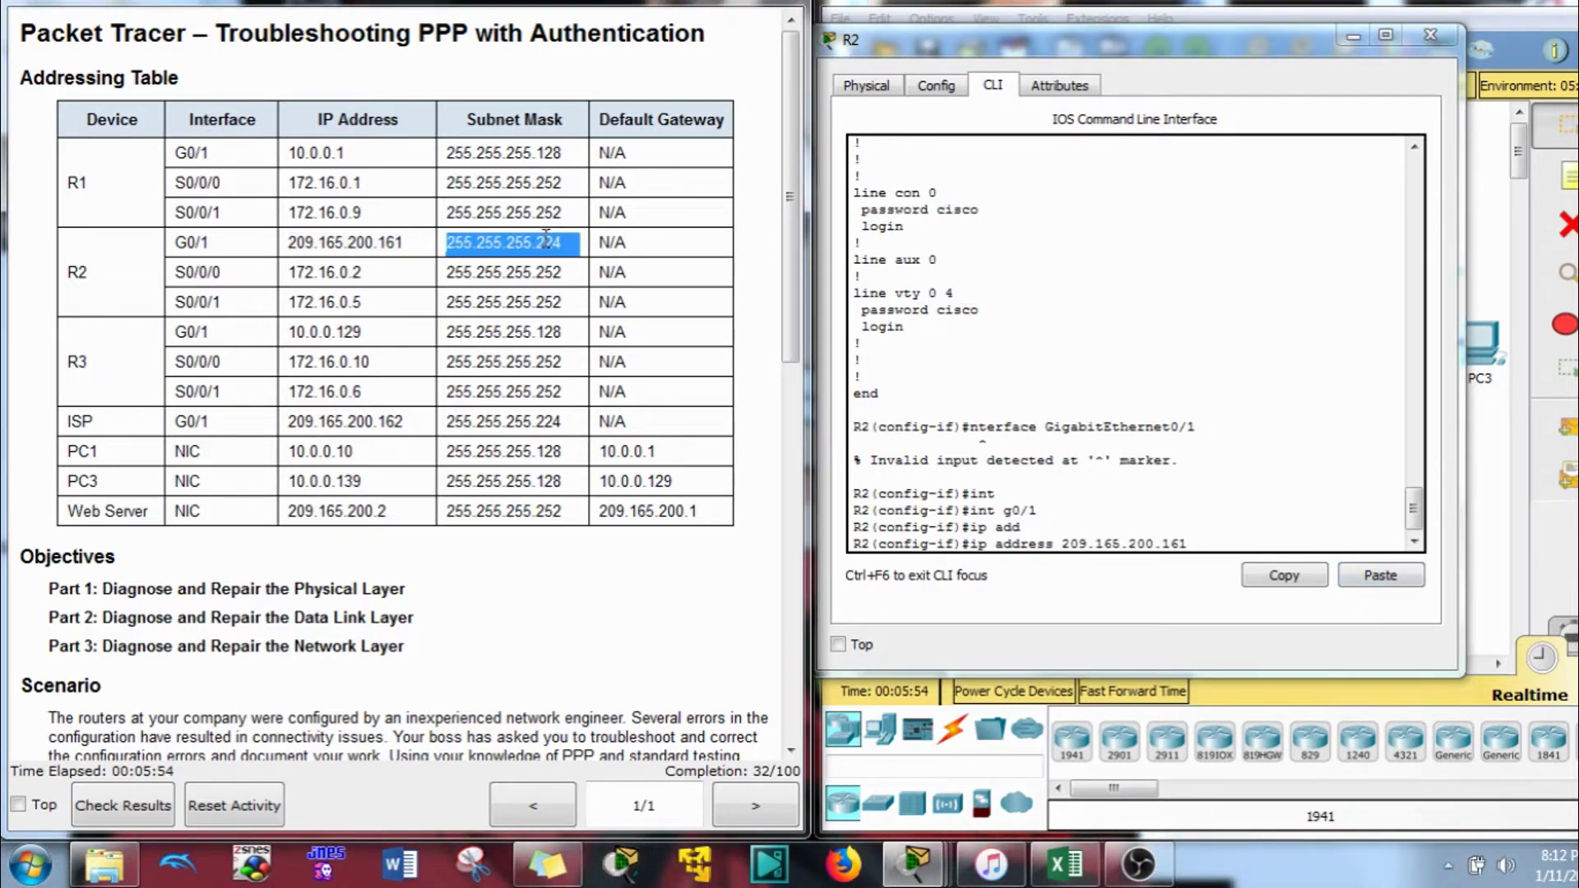
pyautogui.click(1338, 549)
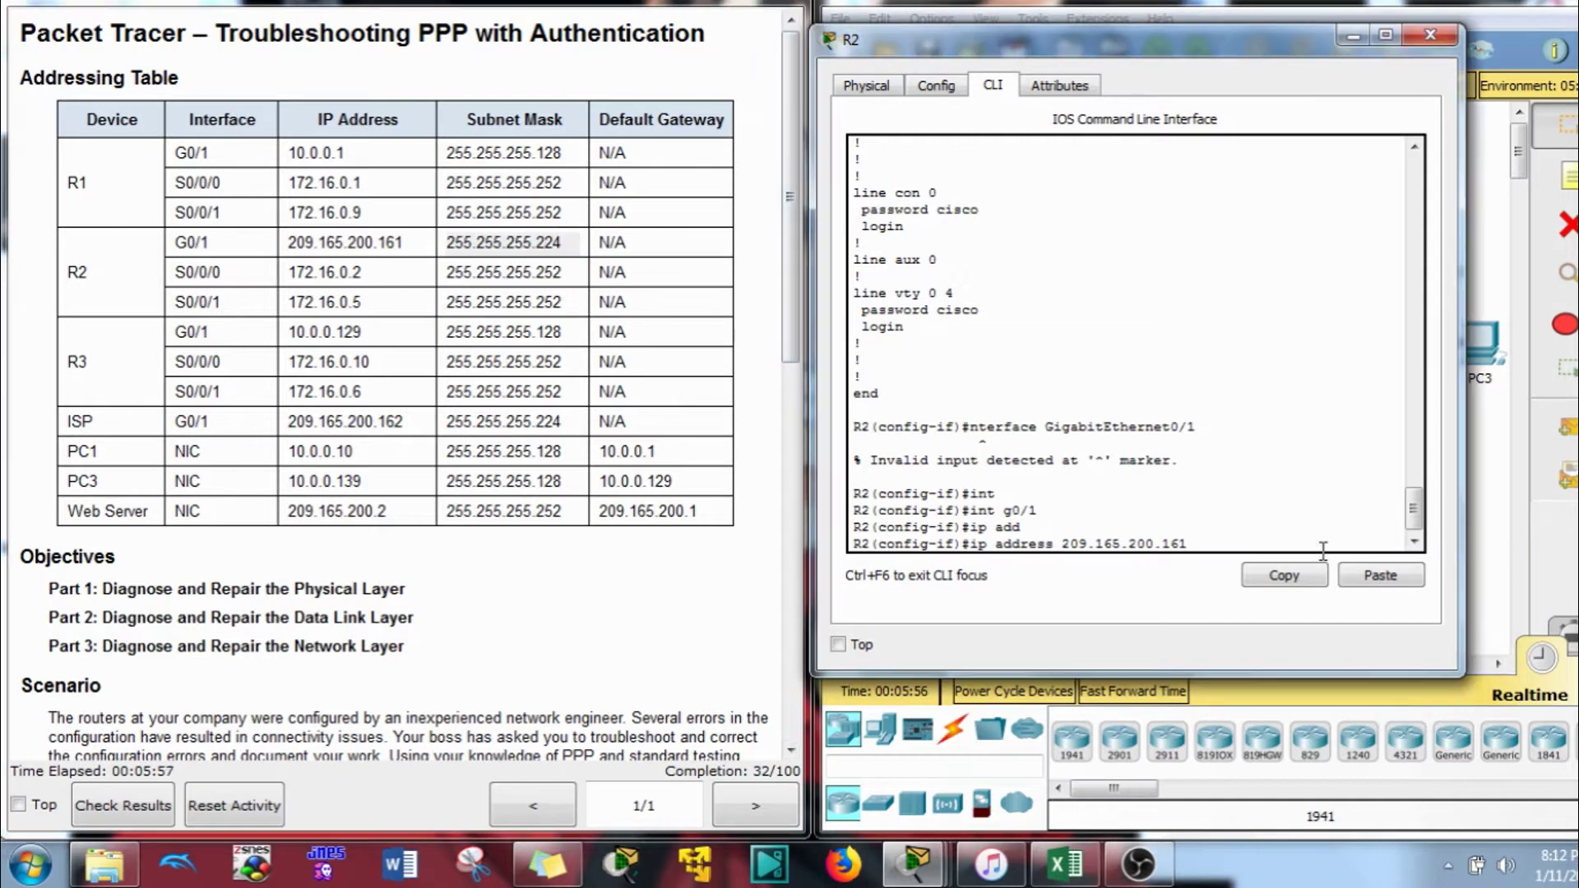
pyautogui.click(1377, 576)
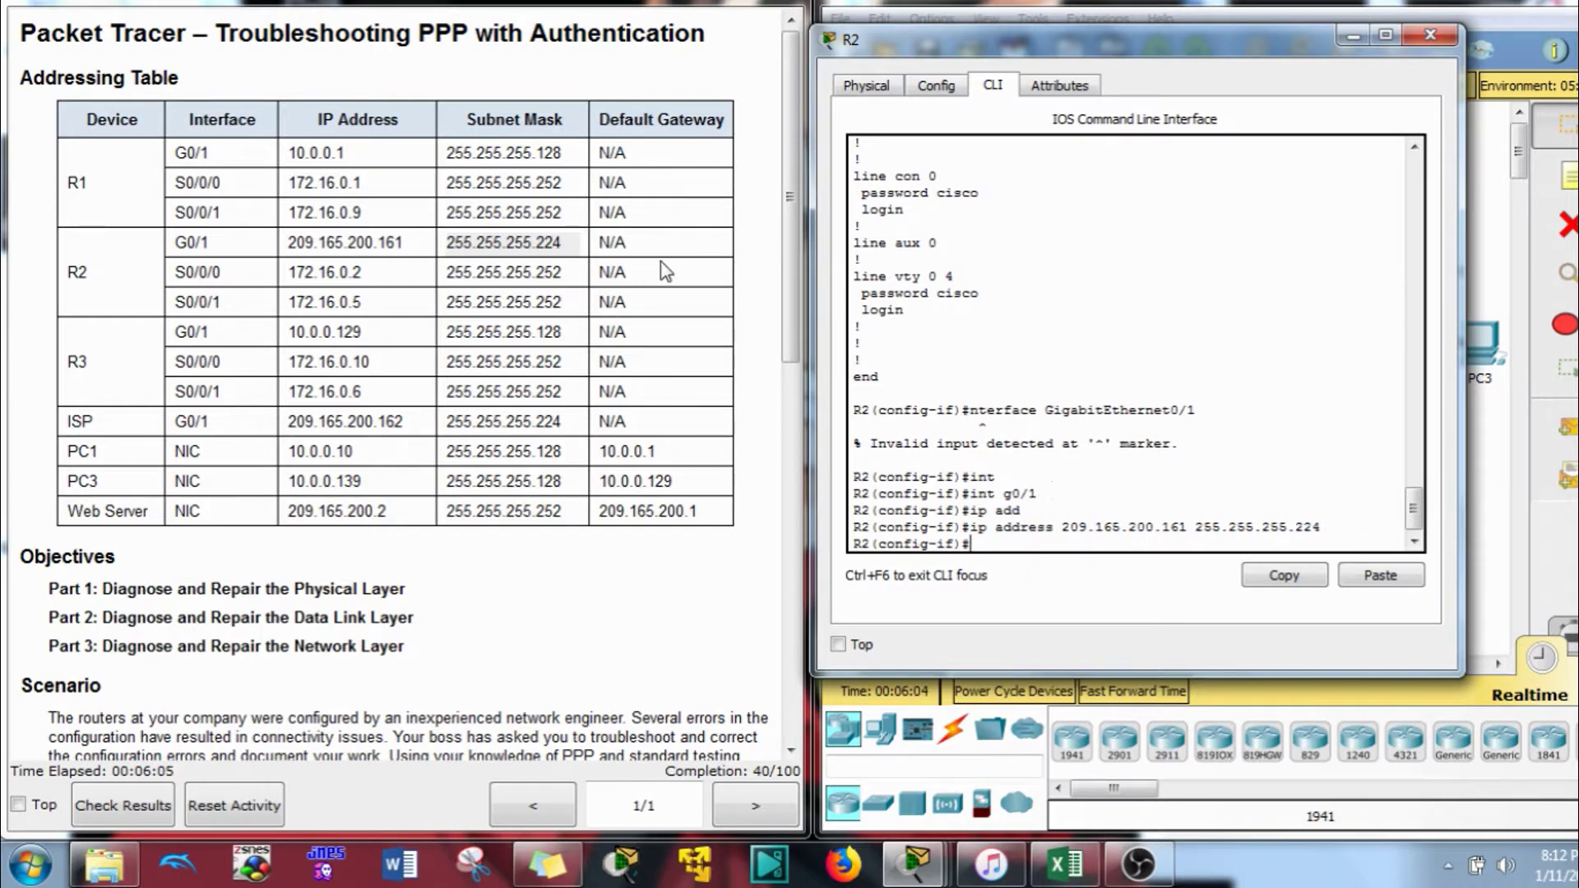
pyautogui.click(1353, 35)
# Show R3's running configuration and check G0/1's required mask in the addressing table
pyautogui.click(1298, 342)
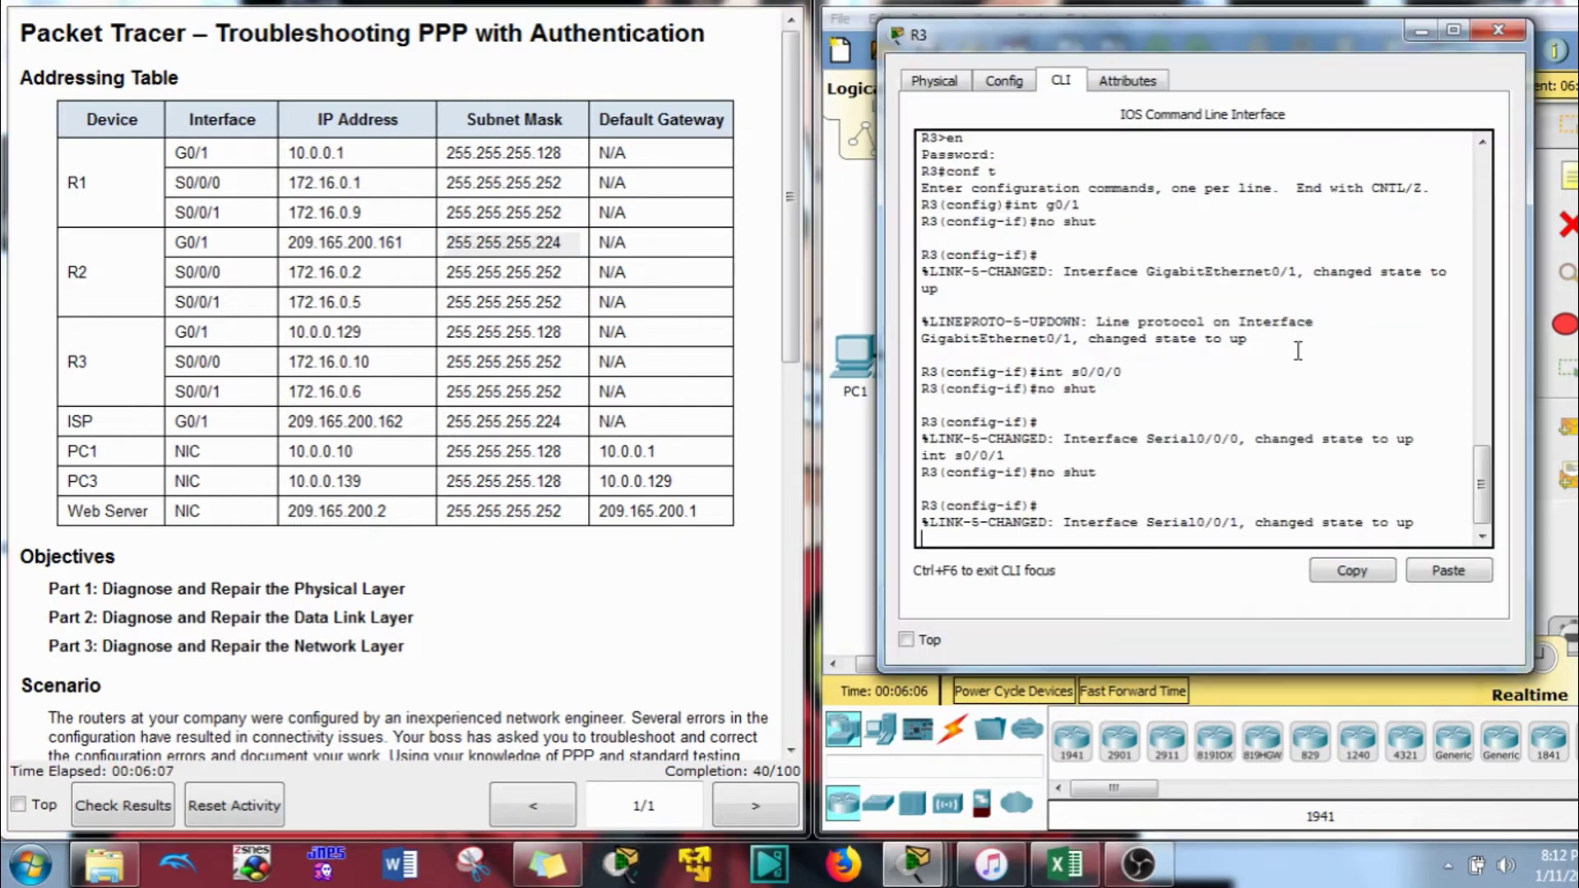
pyautogui.press('Return')
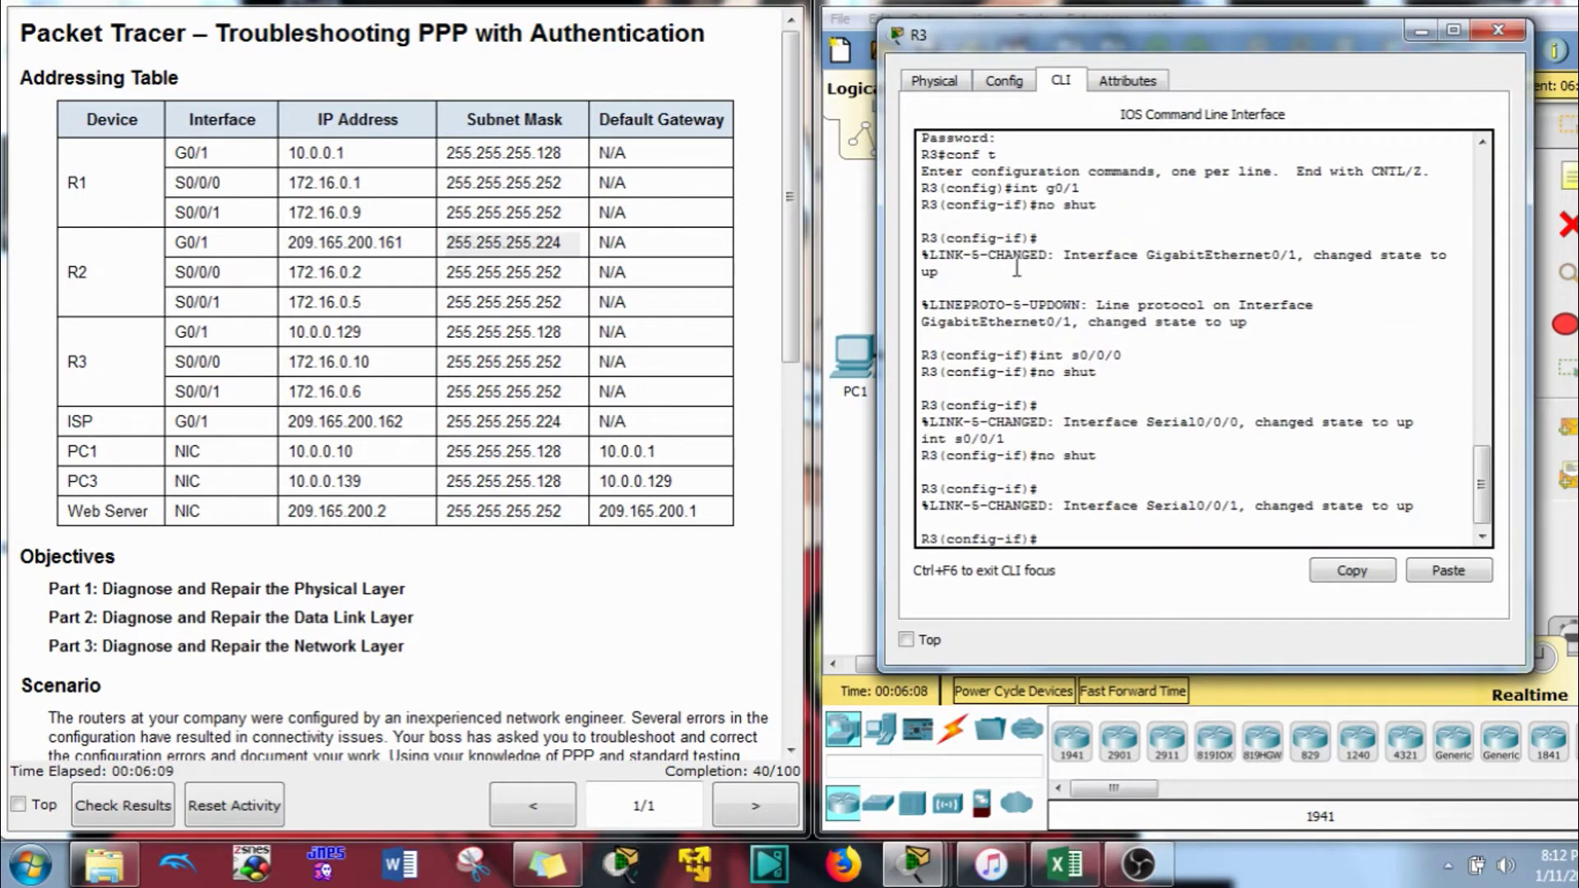
pyautogui.write('do show run')
pyautogui.press('Return')
pyautogui.press('space')
pyautogui.press('space')
pyautogui.scroll(3, 1000, 338)
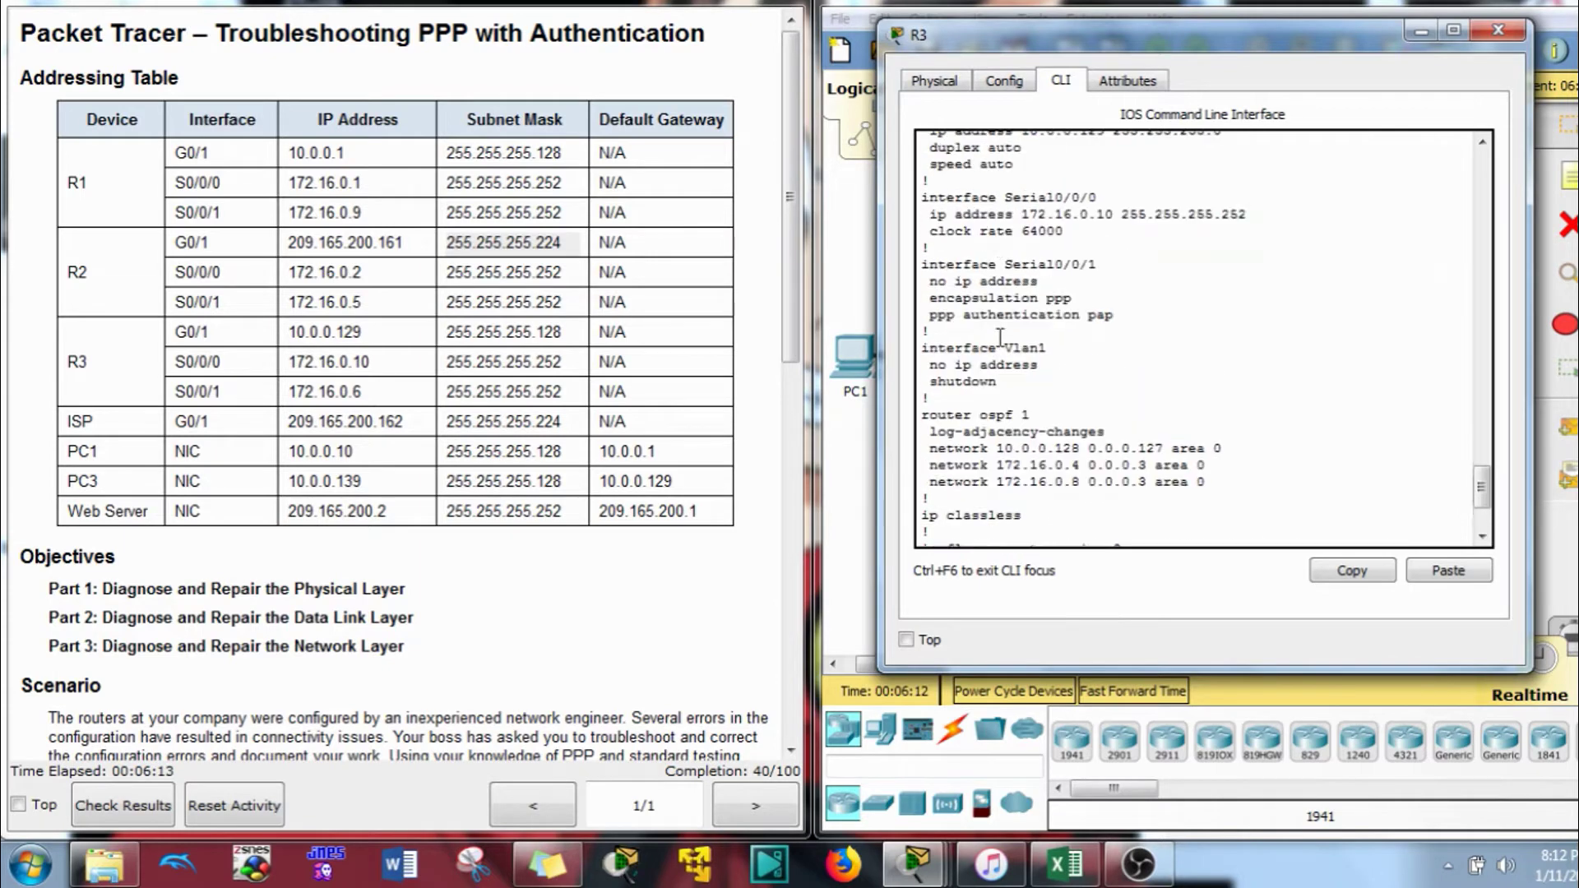
pyautogui.scroll(3, 1000, 337)
pyautogui.scroll(-1, 1000, 337)
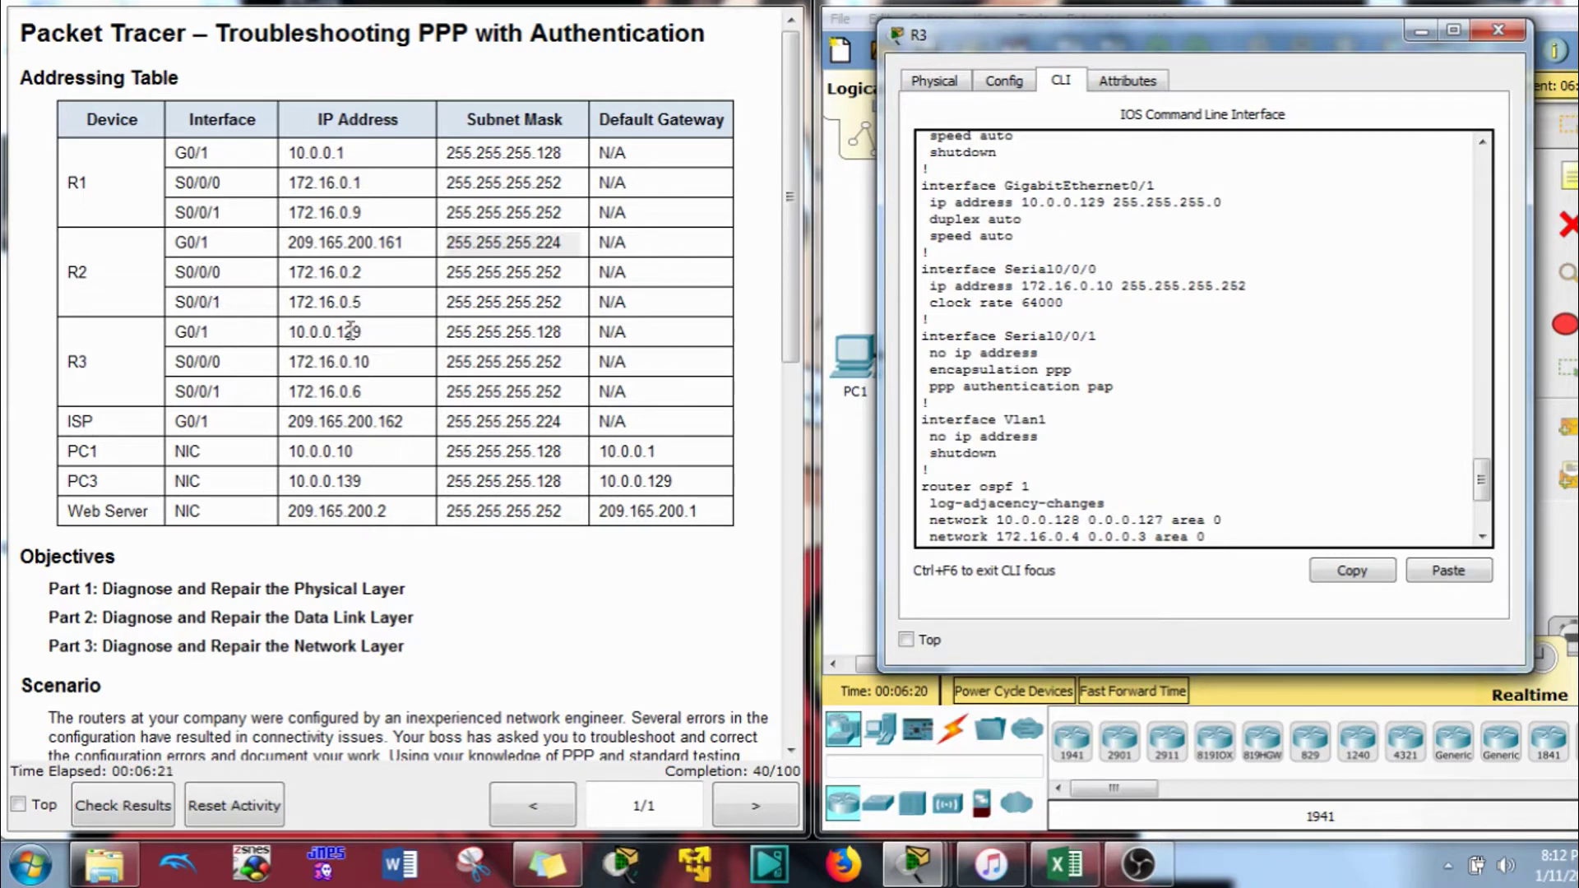
pyautogui.doubleClick(548, 332)
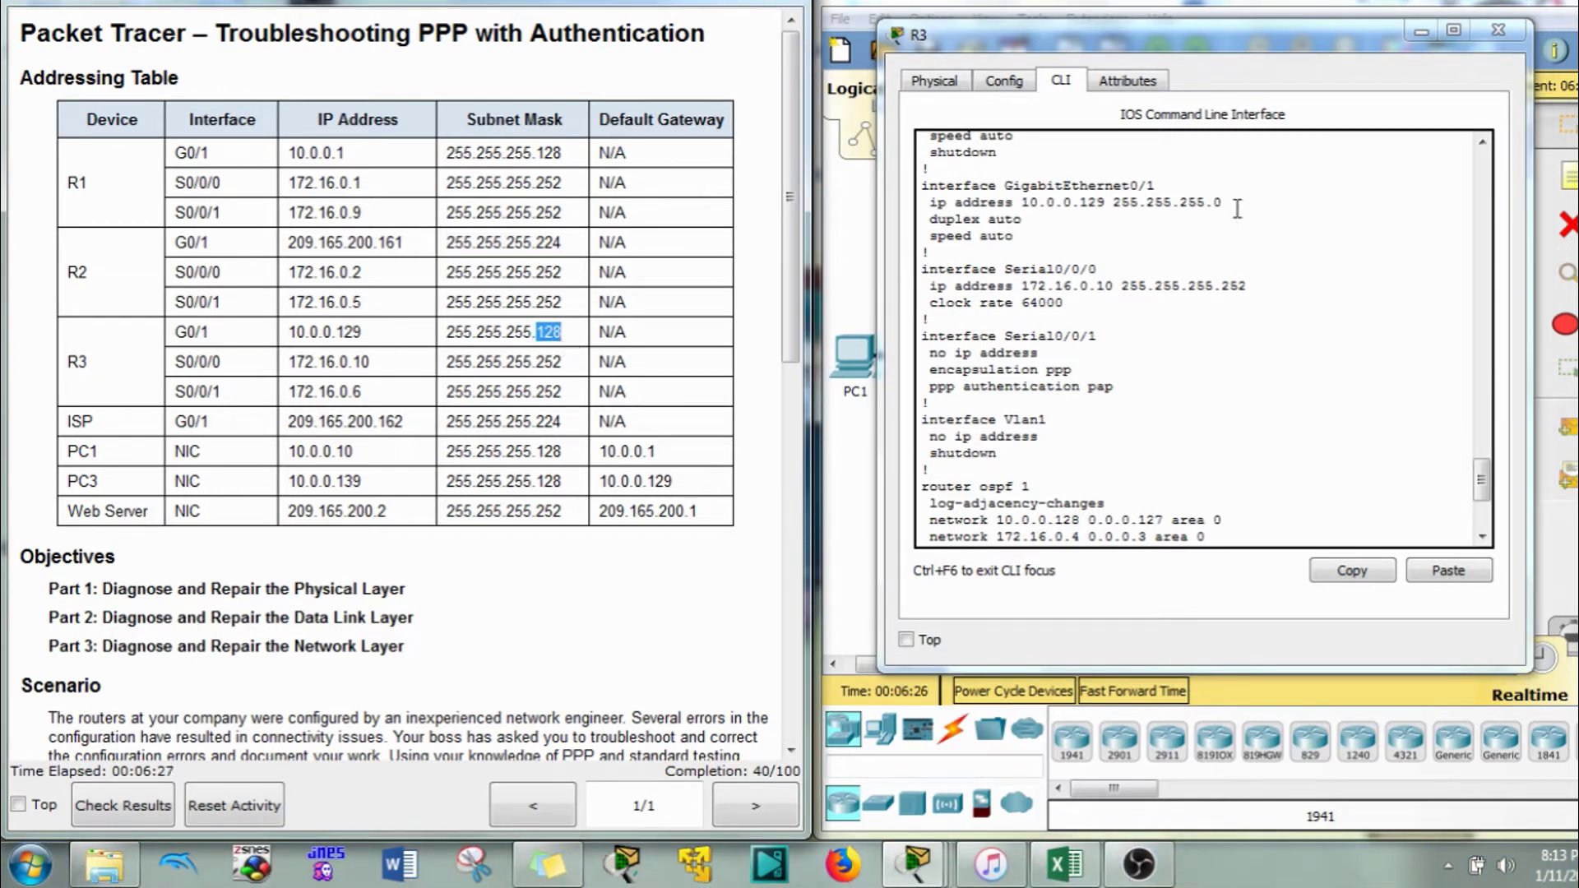
# Paste corrected GigabitEthernet0/1 lines with 10.0.0.129 255.255.255.128, then close R3's window
pyautogui.moveTo(1218, 203); pyautogui.dragTo(913, 186)
pyautogui.click(1332, 573)
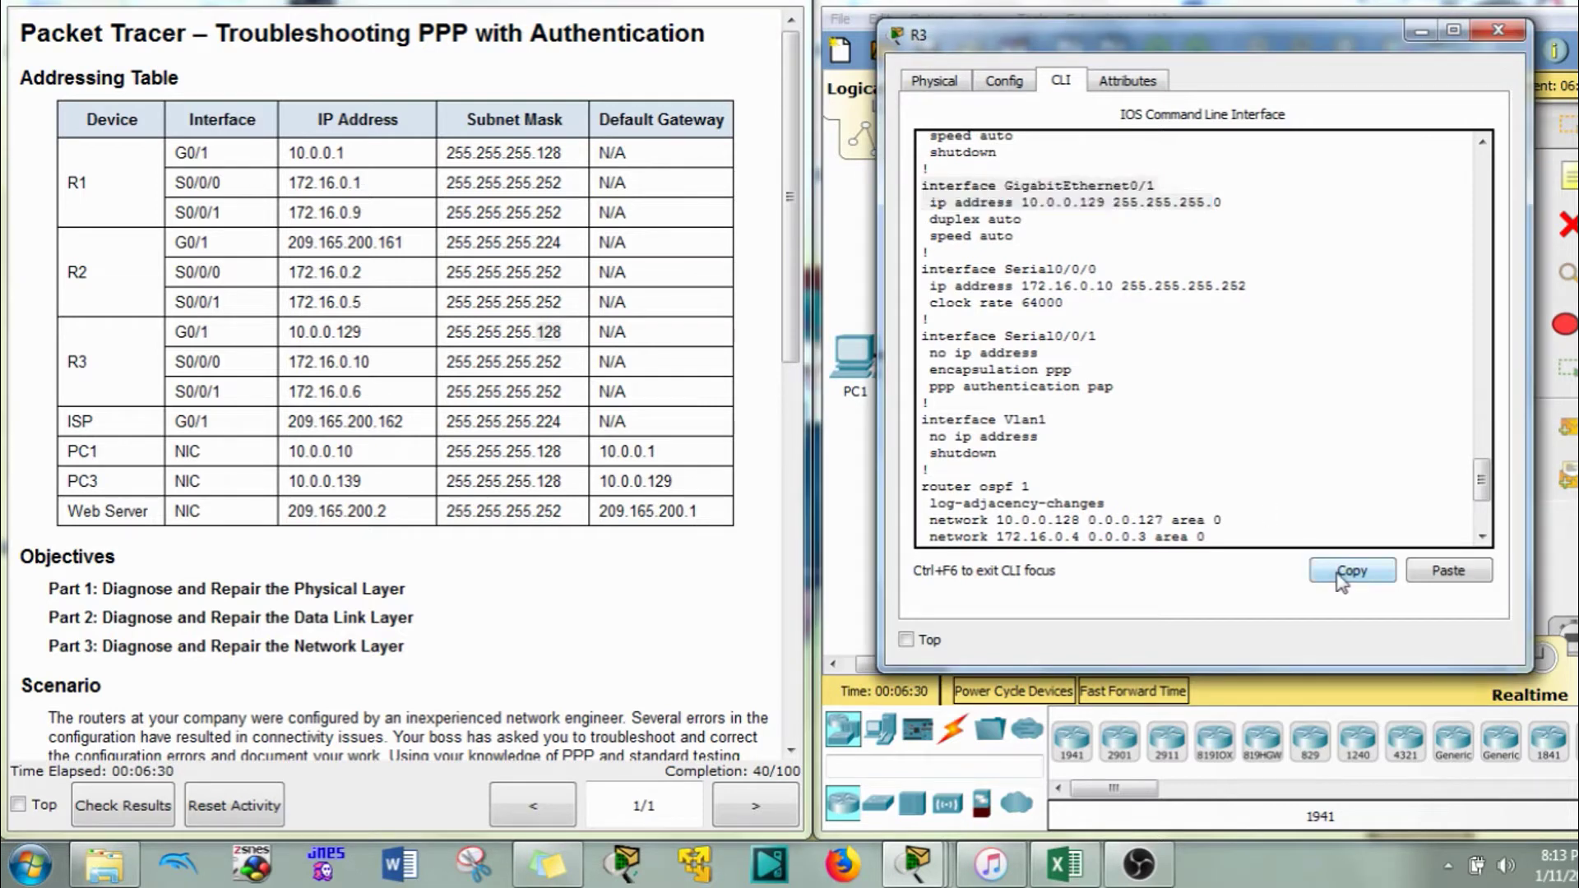
pyautogui.click(1275, 535)
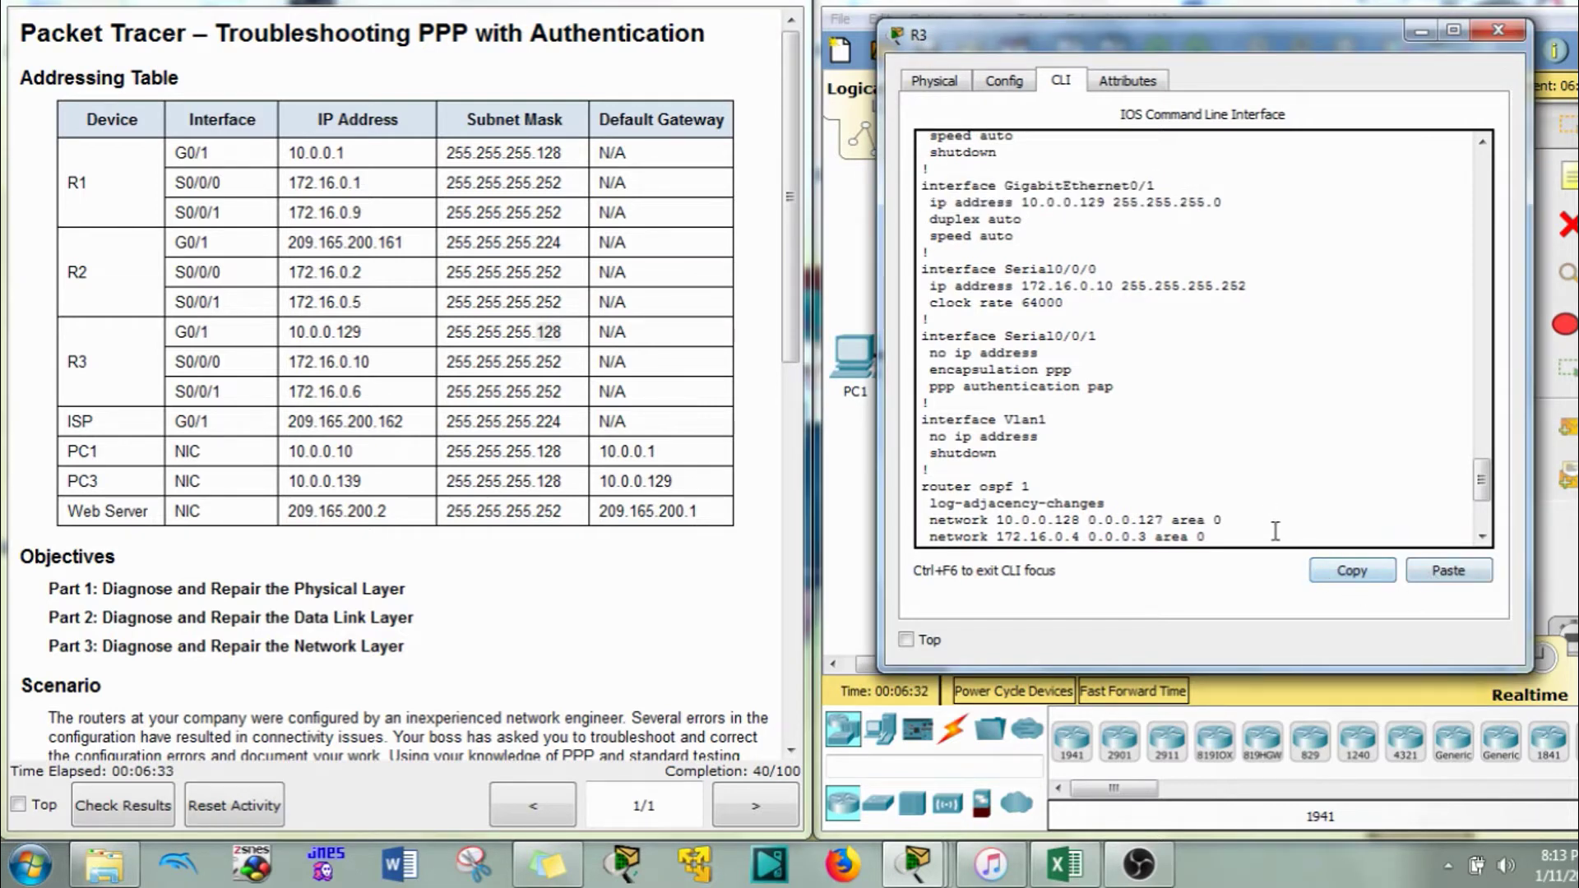
pyautogui.scroll(-9, 1277, 538)
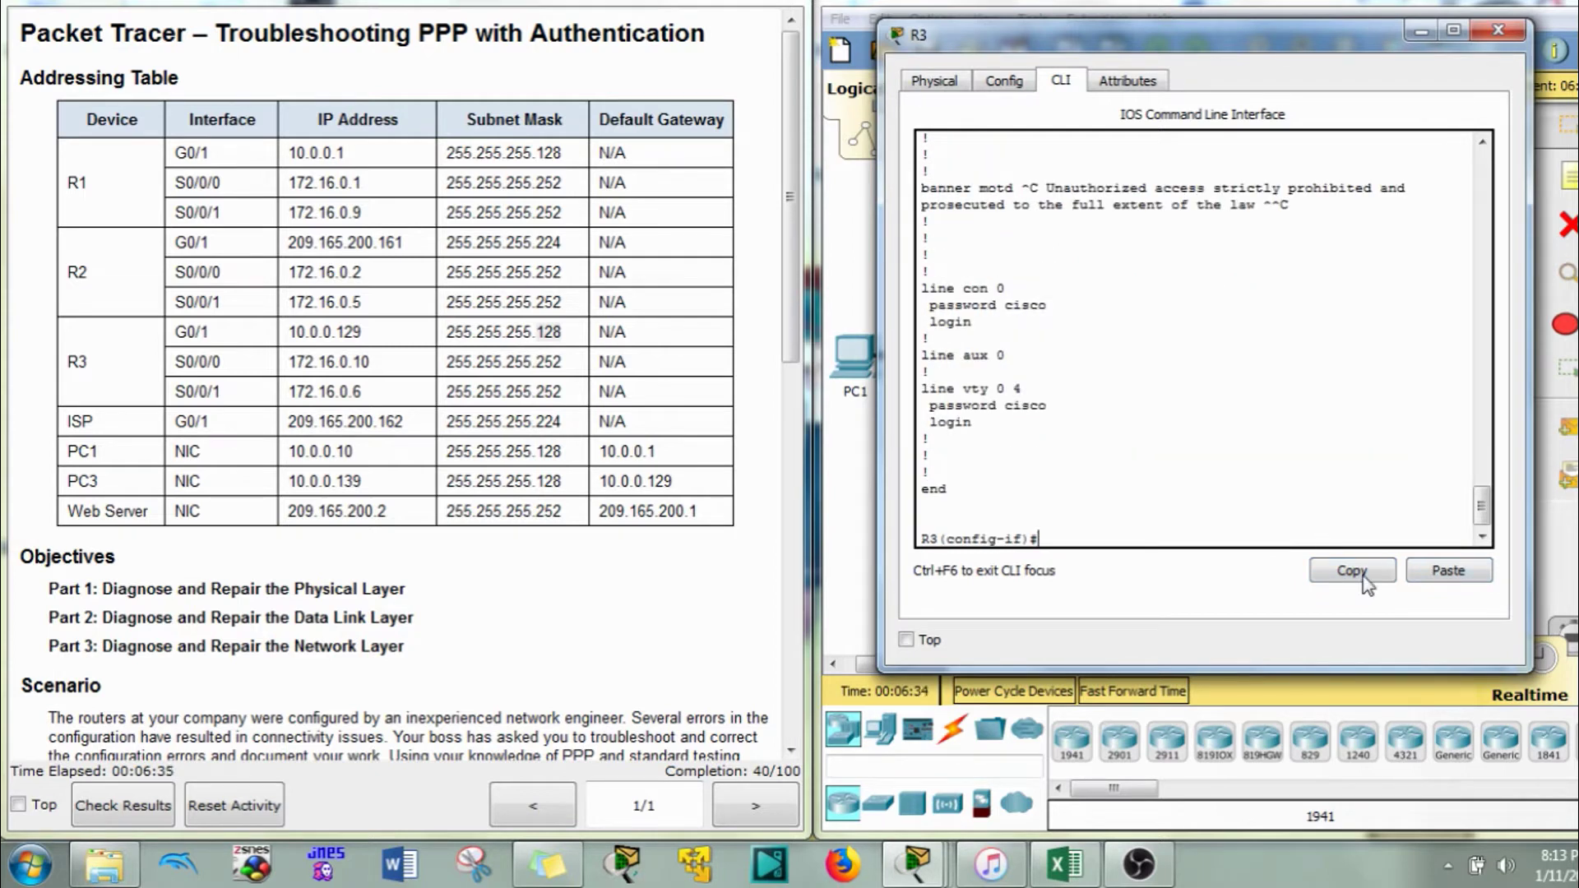
pyautogui.click(1431, 573)
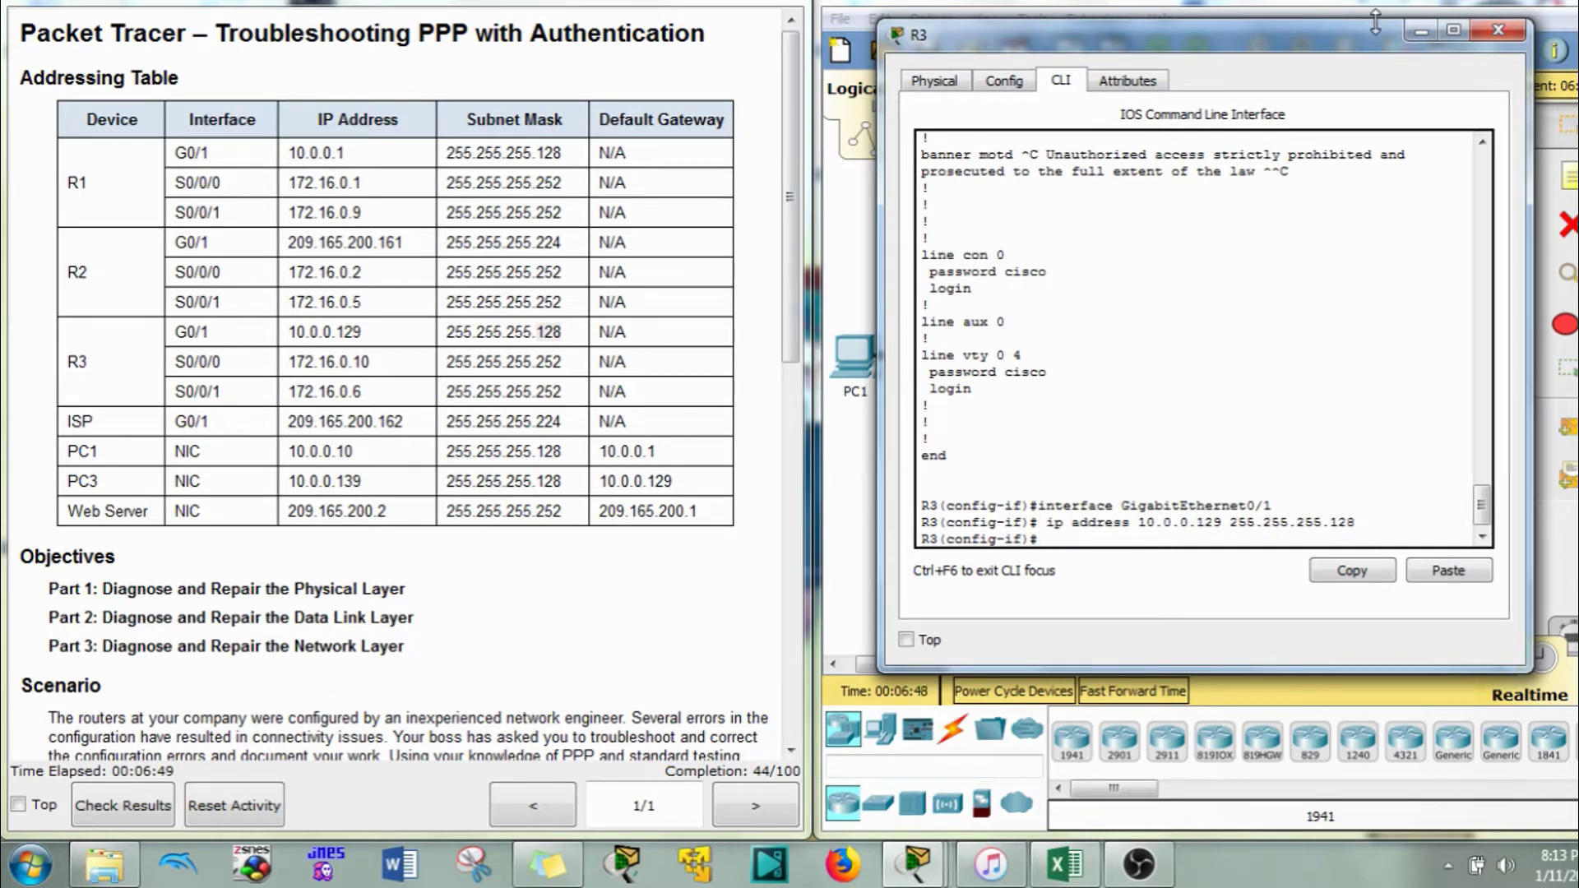
pyautogui.click(1421, 33)
# Scroll the instructions down to Part 2 data link configuration and refocus the topology
pyautogui.scroll(-5, 378, 469)
pyautogui.scroll(-2, 378, 469)
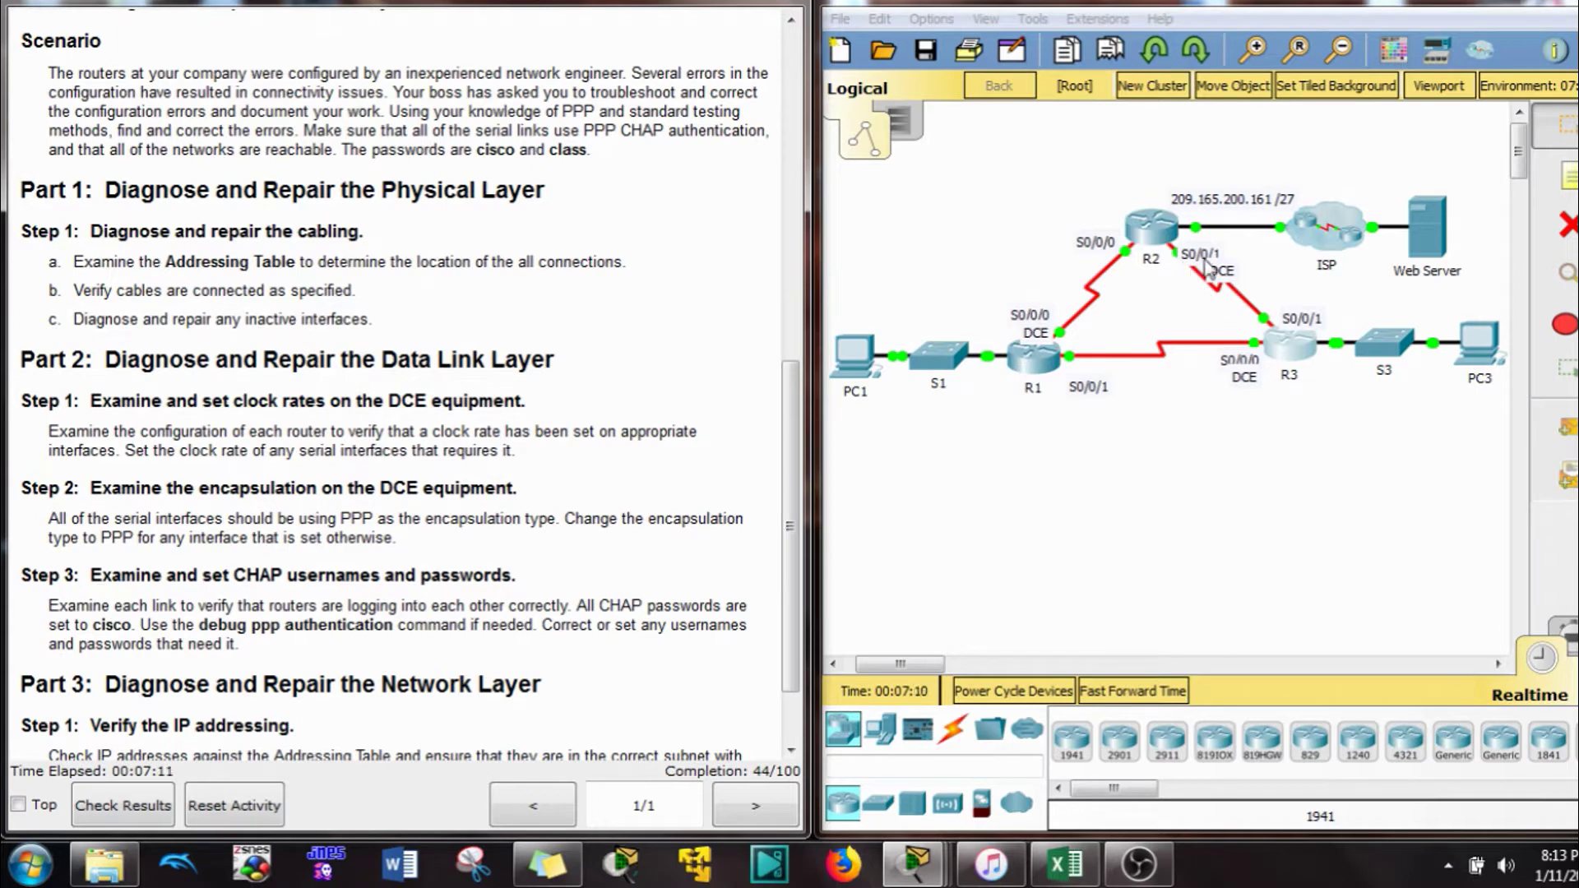
pyautogui.click(1140, 319)
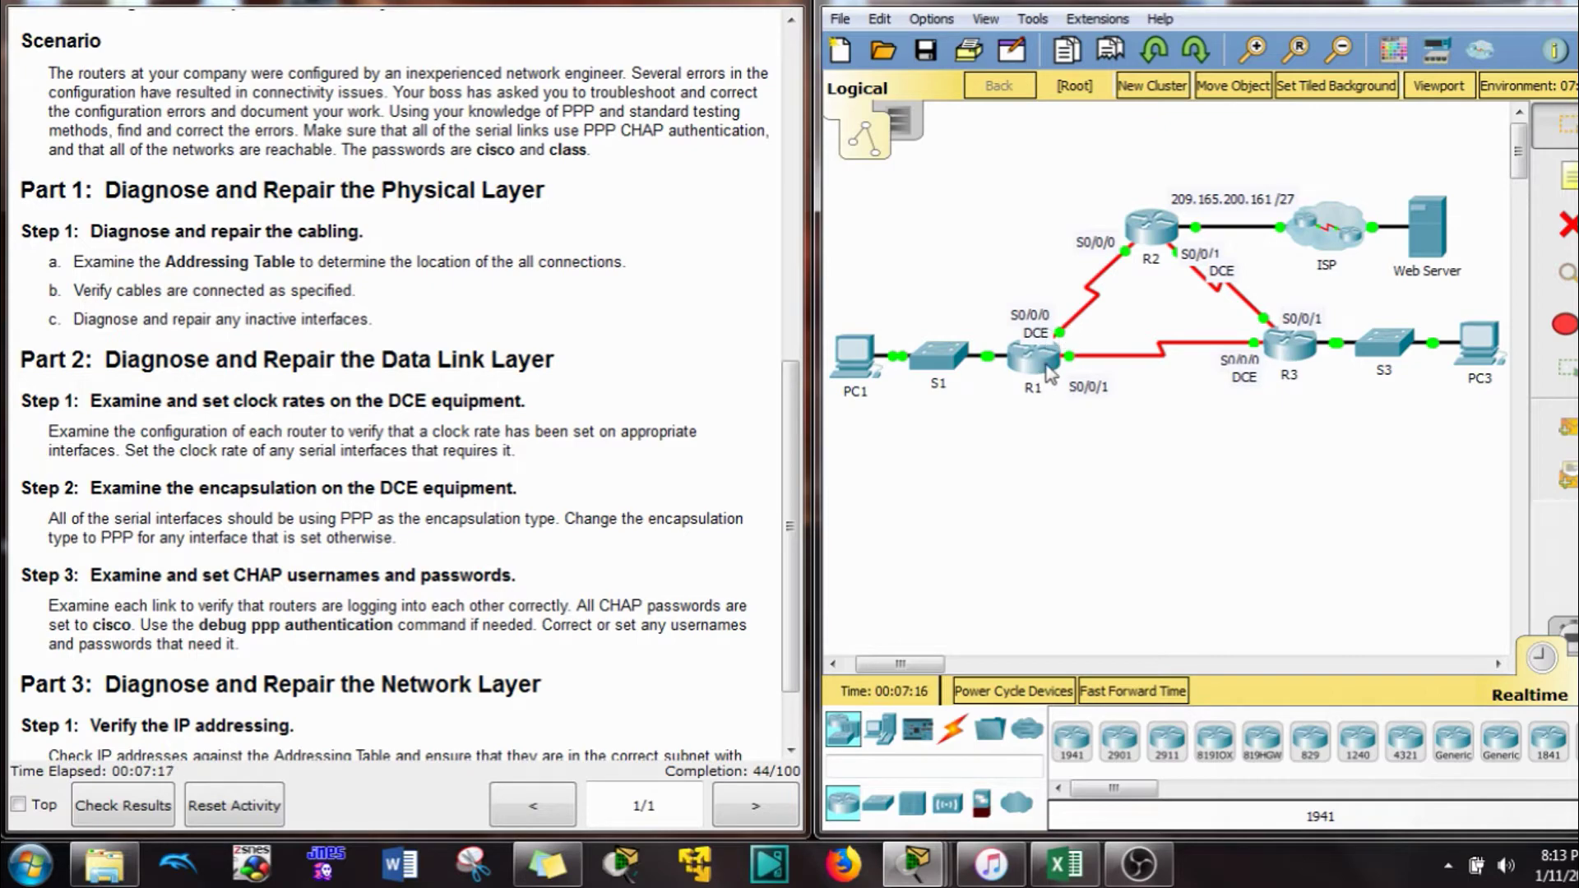
pyautogui.click(1036, 364)
pyautogui.scroll(15, 997, 349)
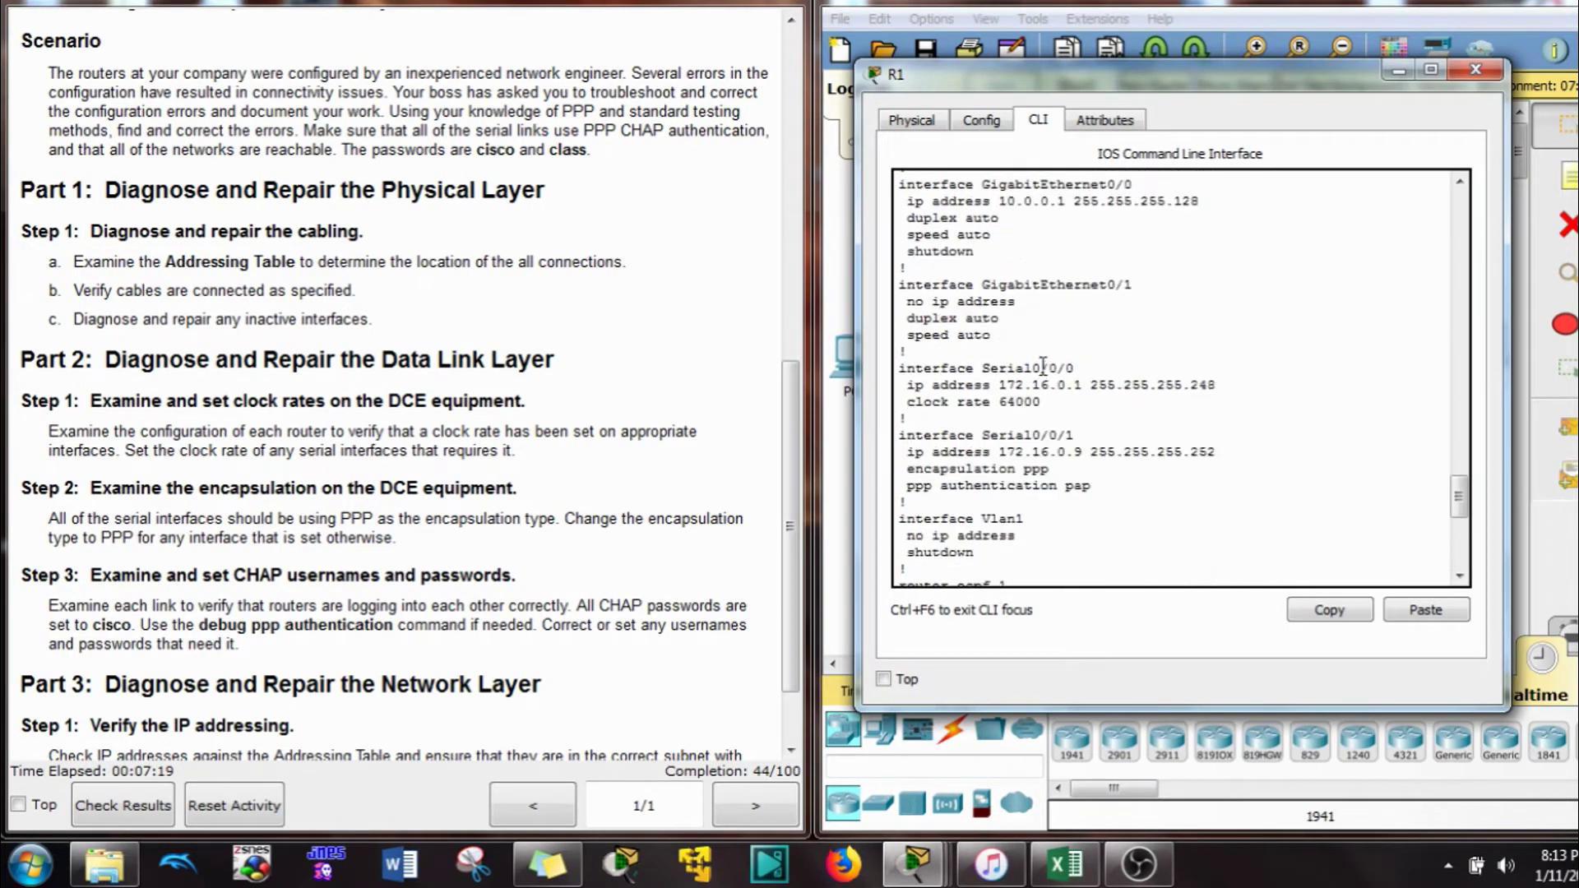
pyautogui.scroll(-4, 1034, 373)
pyautogui.moveTo(1054, 401); pyautogui.dragTo(856, 419)
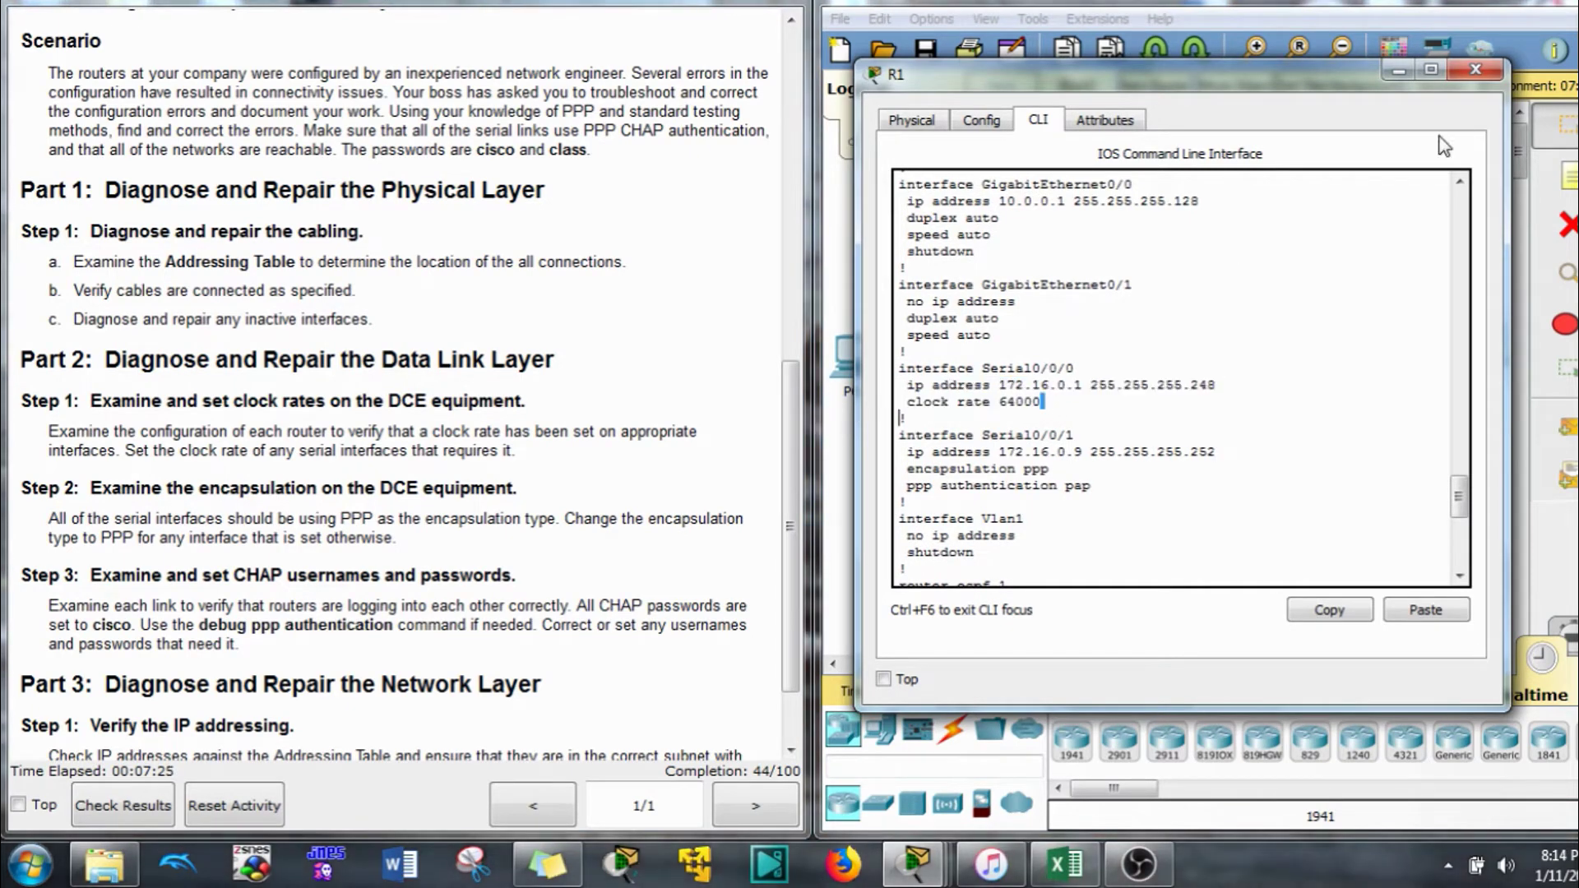
pyautogui.click(1402, 15)
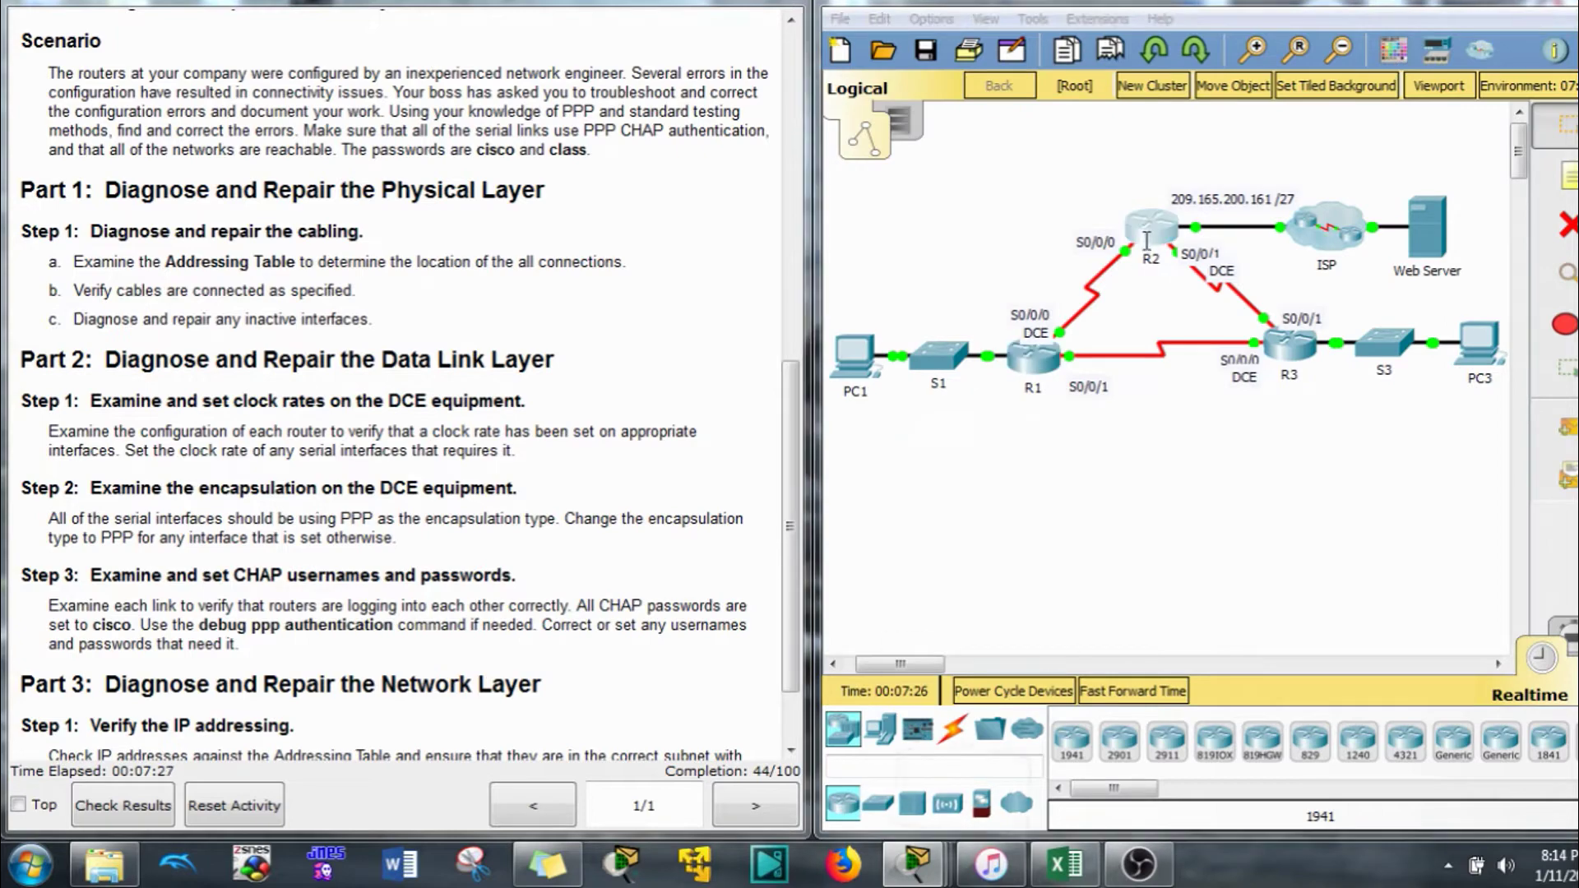
pyautogui.click(1148, 236)
pyautogui.scroll(7, 967, 421)
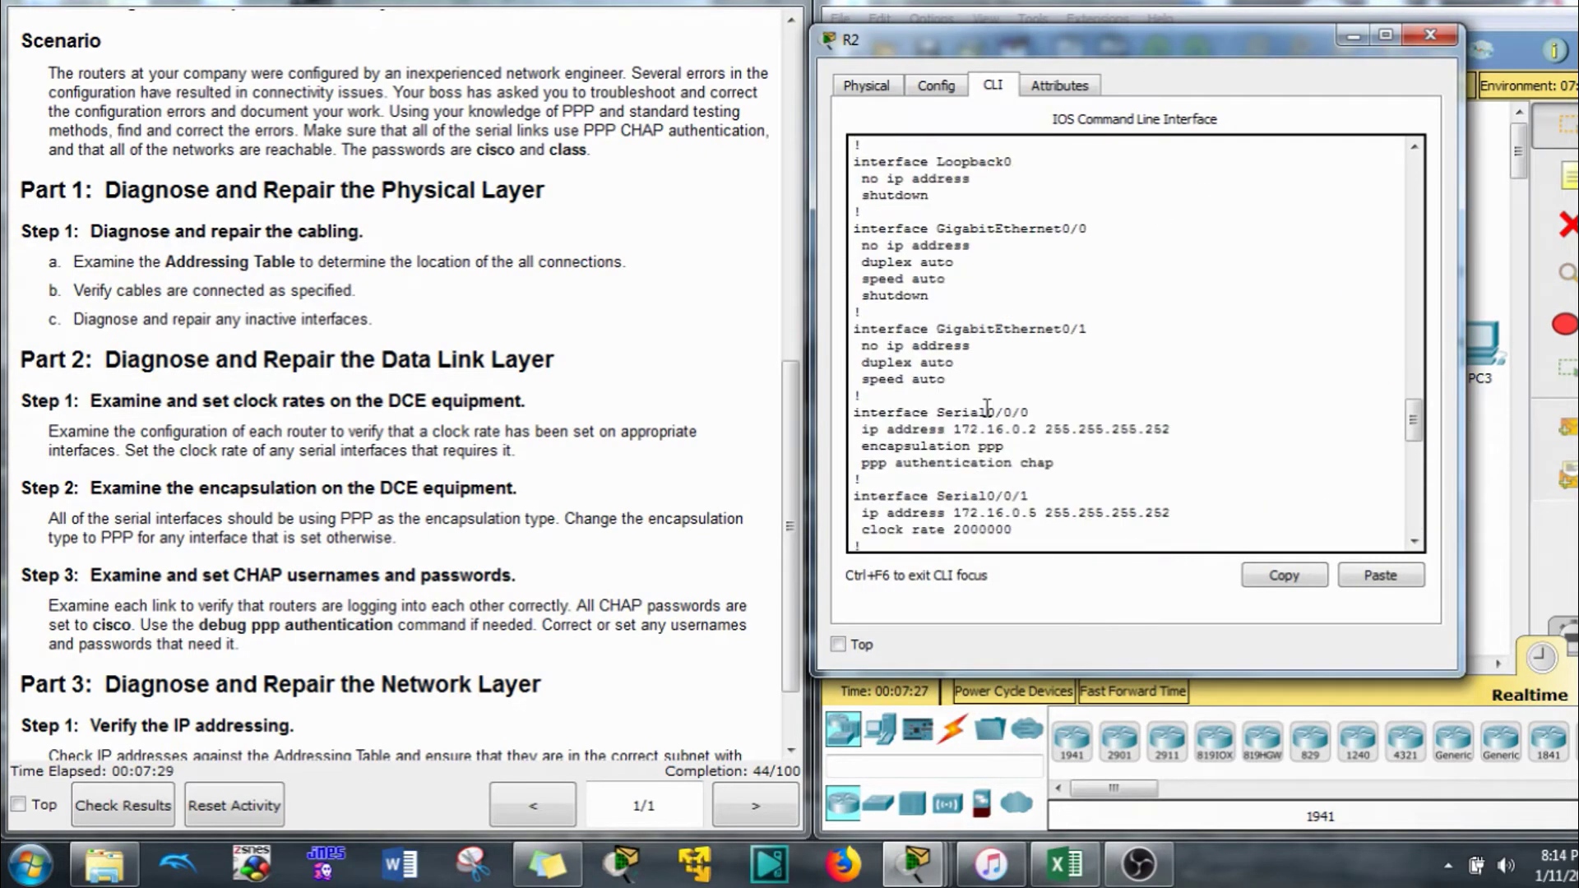
pyautogui.moveTo(1243, 54); pyautogui.dragTo(656, 67)
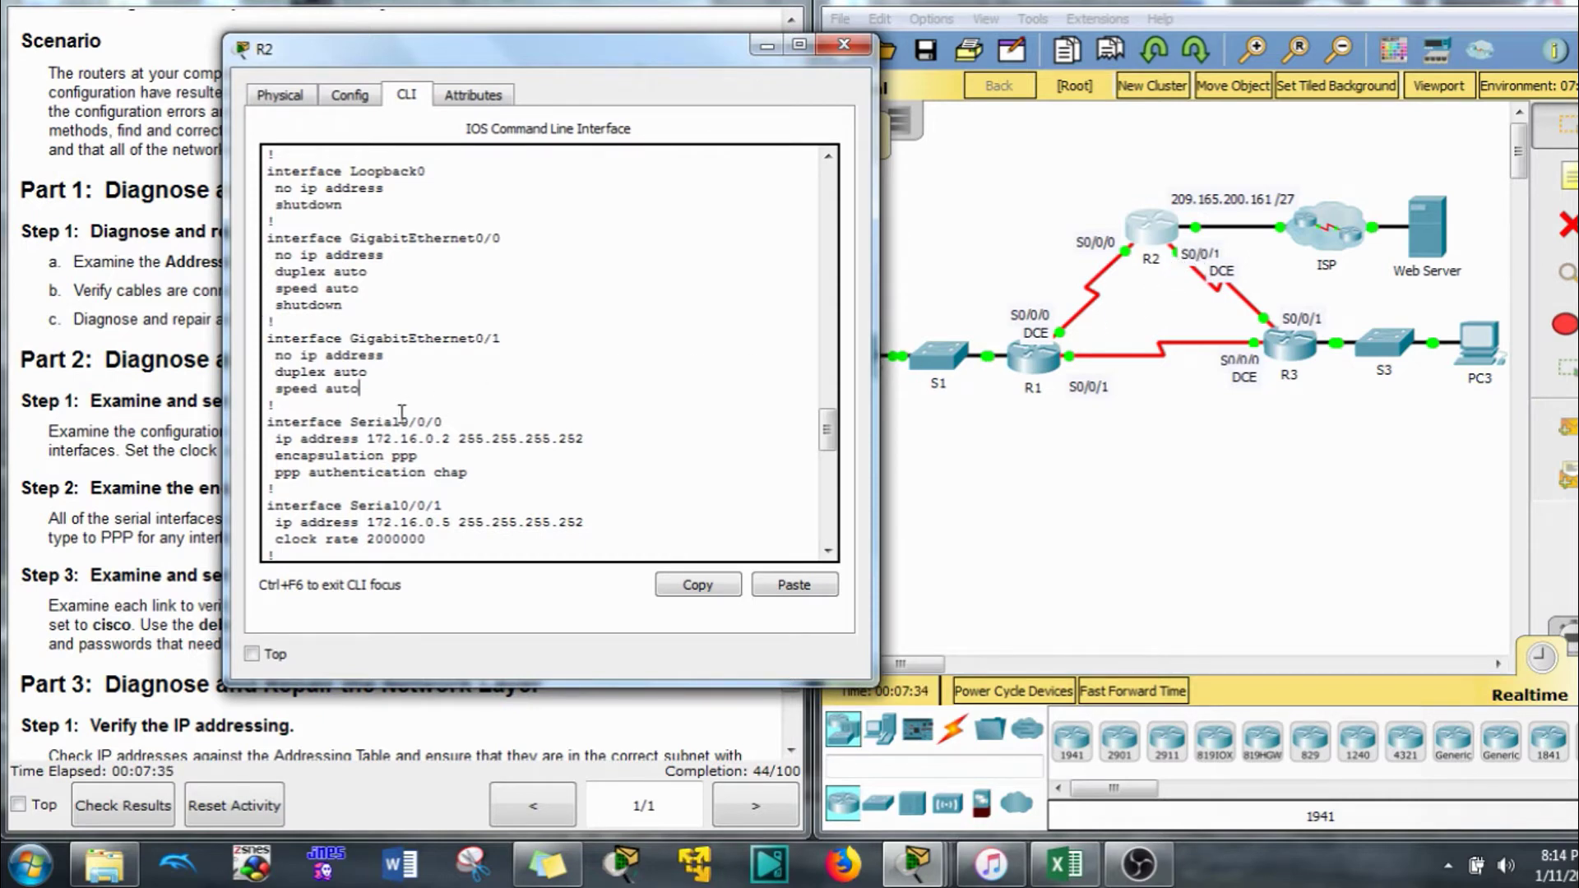
pyautogui.scroll(-2, 403, 394)
pyautogui.moveTo(427, 467); pyautogui.dragTo(356, 480)
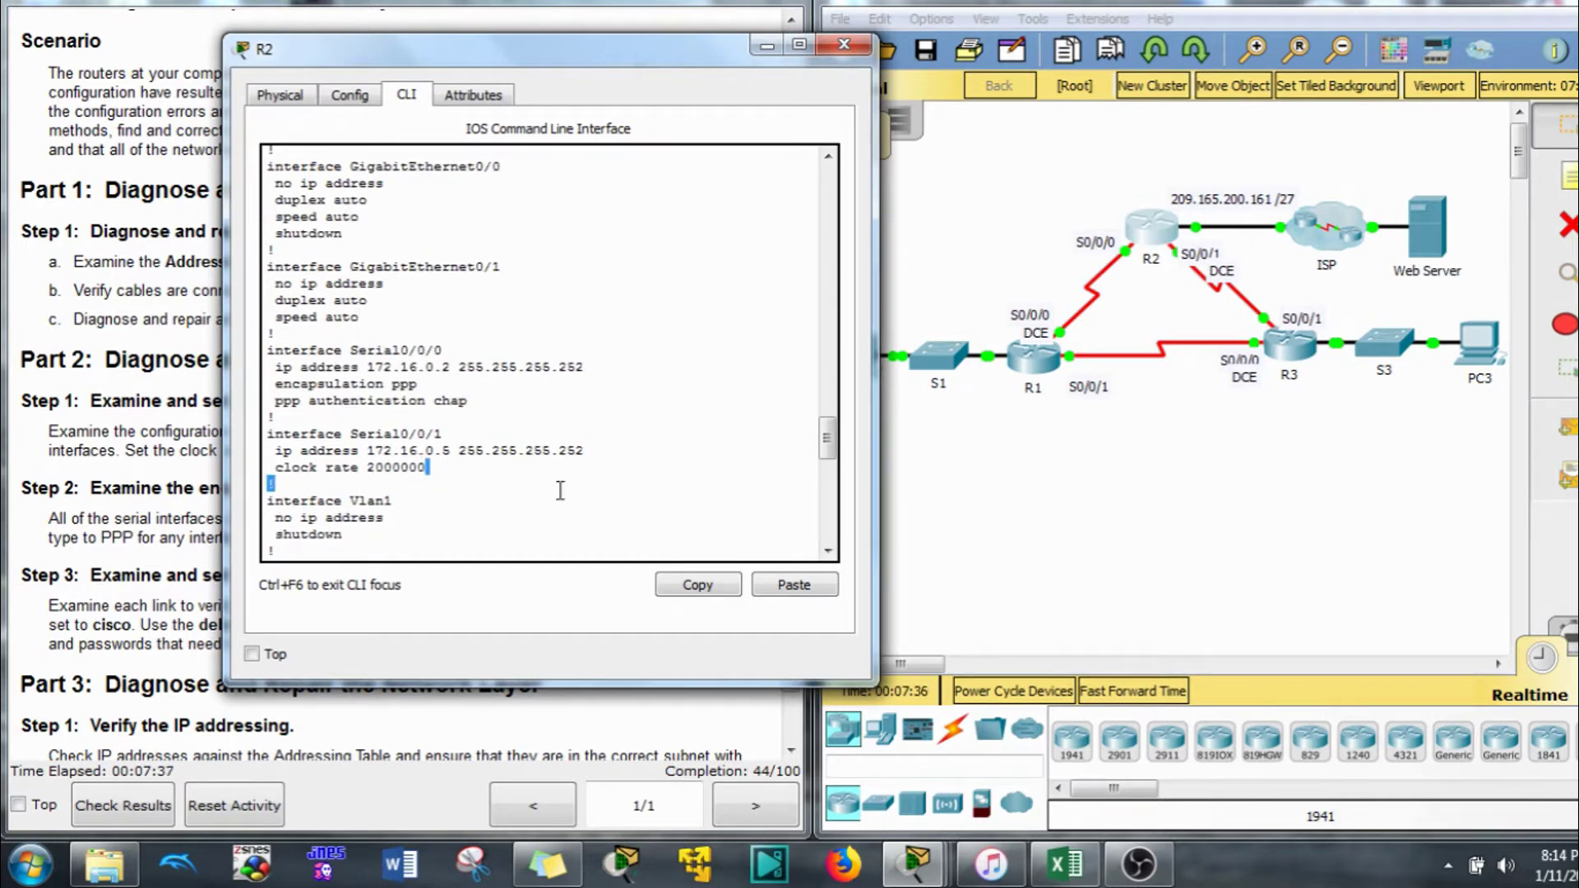
pyautogui.moveTo(574, 55); pyautogui.dragTo(1219, 158)
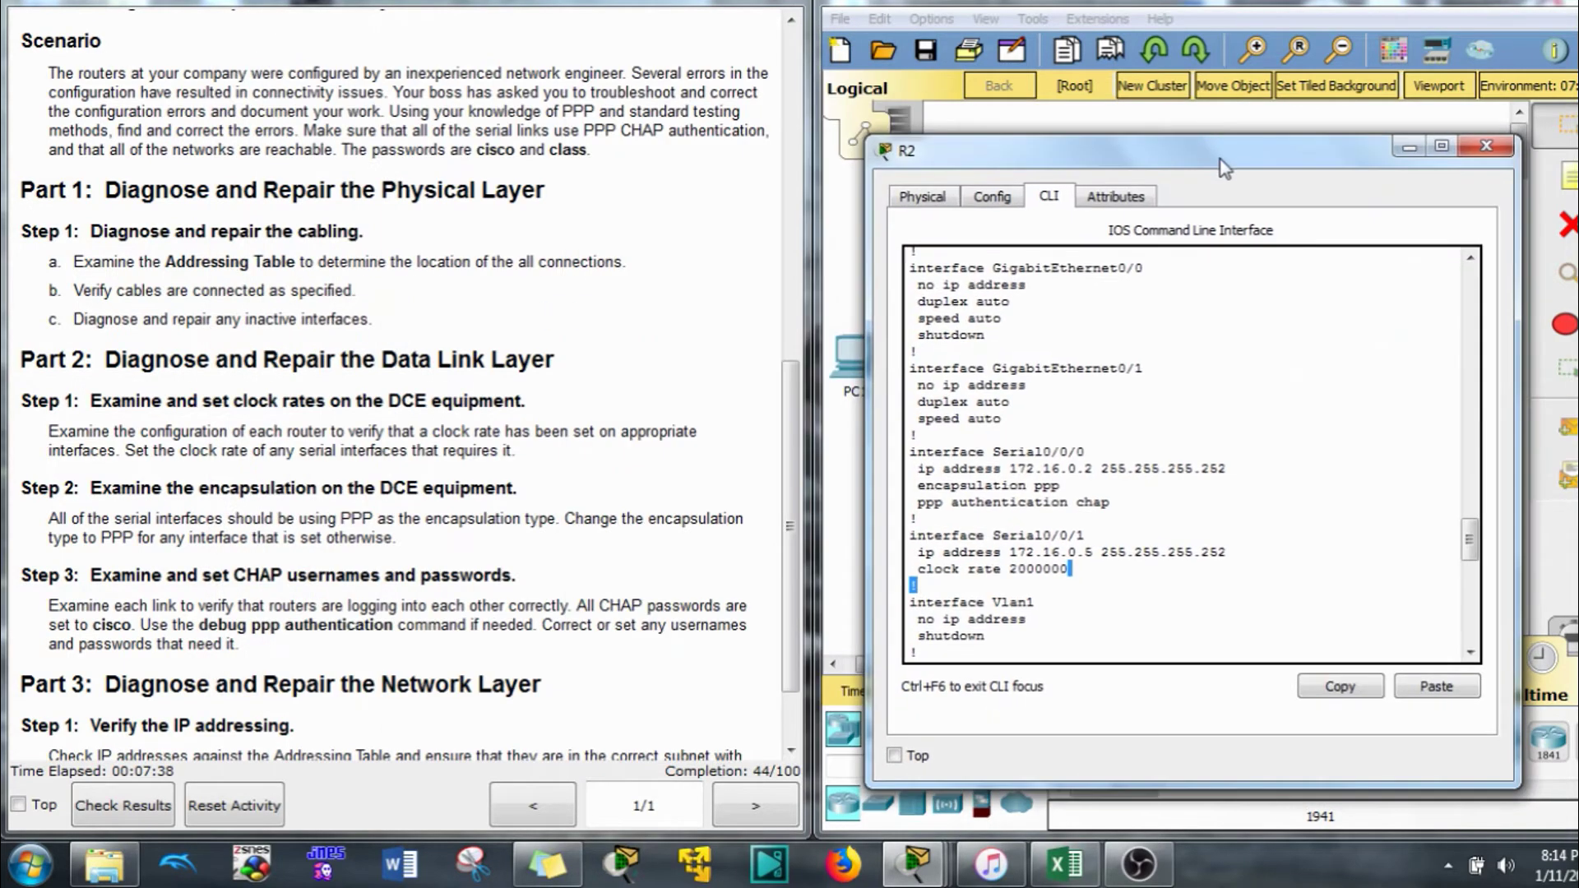
pyautogui.click(1175, 13)
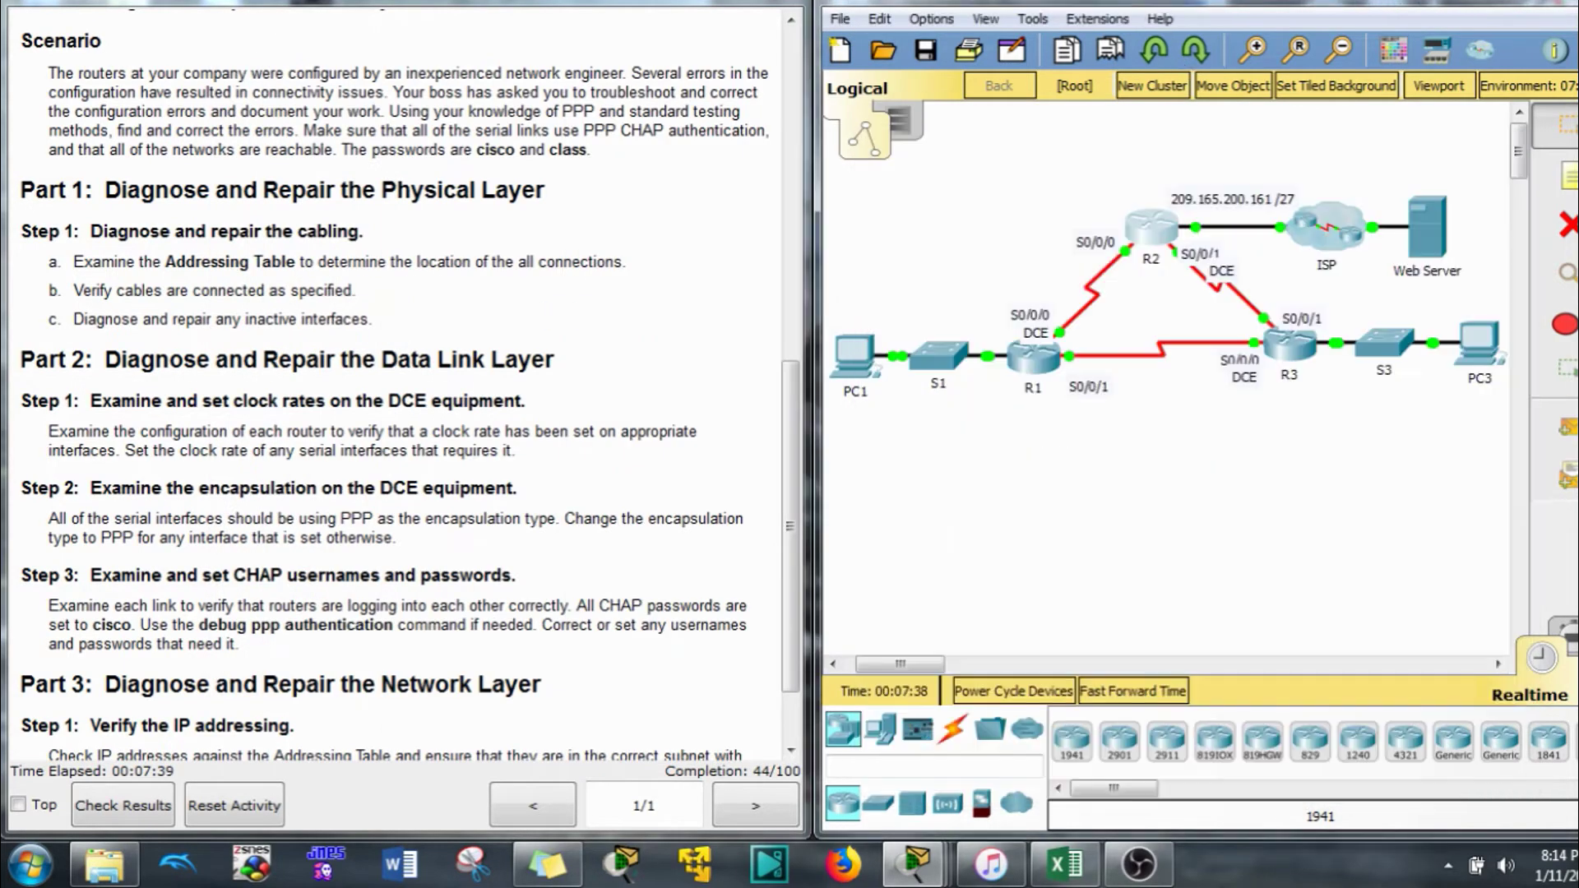
pyautogui.click(1303, 350)
pyautogui.moveTo(956, 37); pyautogui.dragTo(438, 2)
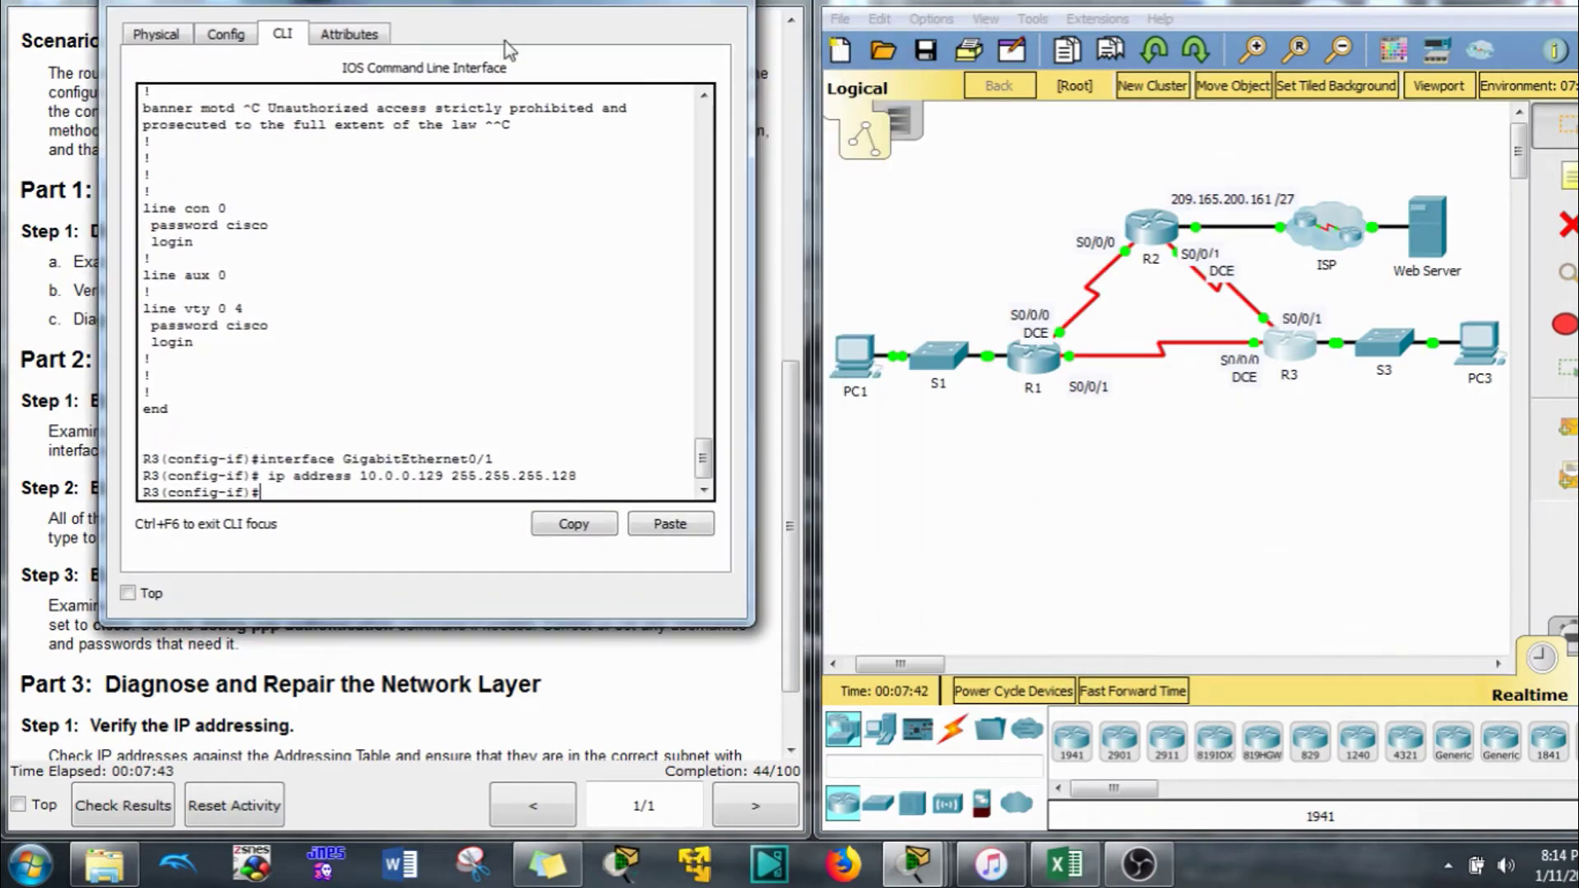
pyautogui.scroll(13, 258, 349)
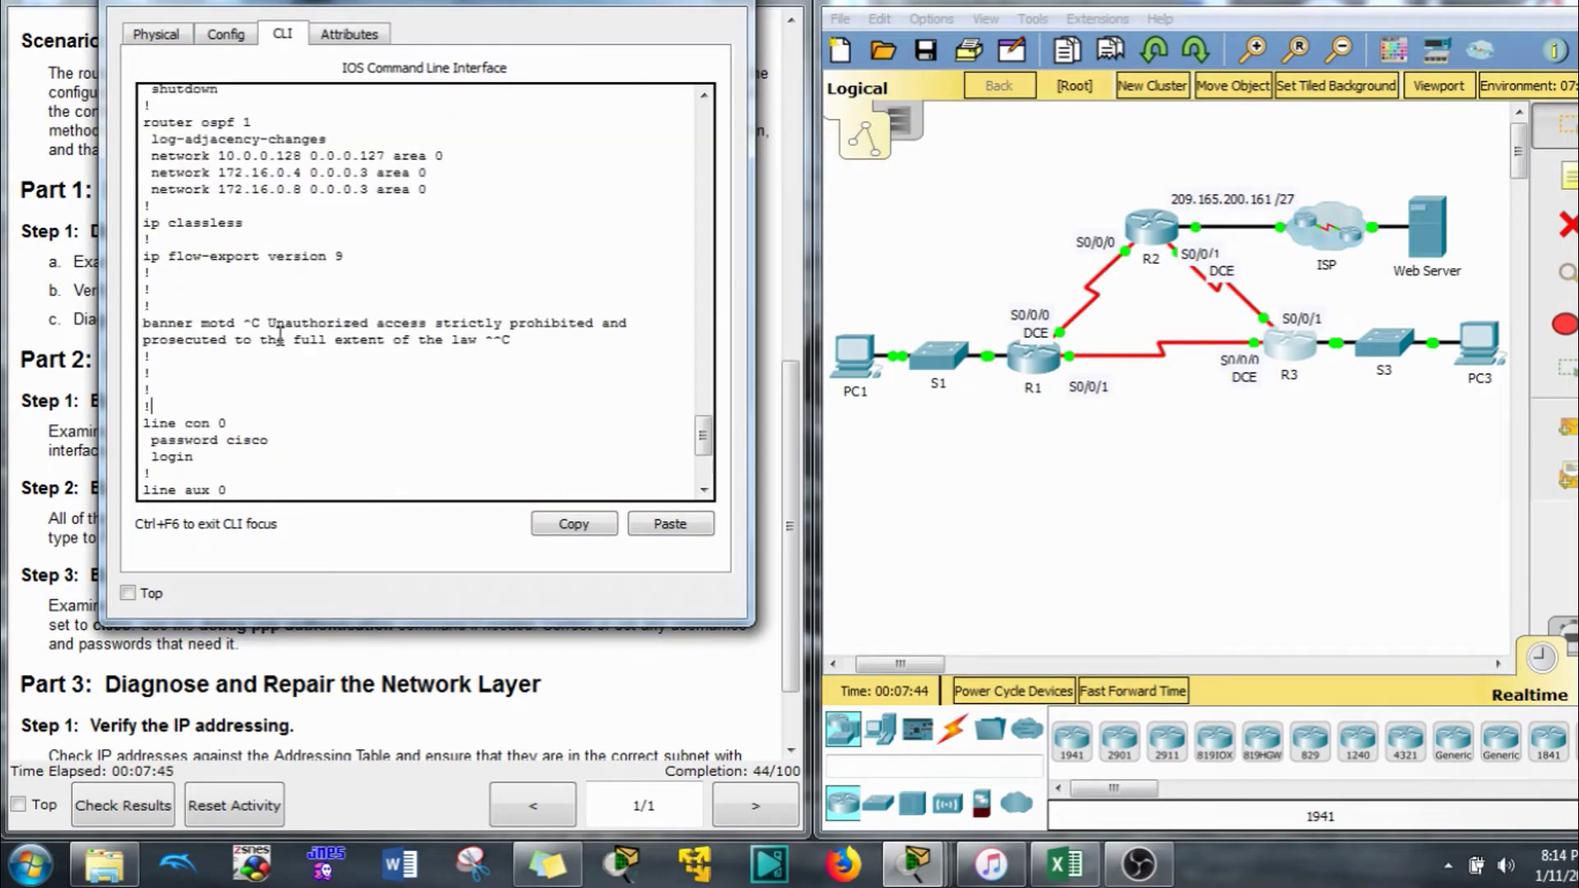
pyautogui.scroll(-1, 326, 340)
pyautogui.scroll(-1, 324, 342)
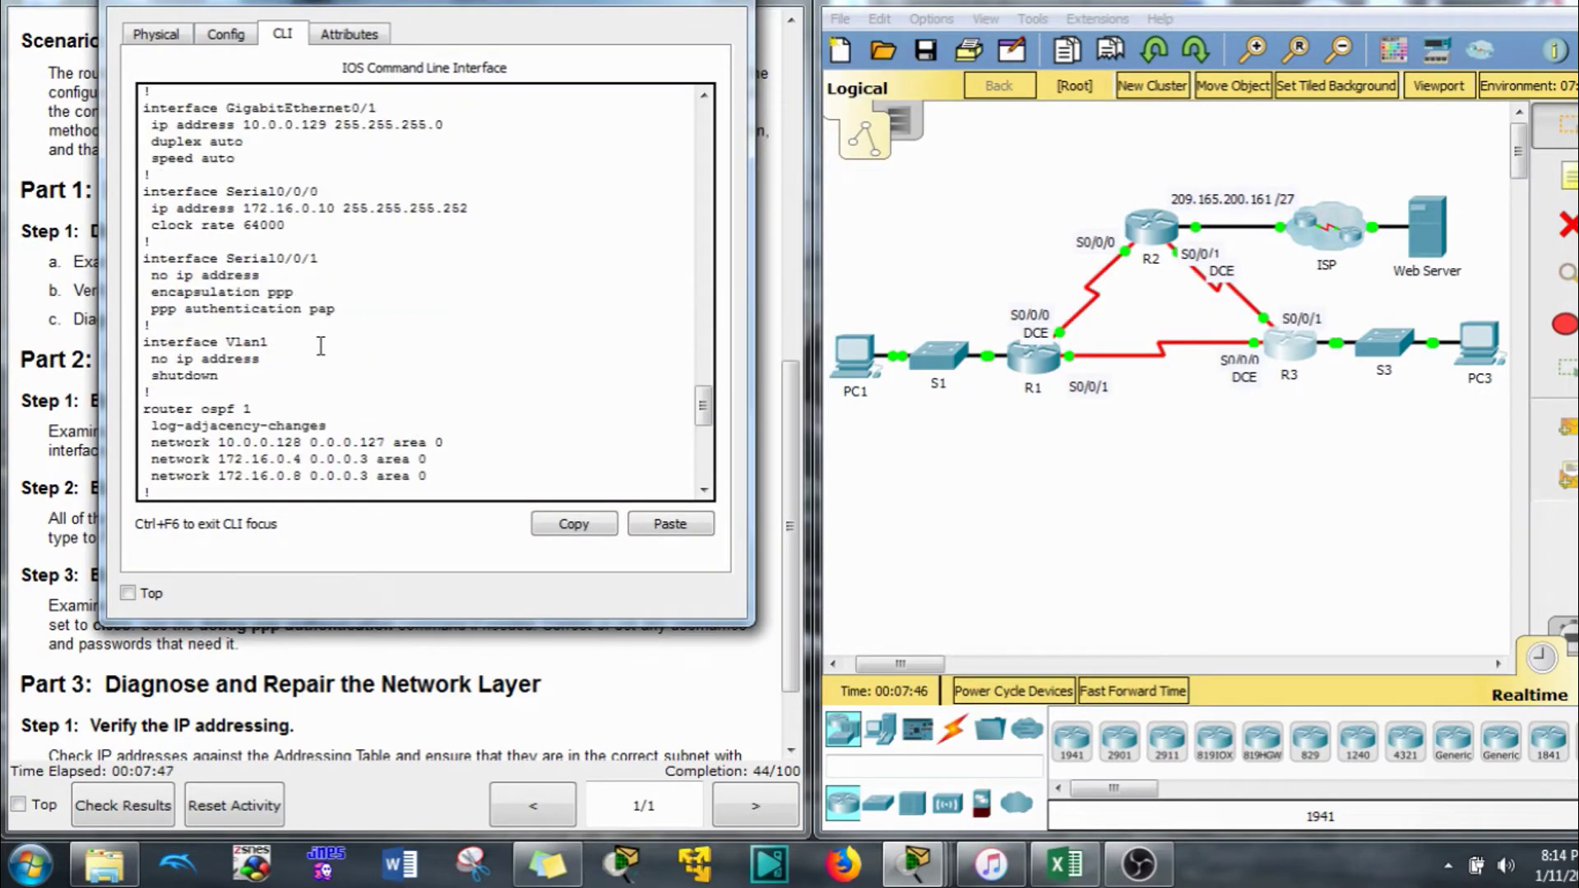
pyautogui.moveTo(286, 227); pyautogui.dragTo(156, 207)
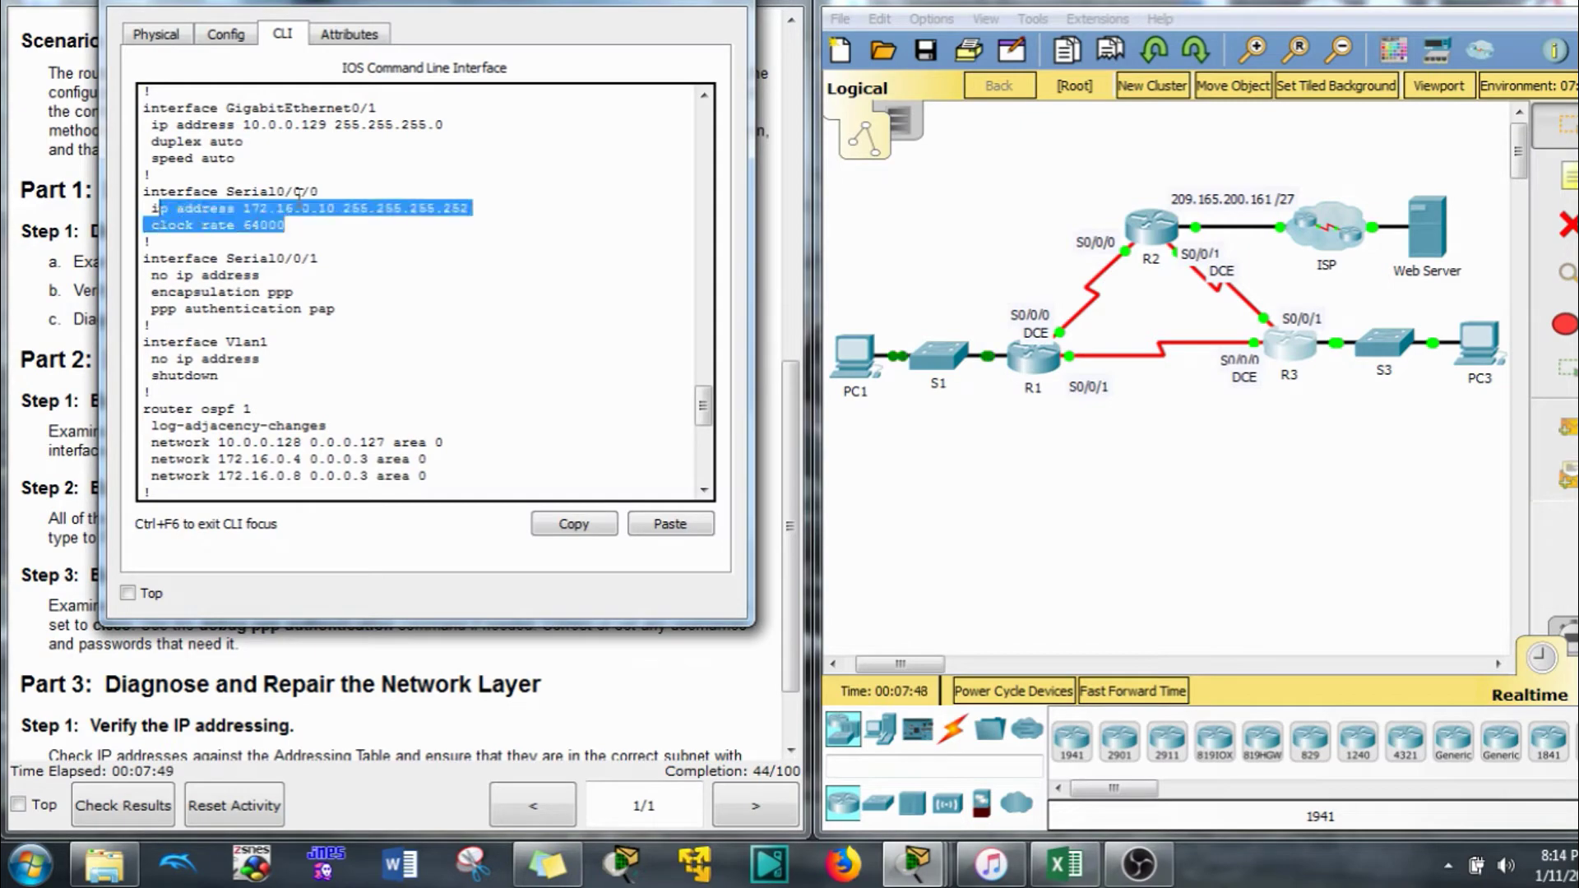
pyautogui.moveTo(556, 6); pyautogui.dragTo(1285, 4)
pyautogui.click(554, 349)
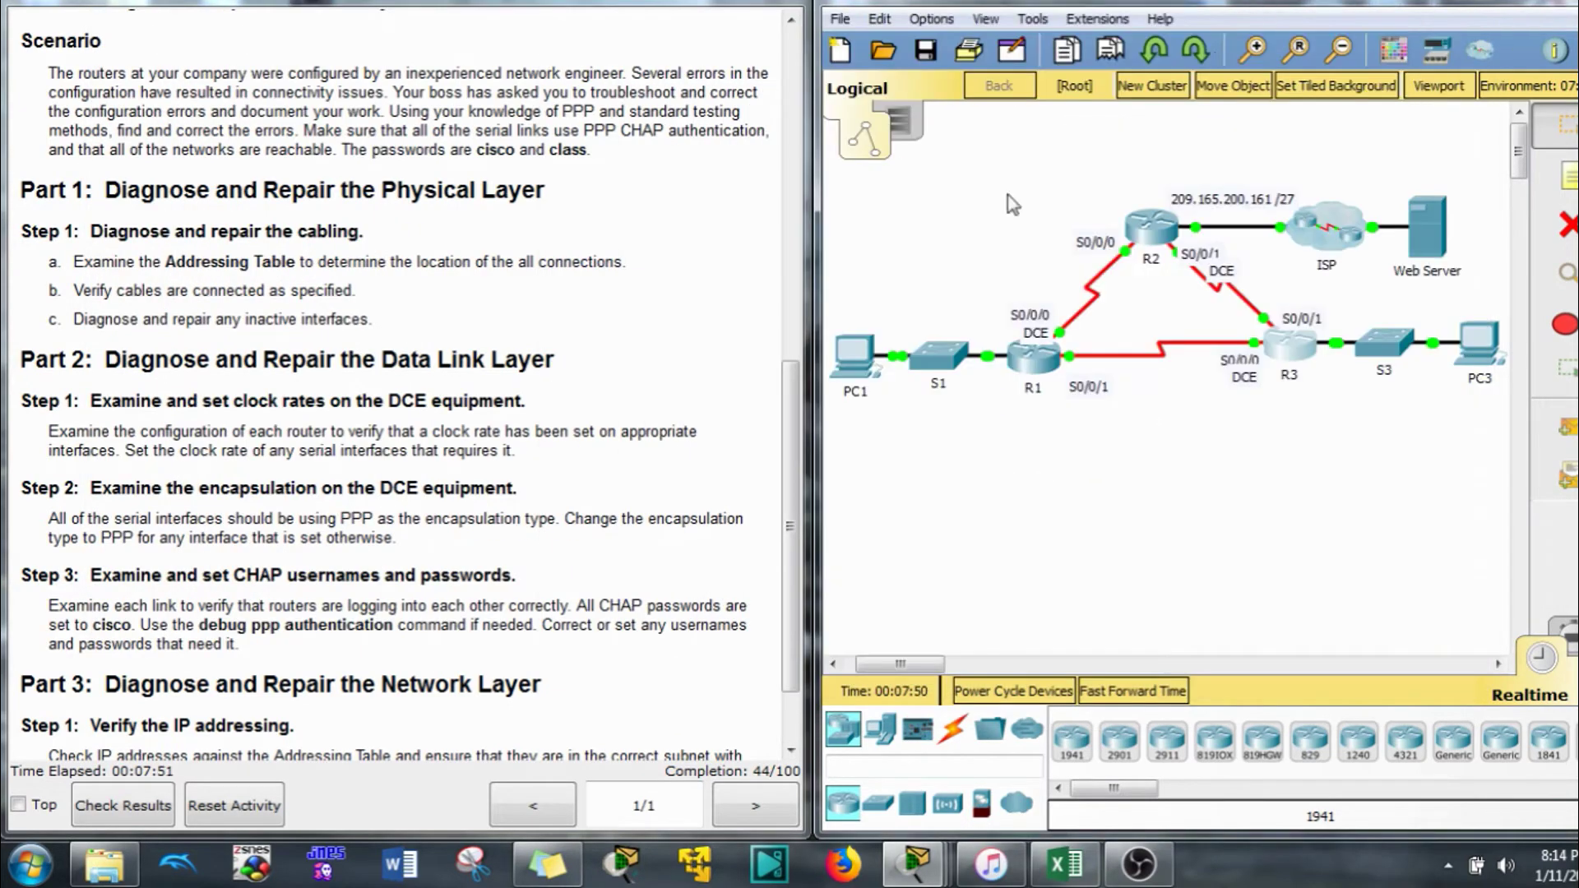
pyautogui.moveTo(441, 431); pyautogui.dragTo(432, 431)
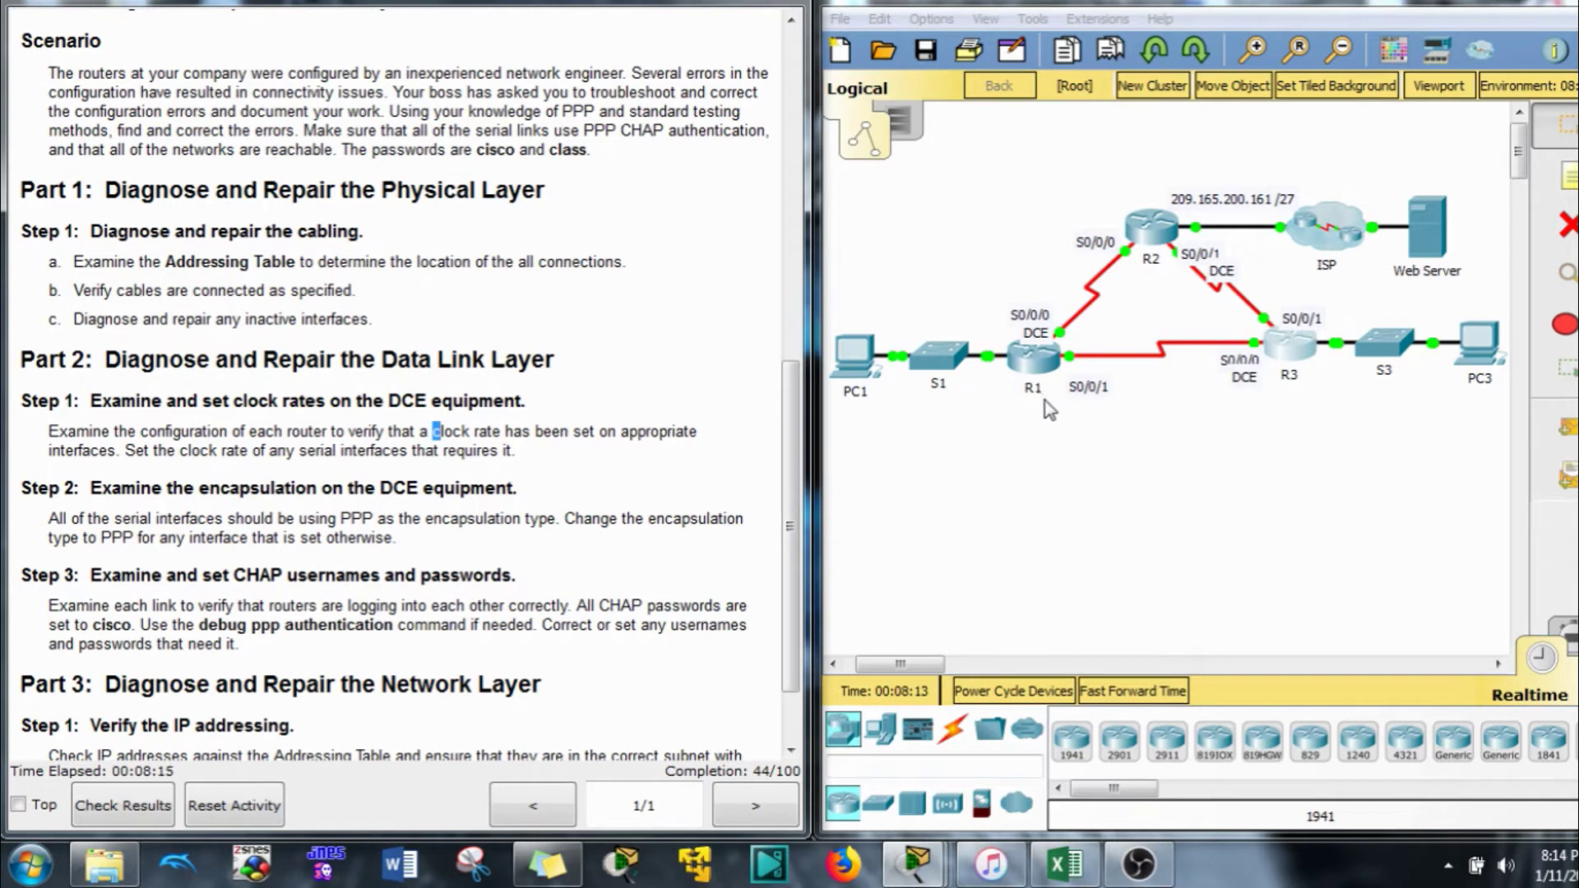
pyautogui.click(1060, 366)
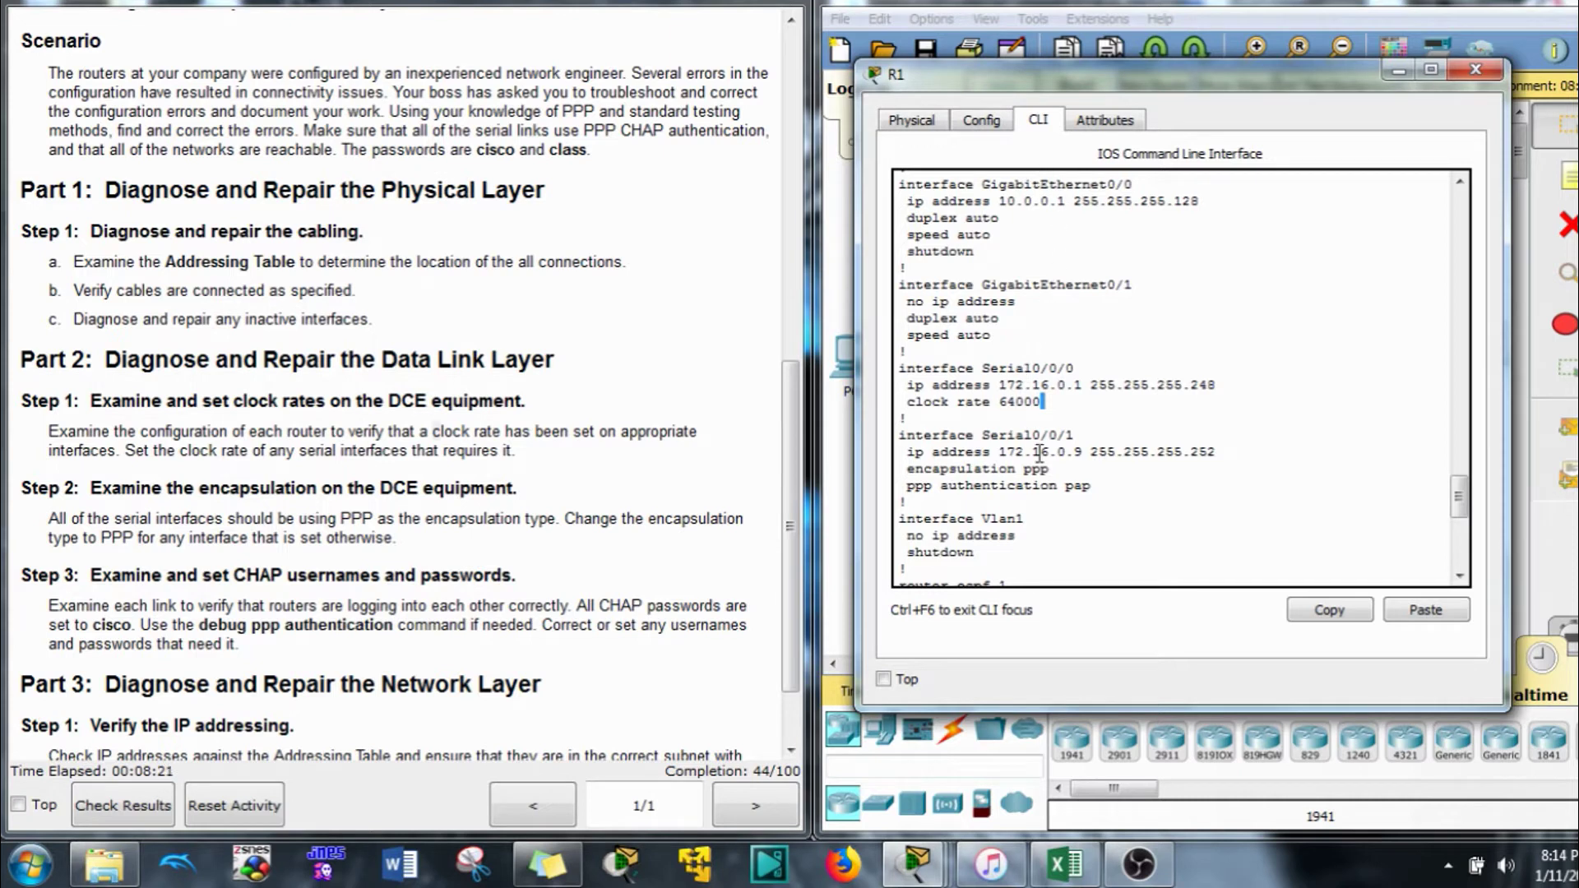
# Review R1's Serial0/0/0 and Serial0/0/1 lines in the running configuration
pyautogui.moveTo(1042, 403); pyautogui.dragTo(898, 378)
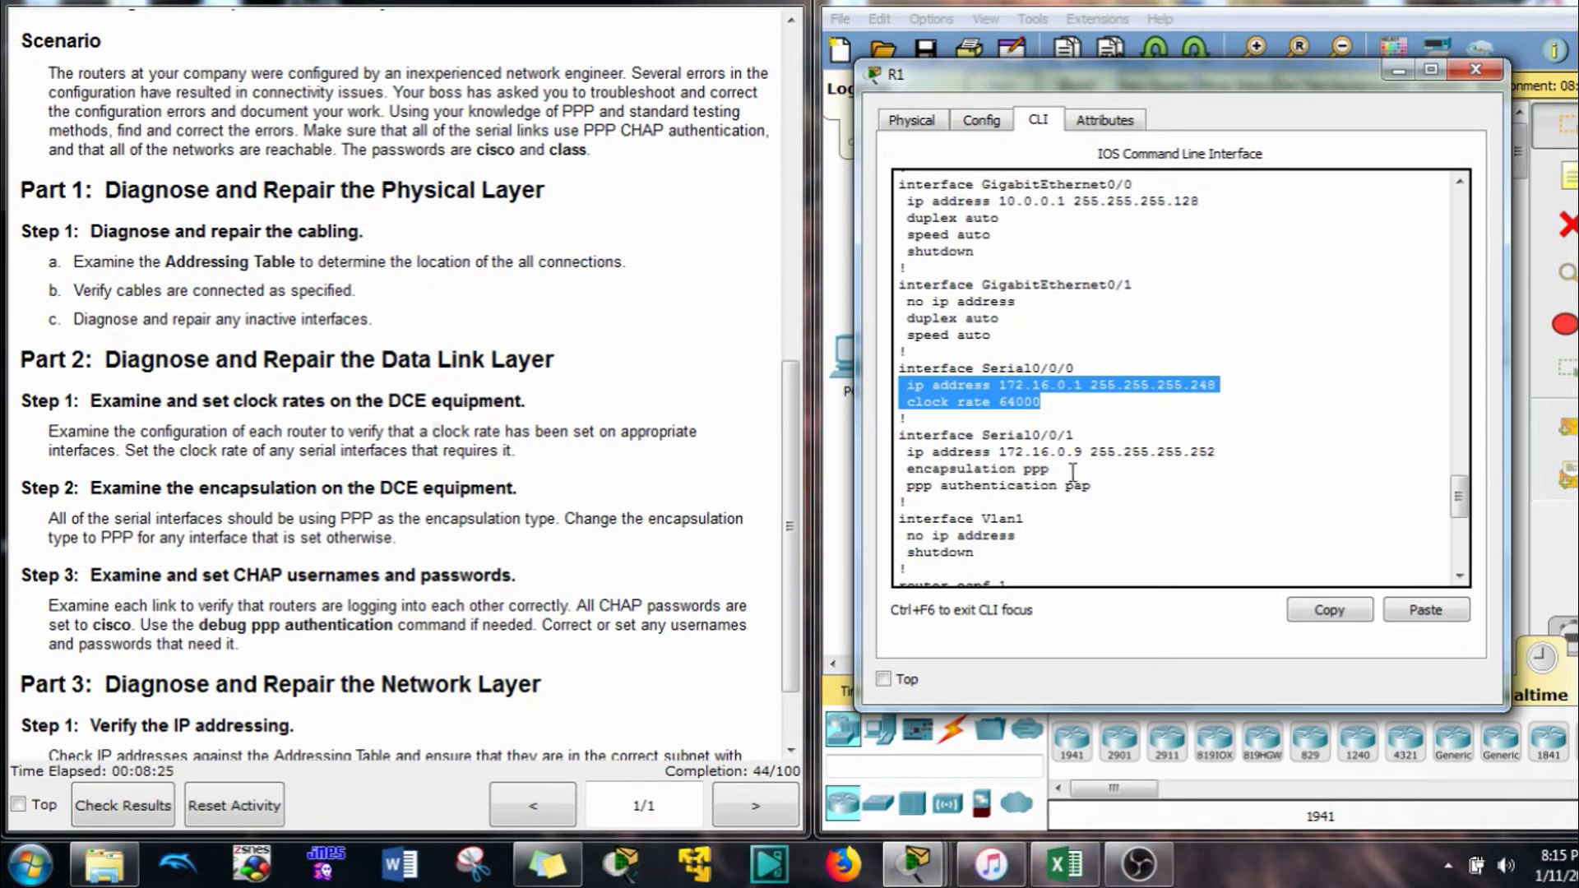
pyautogui.click(1065, 474)
pyautogui.moveTo(1065, 474); pyautogui.dragTo(906, 473)
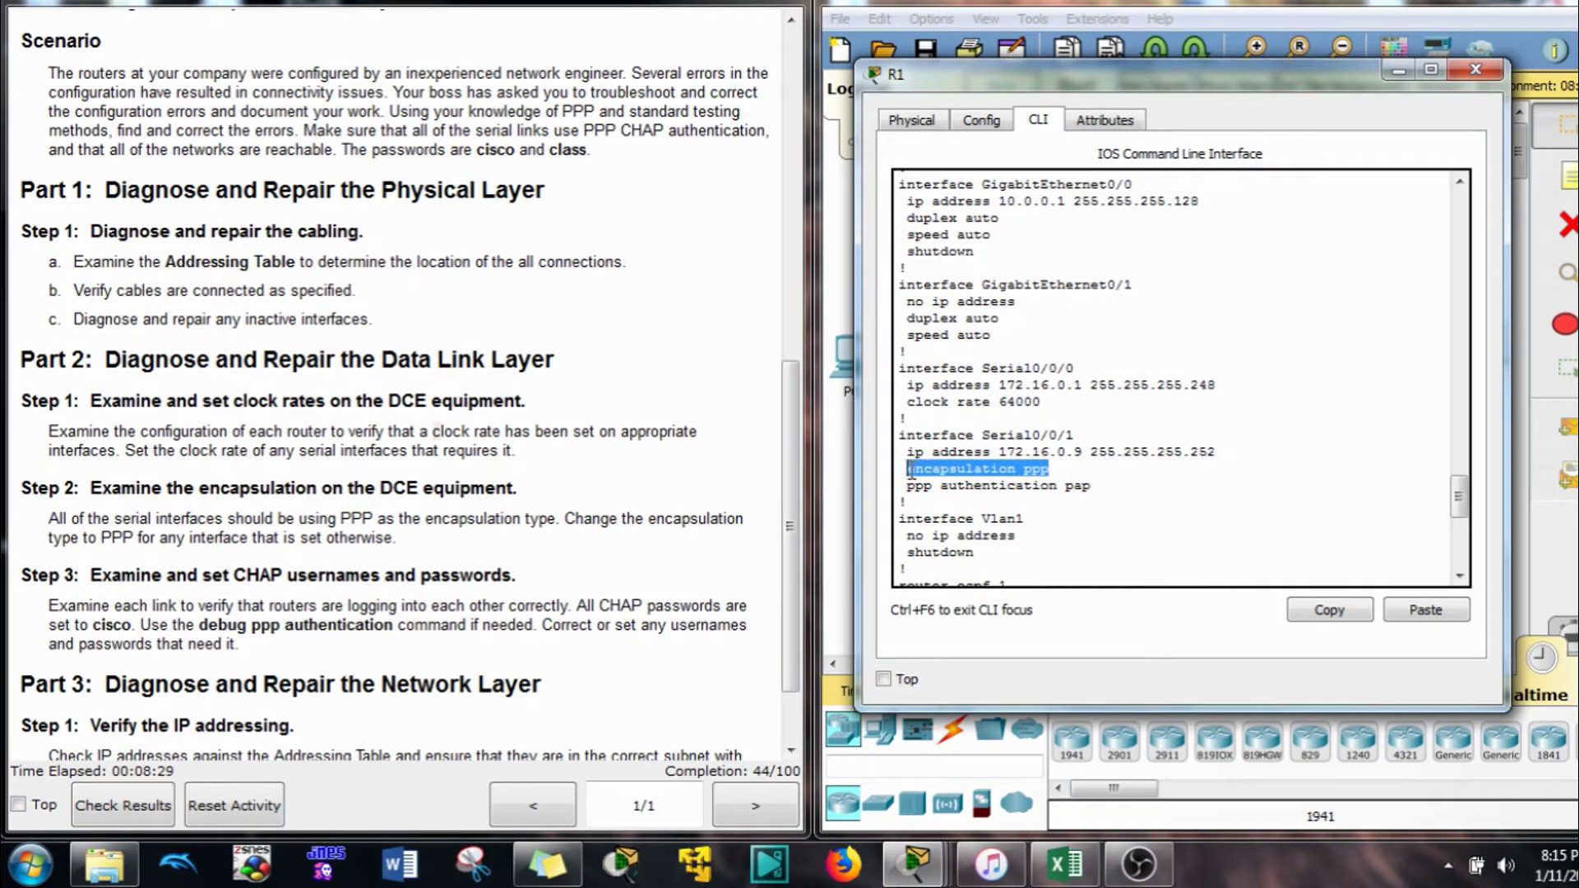
pyautogui.moveTo(1042, 403); pyautogui.dragTo(896, 364)
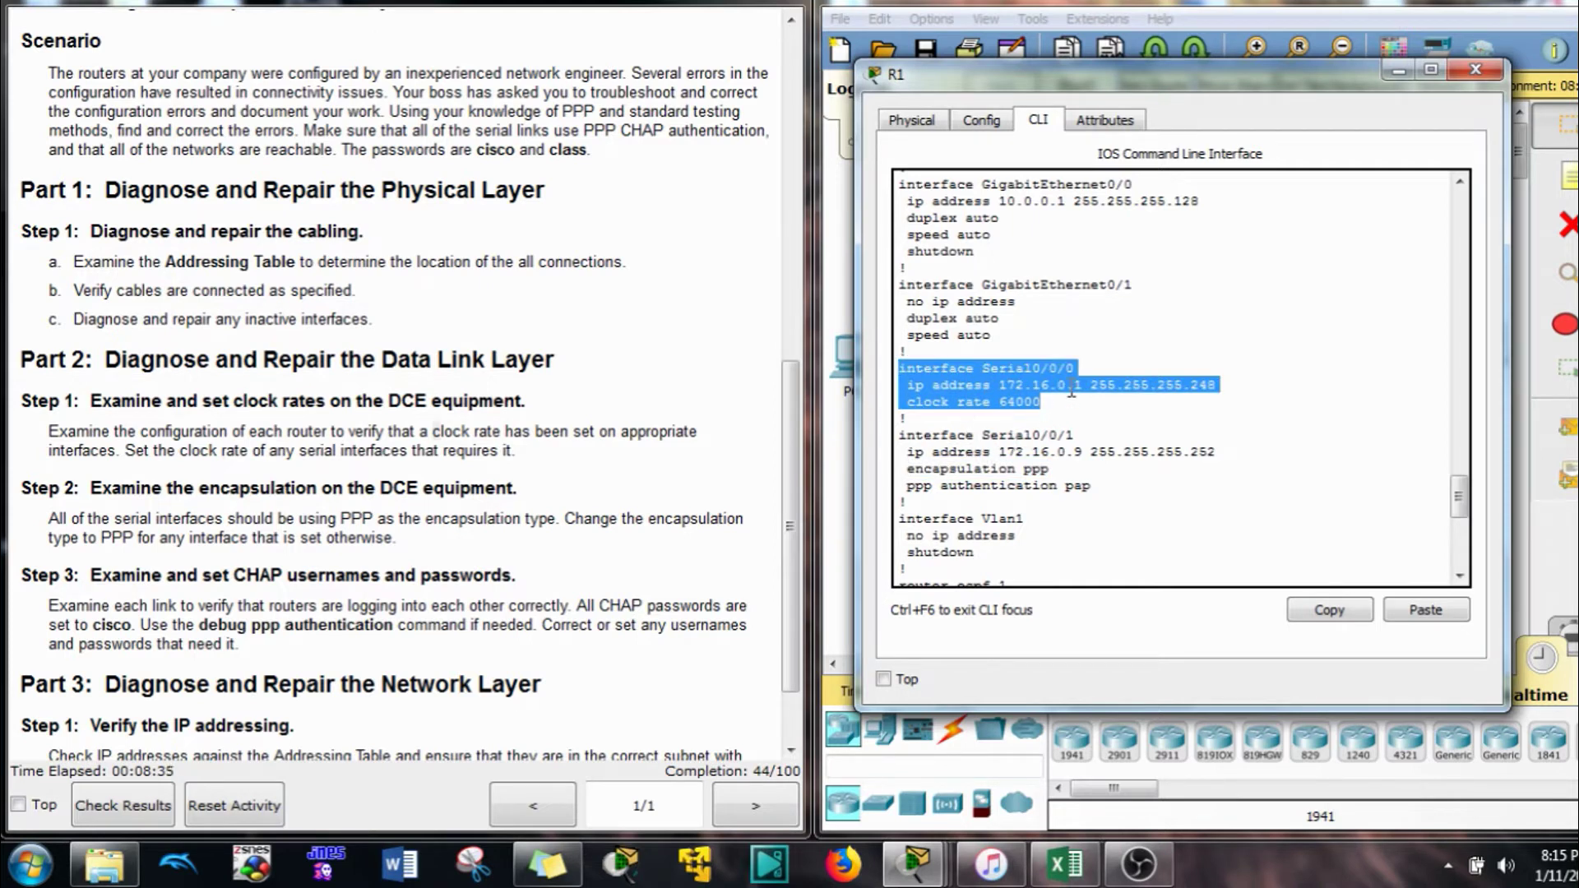
pyautogui.moveTo(1084, 364); pyautogui.dragTo(897, 367)
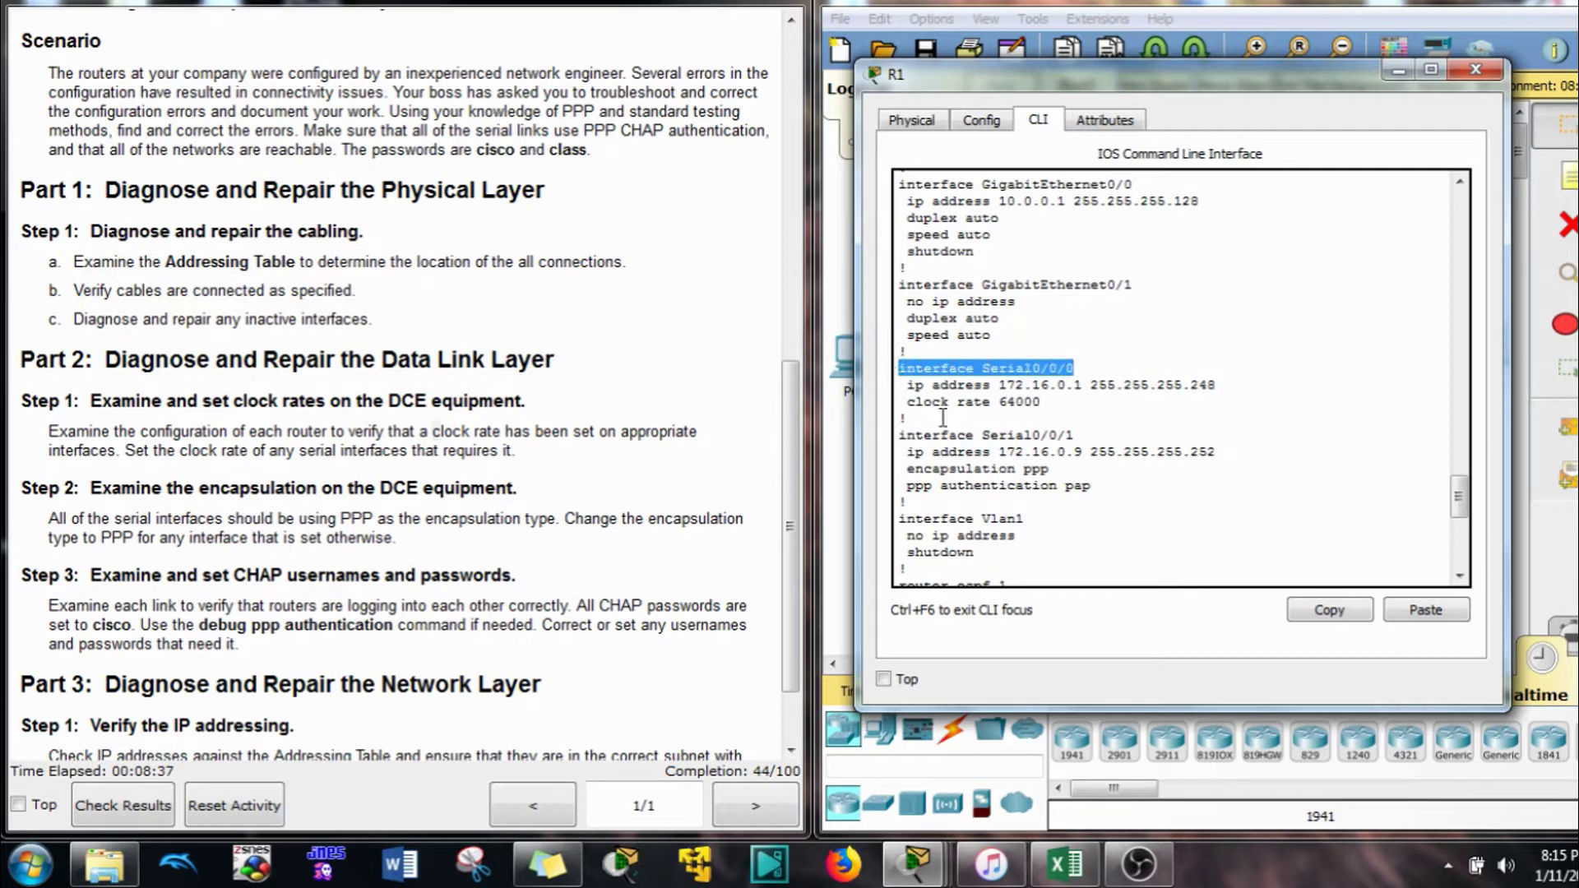
pyautogui.click(1047, 493)
pyautogui.scroll(-1, 1082, 475)
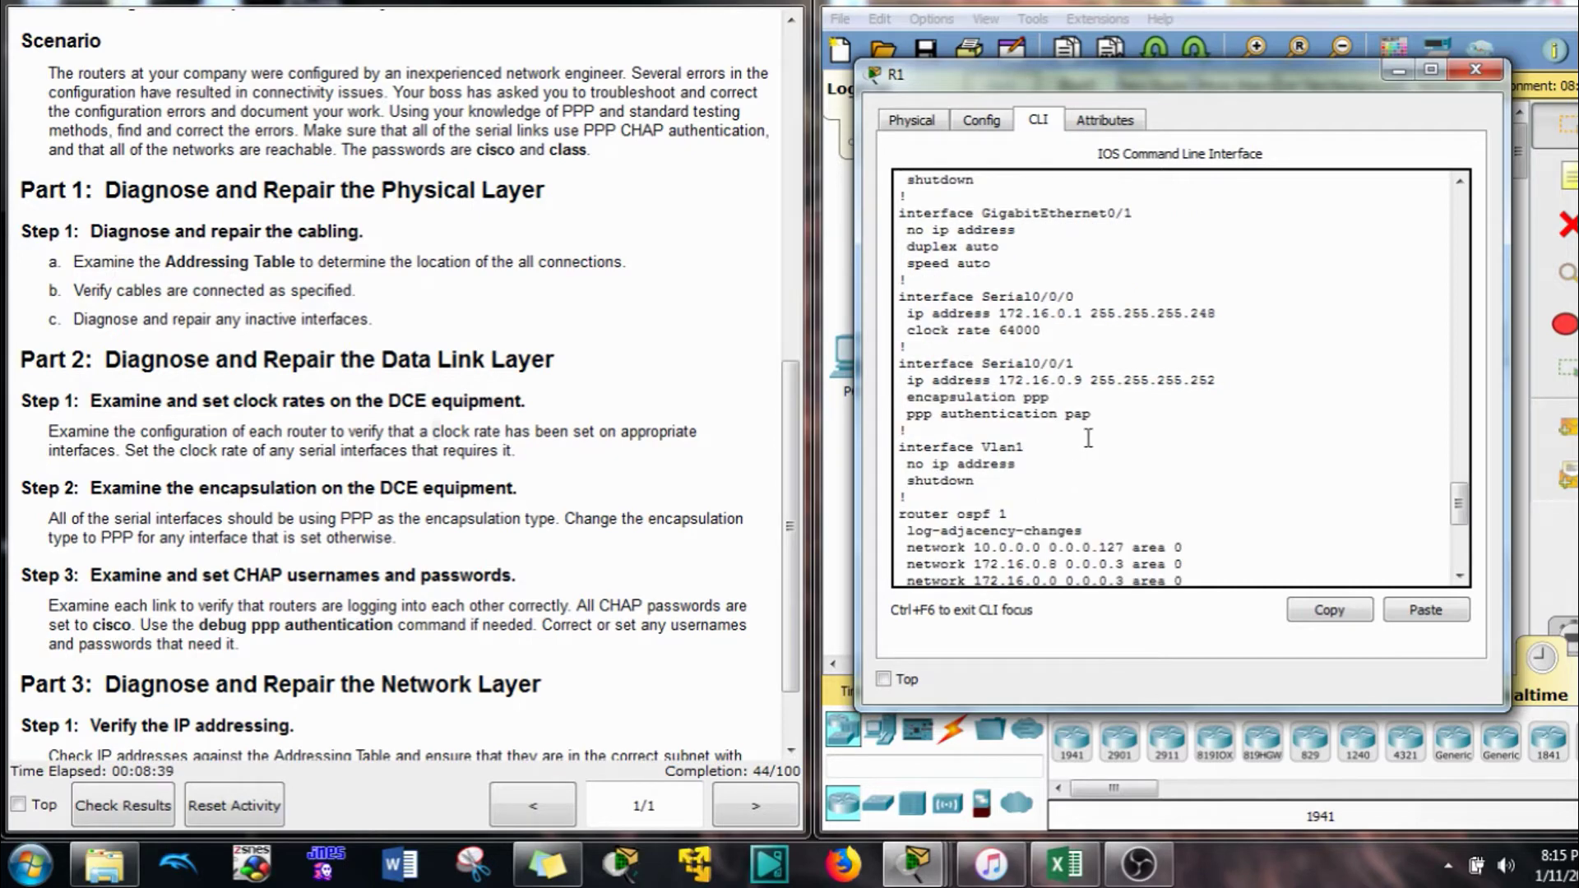
pyautogui.scroll(-8, 1088, 438)
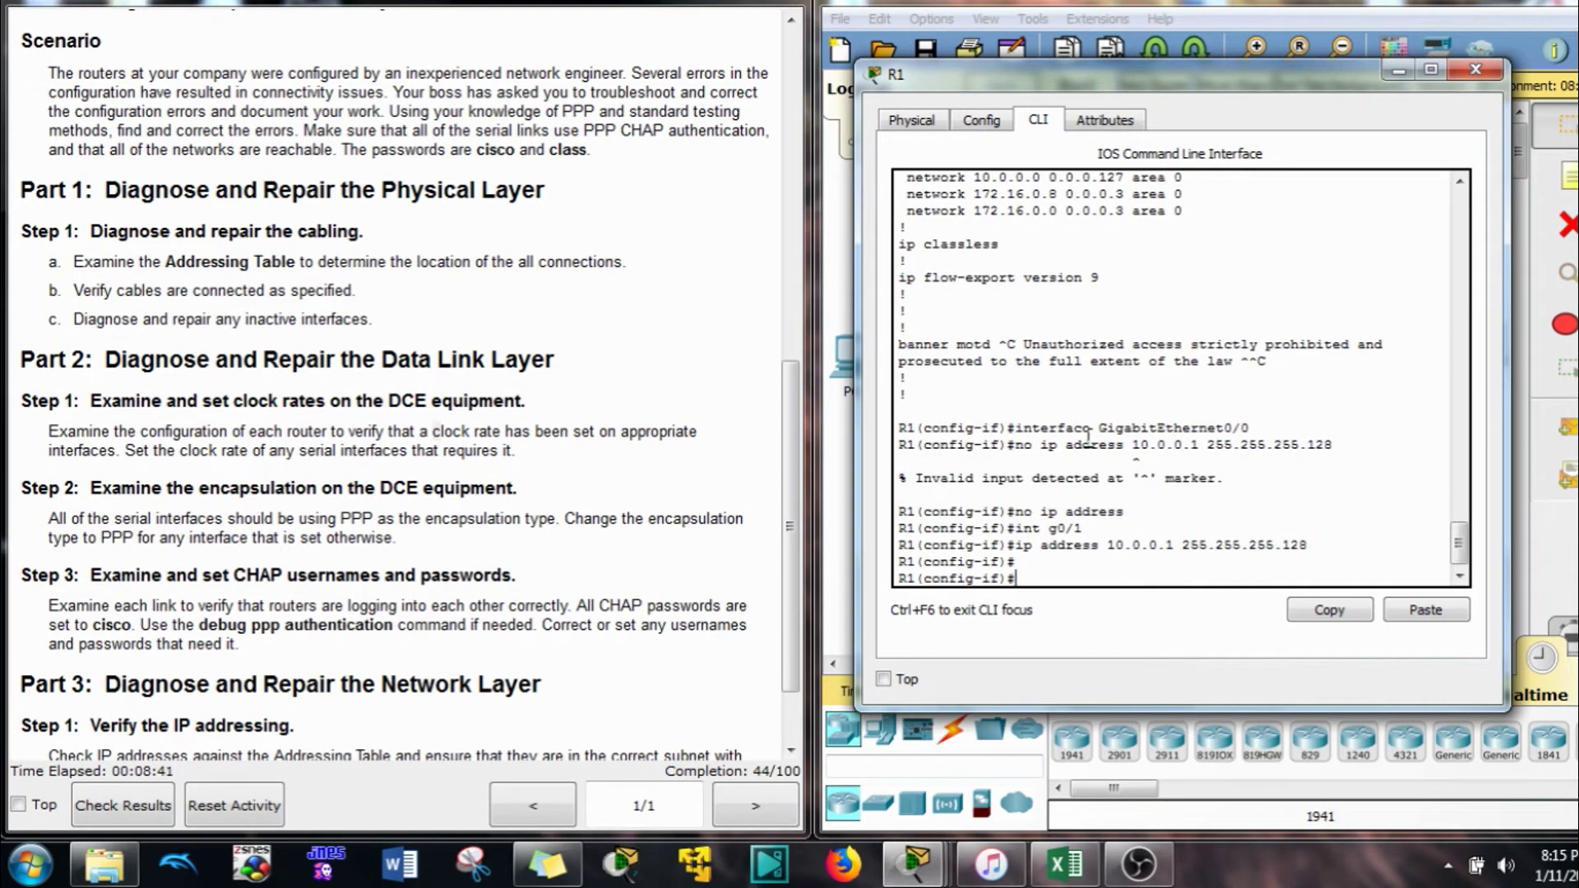
# Enter interface Serial0/0/0, then exit back to the R1# privileged prompt
pyautogui.write('int s0/0/0')
pyautogui.press('Return')
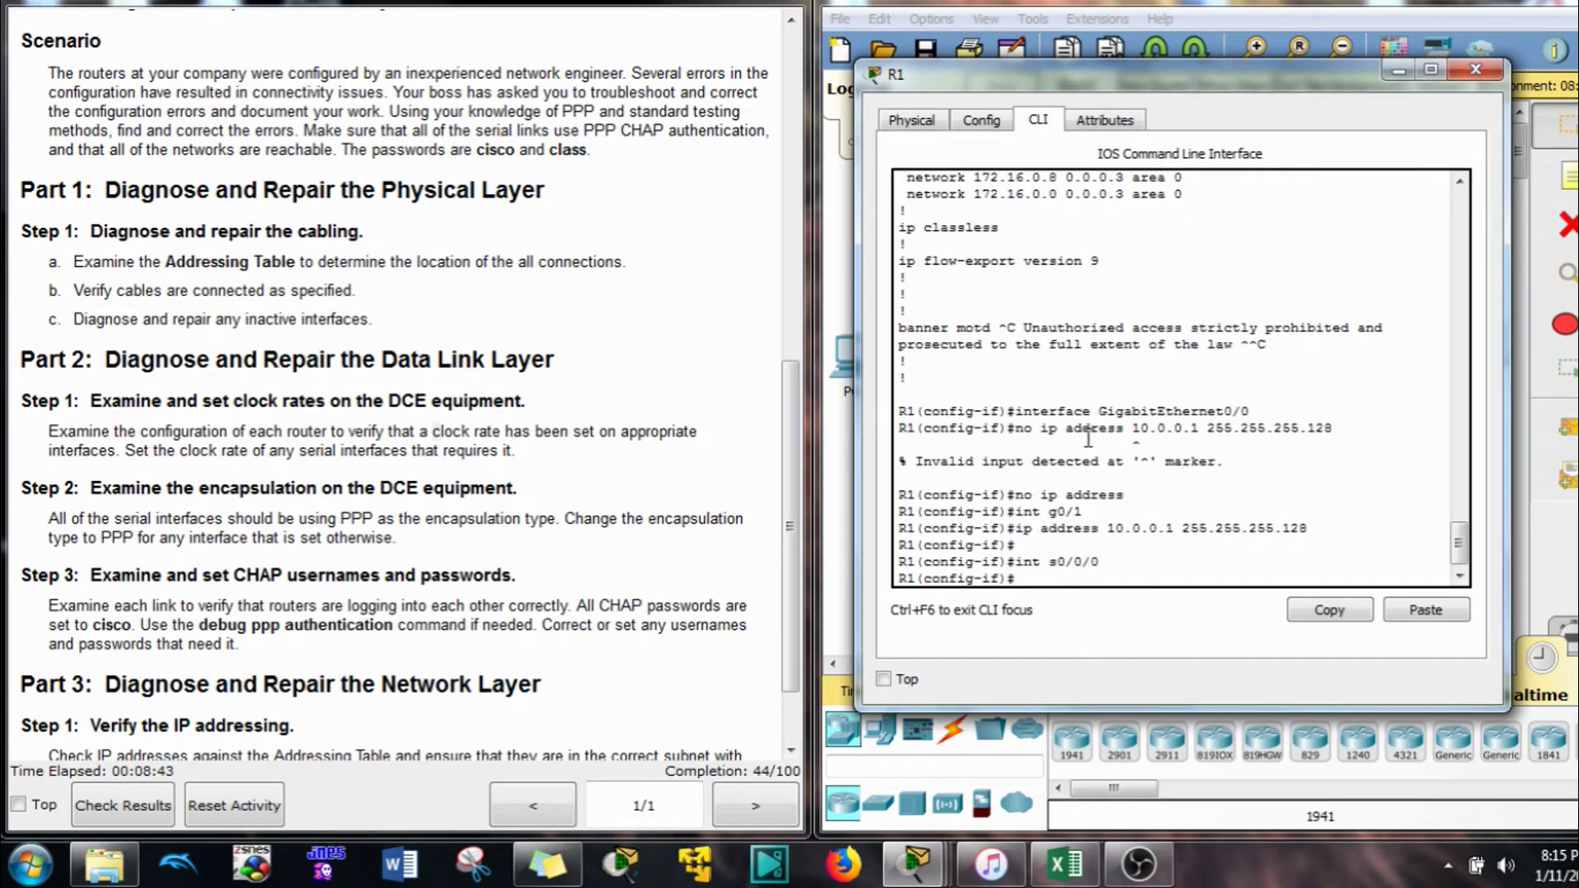
pyautogui.write('exit')
pyautogui.press('Return')
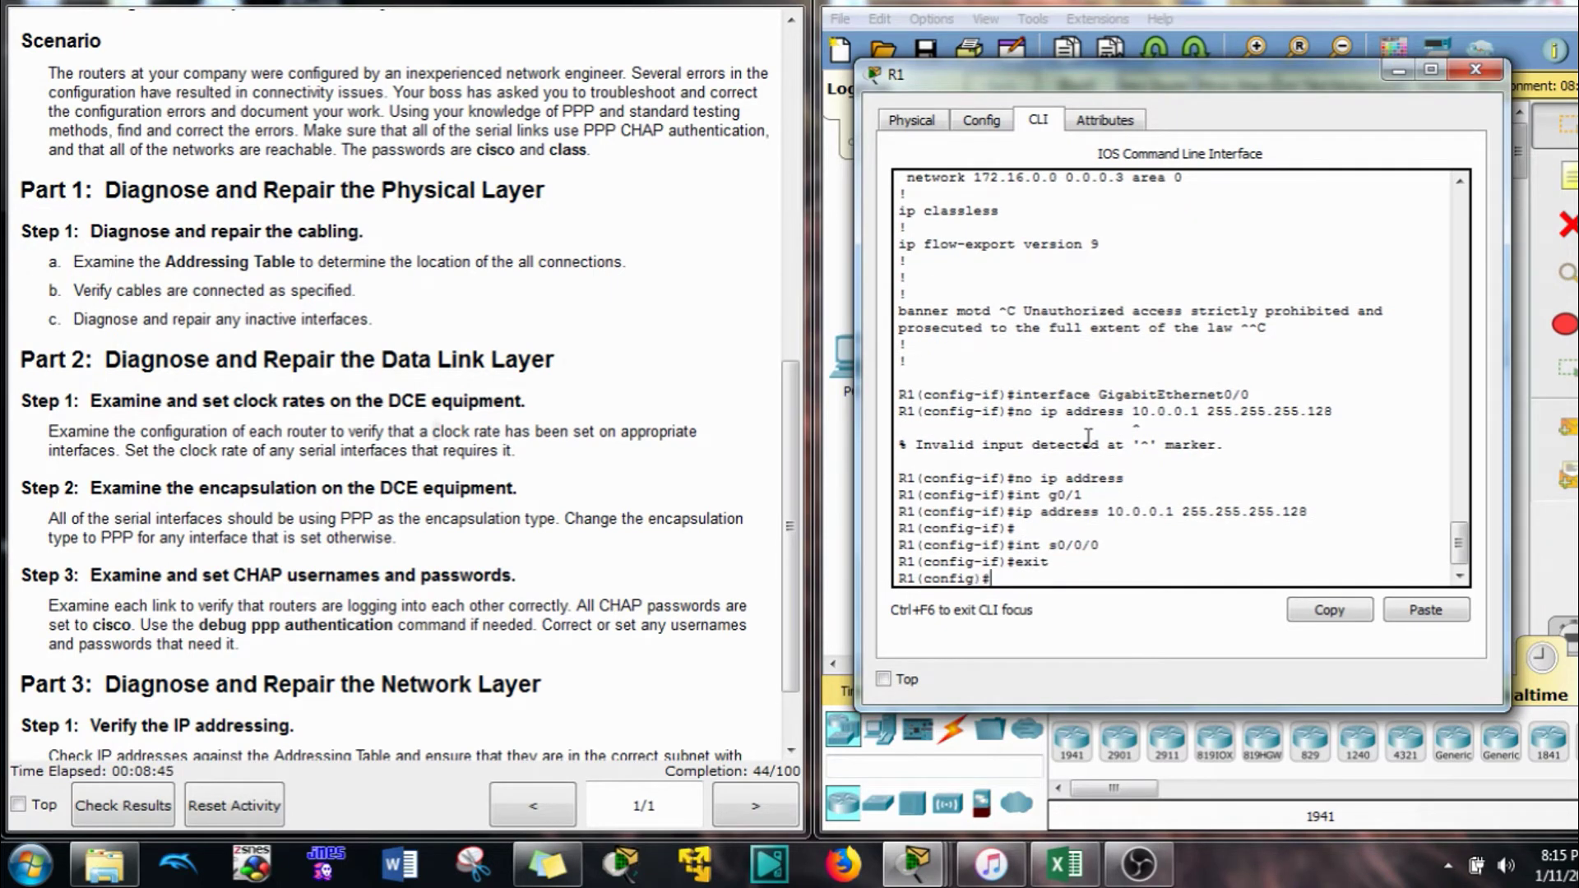
pyautogui.write('exit')
pyautogui.press('Return')
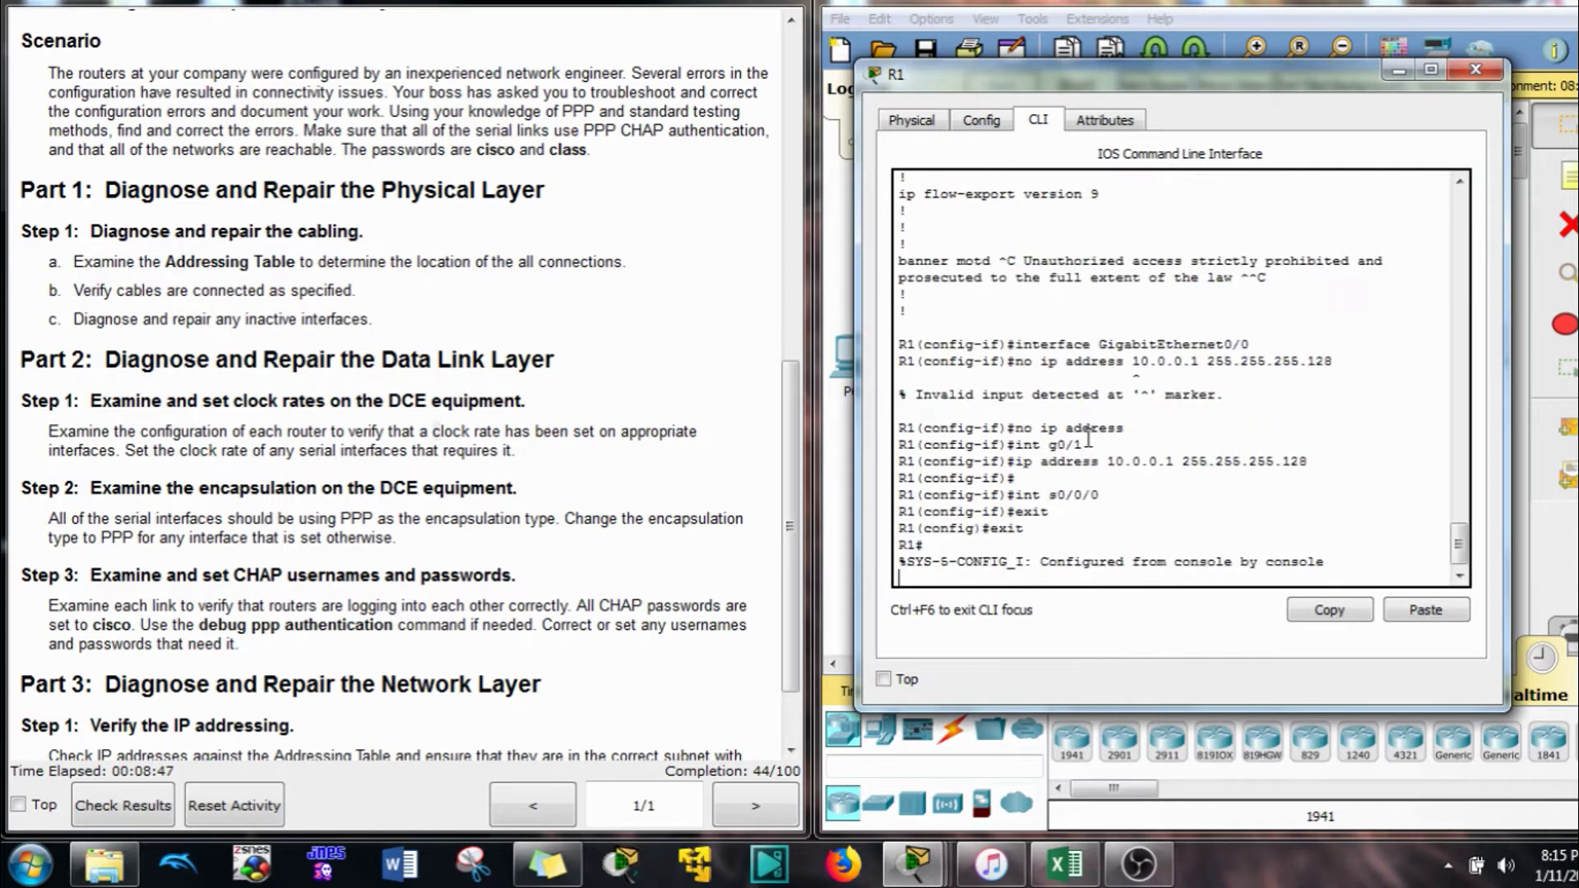
pyautogui.press('Return')
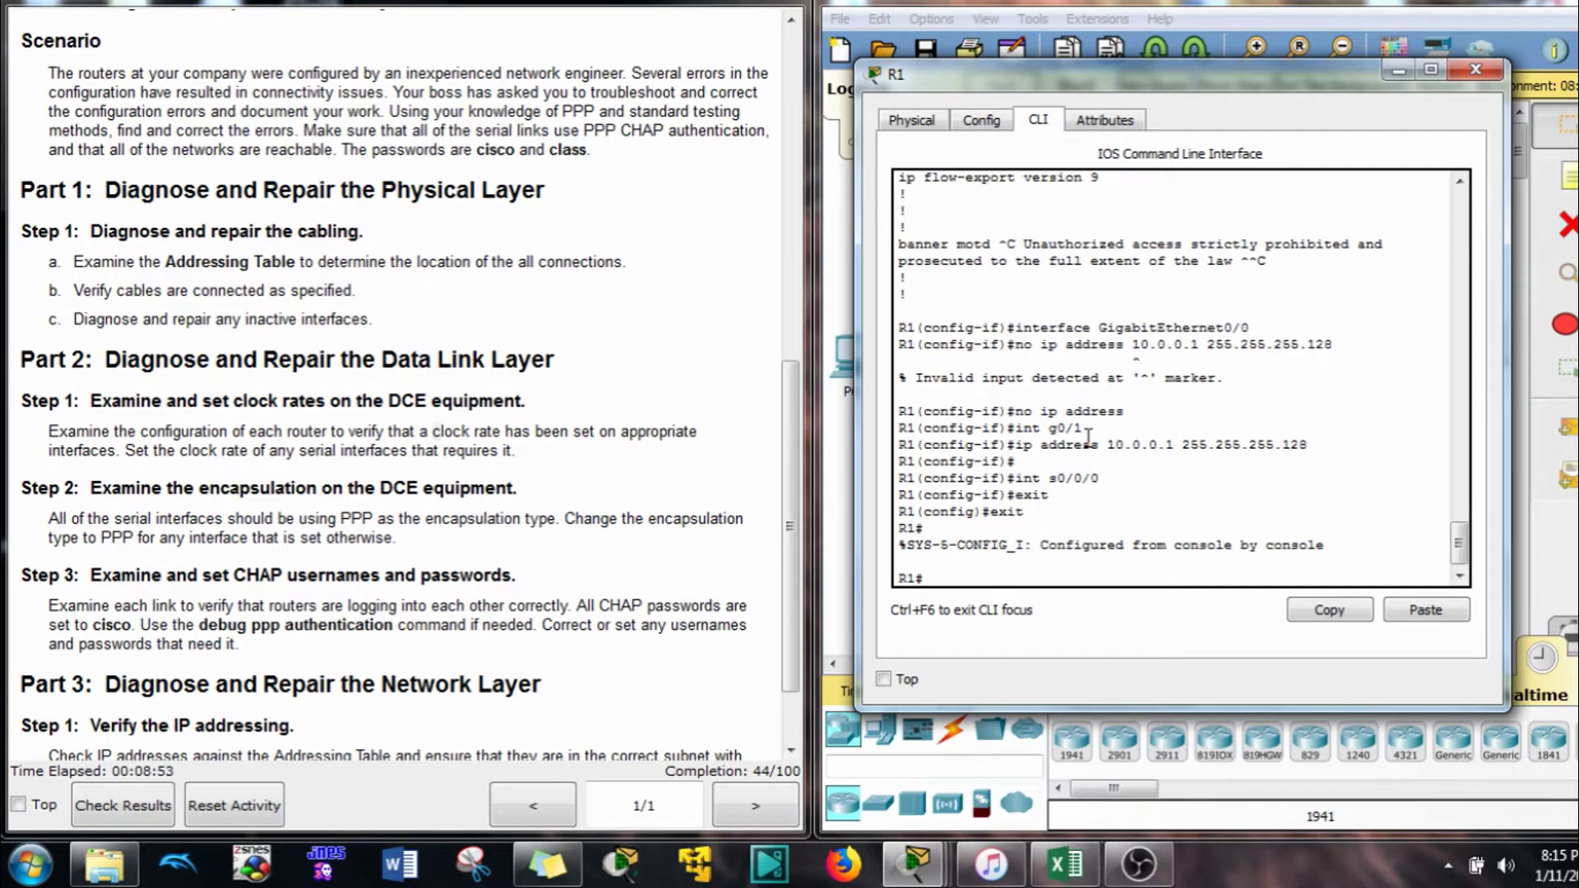
# Run 'show interfaces s0/0/0' on R1, confirming it uses HDLC encapsulation
pyautogui.write('show inter')
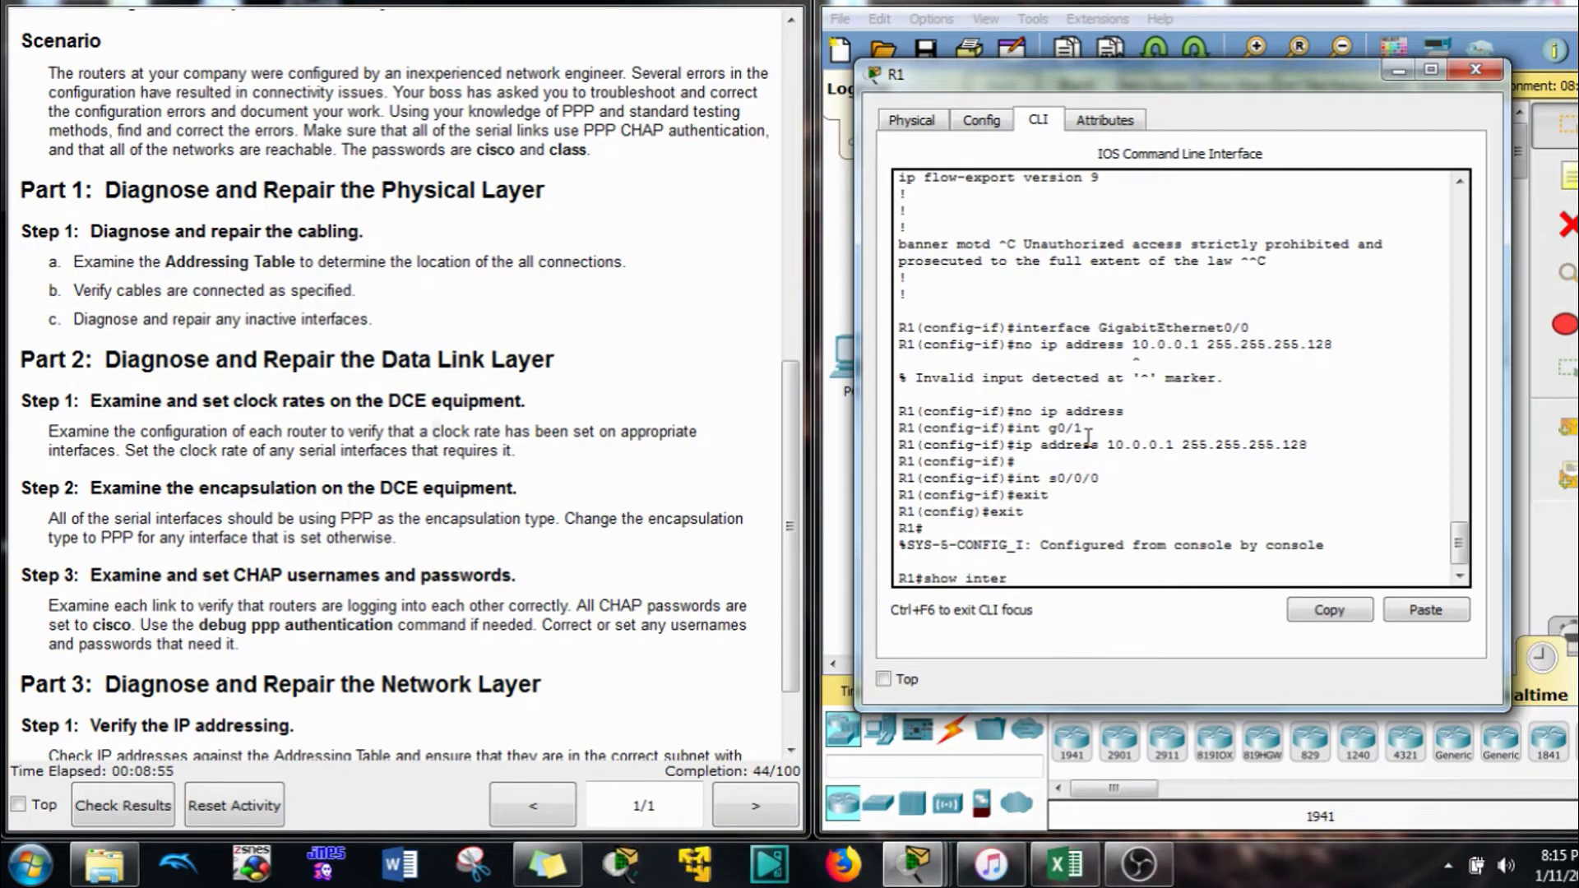
pyautogui.press('Tab')
pyautogui.write('s0/0/0')
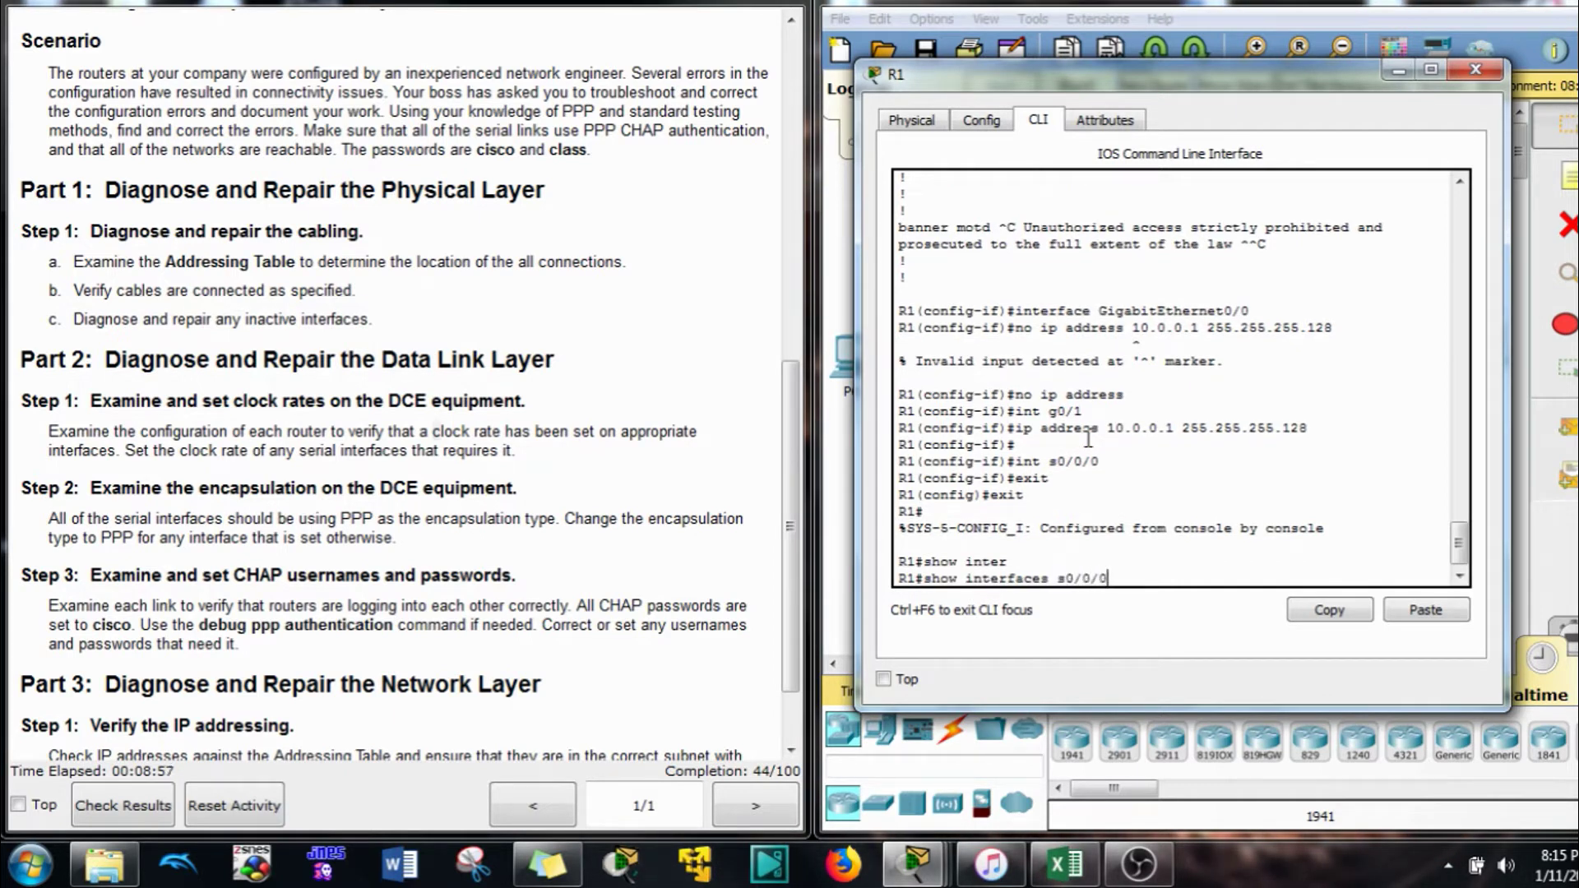
pyautogui.press('Return')
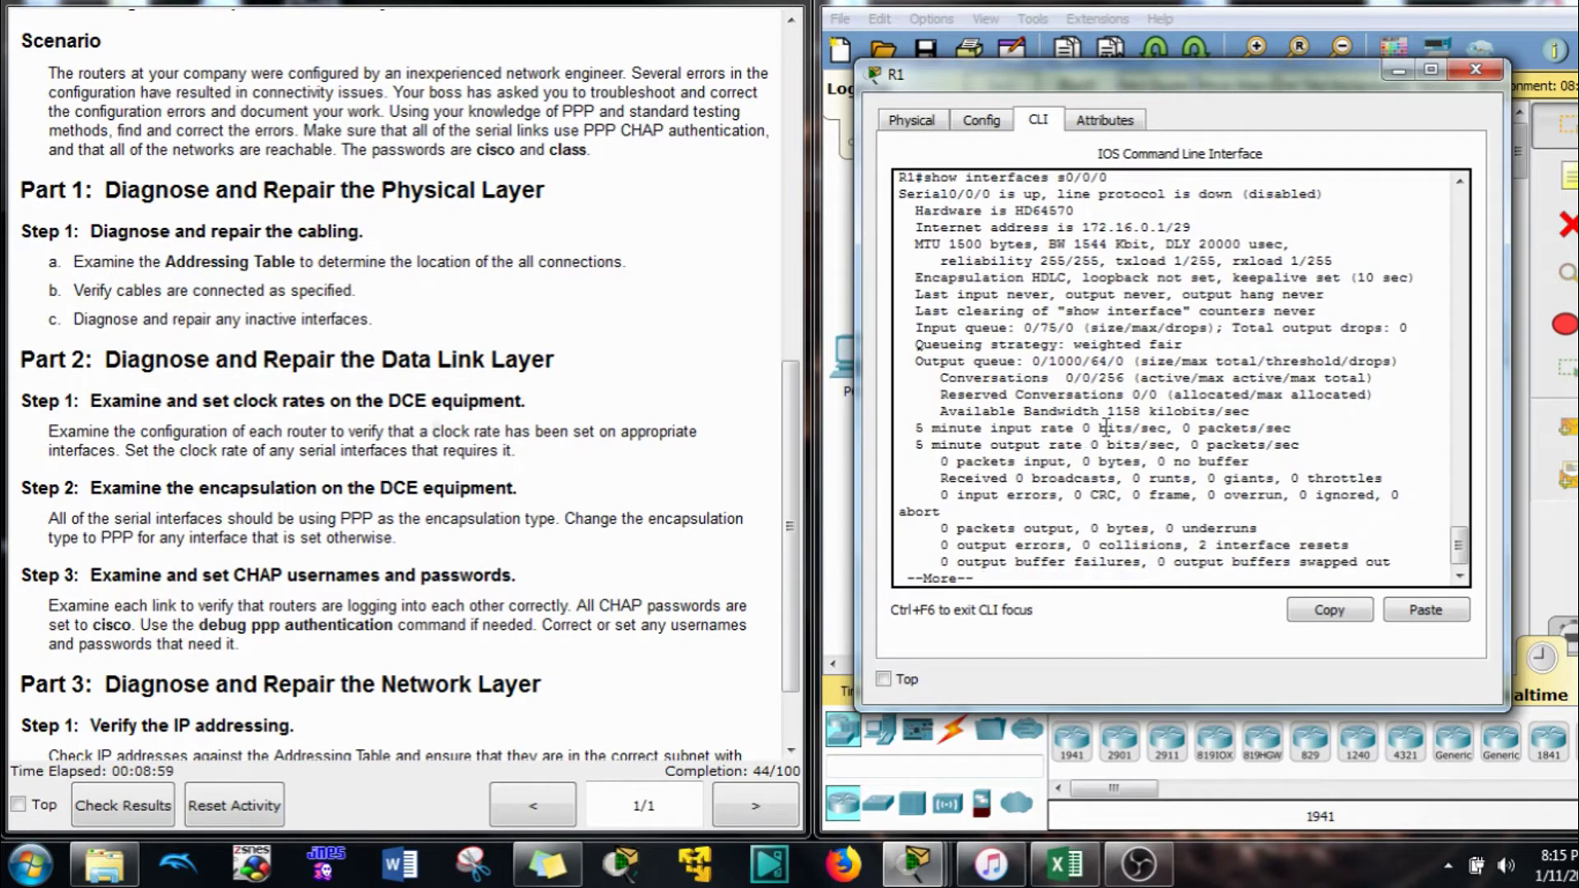
pyautogui.moveTo(914, 278); pyautogui.dragTo(1066, 280)
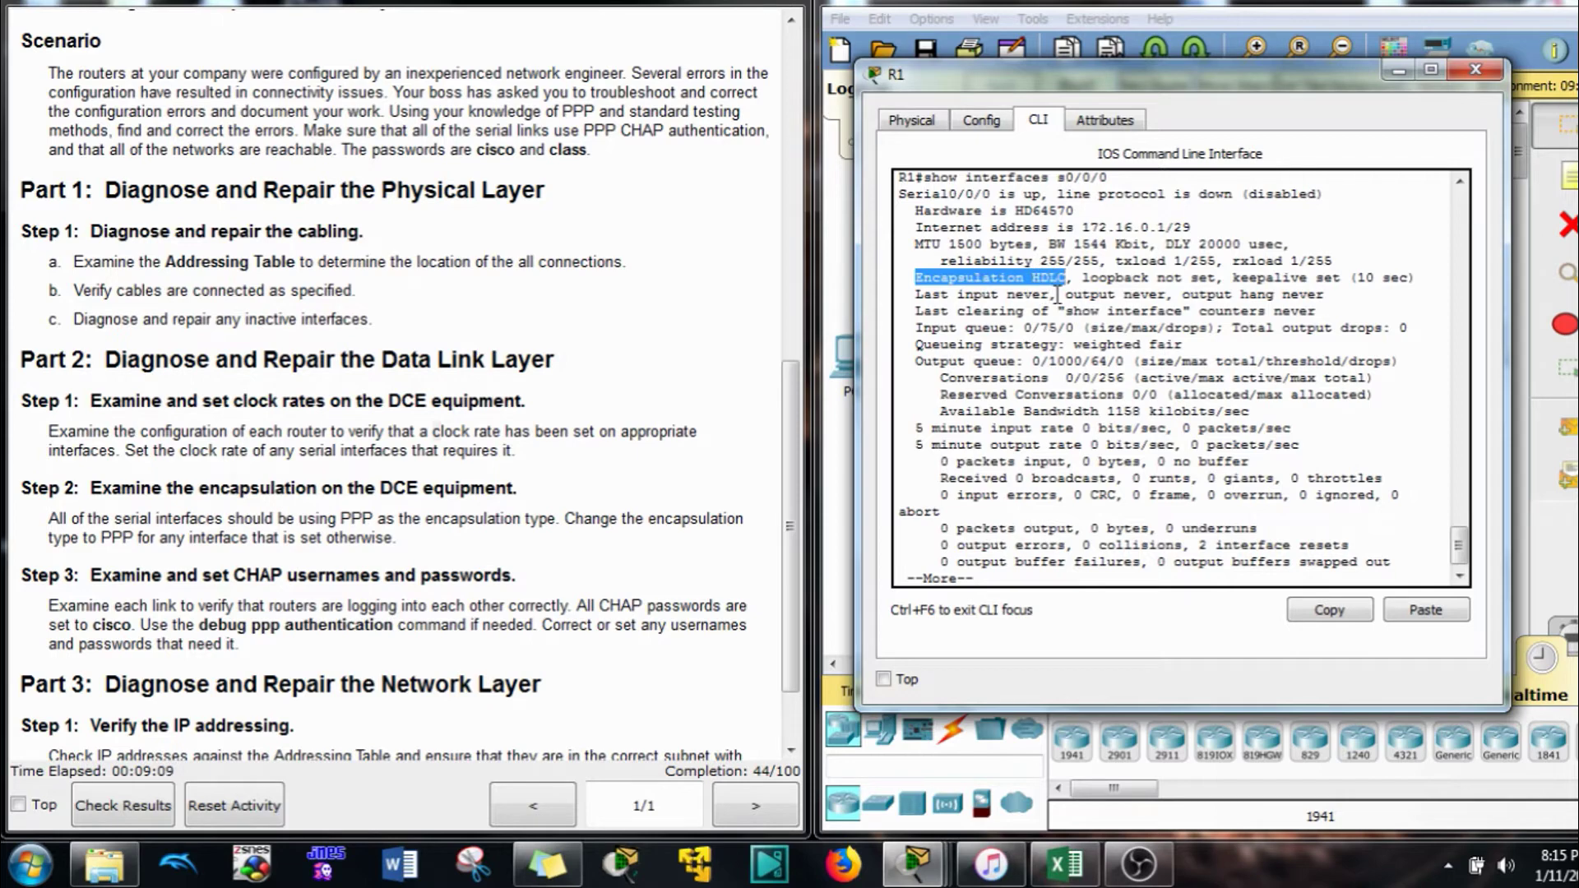
pyautogui.click(1080, 581)
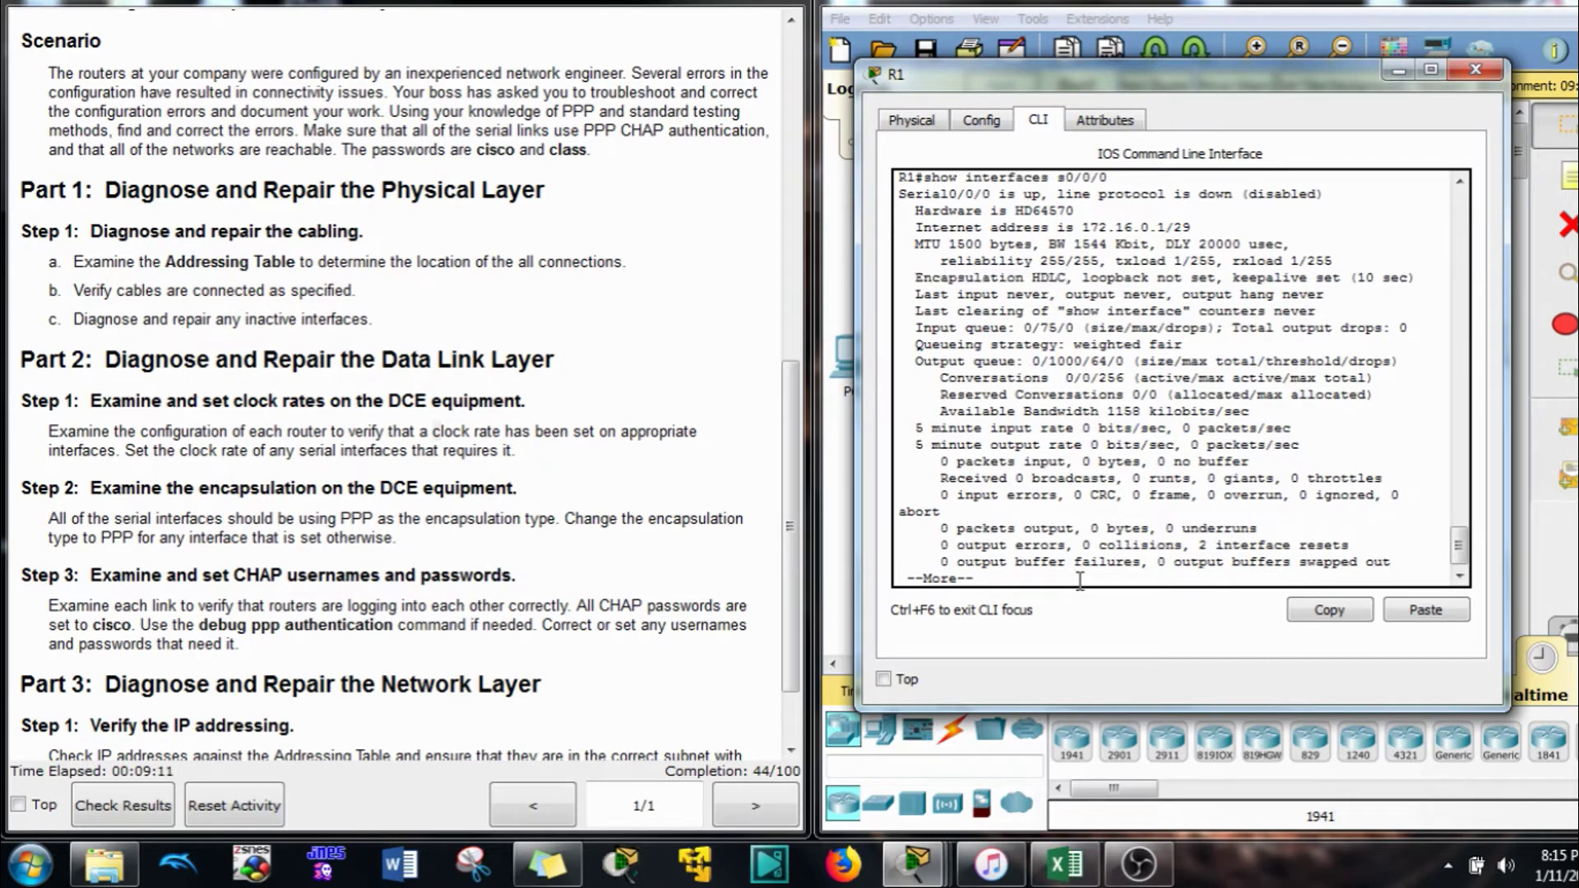
pyautogui.press('space')
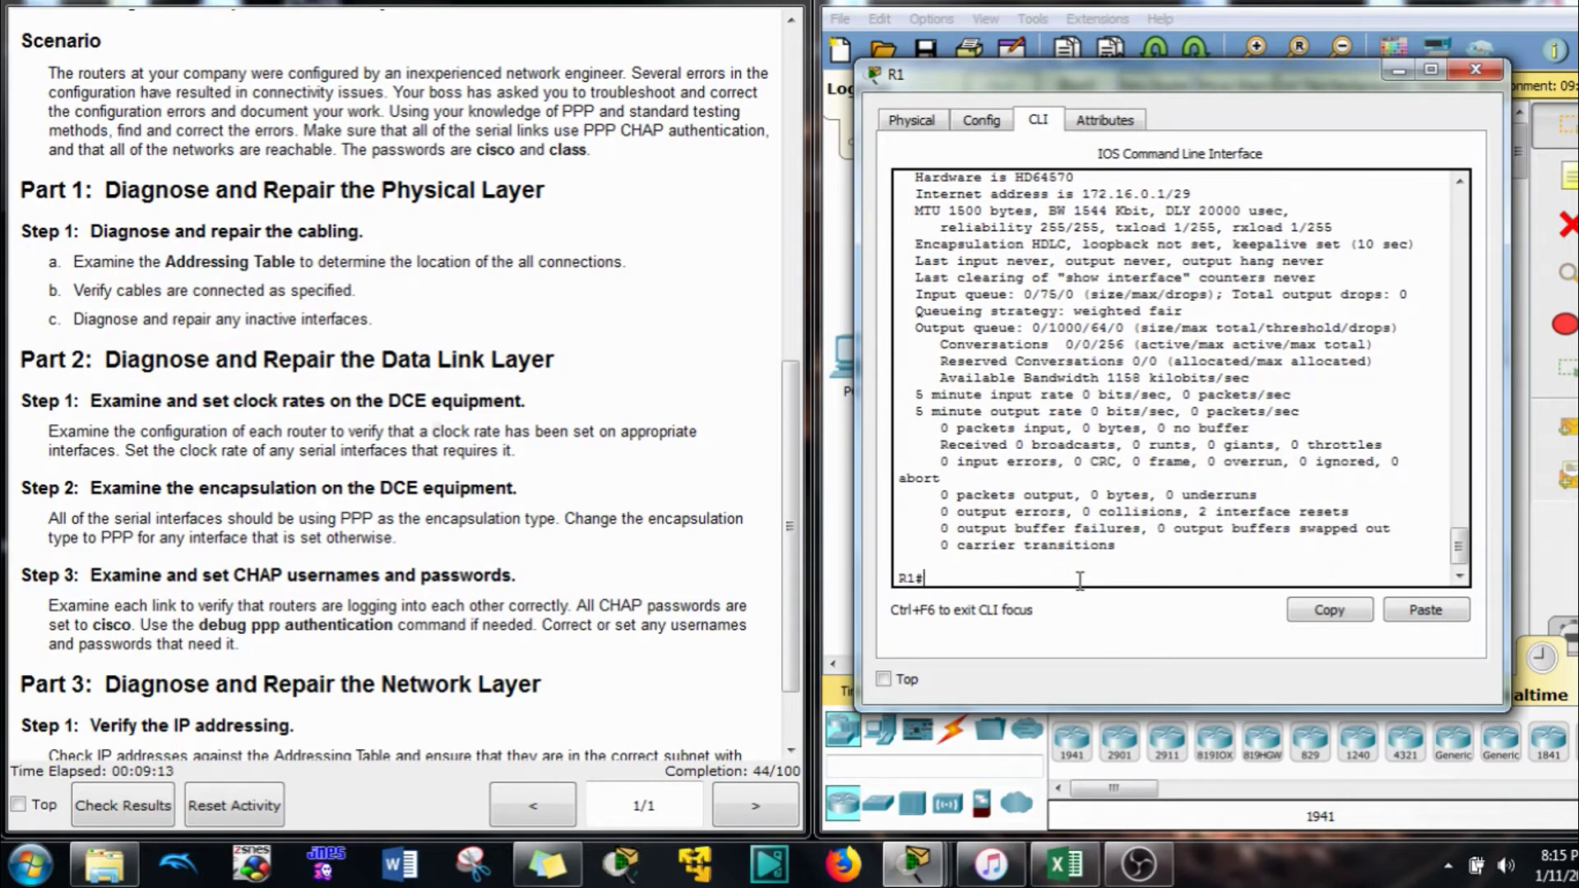
# Set encapsulation ppp on R1's Serial0/0/0 via conf t
pyautogui.write('oncf t')
pyautogui.press('Return')
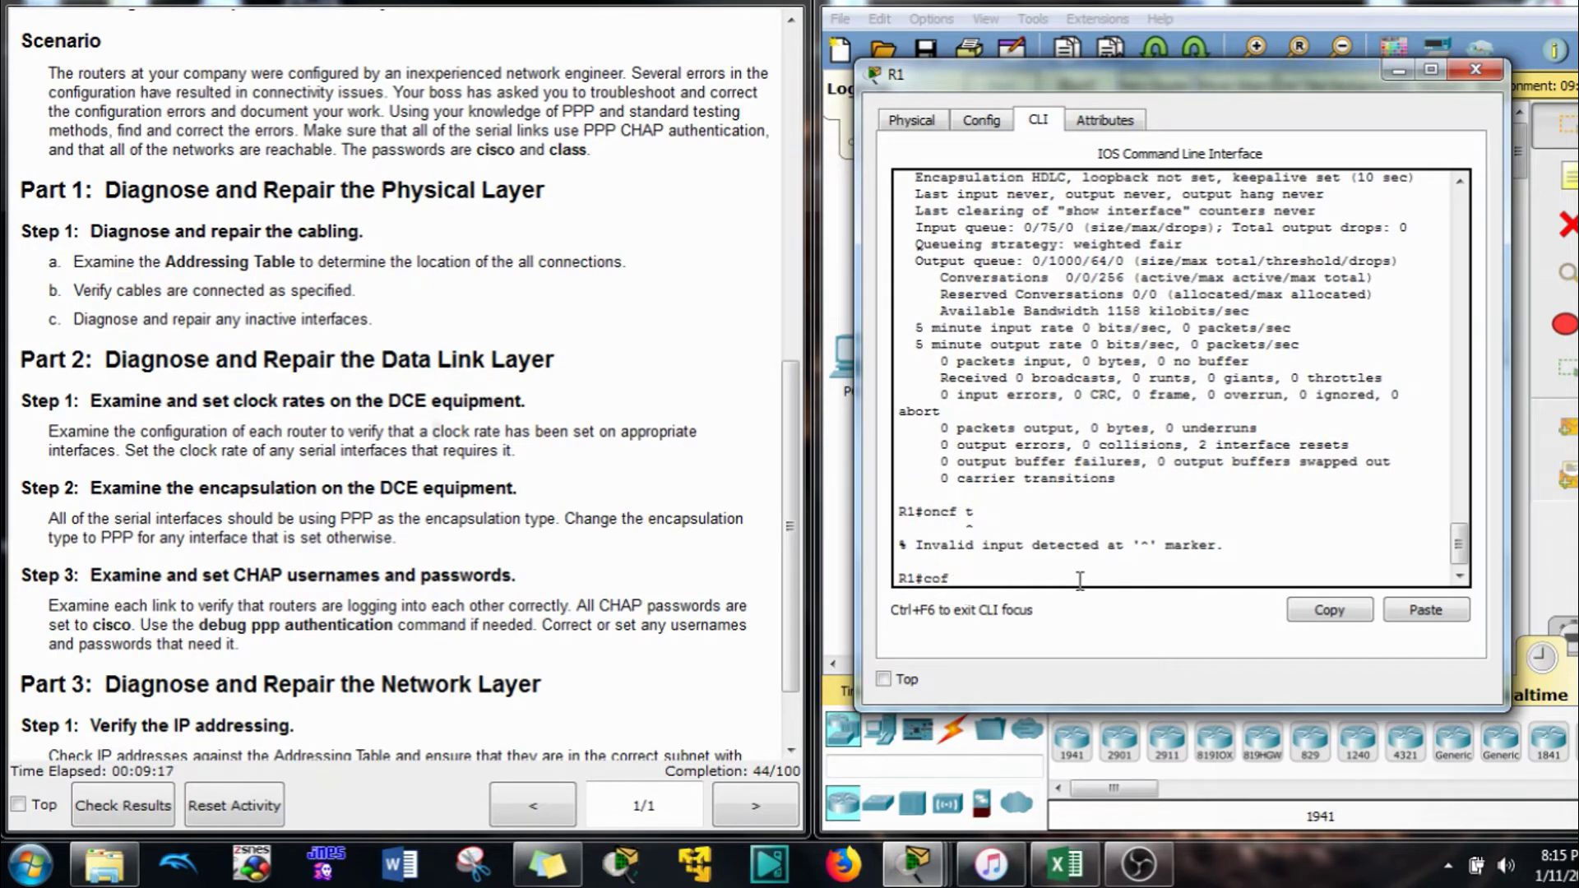
pyautogui.write('conf t')
pyautogui.press('Return')
pyautogui.write('int s0/')
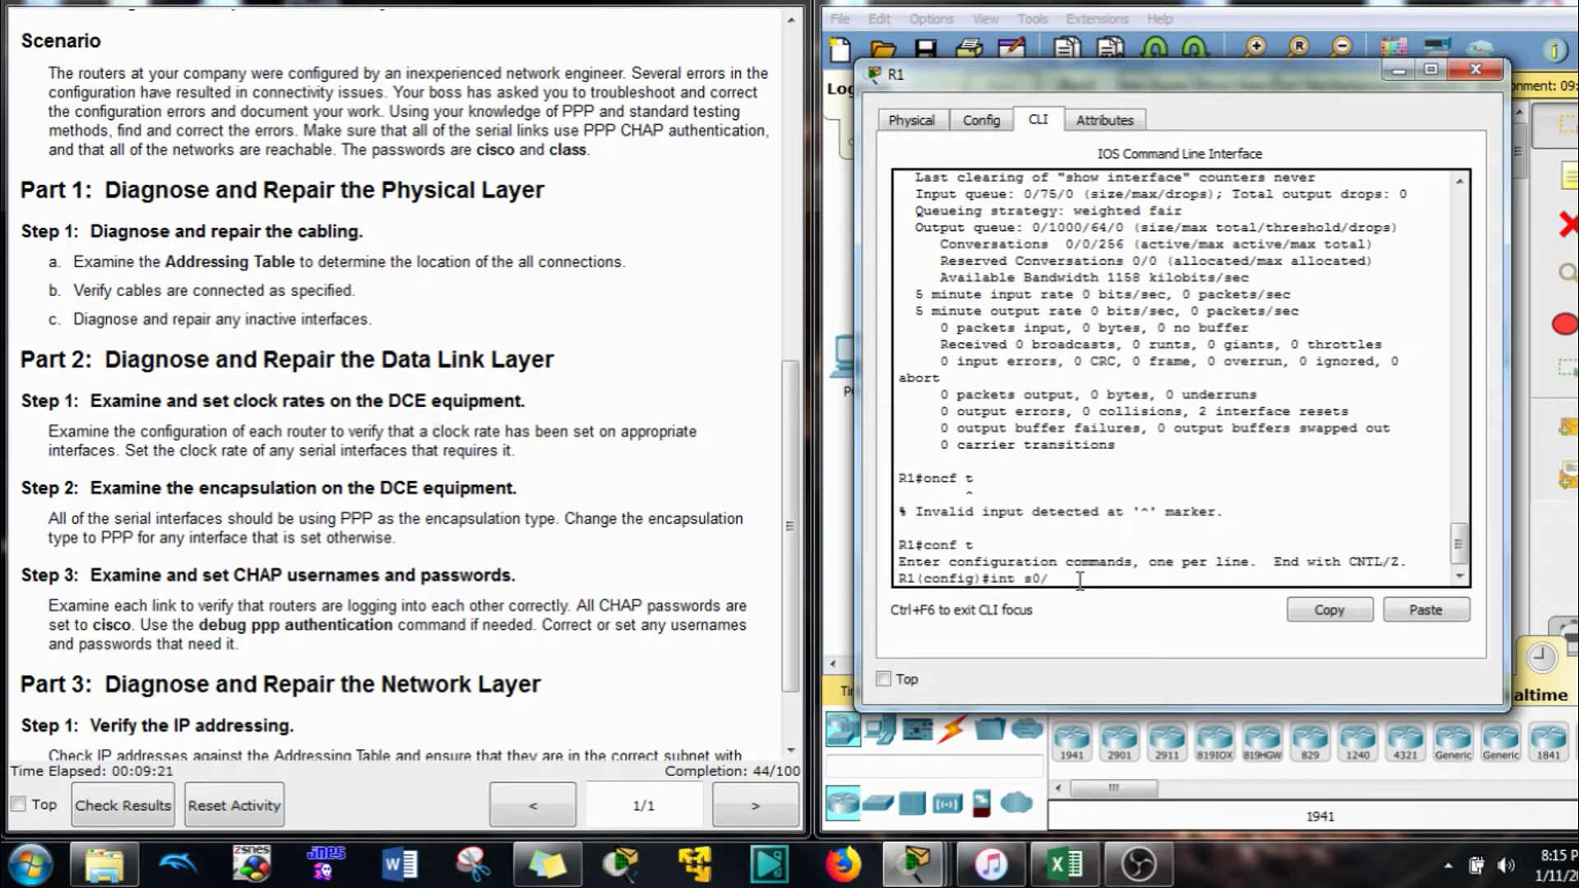
pyautogui.press('BackSpace')
pyautogui.press('BackSpace')
pyautogui.press('Return')
pyautogui.write('enc')
pyautogui.press('Tab')
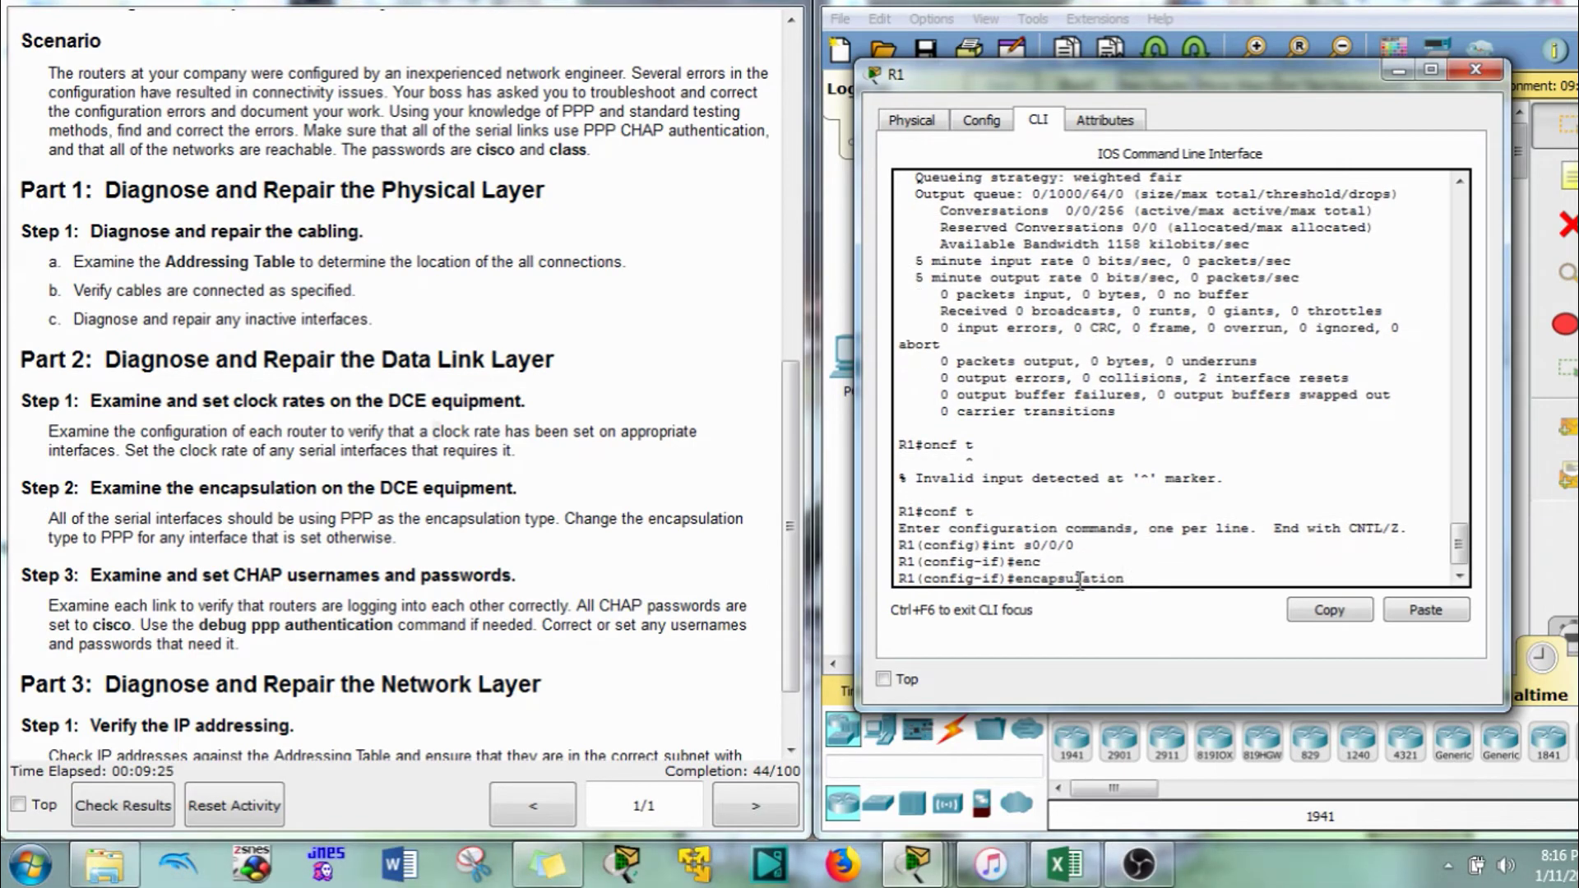
pyautogui.write('ppp')
pyautogui.press('Return')
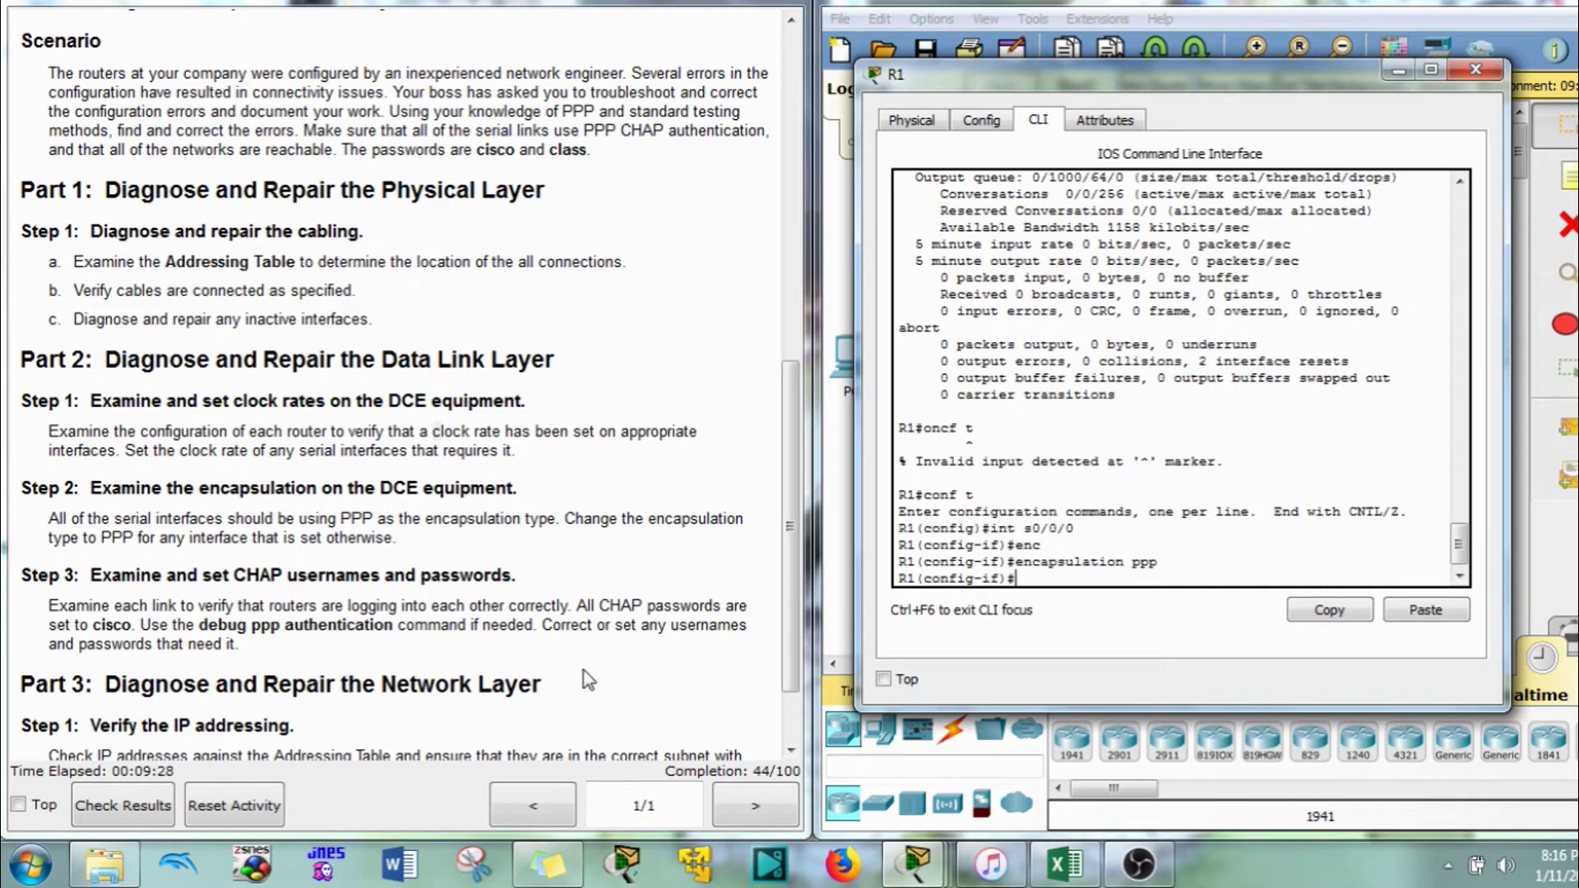
pyautogui.moveTo(1394, 70); pyautogui.dragTo(1396, 71)
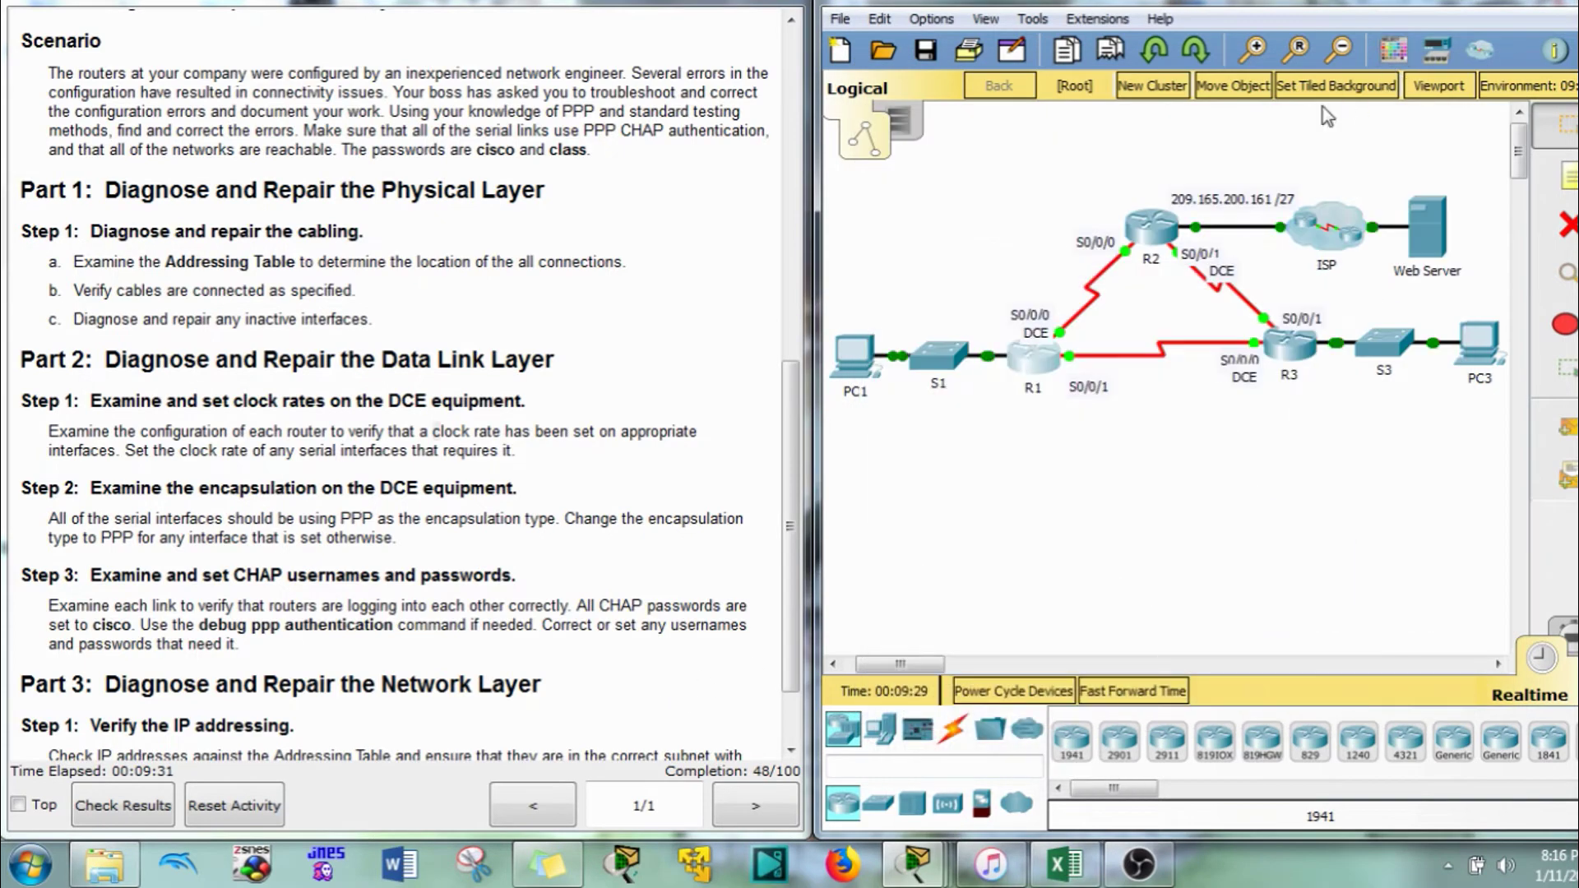
# Open R2's console and review its Serial0/0/1 configuration lines
pyautogui.click(1152, 229)
pyautogui.scroll(-3, 1007, 494)
pyautogui.scroll(3, 1007, 494)
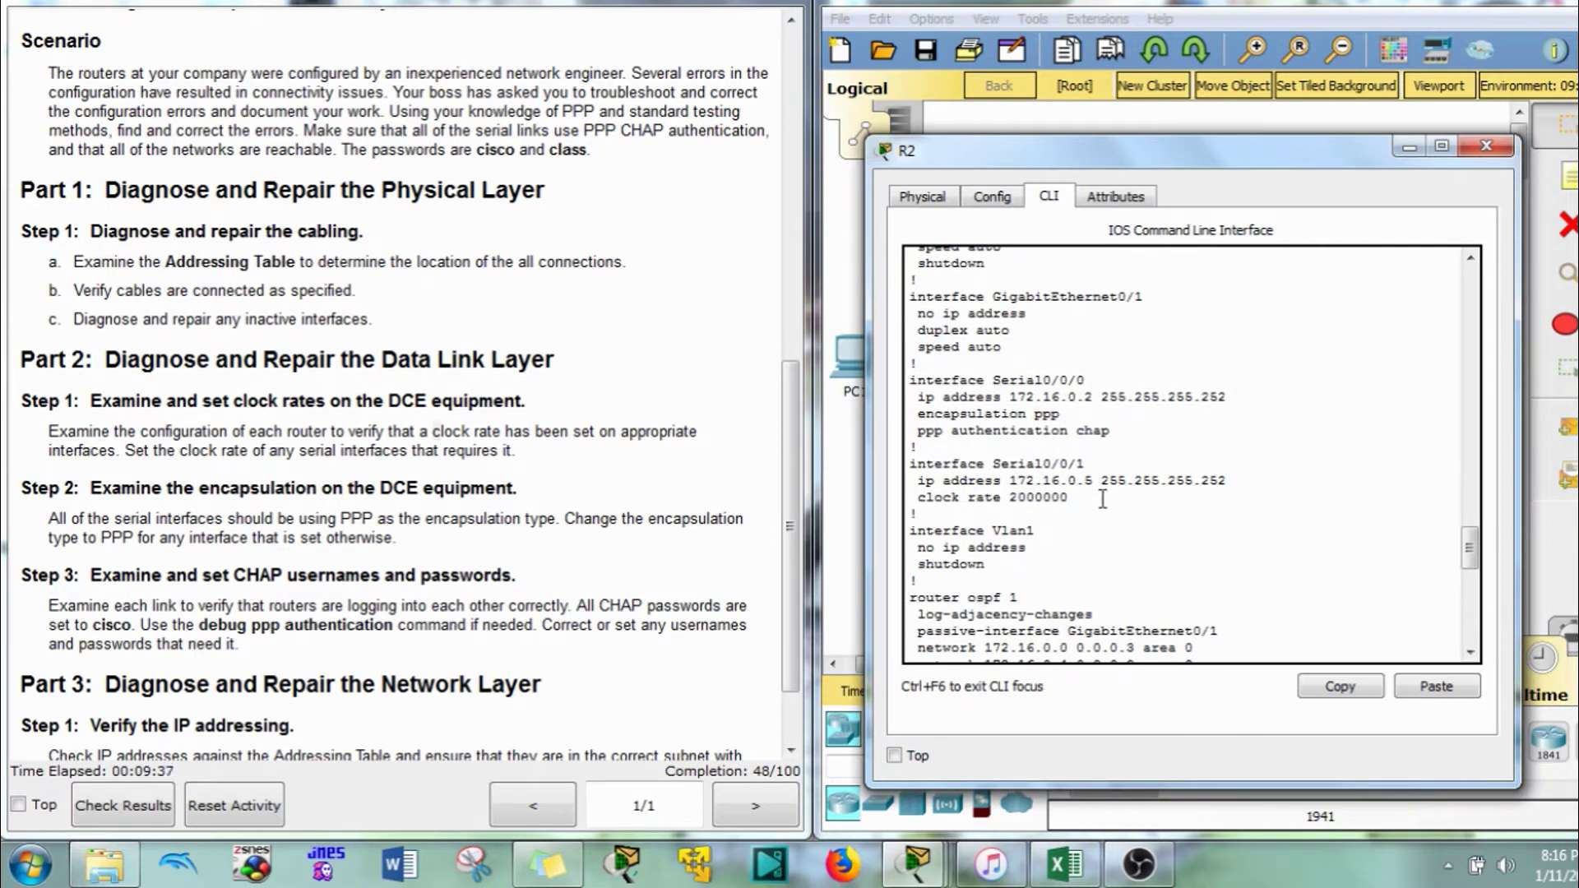
pyautogui.moveTo(1102, 498); pyautogui.dragTo(910, 464)
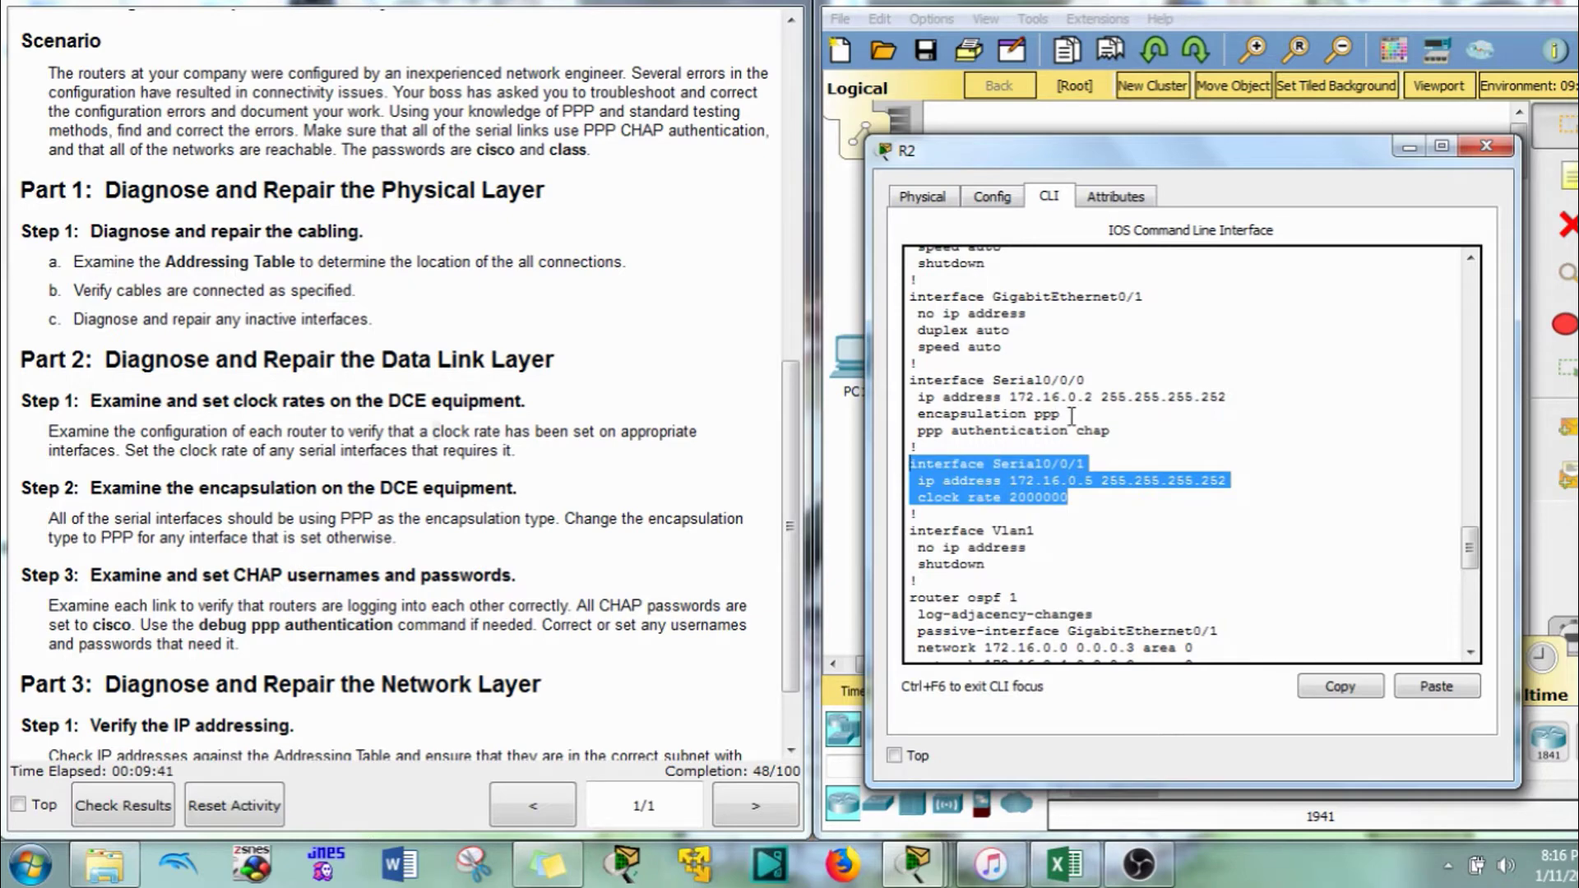
pyautogui.click(1047, 569)
pyautogui.scroll(-8, 1051, 599)
pyautogui.scroll(-5, 1051, 599)
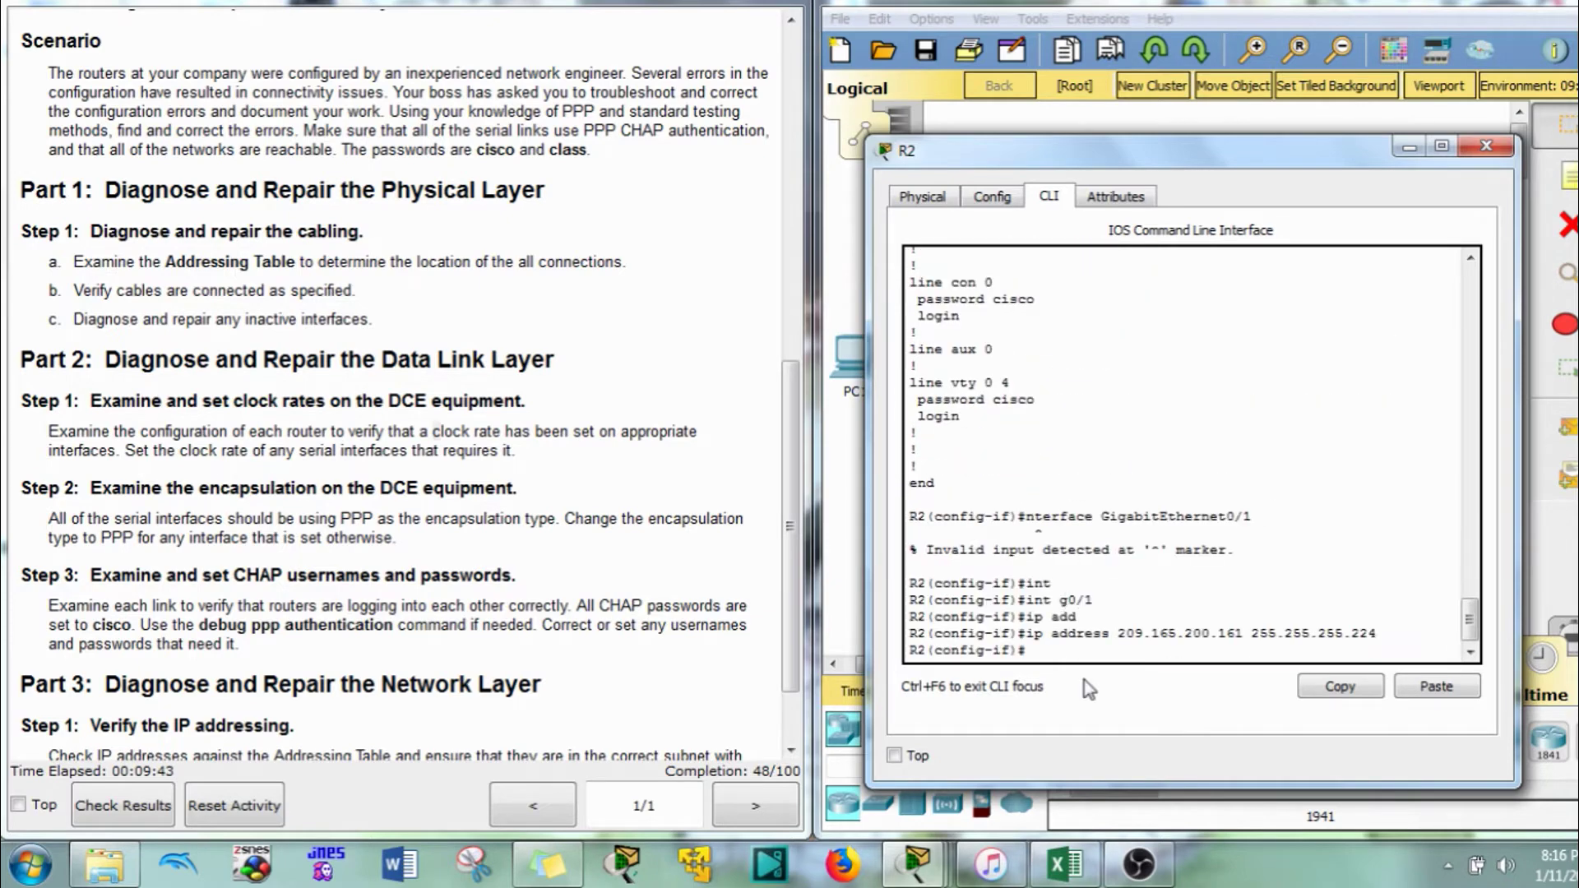
# Apply encapsulation ppp to R2's Serial0/0/1 and bring the topology forward
pyautogui.write('int s0/0/1')
pyautogui.press('Return')
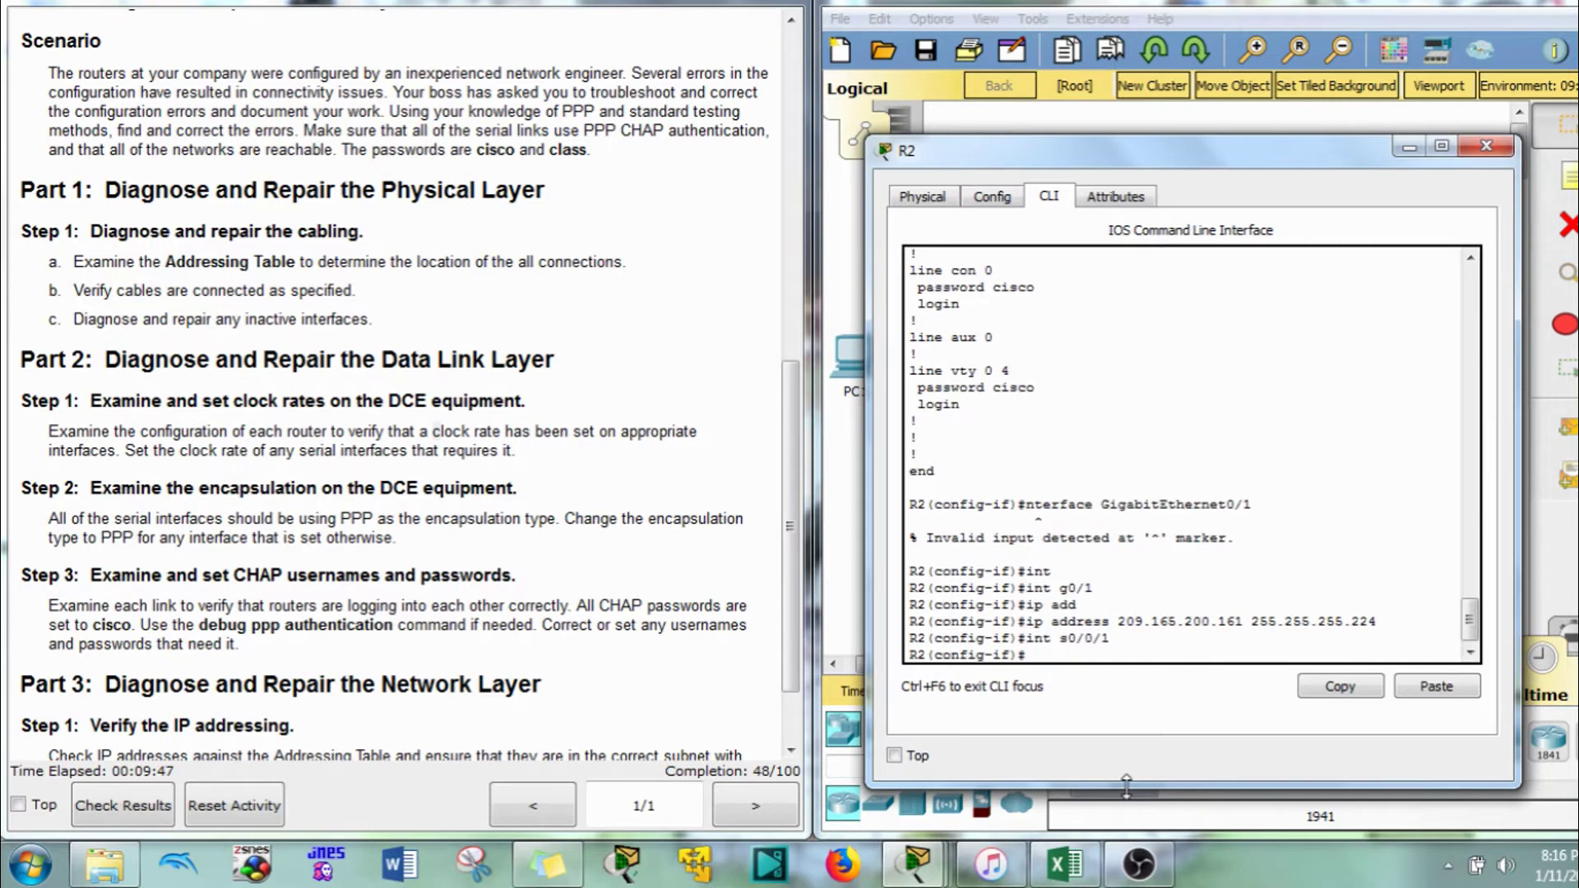
pyautogui.write('en')
pyautogui.press('Tab')
pyautogui.write('pp')
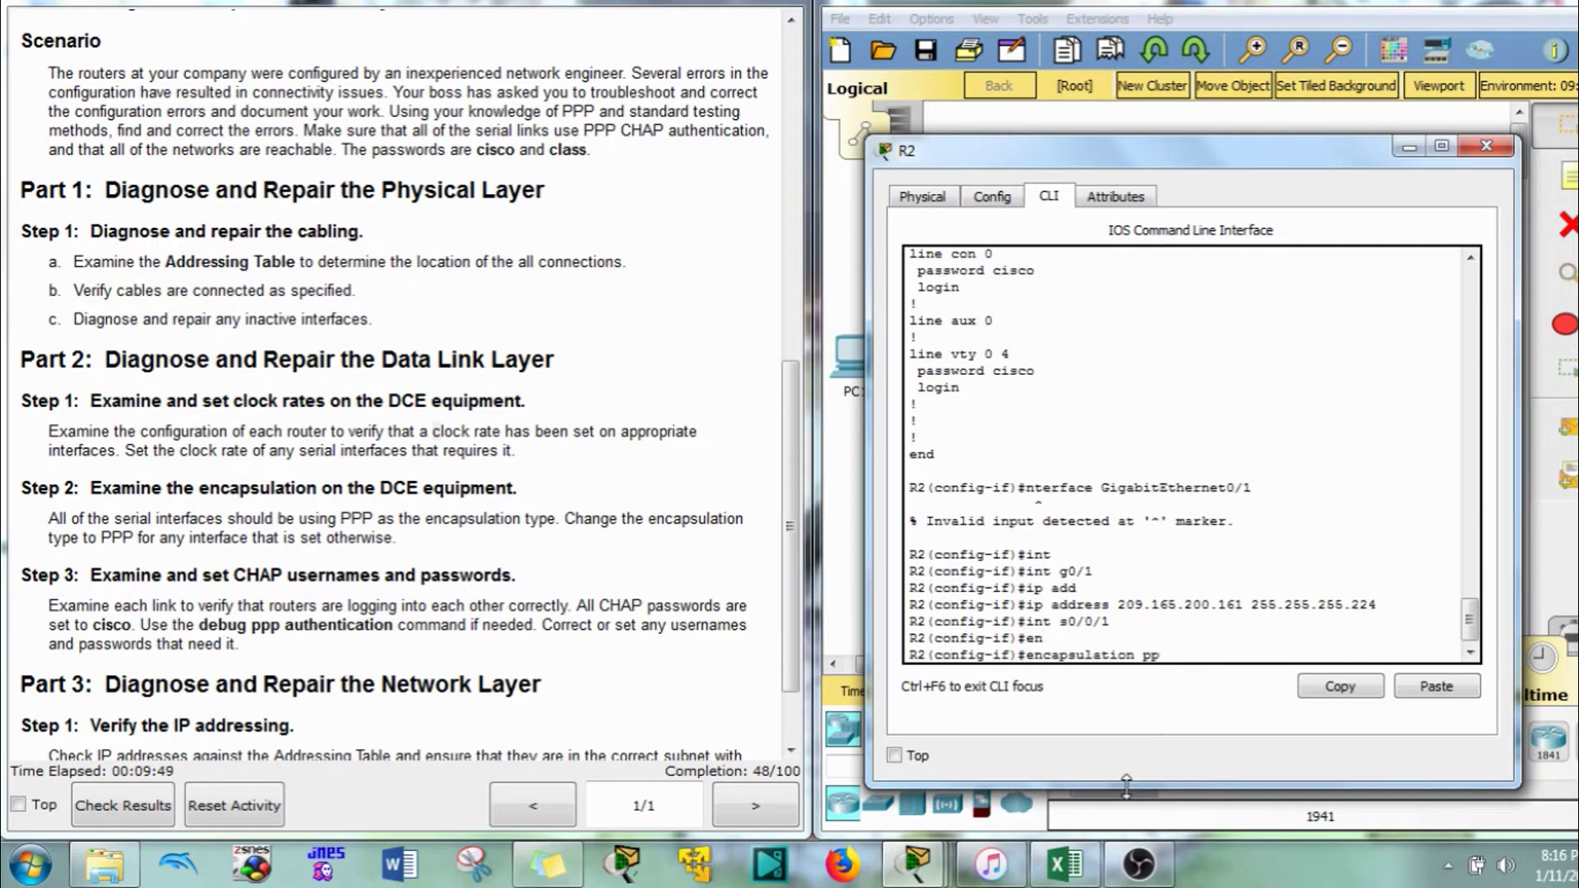
pyautogui.write('p')
pyautogui.press('Return')
pyautogui.click(1080, 9)
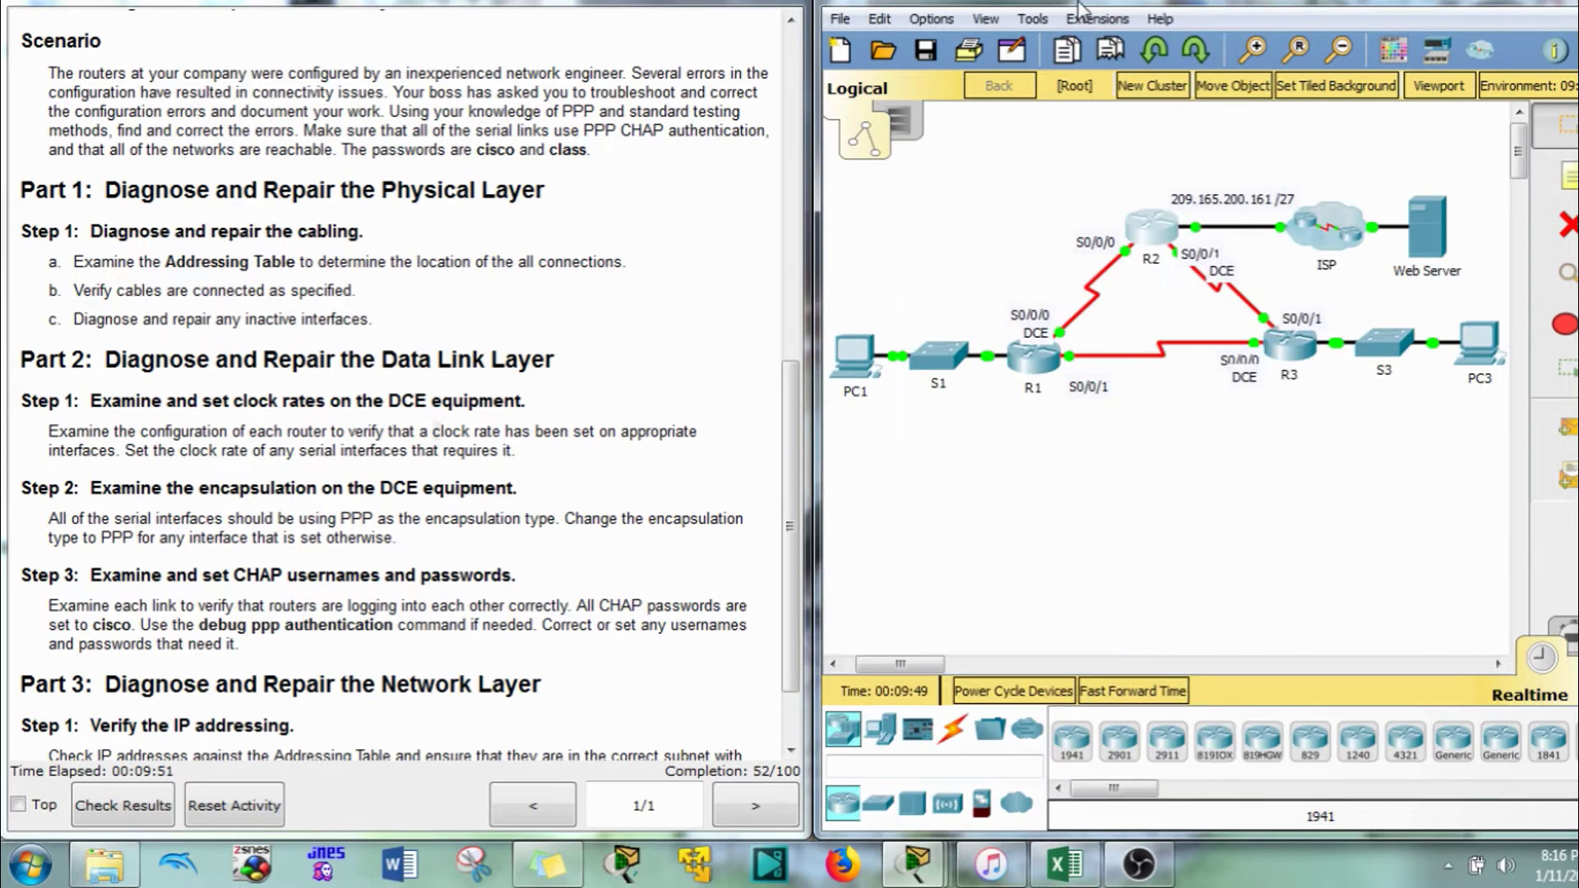
# On R3, enter Serial0/0/0, apply encapsulation ppp, then minimize the R3 window
pyautogui.click(1289, 346)
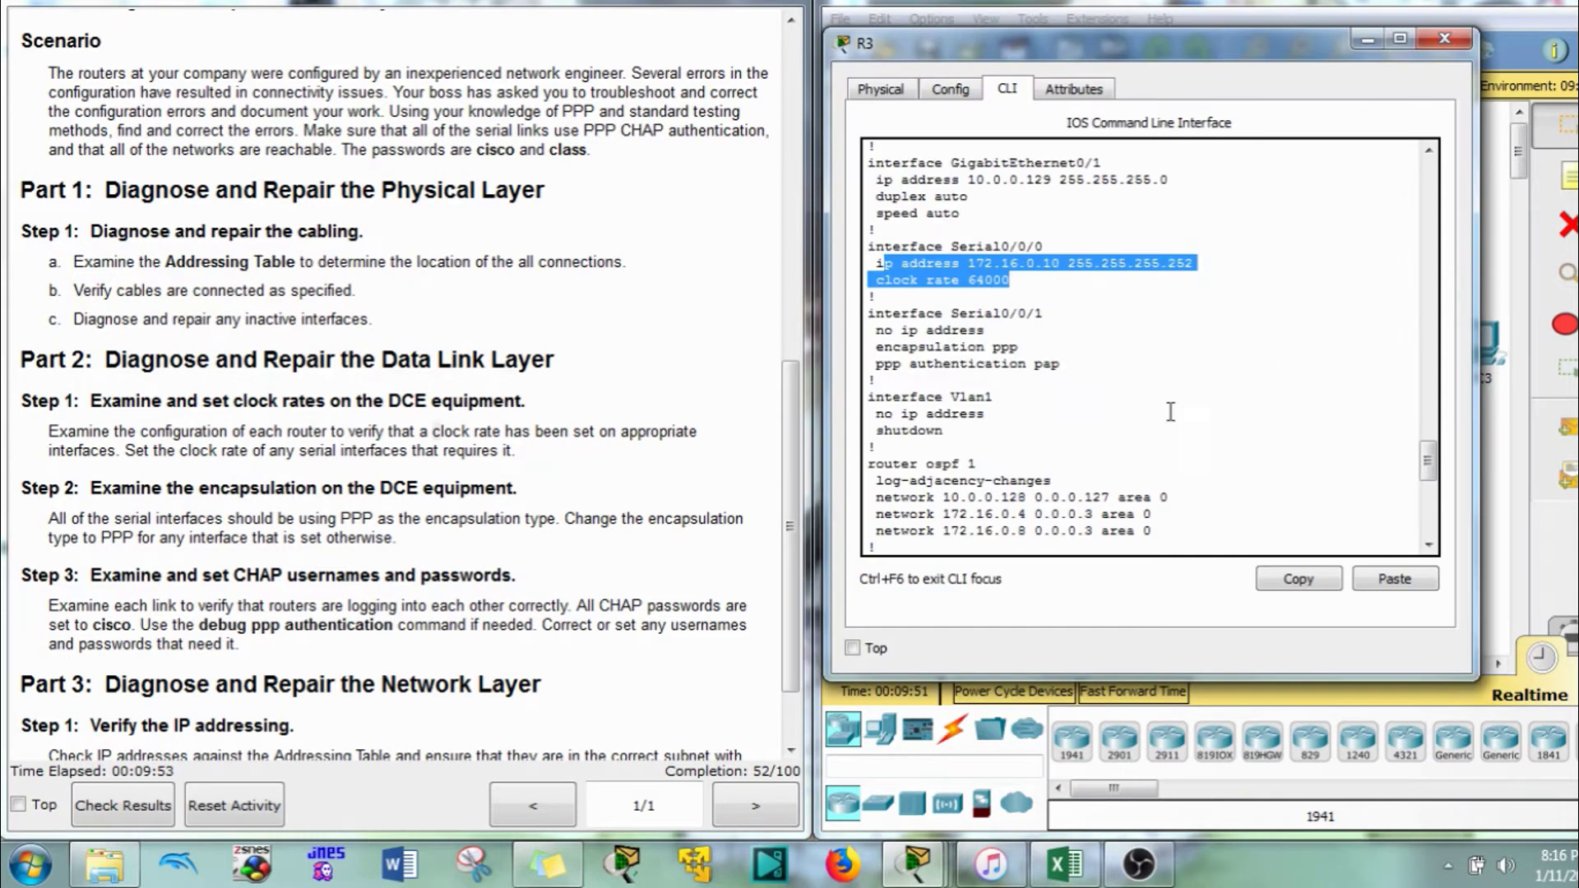
pyautogui.click(1048, 282)
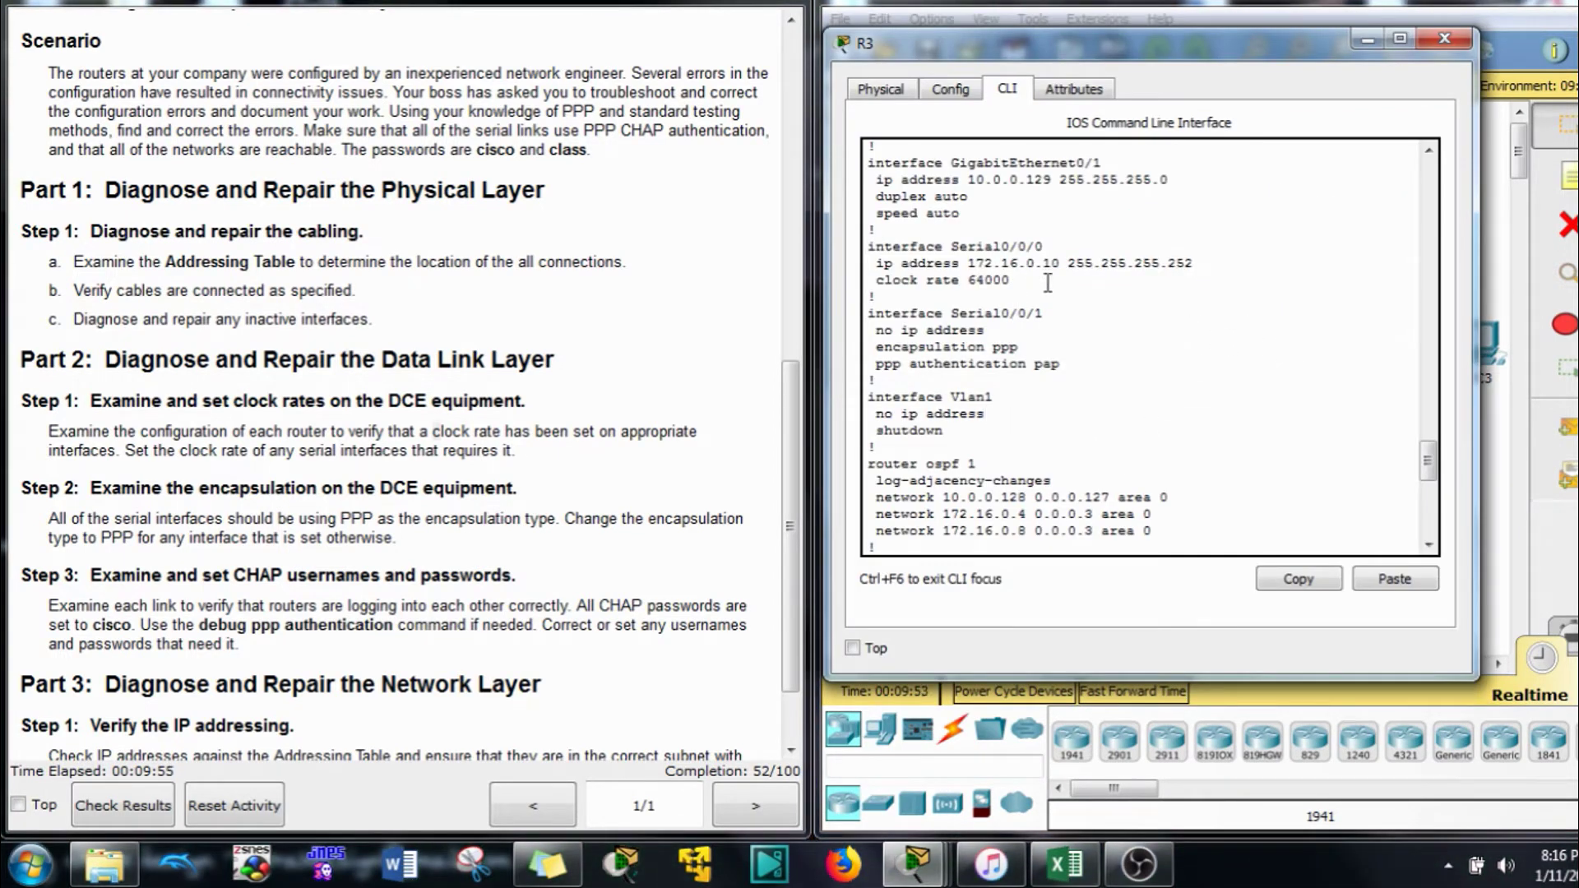
pyautogui.moveTo(1048, 282); pyautogui.dragTo(856, 257)
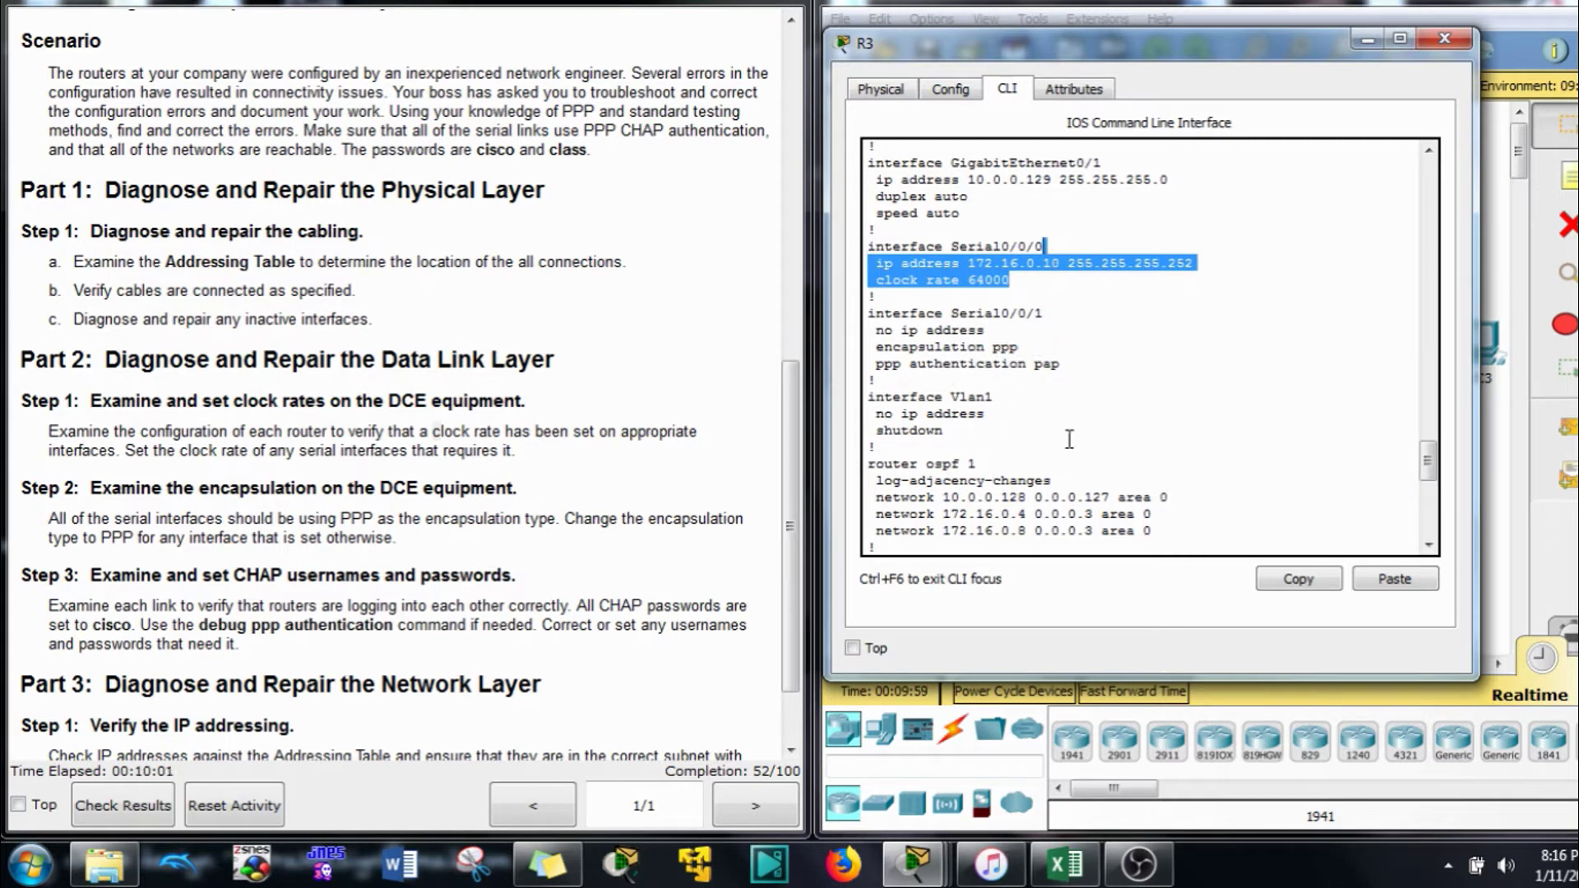
pyautogui.write('interface GigabitEthernet0/1  ip address 10.0.0.129 255.255.255.128 d')
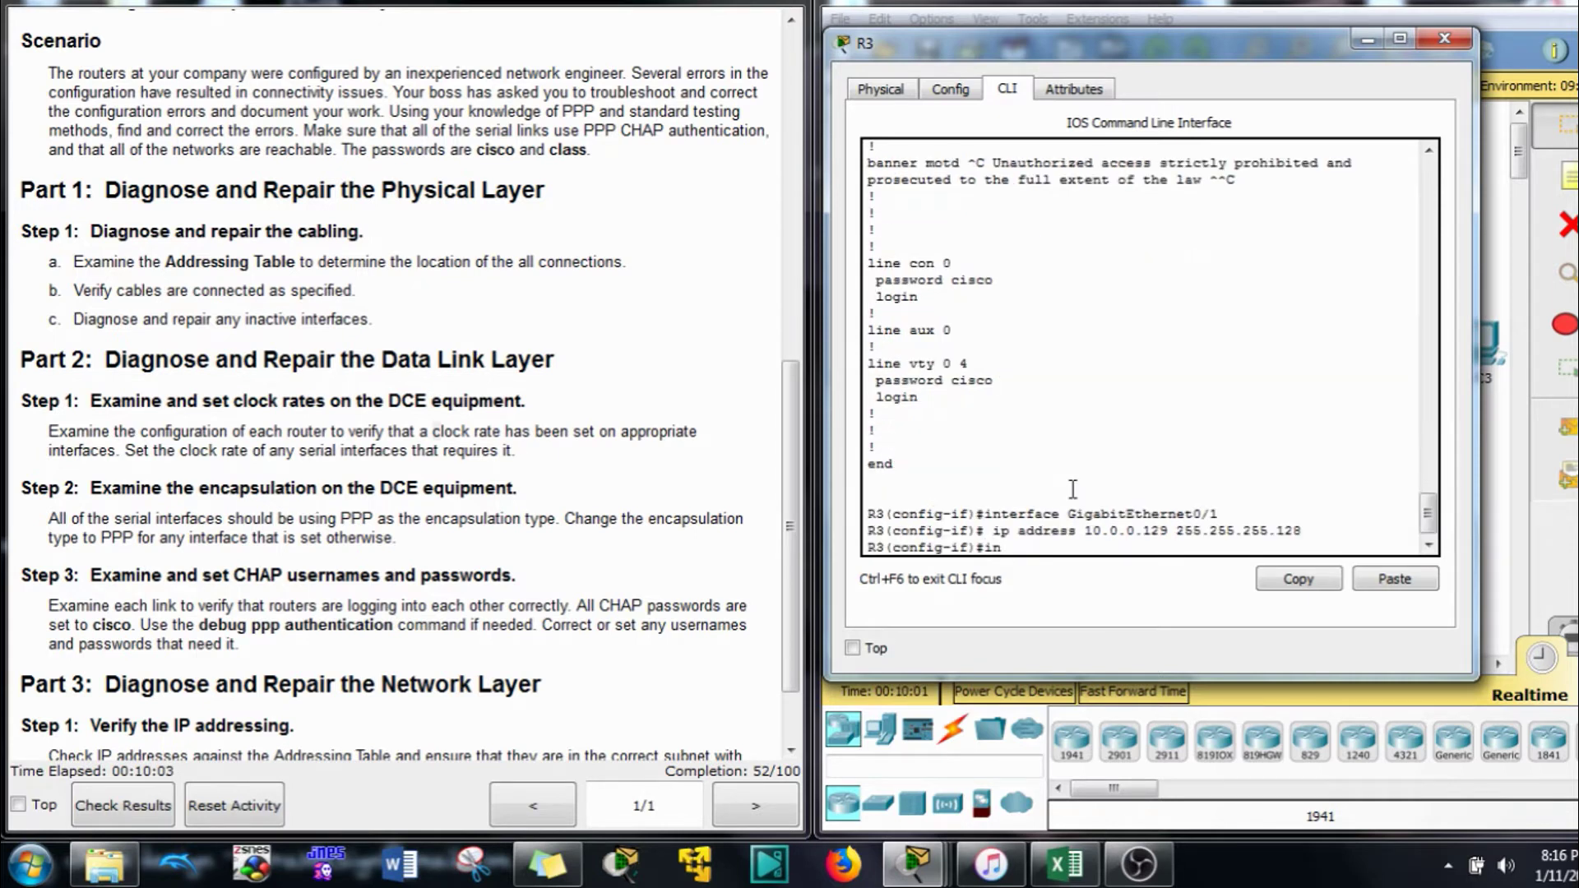
pyautogui.press('Return')
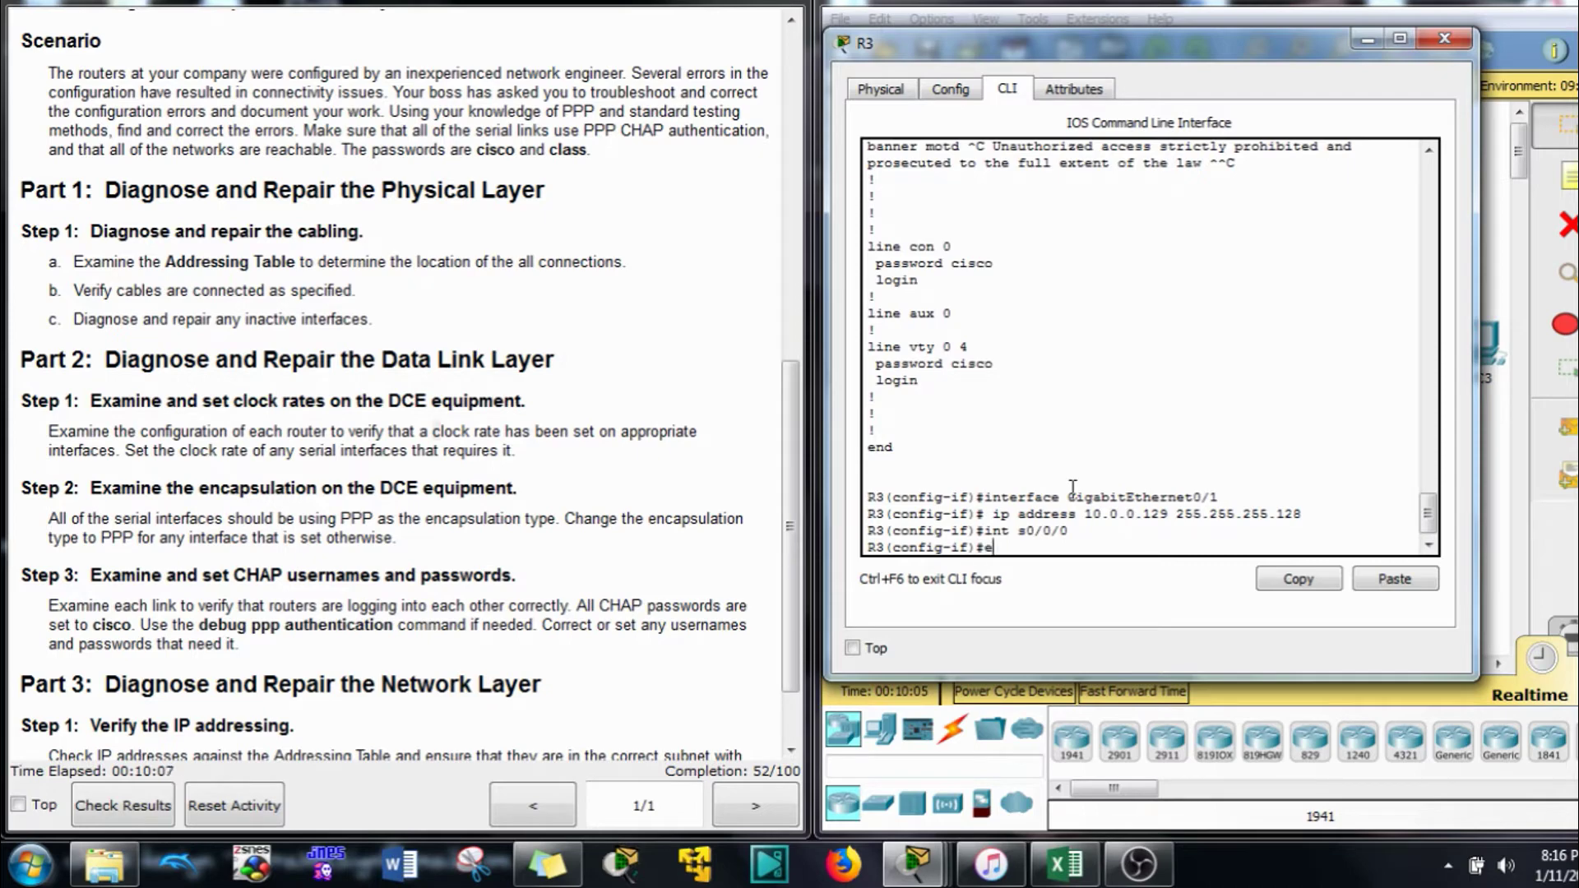
pyautogui.write('enc')
pyautogui.press('Tab')
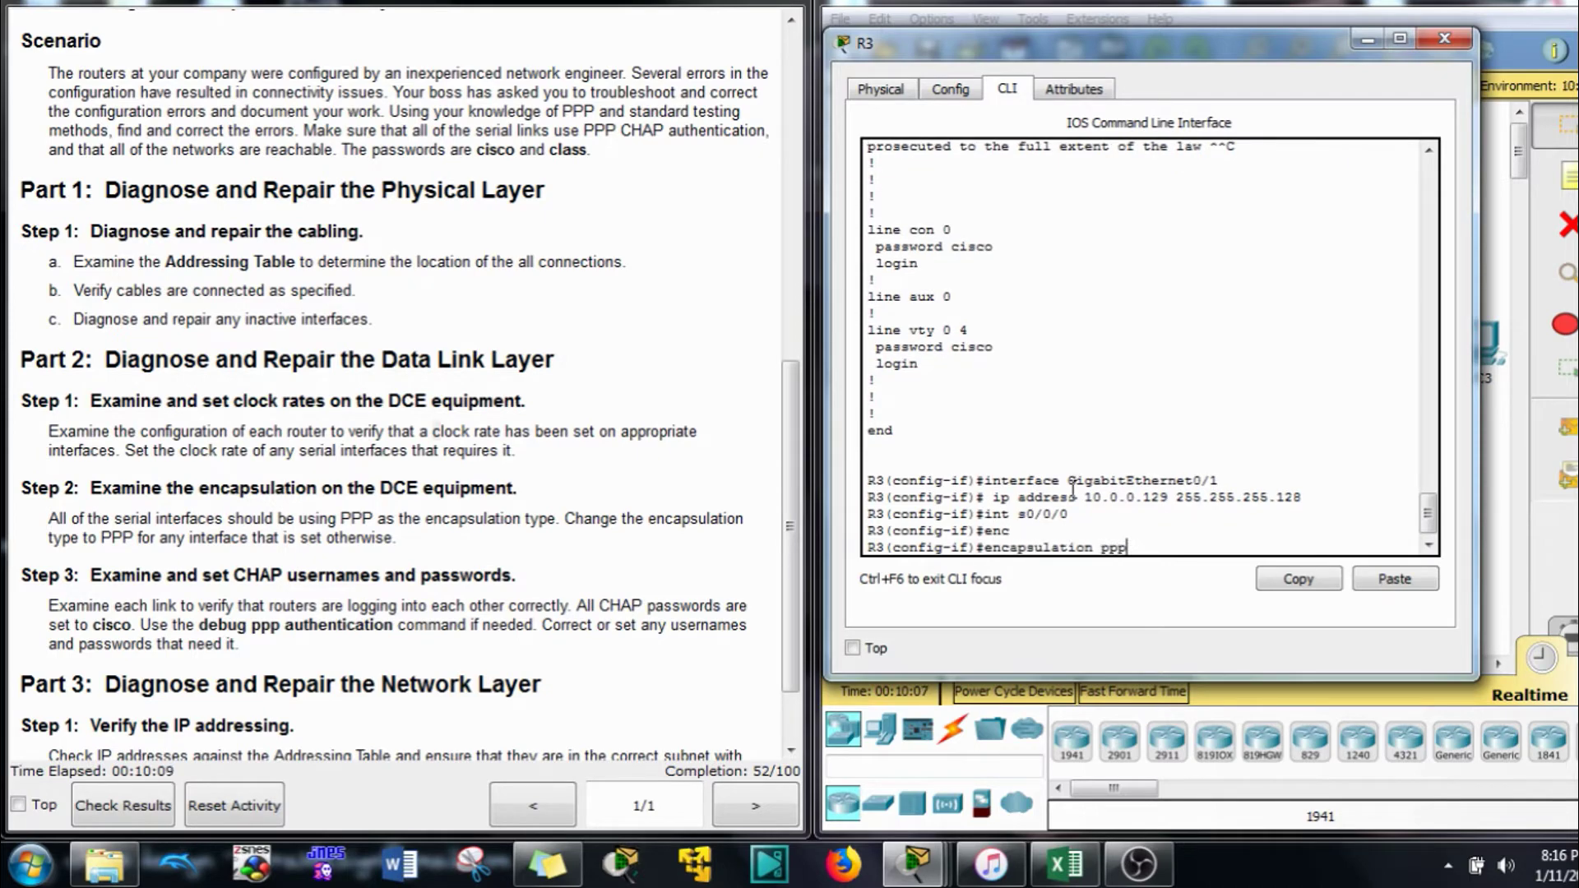
pyautogui.write('ppp')
pyautogui.press('Return')
pyautogui.click(1367, 39)
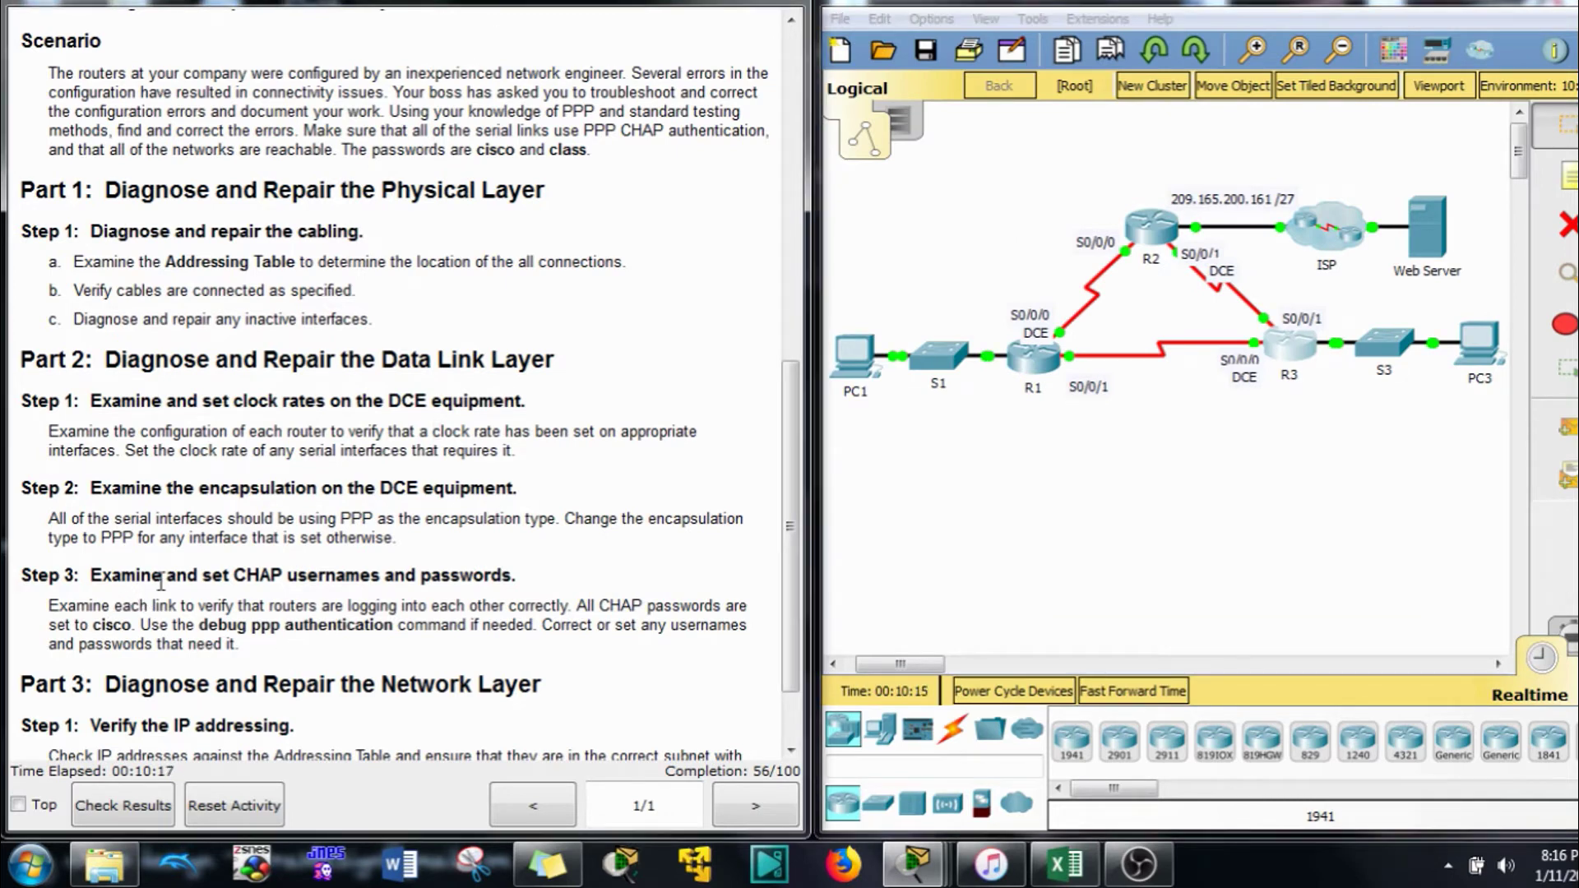
# Read the Step 3 CHAP instructions and select routers R1 and R2 on the topology
pyautogui.scroll(-1, 173, 568)
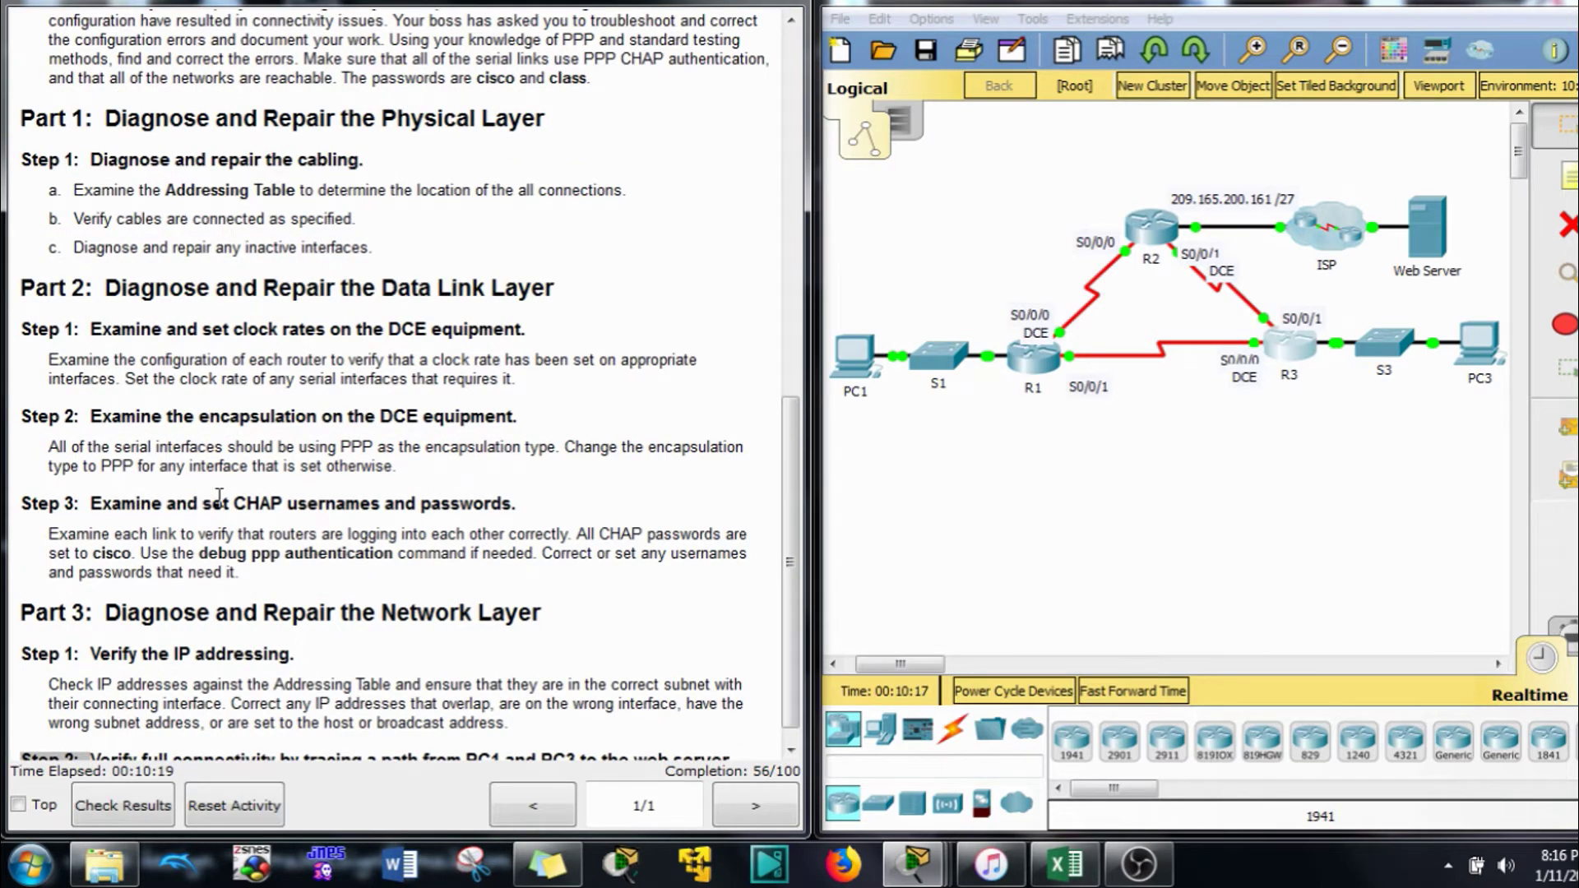
pyautogui.moveTo(282, 504); pyautogui.dragTo(231, 494)
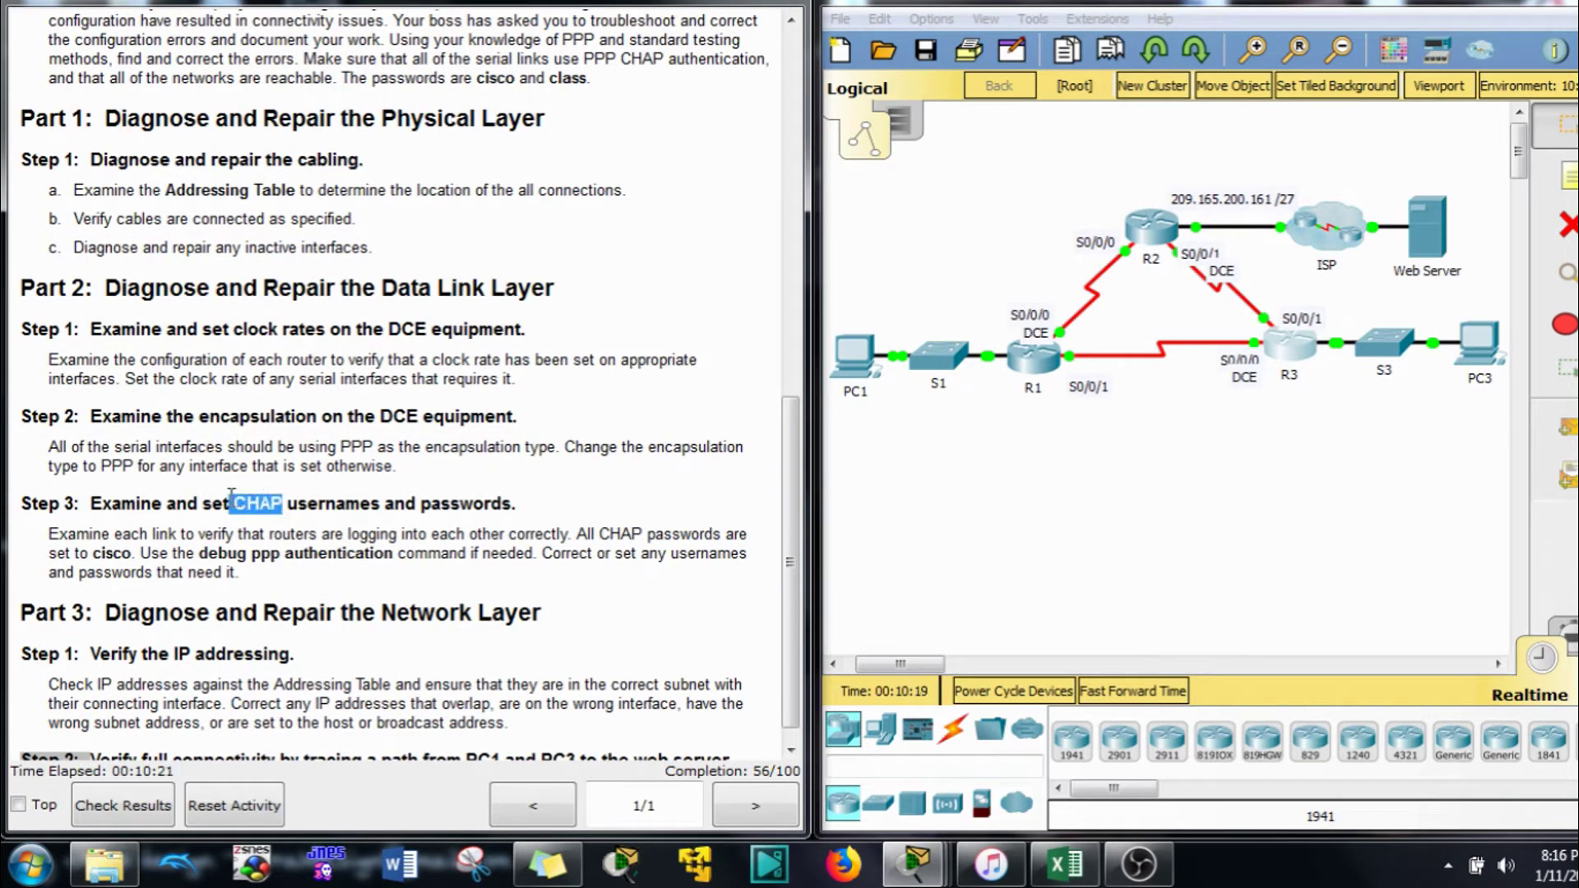
pyautogui.click(245, 531)
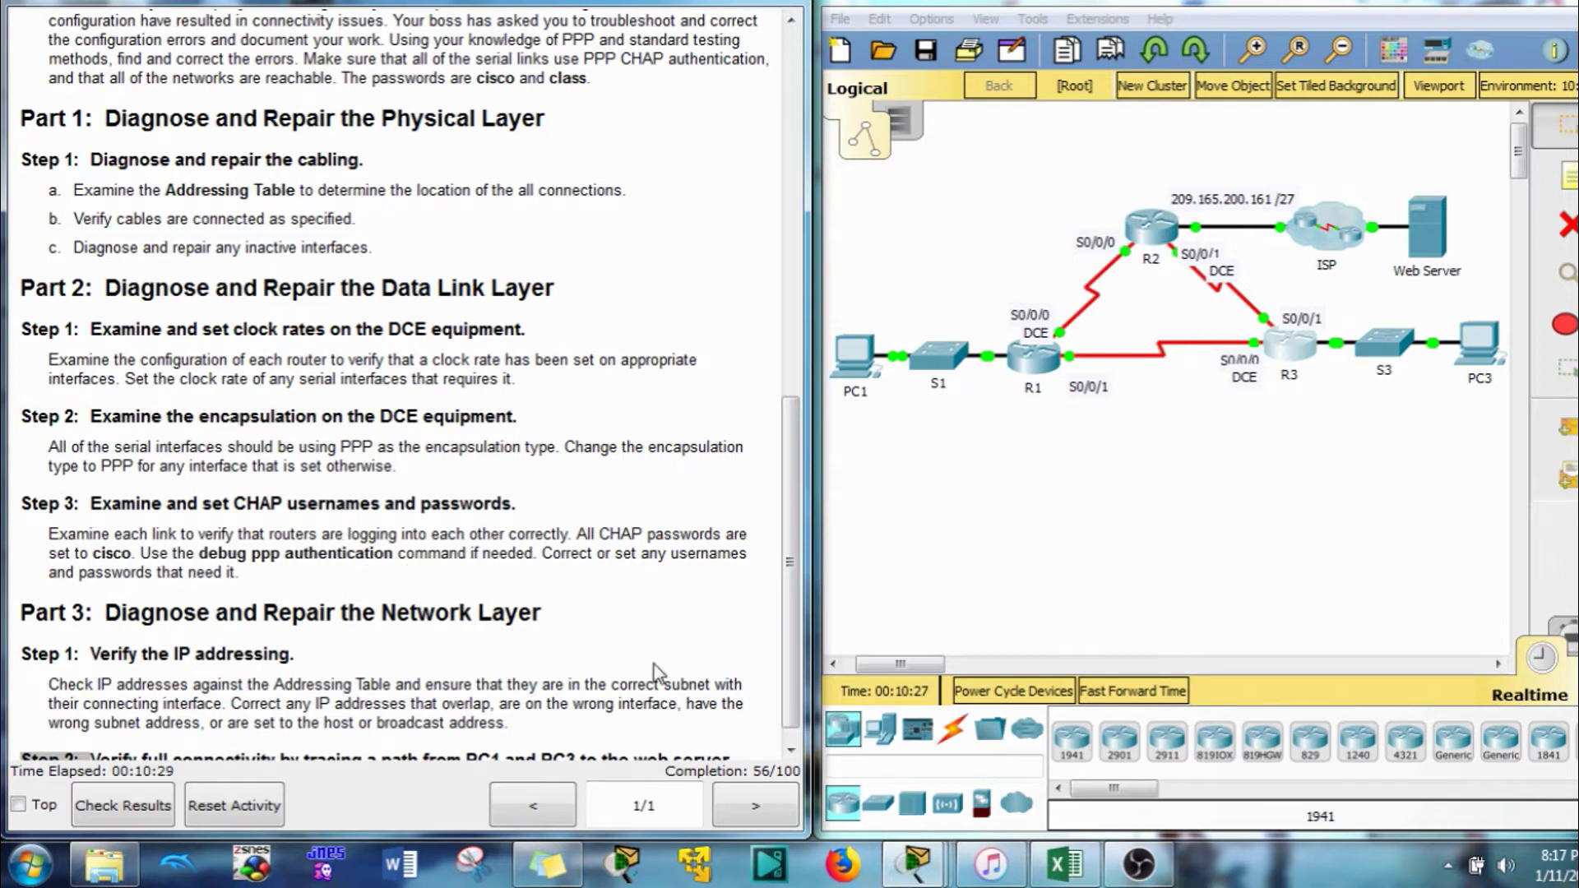
pyautogui.moveTo(968, 268); pyautogui.dragTo(1079, 449)
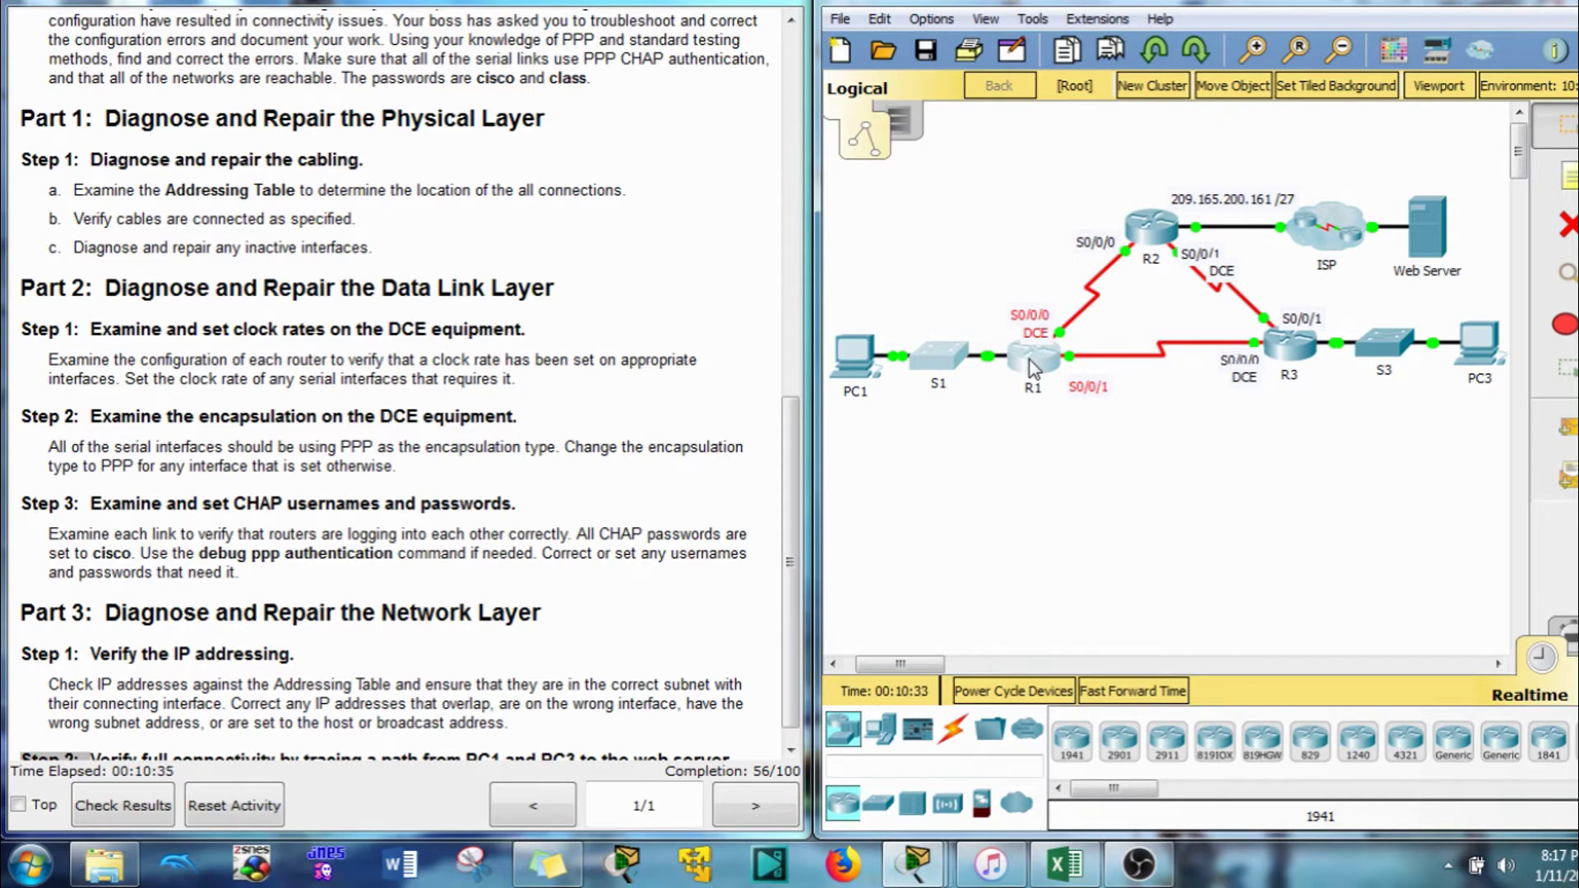
pyautogui.moveTo(1106, 171); pyautogui.dragTo(1176, 275)
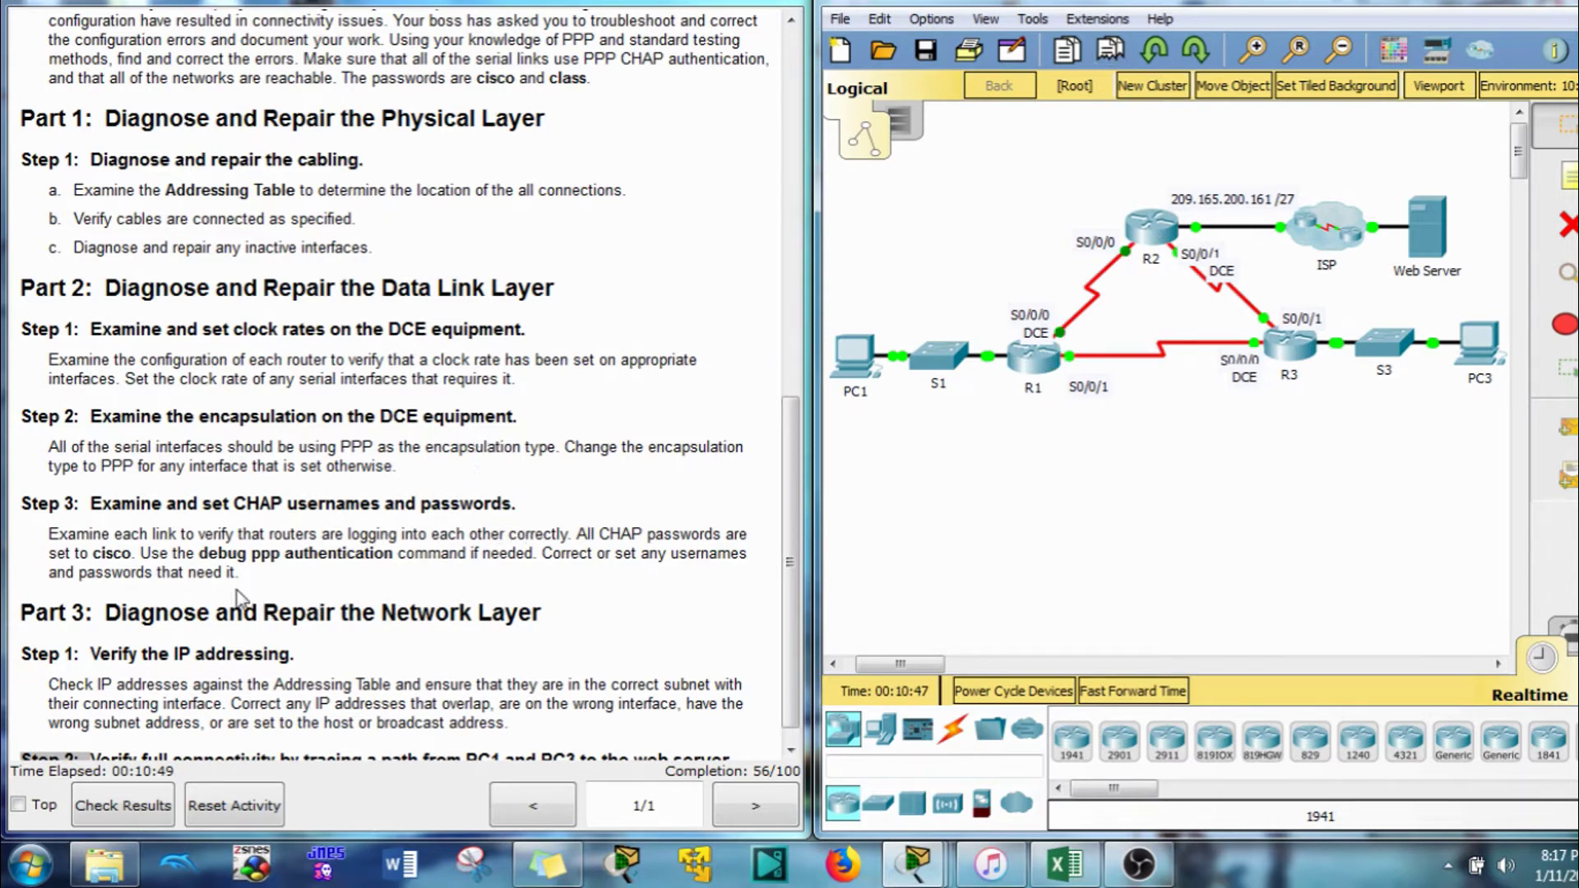
# Note the CHAP password in the instructions and open router R1's console
pyautogui.moveTo(87, 552); pyautogui.dragTo(131, 553)
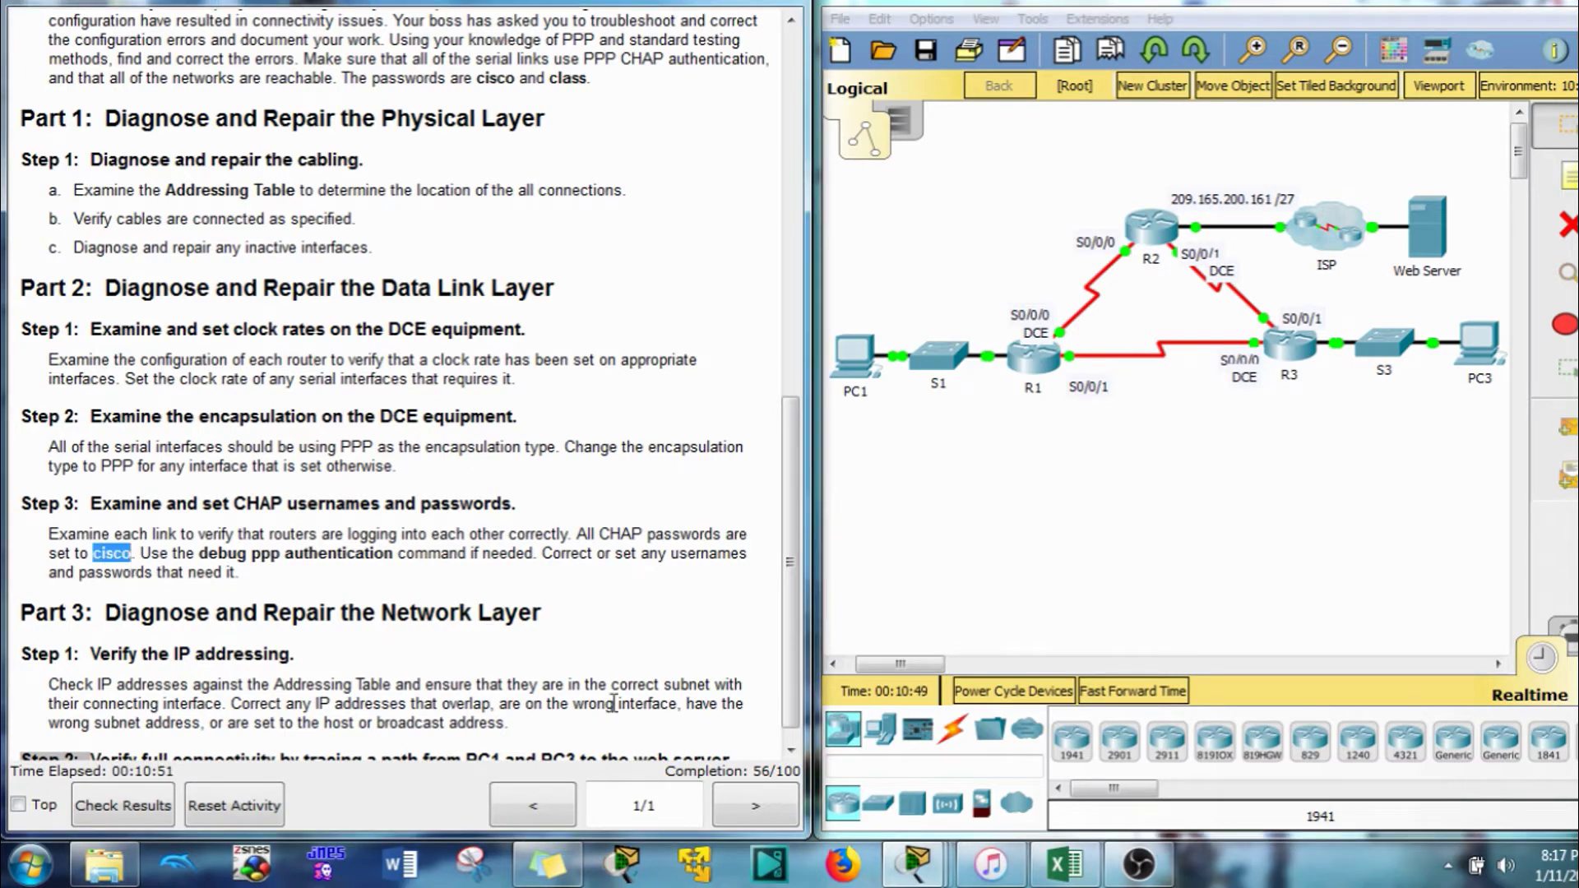
pyautogui.click(1030, 359)
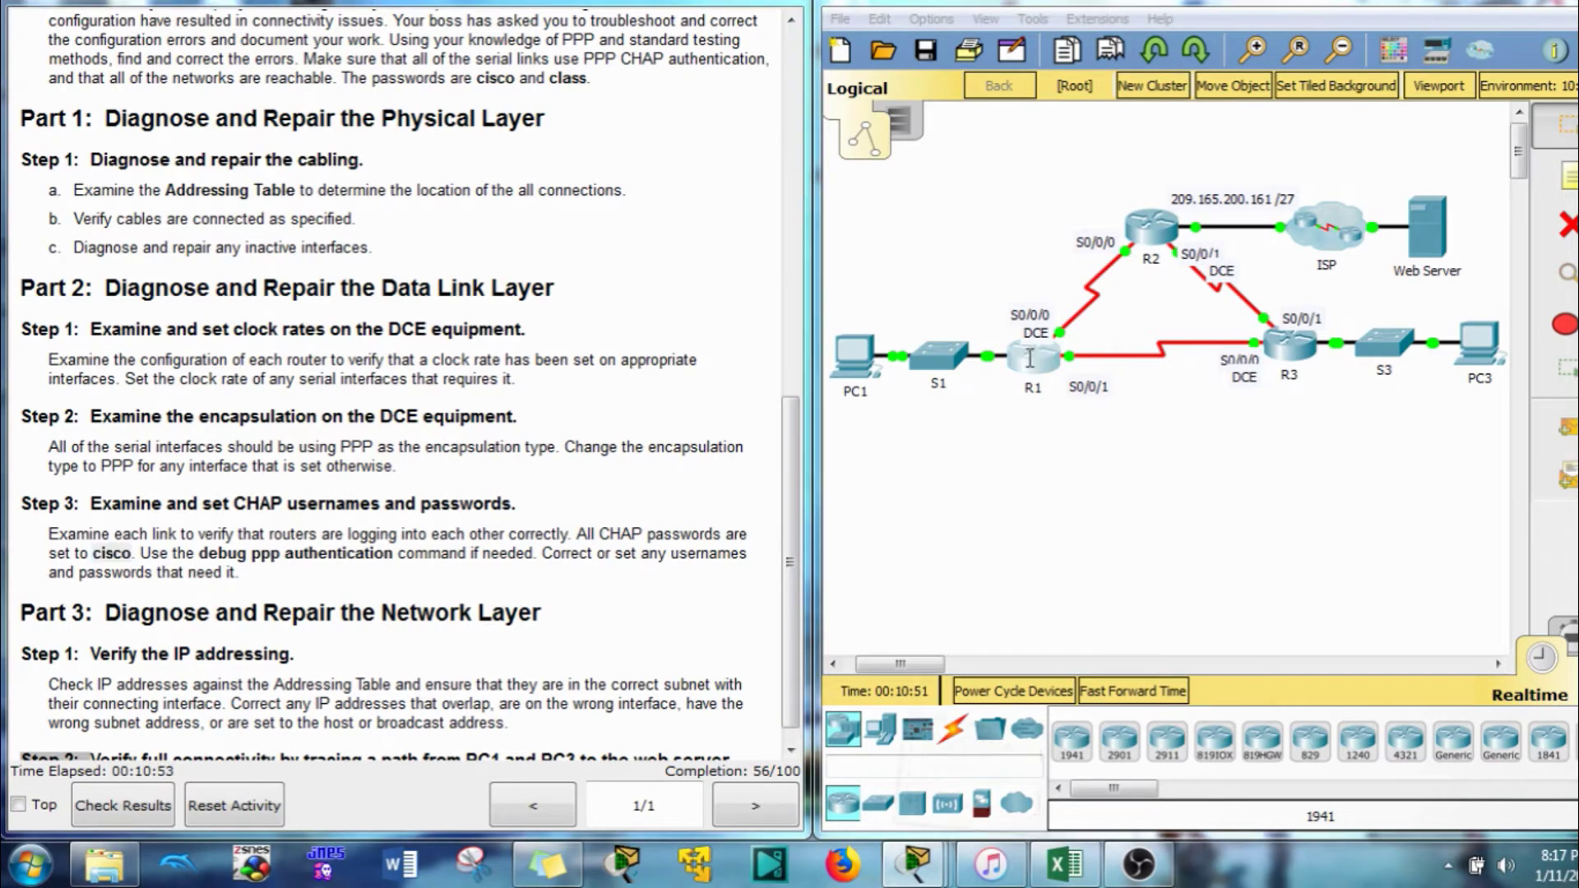
pyautogui.click(1029, 360)
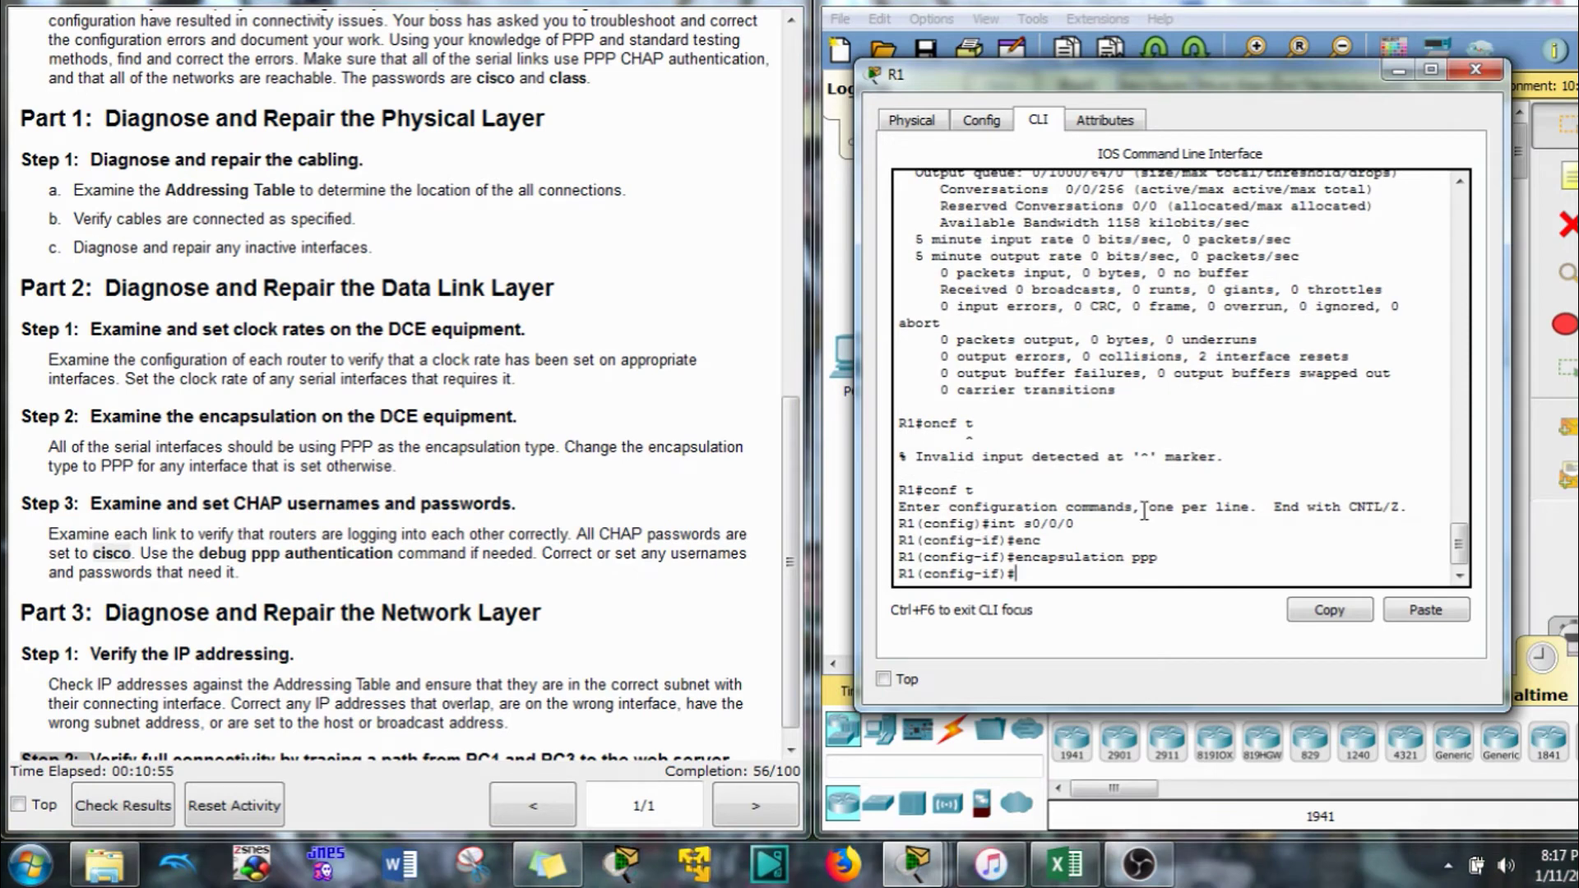
# Scroll up R1's configuration and move its console aside to view router R3 in the topology
pyautogui.scroll(8, 1151, 494)
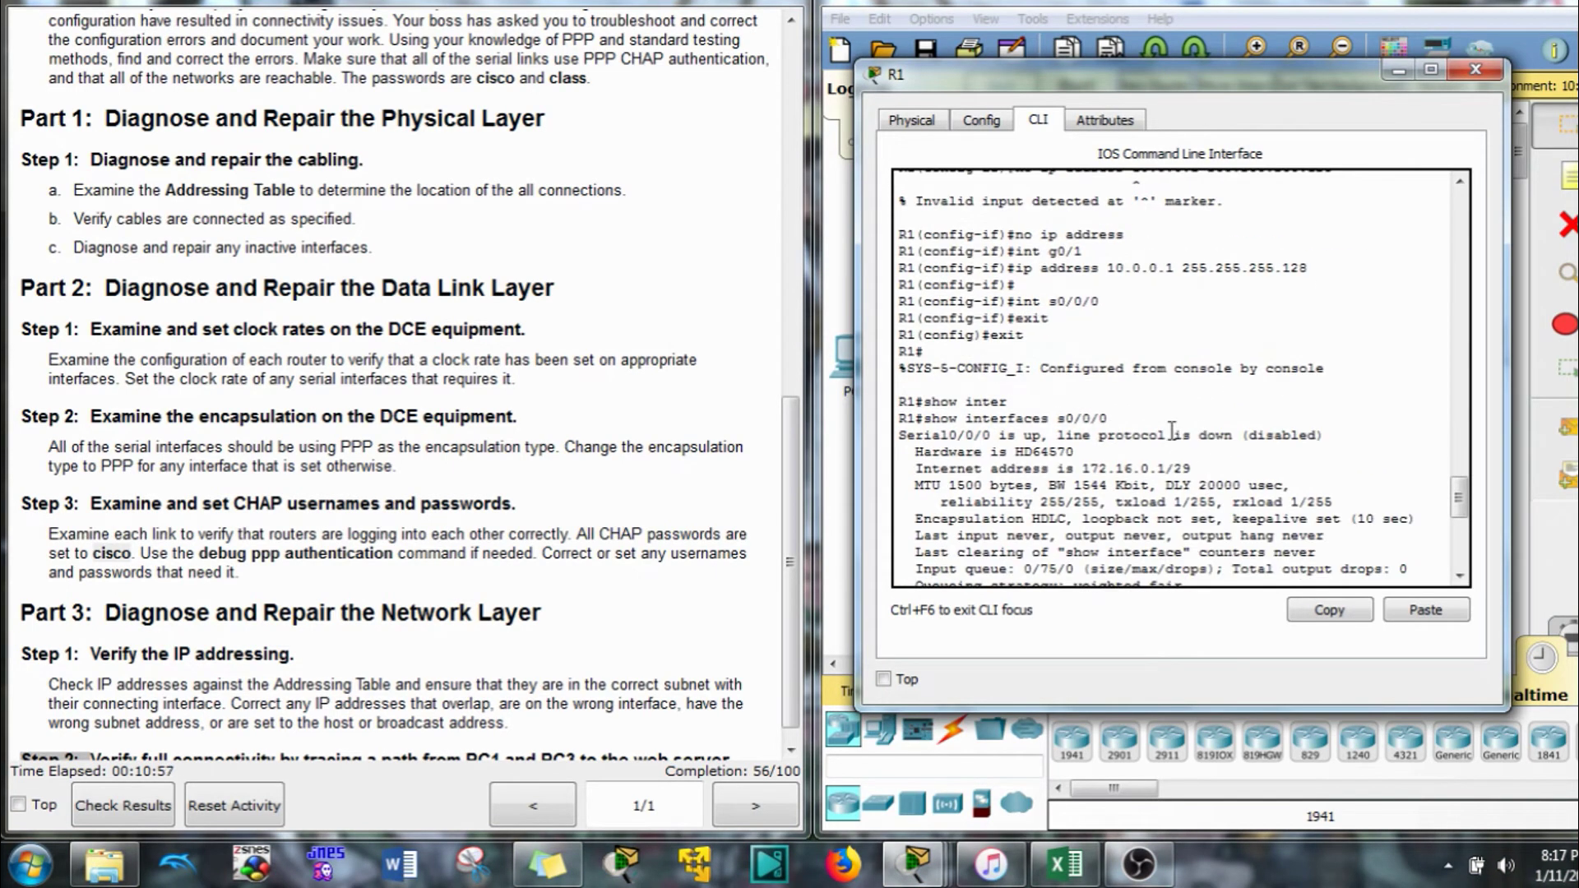
pyautogui.scroll(10, 1172, 431)
pyautogui.scroll(3, 1171, 431)
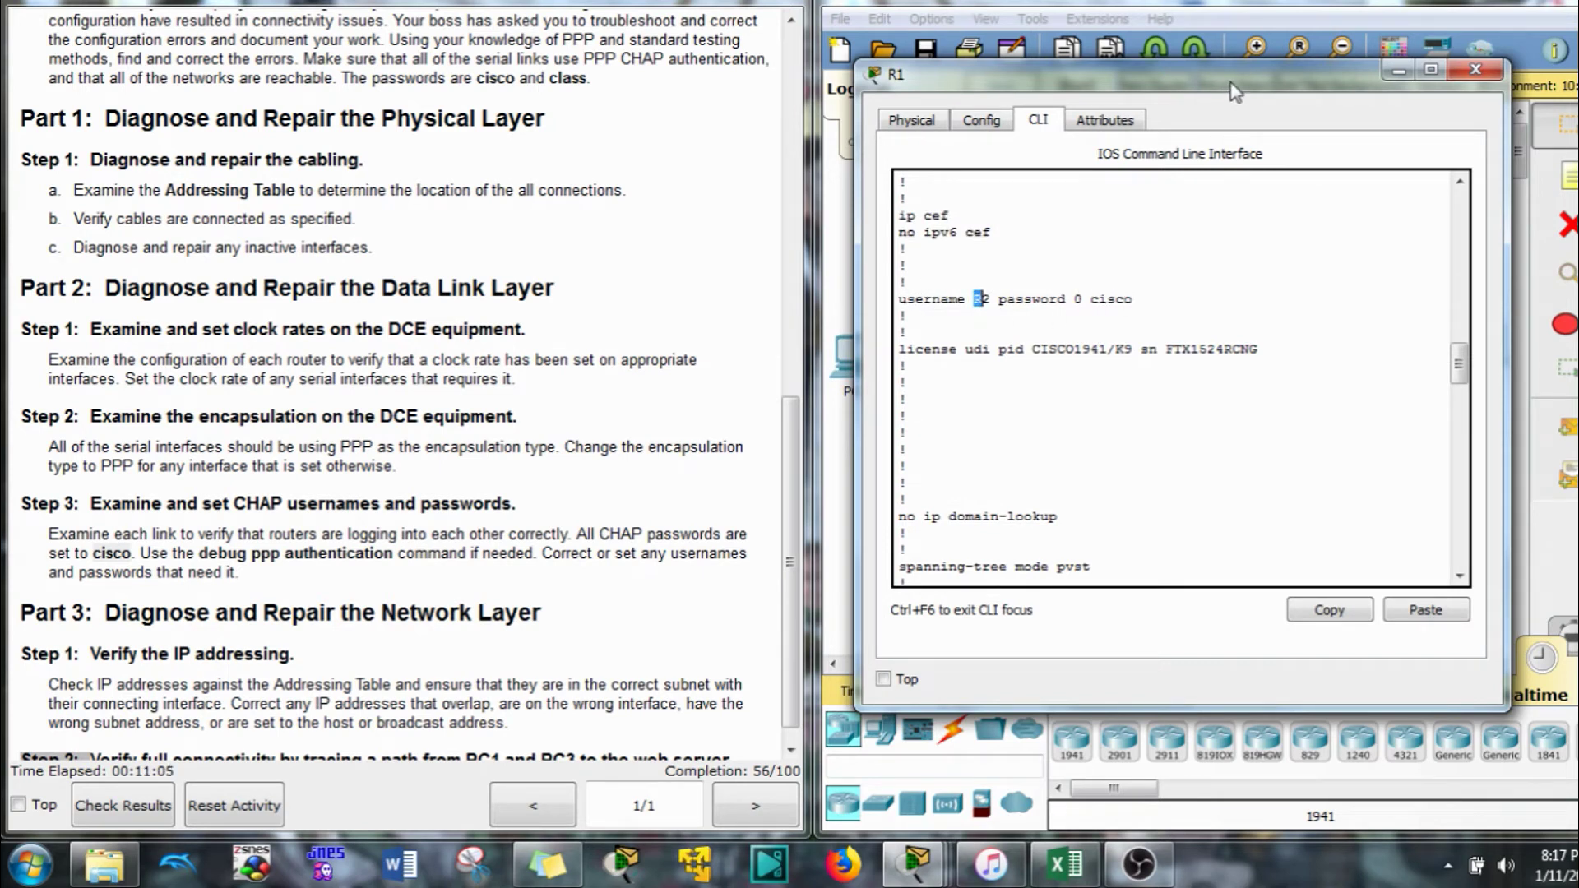
pyautogui.moveTo(1277, 83); pyautogui.dragTo(551, 43)
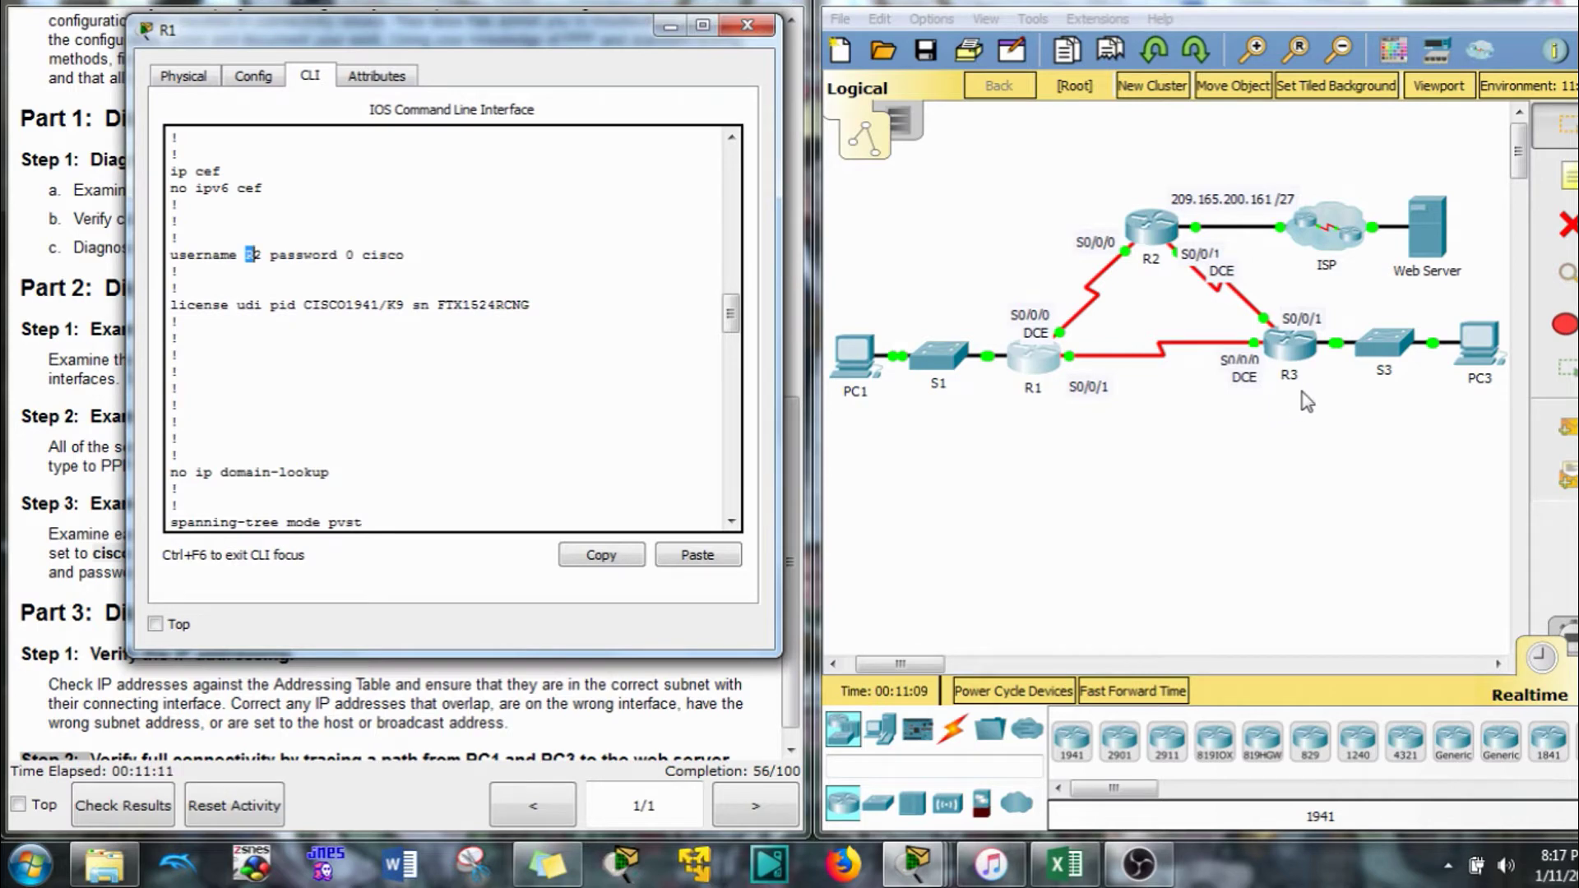
pyautogui.moveTo(1306, 396); pyautogui.dragTo(1277, 365)
pyautogui.click(409, 255)
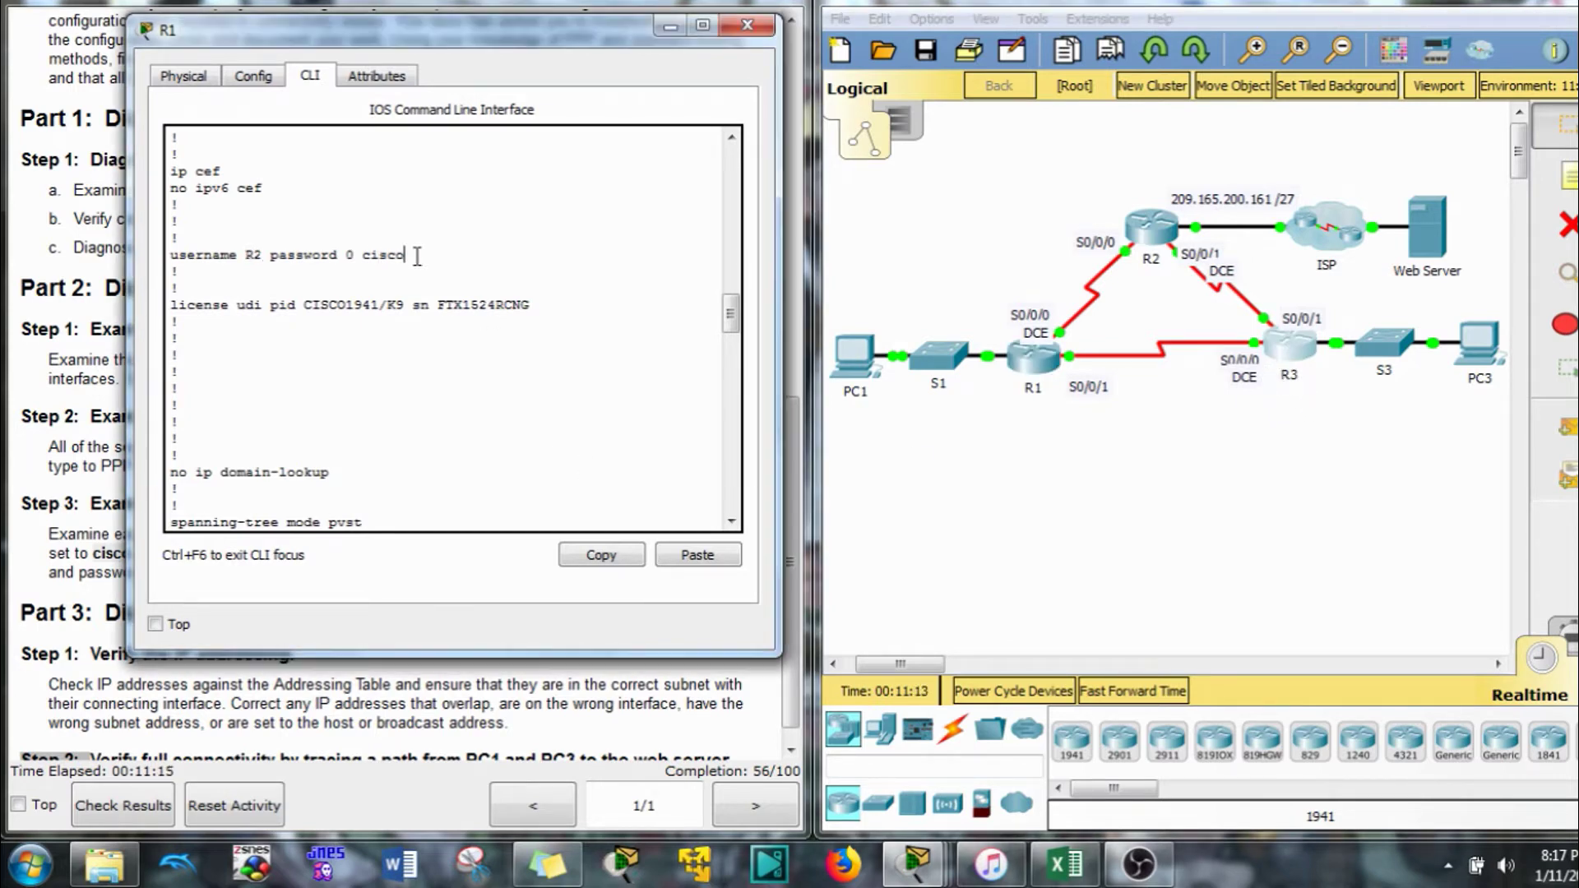
pyautogui.moveTo(409, 255); pyautogui.dragTo(115, 256)
pyautogui.click(603, 555)
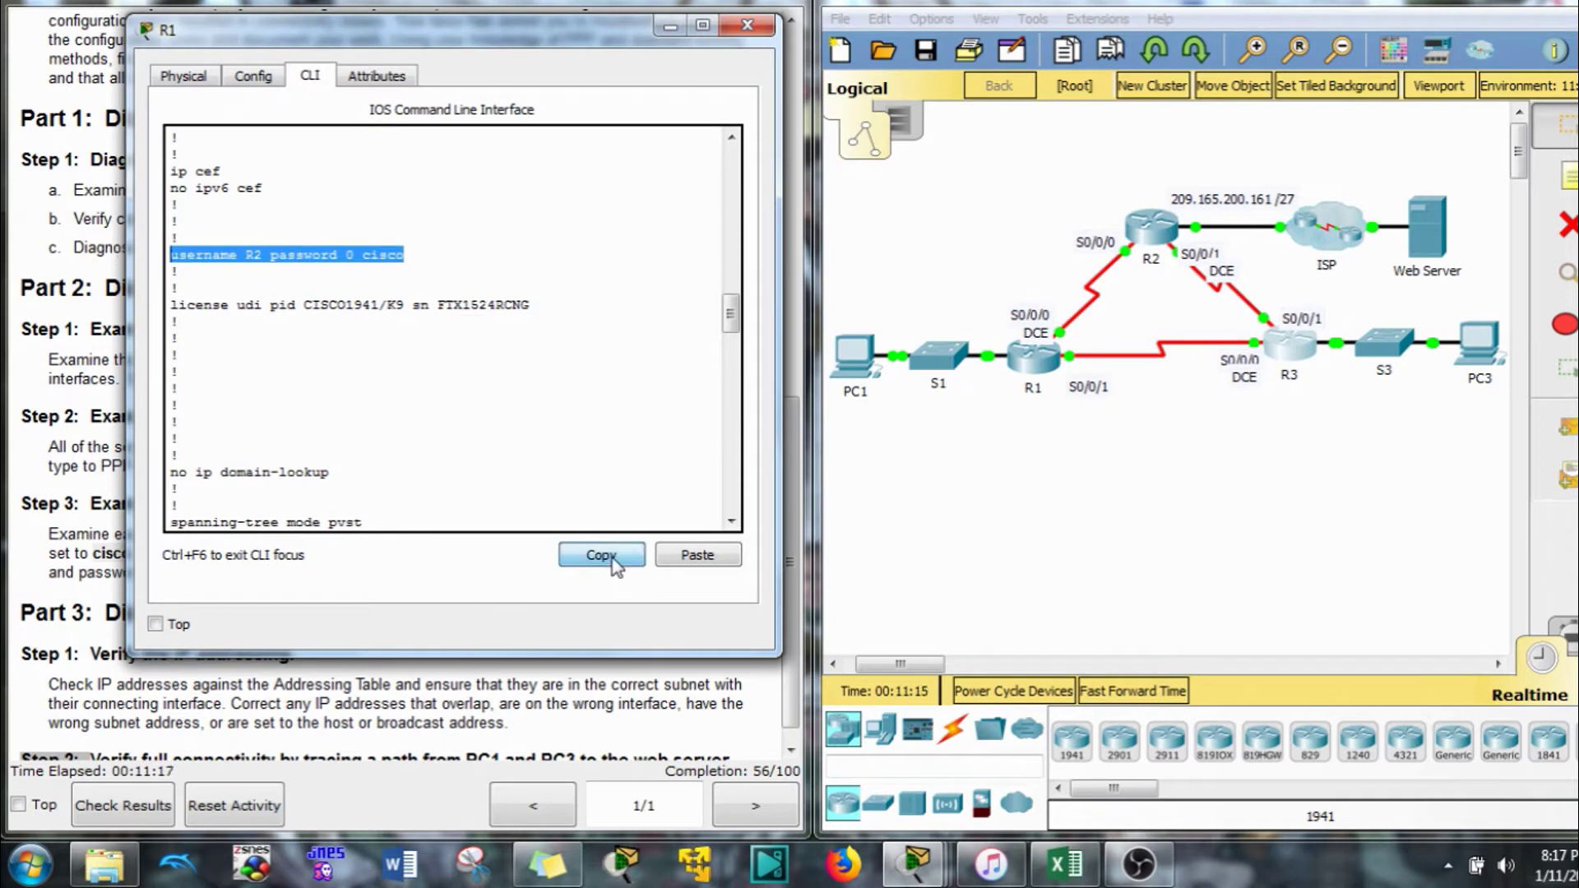
pyautogui.scroll(-20, 607, 462)
pyautogui.write('e')
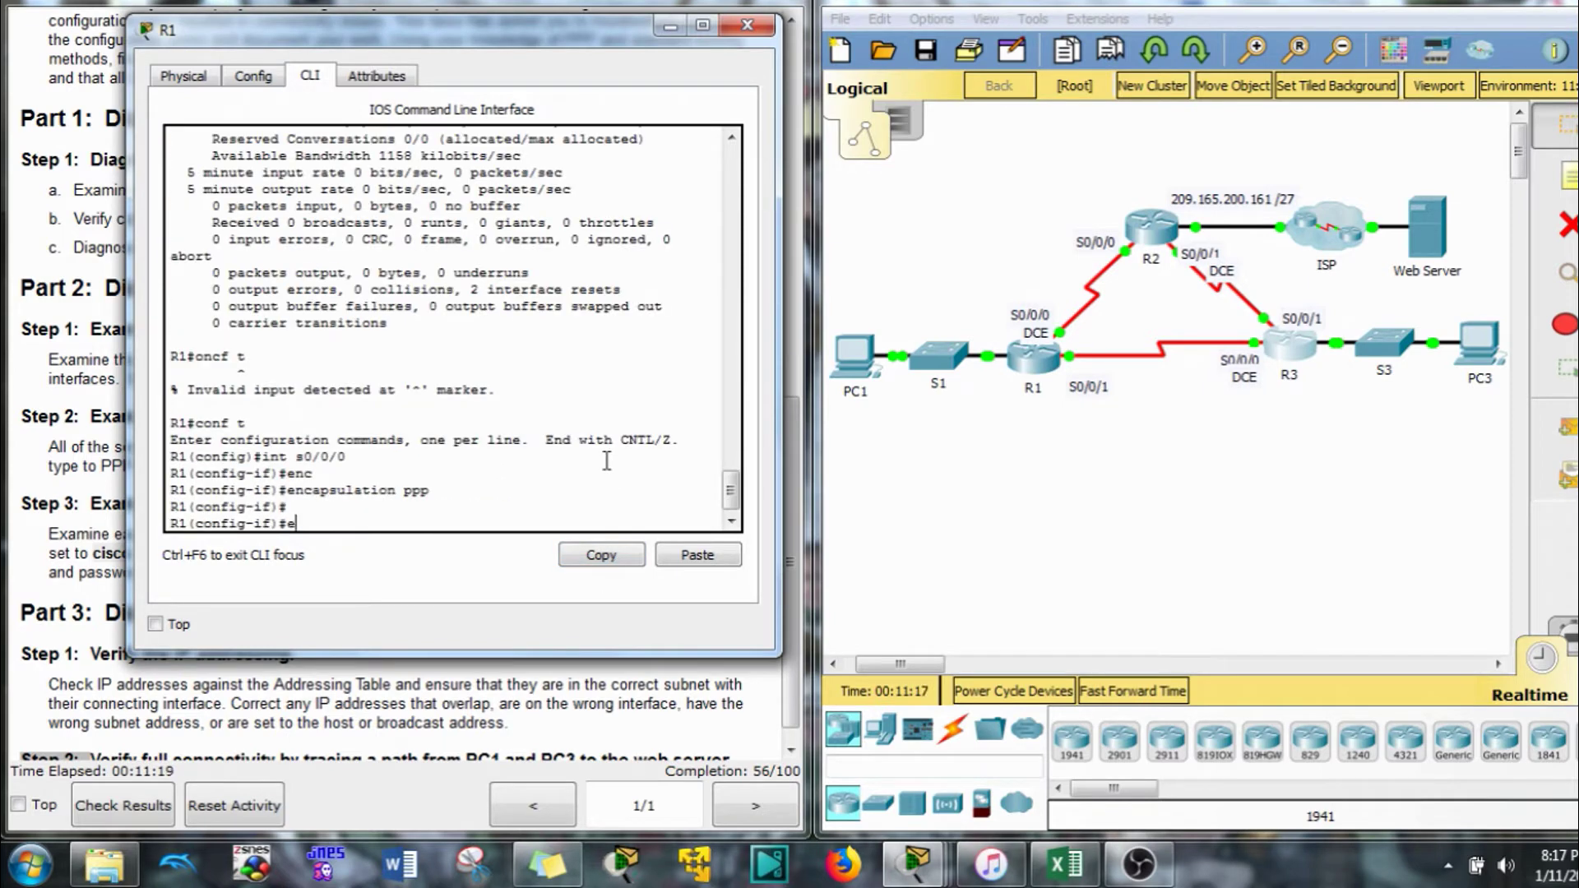
pyautogui.write('xit')
pyautogui.press('Return')
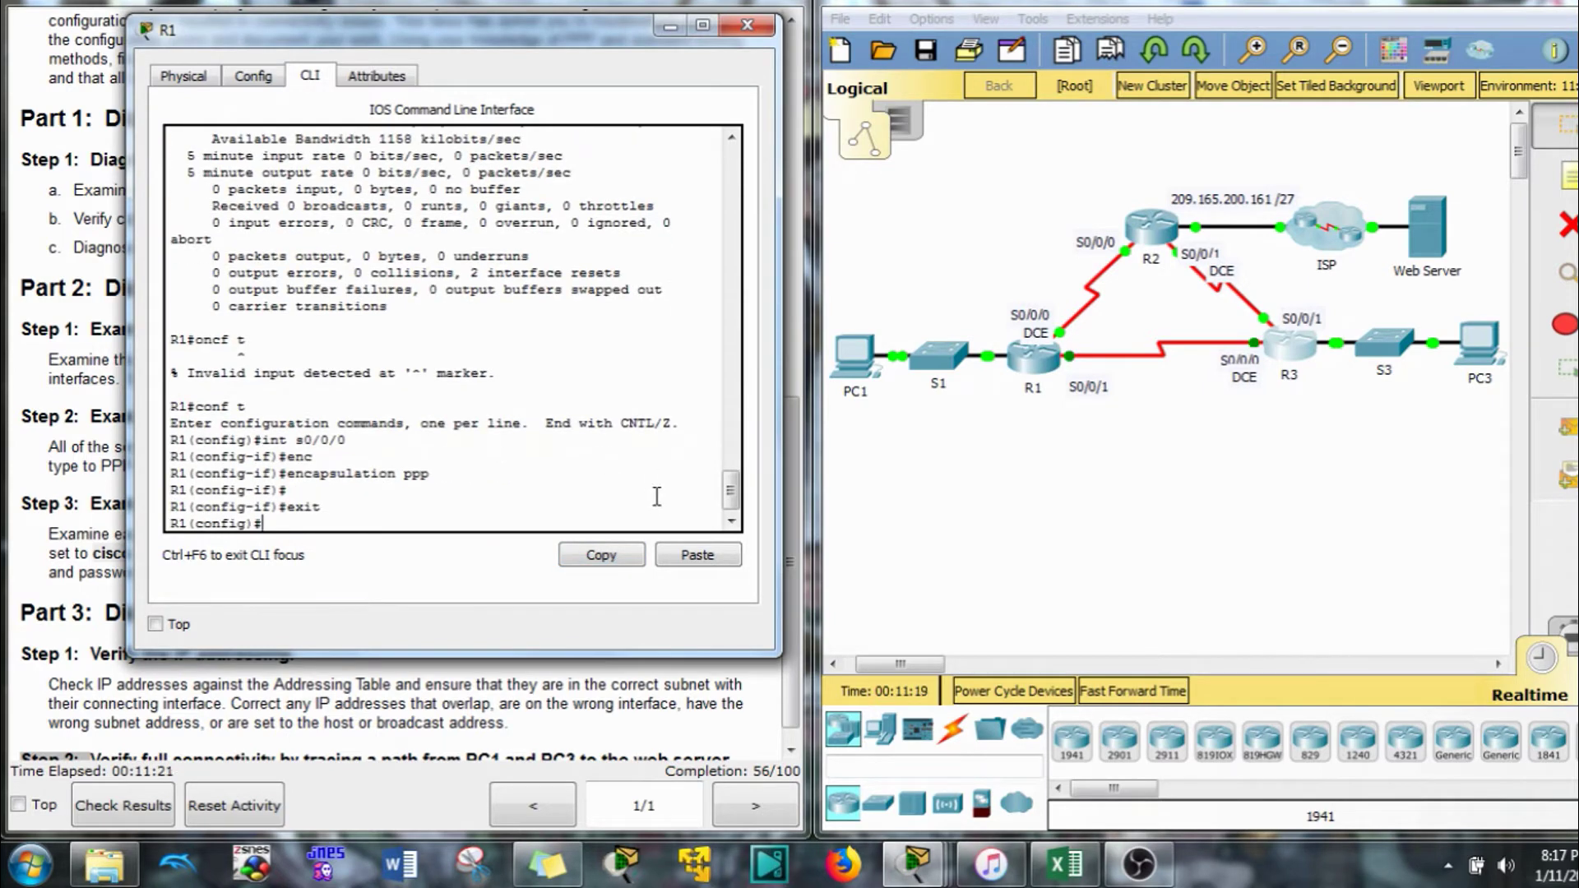
pyautogui.click(696, 555)
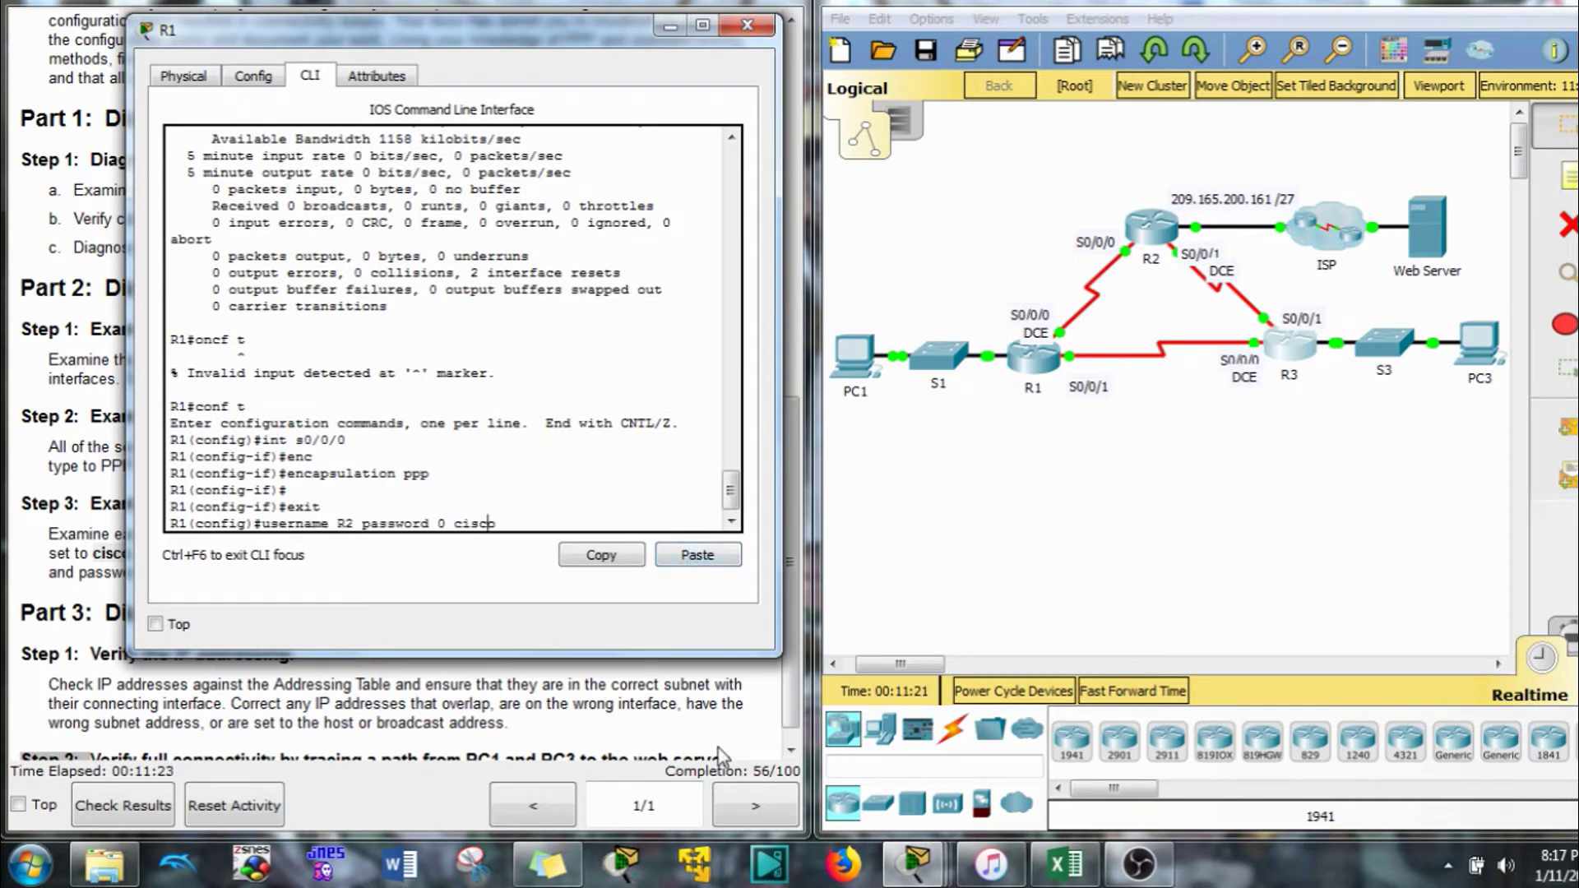
pyautogui.press('Left')
pyautogui.press('Left')
pyautogui.press('Left')
pyautogui.press('Left')
pyautogui.press('Left')
pyautogui.press('Left')
pyautogui.press('Left')
pyautogui.press('Left')
pyautogui.press('Left')
pyautogui.press('Left')
pyautogui.press('Left')
pyautogui.press('Left')
pyautogui.press('Left')
pyautogui.press('Left')
pyautogui.press('Left')
pyautogui.press('Left')
pyautogui.press('Left')
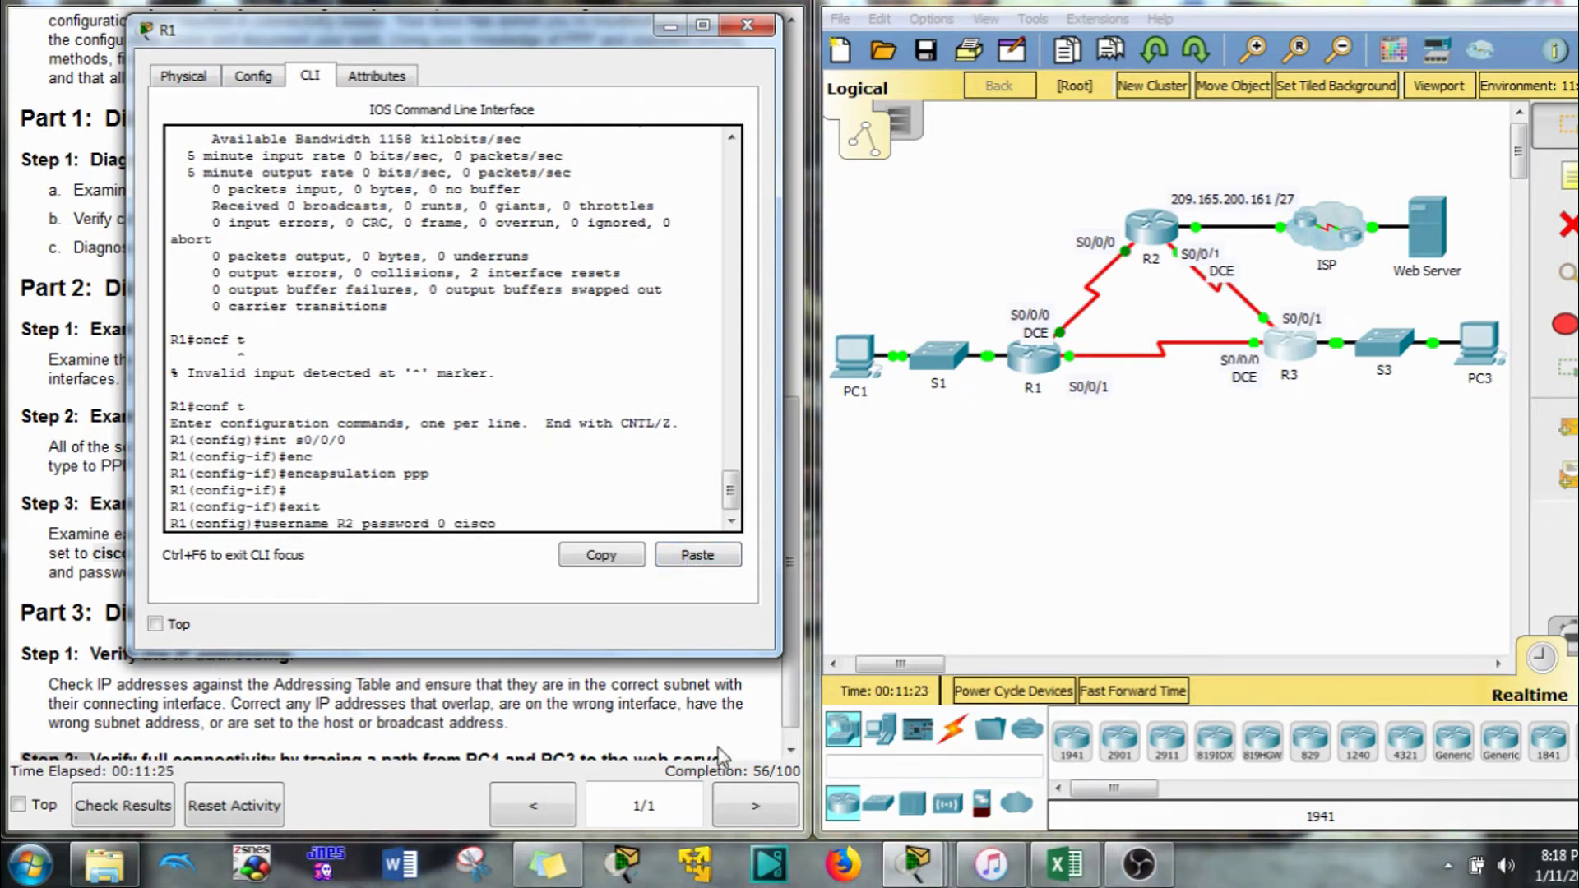
pyautogui.press('BackSpace')
pyautogui.write('3')
pyautogui.press('Return')
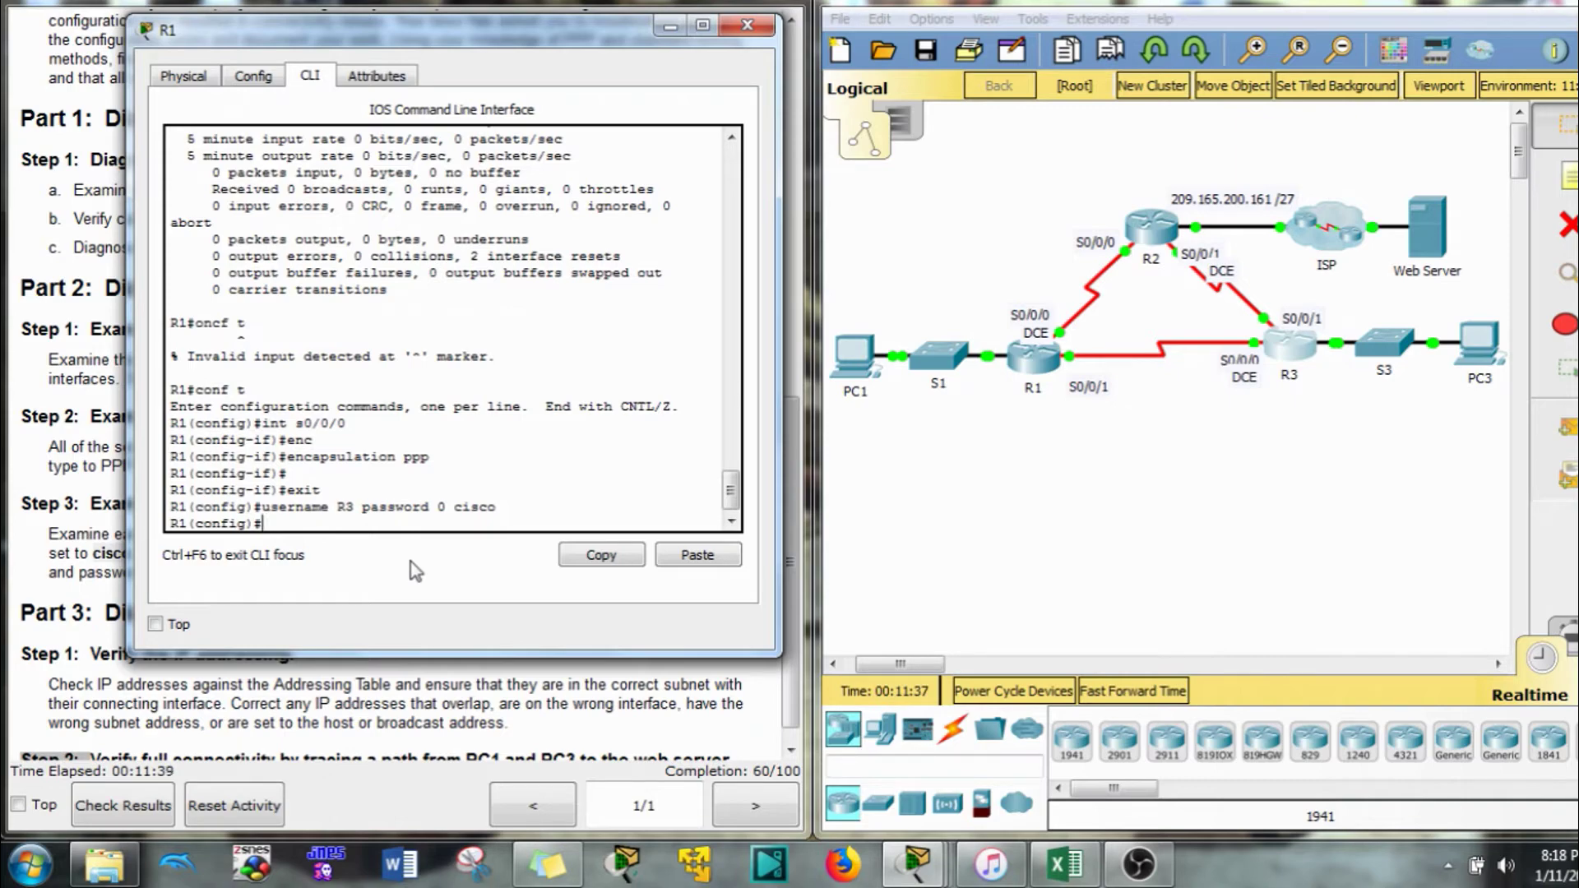
# Check both username lines in R1's running configuration with do show run, then bring up R2
pyautogui.moveTo(614, 23); pyautogui.dragTo(1356, 112)
pyautogui.click(1133, 465)
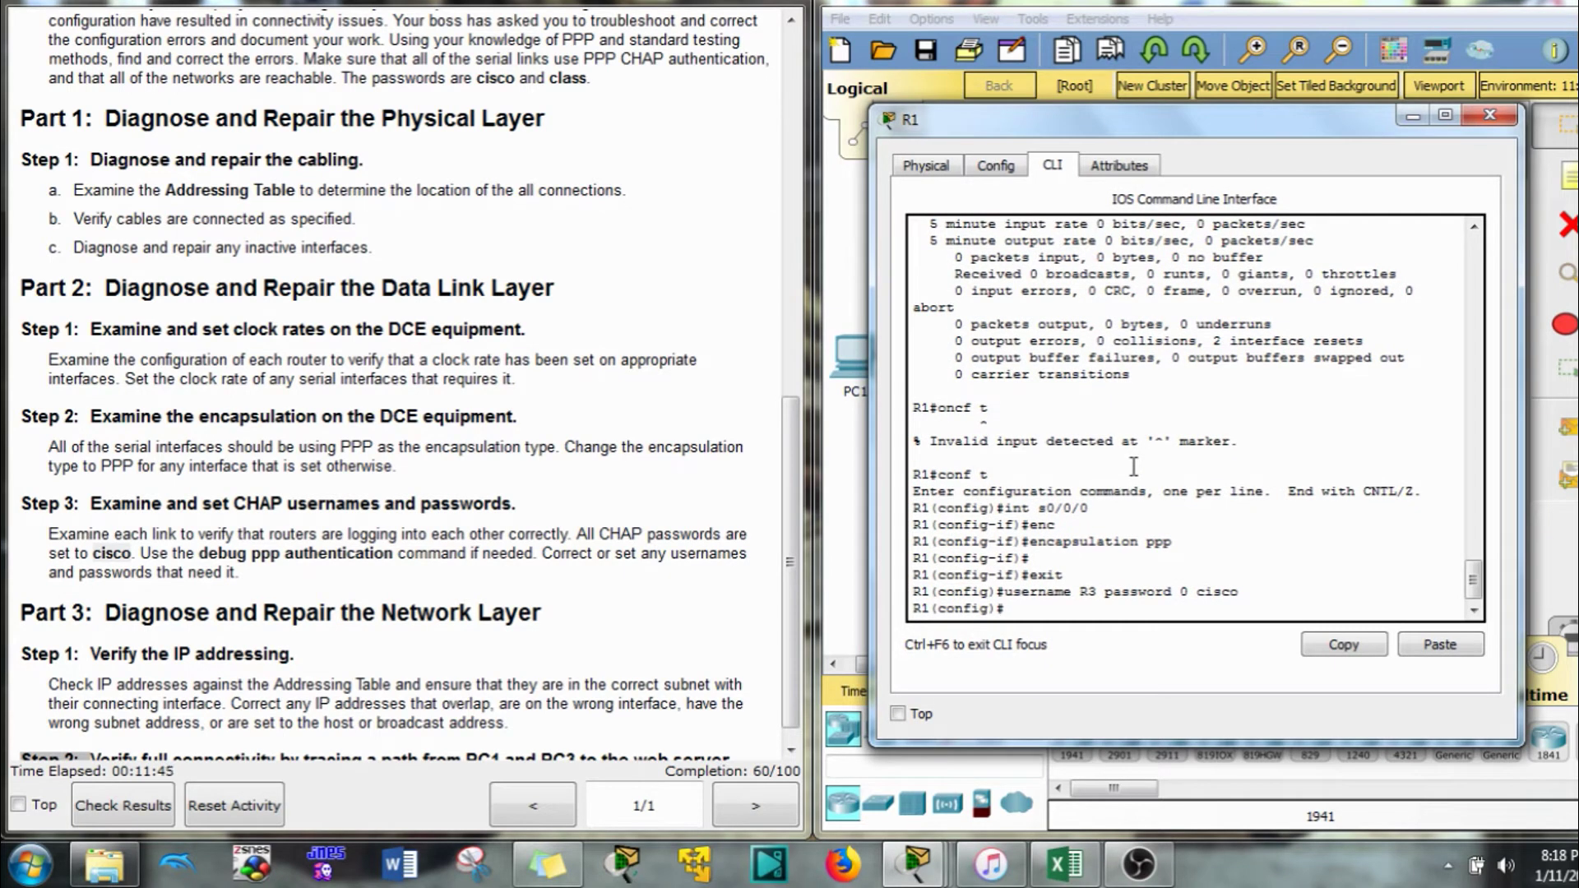
pyautogui.write('do show ru')
pyautogui.press('Return')
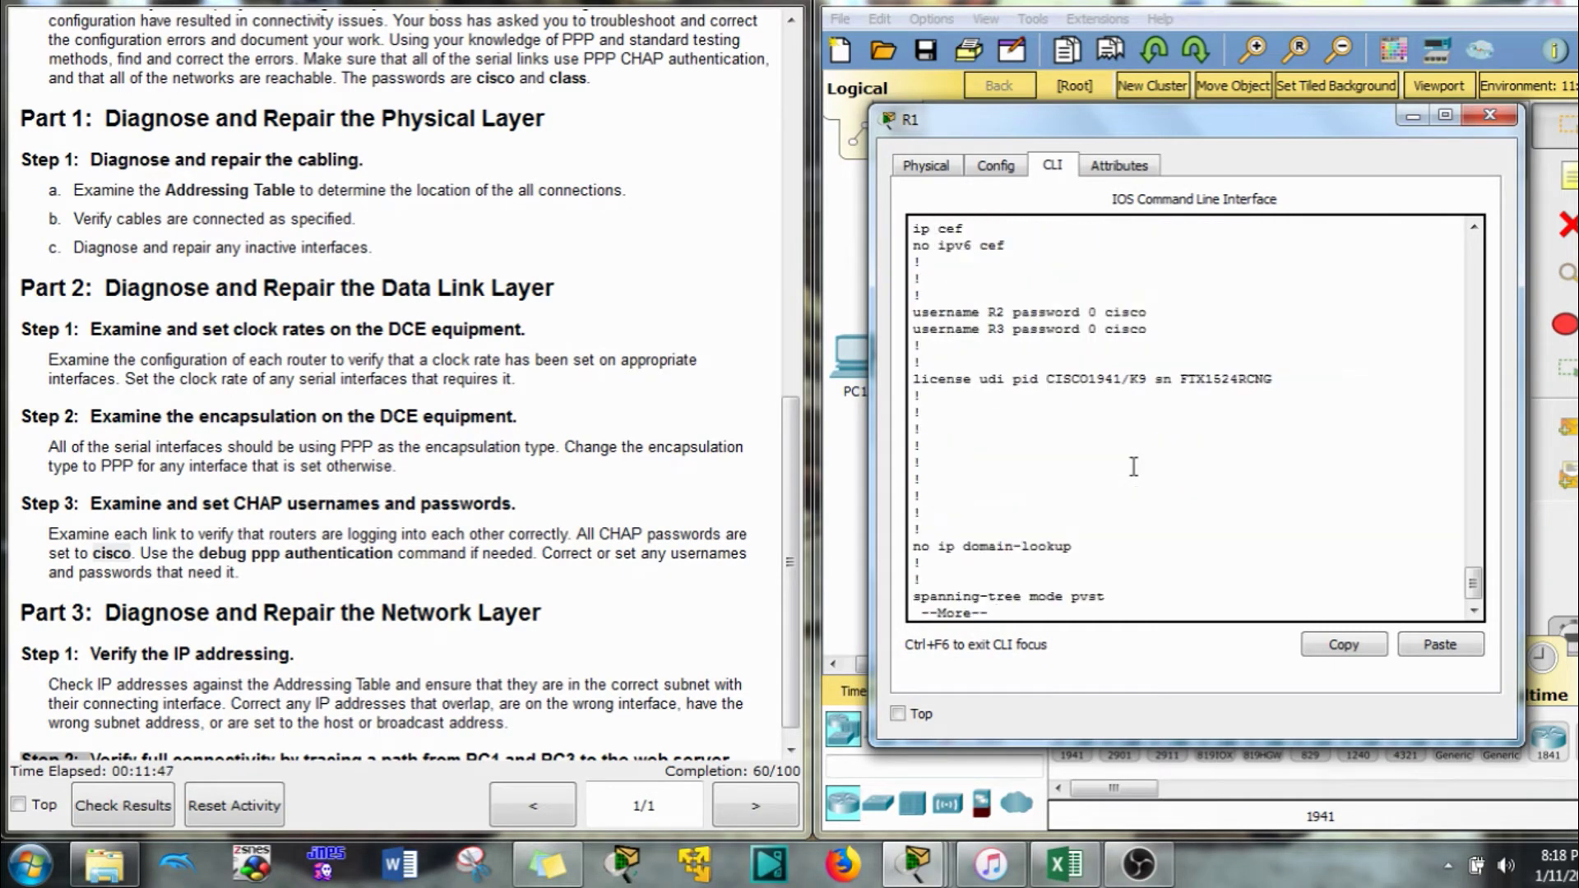
pyautogui.moveTo(1148, 329); pyautogui.dragTo(904, 309)
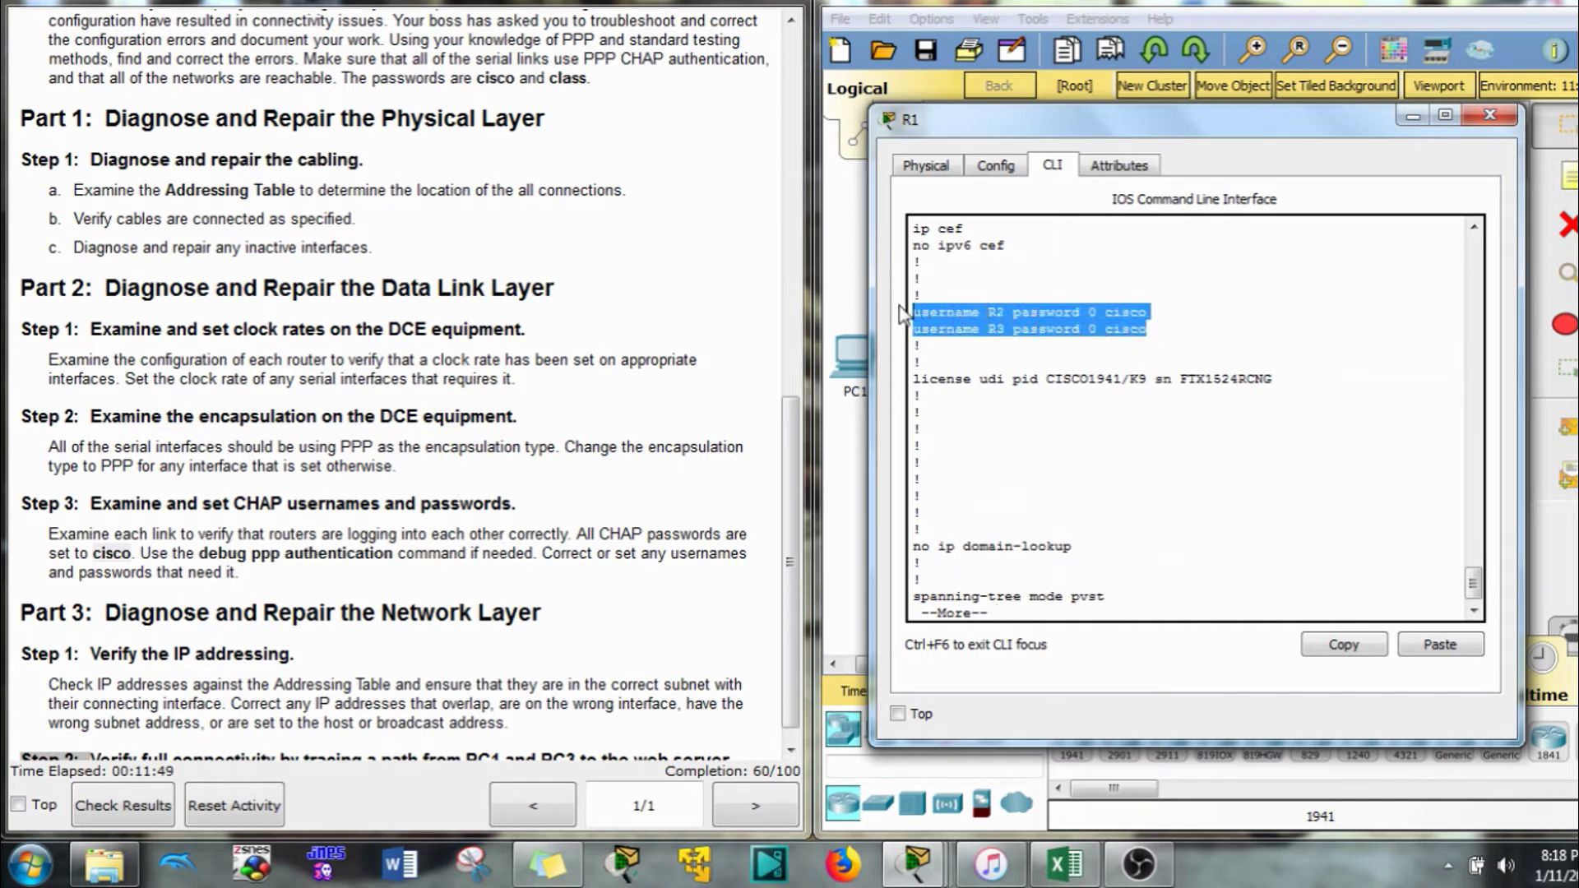
pyautogui.click(1380, 12)
pyautogui.click(1152, 229)
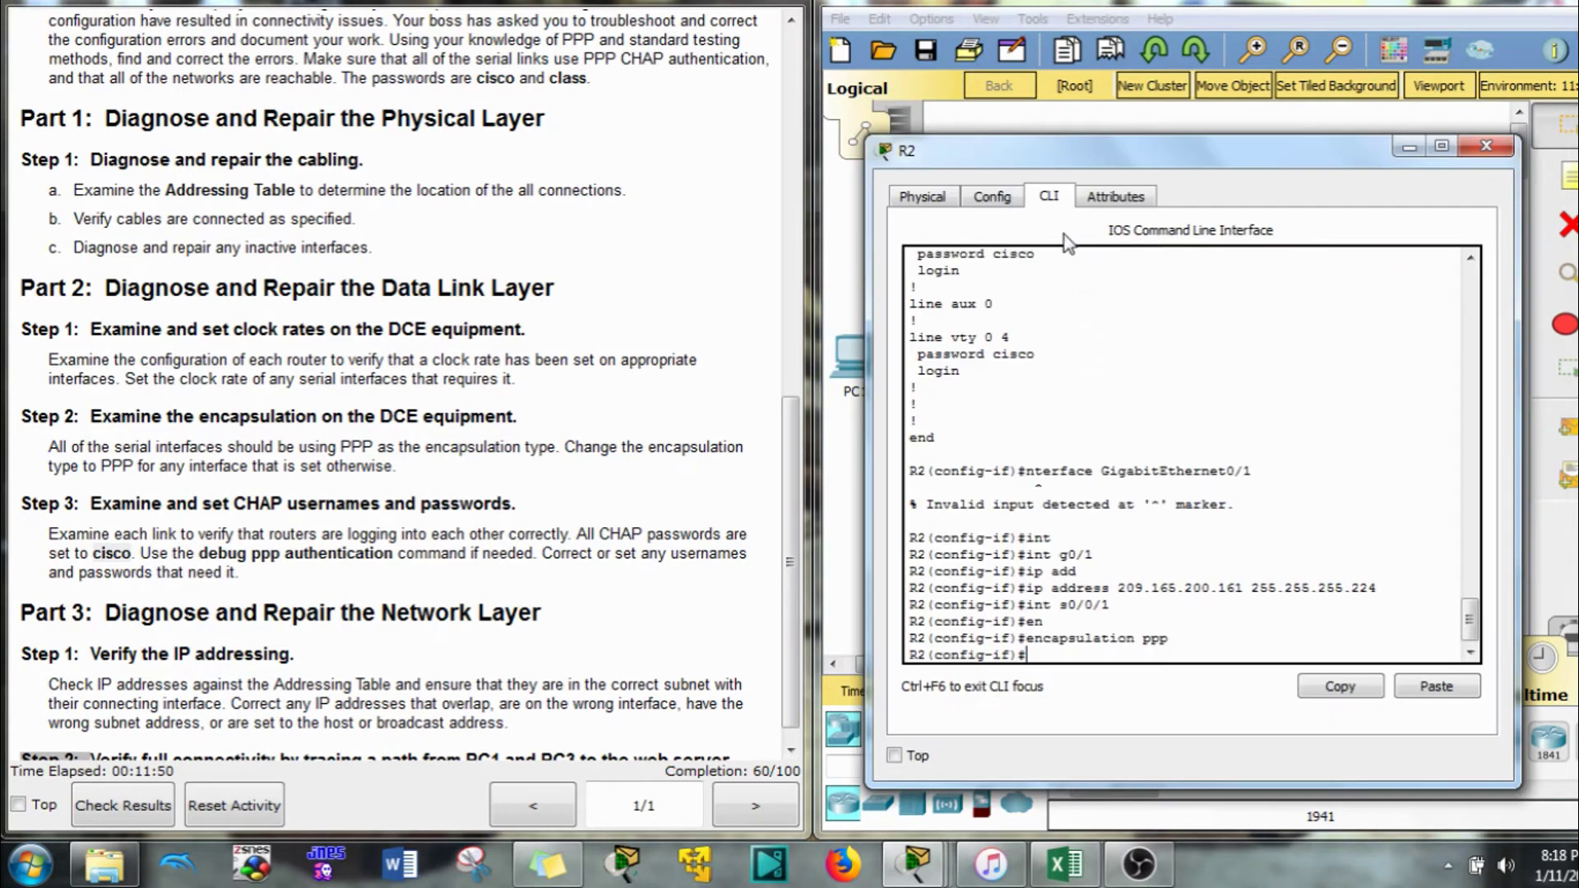
# Compare R2's username entries with the instructions, spotting the misspelled R11 and wrong password class
pyautogui.scroll(10, 1022, 514)
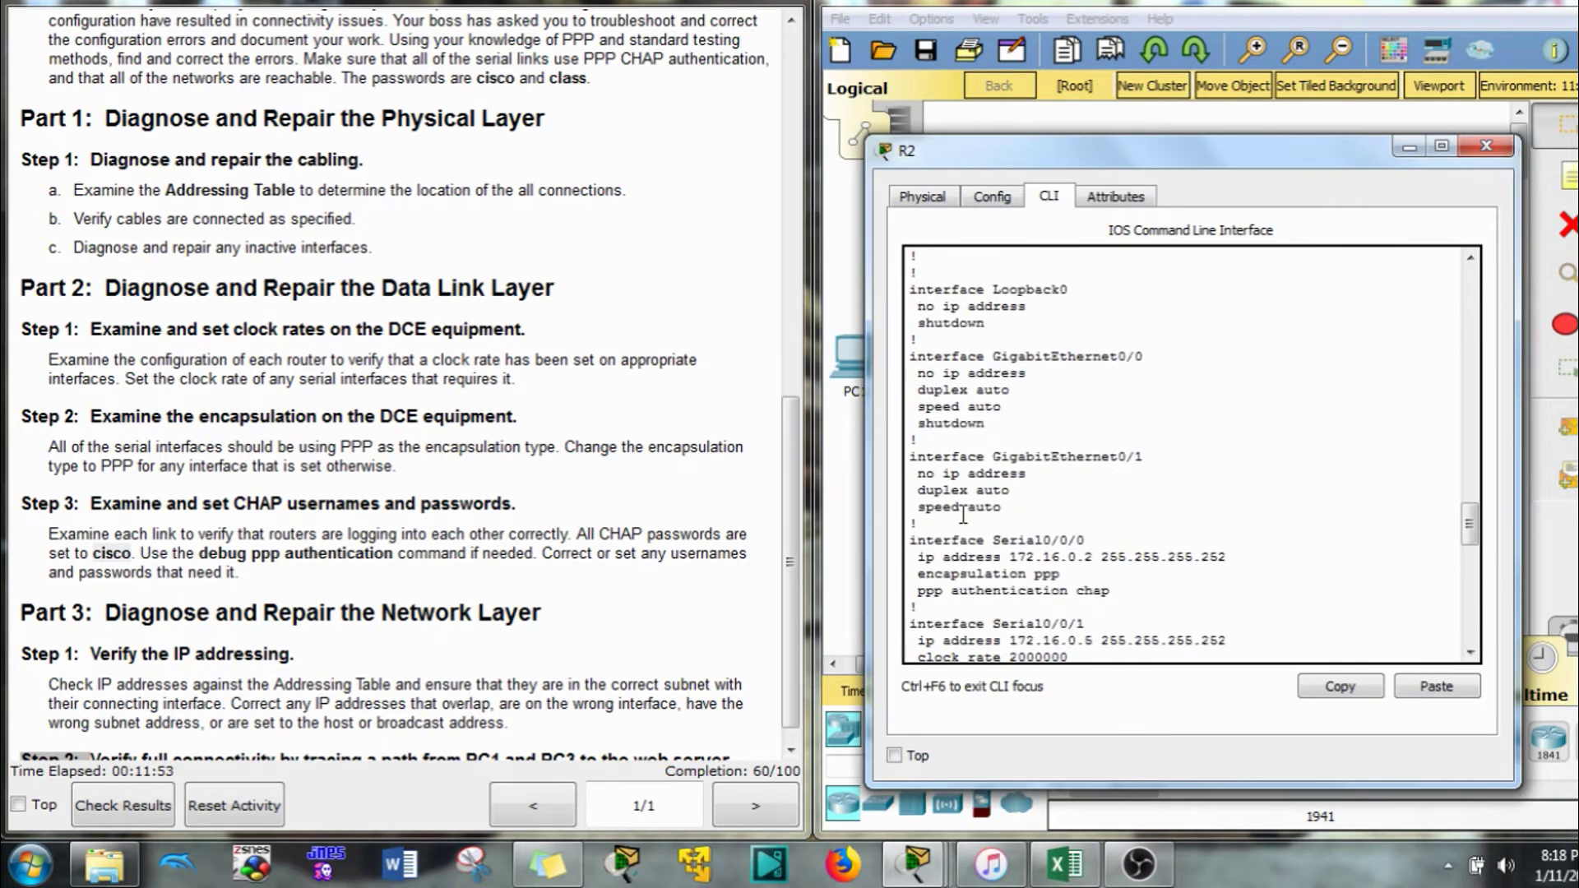
pyautogui.scroll(6, 963, 514)
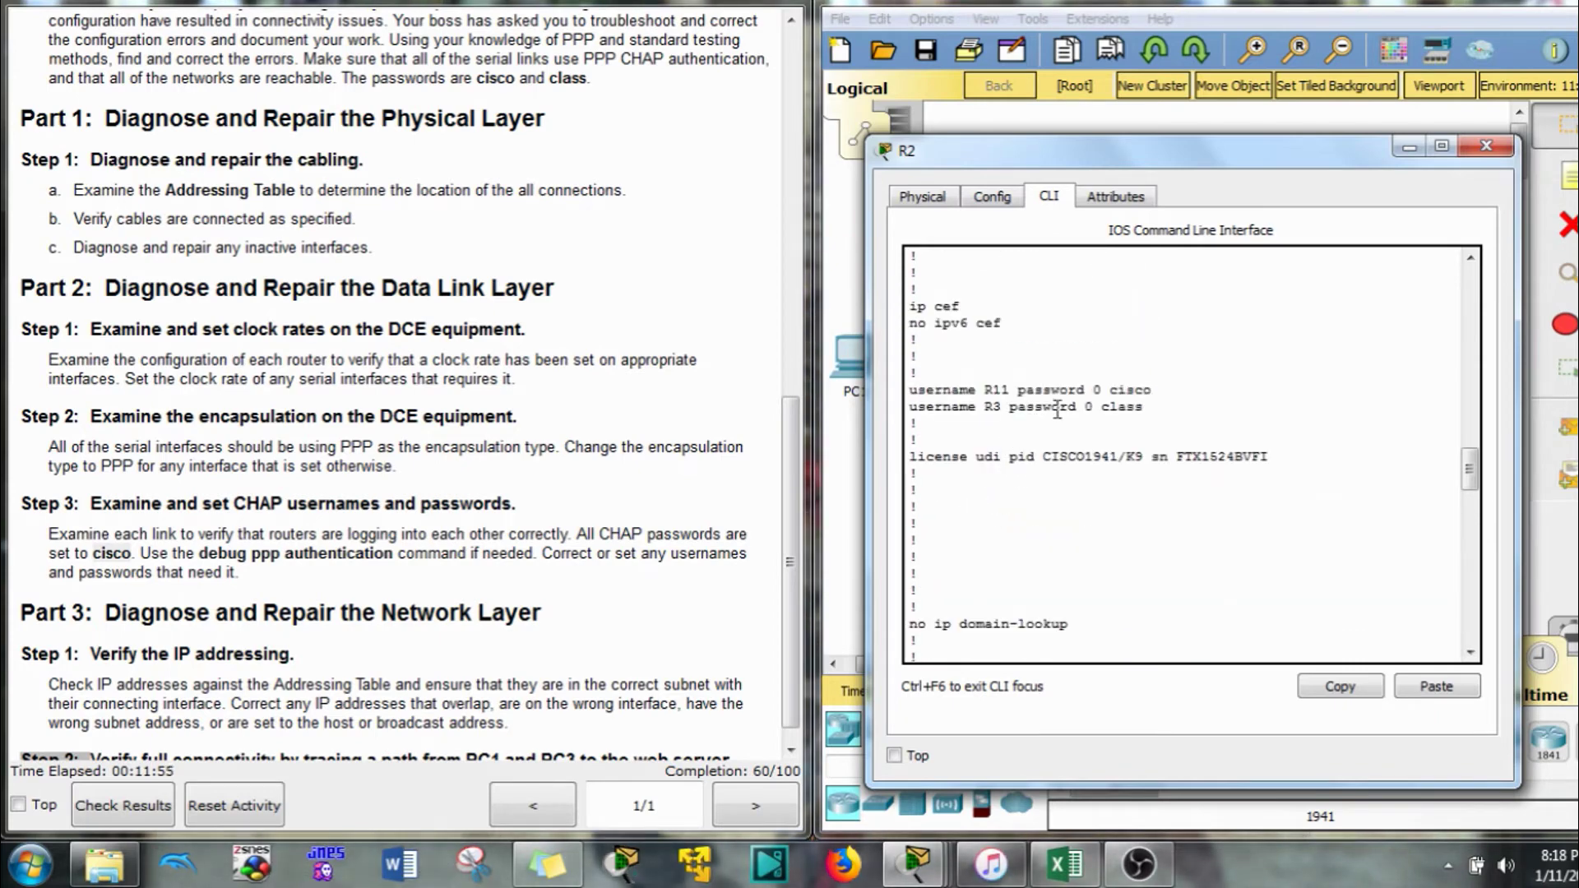
pyautogui.moveTo(1247, 161); pyautogui.dragTo(496, 97)
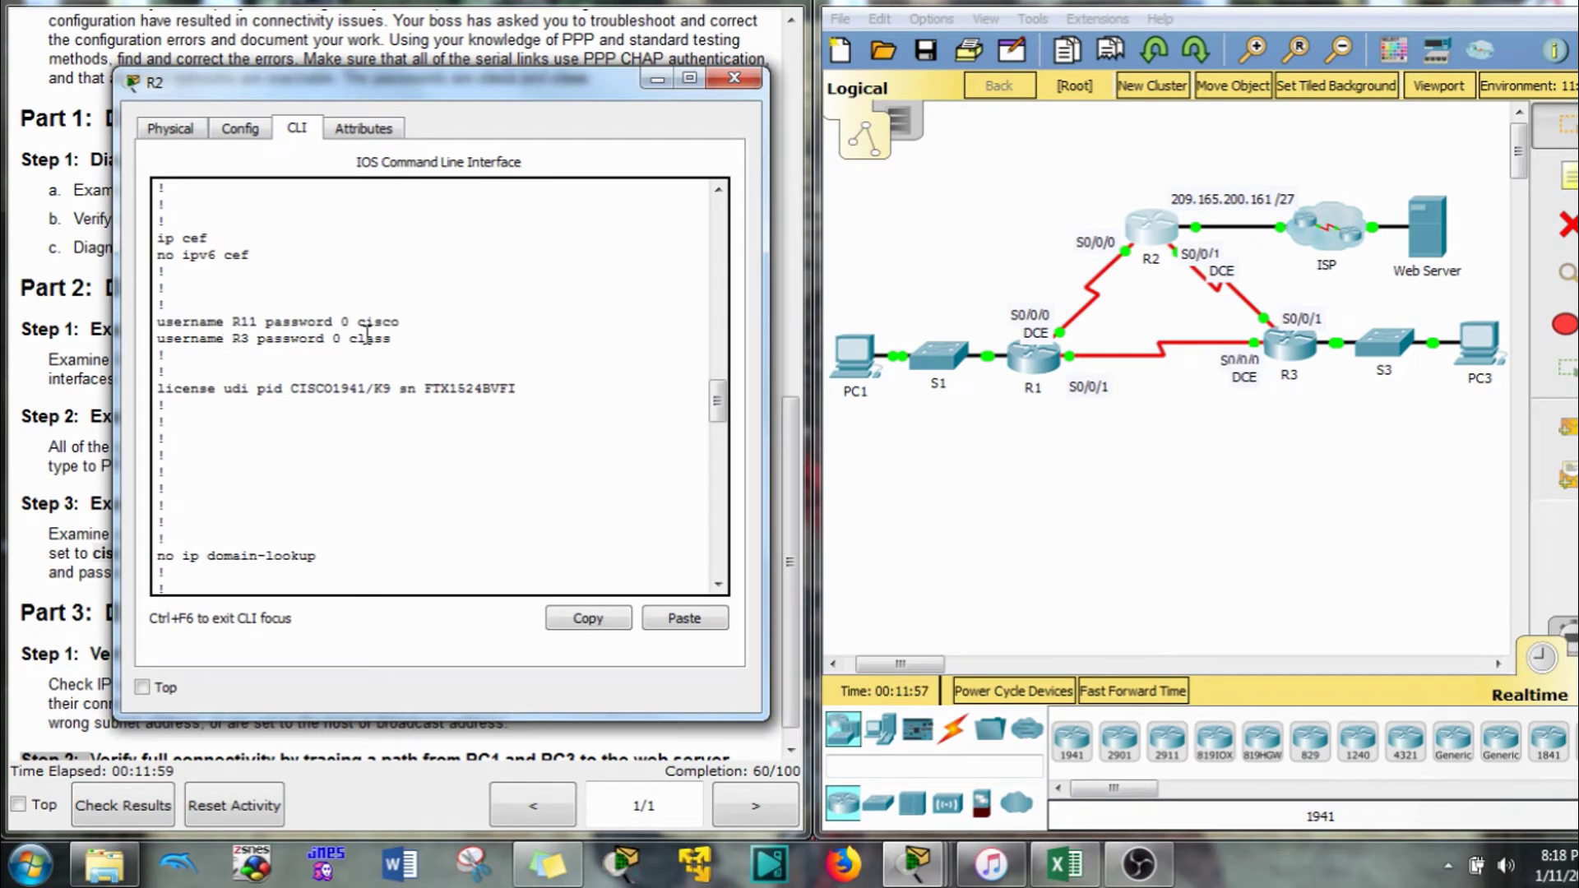
pyautogui.moveTo(401, 338); pyautogui.dragTo(161, 349)
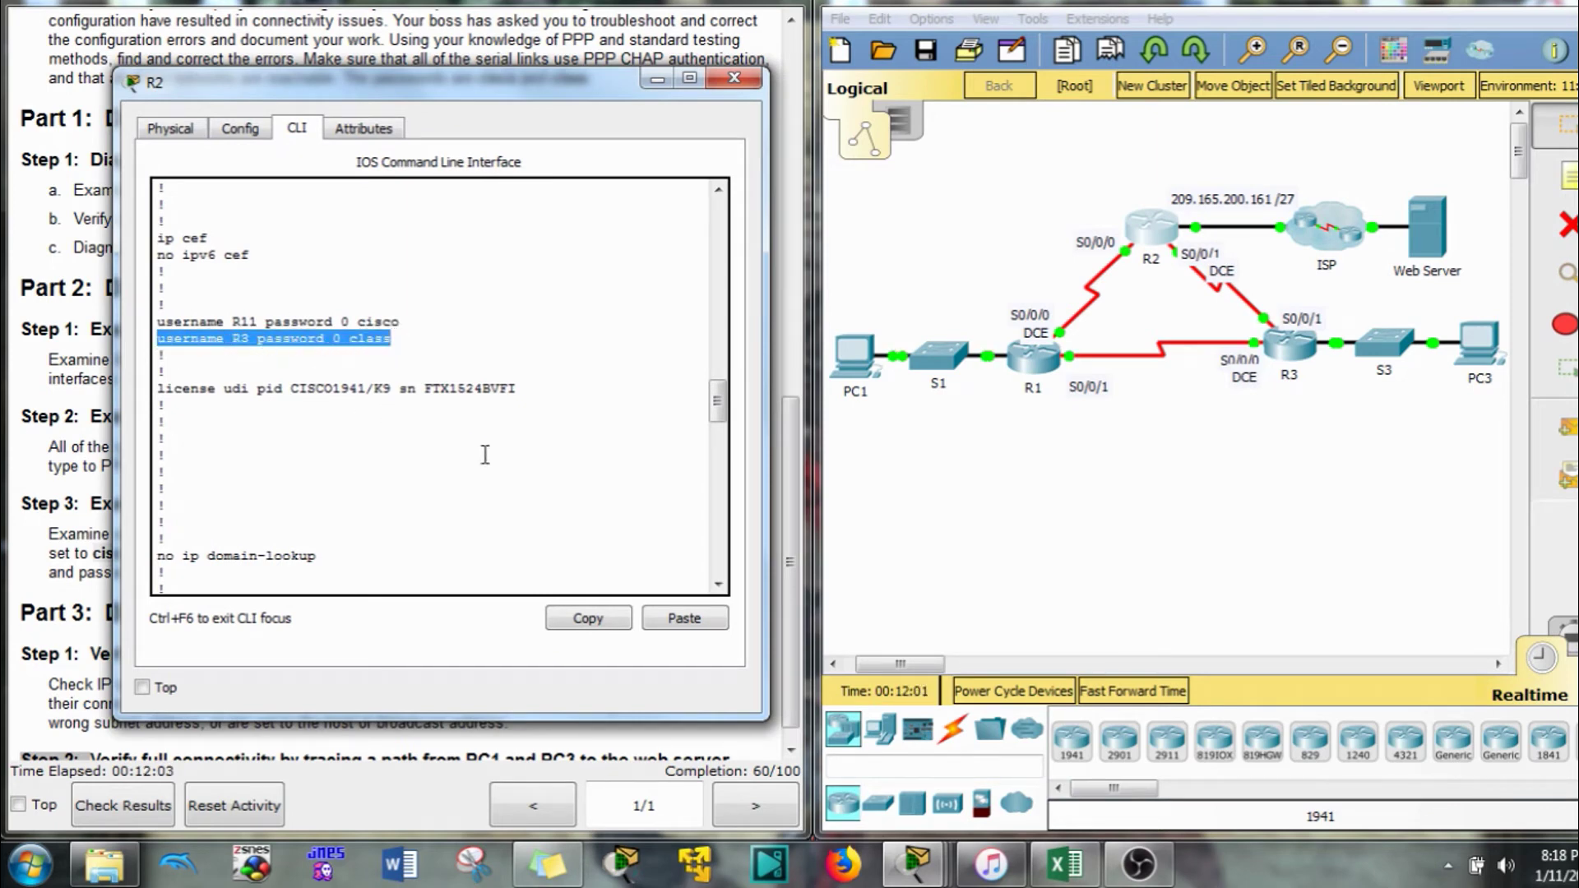
pyautogui.click(1341, 402)
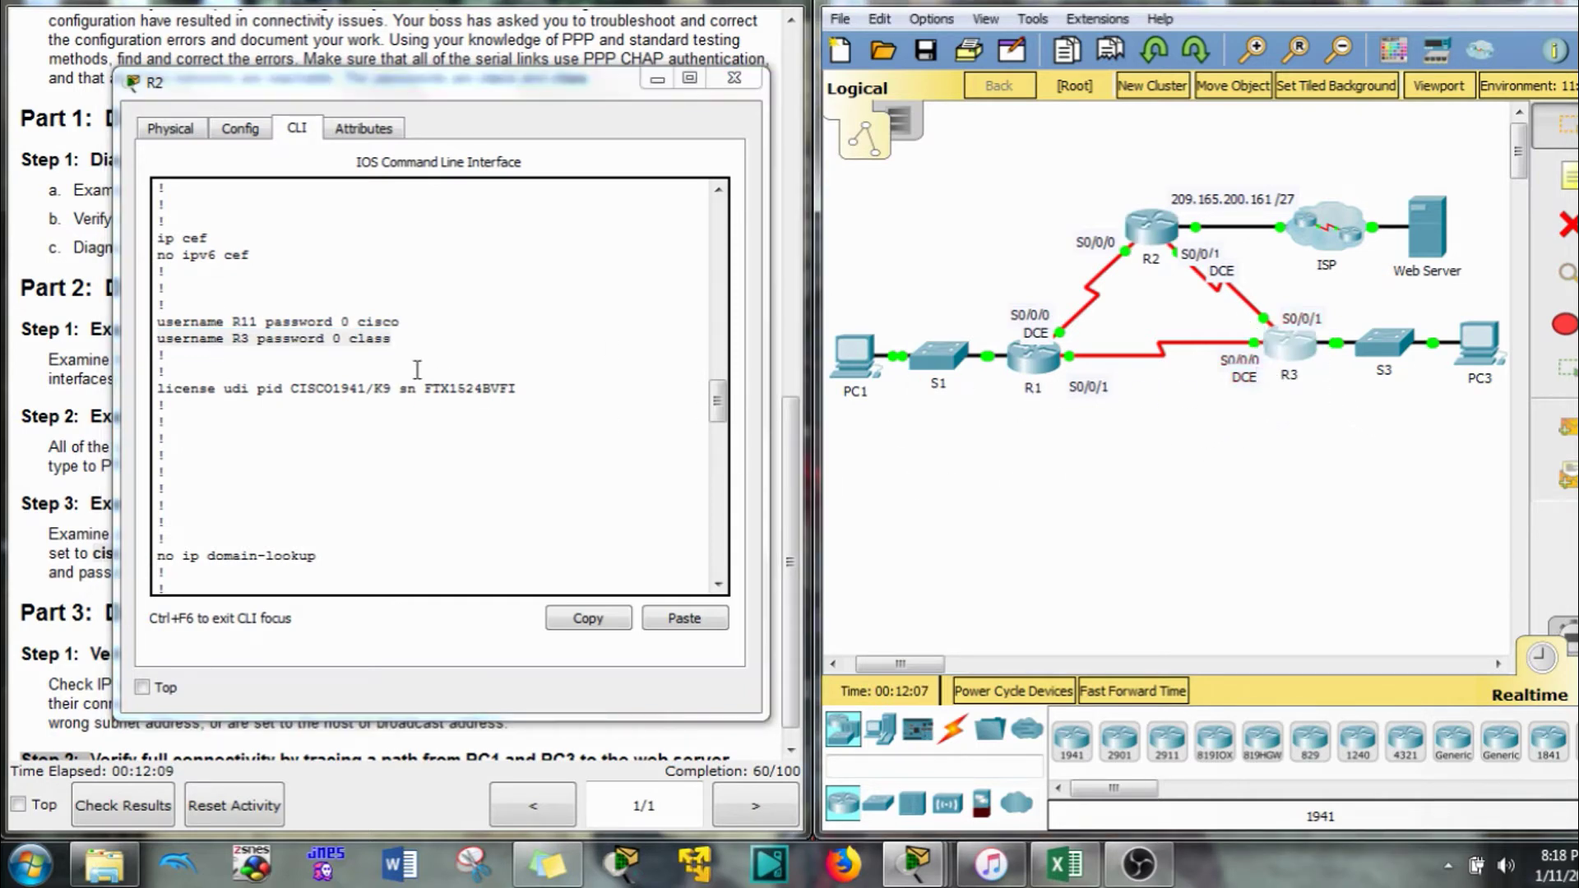
pyautogui.moveTo(389, 339); pyautogui.dragTo(362, 339)
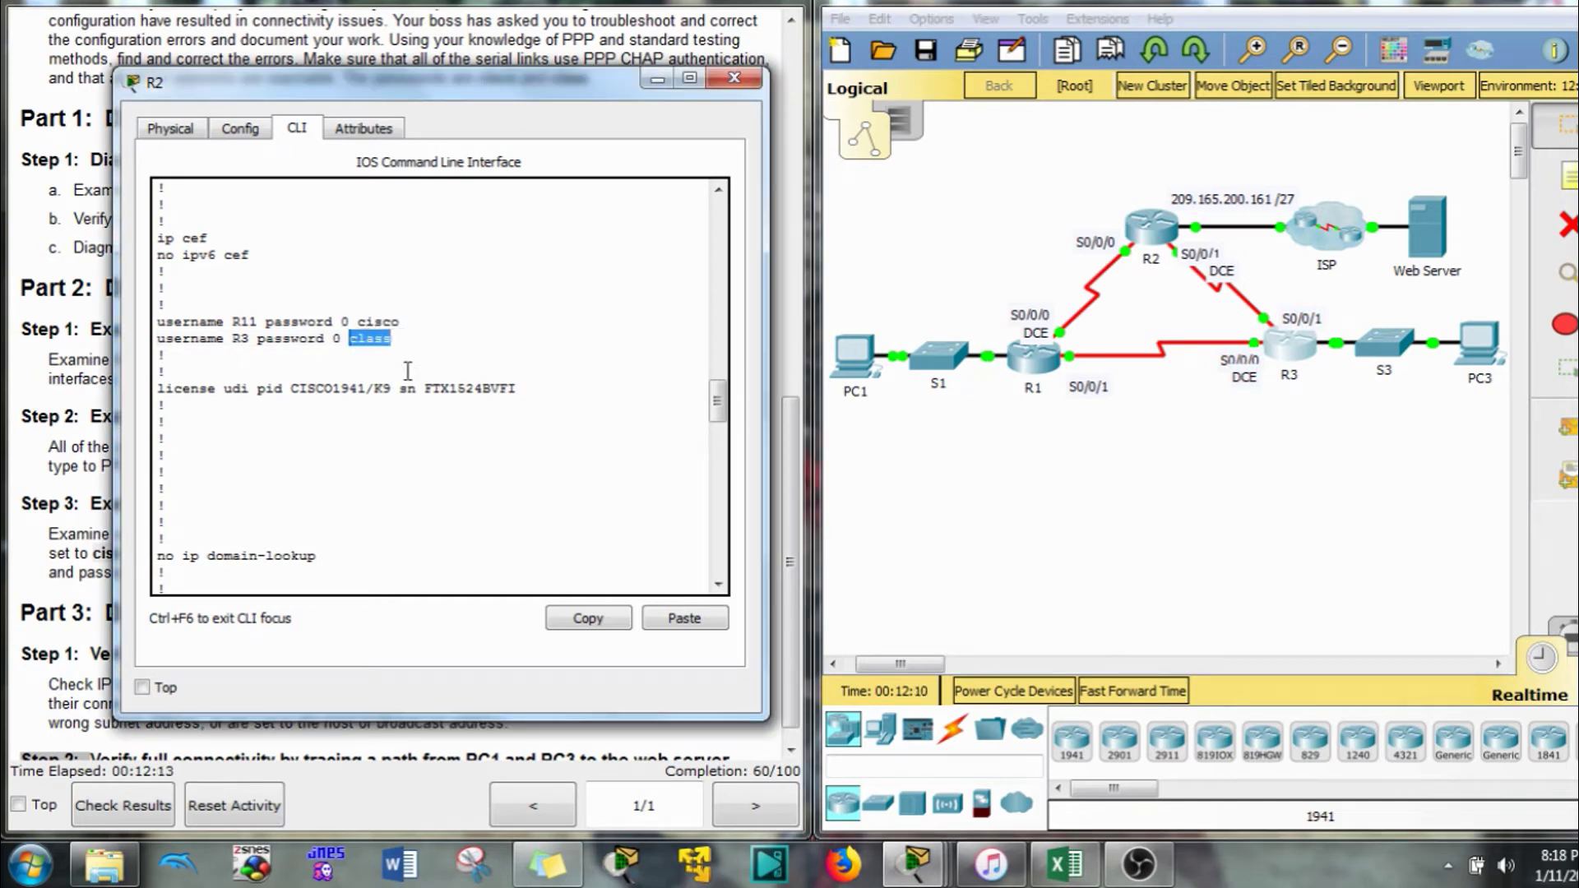
pyautogui.click(428, 334)
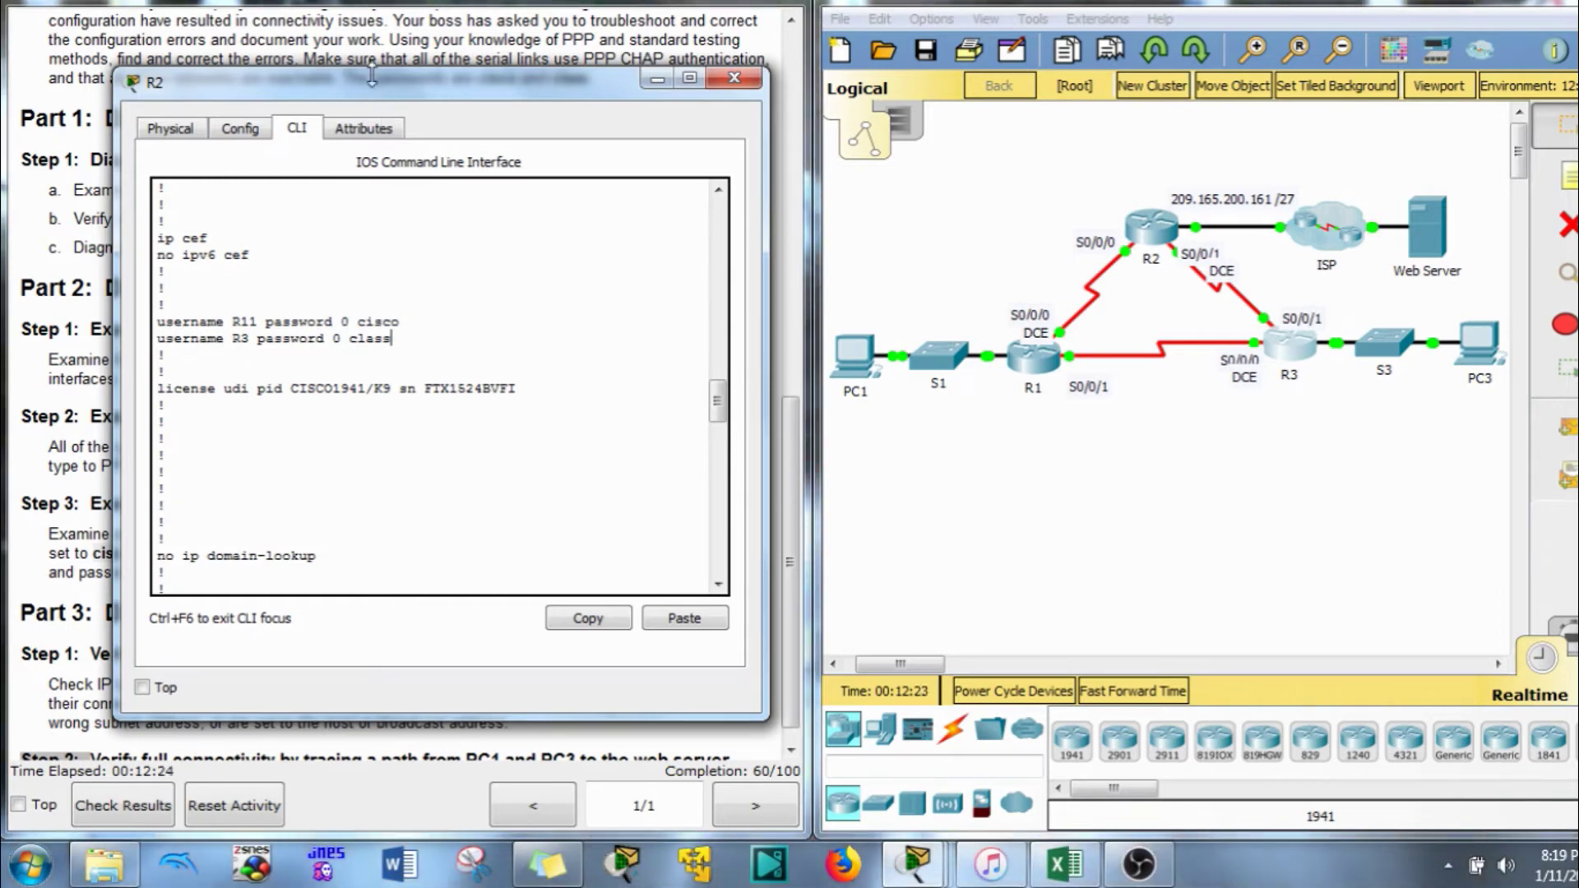
pyautogui.moveTo(372, 74); pyautogui.dragTo(1134, 63)
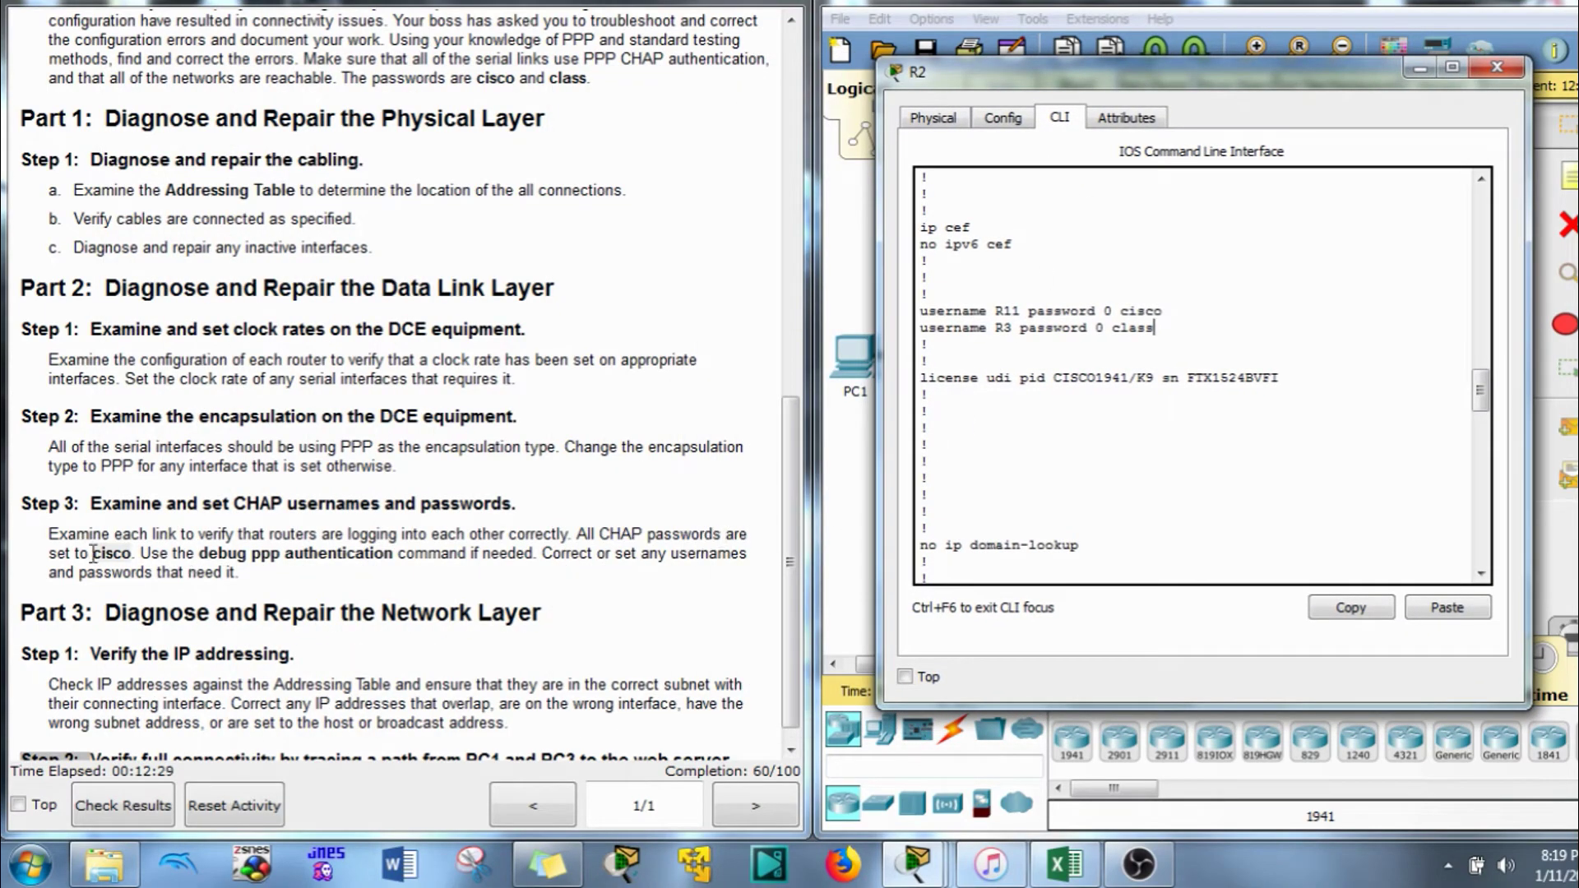
pyautogui.moveTo(1156, 329); pyautogui.dragTo(1118, 337)
pyautogui.moveTo(1021, 310); pyautogui.dragTo(997, 306)
pyautogui.moveTo(1157, 328); pyautogui.dragTo(913, 325)
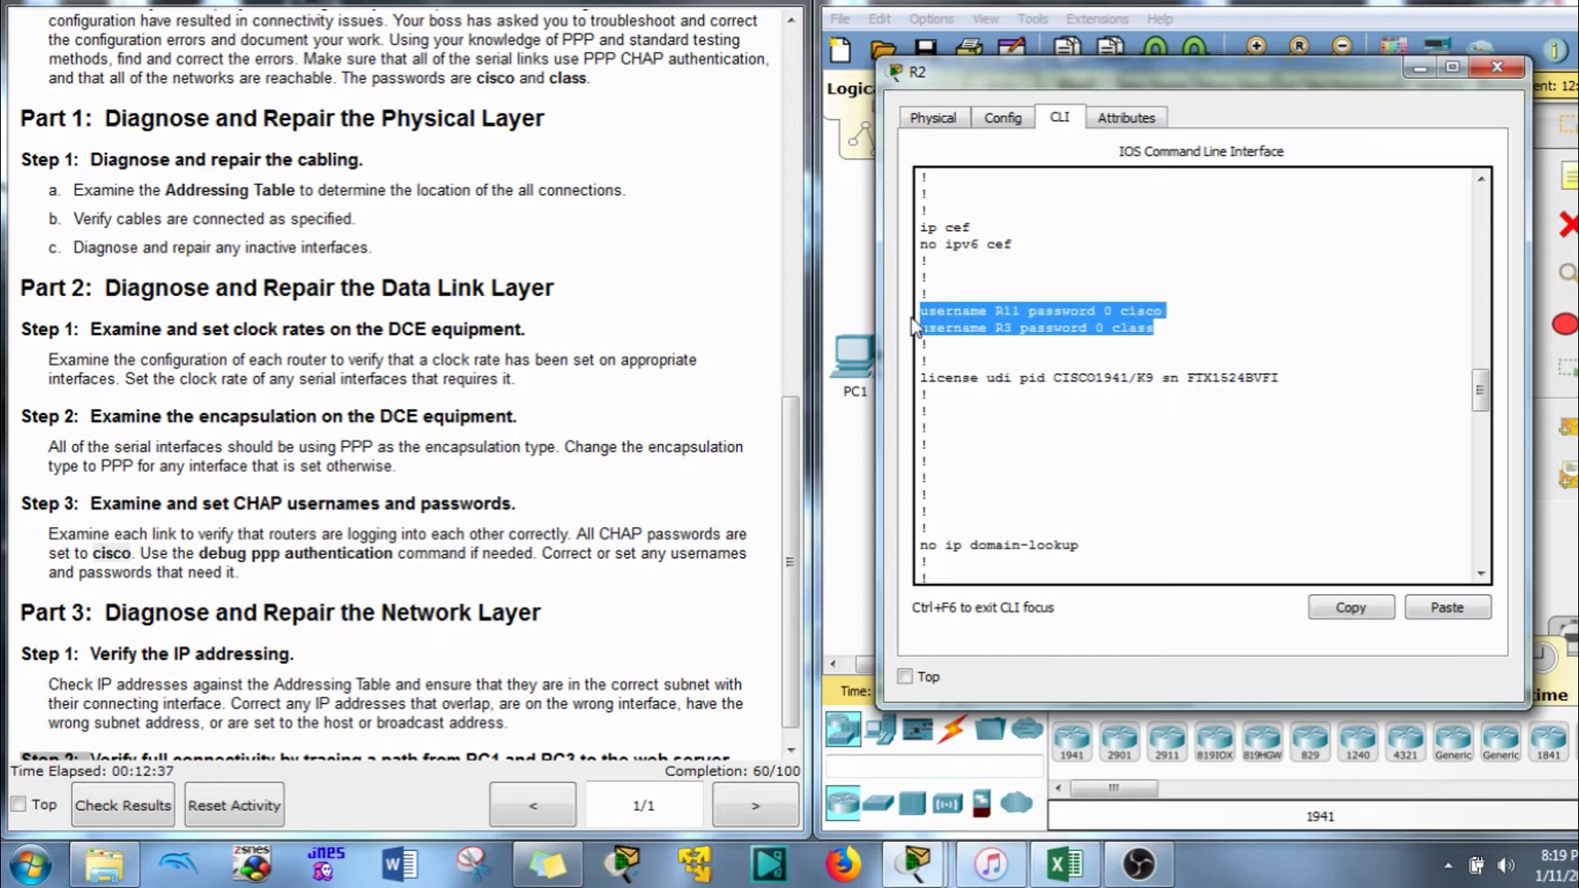
# Copy R2's two username lines and close R2's device window
pyautogui.click(930, 364)
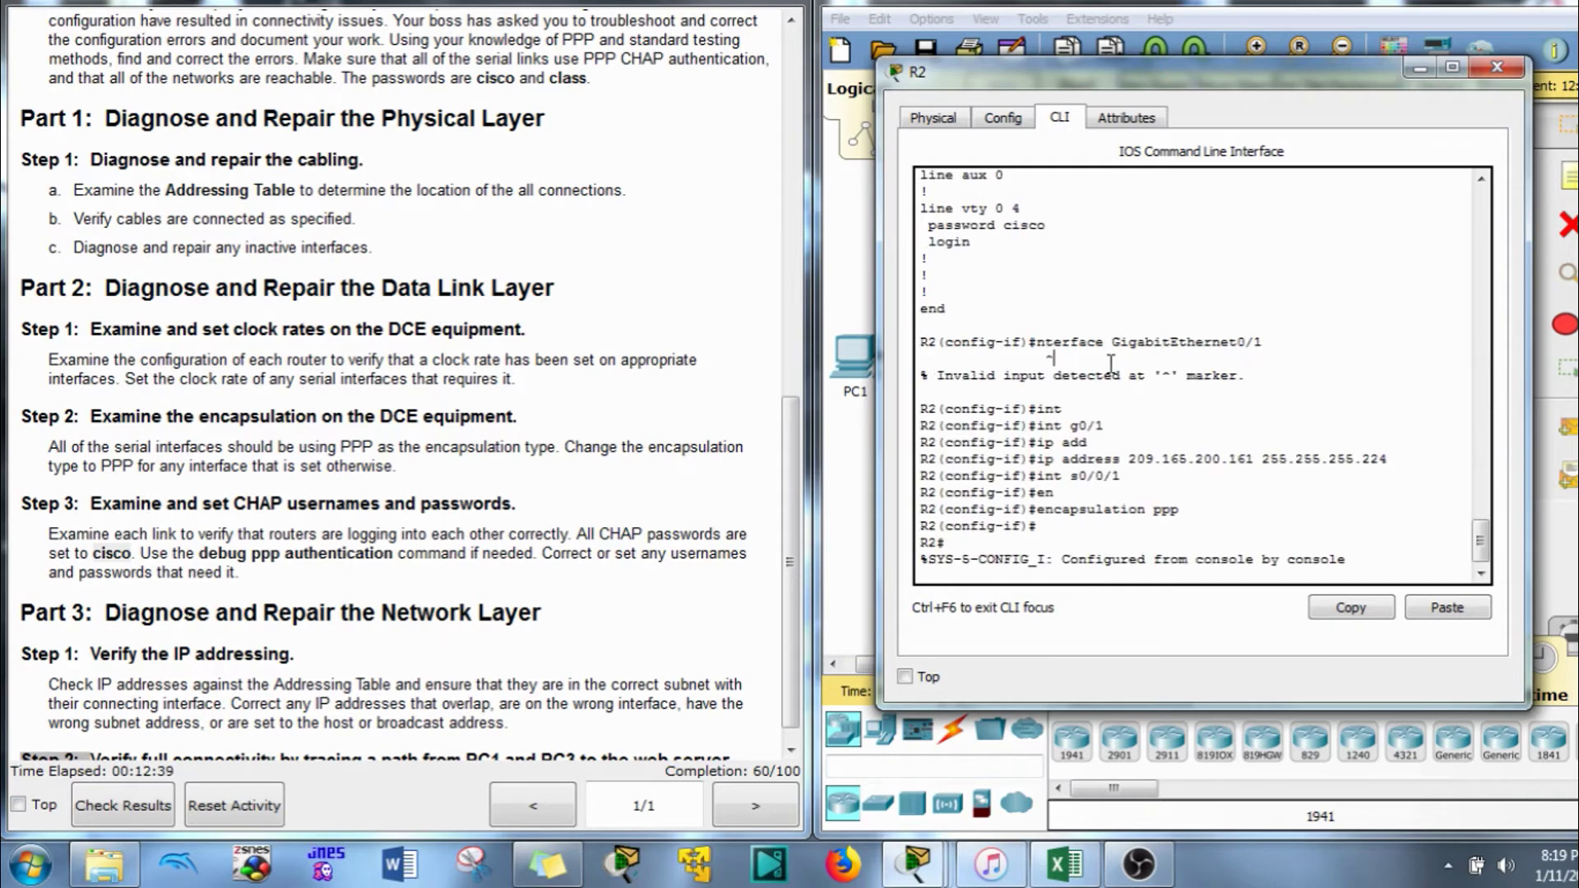
pyautogui.scroll(15, 1111, 363)
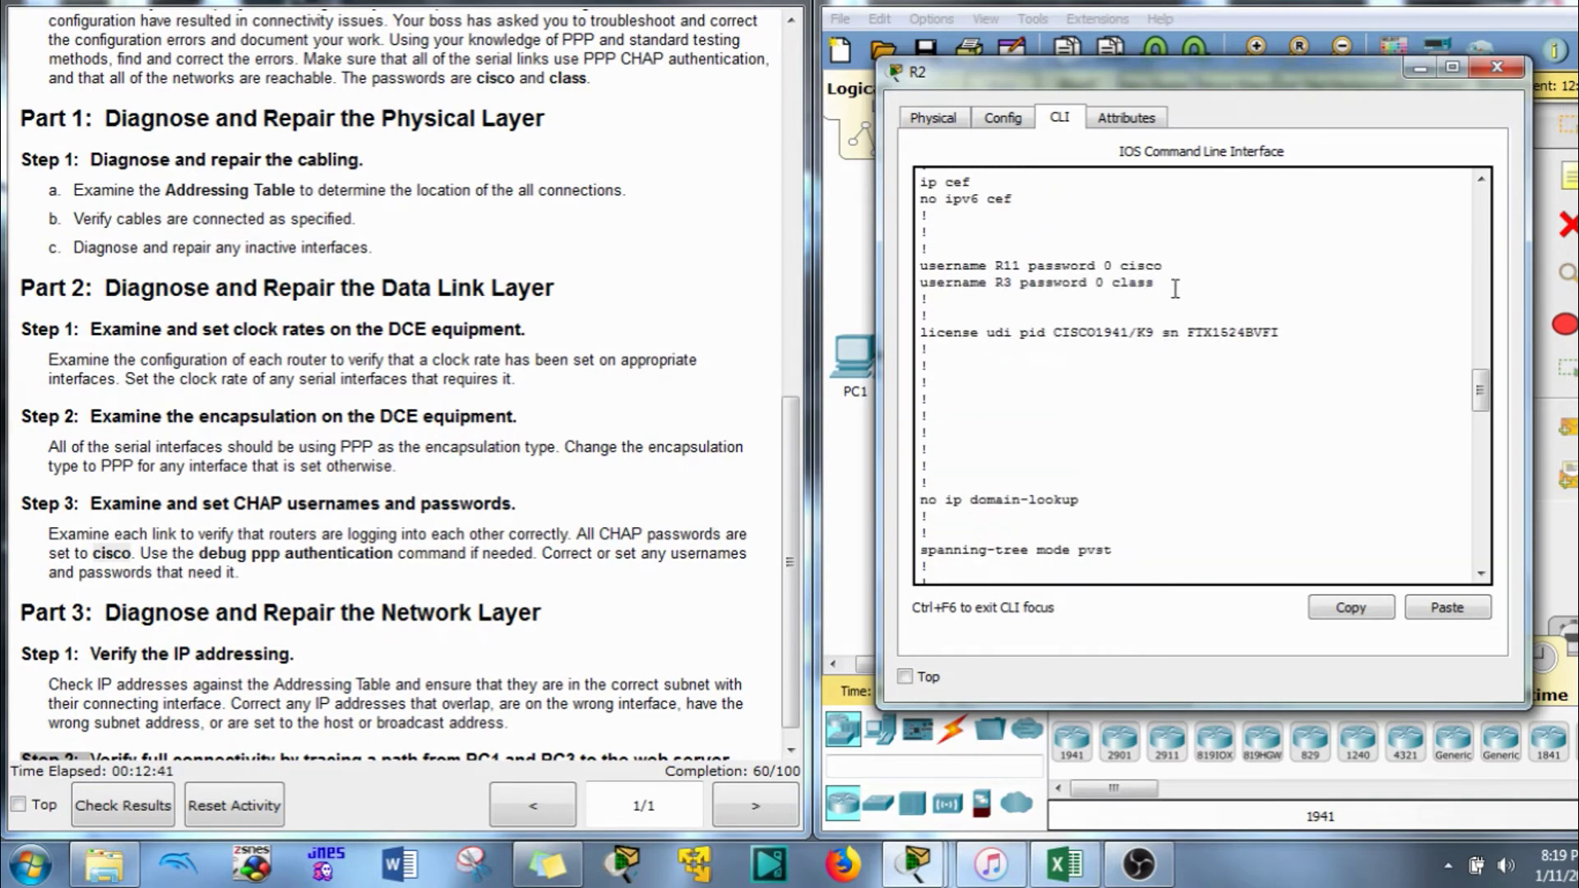
pyautogui.moveTo(1175, 287); pyautogui.dragTo(868, 265)
pyautogui.click(1350, 607)
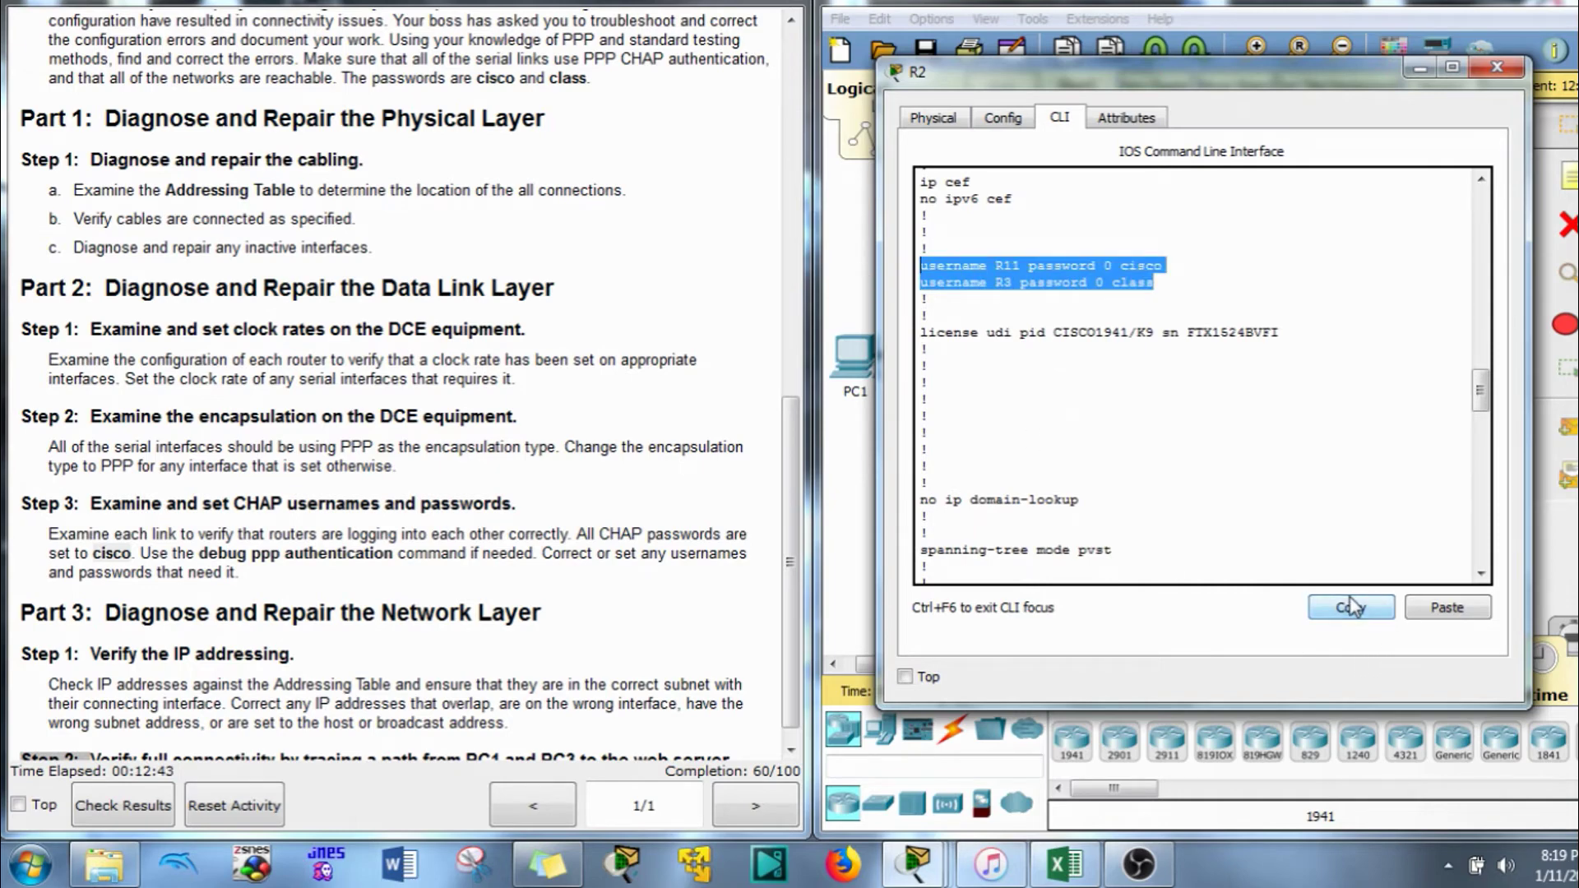
pyautogui.moveTo(1378, 80); pyautogui.dragTo(1293, 82)
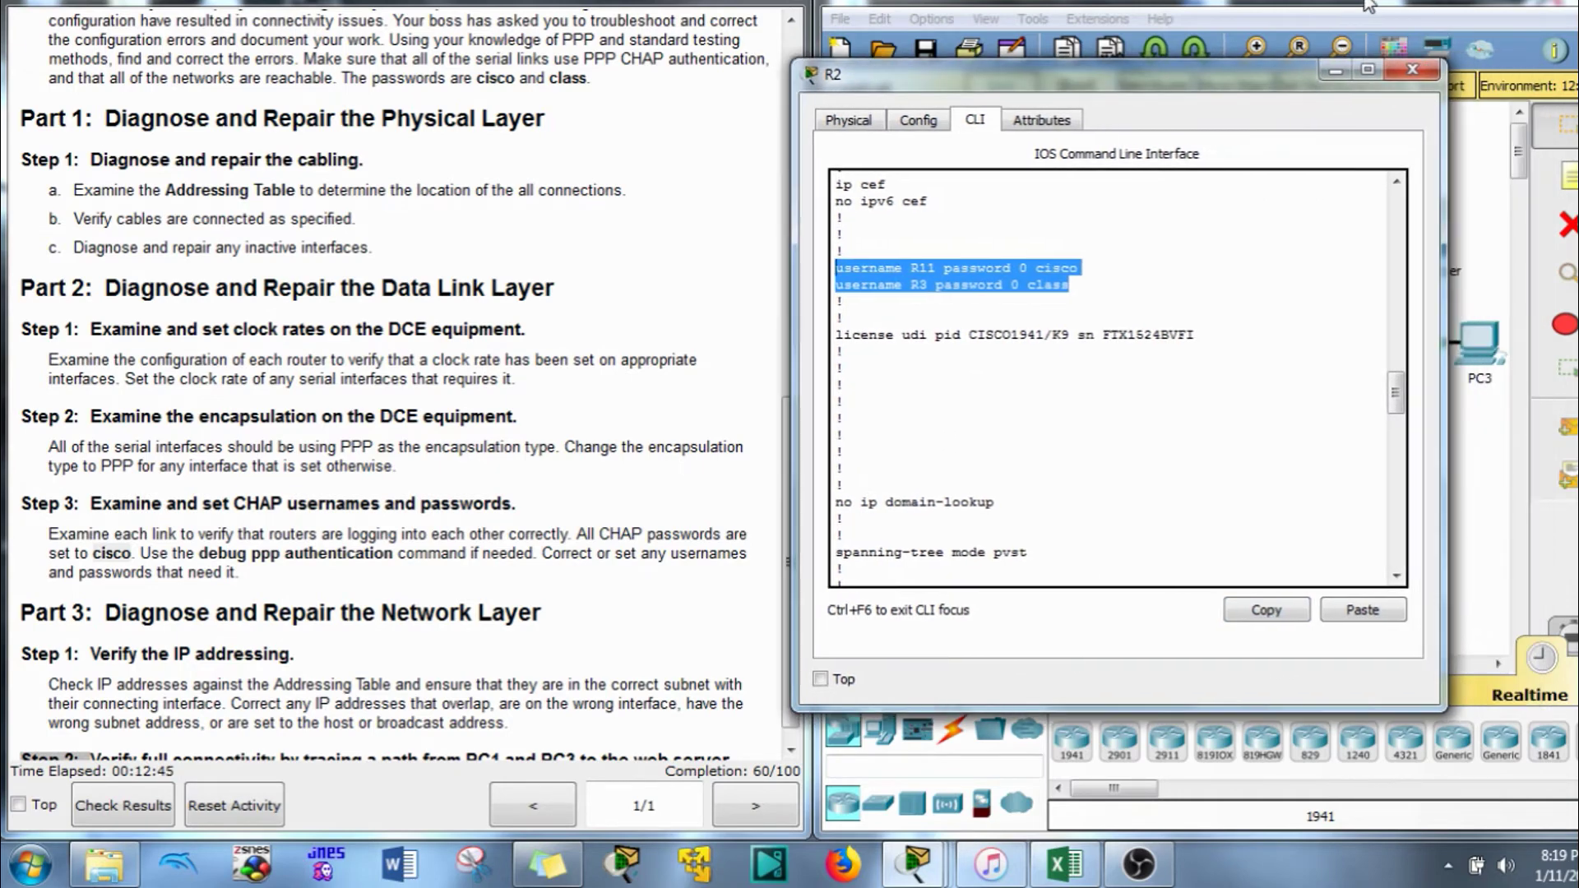
pyautogui.click(1412, 70)
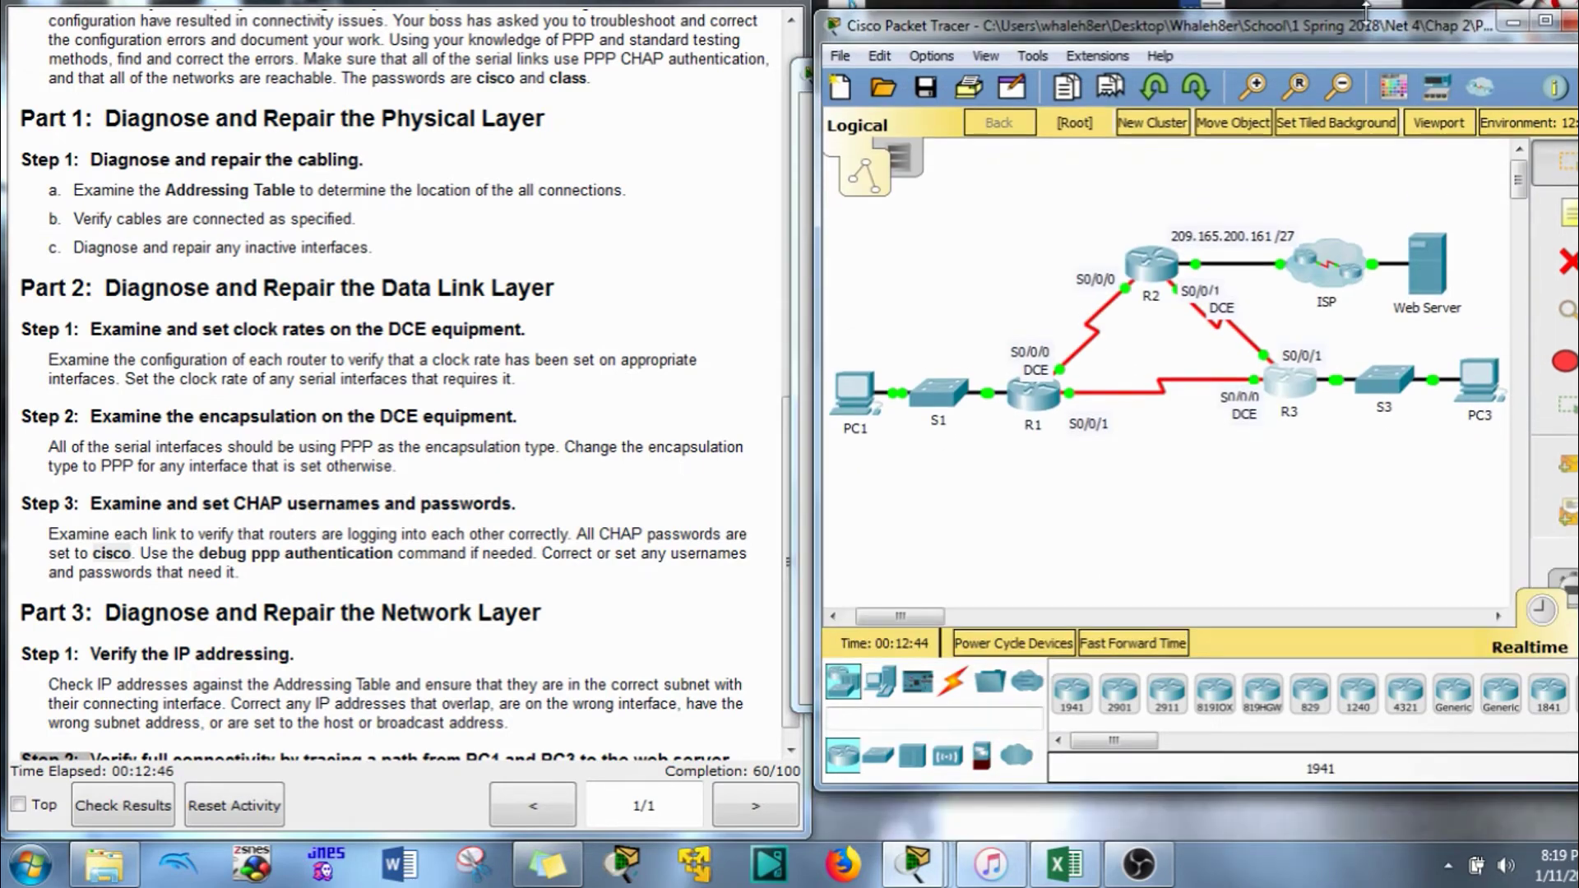
# Create a new text document on the desktop and open it in Notepad
pyautogui.rightClick(1314, 3)
pyautogui.moveTo(1395, 273)
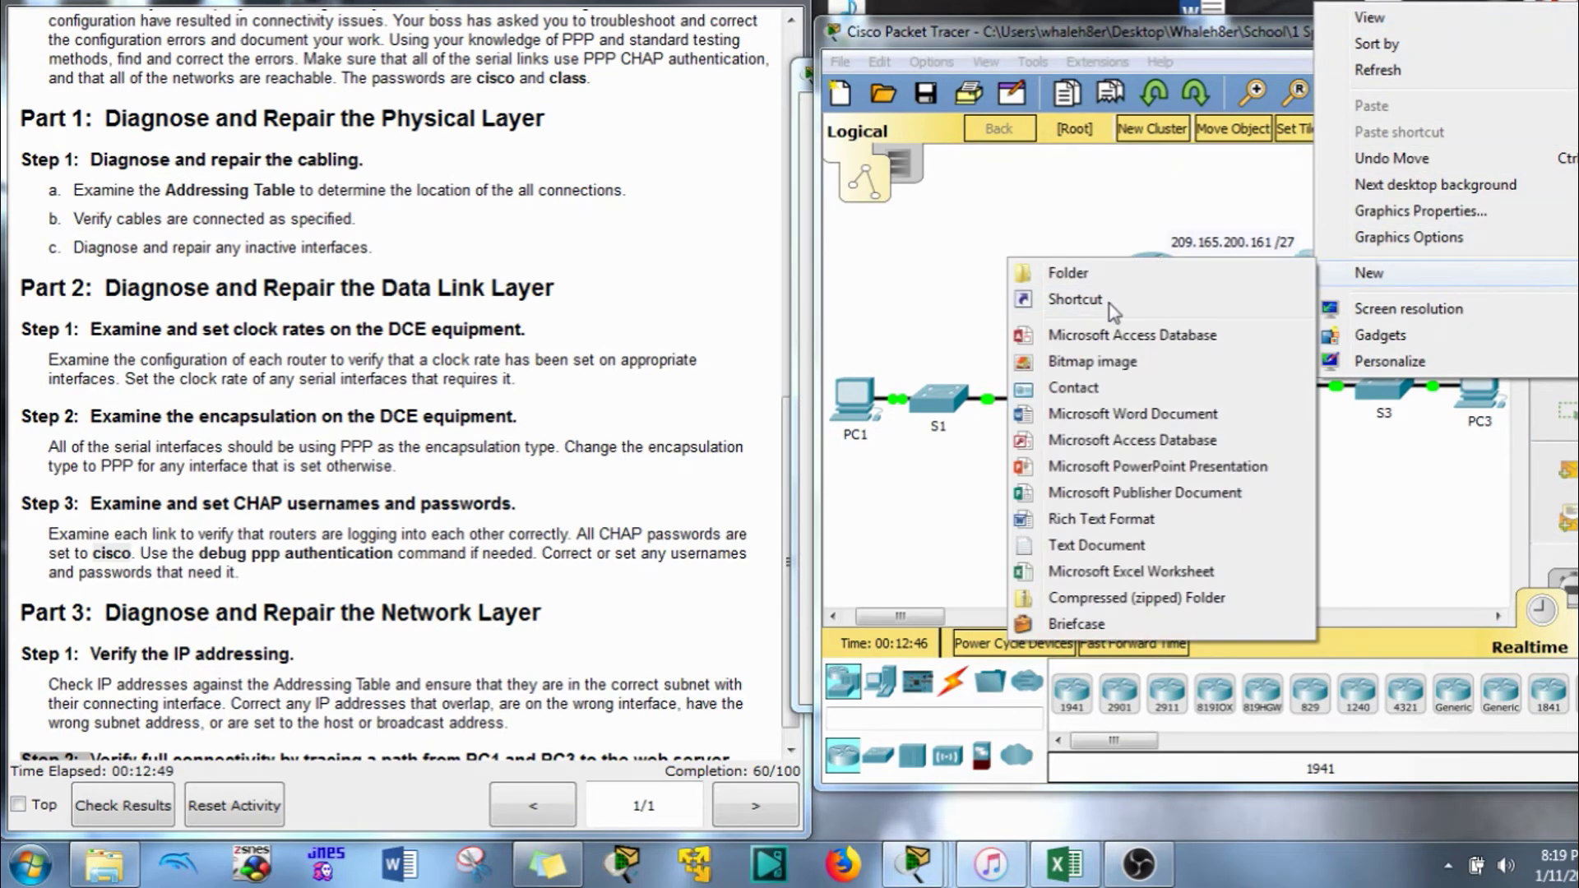
pyautogui.click(1071, 545)
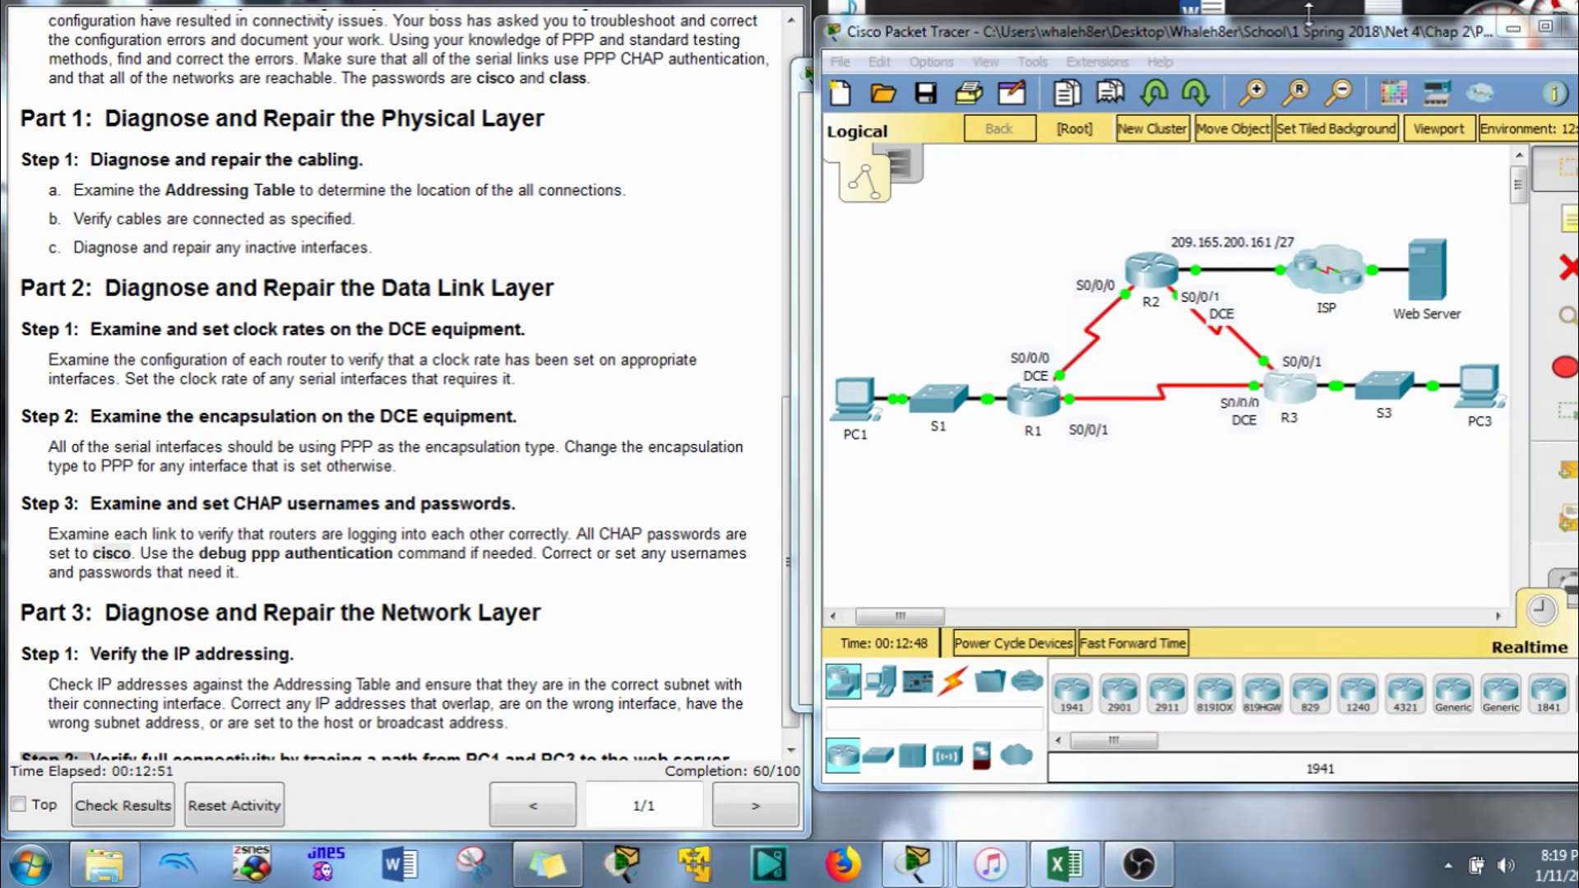
pyautogui.moveTo(1301, 3); pyautogui.dragTo(1307, 94)
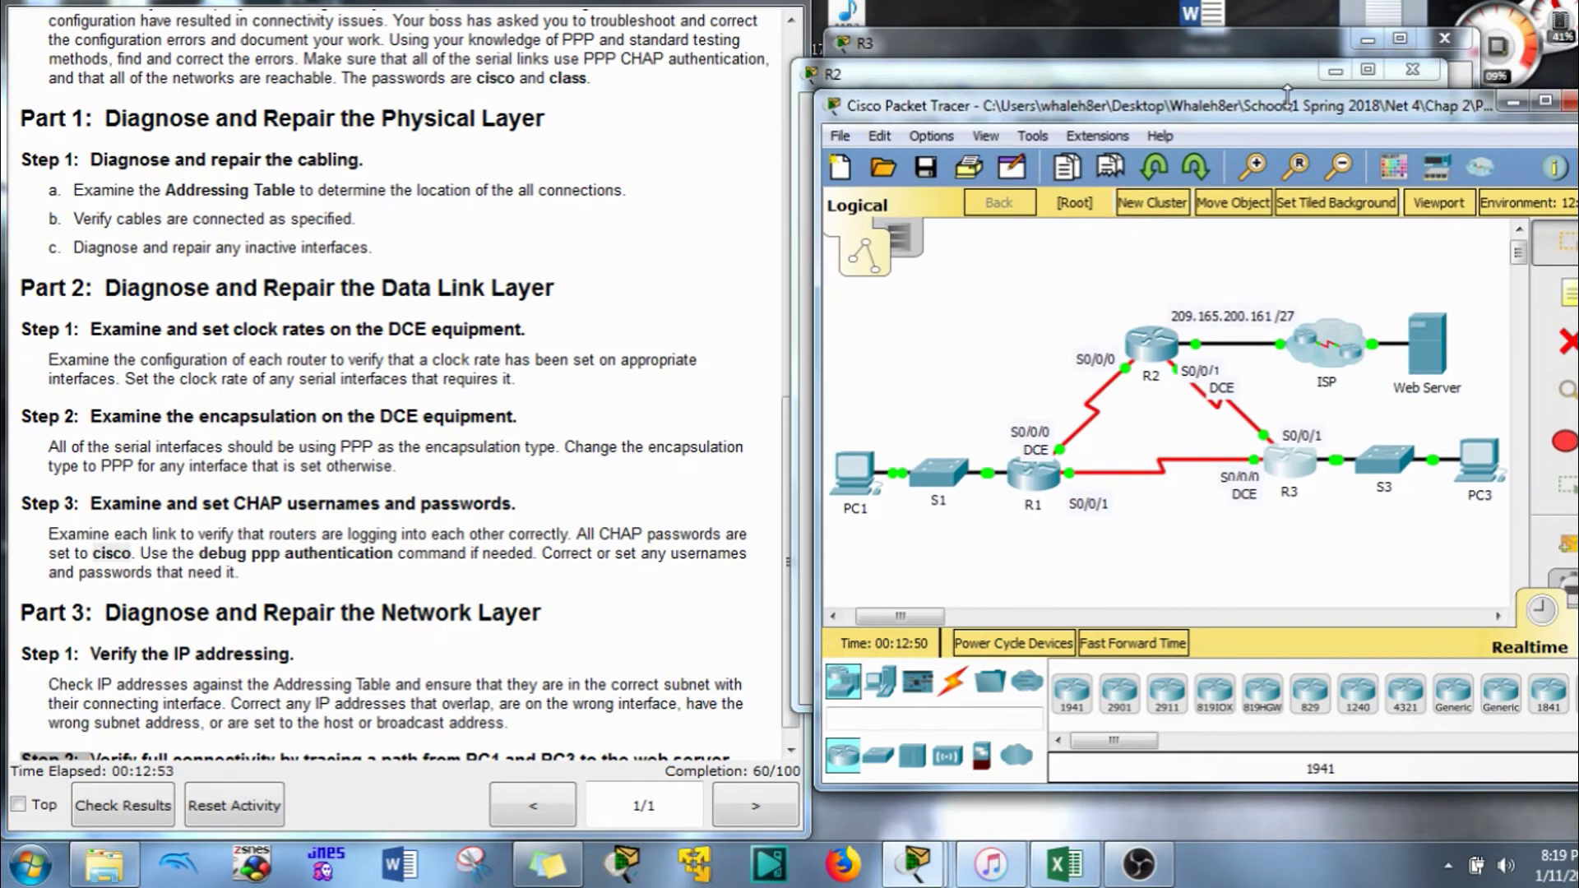
pyautogui.click(1326, 60)
pyautogui.doubleClick(1366, 18)
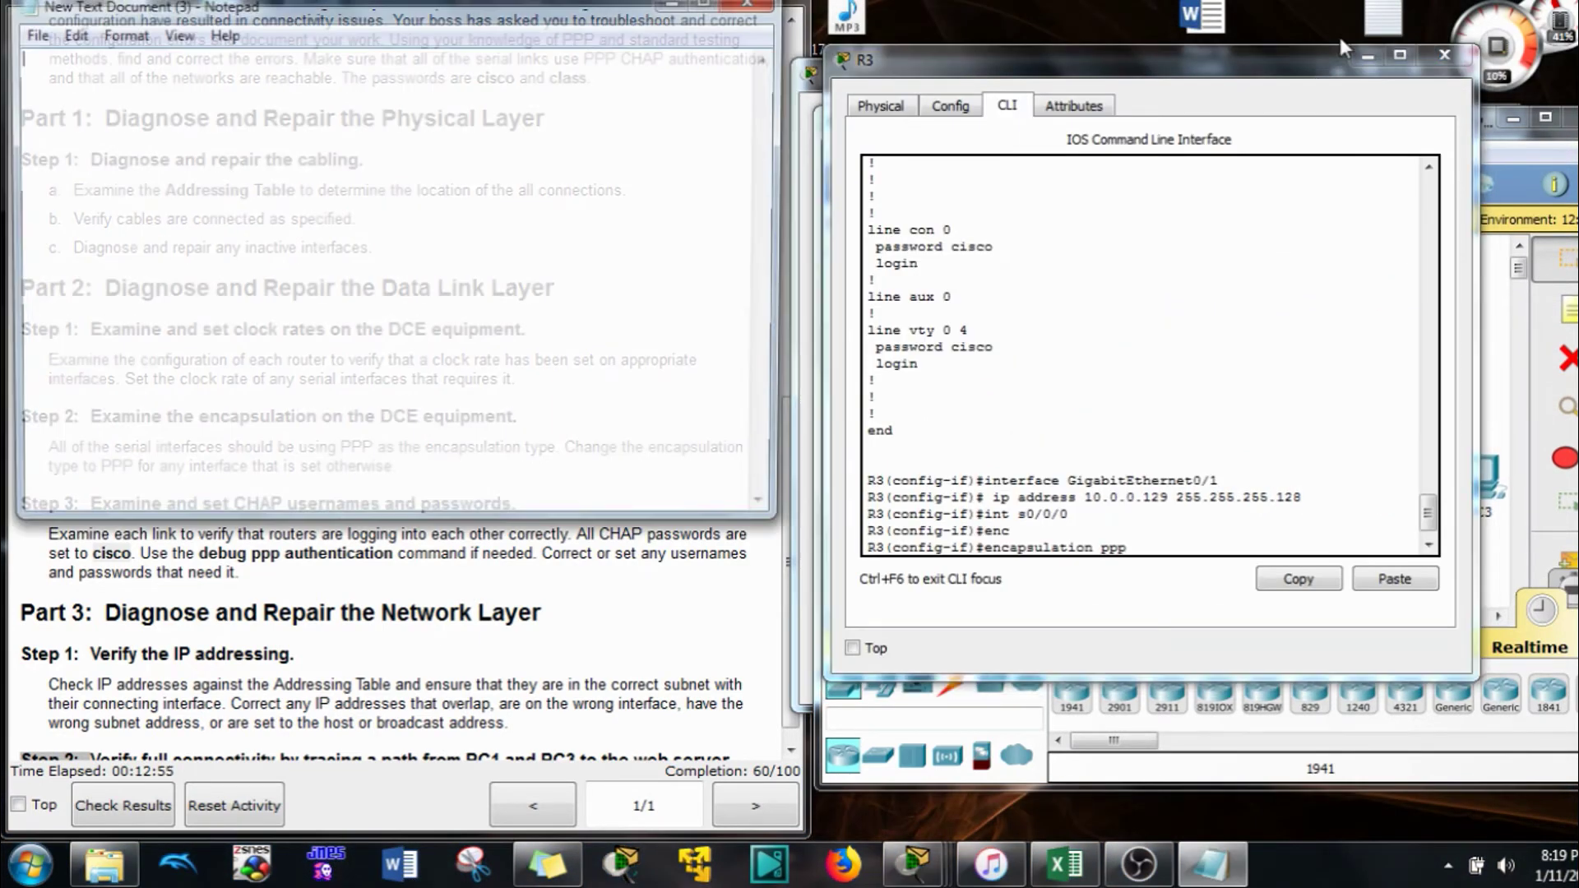
# Paste R2's username lines and prefix each with 'no' (no username R11, no username R3)
pyautogui.hotkey('ctrl', 'v')
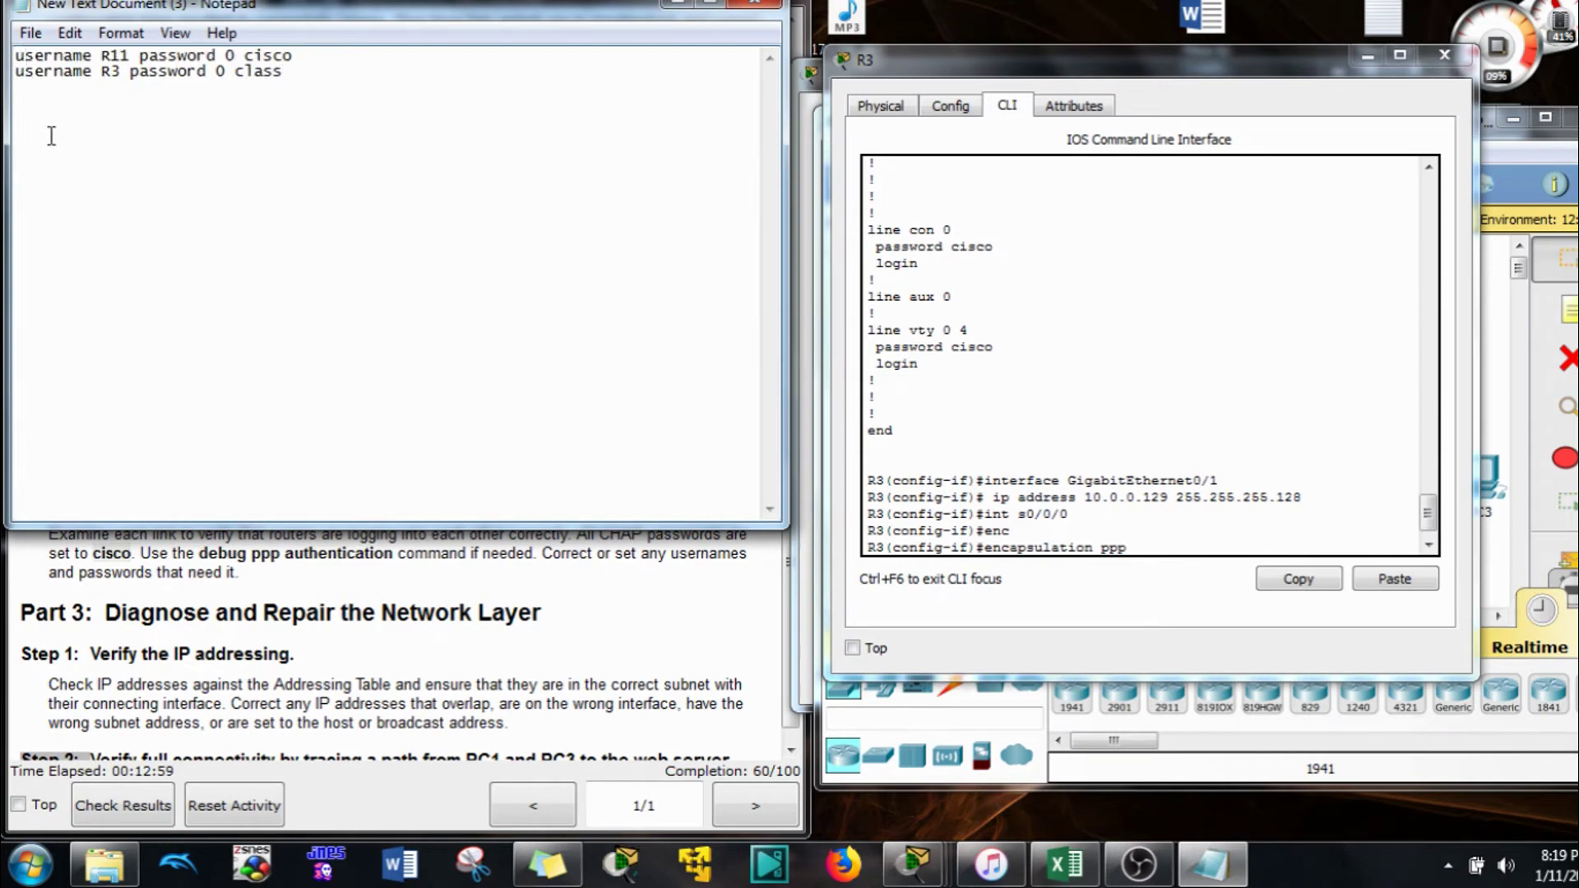
pyautogui.write('no user')
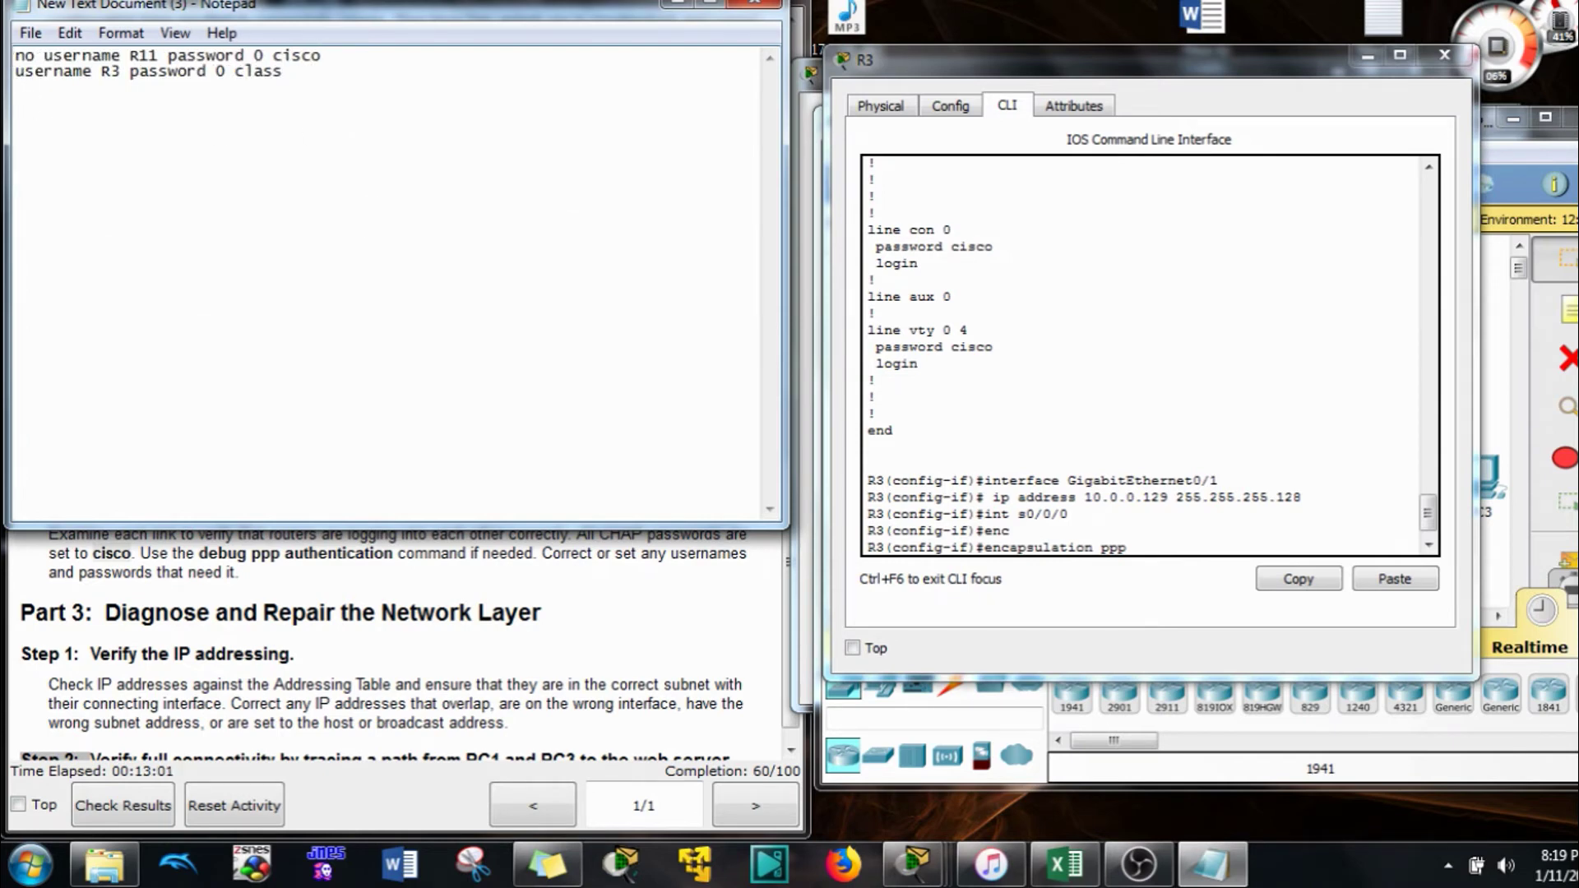
pyautogui.write('n')
pyautogui.press('Return')
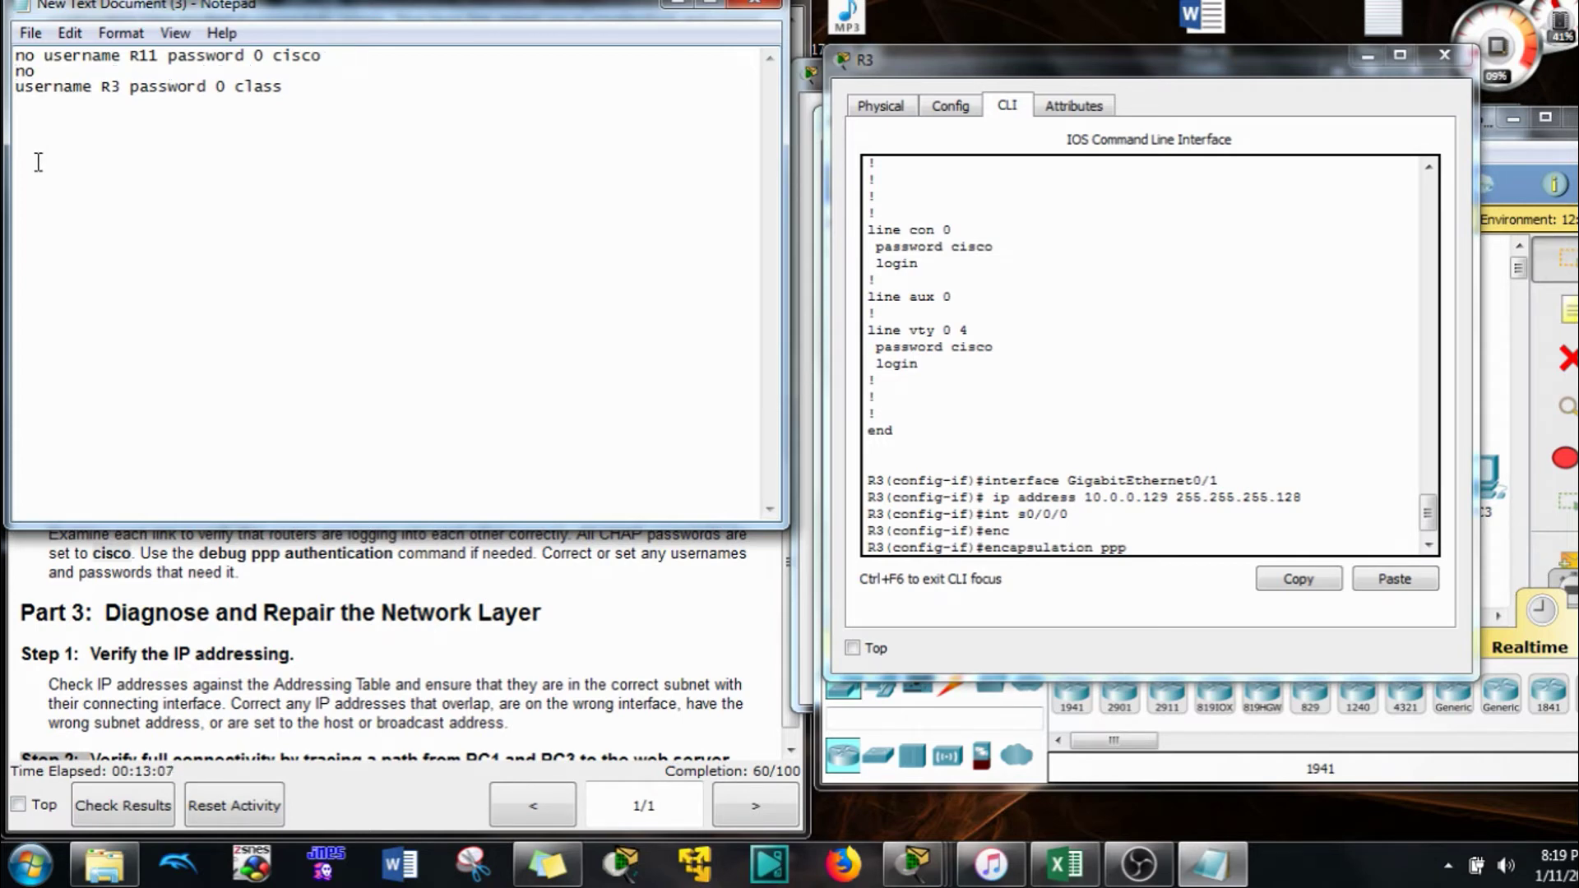
pyautogui.press('BackSpace')
pyautogui.hotkey('ctrl', 'a')
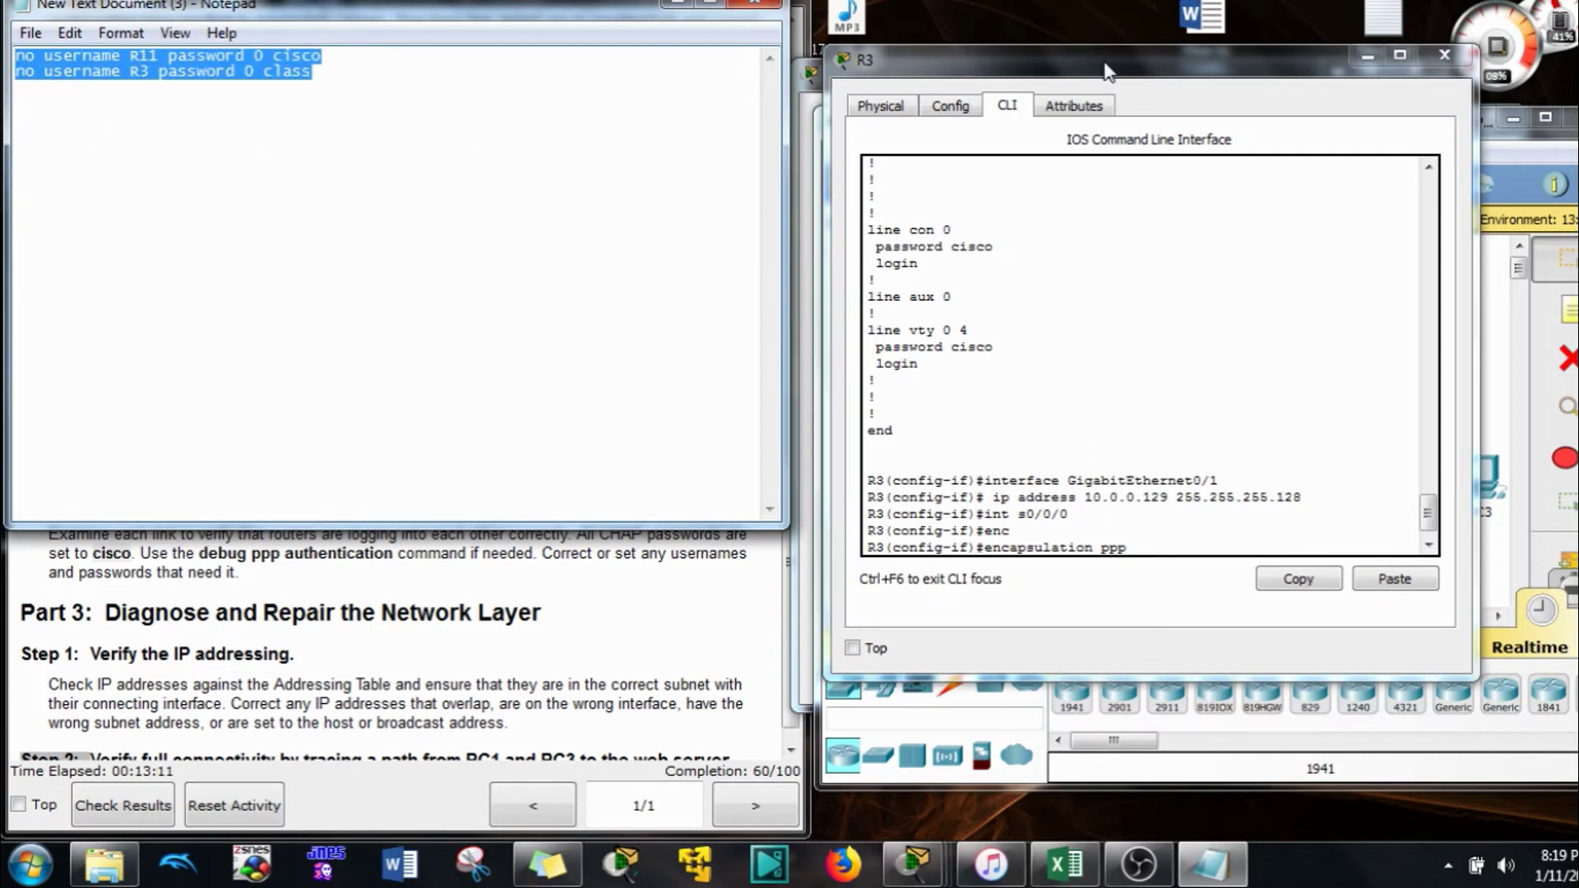
pyautogui.moveTo(1111, 73); pyautogui.dragTo(1168, 150)
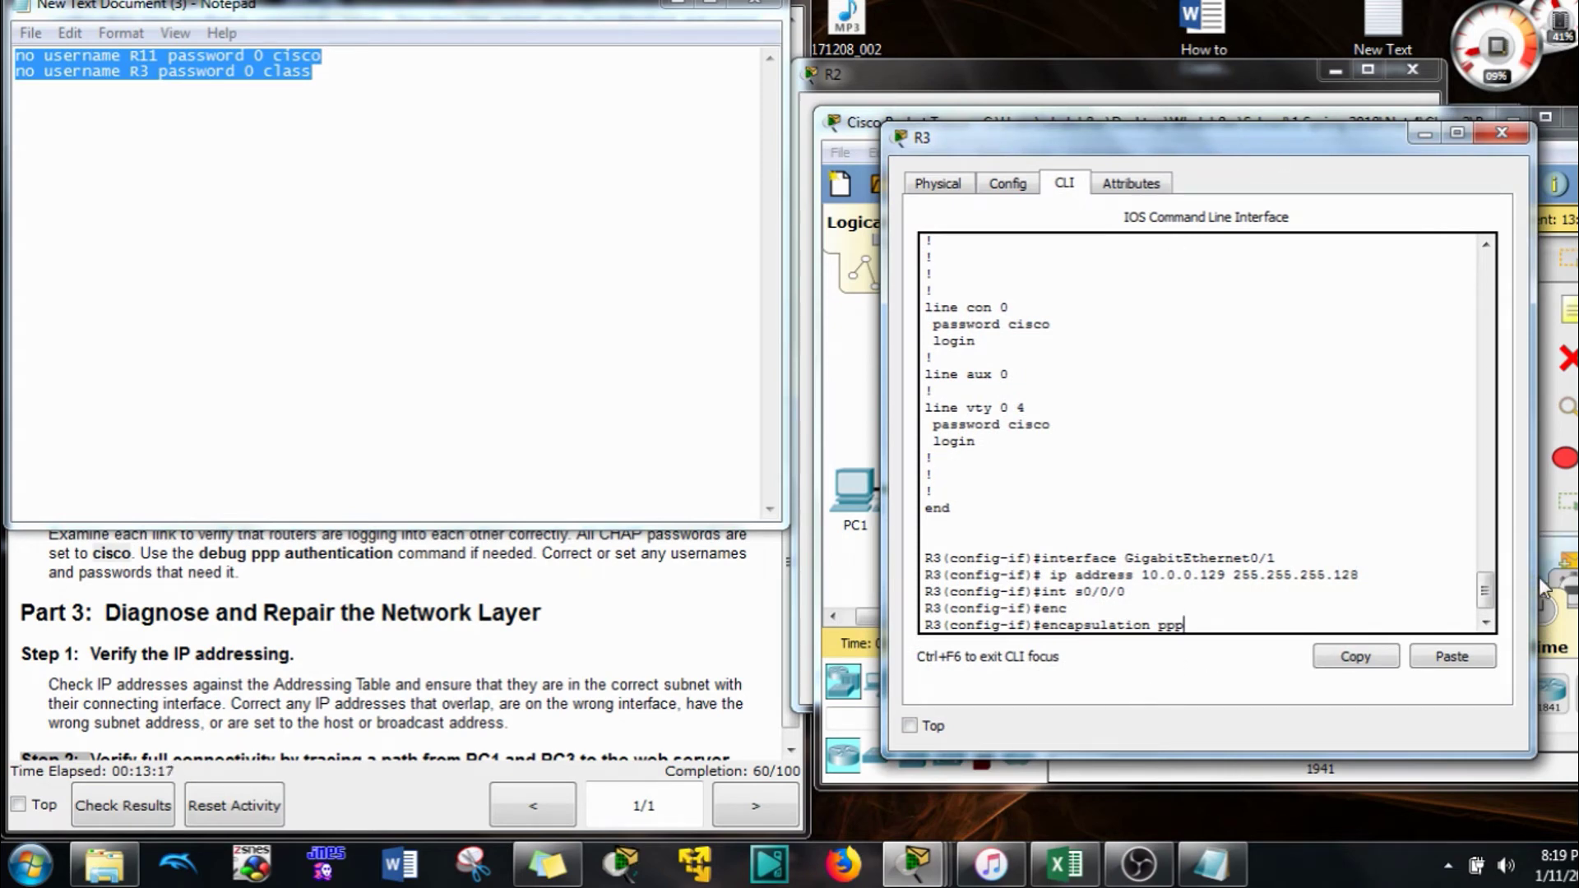
# On R2, enter conf t and run the pasted 'no username R11' and 'no username R3' commands
pyautogui.click(1414, 132)
pyautogui.doubleClick(1408, 107)
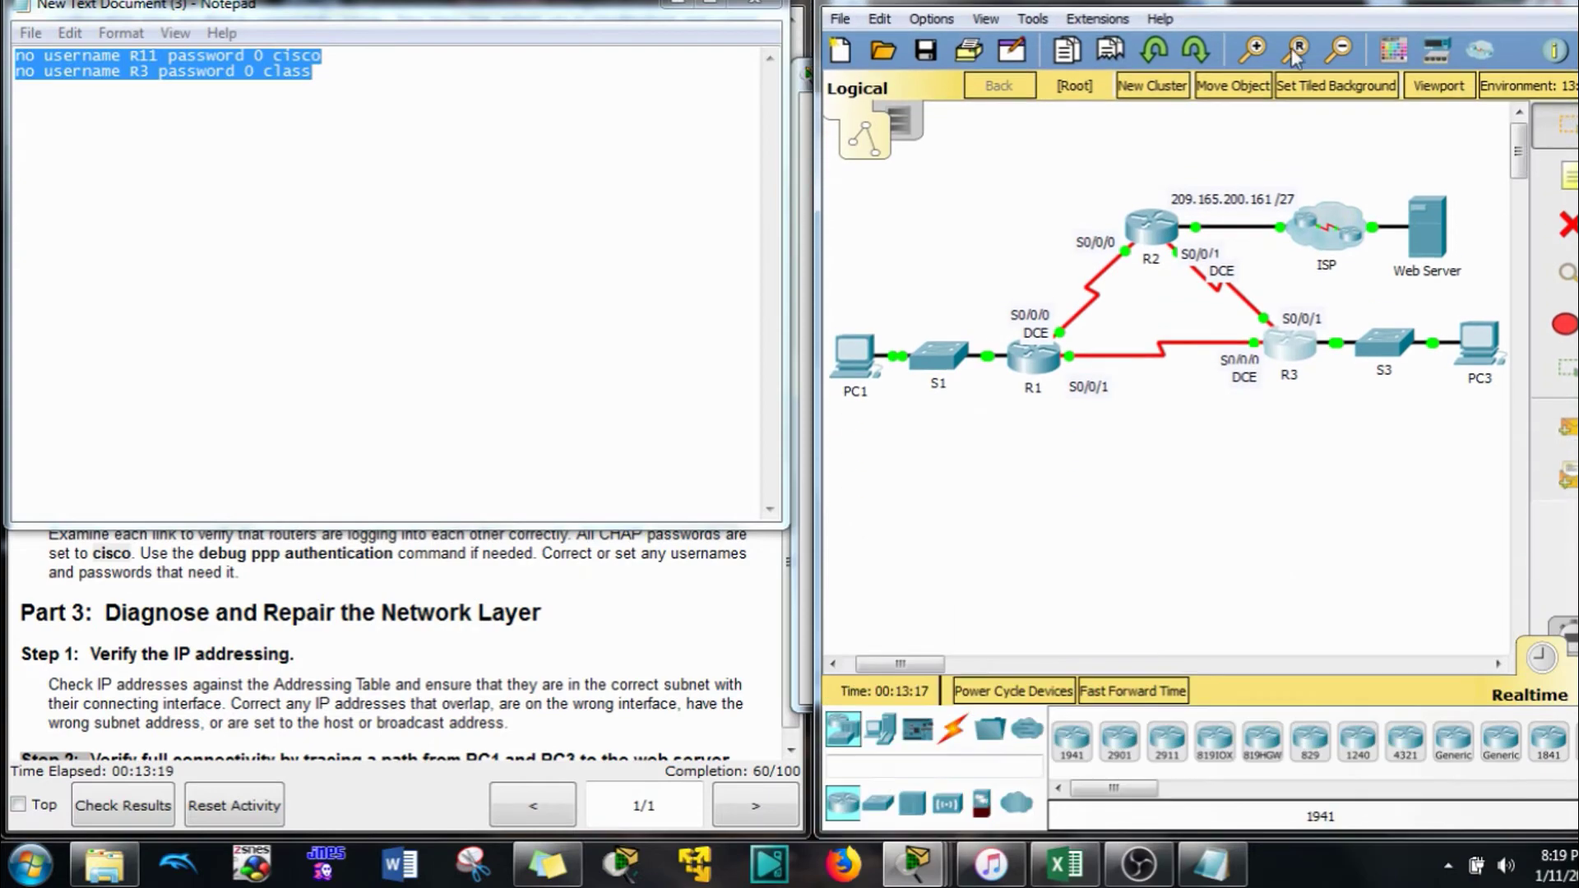
pyautogui.click(1162, 240)
pyautogui.scroll(-6, 1028, 494)
pyautogui.scroll(-10, 1031, 515)
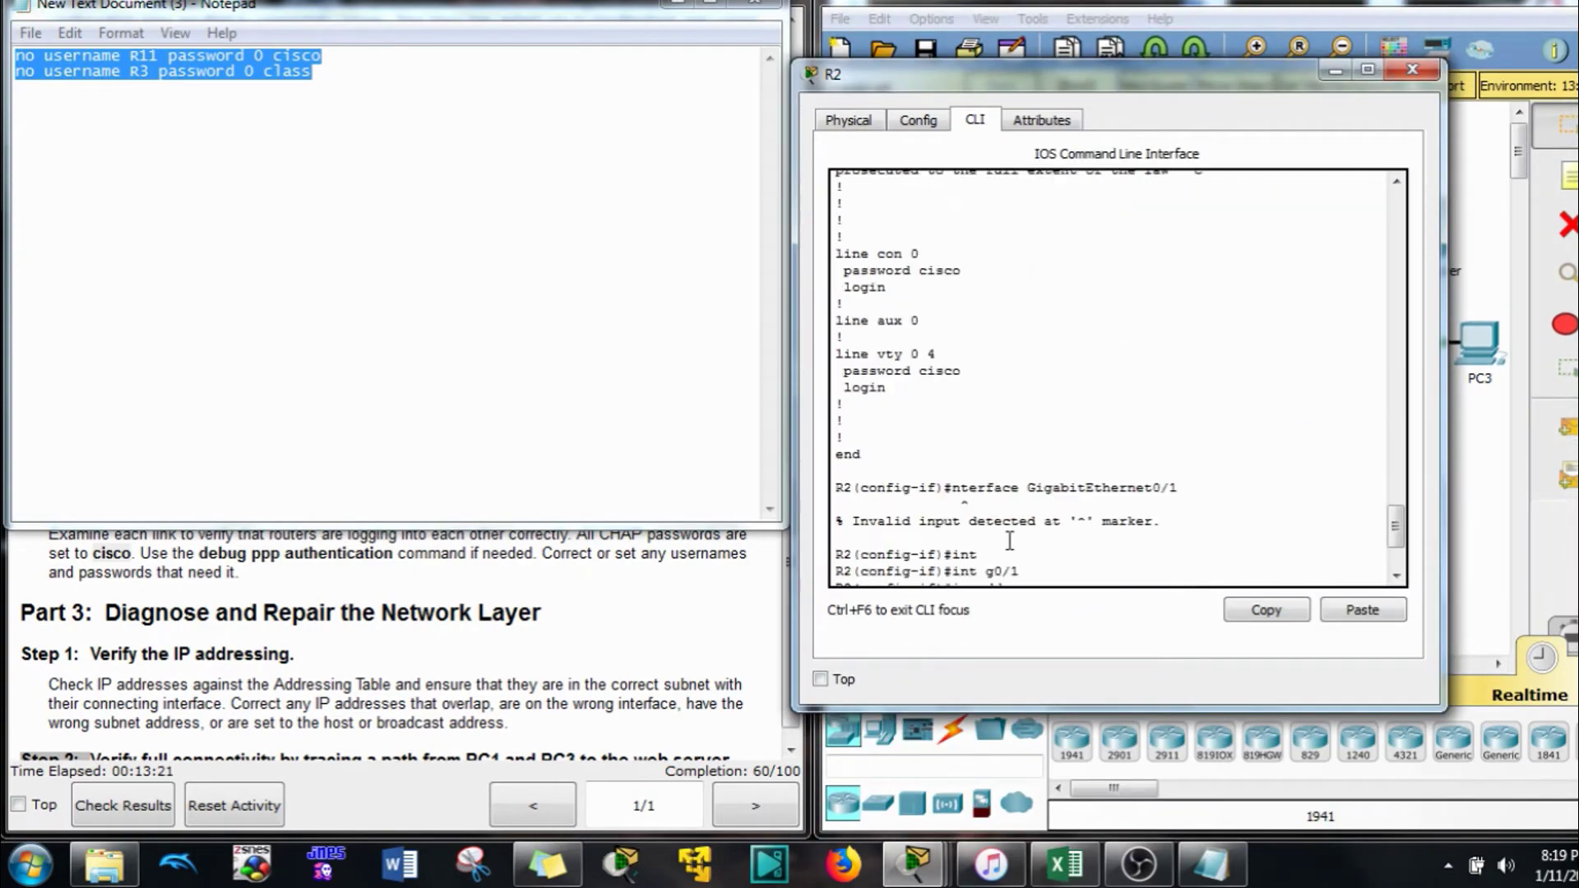
pyautogui.press('Return')
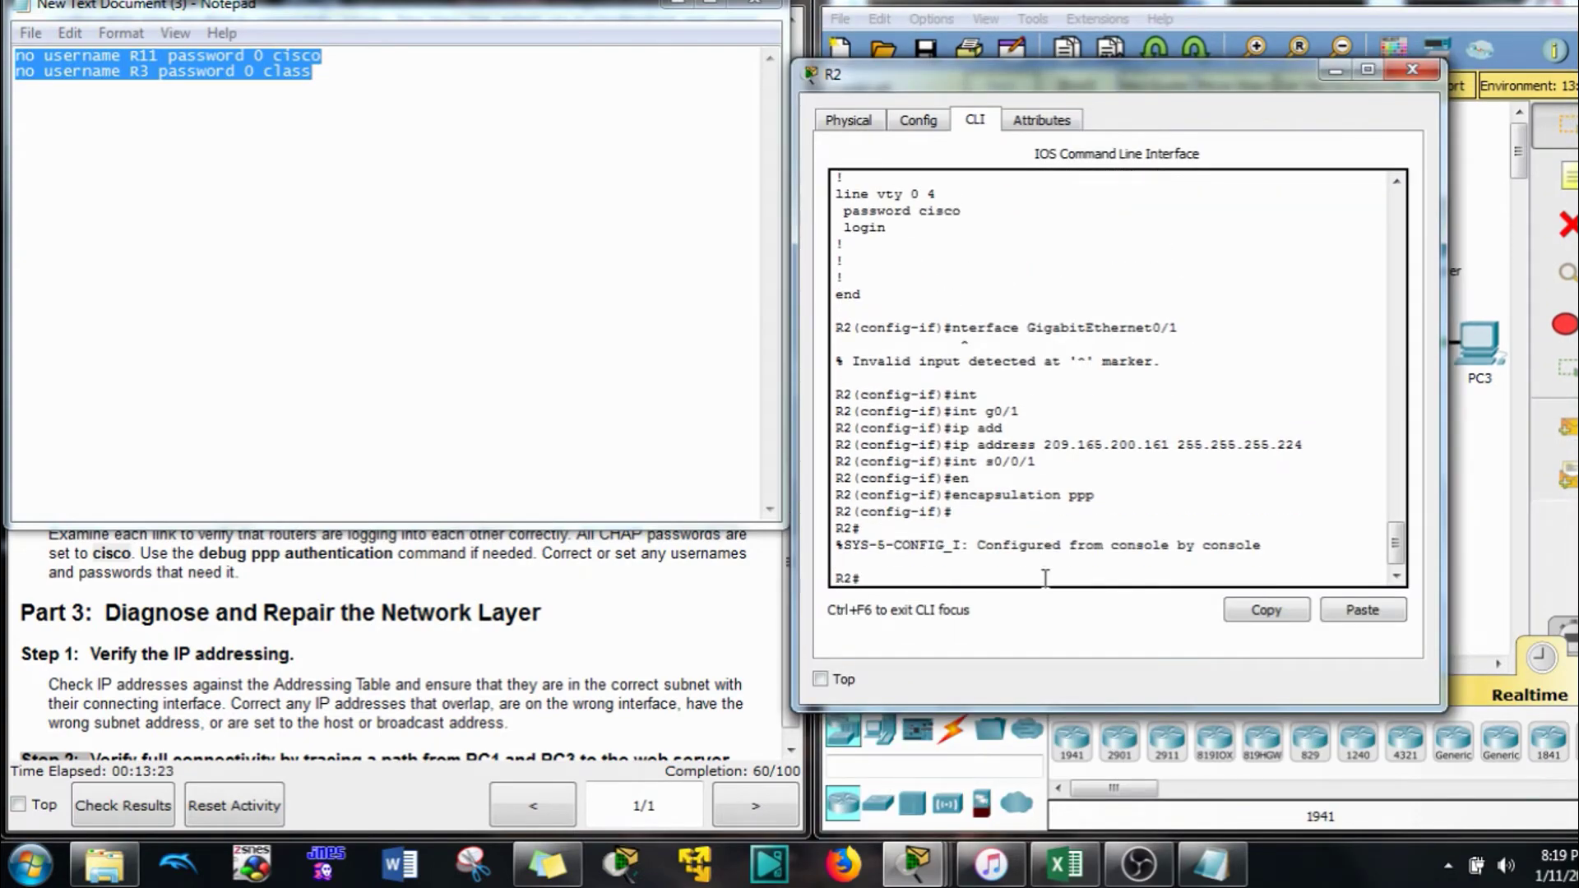
pyautogui.write('conf t')
pyautogui.press('Return')
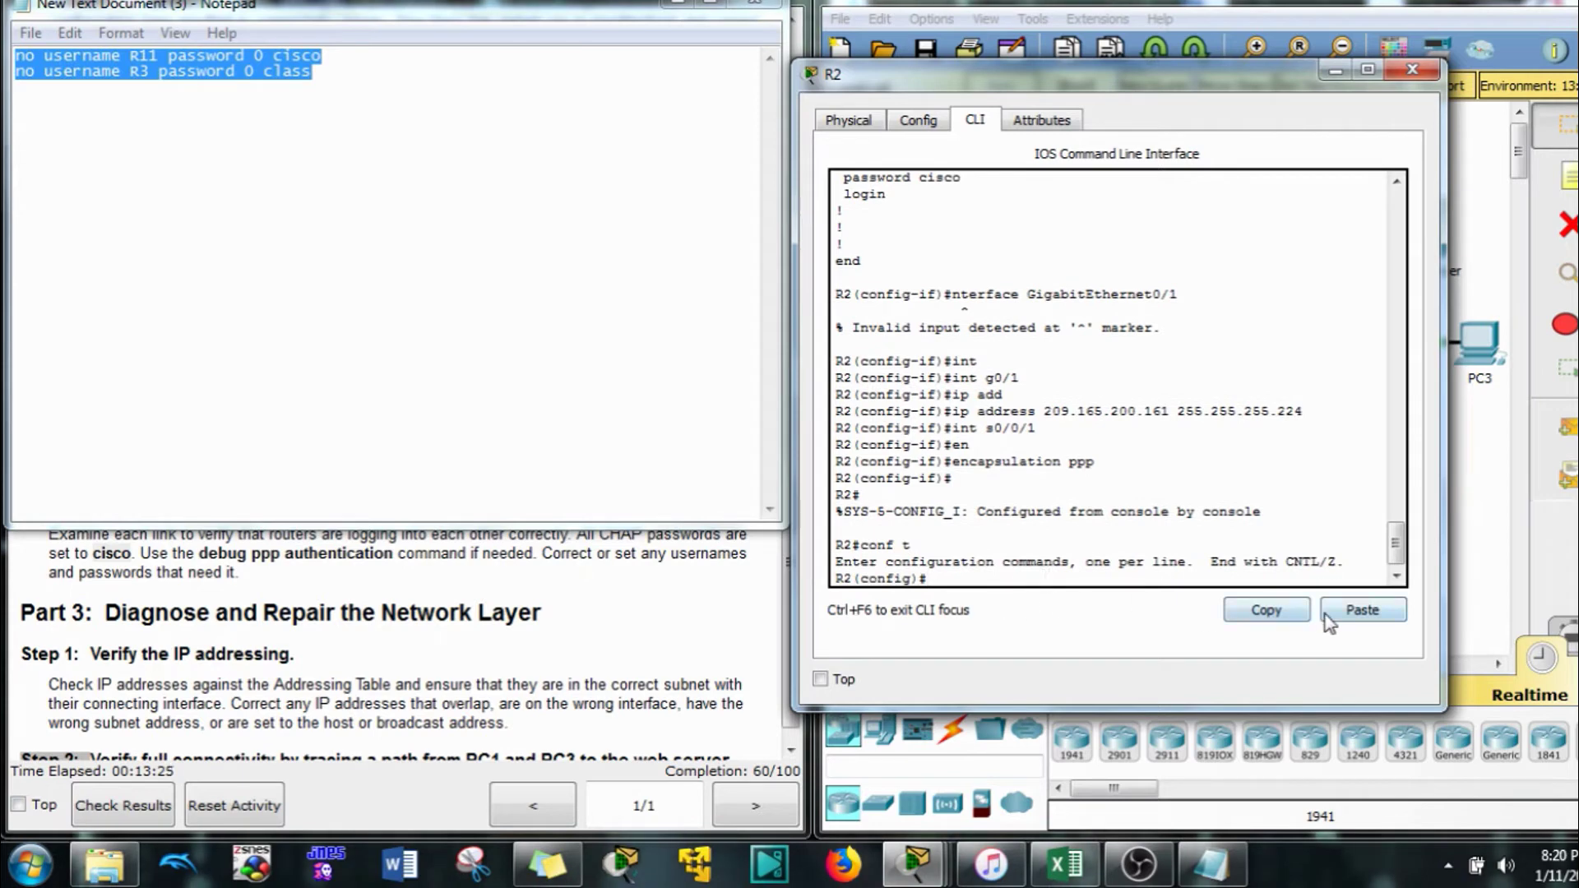
pyautogui.click(1328, 622)
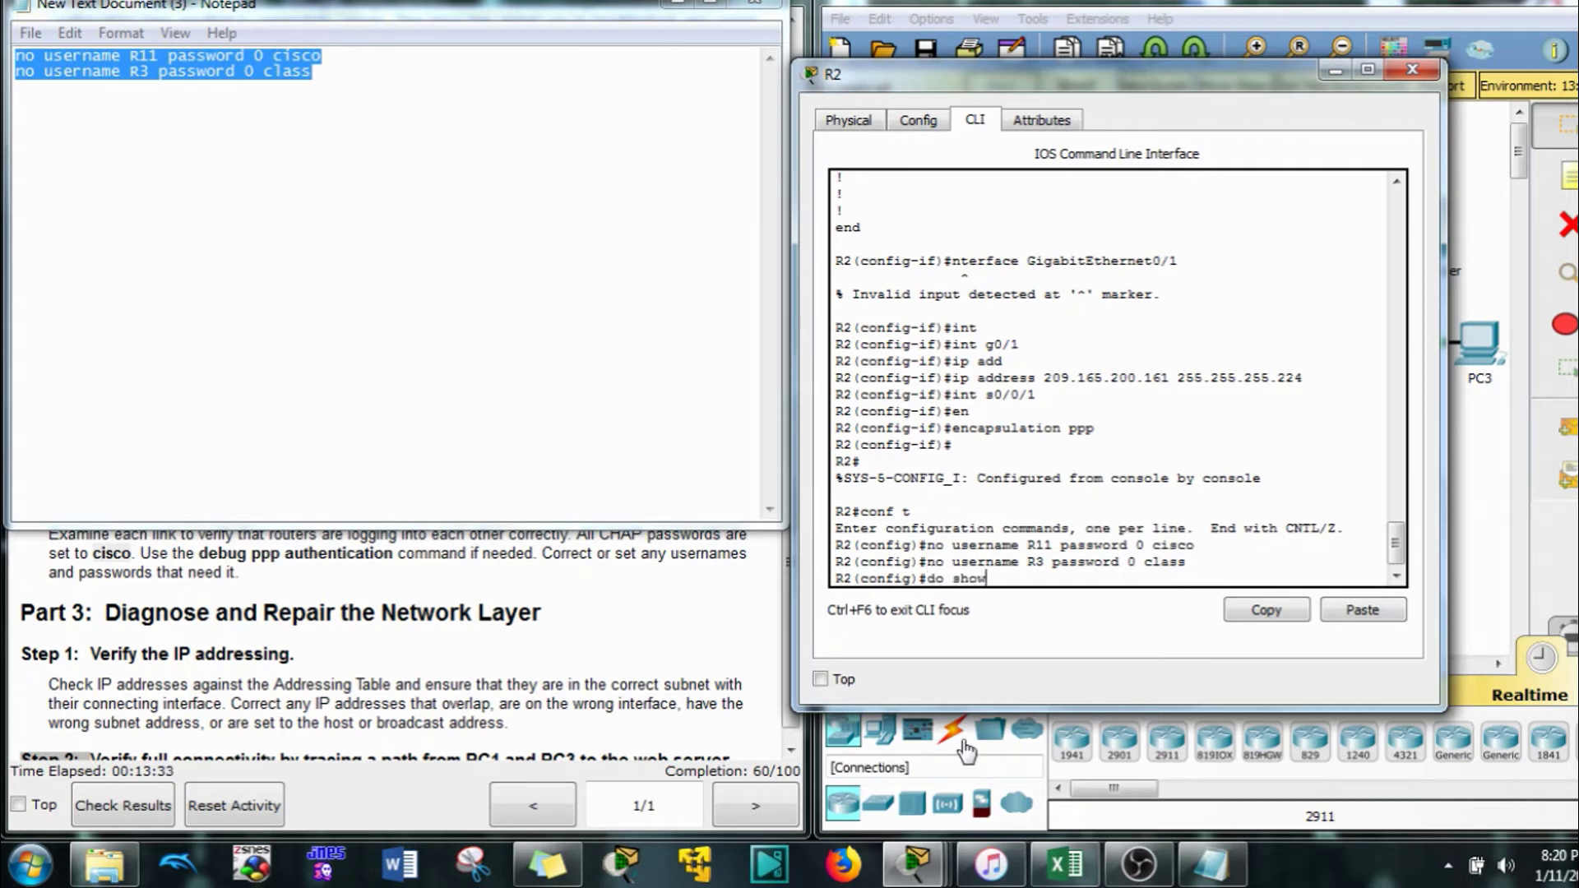
pyautogui.press('Return')
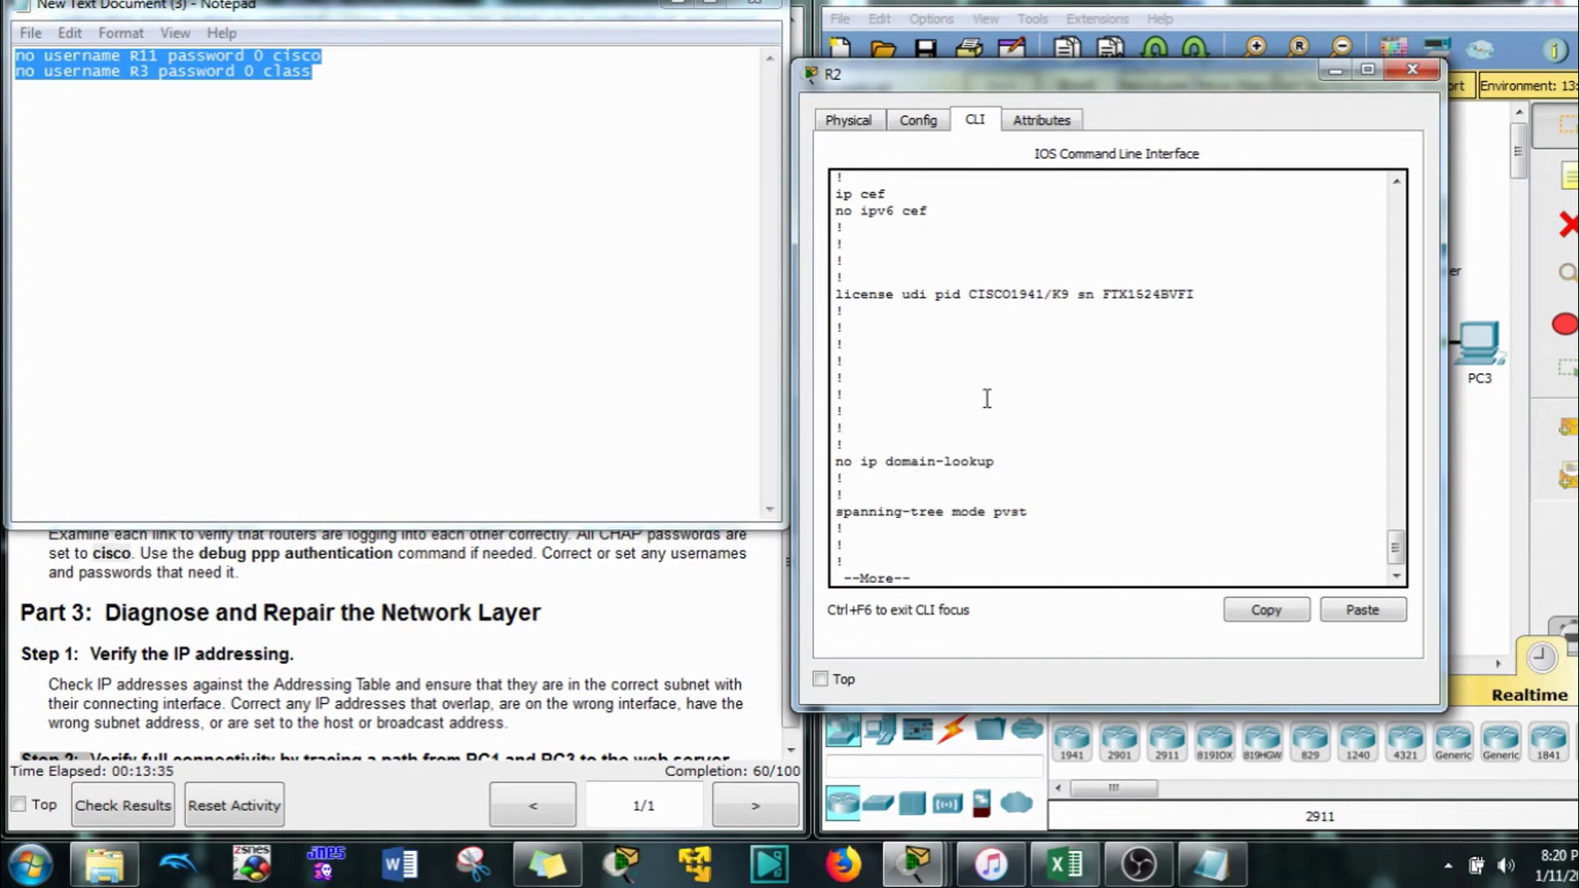
# Remove the 'no' prefix from both username lines in the note
pyautogui.scroll(1, 987, 399)
pyautogui.moveTo(863, 405); pyautogui.dragTo(1046, 658)
pyautogui.click(583, 360)
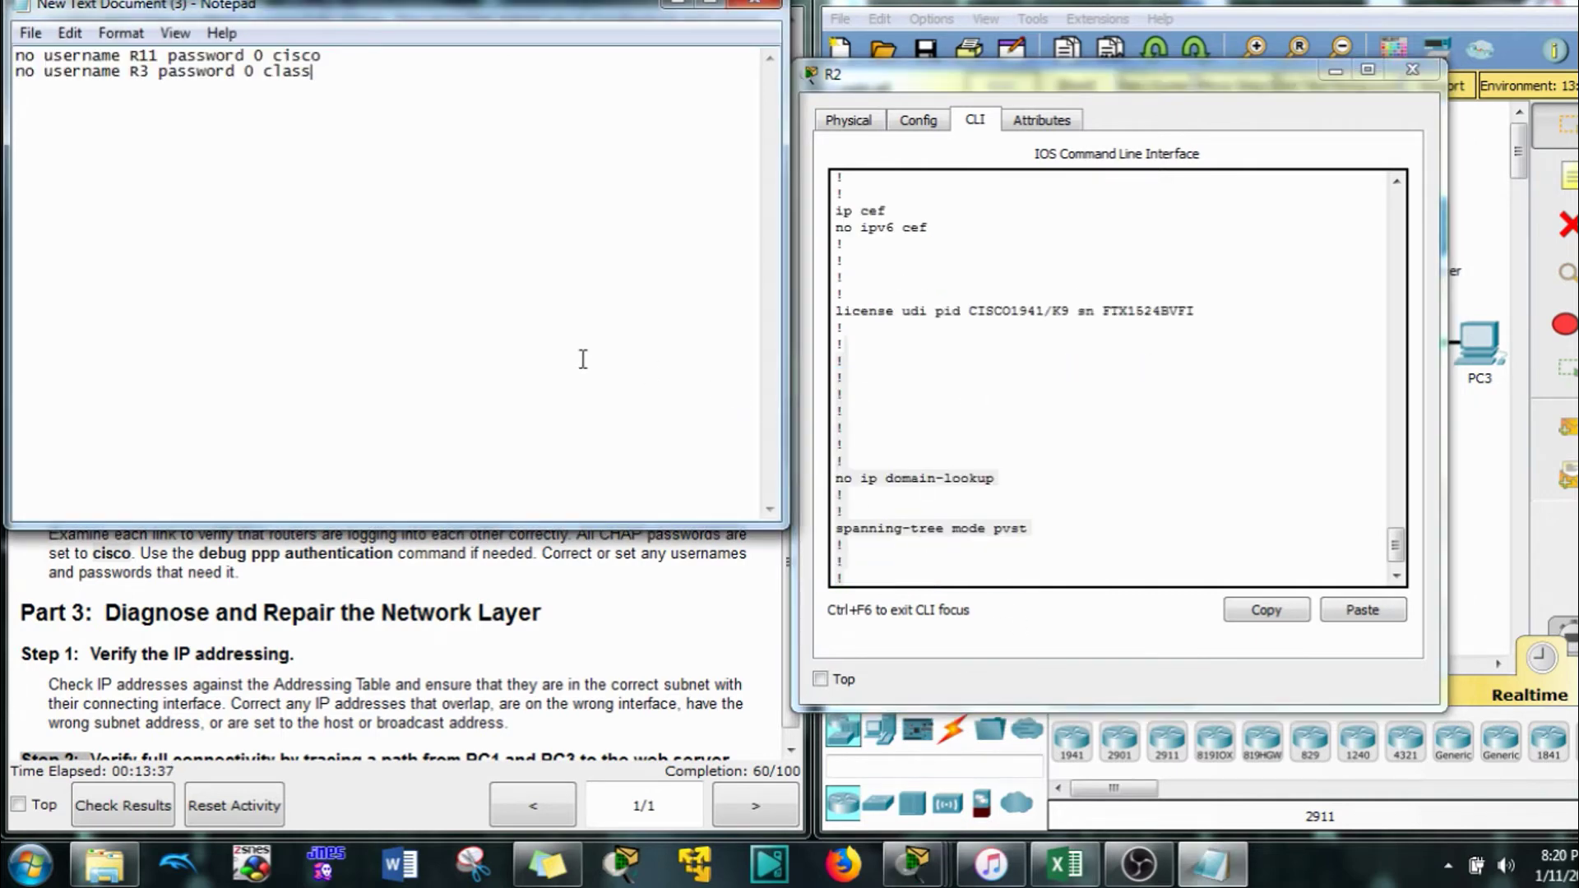
pyautogui.moveTo(43, 73); pyautogui.dragTo(16, 74)
pyautogui.press('Delete')
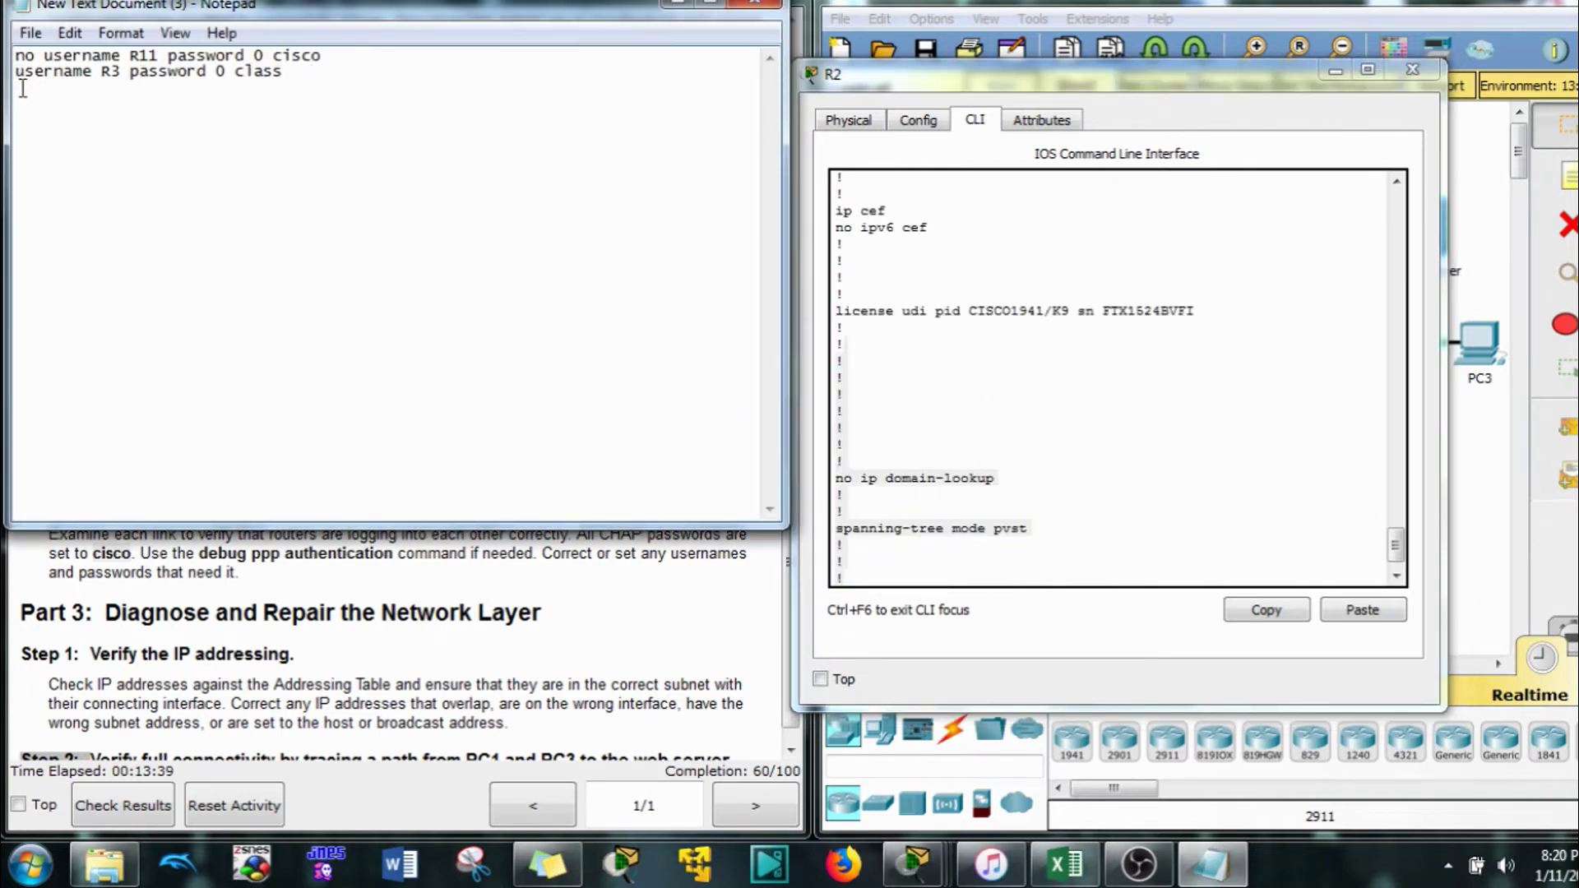
pyautogui.click(38, 55)
pyautogui.moveTo(43, 55); pyautogui.dragTo(15, 58)
pyautogui.press('Delete')
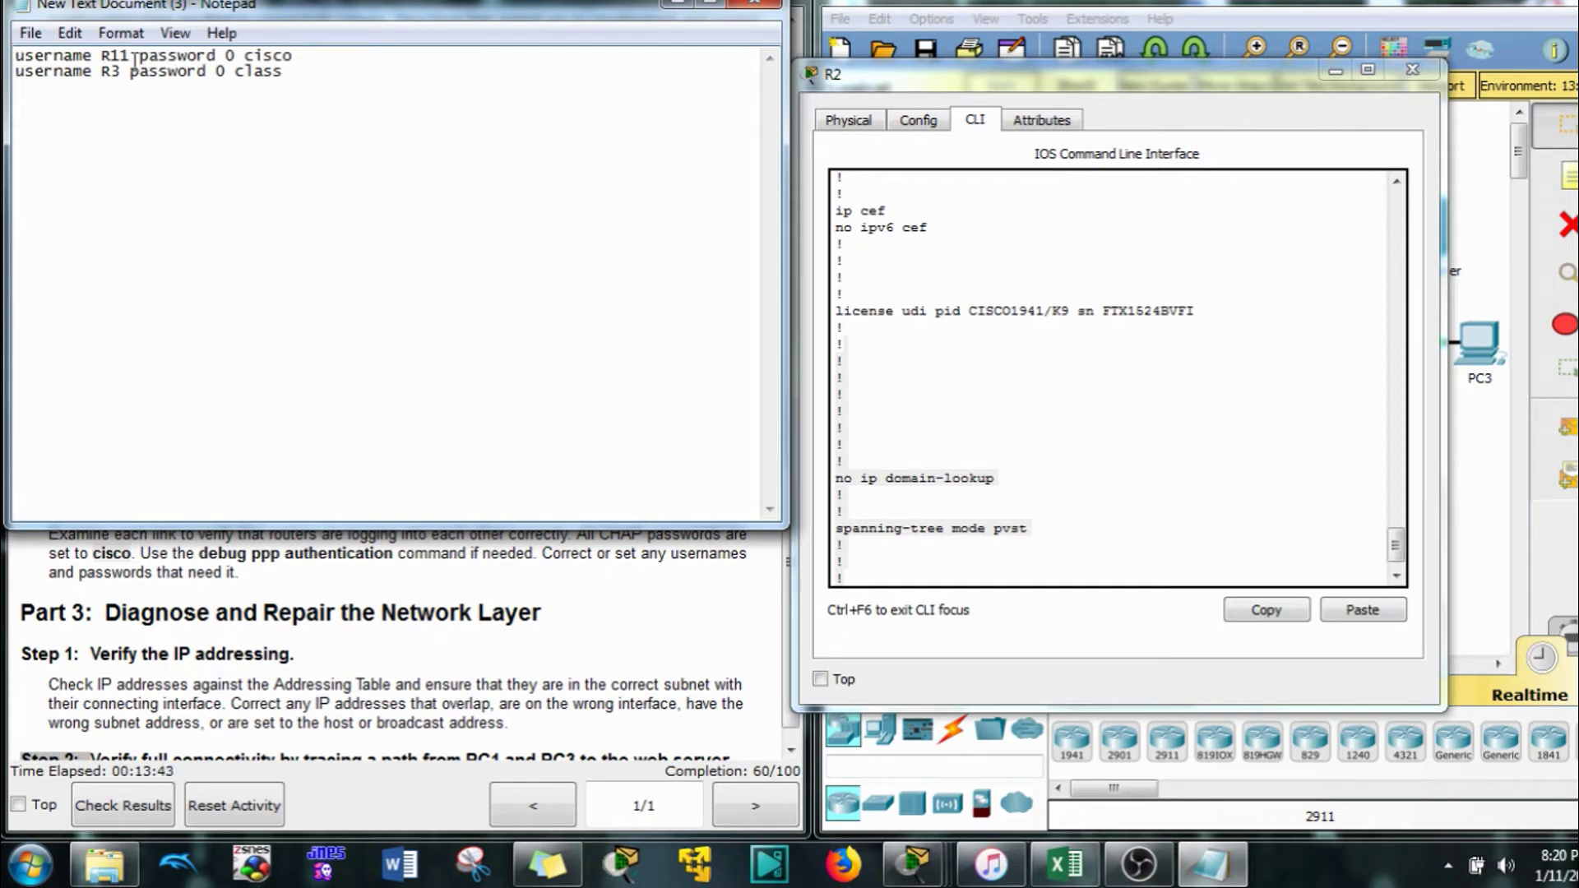
pyautogui.press('BackSpace')
pyautogui.moveTo(281, 74); pyautogui.dragTo(237, 69)
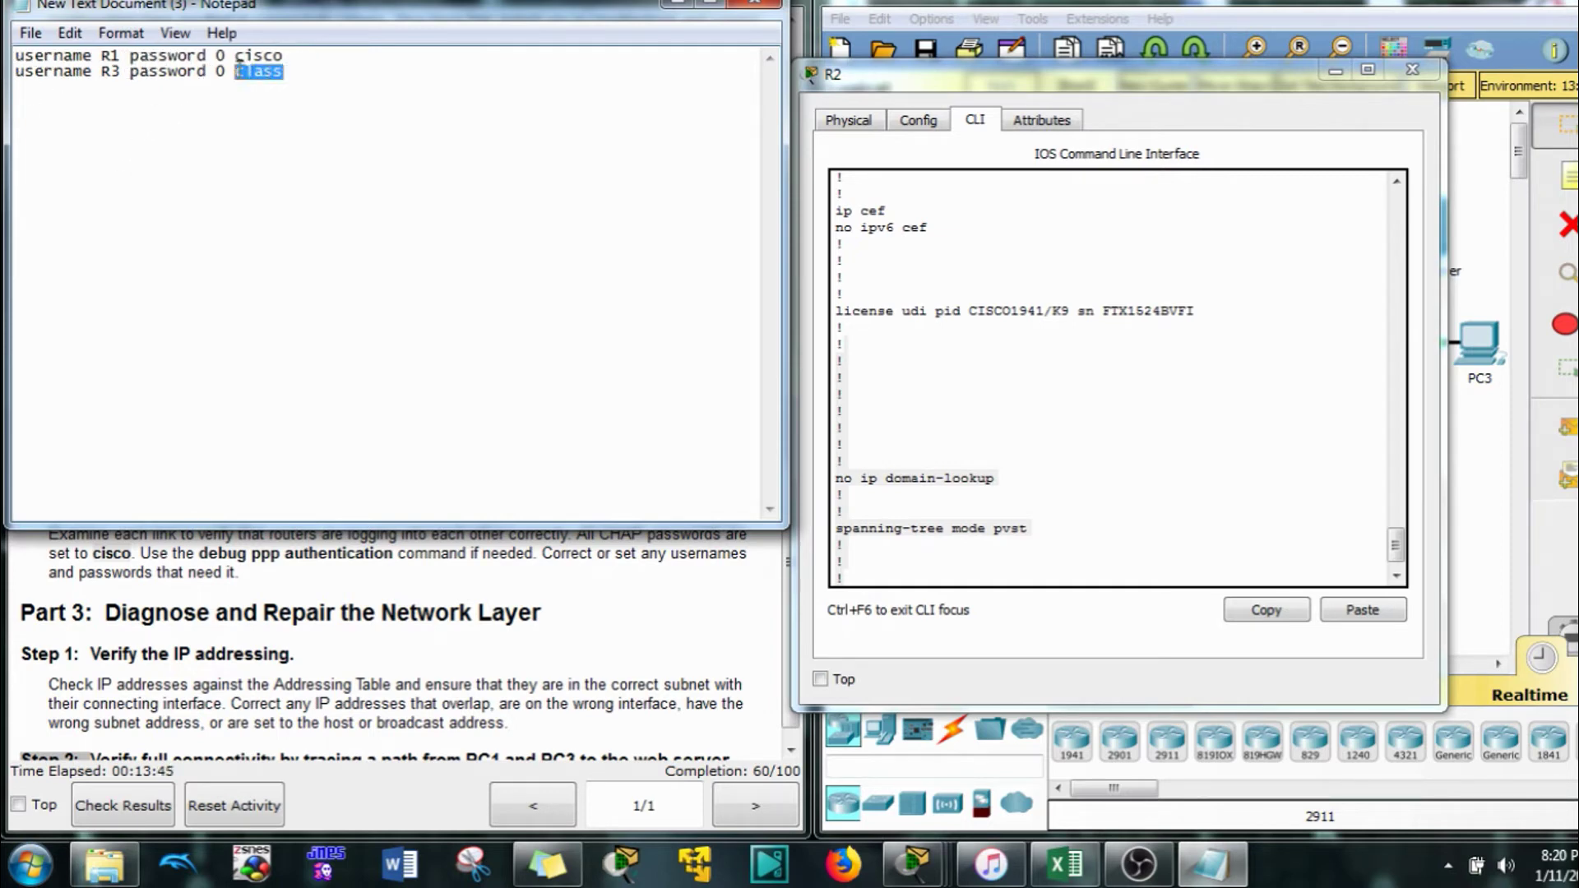
pyautogui.write('cisco')
pyautogui.hotkey('ctrl', 'a')
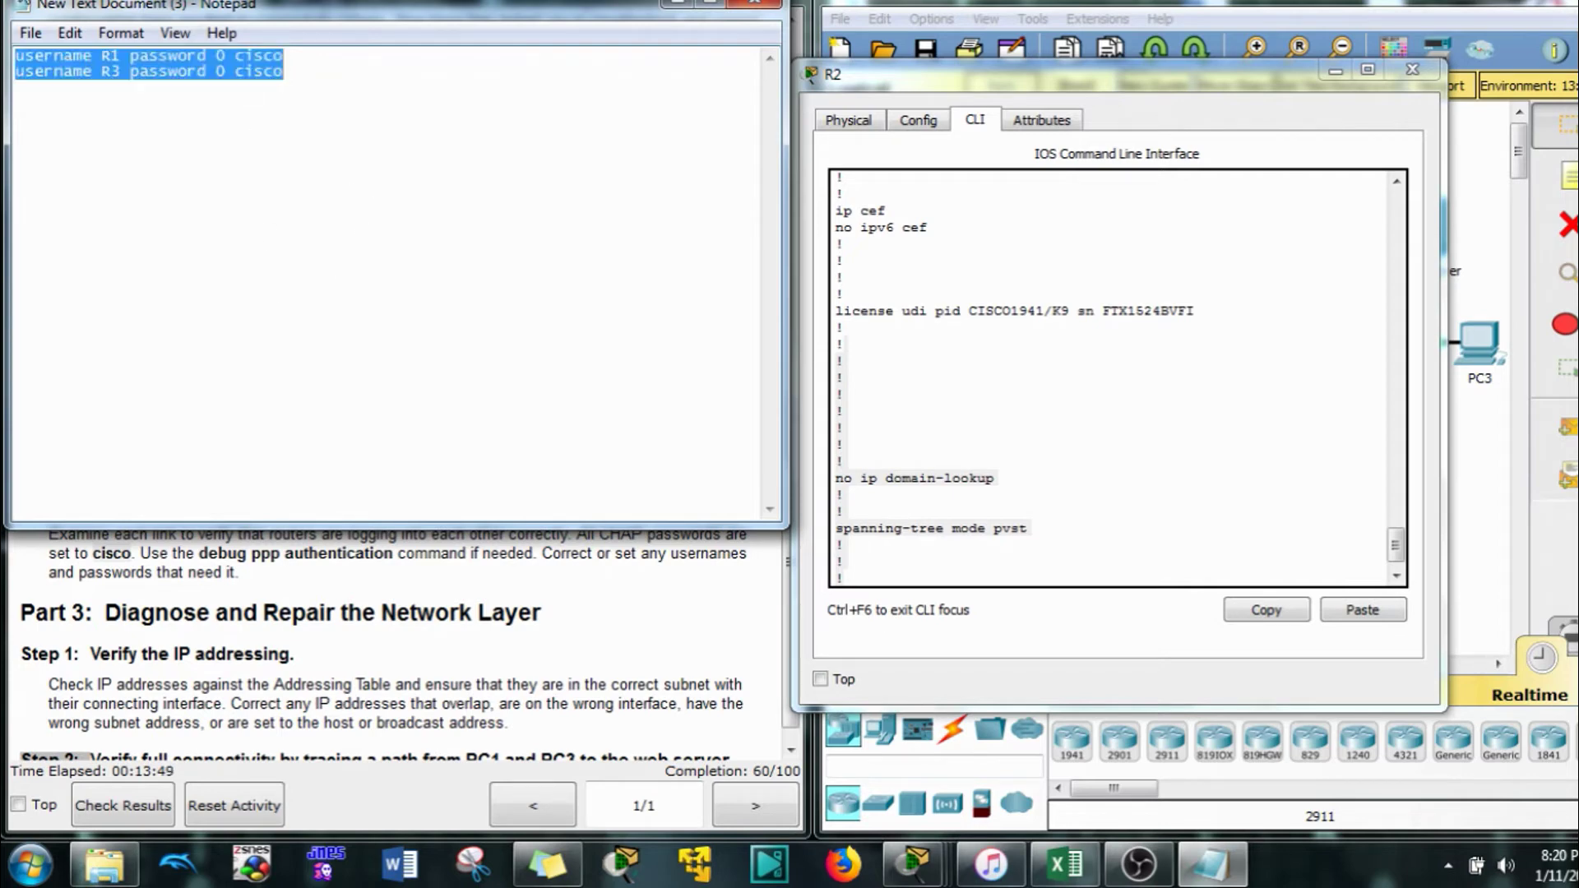
pyautogui.click(307, 88)
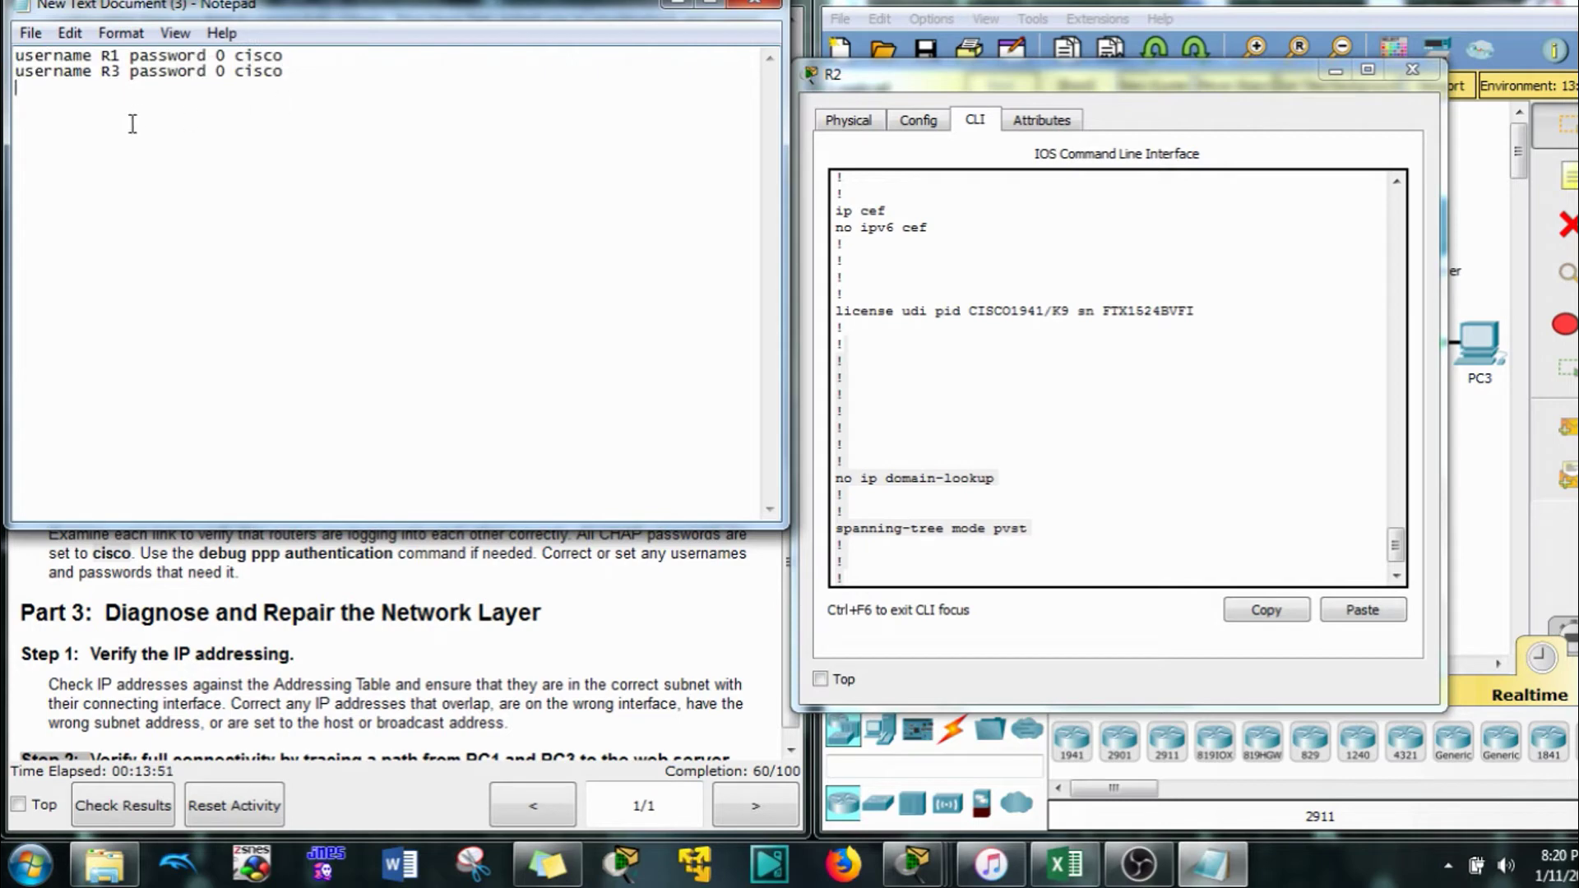
pyautogui.hotkey('ctrl', 'a')
pyautogui.hotkey('ctrl', 'c')
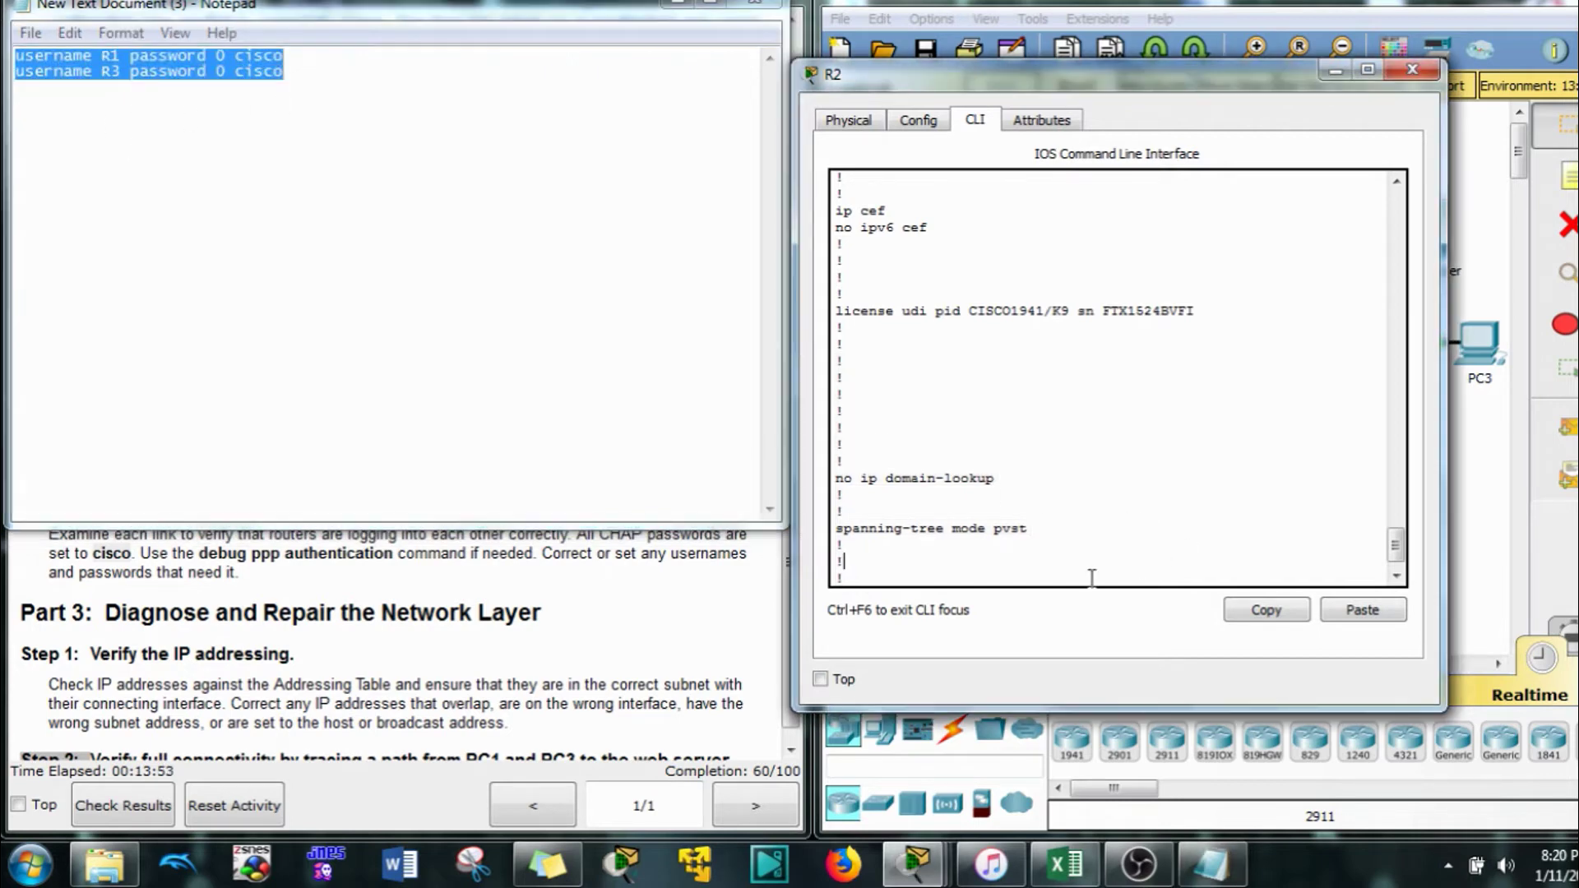
# Enter the corrected username R1 and R3 lines on R2, bringing Serial0/0/0 up
pyautogui.click(1094, 576)
pyautogui.press('q')
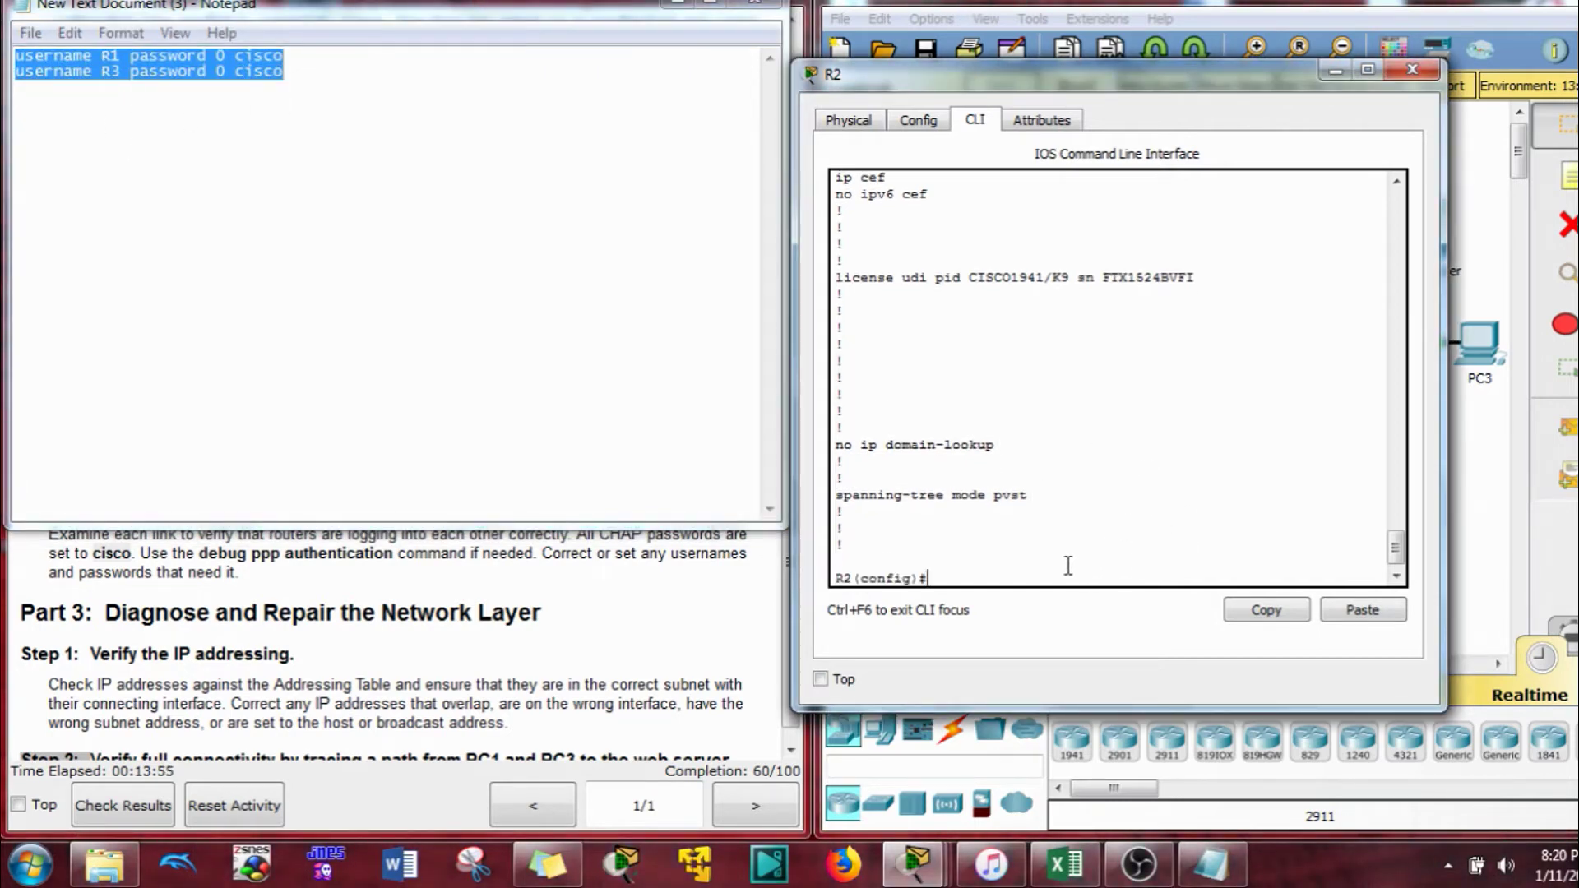
pyautogui.click(1363, 609)
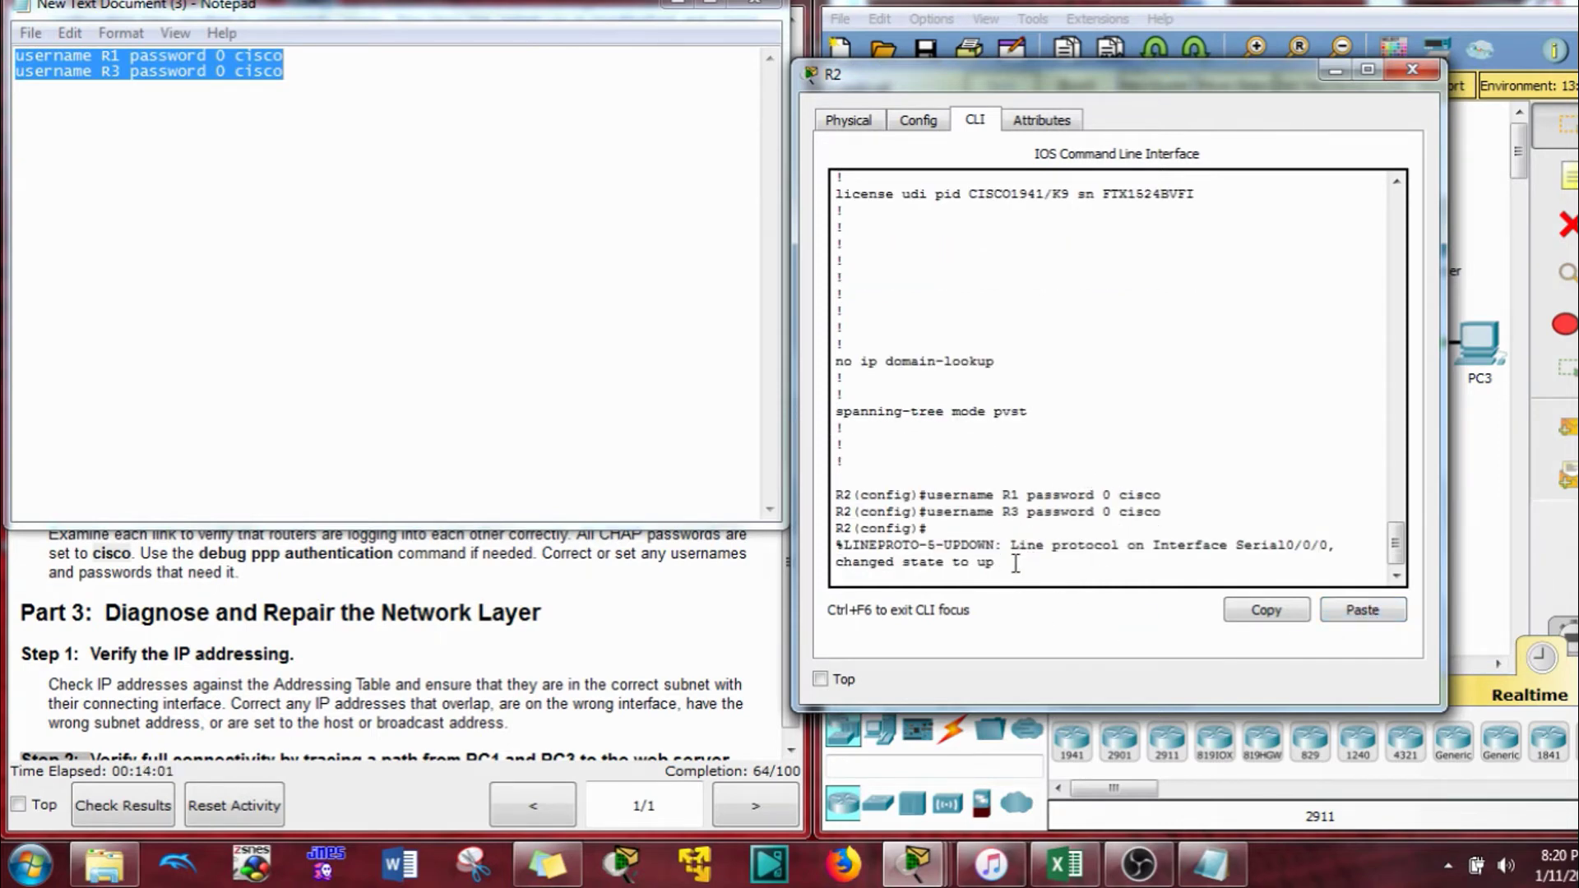
pyautogui.moveTo(1010, 571); pyautogui.dragTo(852, 528)
pyautogui.click(1127, 604)
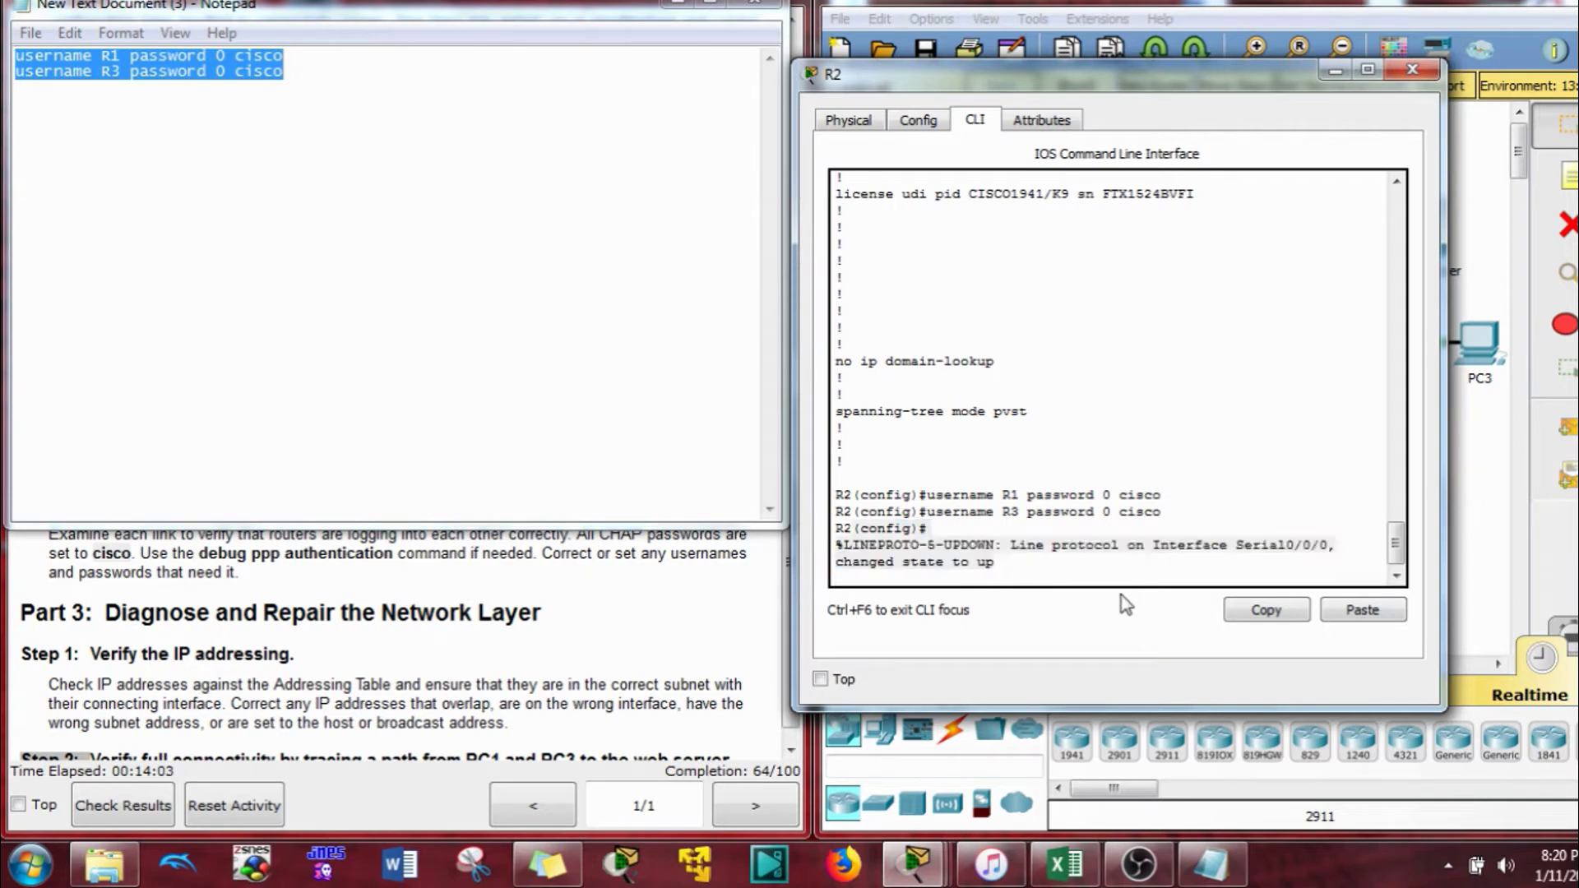
# Move R2's console aside, minimize Notepad, and bring the topology to the front
pyautogui.moveTo(863, 74); pyautogui.dragTo(977, 37)
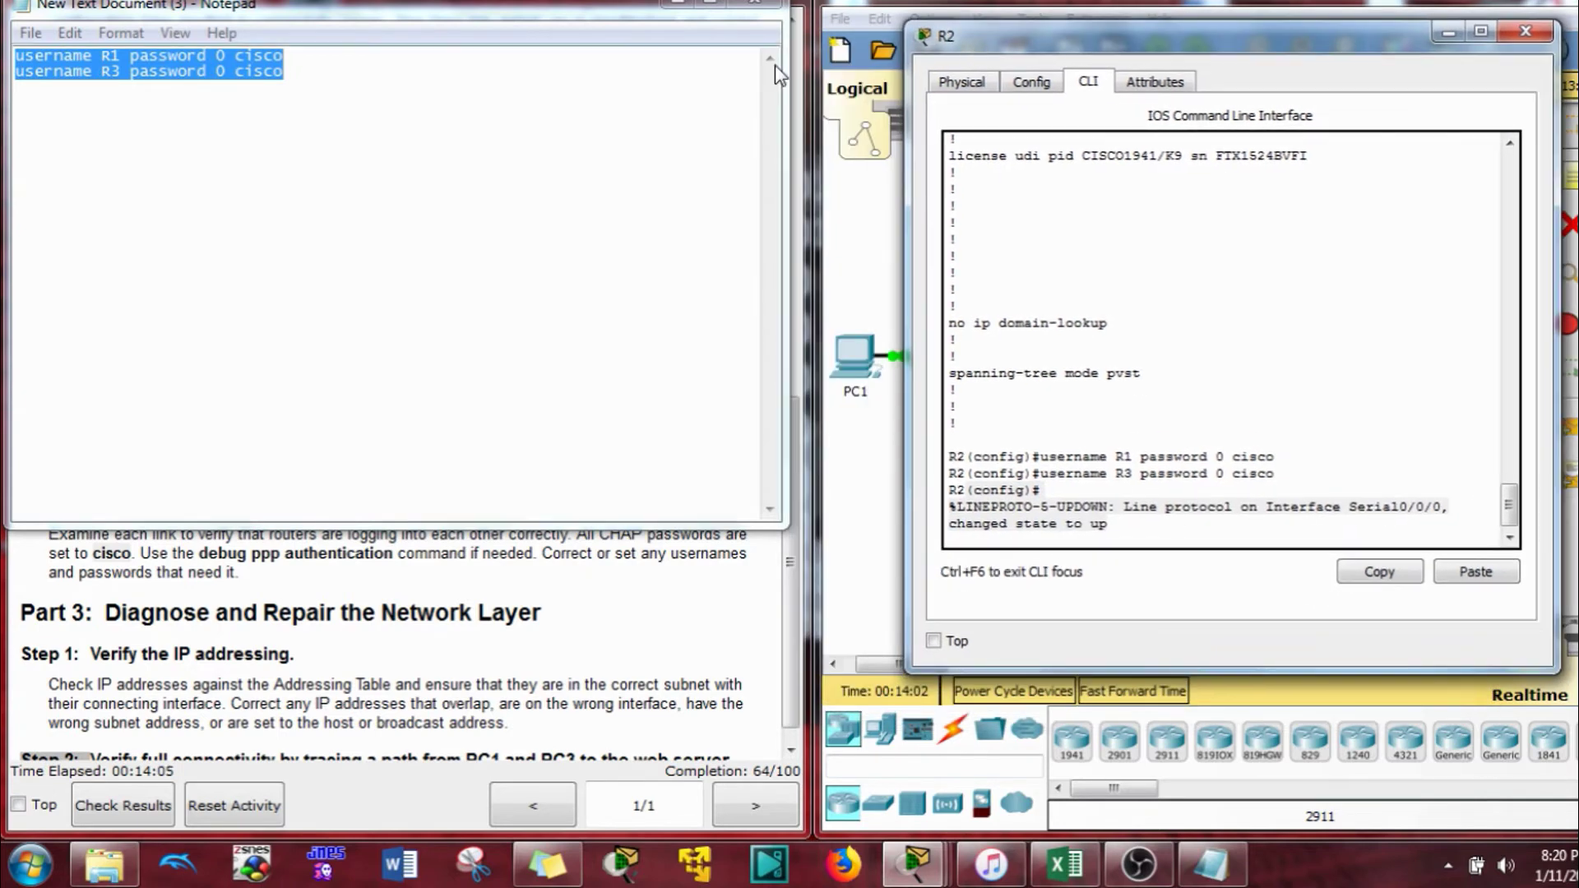
pyautogui.moveTo(668, 13); pyautogui.dragTo(1361, 90)
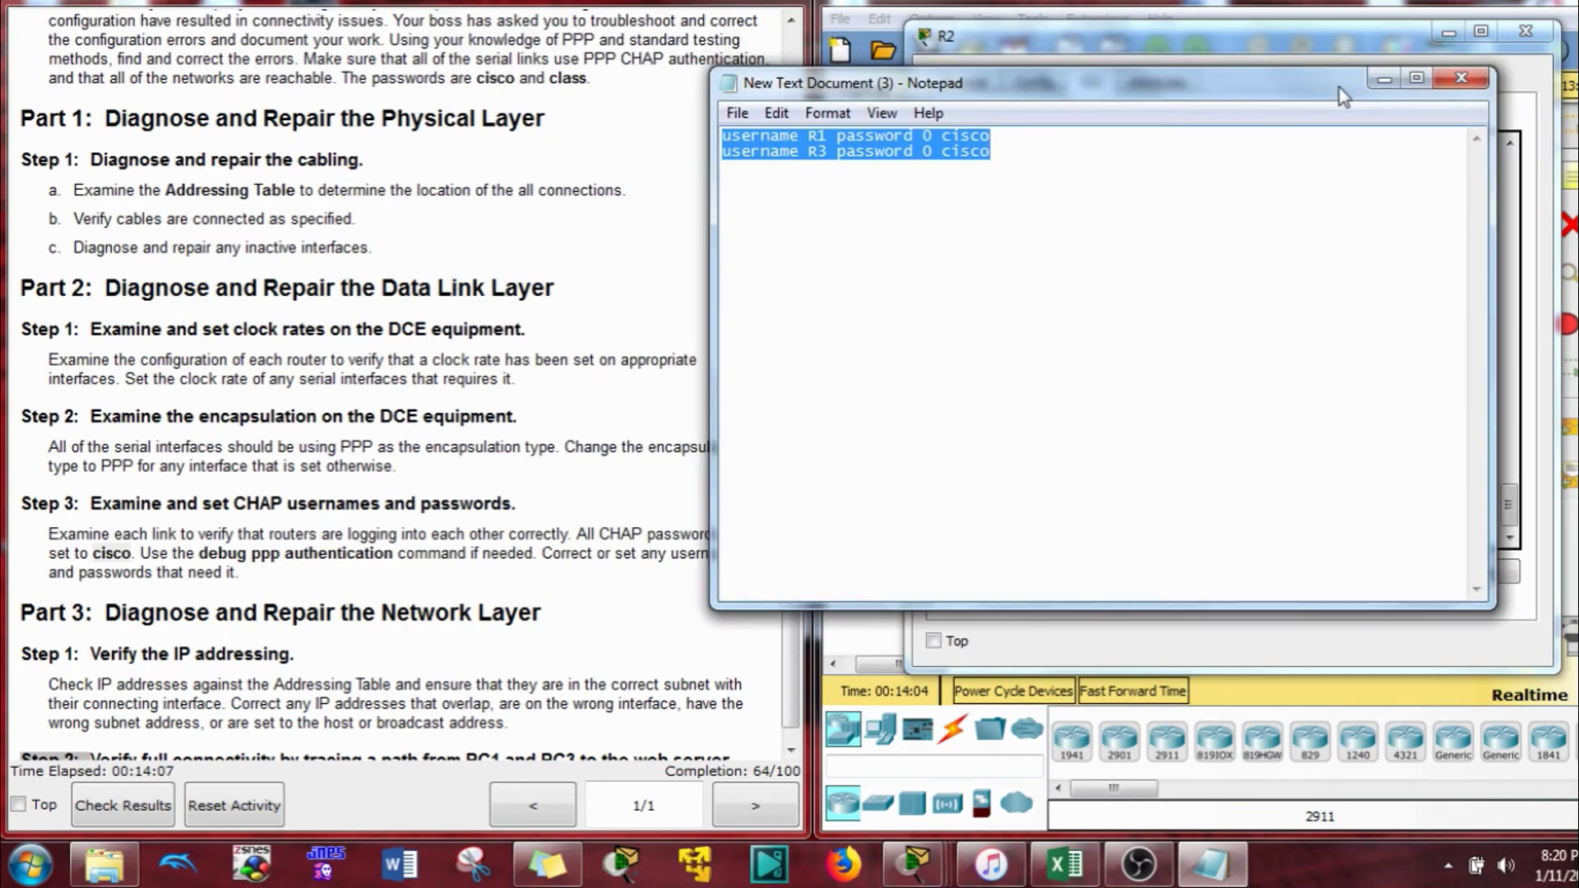
pyautogui.click(1383, 79)
pyautogui.click(1278, 5)
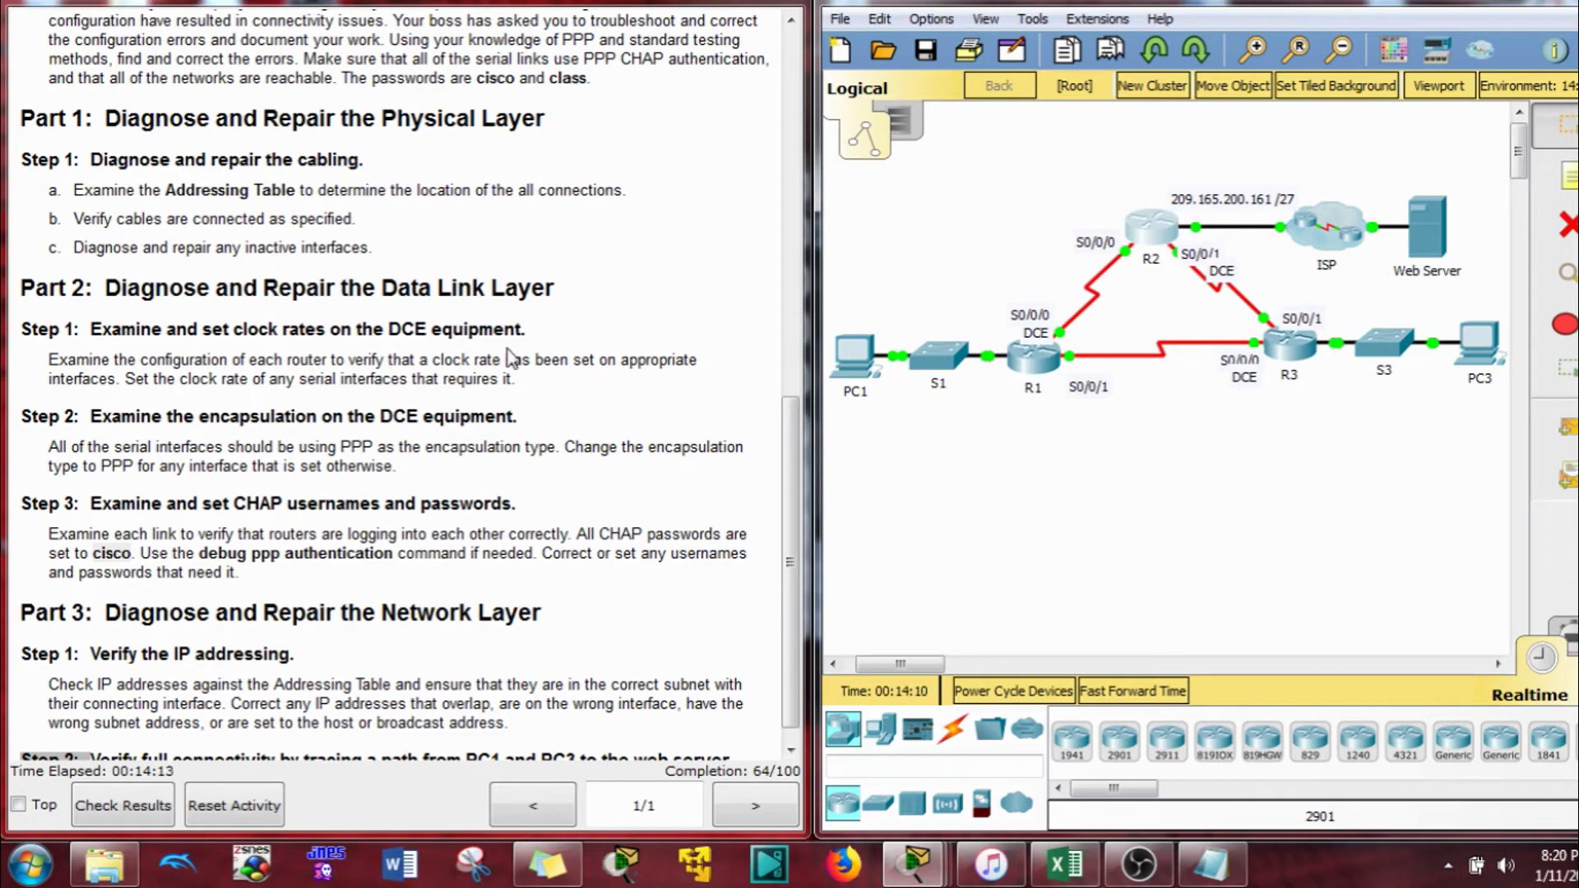
pyautogui.click(1289, 345)
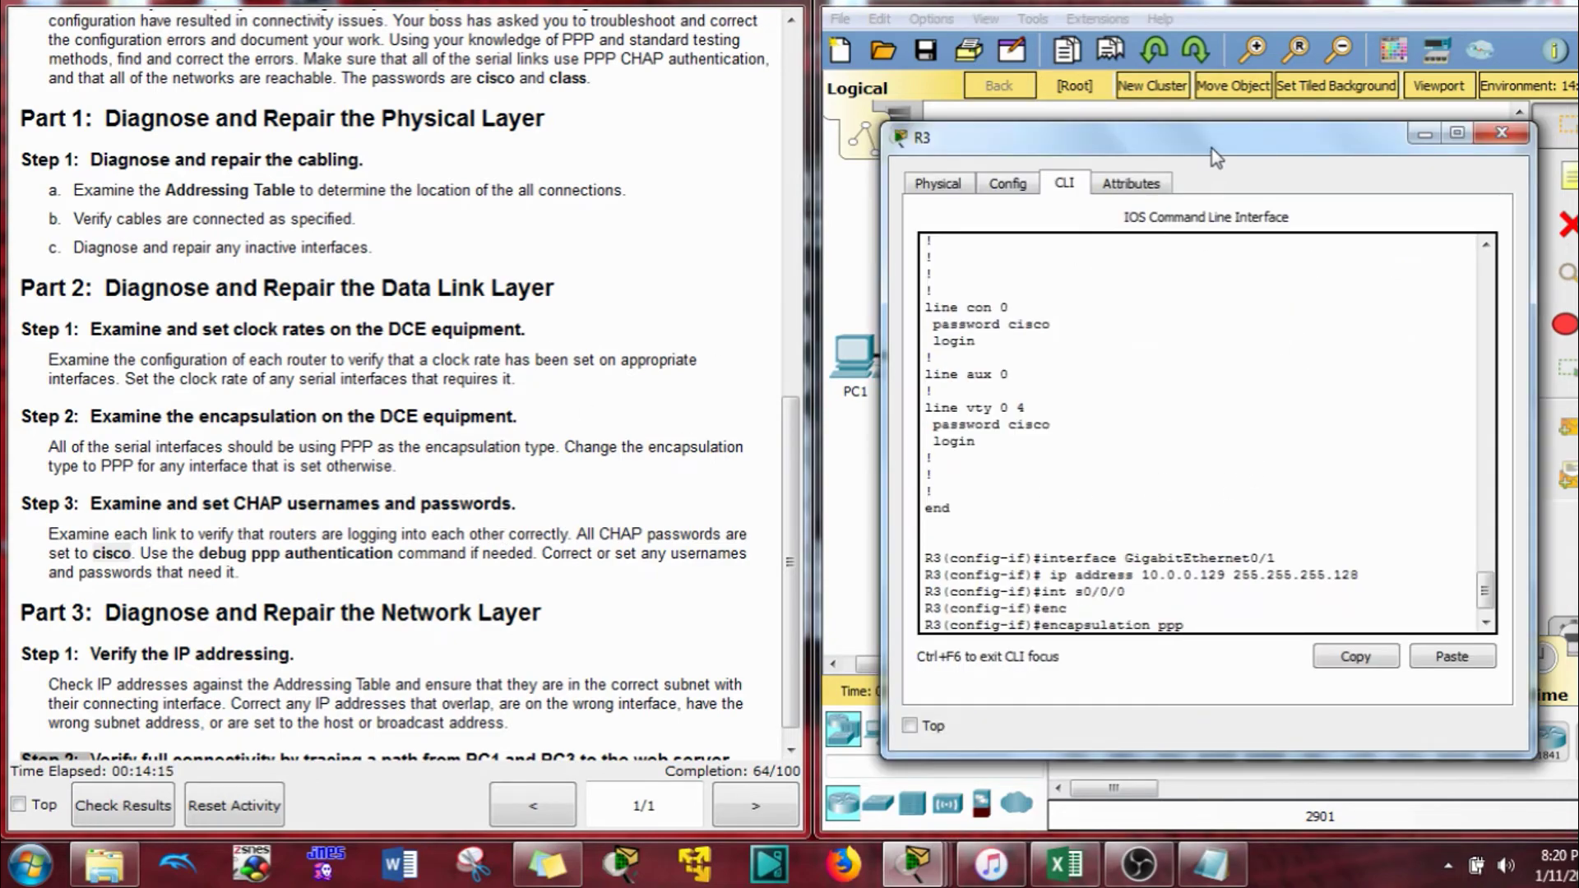
pyautogui.moveTo(1216, 165); pyautogui.dragTo(627, 9)
pyautogui.scroll(15, 474, 440)
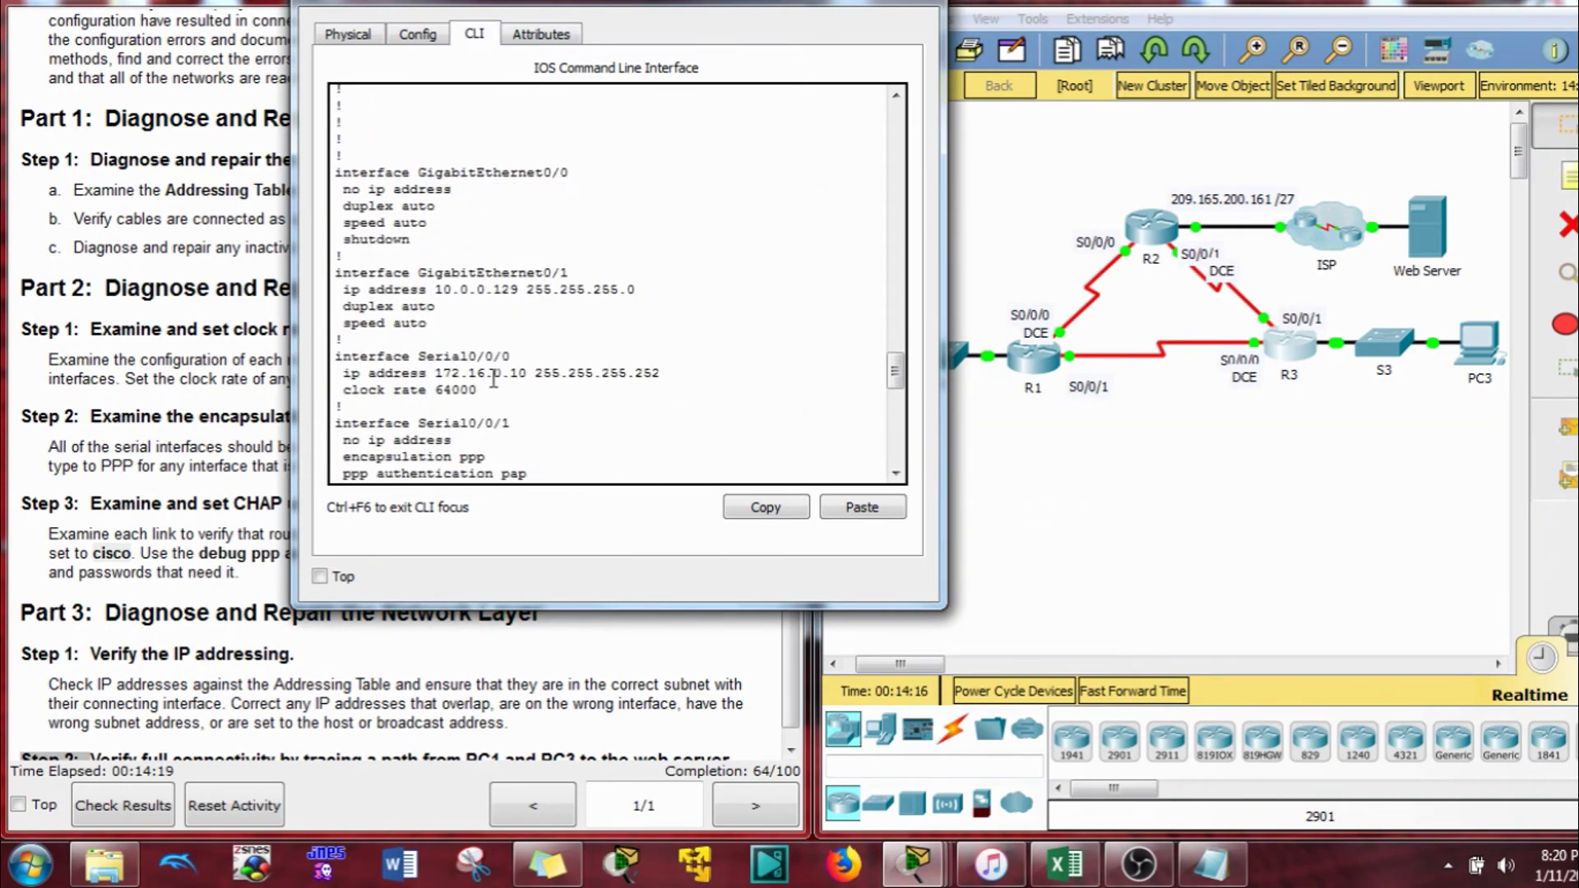
pyautogui.scroll(3, 493, 360)
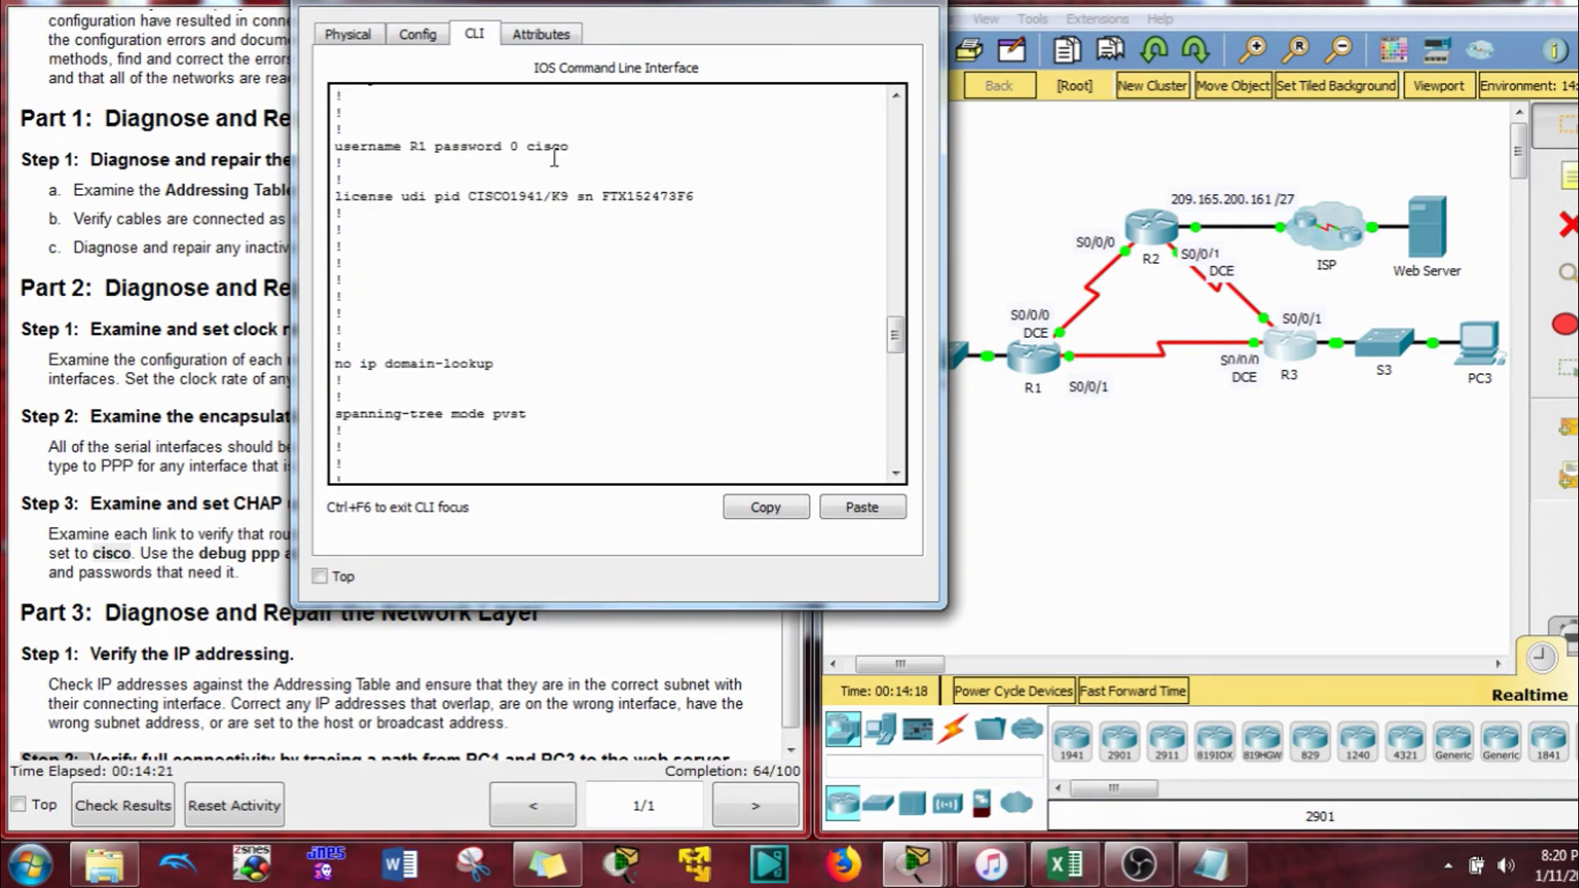
pyautogui.moveTo(573, 143); pyautogui.dragTo(428, 154)
pyautogui.moveTo(412, 152); pyautogui.dragTo(335, 148)
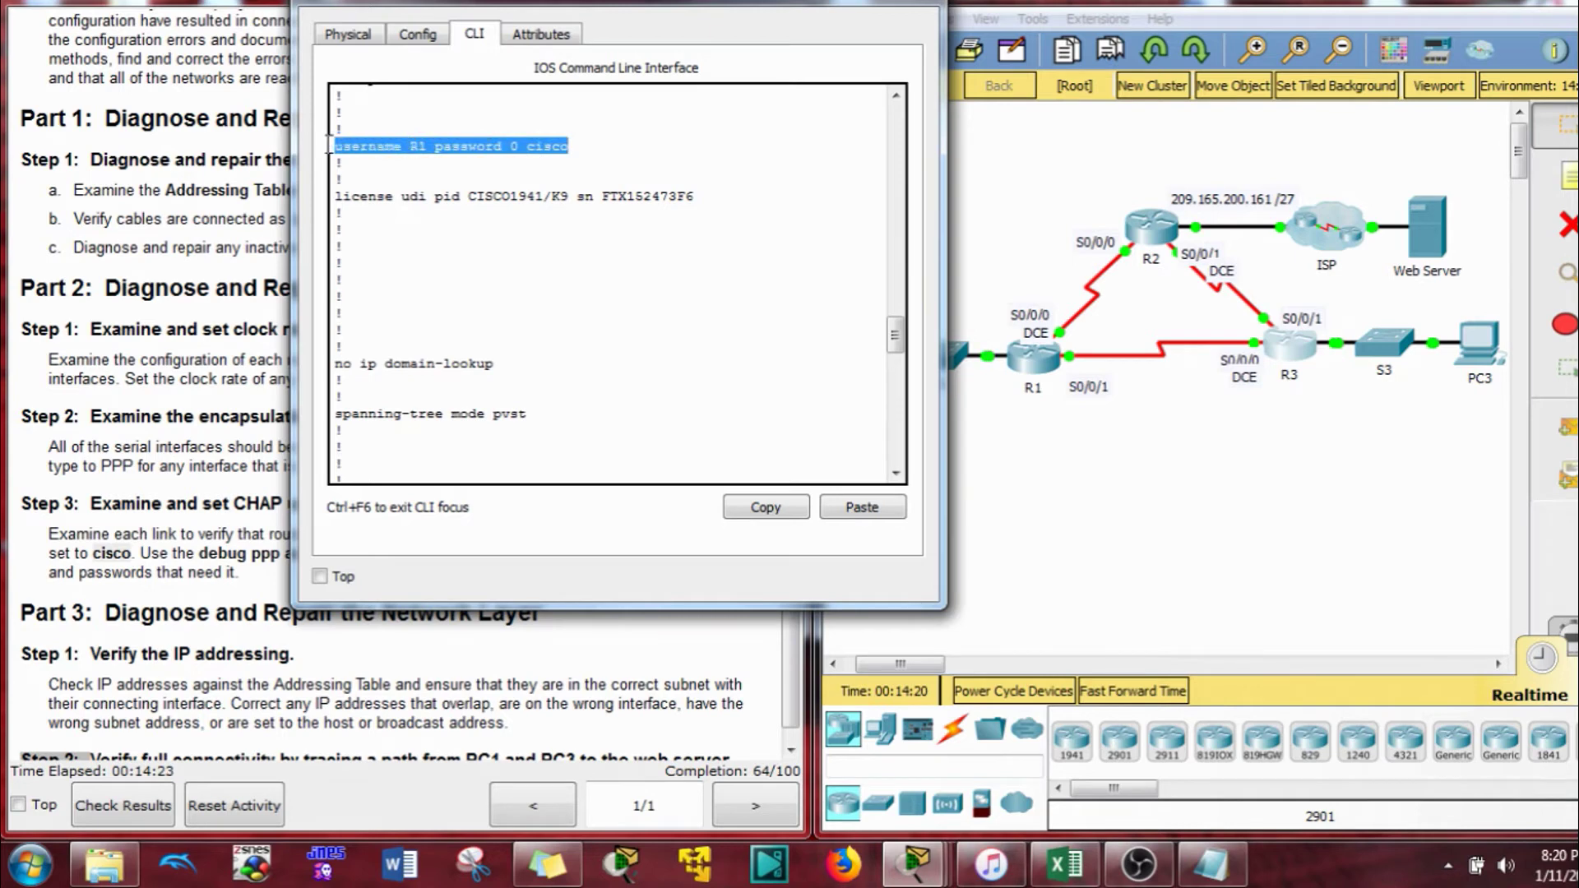
pyautogui.click(737, 518)
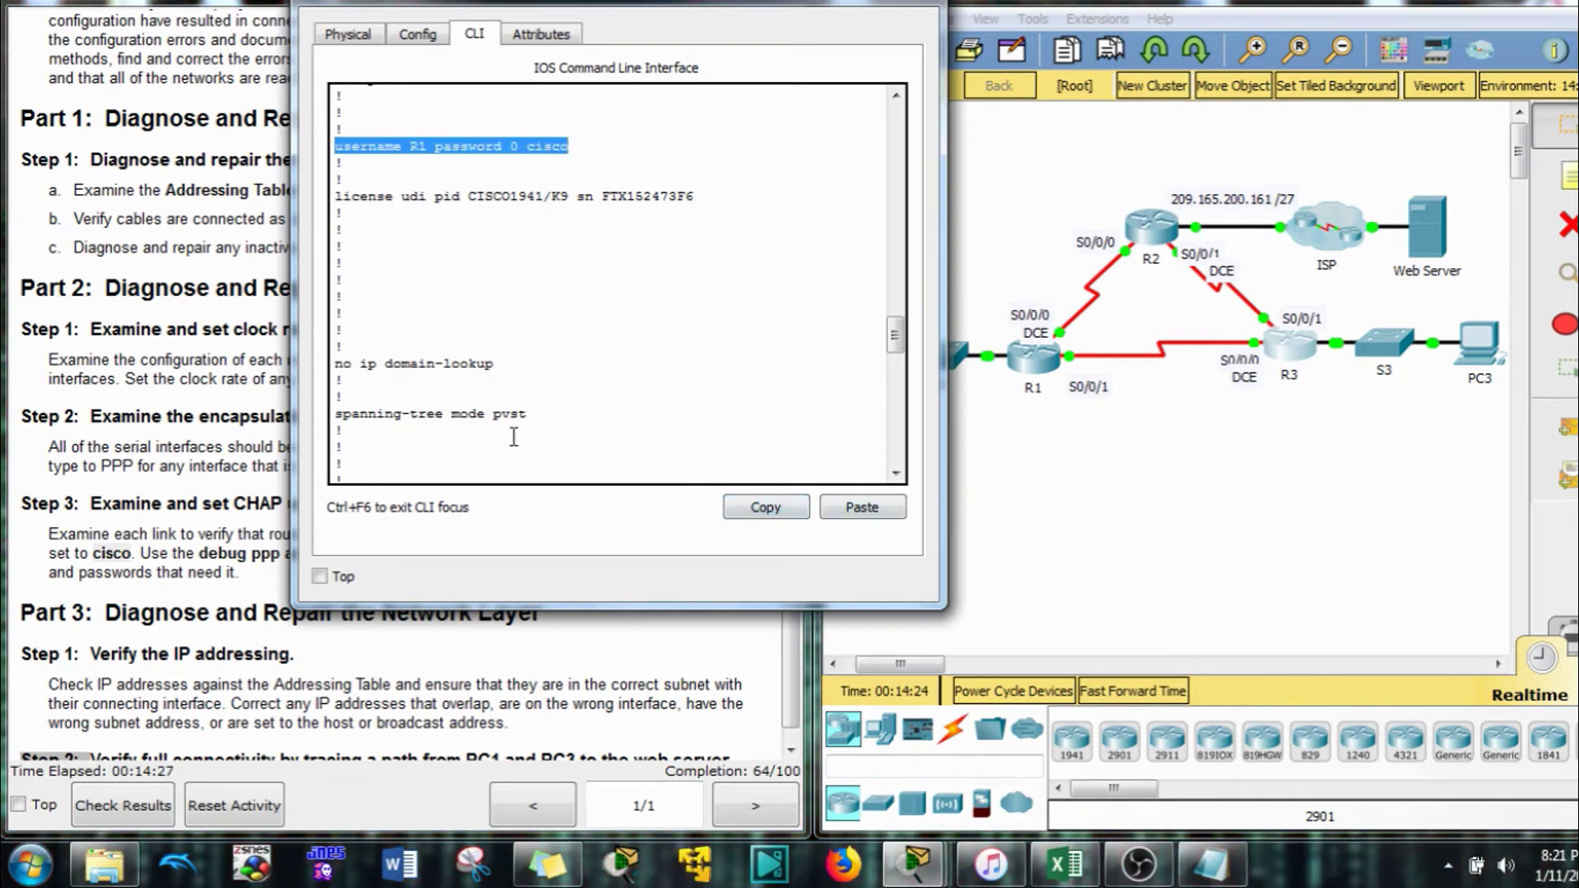
pyautogui.scroll(-15, 675, 448)
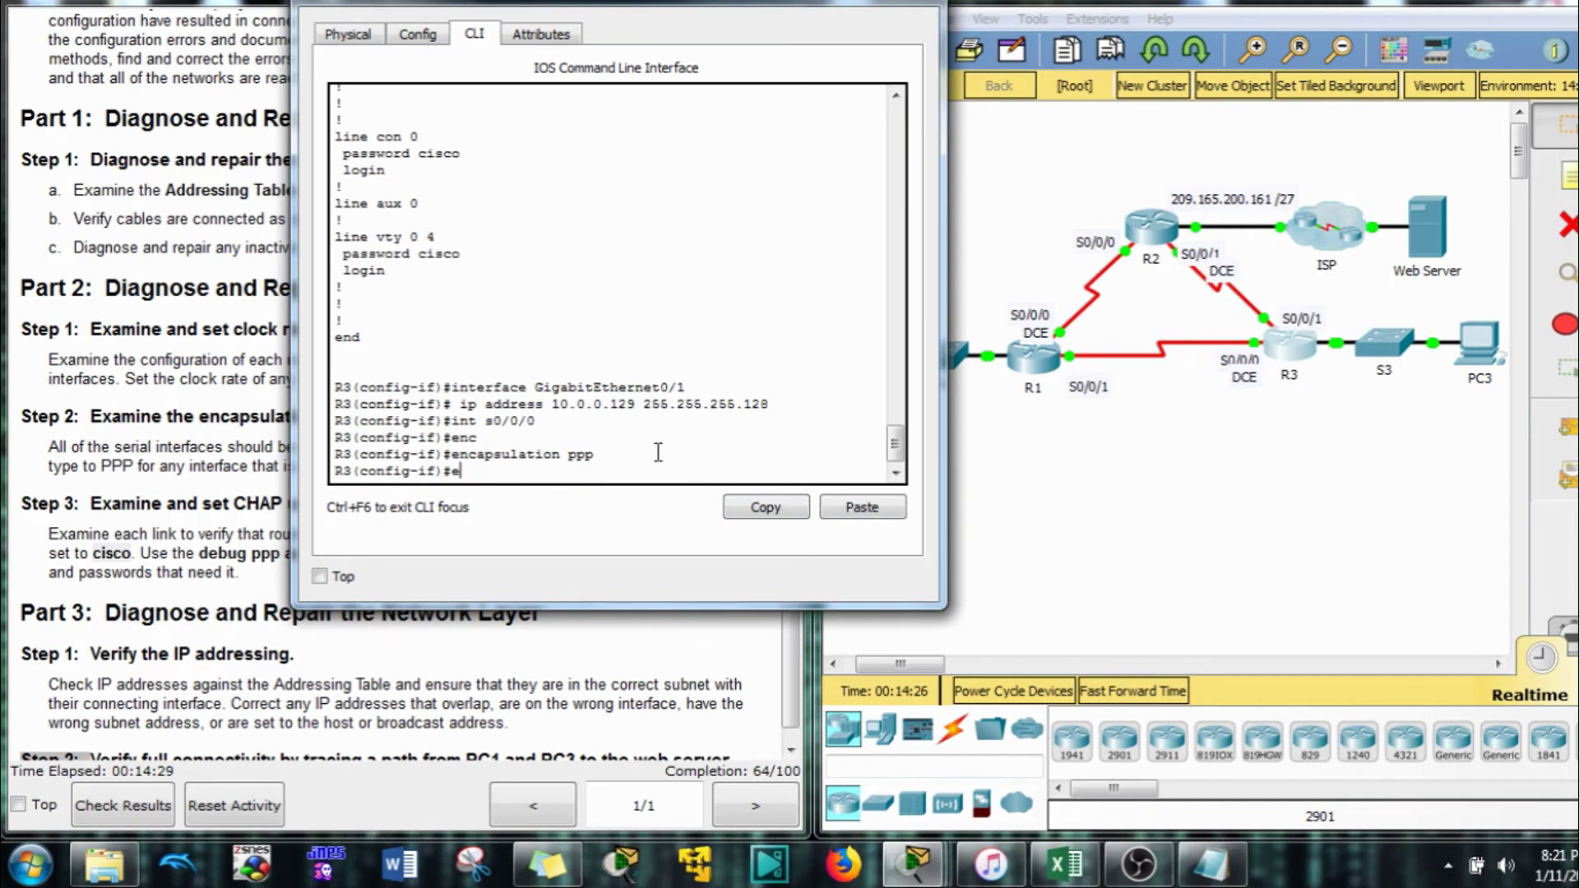
pyautogui.write('exit')
pyautogui.press('Return')
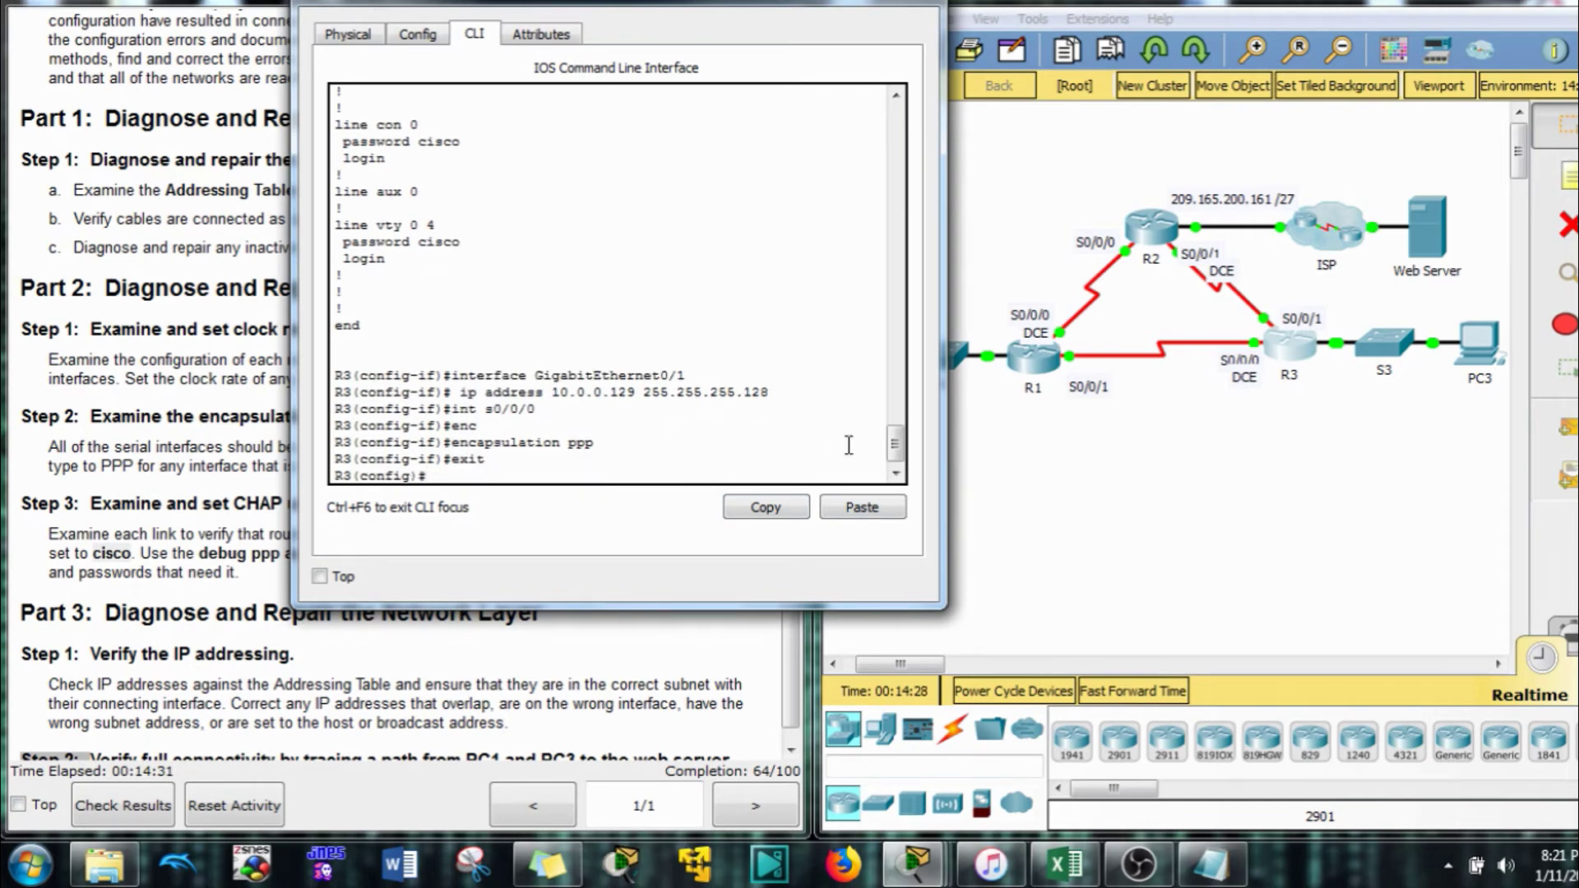
pyautogui.click(847, 511)
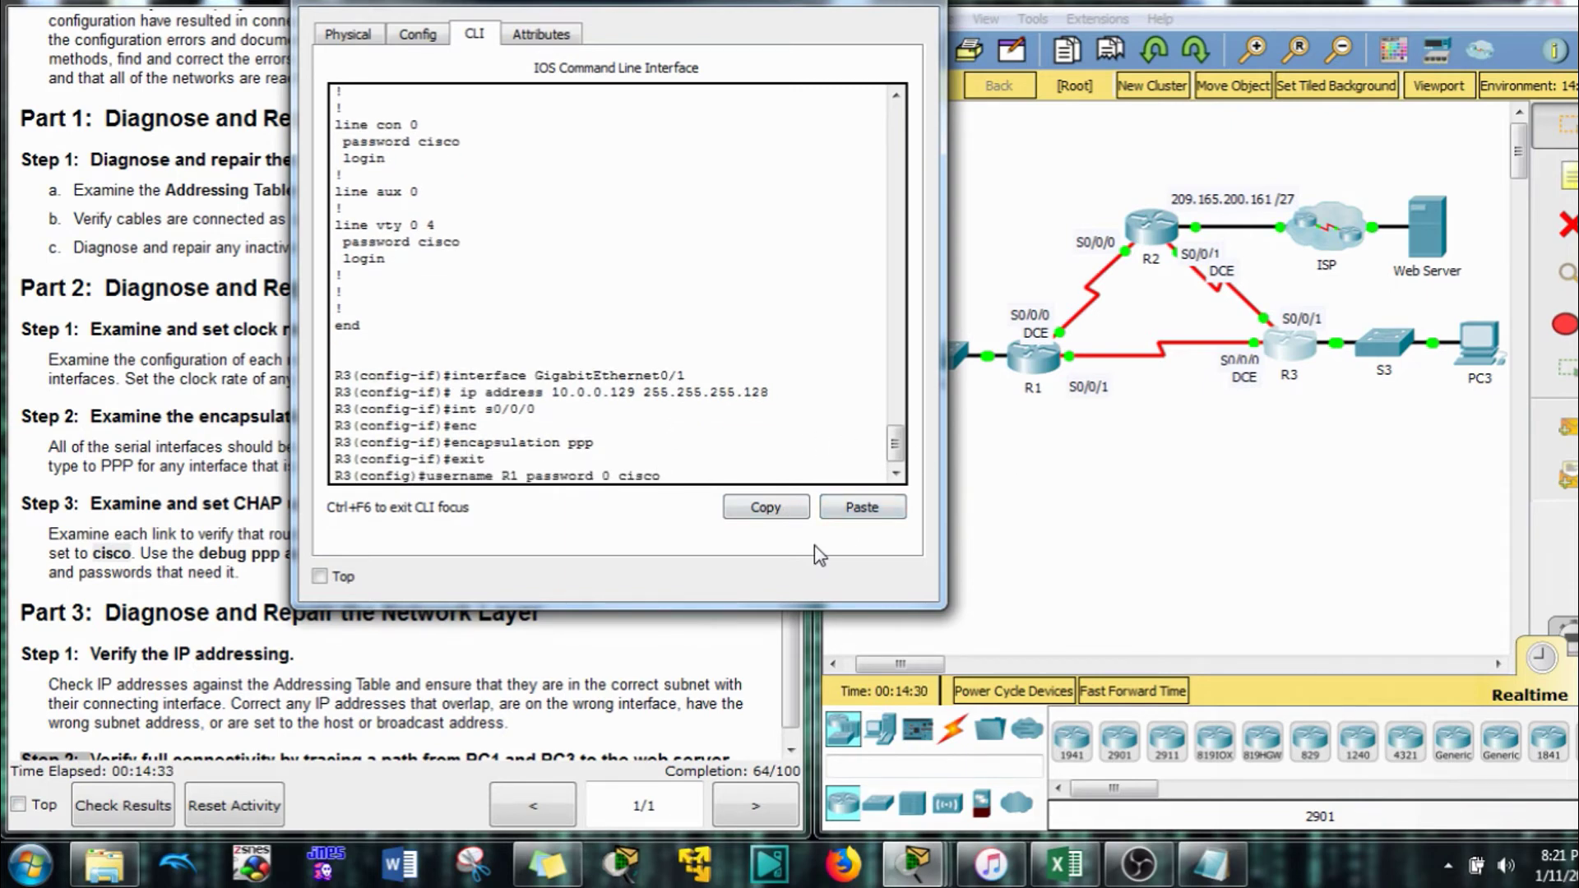
pyautogui.press('Left')
pyautogui.press('BackSpace')
pyautogui.write('2')
pyautogui.press('Return')
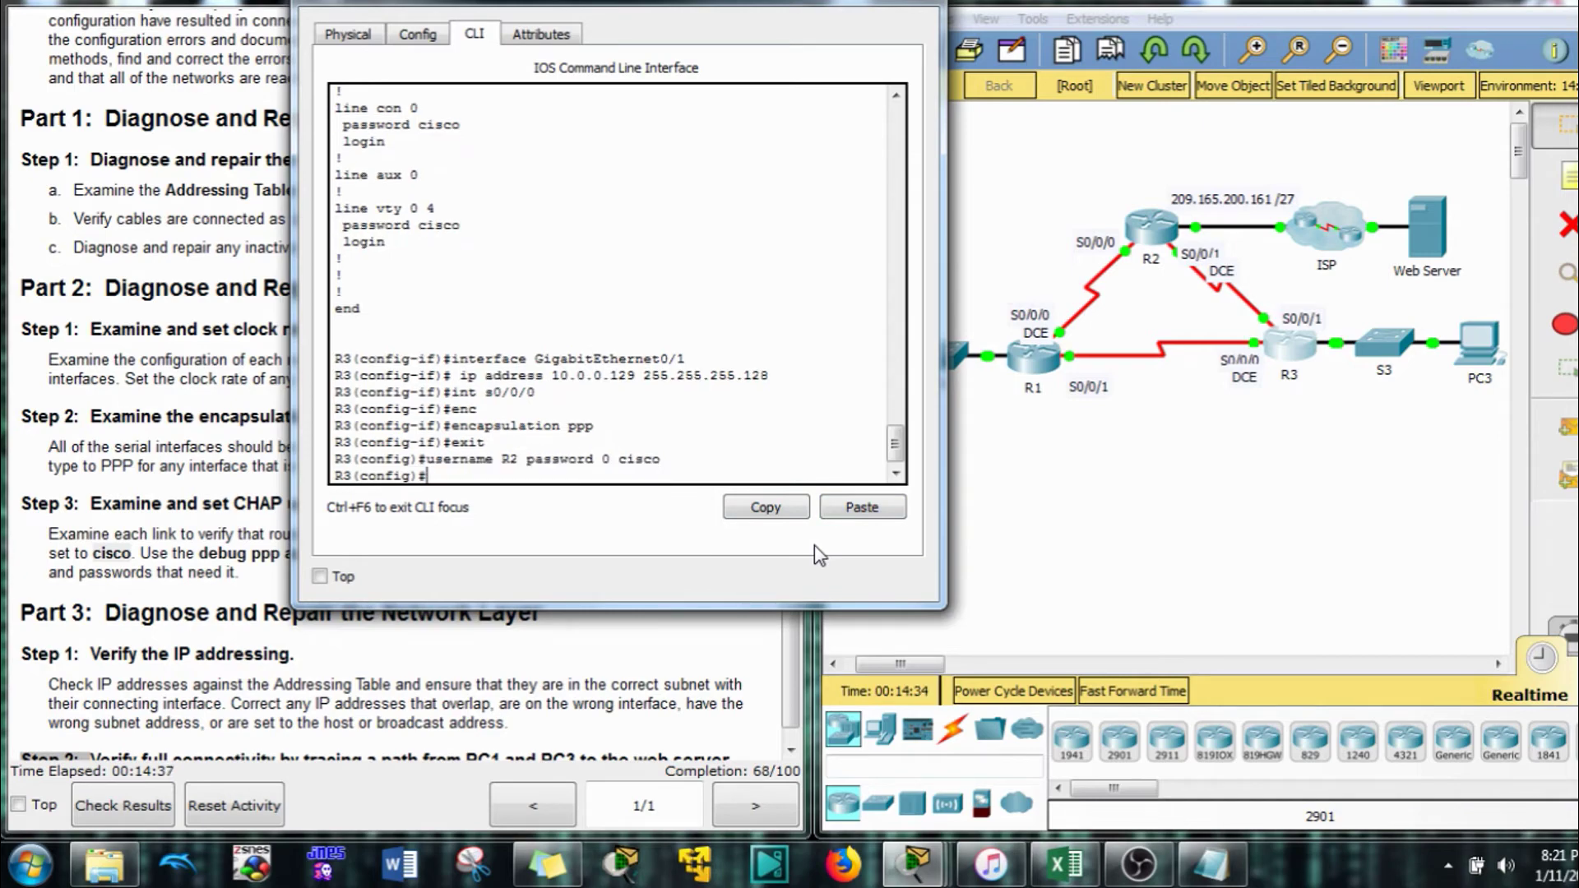
# List R3's running configuration and locate Serial0/0/1's 'ppp authentication pap' setting
pyautogui.moveTo(688, 7); pyautogui.dragTo(1289, 92)
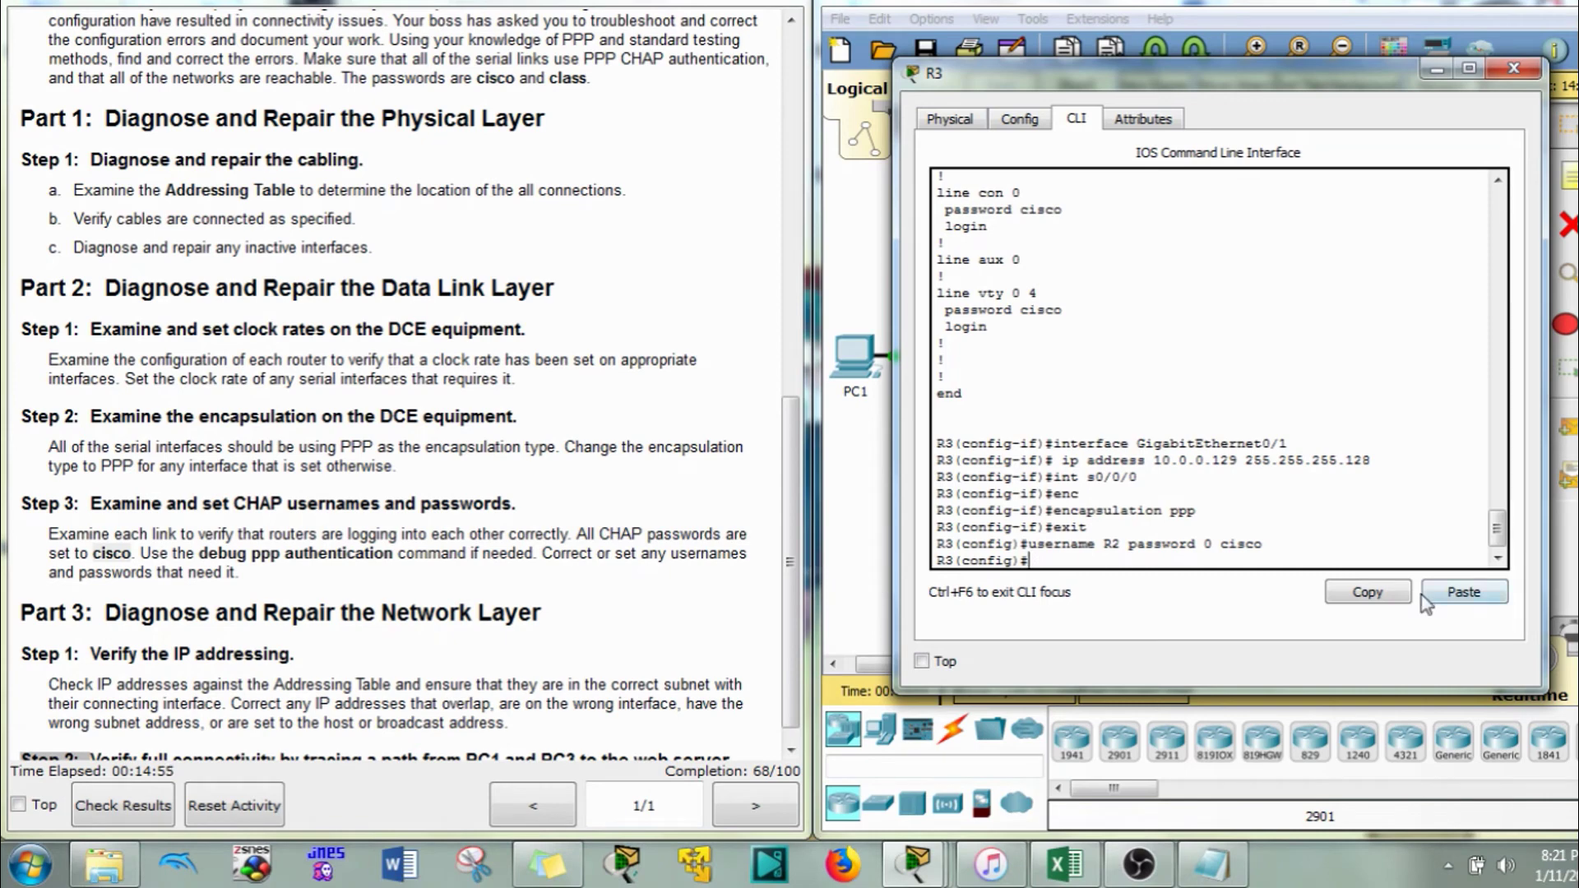
pyautogui.scroll(4, 1041, 470)
pyautogui.scroll(6, 1040, 471)
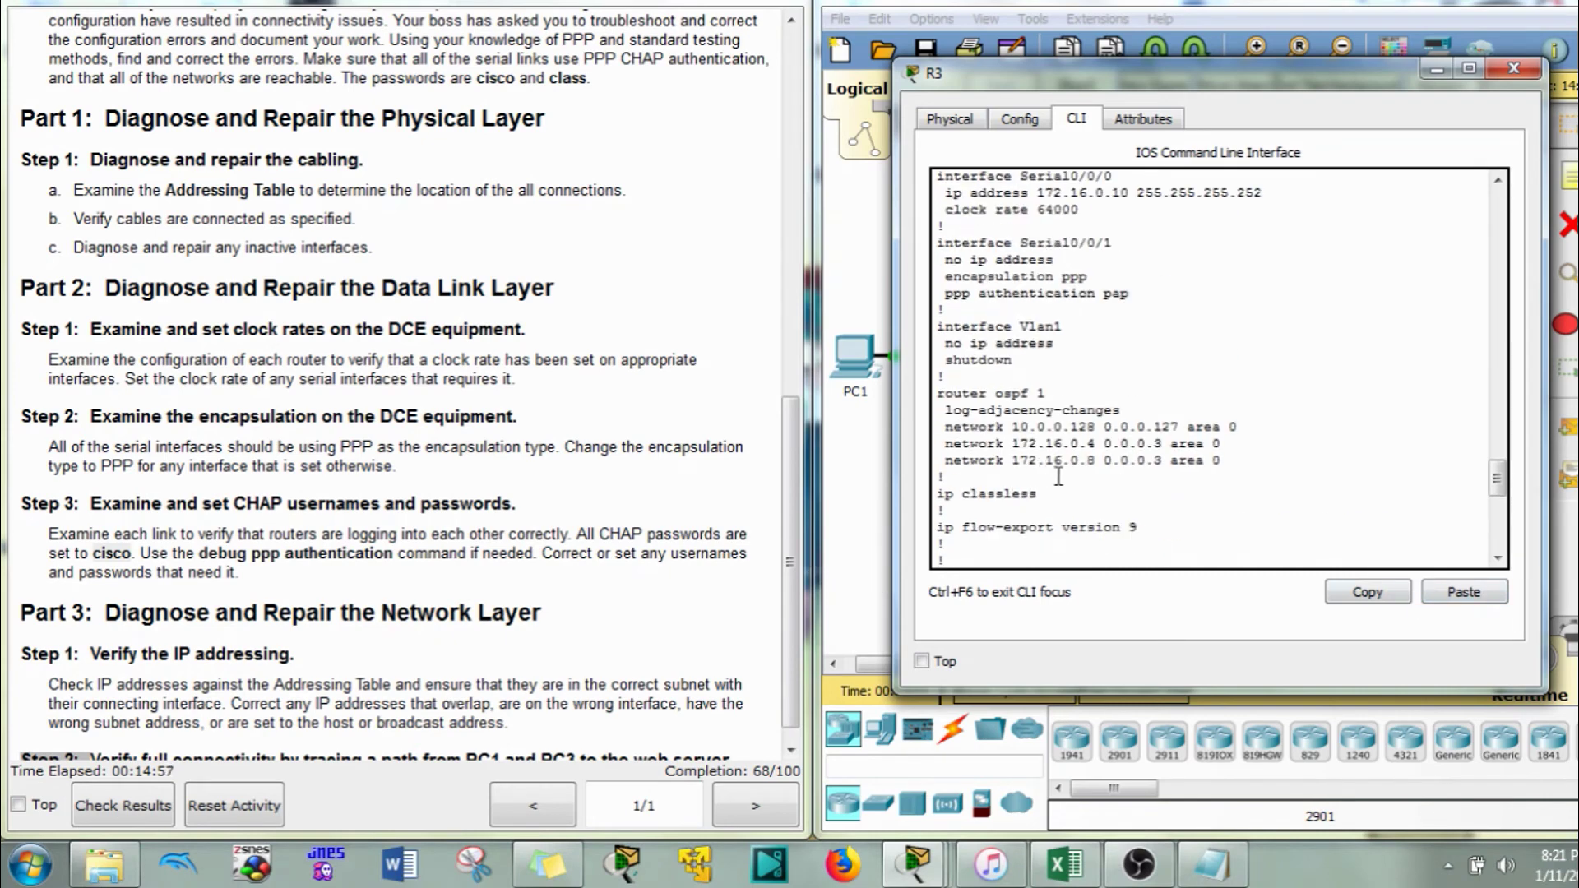
pyautogui.scroll(-10, 1070, 461)
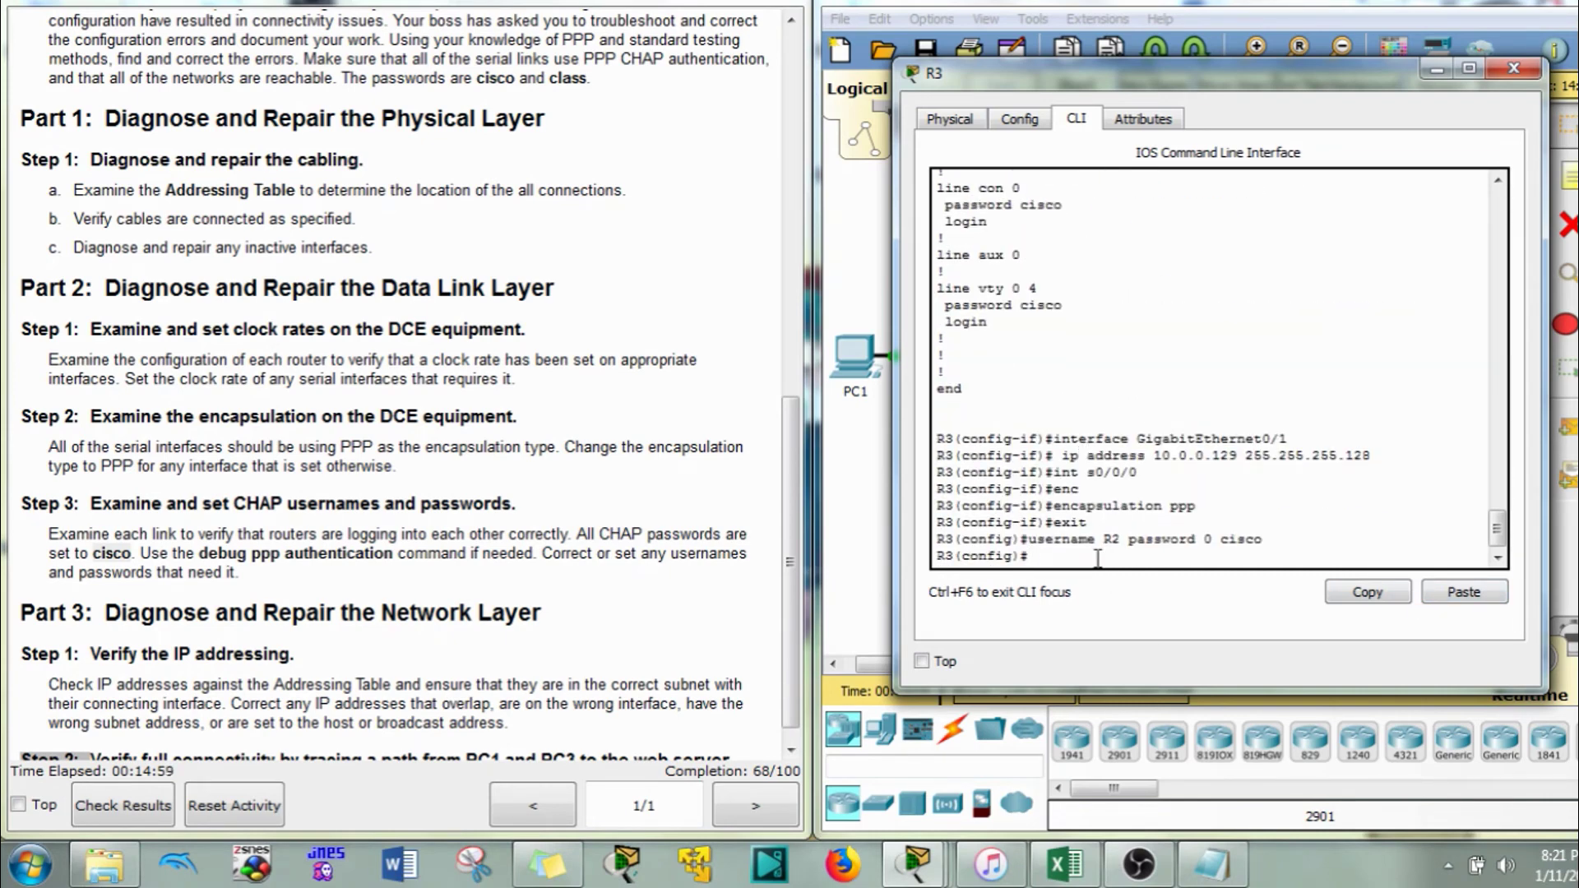
pyautogui.write('do show run')
pyautogui.press('Return')
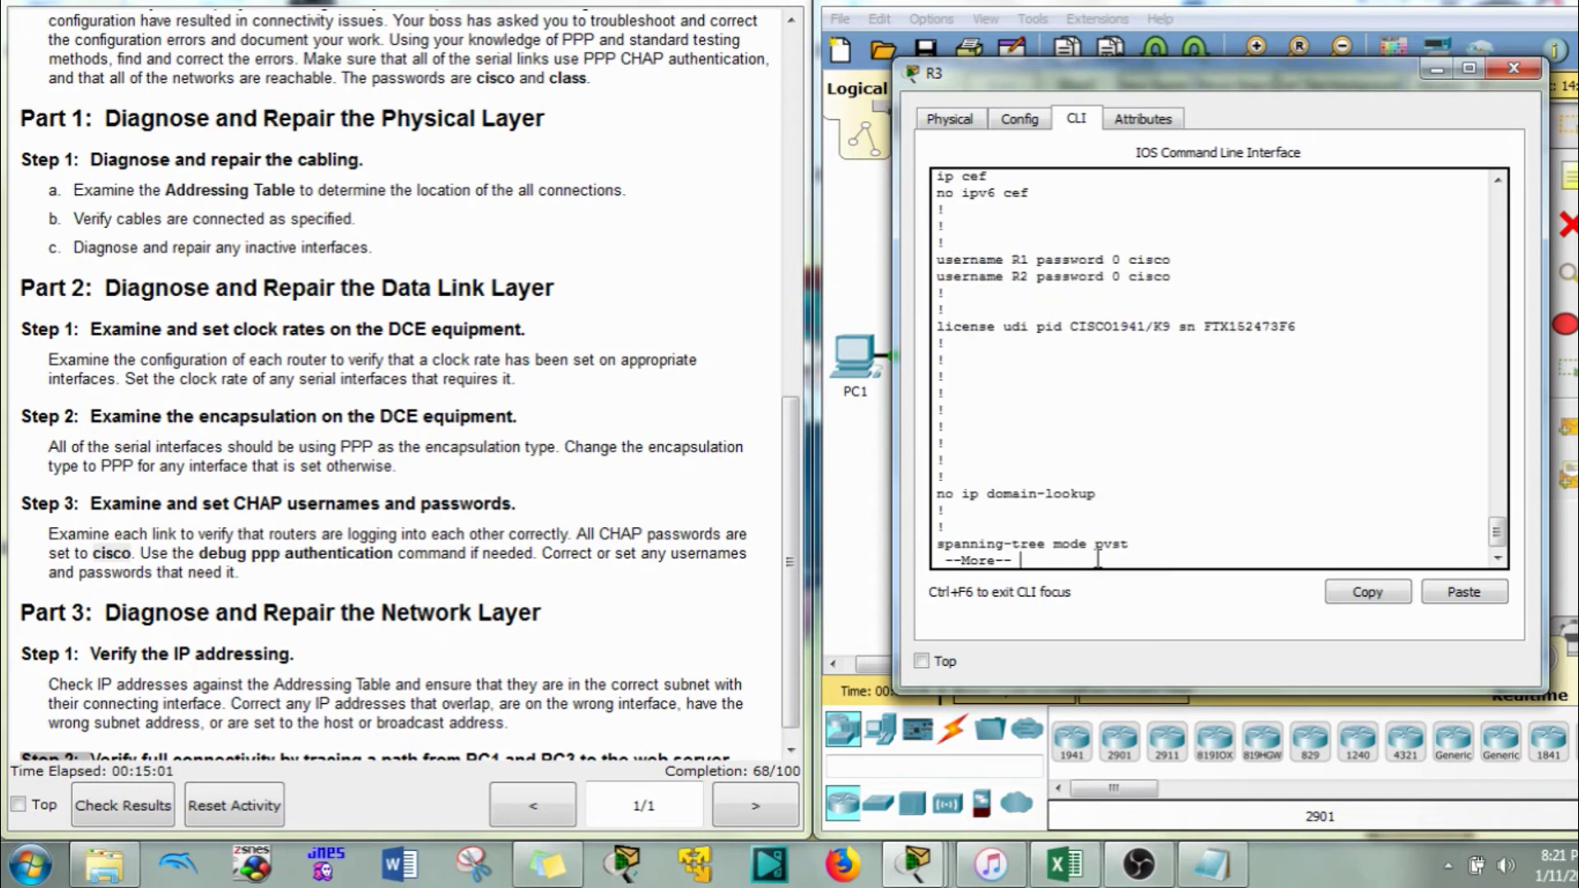
pyautogui.press('space')
pyautogui.scroll(4, 1095, 460)
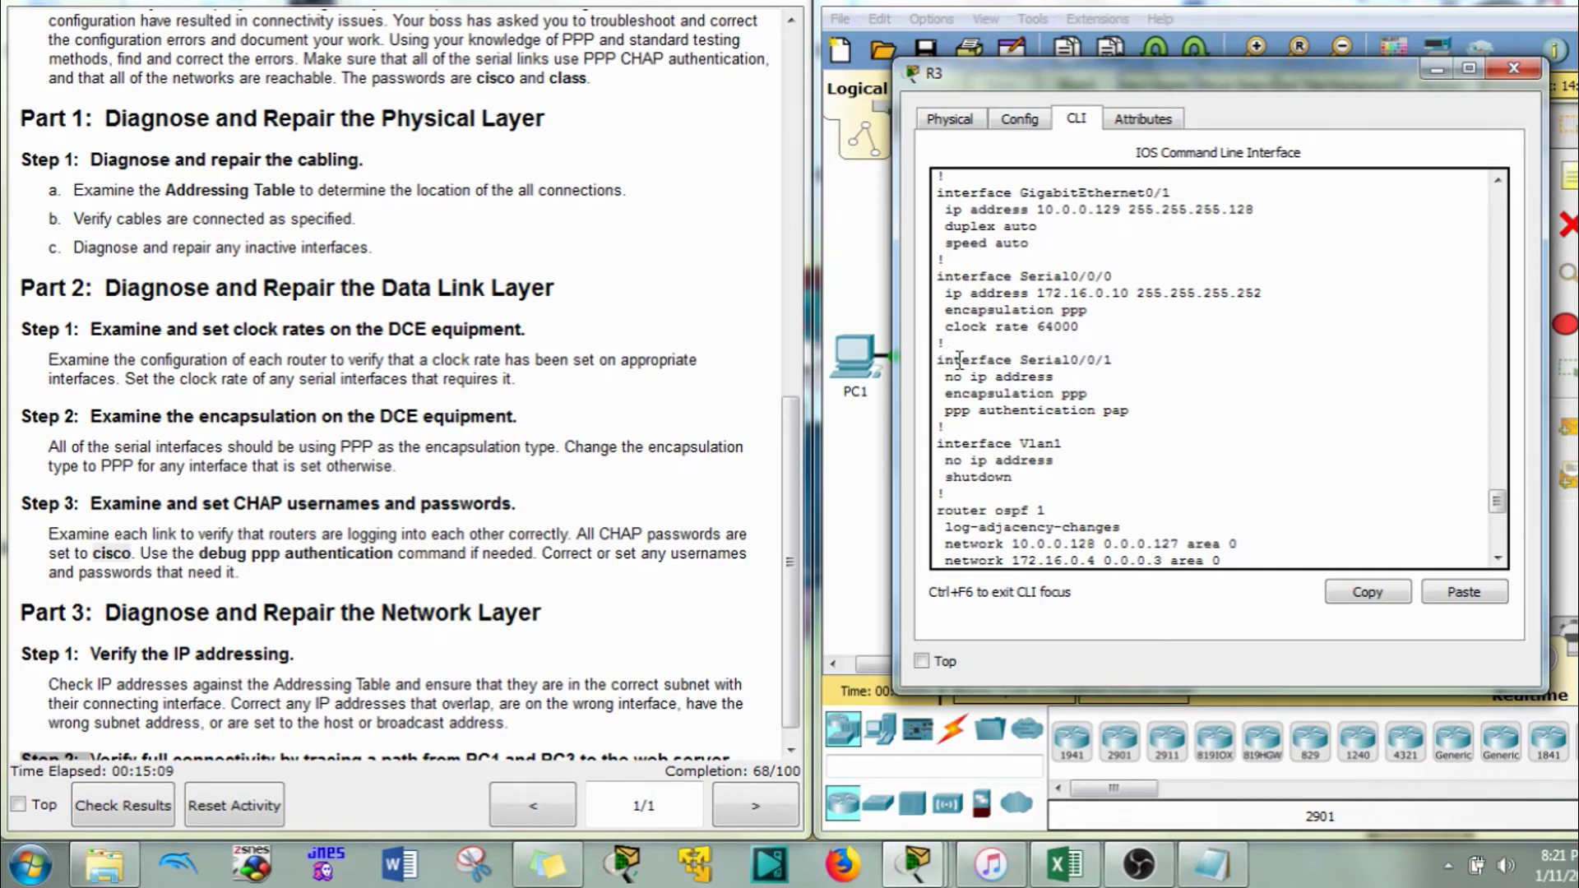
pyautogui.moveTo(942, 411); pyautogui.dragTo(1138, 411)
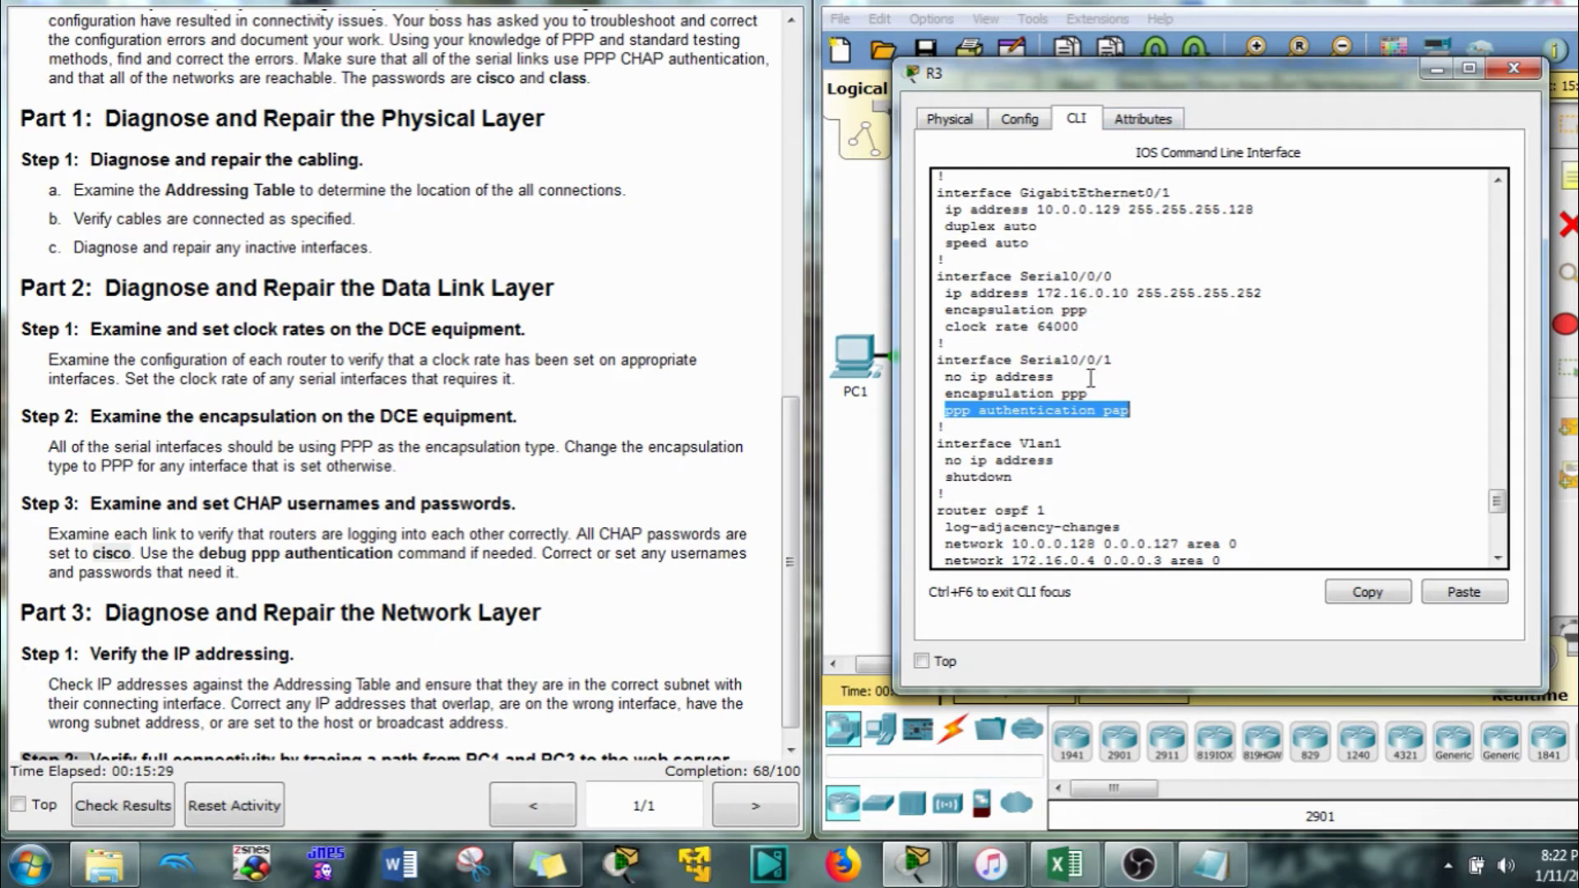
# Set 'ppp authentication chap' on R3's Serial0/0/0 and Serial0/0/1 interfaces
pyautogui.press('Return')
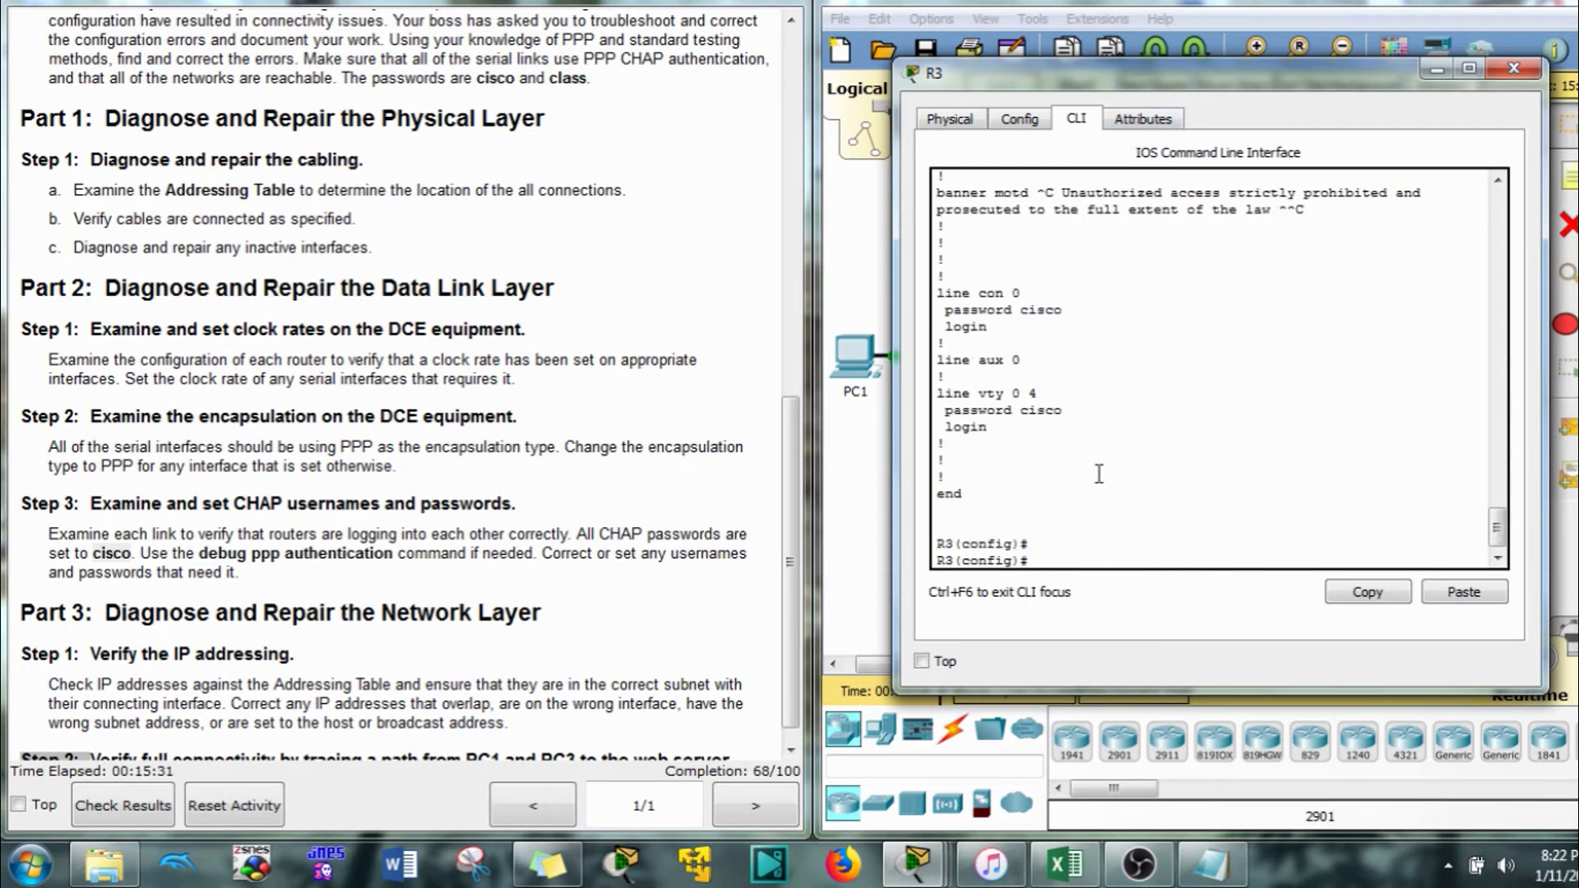
pyautogui.write('int s0/0/0')
pyautogui.press('Return')
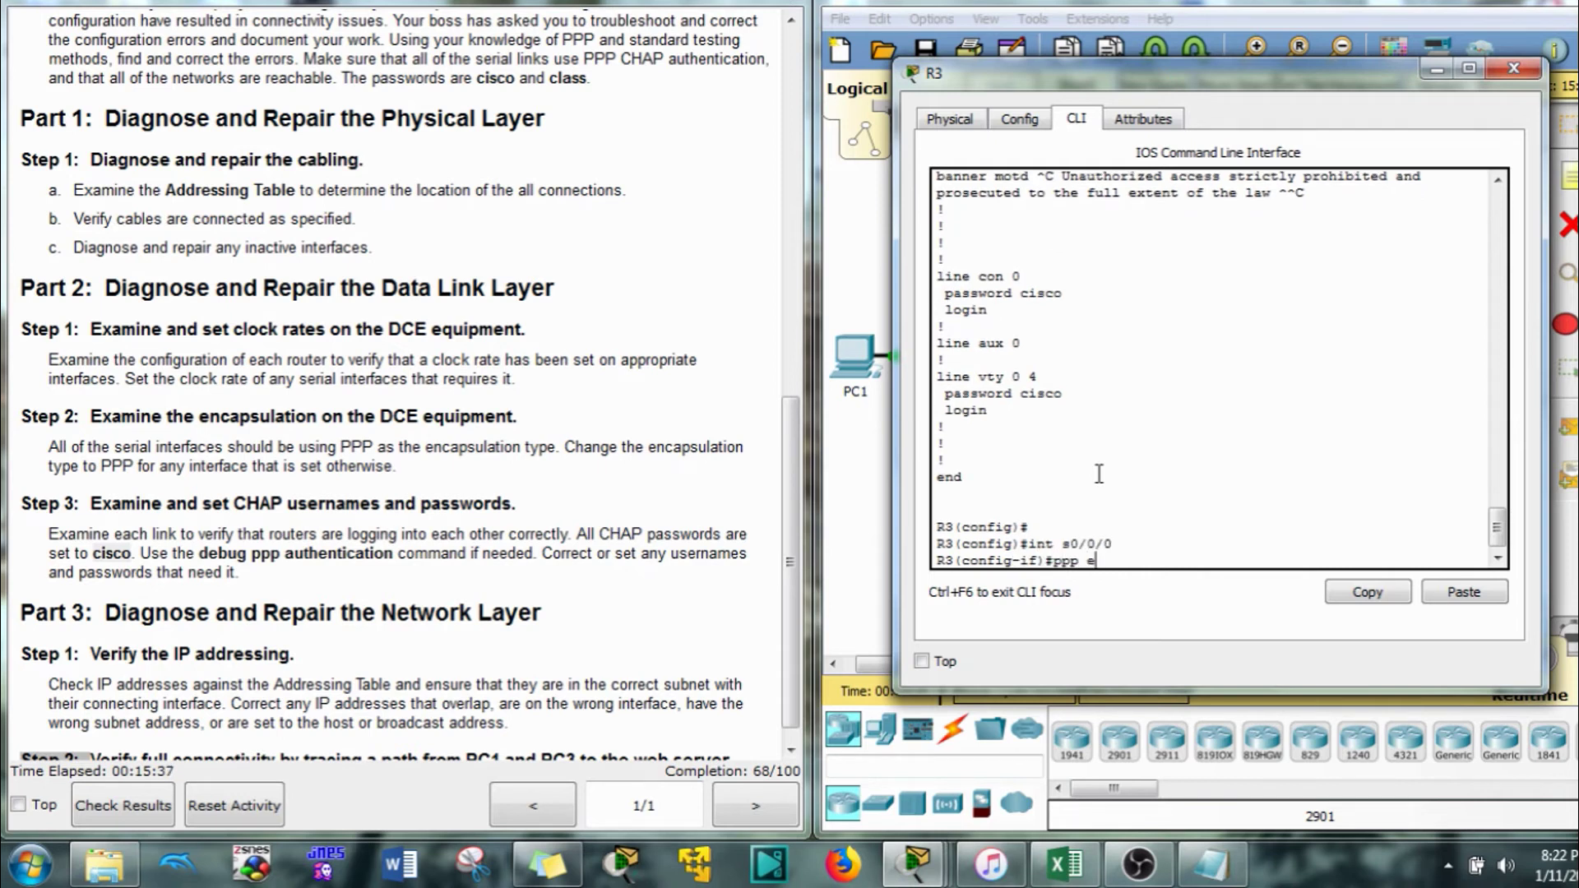
pyautogui.write('ppp au')
pyautogui.press('Tab')
pyautogui.write('cha')
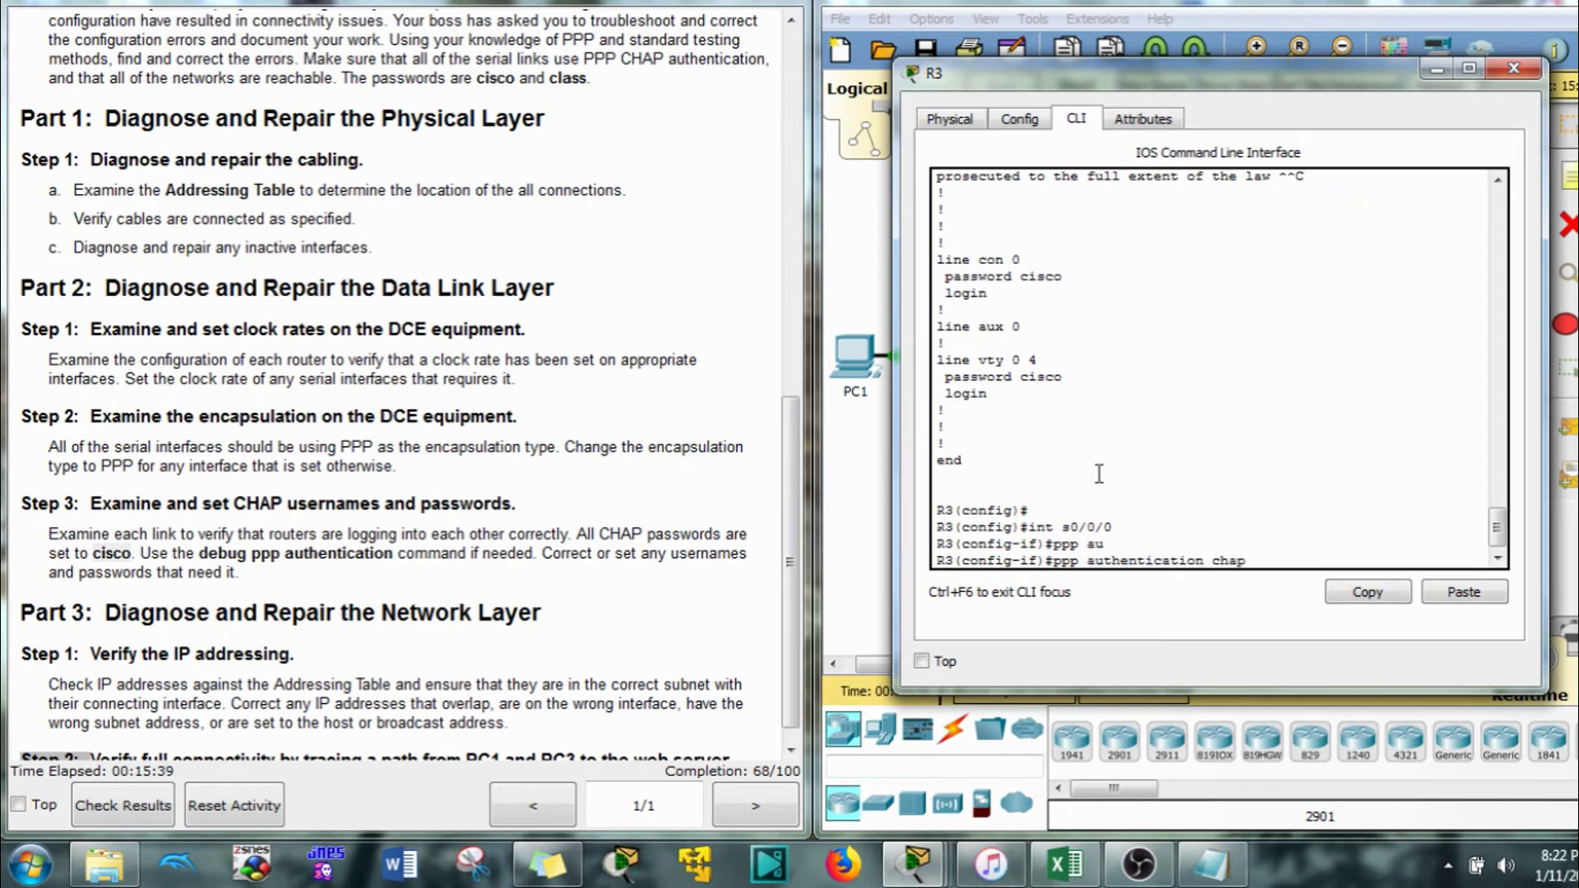
pyautogui.write('p')
pyautogui.press('Return')
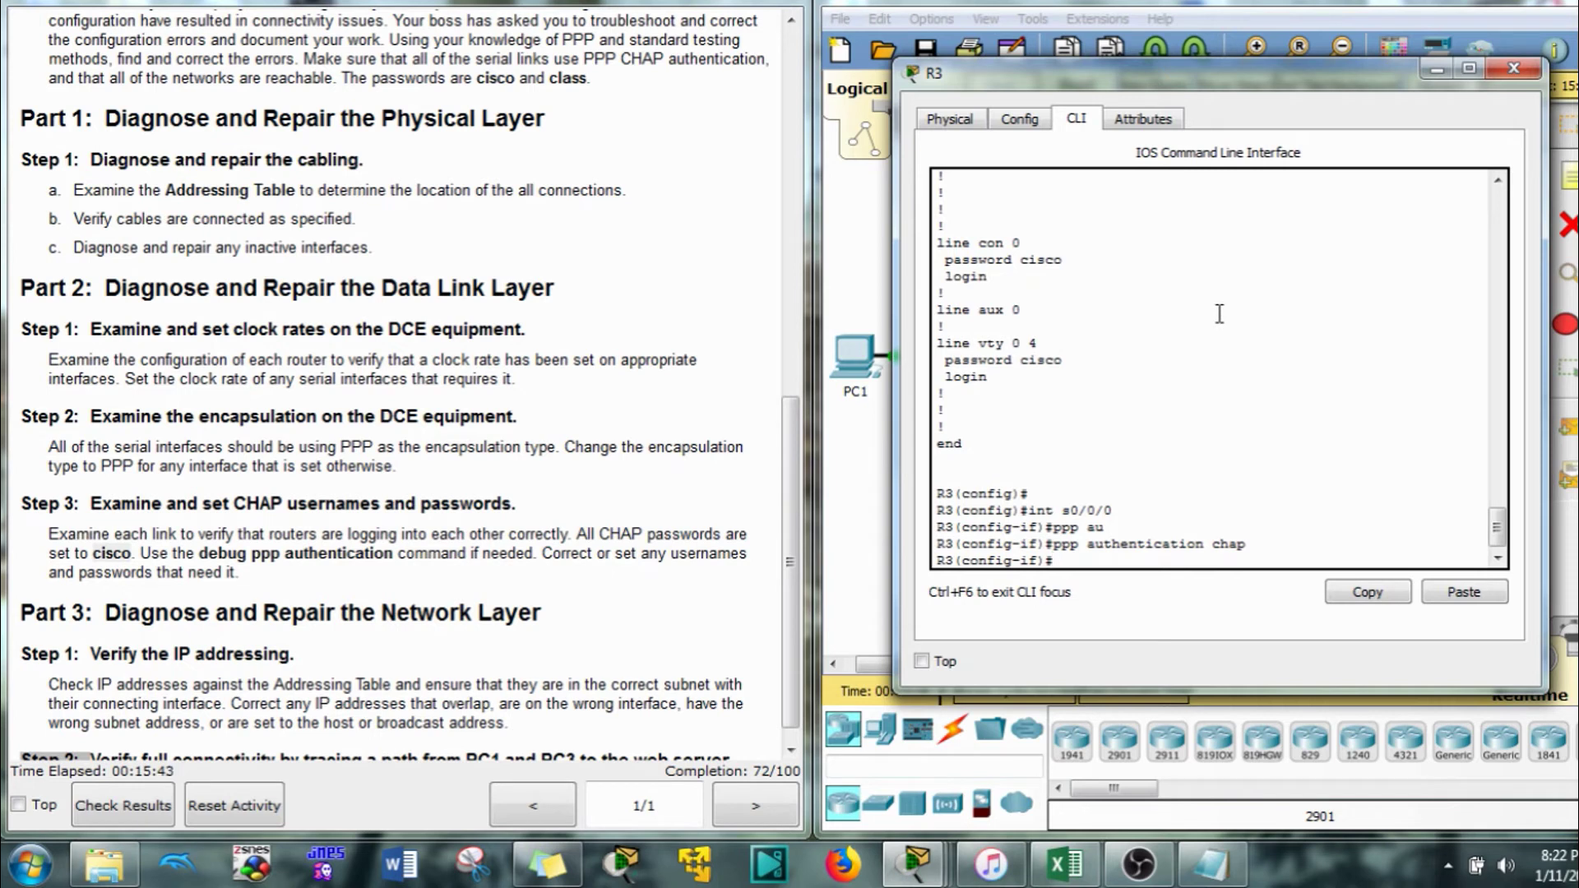
pyautogui.press('Up')
pyautogui.press('Up')
pyautogui.press('Return')
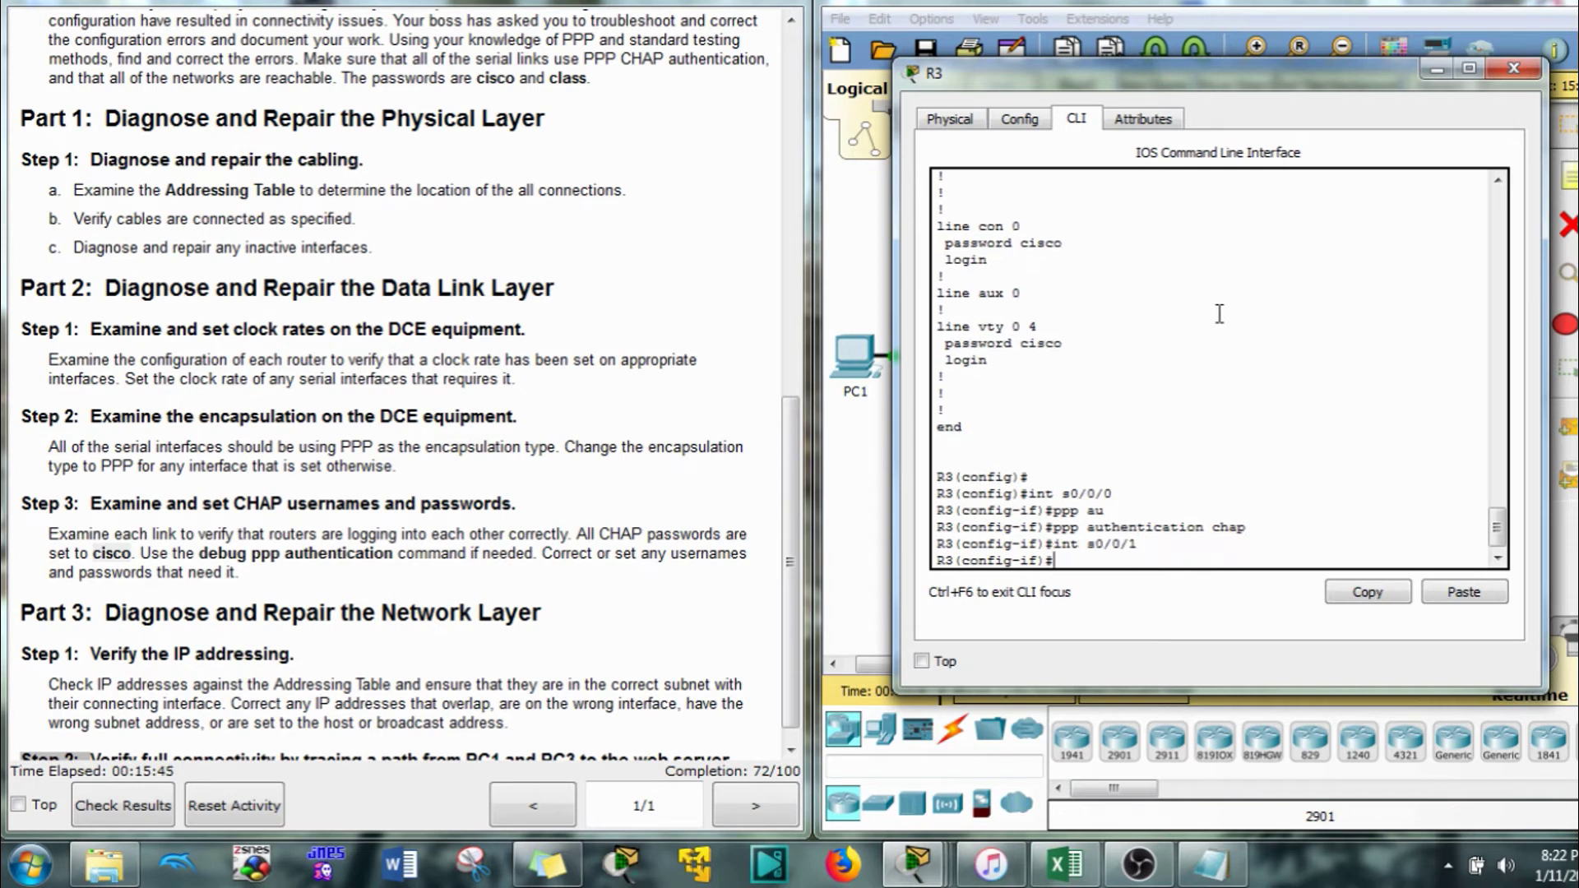
pyautogui.press('Up')
pyautogui.press('Up')
pyautogui.press('Return')
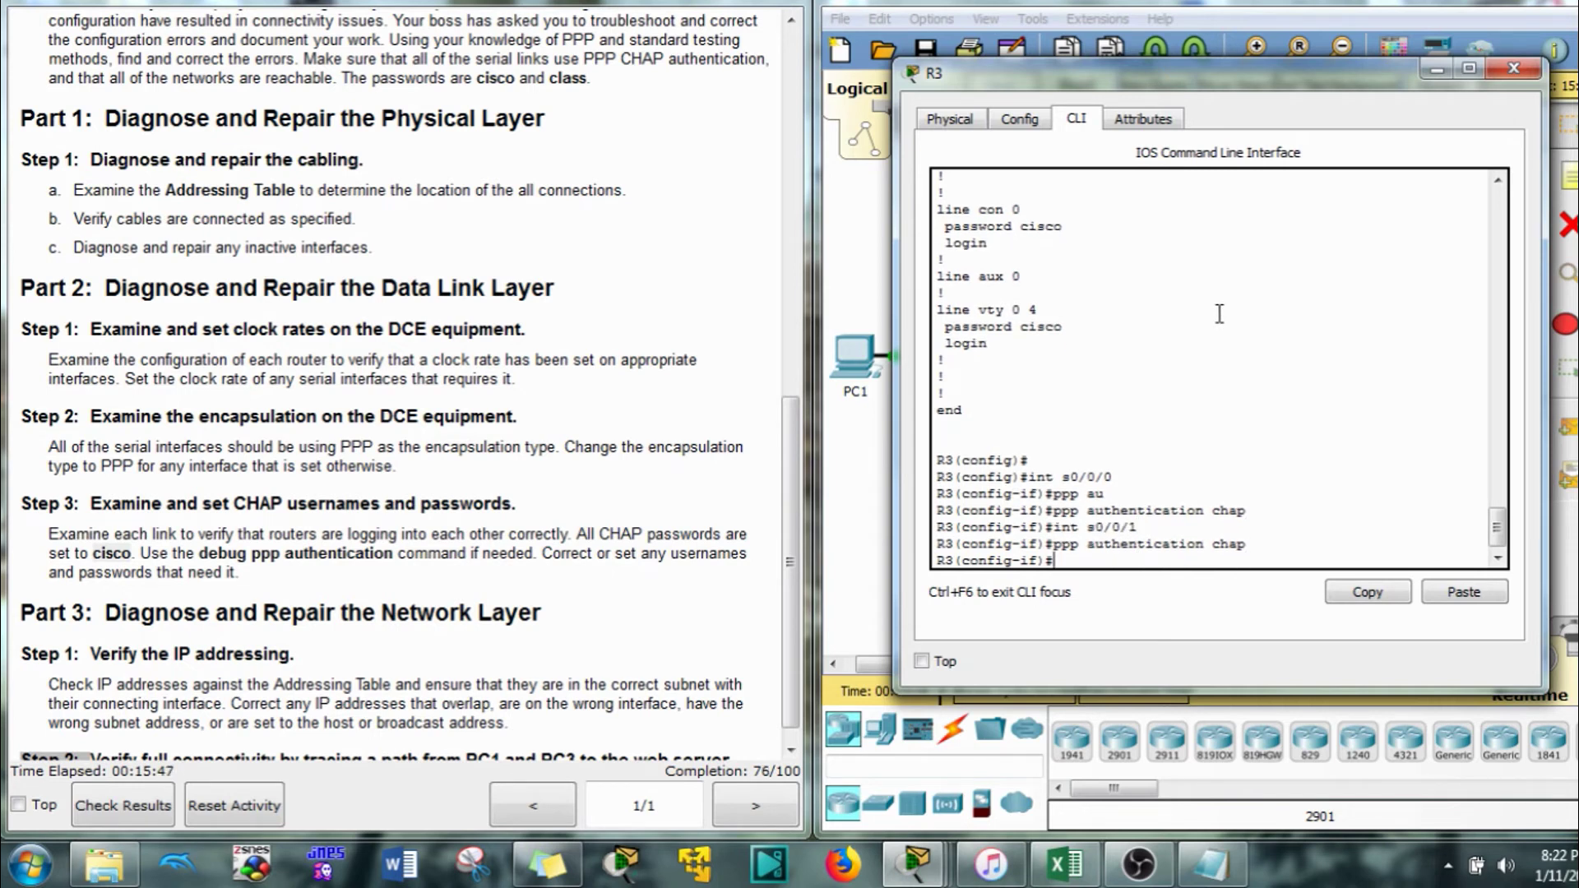
pyautogui.click(1292, 4)
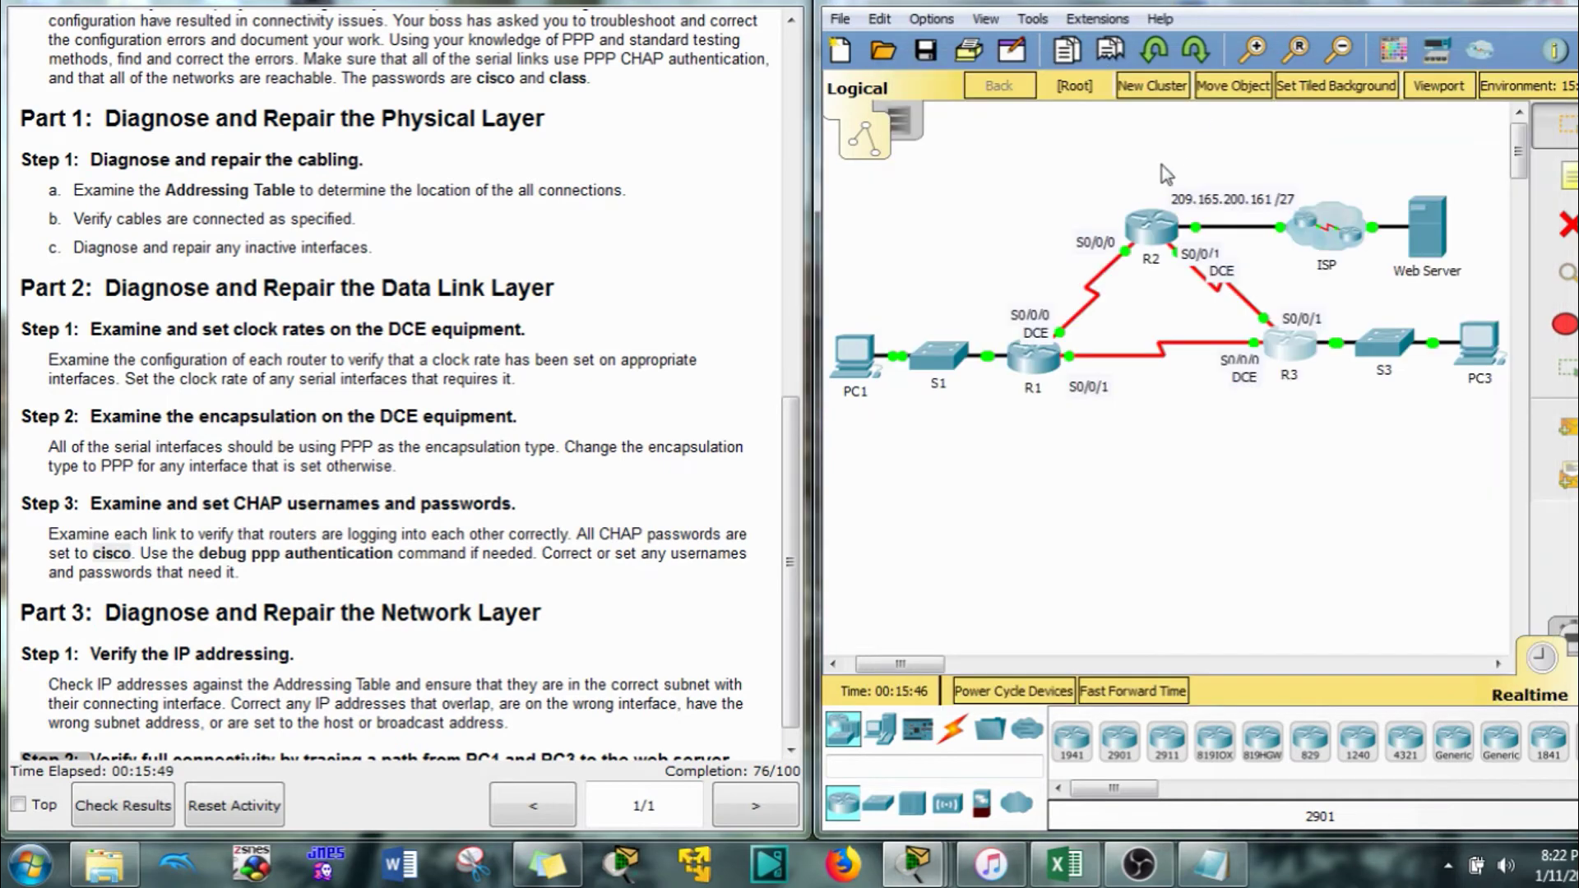
# Show R2's running configuration and review the serial interfaces' CHAP and clock rate settings
pyautogui.click(1147, 234)
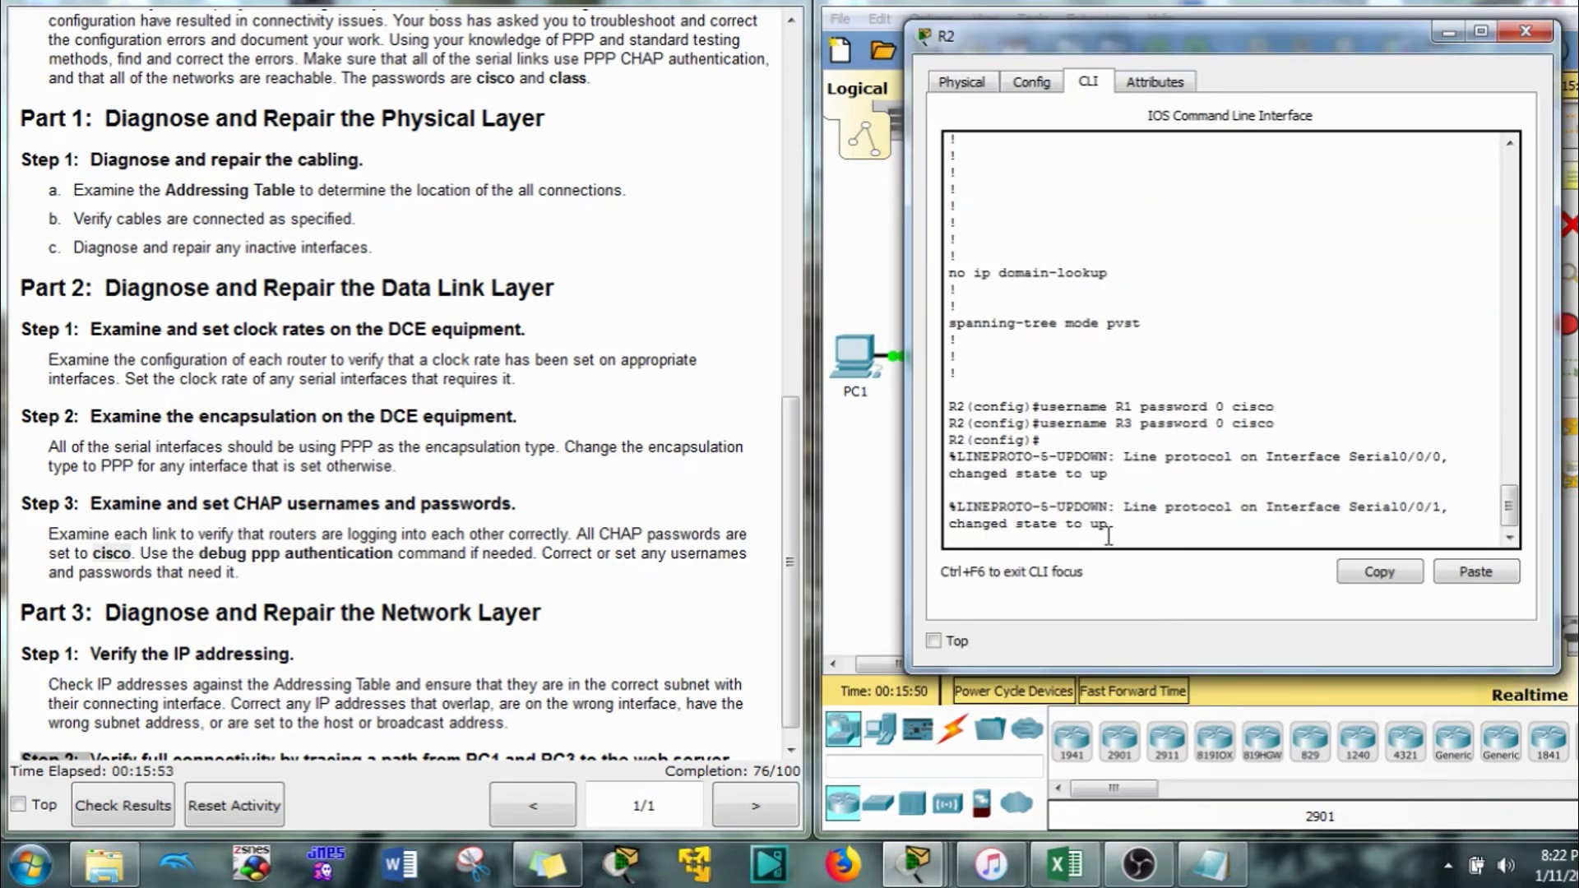
pyautogui.press('Return')
pyautogui.write('do sh')
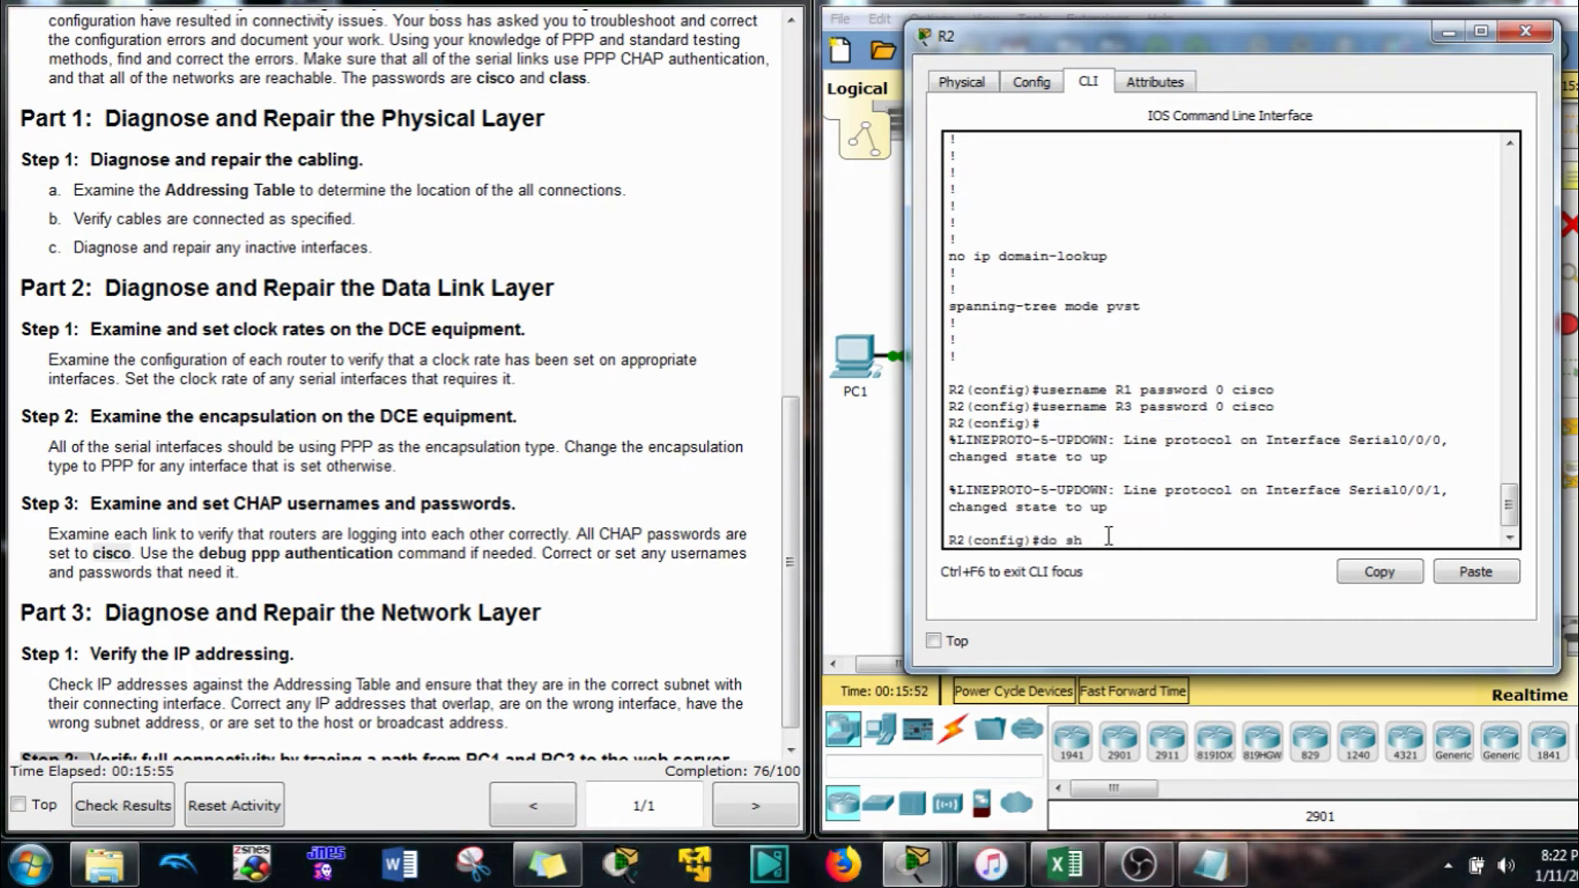
pyautogui.write('ow run')
pyautogui.press('Up')
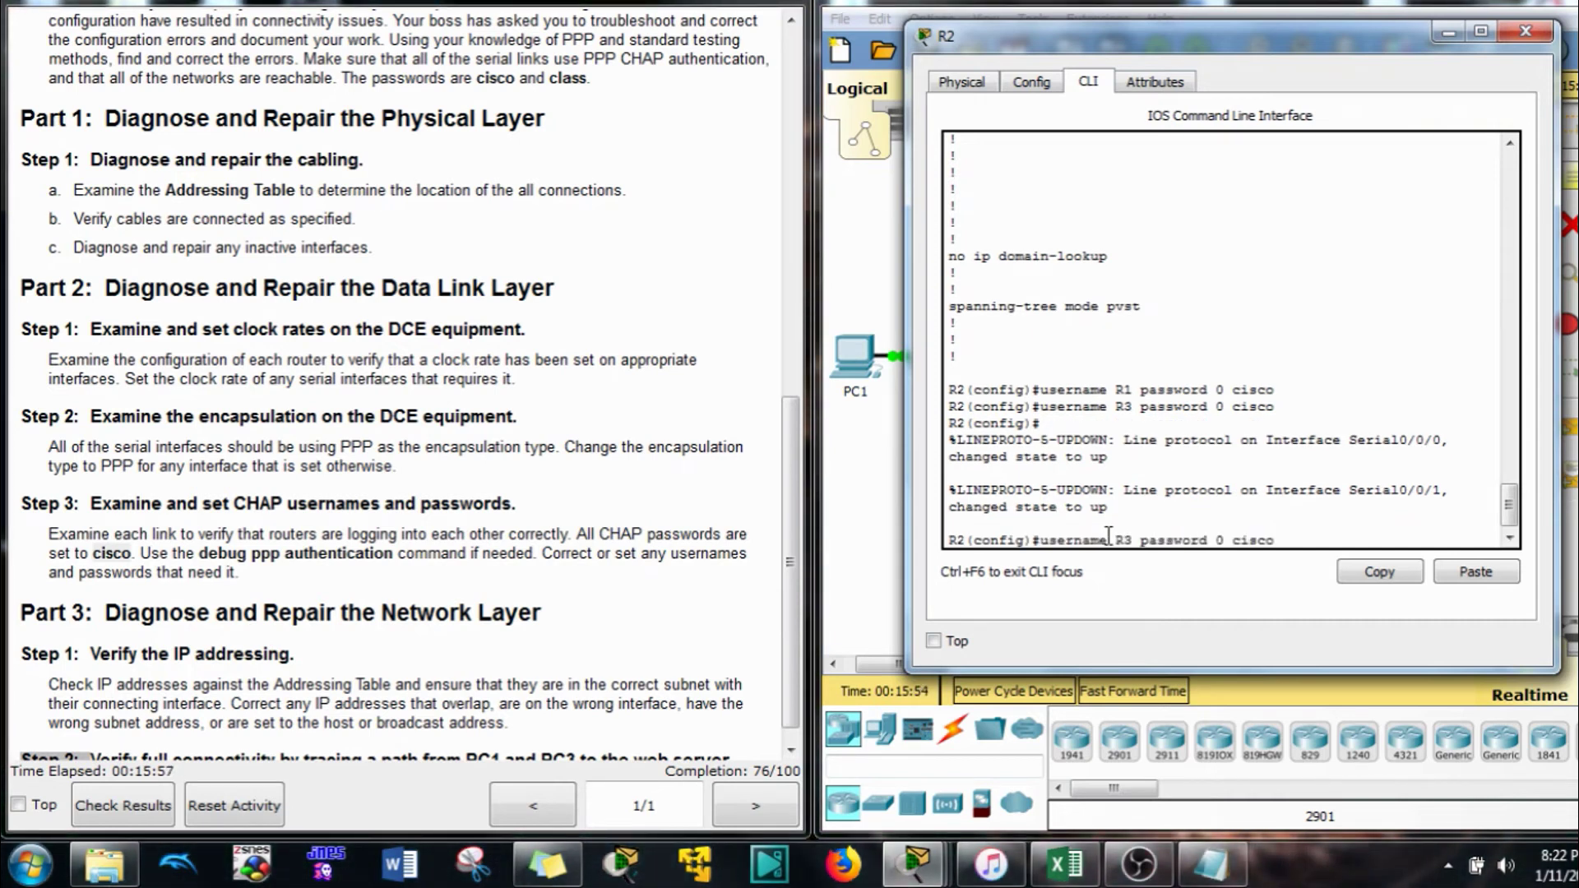
pyautogui.press('Down')
pyautogui.press('Return')
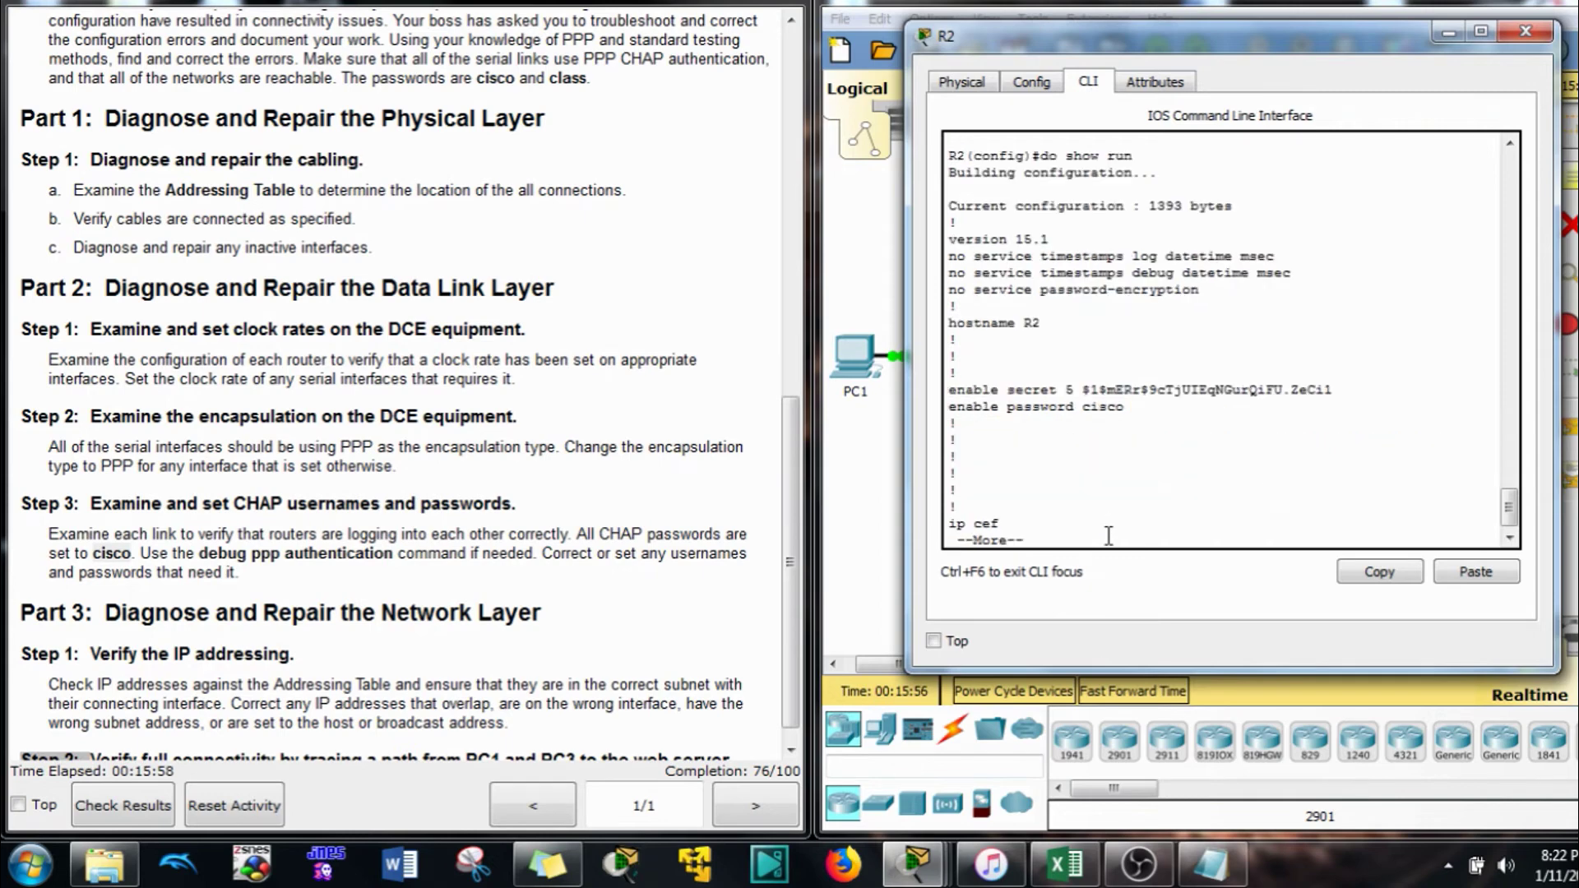
pyautogui.press('space')
pyautogui.press('space')
pyautogui.press('space')
pyautogui.scroll(3, 1146, 425)
pyautogui.scroll(3, 1145, 425)
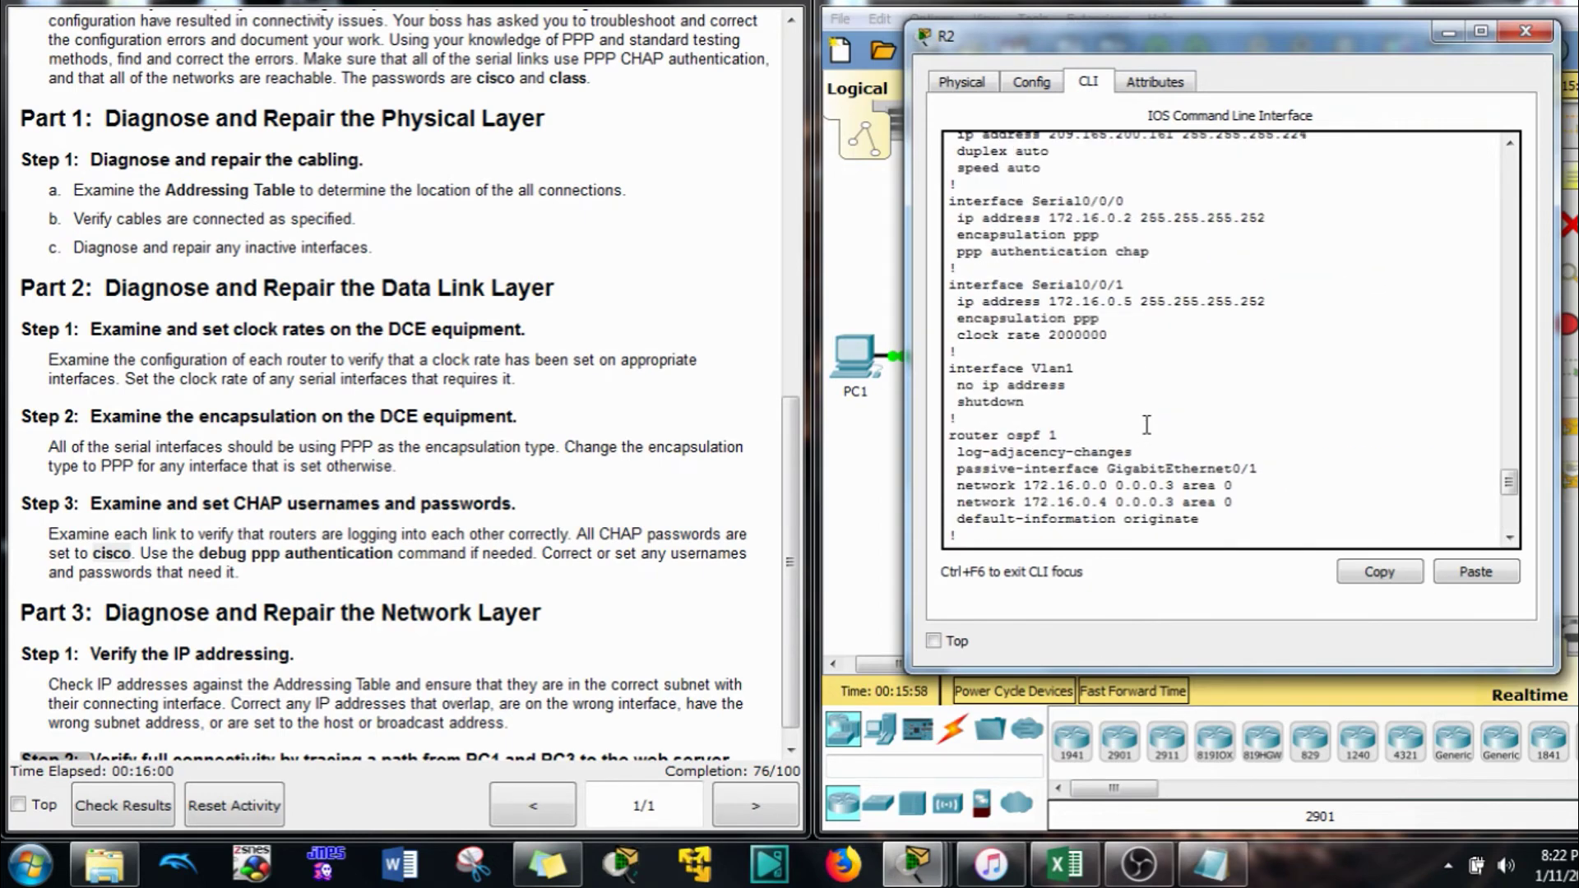
pyautogui.scroll(1, 1149, 400)
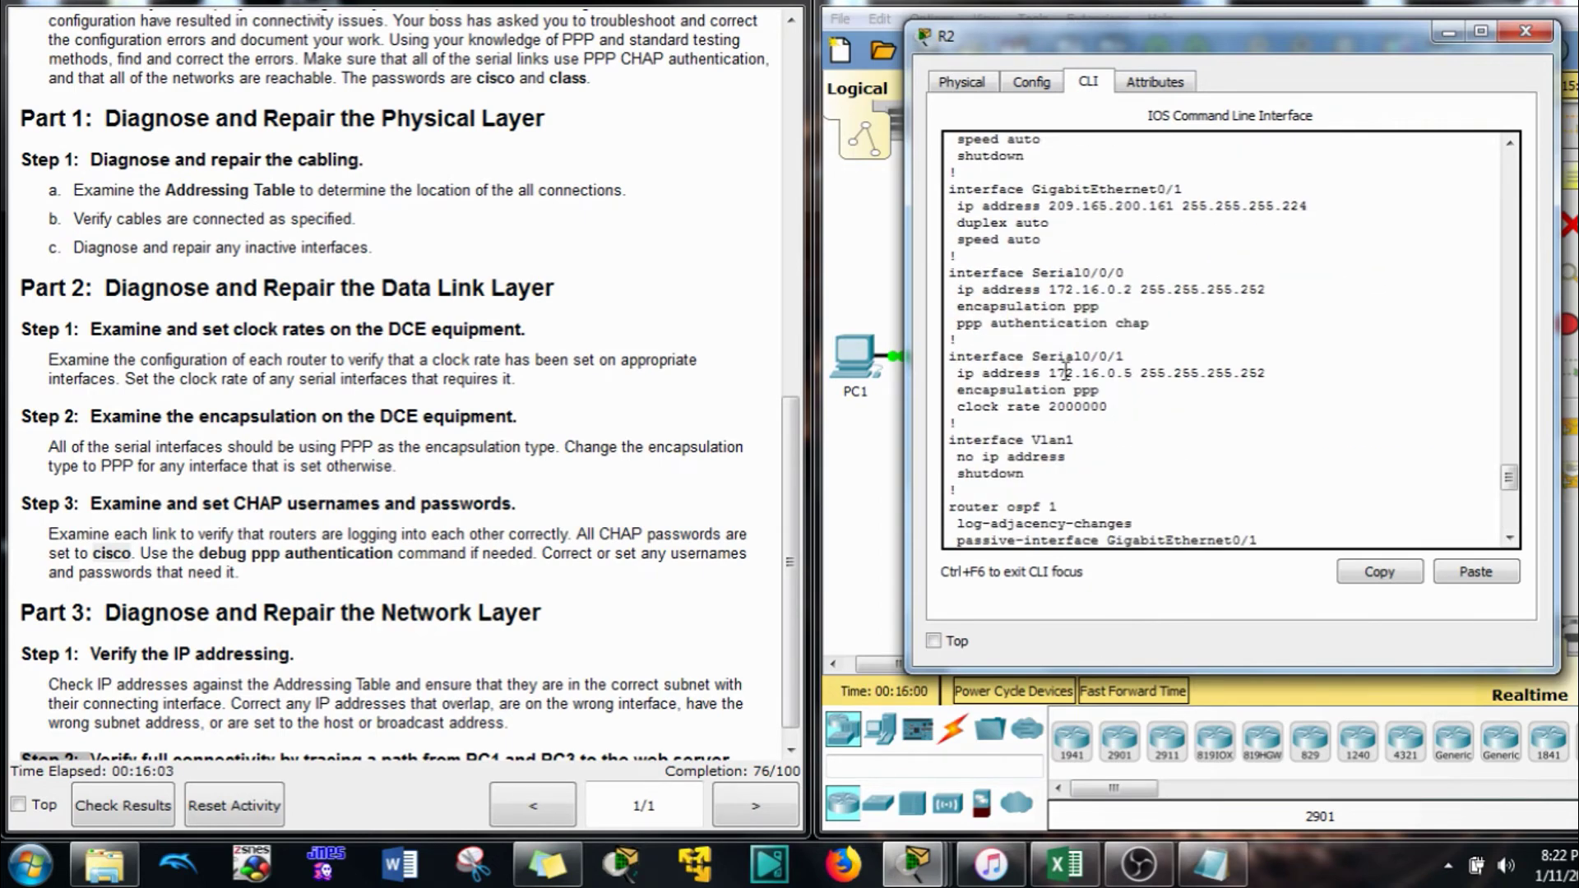
pyautogui.moveTo(960, 273); pyautogui.dragTo(948, 323)
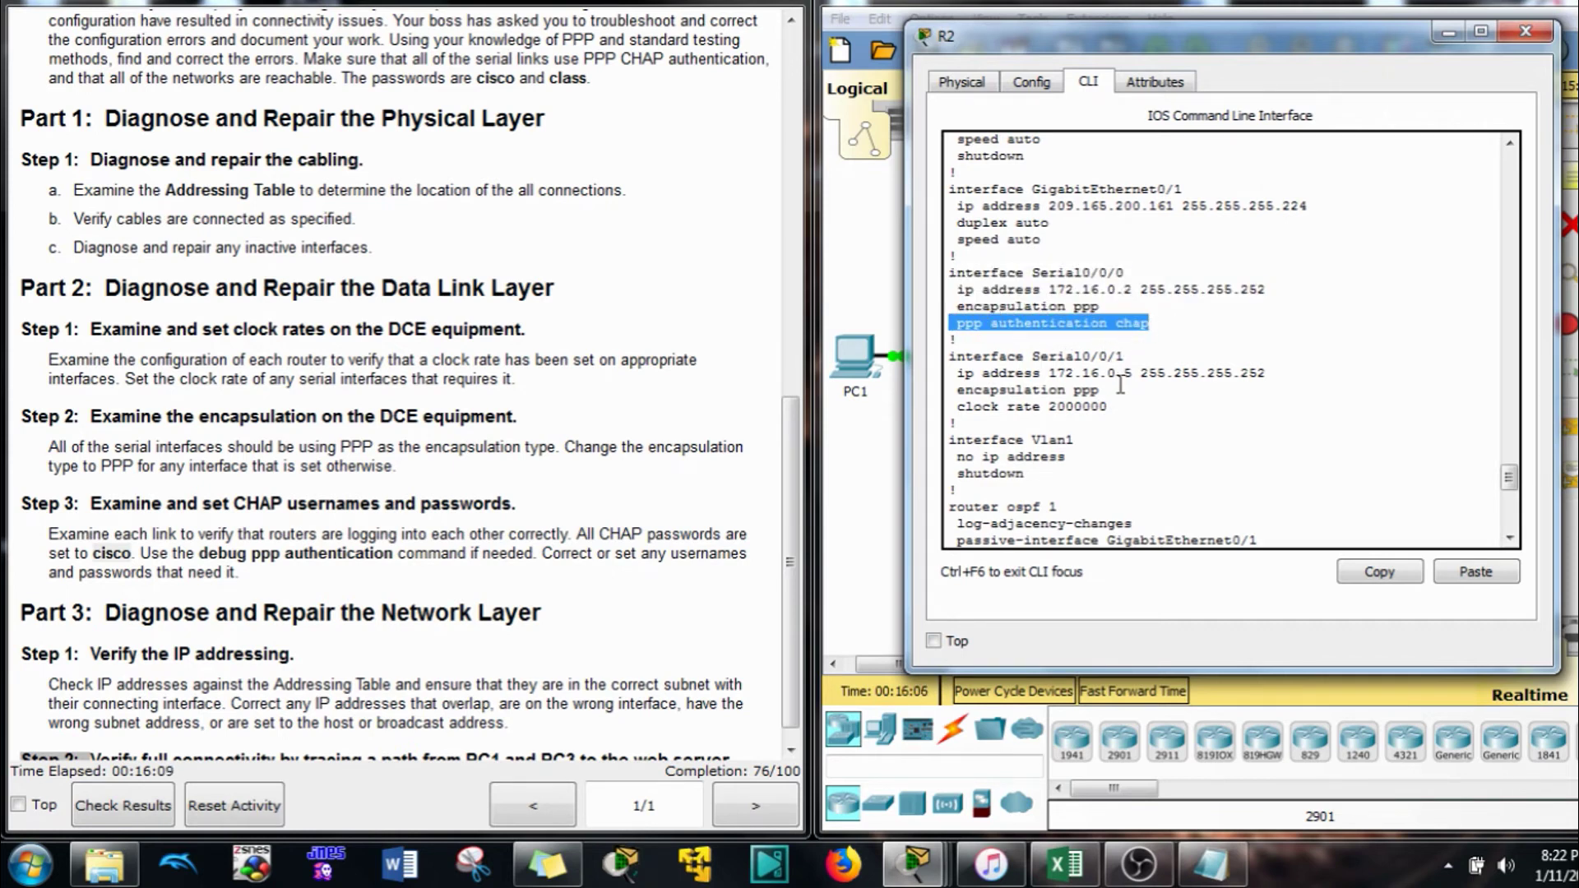
pyautogui.click(1098, 401)
pyautogui.moveTo(1135, 406); pyautogui.dragTo(946, 355)
pyautogui.scroll(-10, 1061, 477)
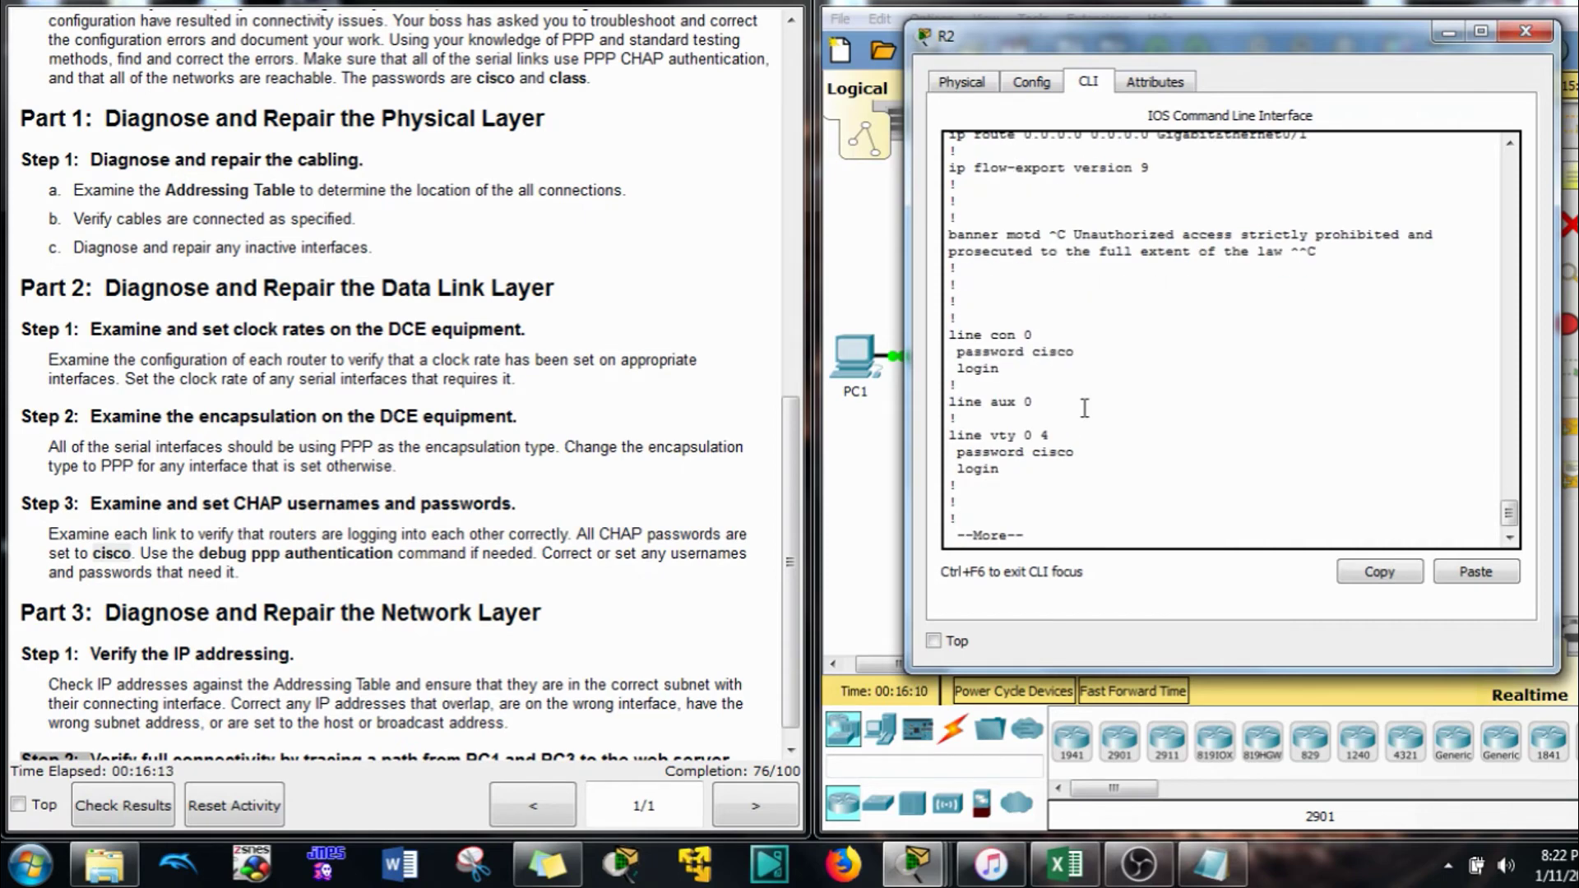
pyautogui.press('q')
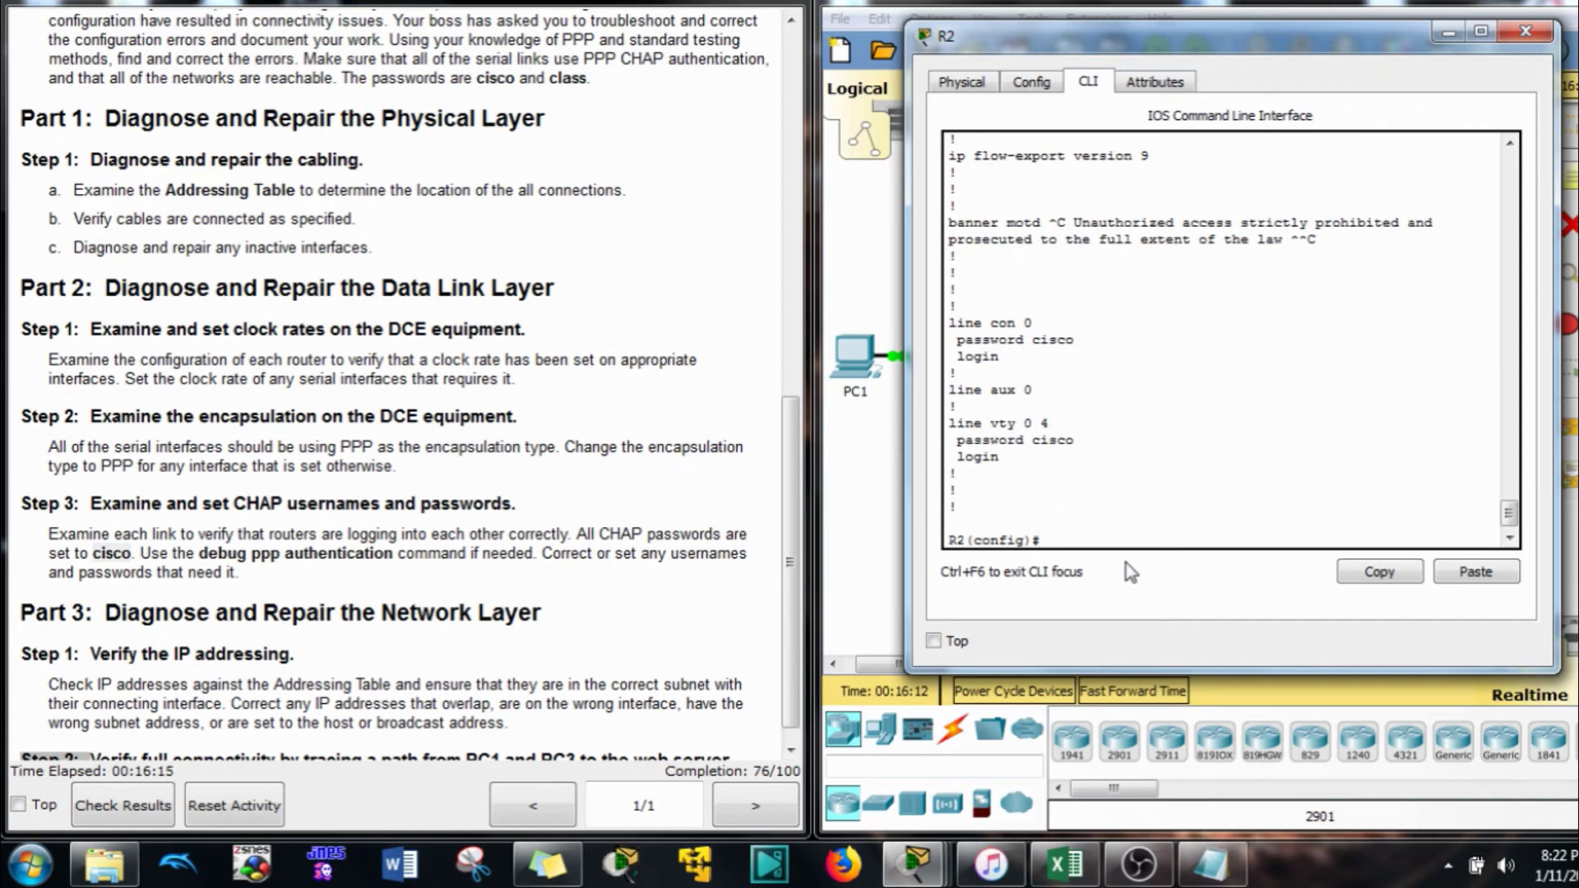
# Enable PPP CHAP authentication on R2's Serial0/0/1 interface
pyautogui.write('int s0/0/0')
pyautogui.press('Return')
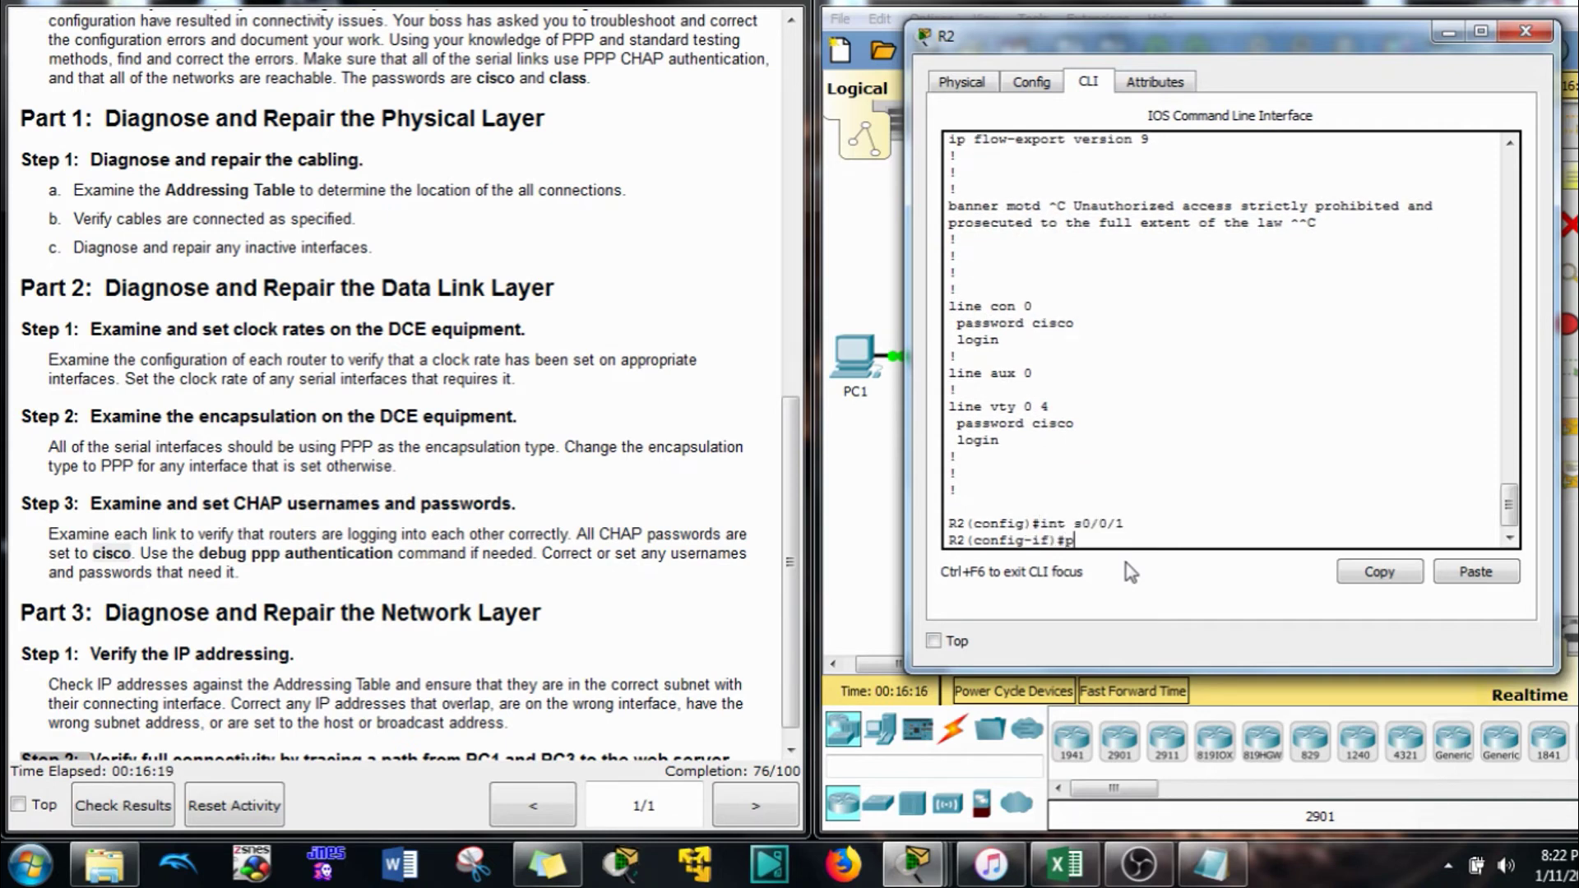
pyautogui.write('ppp au')
pyautogui.press('Tab')
pyautogui.write('chap')
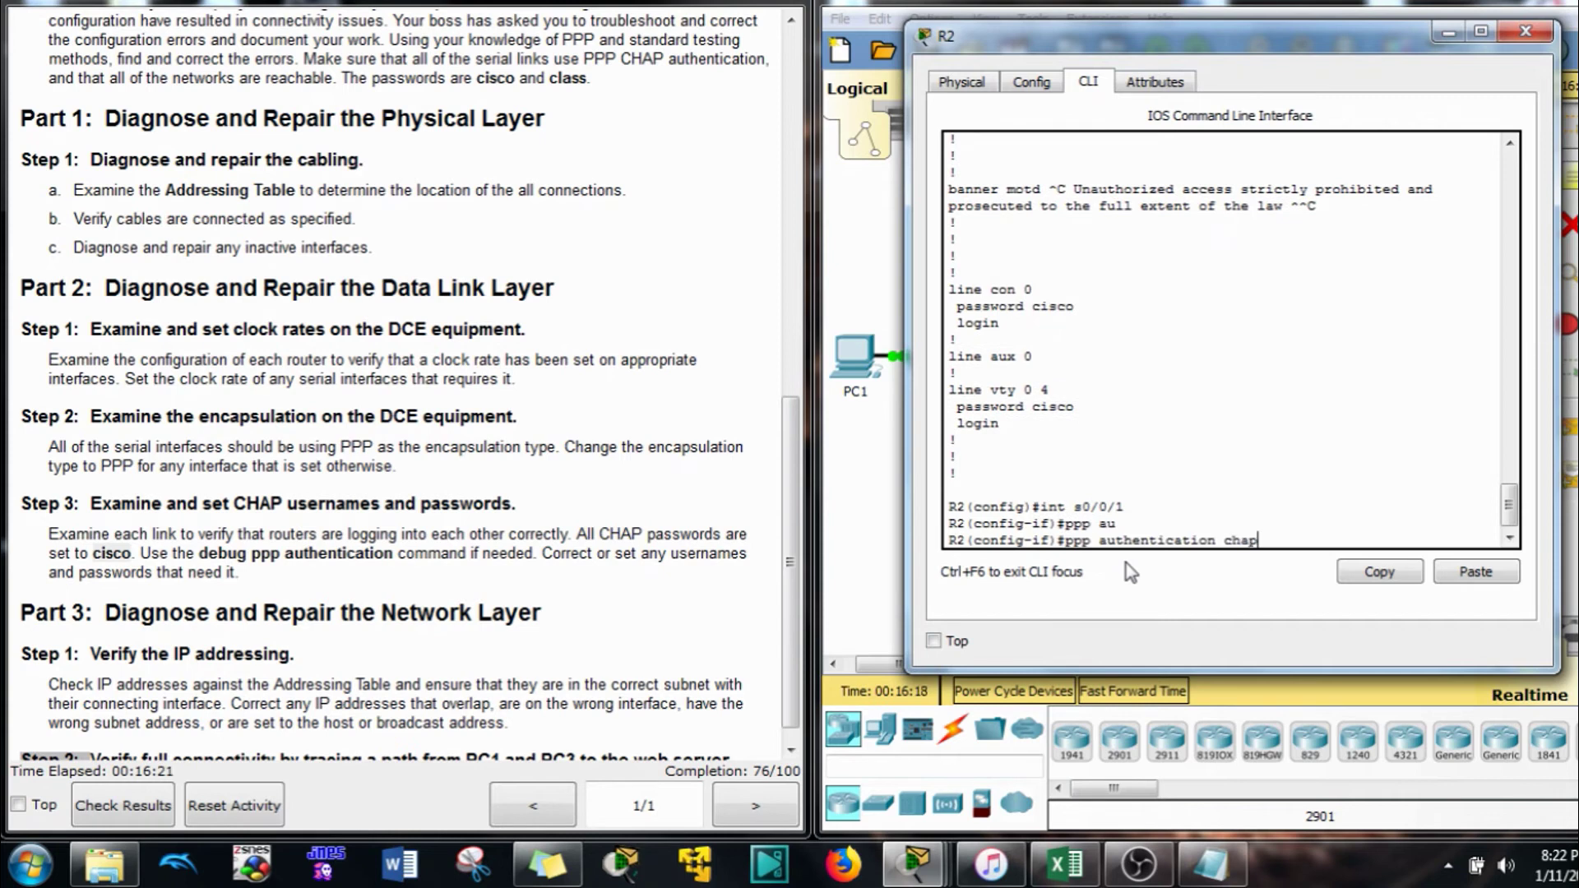
pyautogui.press('Return')
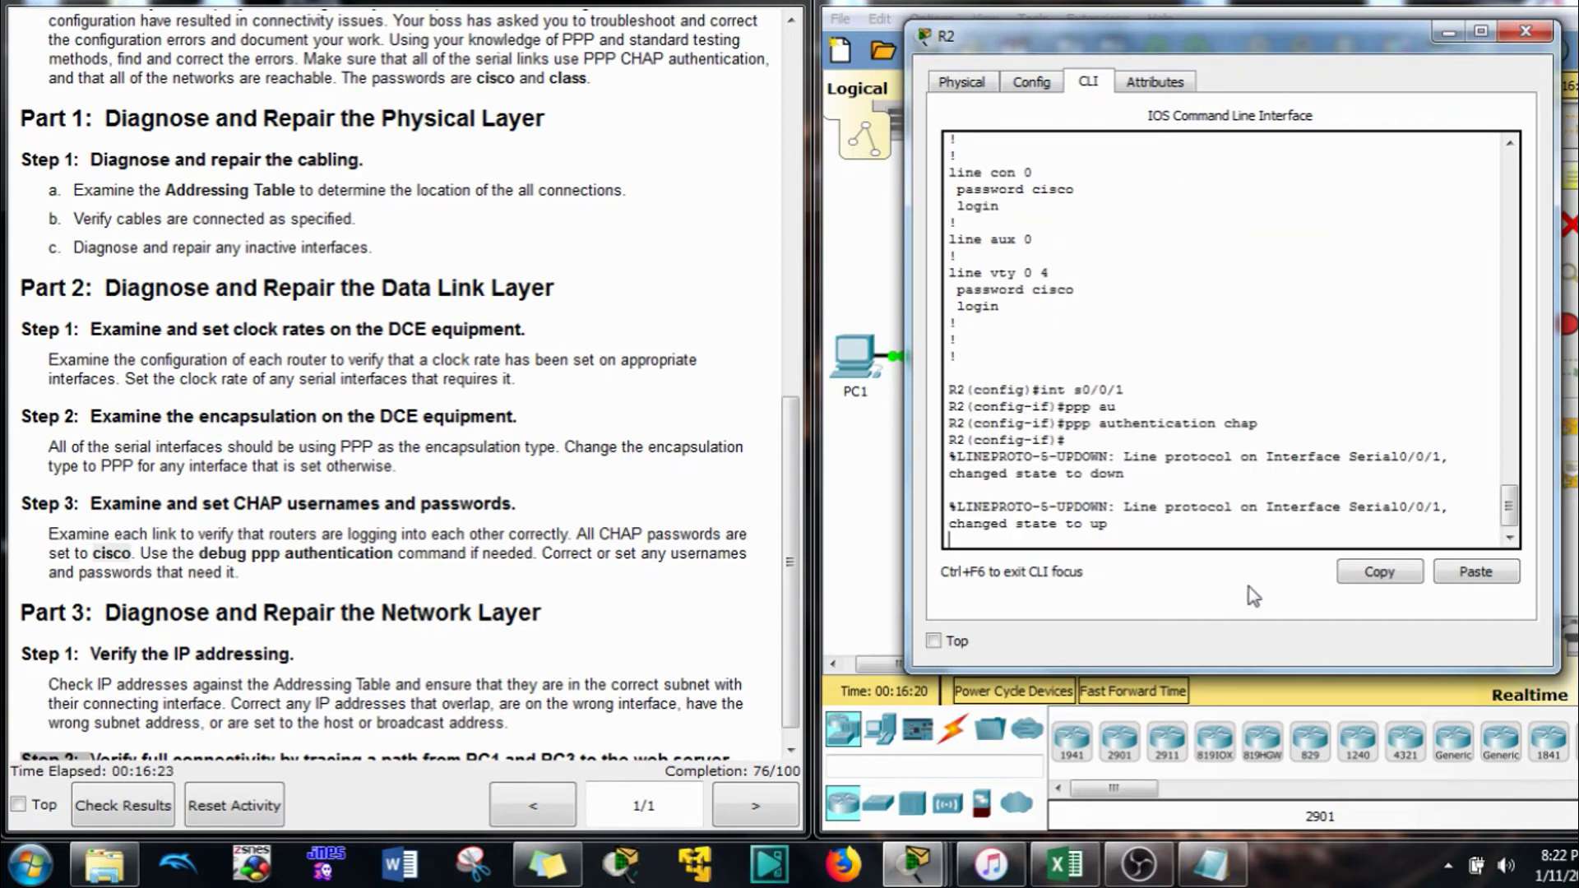
# On R1, run 'do show run' and review the serial interfaces' PAP authentication settings
pyautogui.click(1312, 9)
pyautogui.click(1032, 368)
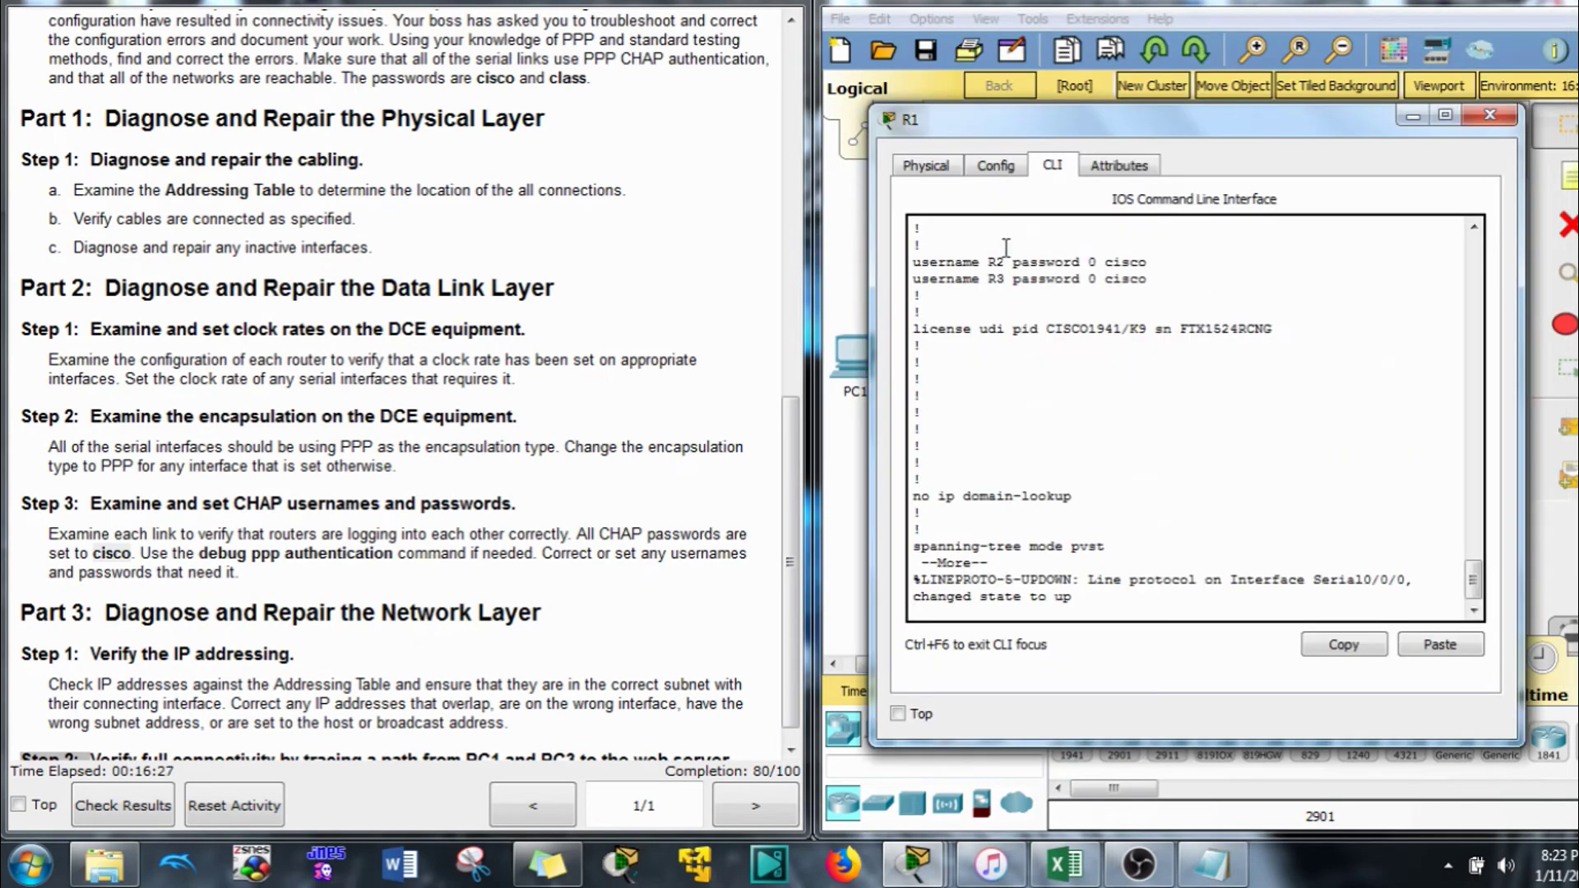
pyautogui.write('do sh')
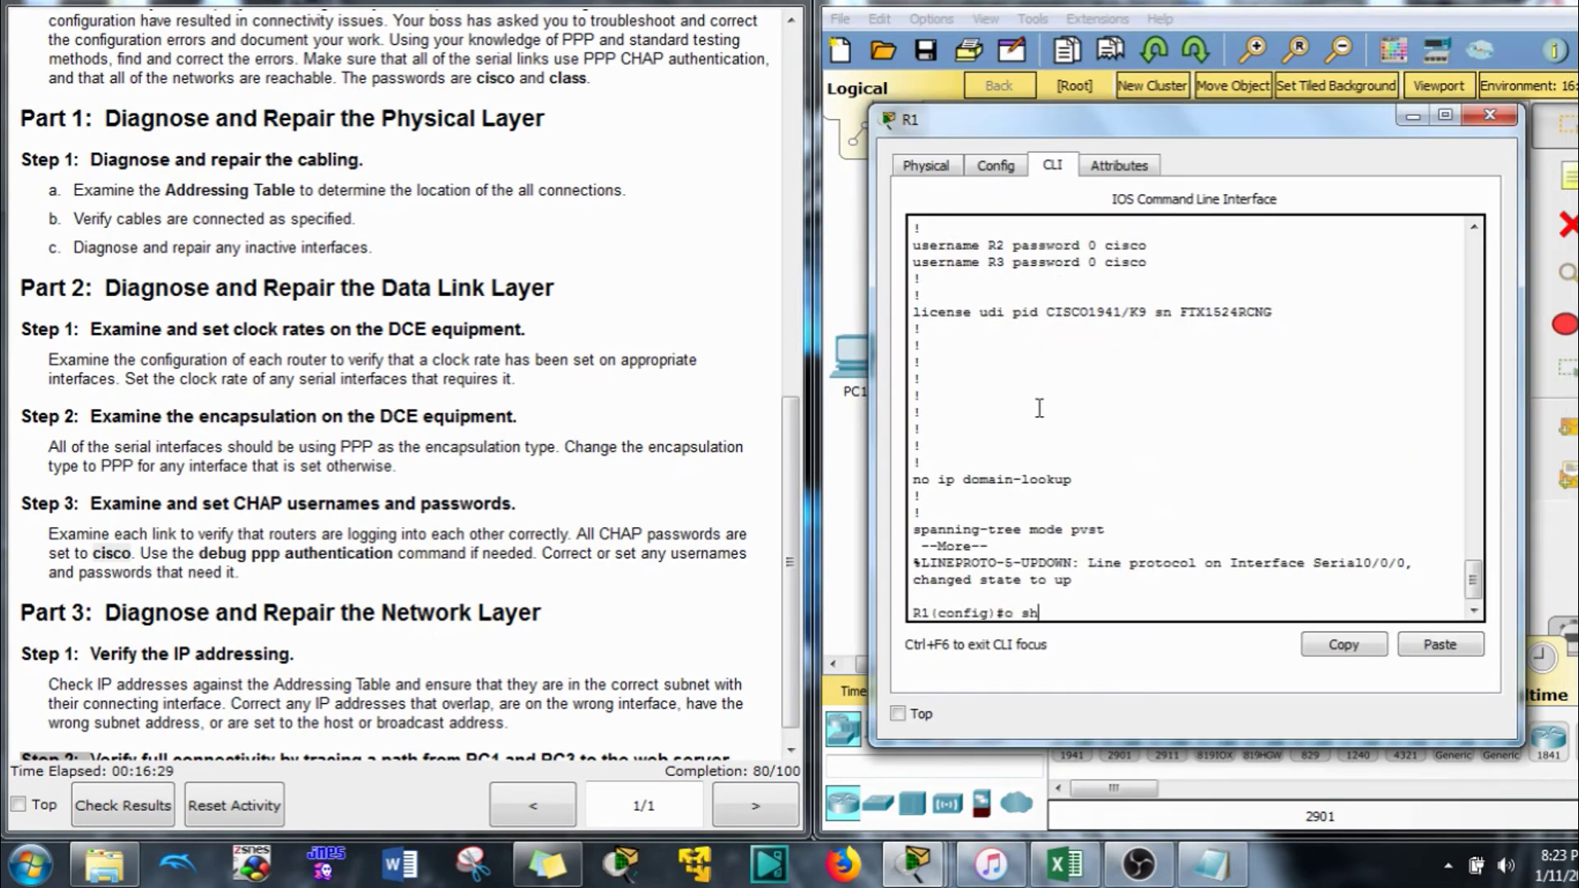
pyautogui.write('ow run')
pyautogui.press('Return')
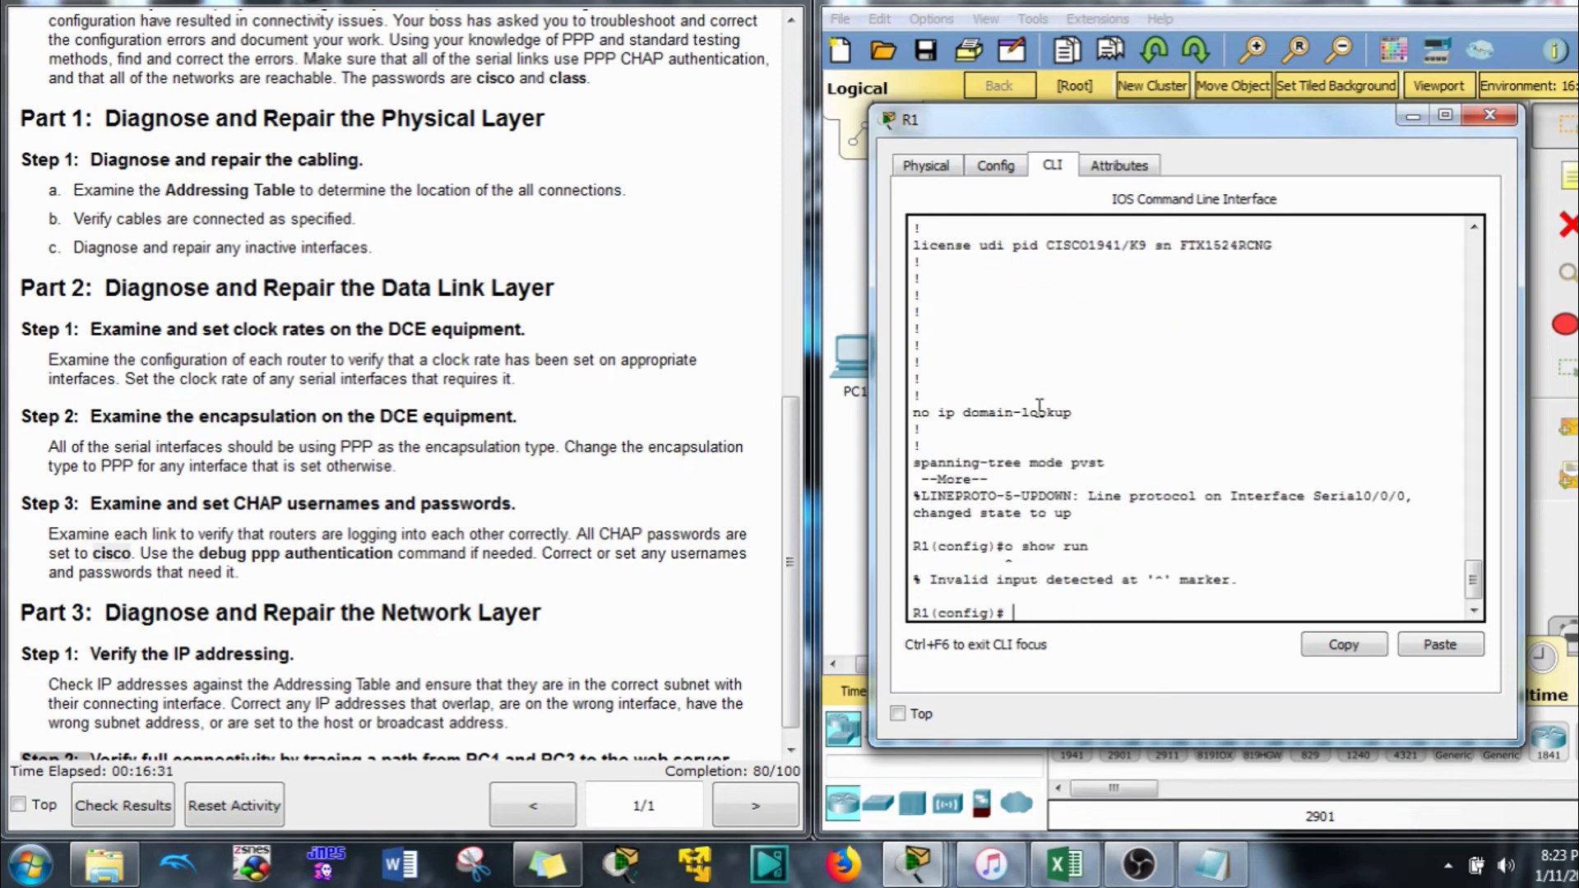
pyautogui.press('Up')
pyautogui.press('Left')
pyautogui.press('Left')
pyautogui.press('Left')
pyautogui.press('Left')
pyautogui.press('Left')
pyautogui.write('d')
pyautogui.press('Return')
pyautogui.press('space')
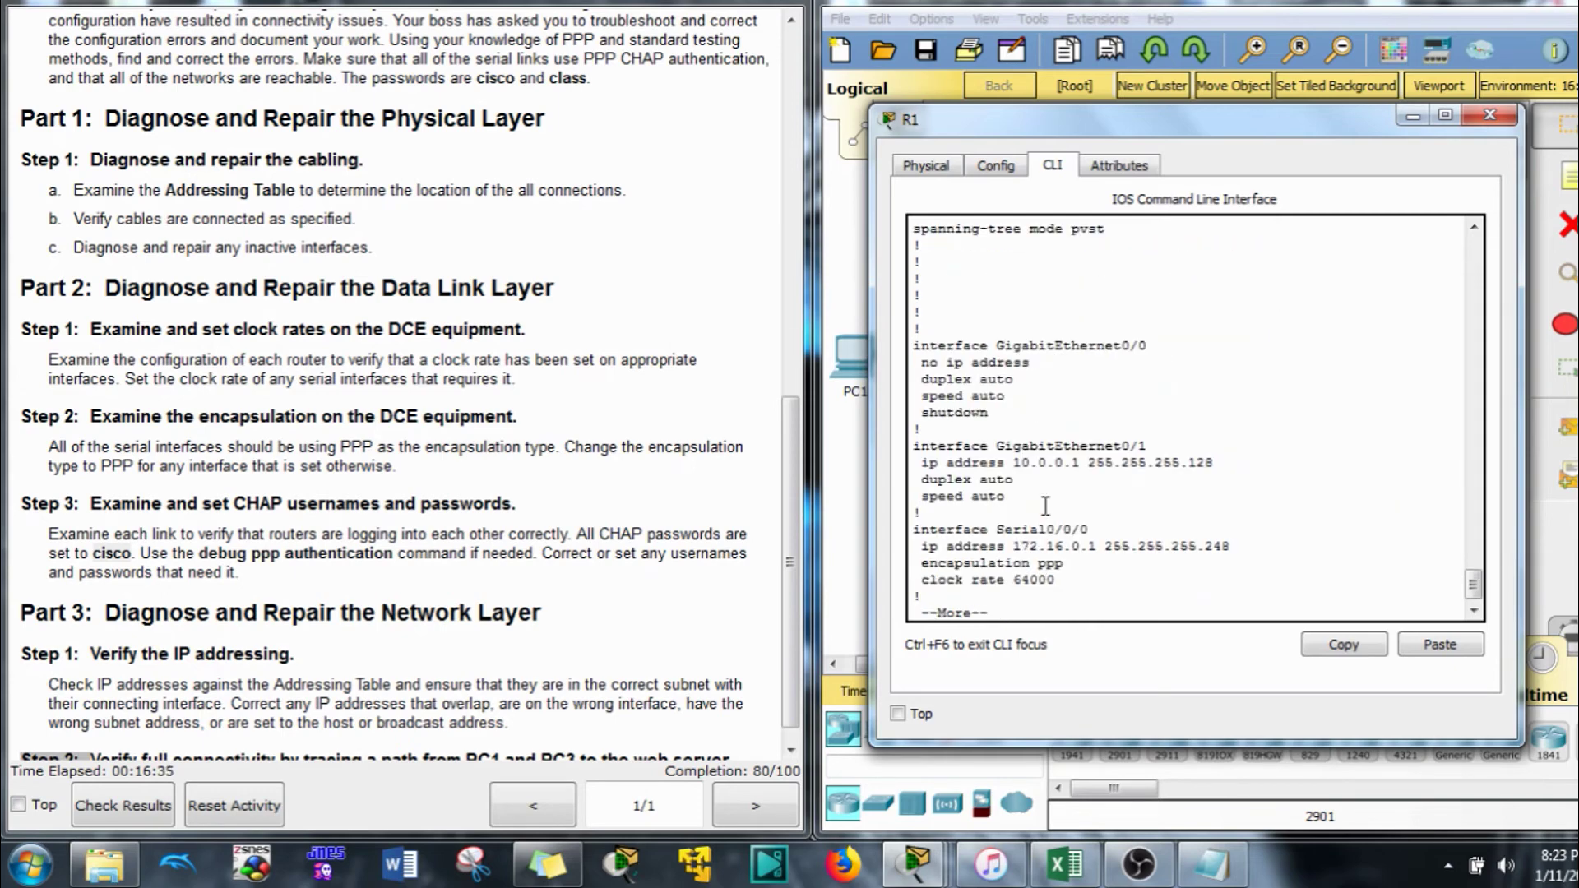
pyautogui.press('space')
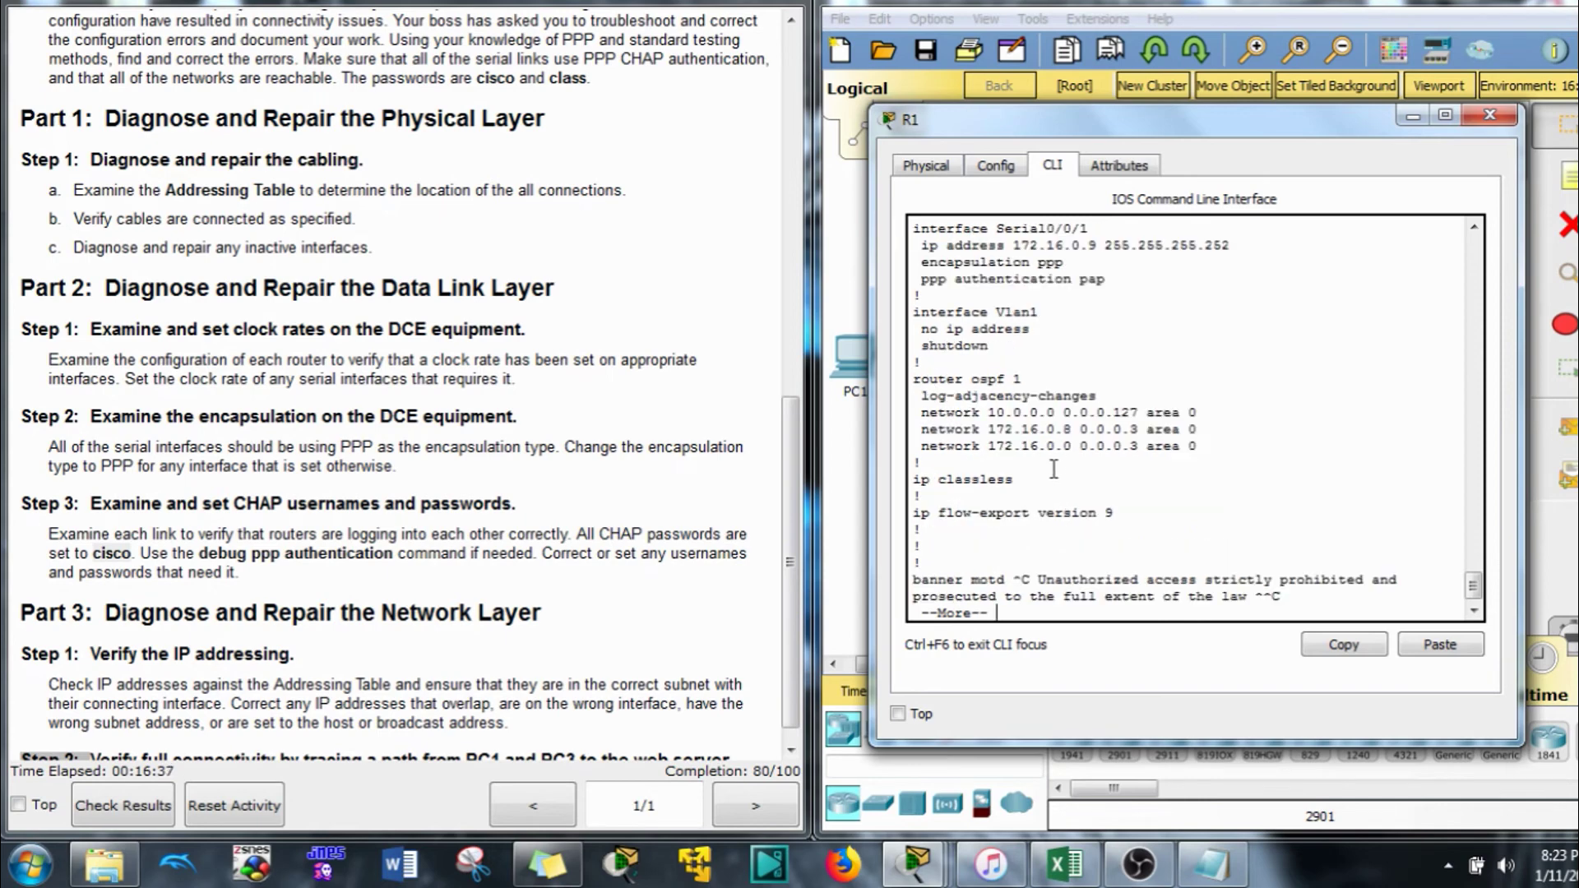
pyautogui.scroll(1, 1044, 477)
pyautogui.scroll(1, 1039, 484)
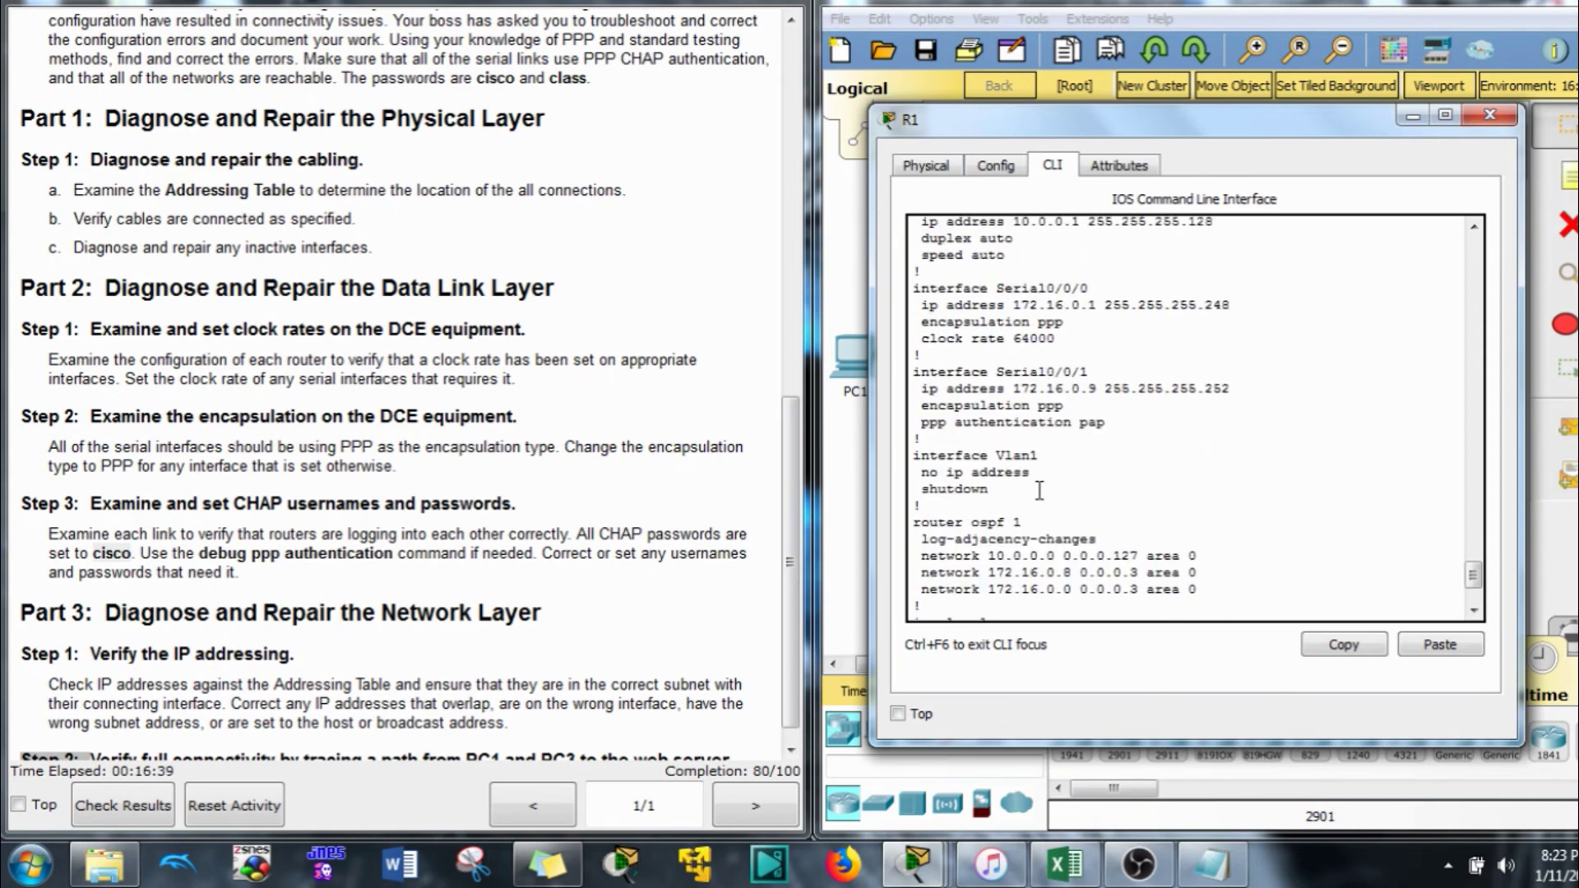
pyautogui.doubleClick(1083, 431)
pyautogui.moveTo(1055, 339); pyautogui.dragTo(912, 289)
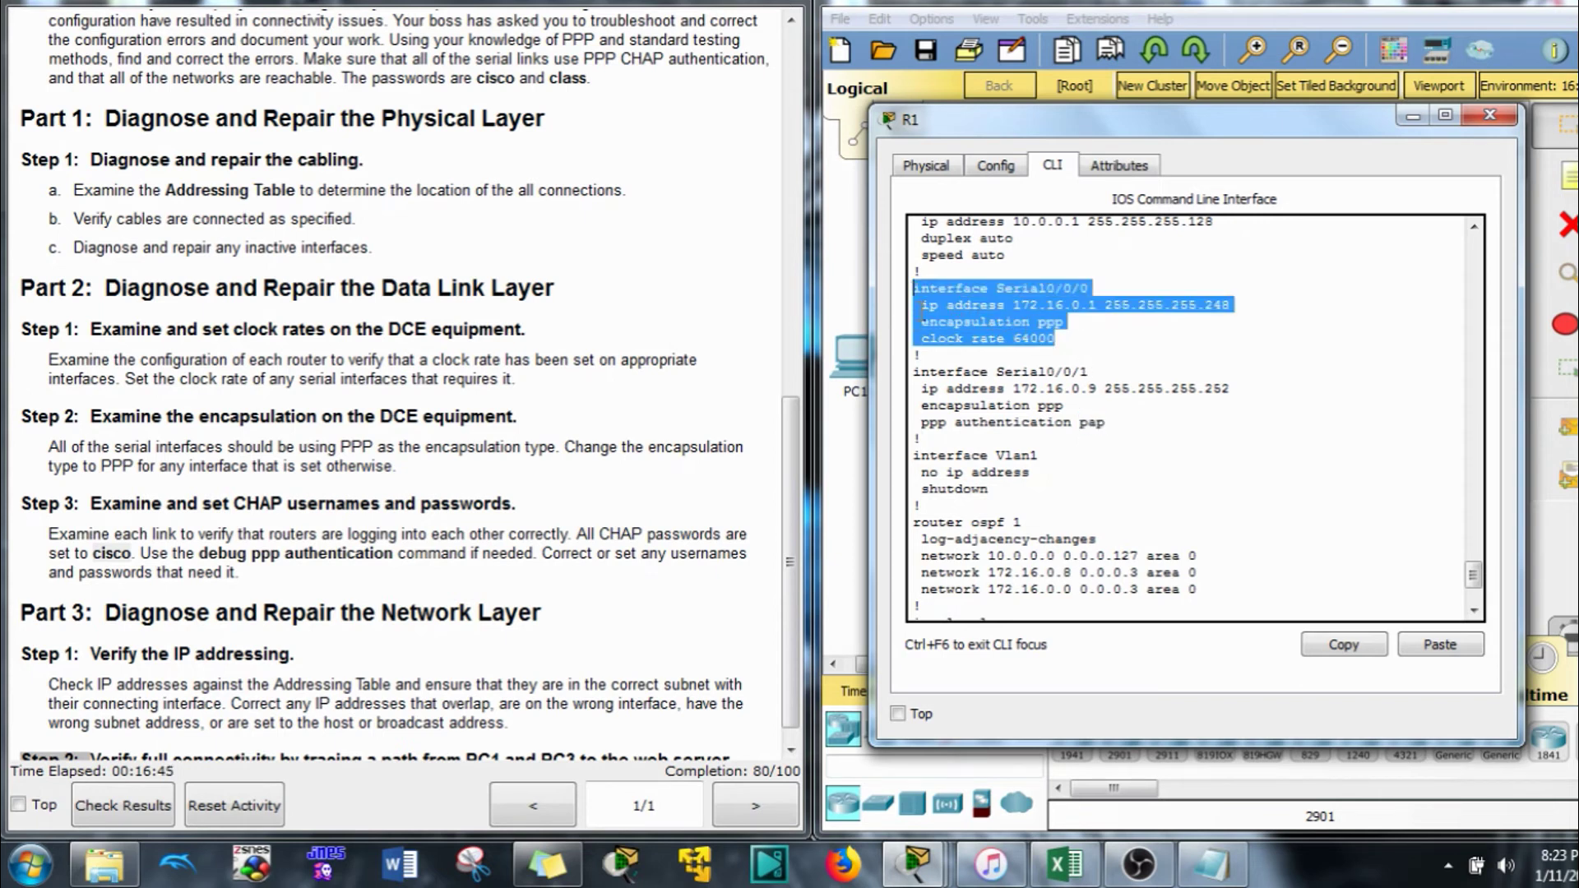
pyautogui.scroll(-3, 1053, 510)
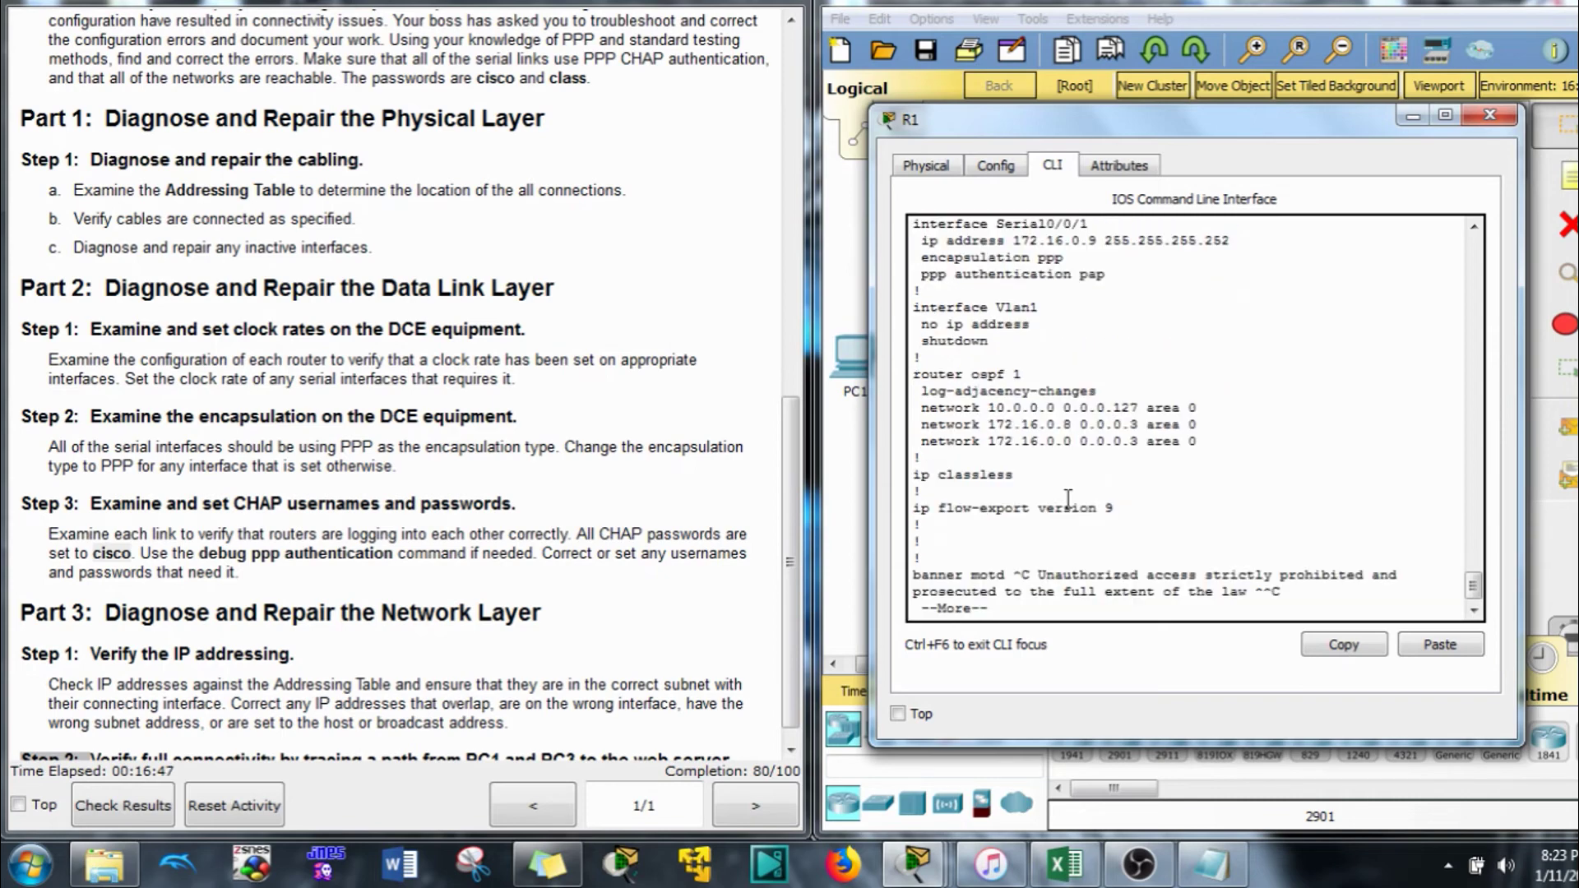
pyautogui.press('q')
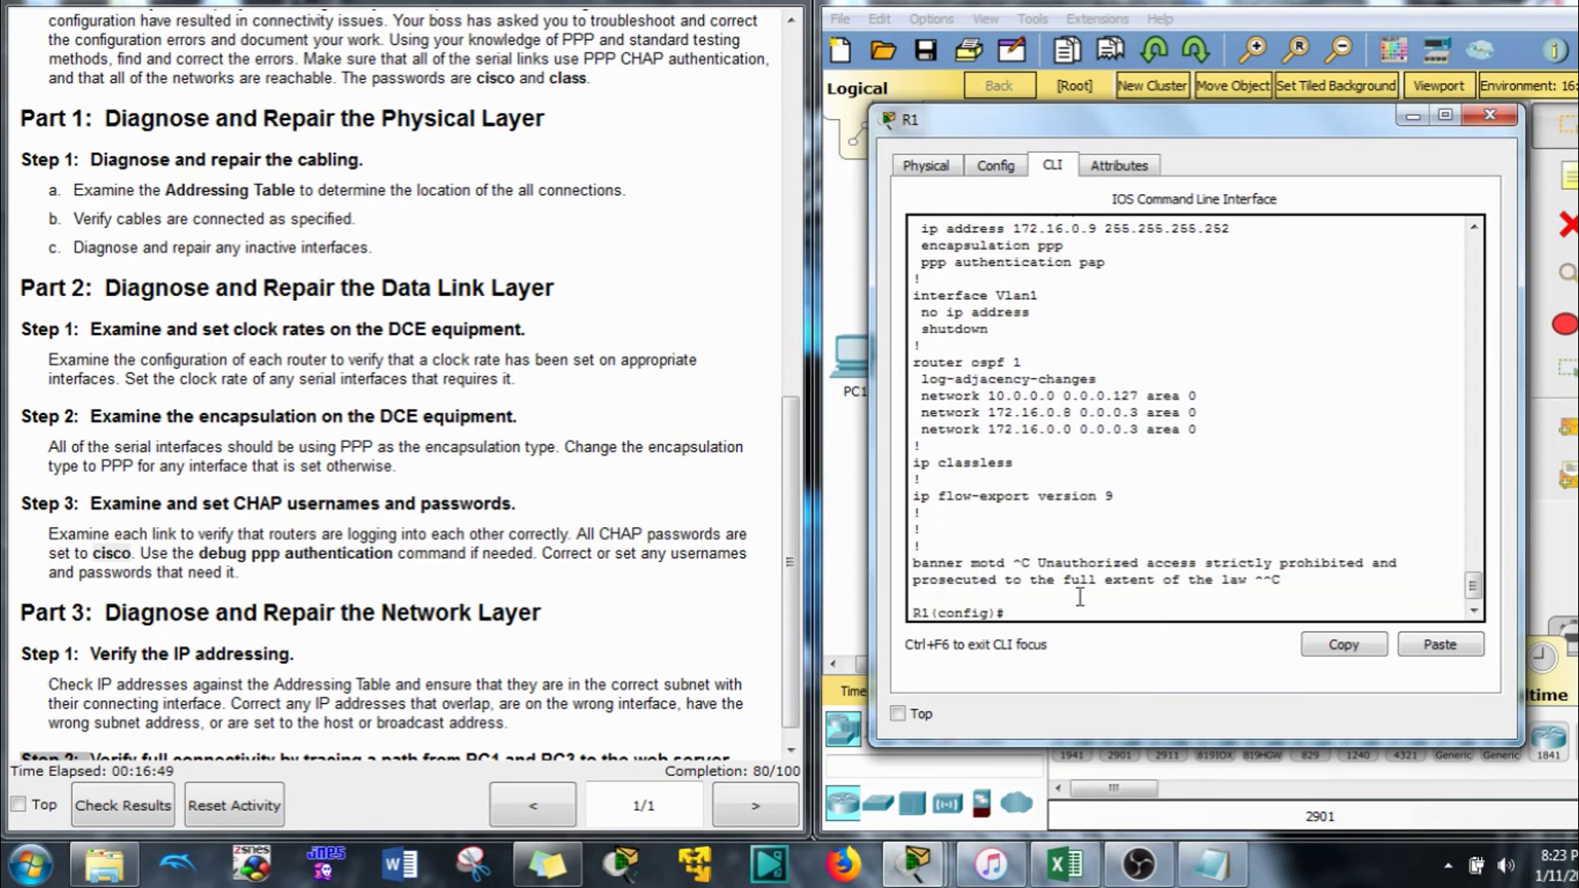
# Set R1's Serial0/0/0 to PPP CHAP authentication
pyautogui.write('int s0/0/0')
pyautogui.press('Return')
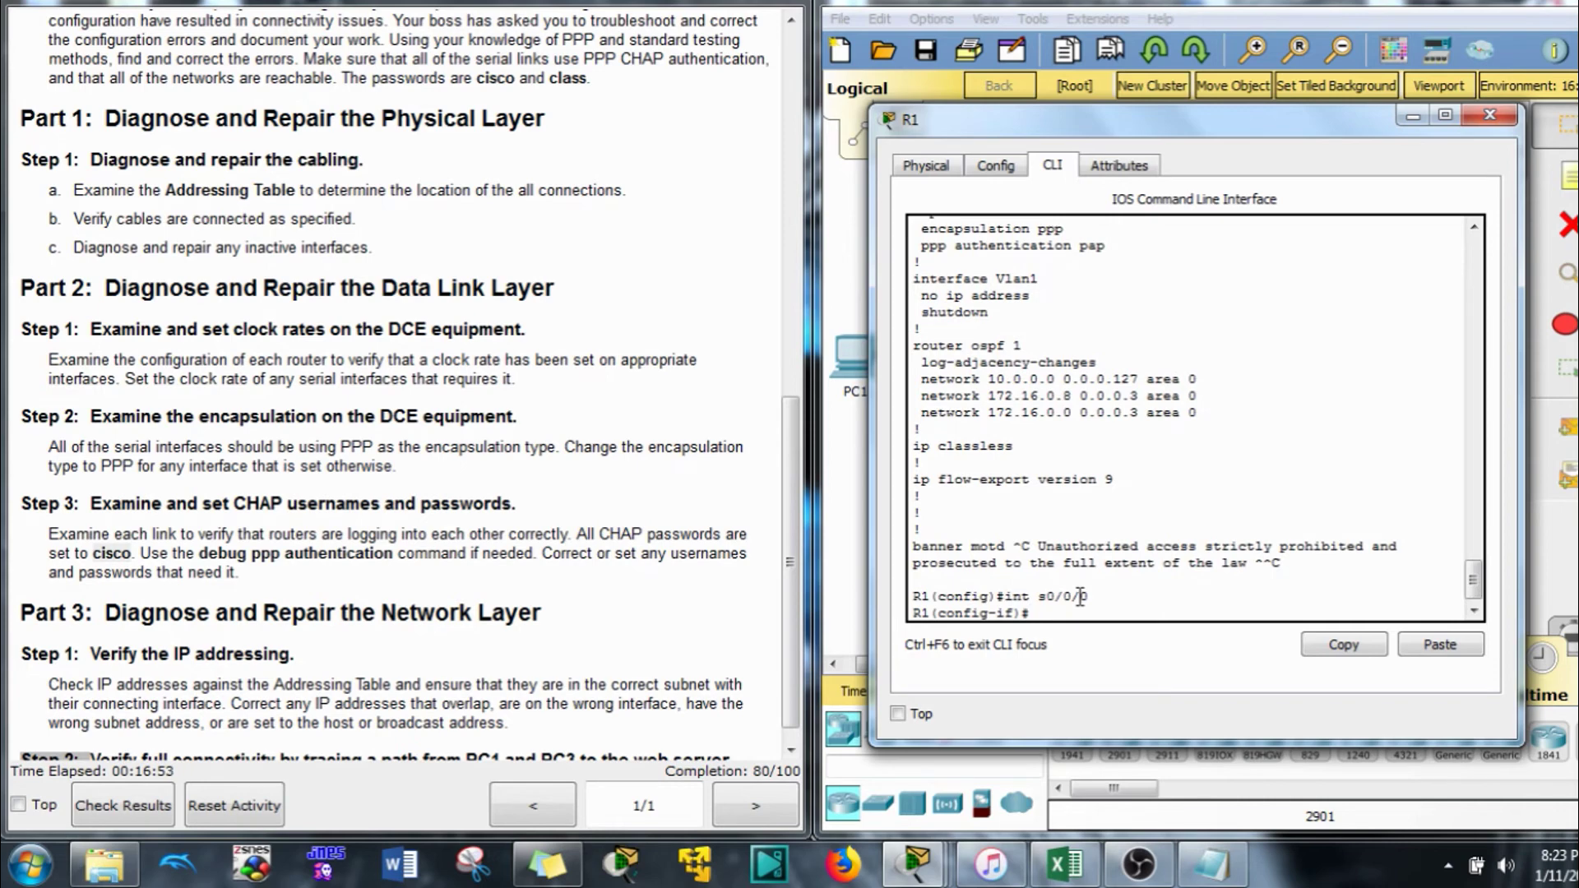
pyautogui.write('ppp au')
pyautogui.press('Tab')
pyautogui.write('c')
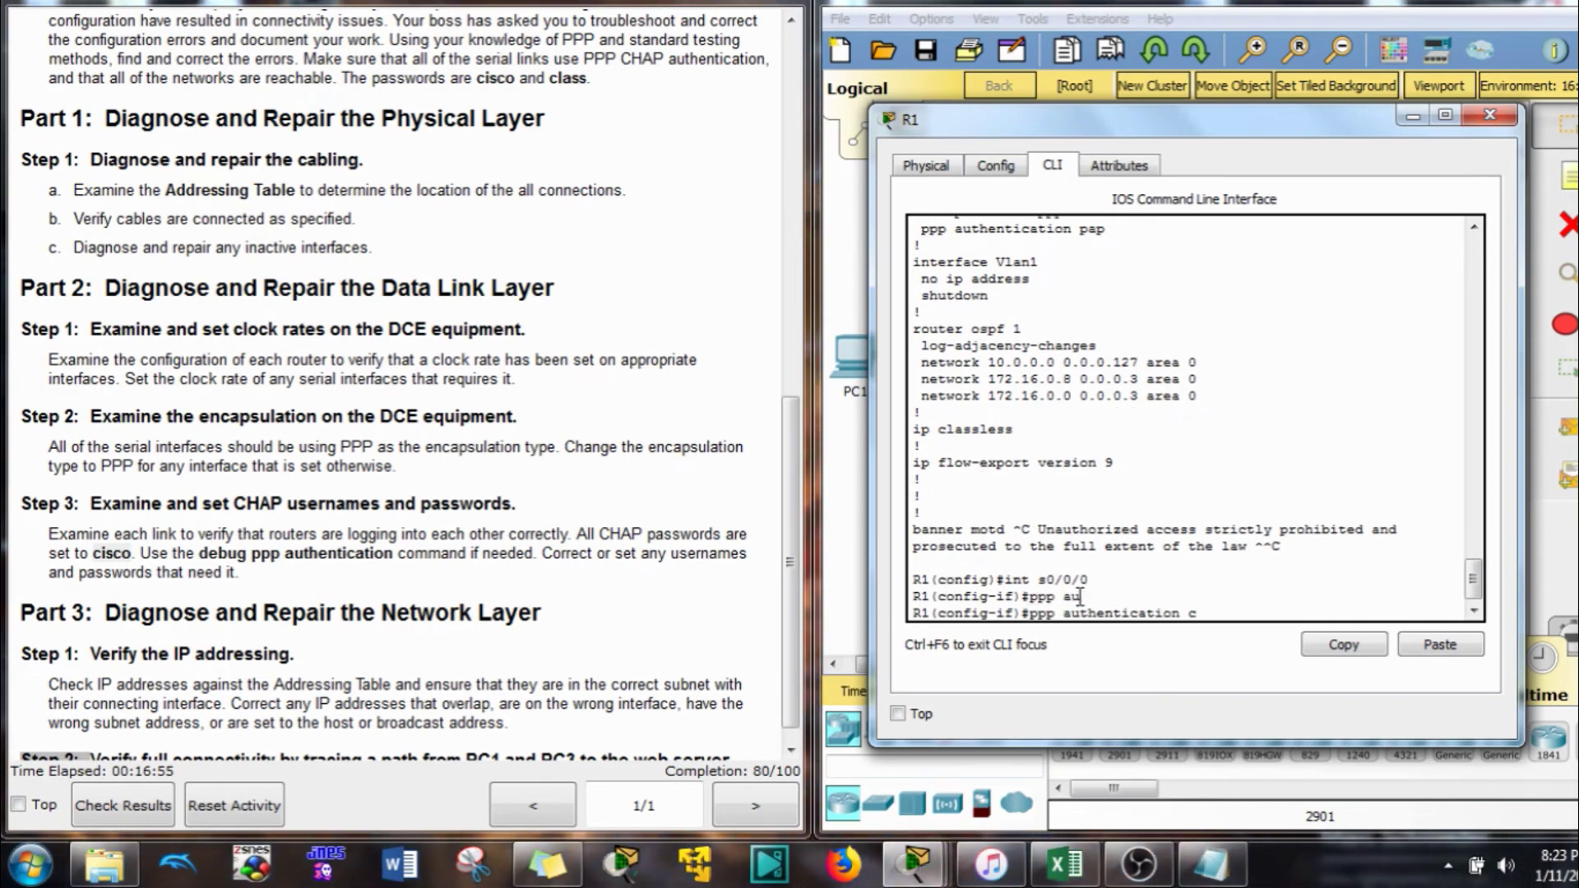
pyautogui.write('h')
pyautogui.press('Tab')
pyautogui.press('Return')
# Apply the same PPP CHAP authentication to R1's Serial0/0/1
pyautogui.press('Up')
pyautogui.press('Up')
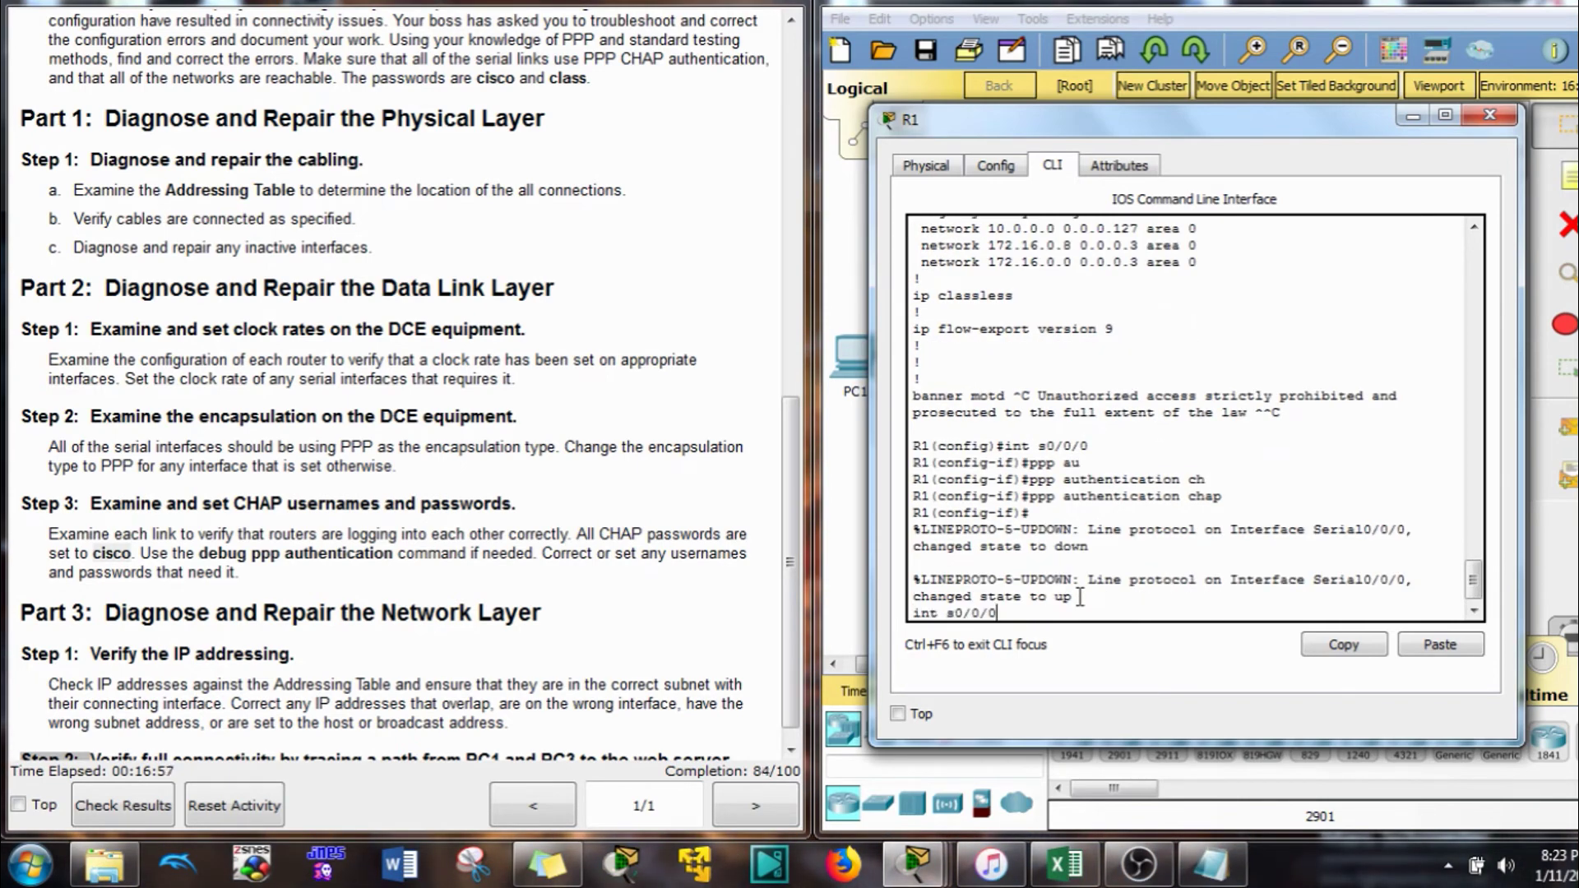
pyautogui.press('Return')
pyautogui.press('Up')
pyautogui.press('Up')
pyautogui.press('Return')
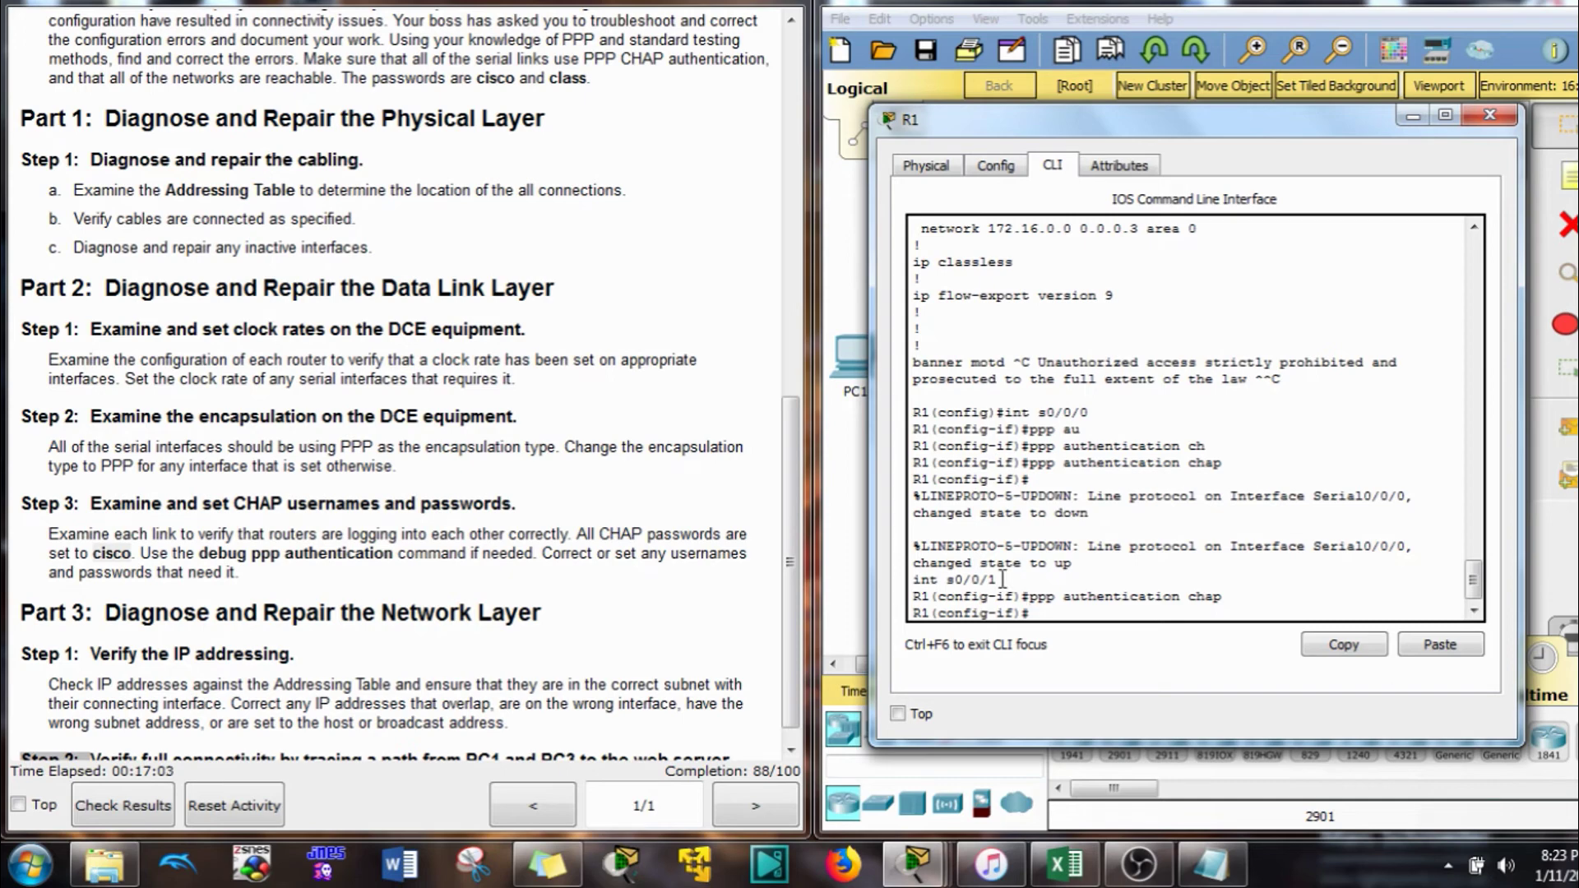
# Close R1's window and scroll the instructions down to Part 3 Step 2
pyautogui.click(1121, 5)
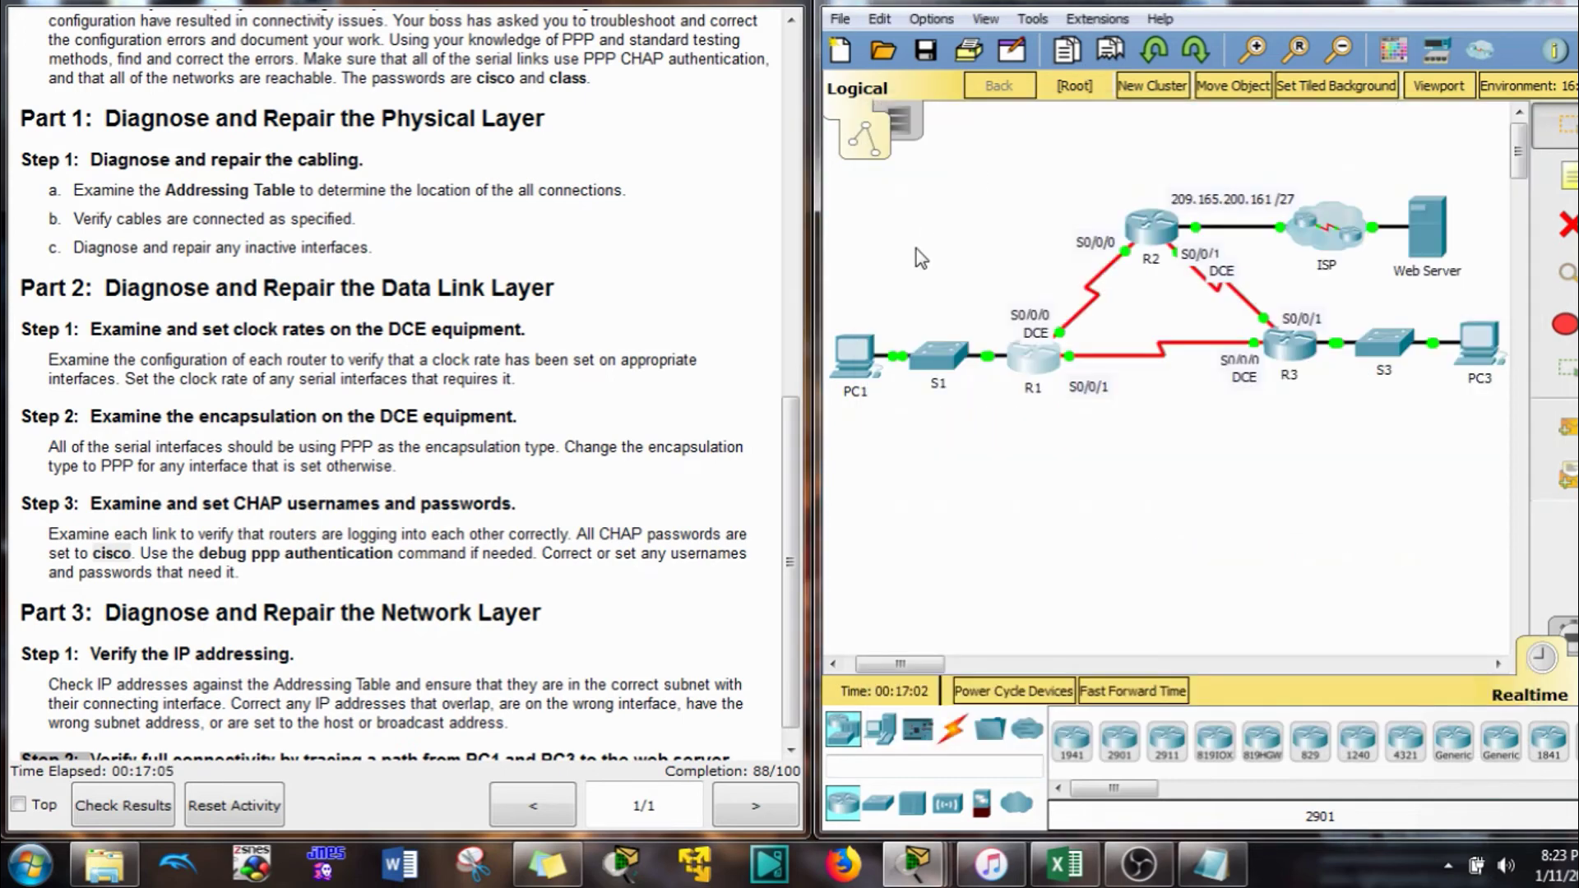
pyautogui.click(349, 531)
pyautogui.scroll(-1, 354, 531)
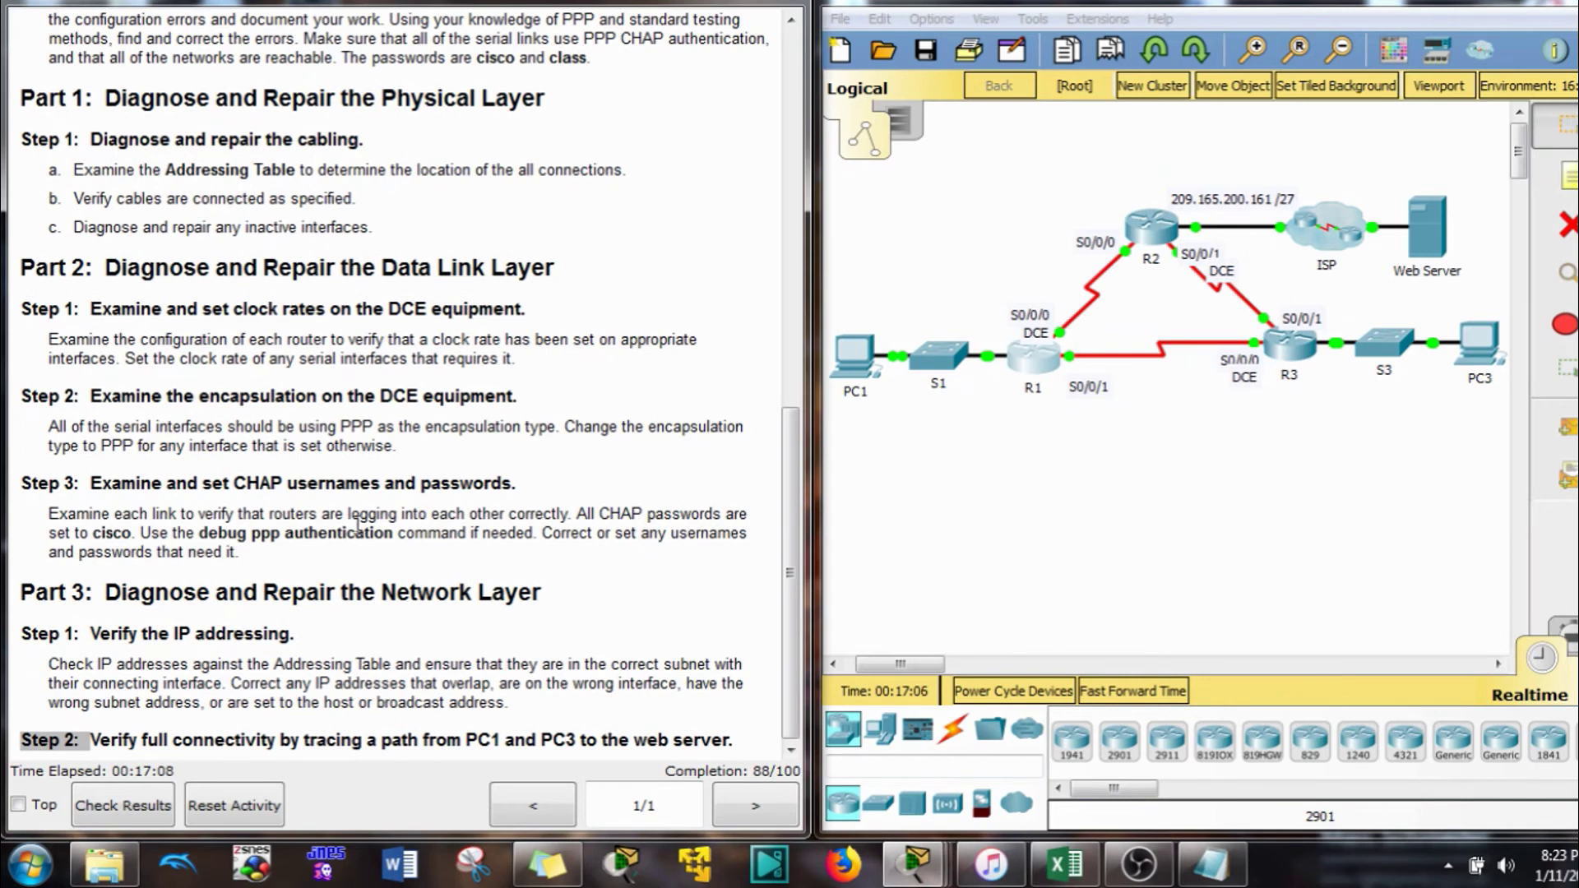
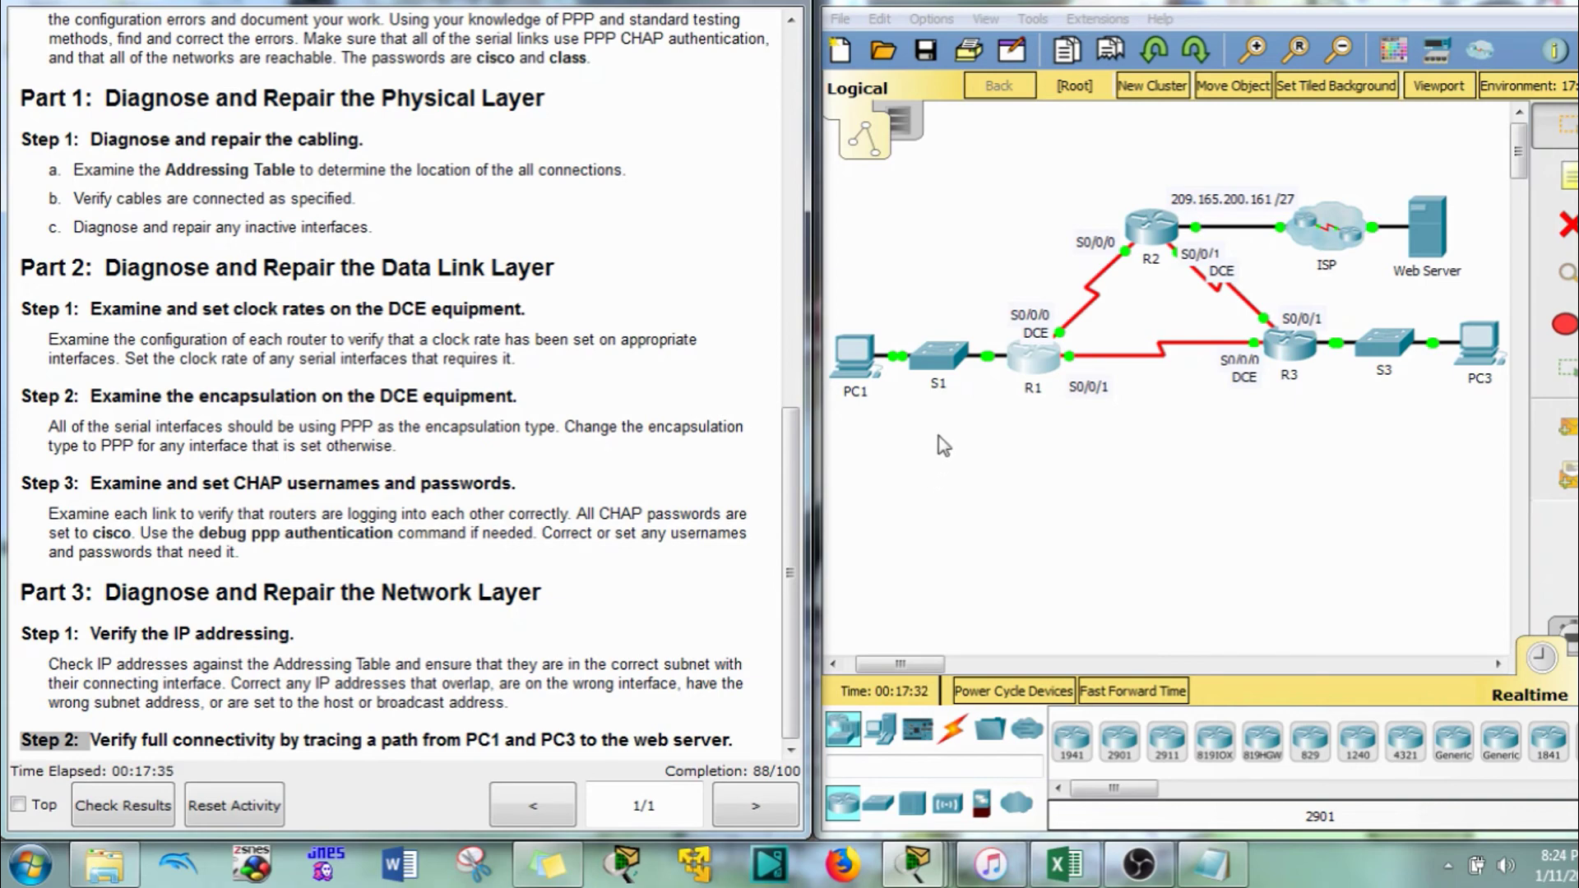
# Display R1's running configuration with 'do sh run'
pyautogui.click(1059, 360)
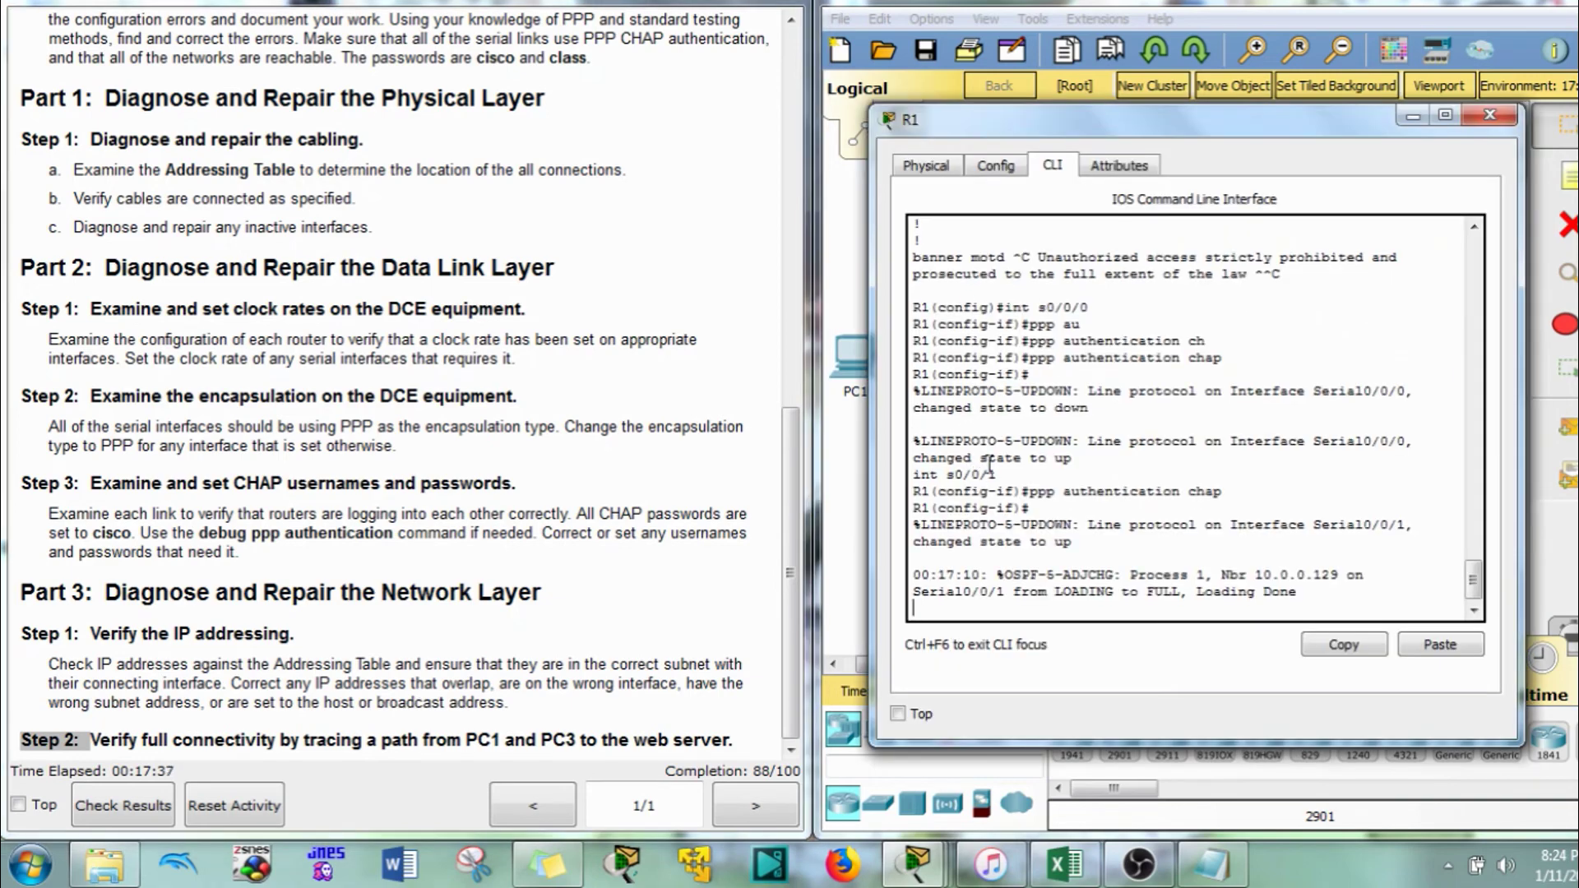
pyautogui.press('Return')
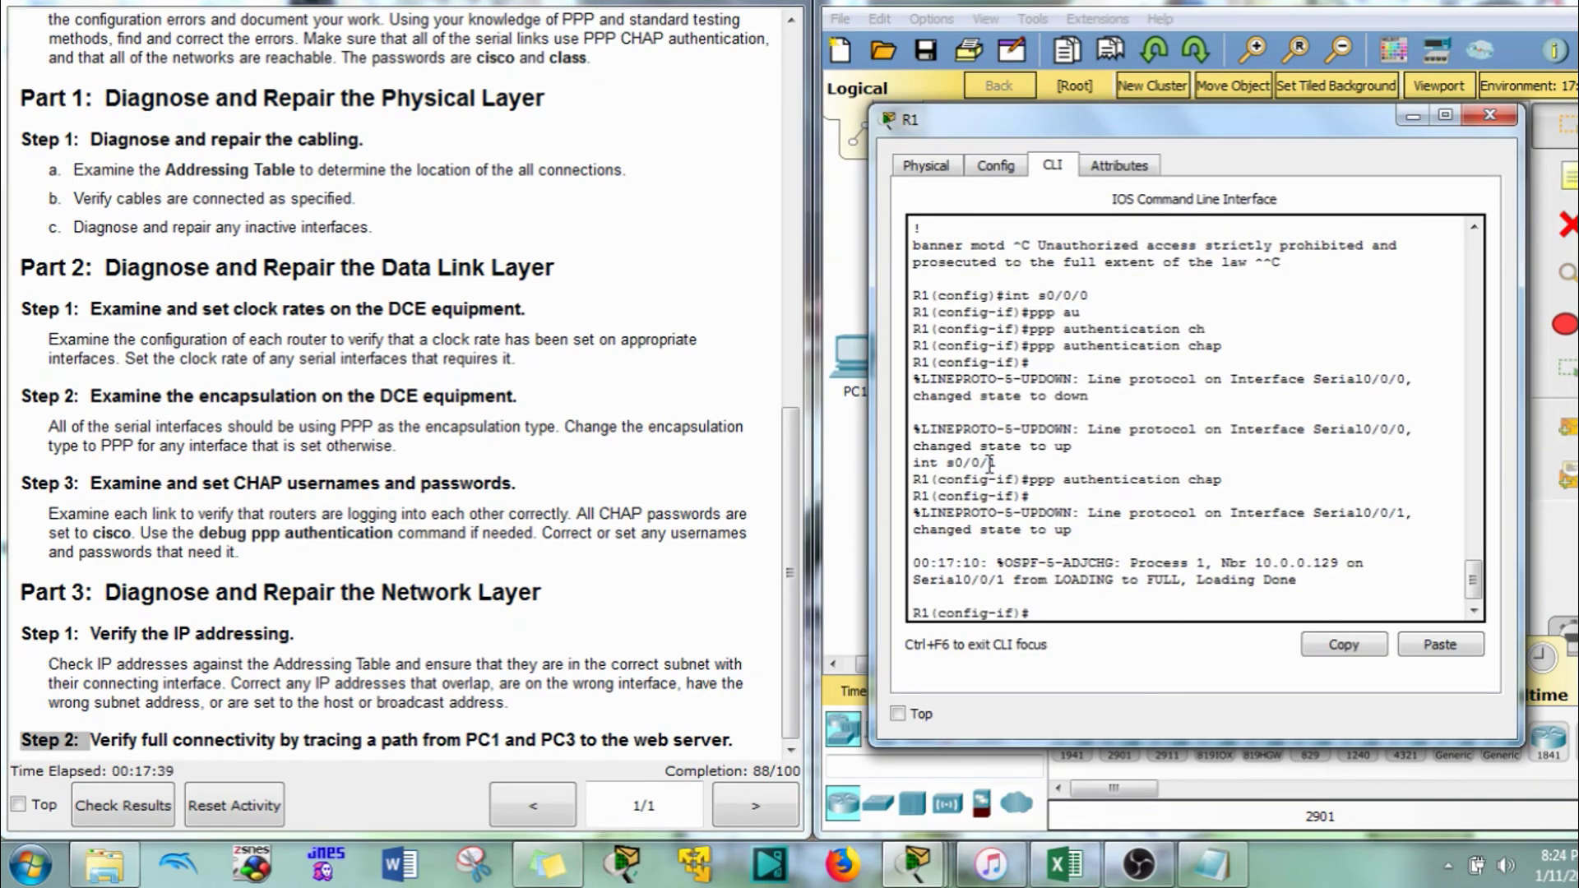
pyautogui.write('do sh run')
pyautogui.press('Return')
# Compare R1's interface addresses with the addressing table and copy the Serial0/0/0 lines
pyautogui.scroll(-3, 1097, 397)
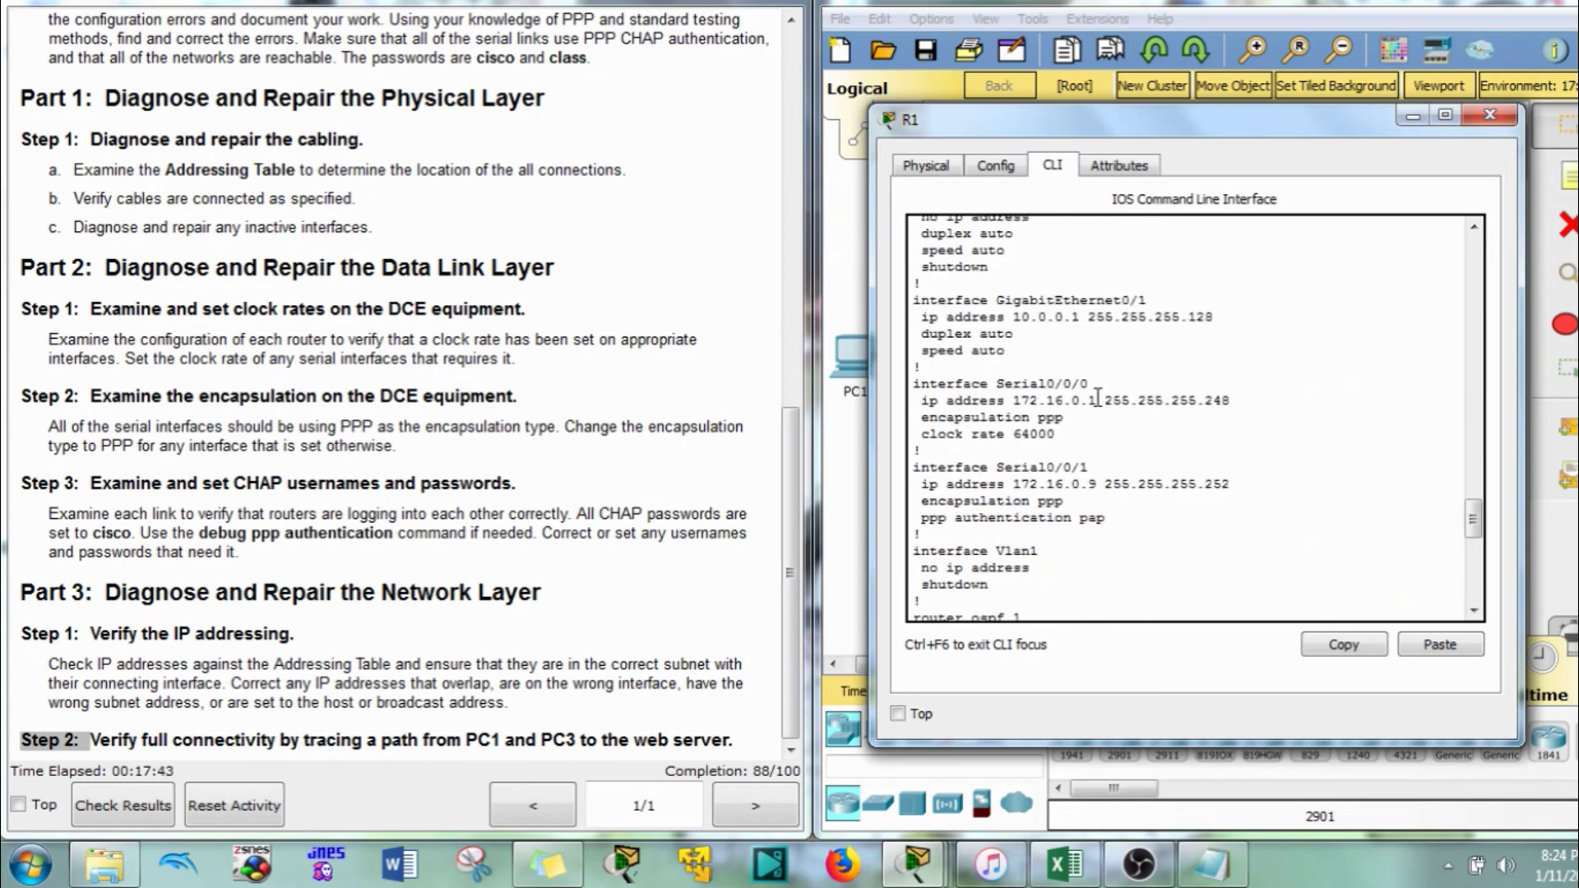
pyautogui.click(427, 387)
pyautogui.scroll(9, 419, 387)
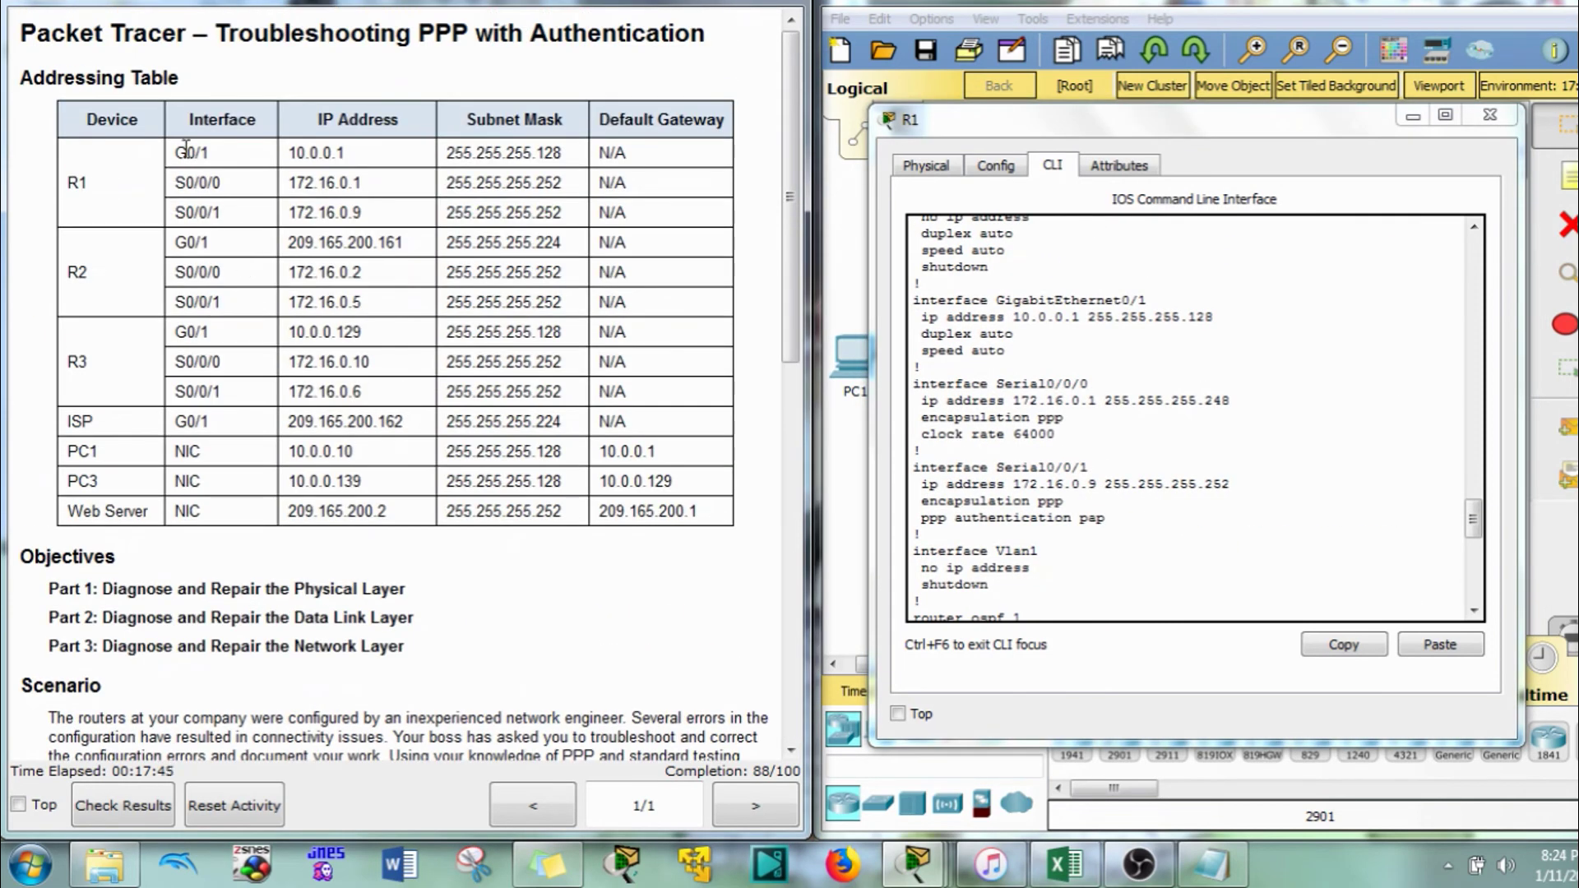
pyautogui.click(1073, 337)
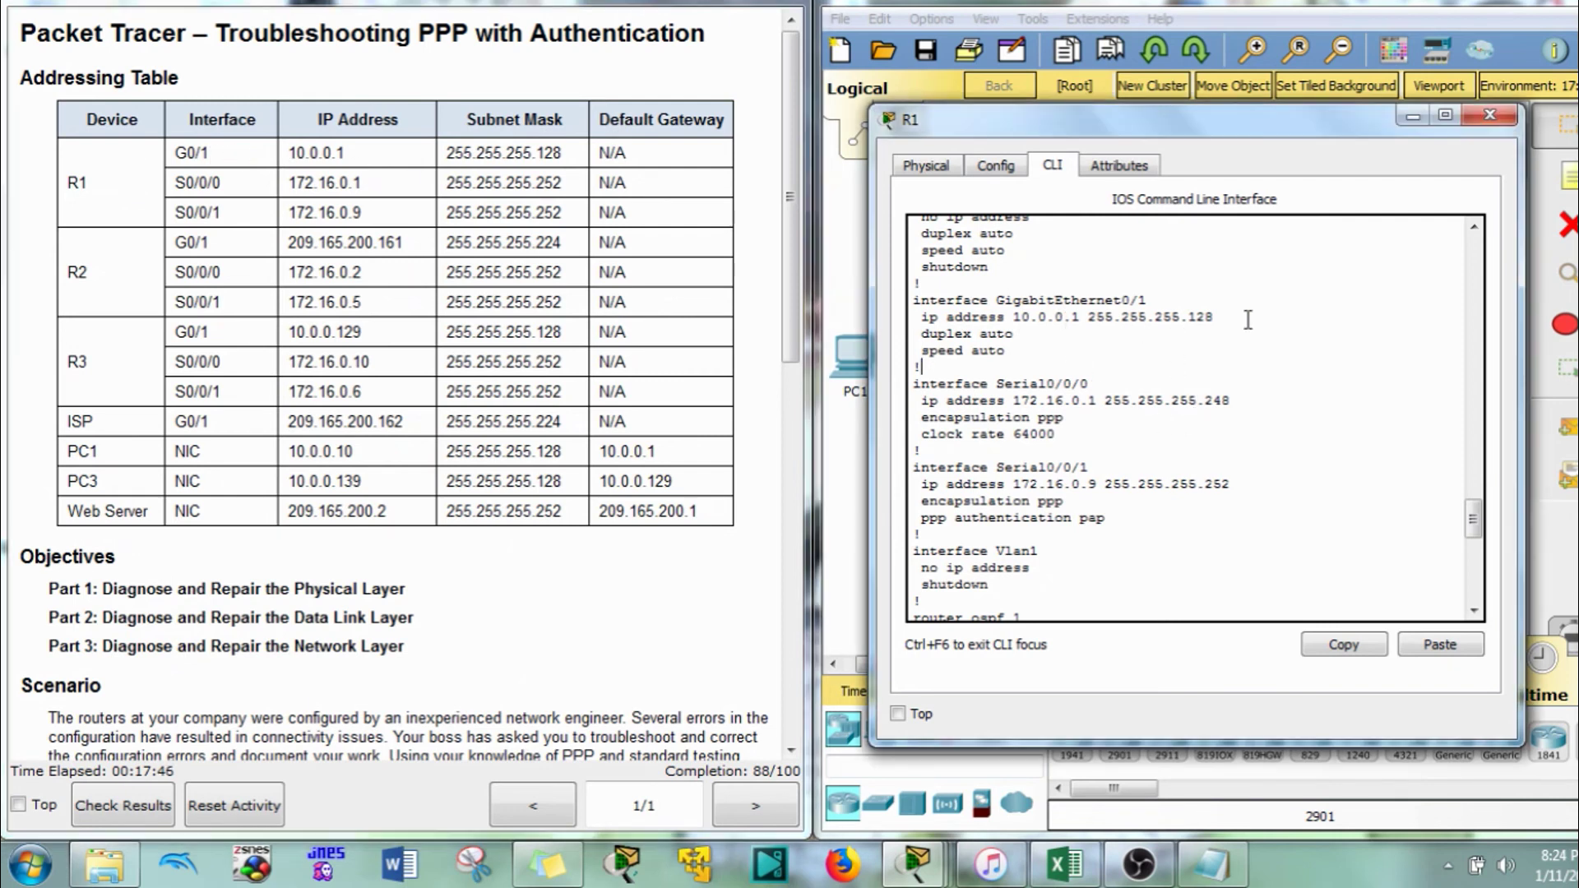
pyautogui.moveTo(1246, 319); pyautogui.dragTo(1022, 319)
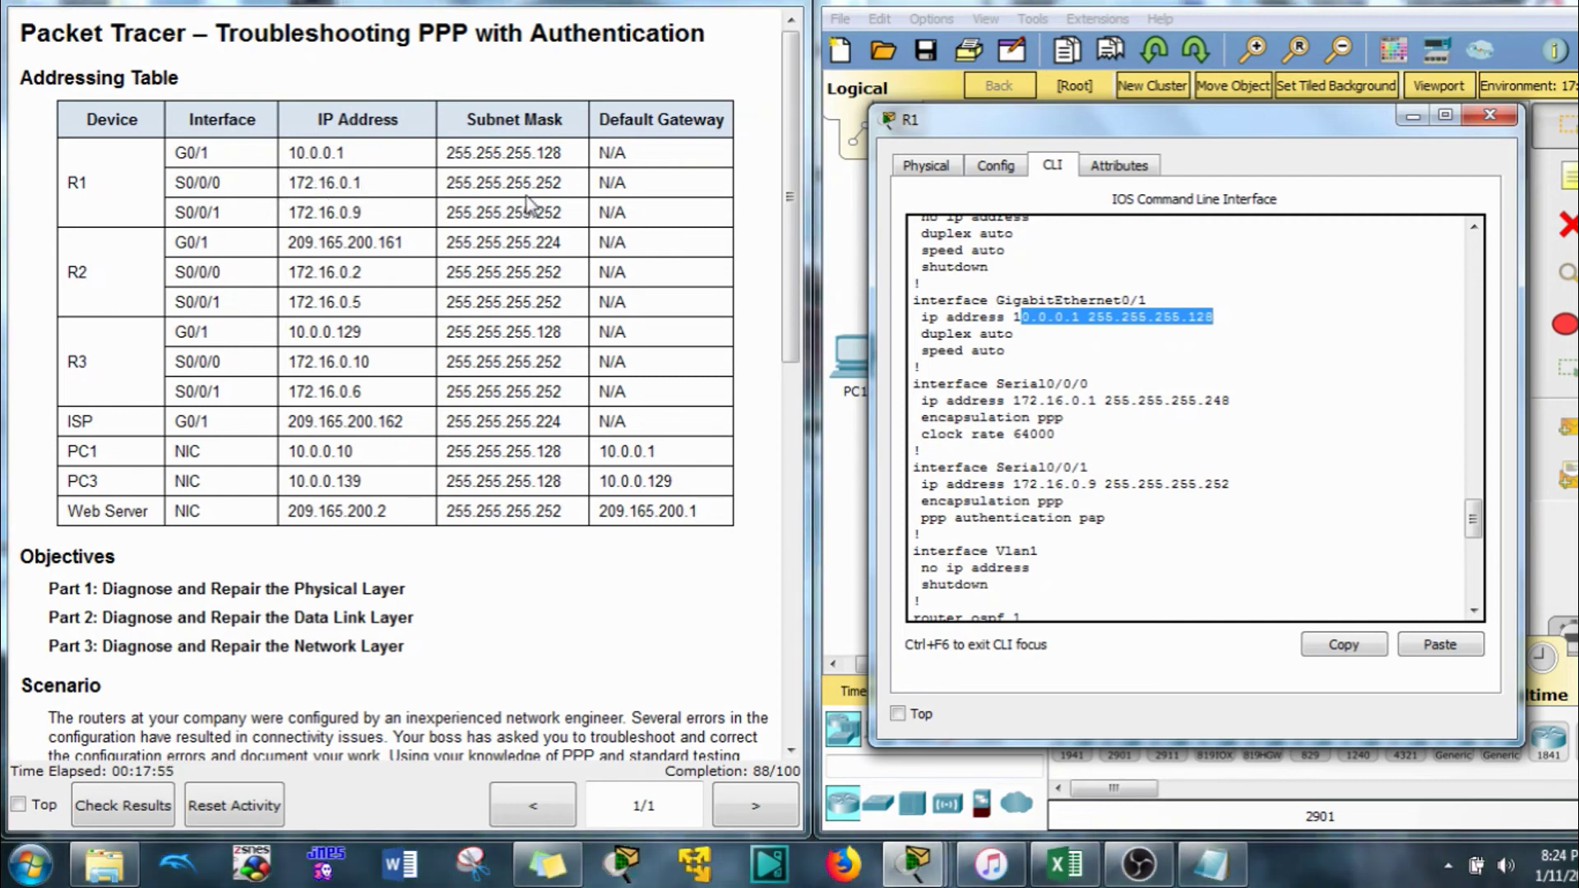
pyautogui.moveTo(1234, 400); pyautogui.dragTo(915, 383)
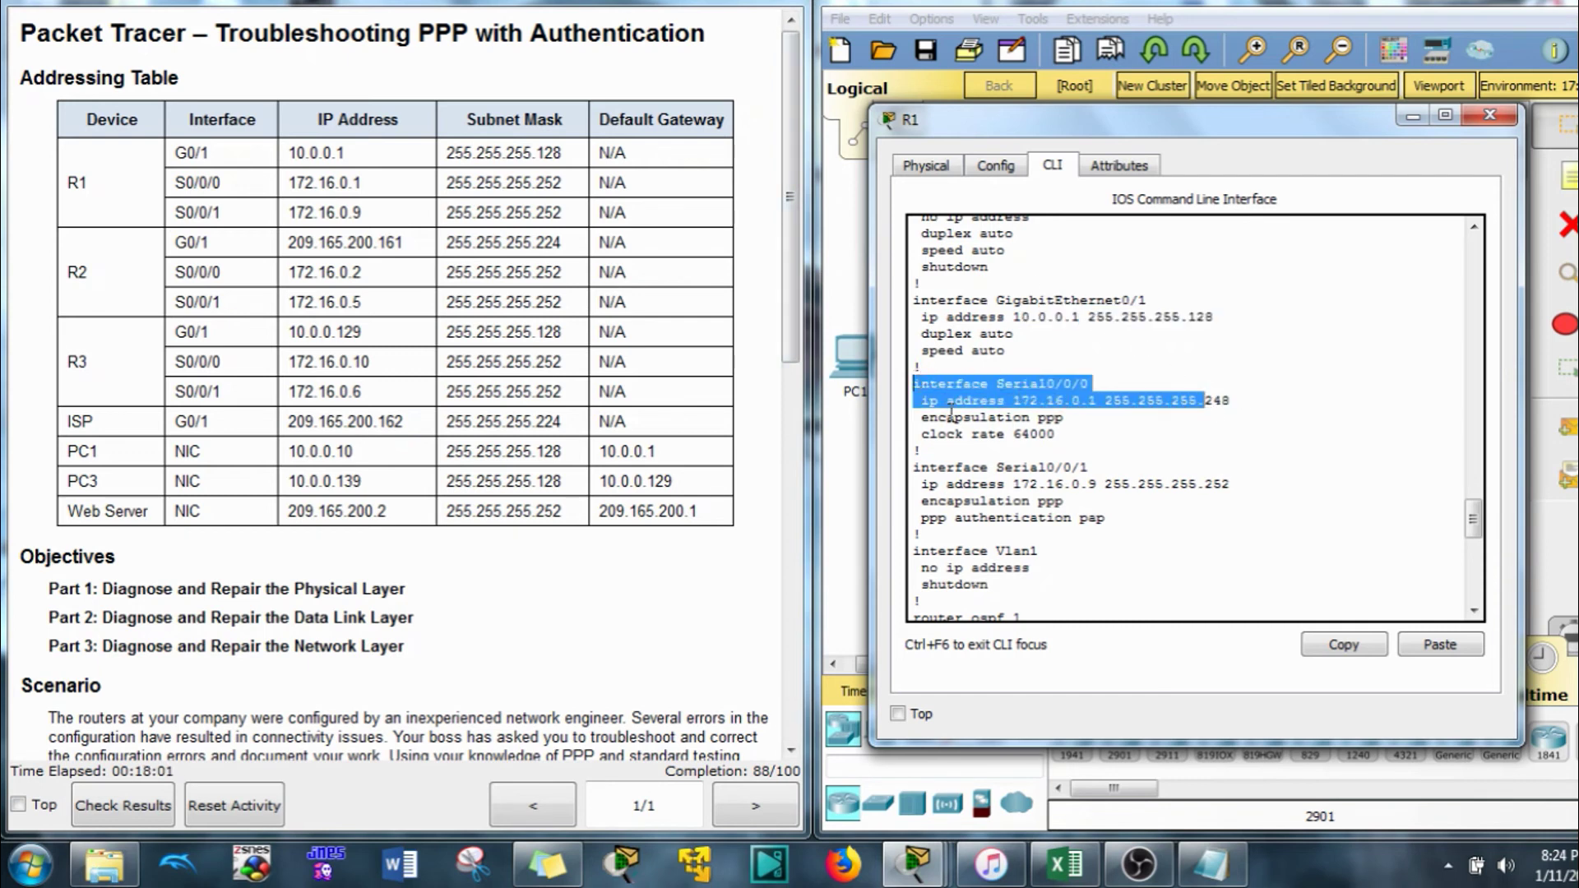
pyautogui.click(1344, 644)
pyautogui.click(1299, 565)
pyautogui.write('d')
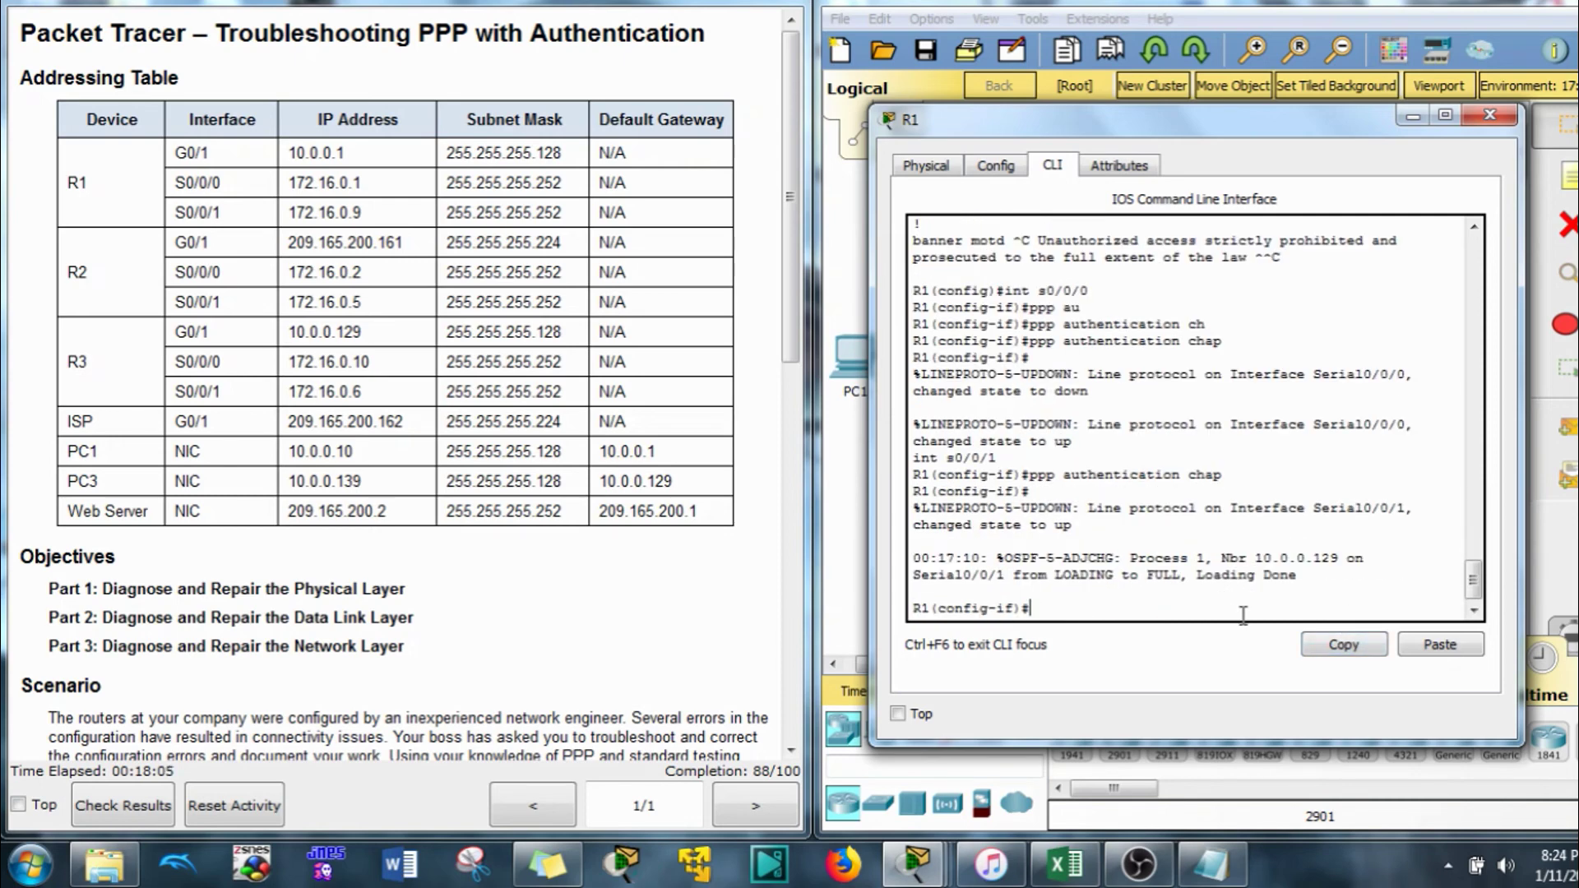
# Re-enter R1's Serial0/0/0 address 172.16.0.1 with mask 255.255.255.252
pyautogui.click(1418, 645)
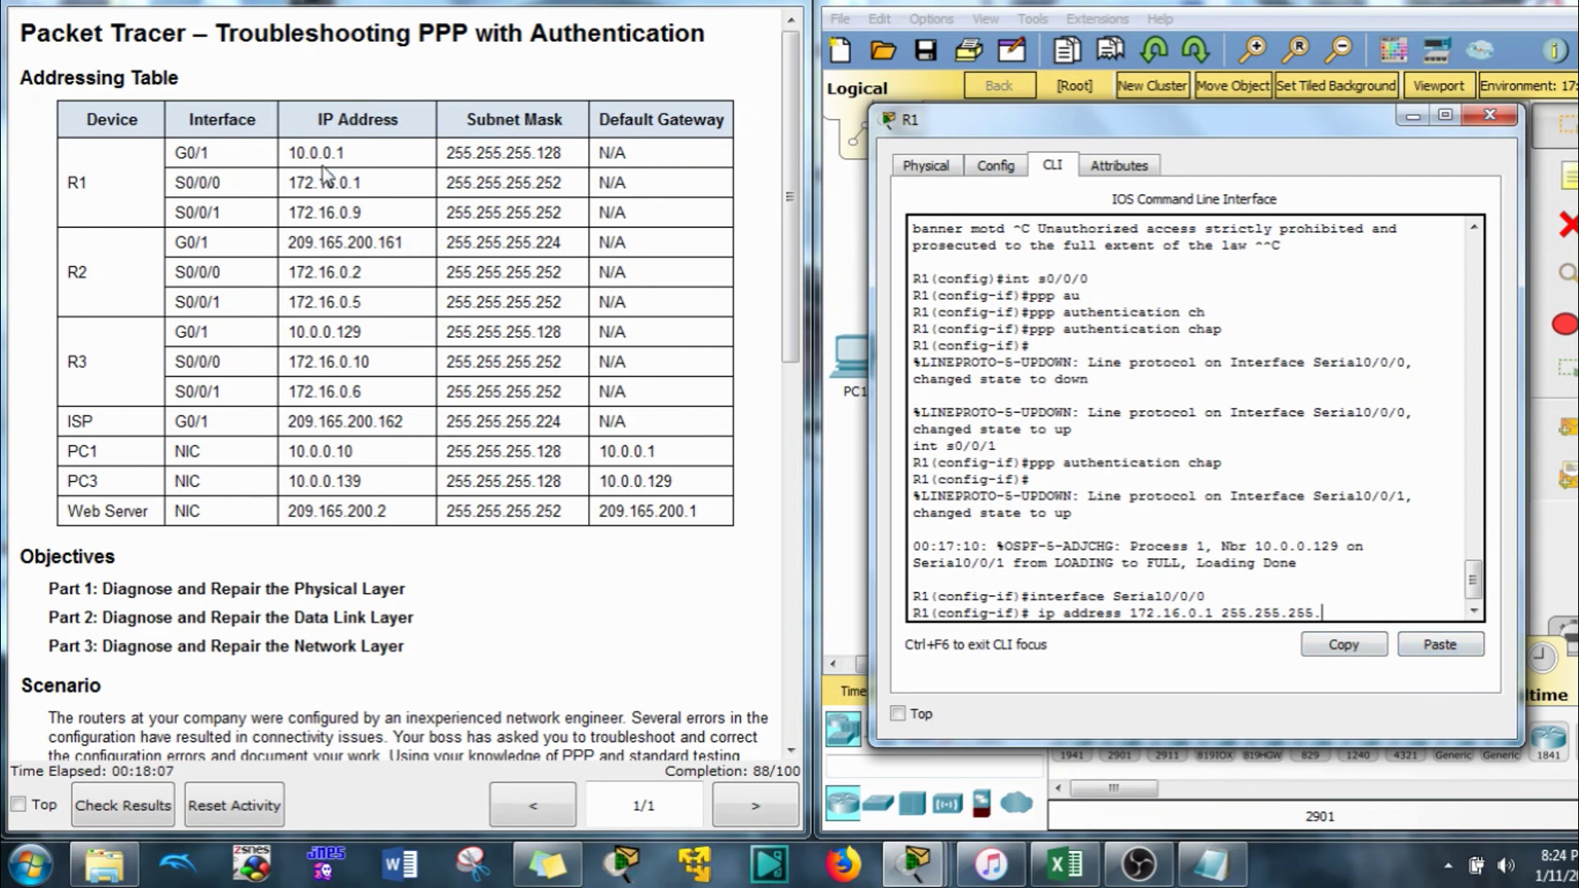
pyautogui.write('252')
pyautogui.press('Return')
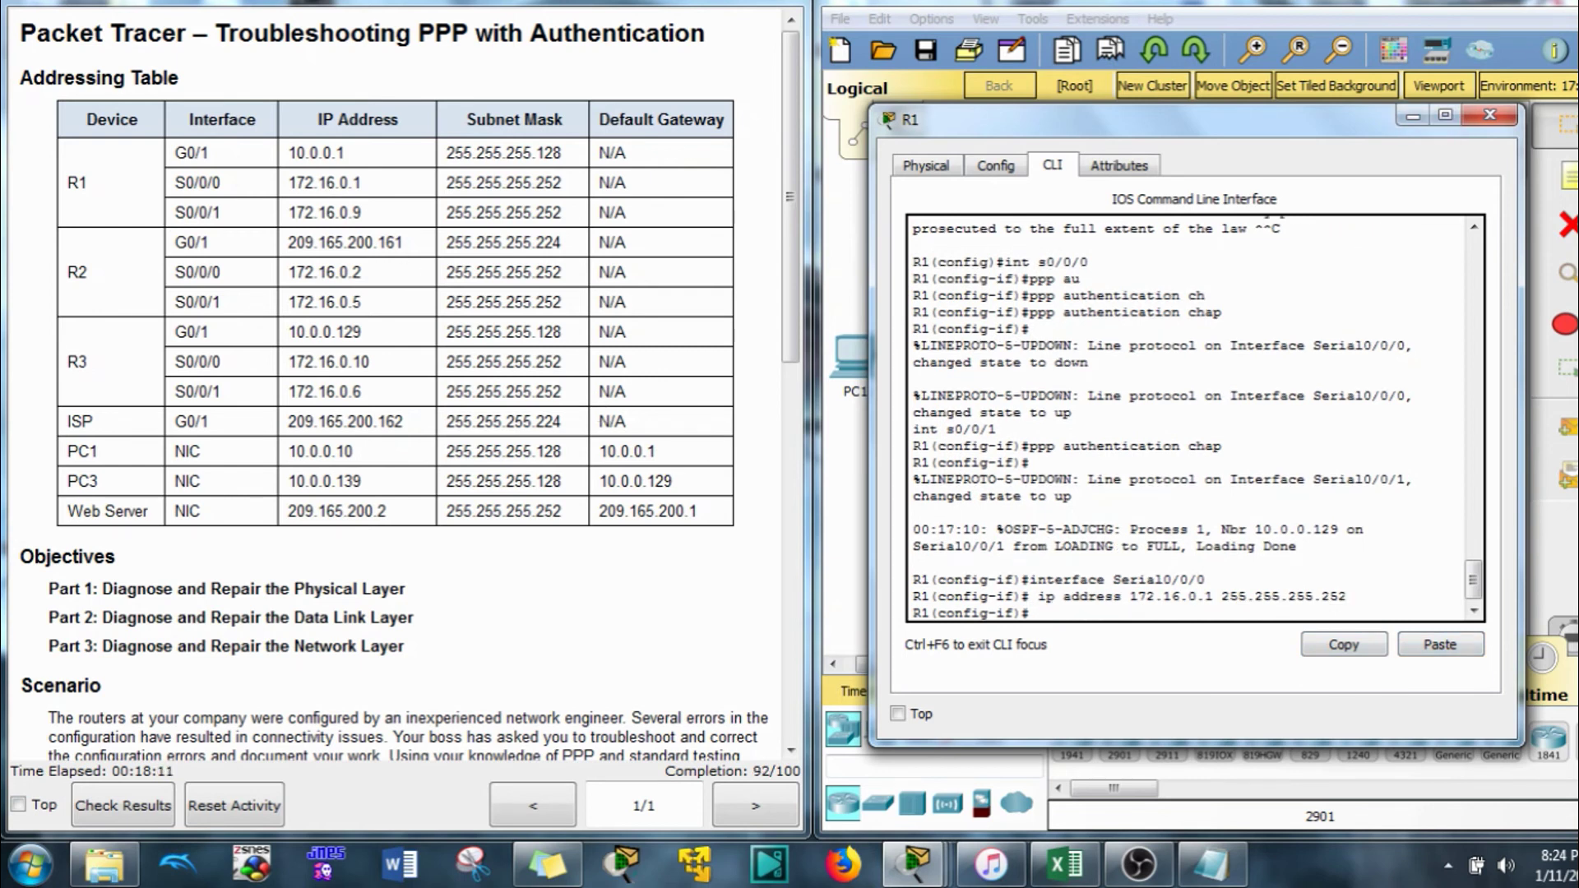
# Scroll back through R1's configuration to check the Serial0/0/1 mask
pyautogui.scroll(10, 1266, 236)
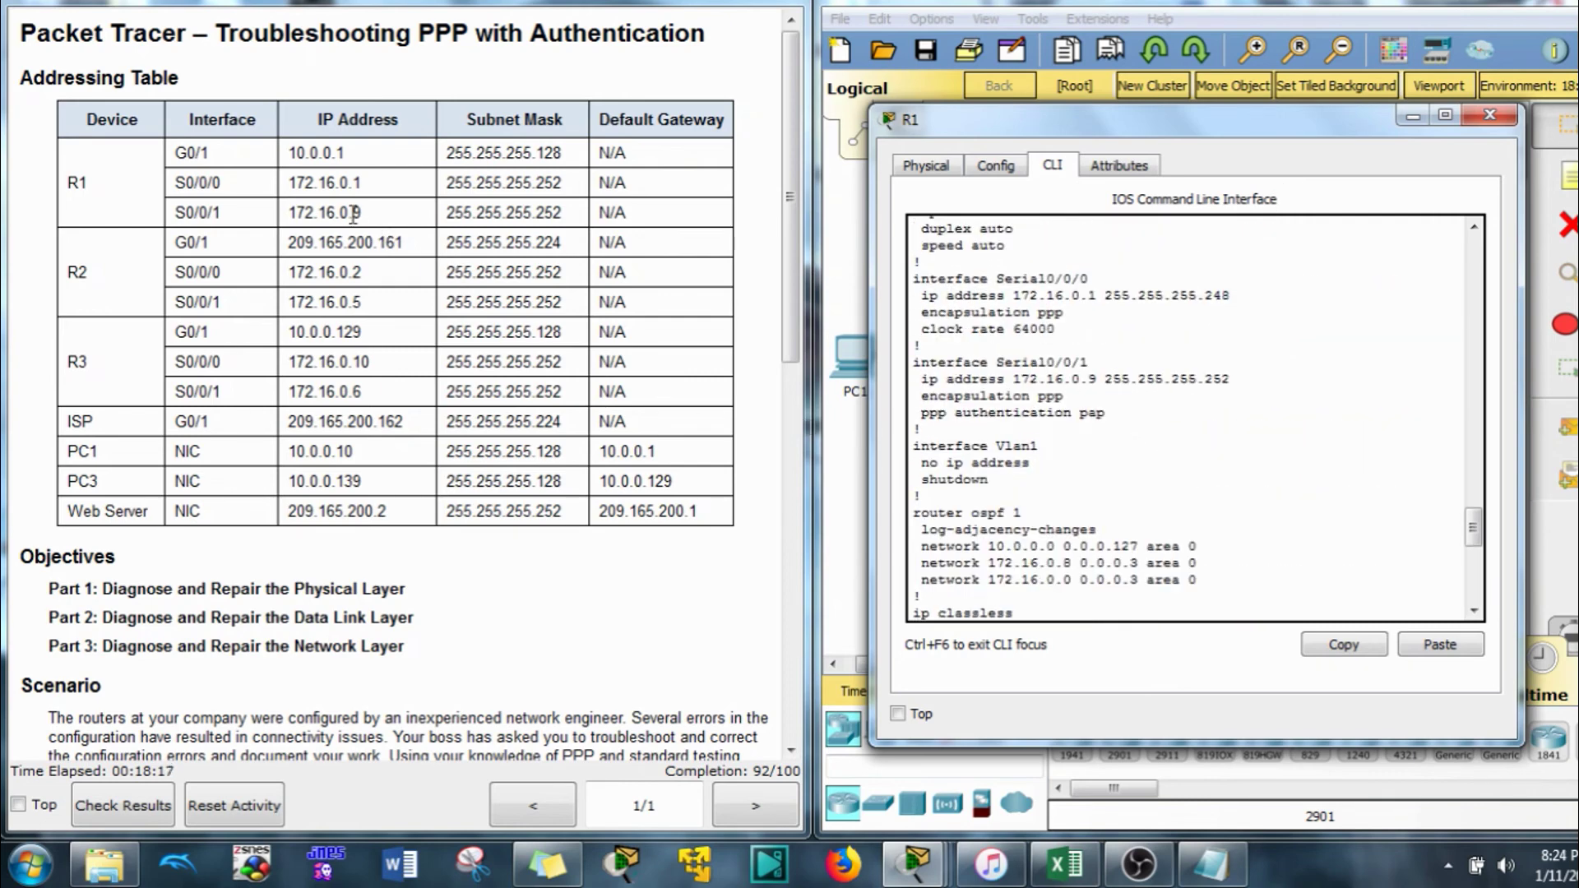
pyautogui.click(1092, 407)
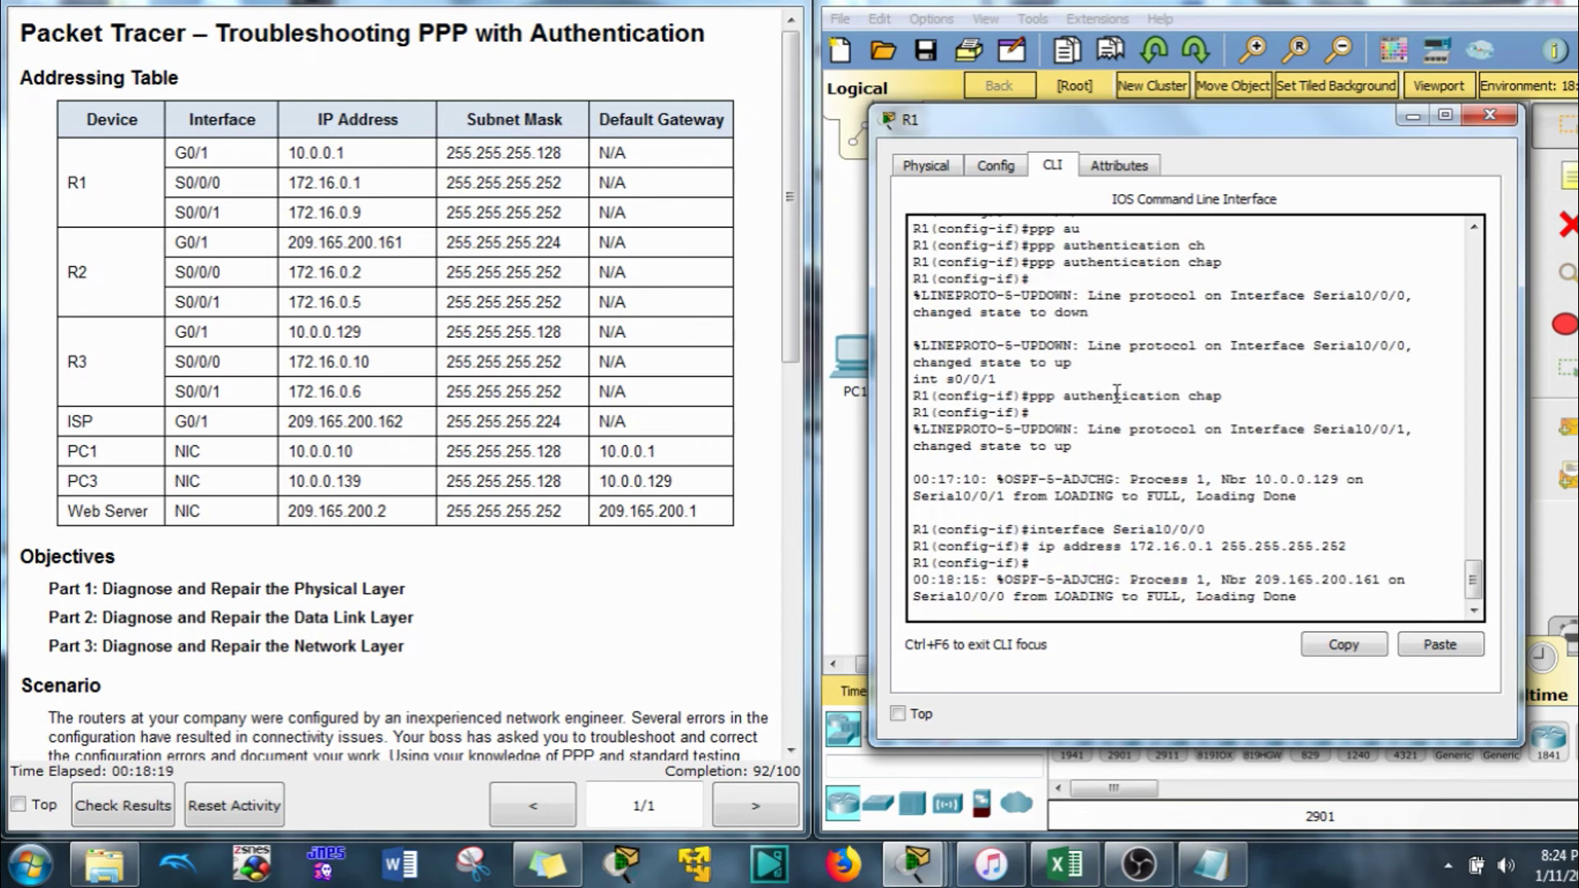
pyautogui.scroll(7, 1092, 407)
pyautogui.scroll(4, 1092, 469)
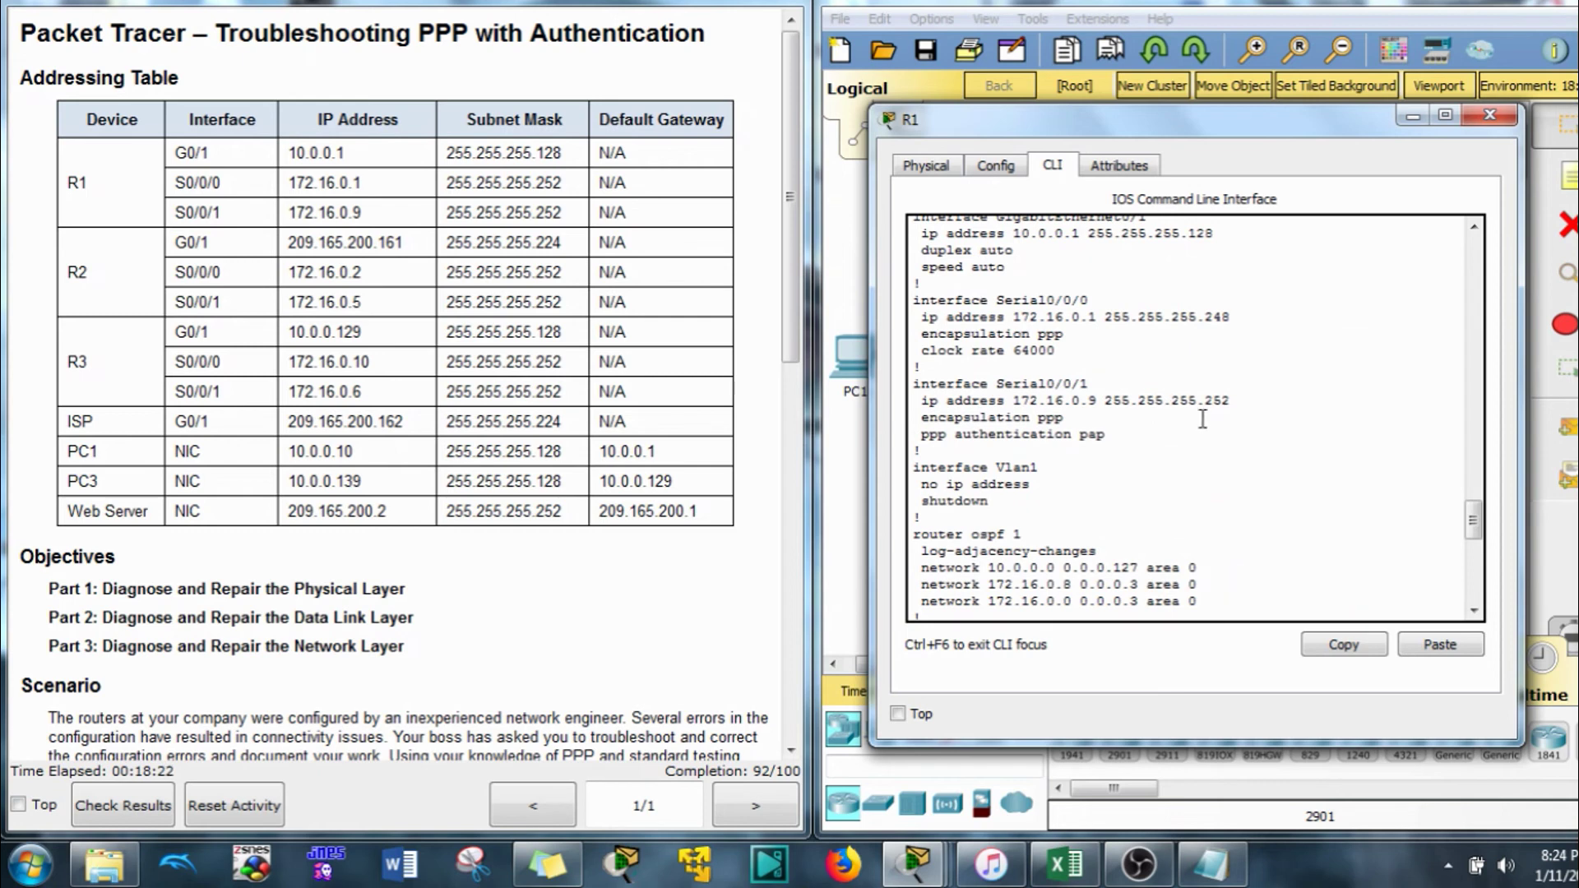
pyautogui.moveTo(1231, 401); pyautogui.dragTo(1223, 401)
pyautogui.click(1243, 397)
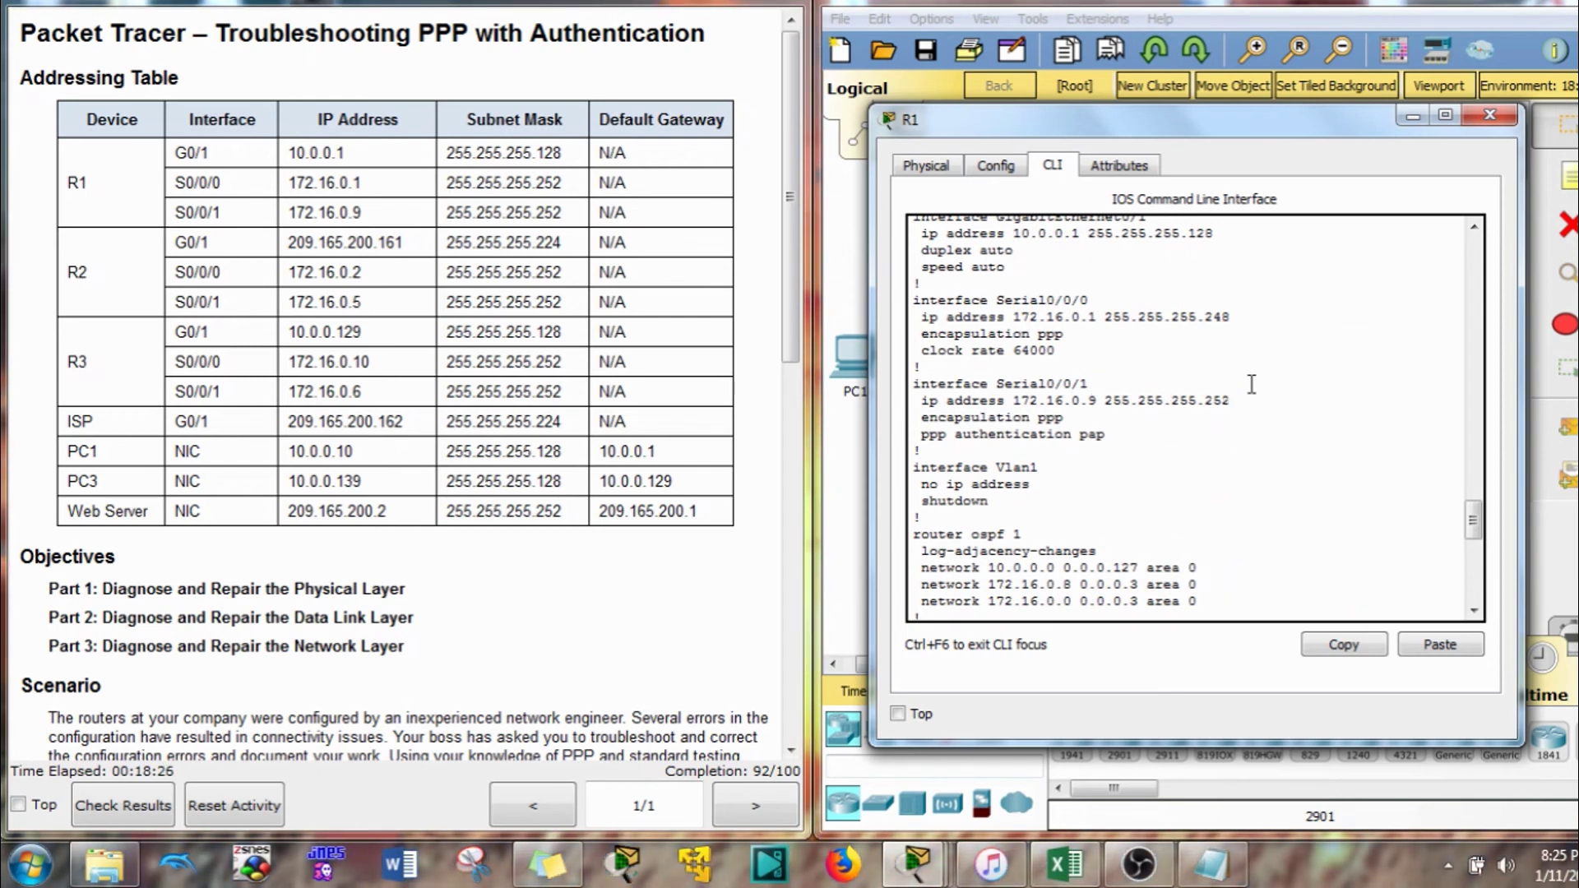
# Bring up R2's CLI and review its running configuration's interface addresses against the table
pyautogui.click(1414, 120)
pyautogui.click(1152, 240)
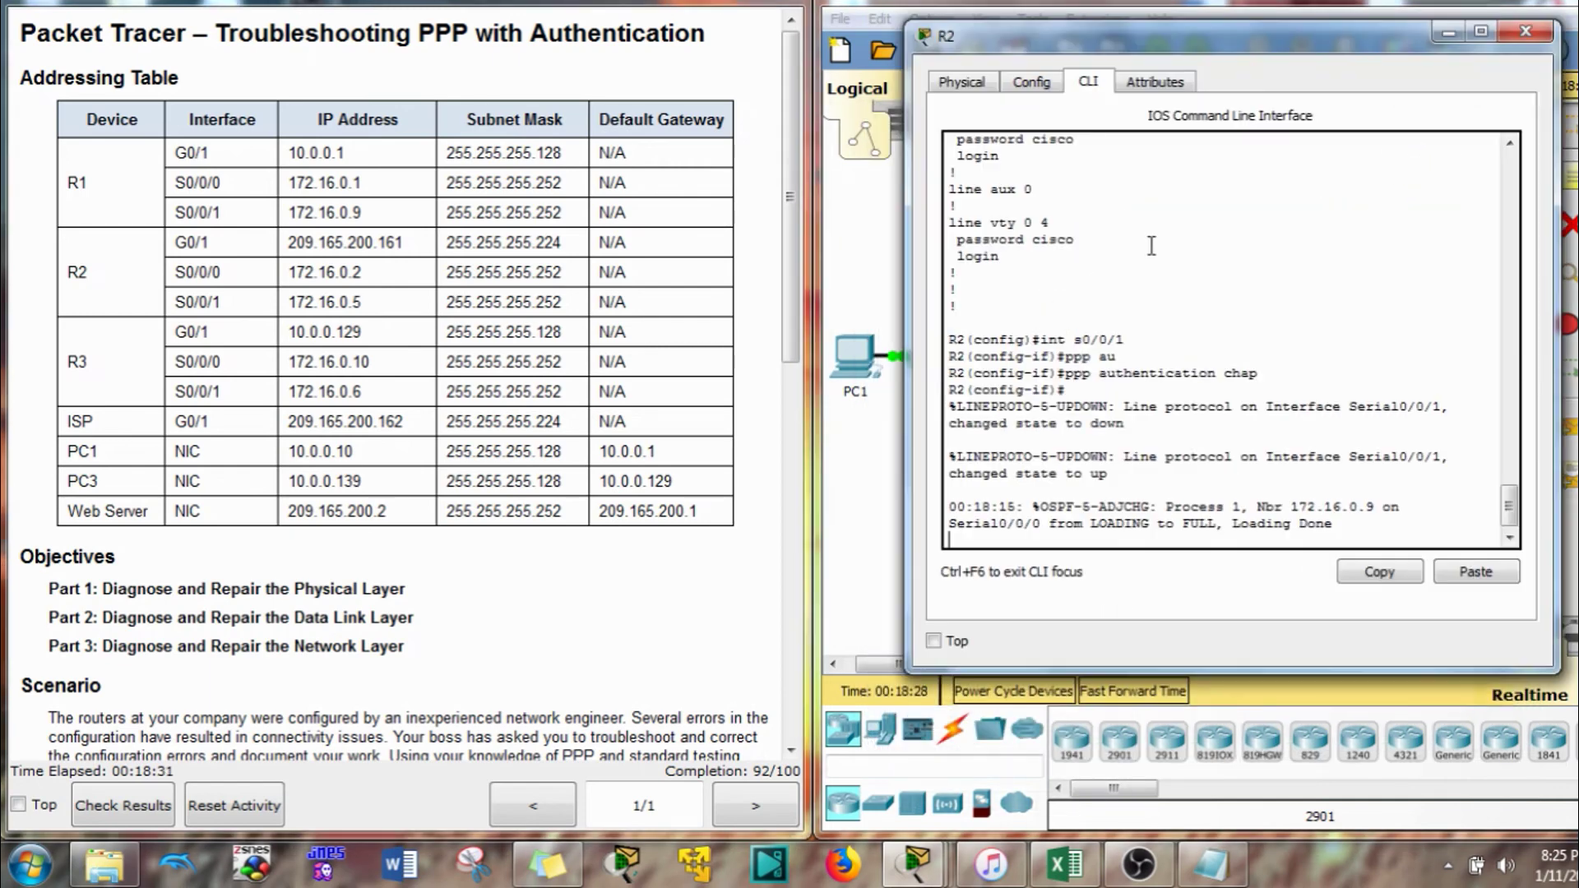
pyautogui.press('Return')
pyautogui.scroll(10, 1129, 329)
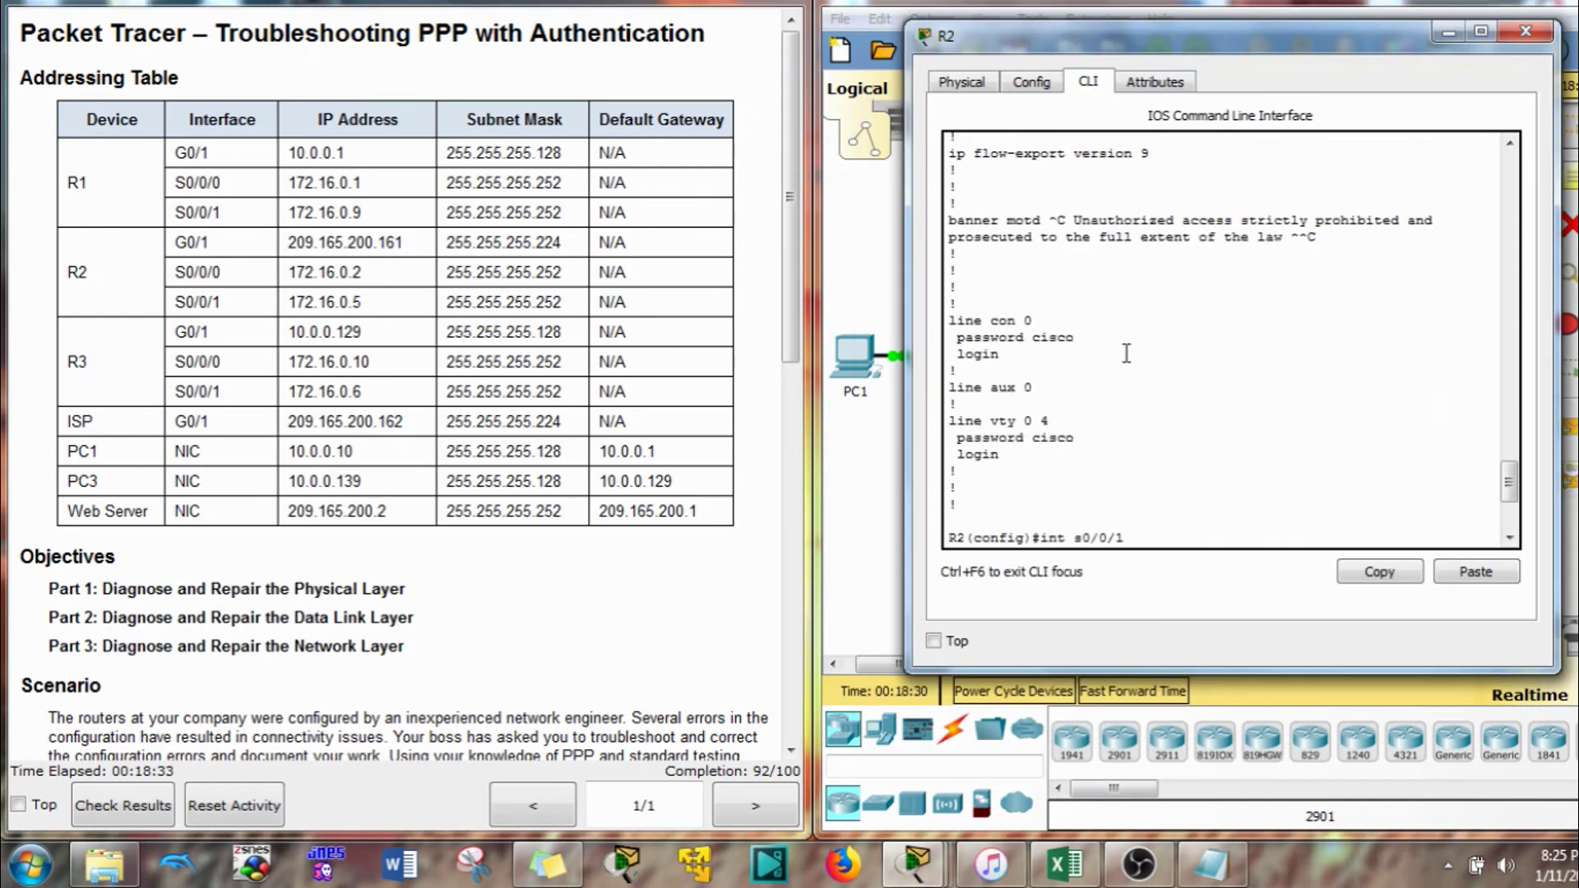
pyautogui.scroll(3, 1126, 352)
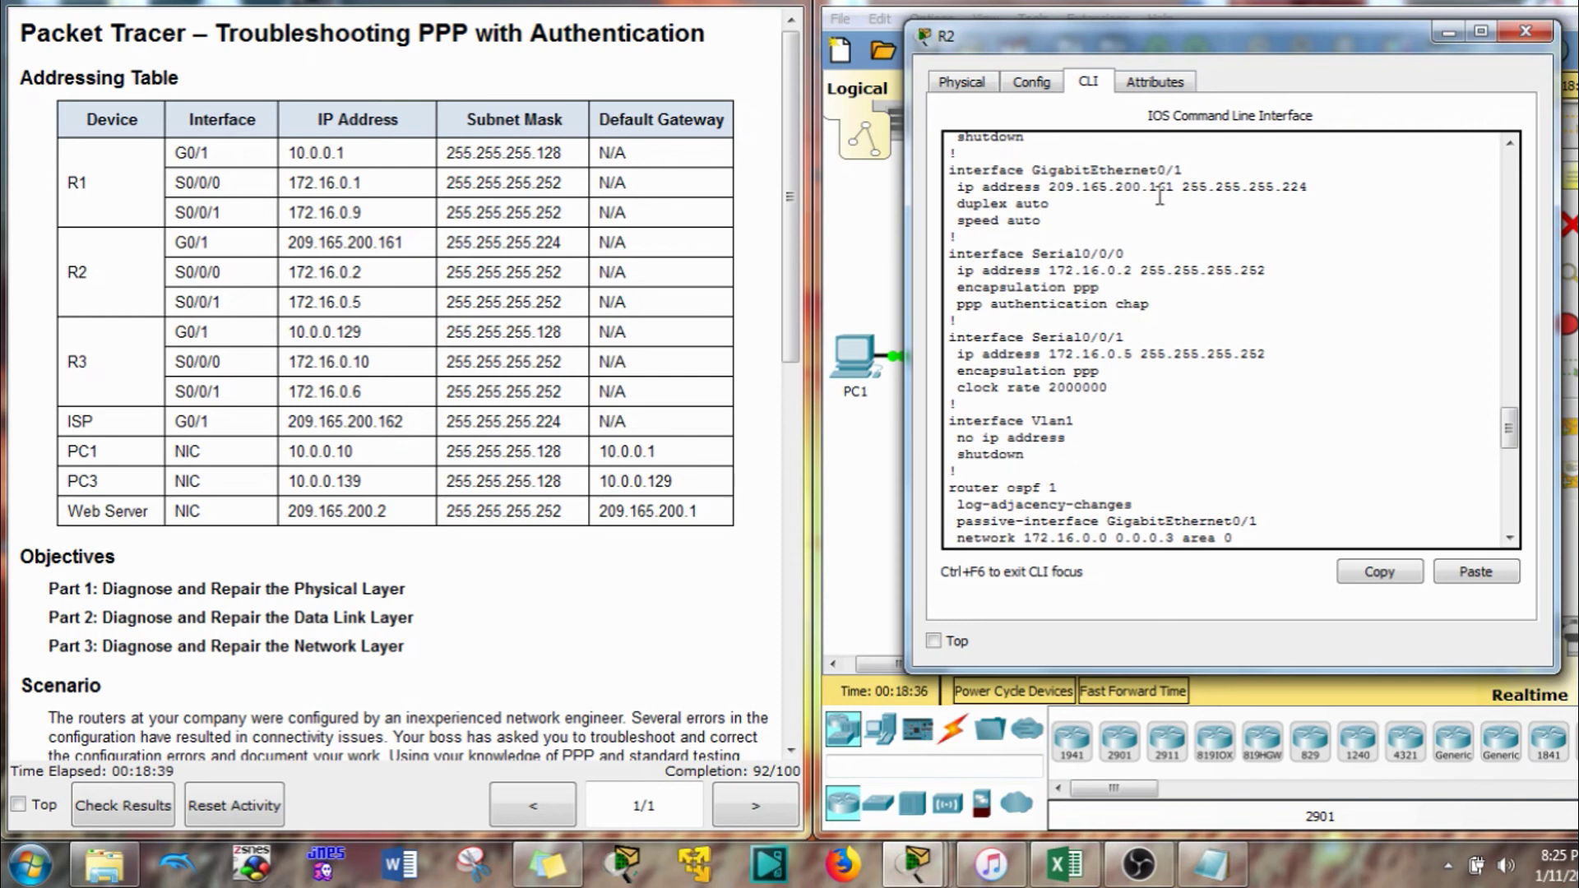
pyautogui.moveTo(1317, 186); pyautogui.dragTo(1276, 198)
pyautogui.click(1234, 314)
# Bring up R3's CLI and scroll through its running configuration
pyautogui.click(1436, 30)
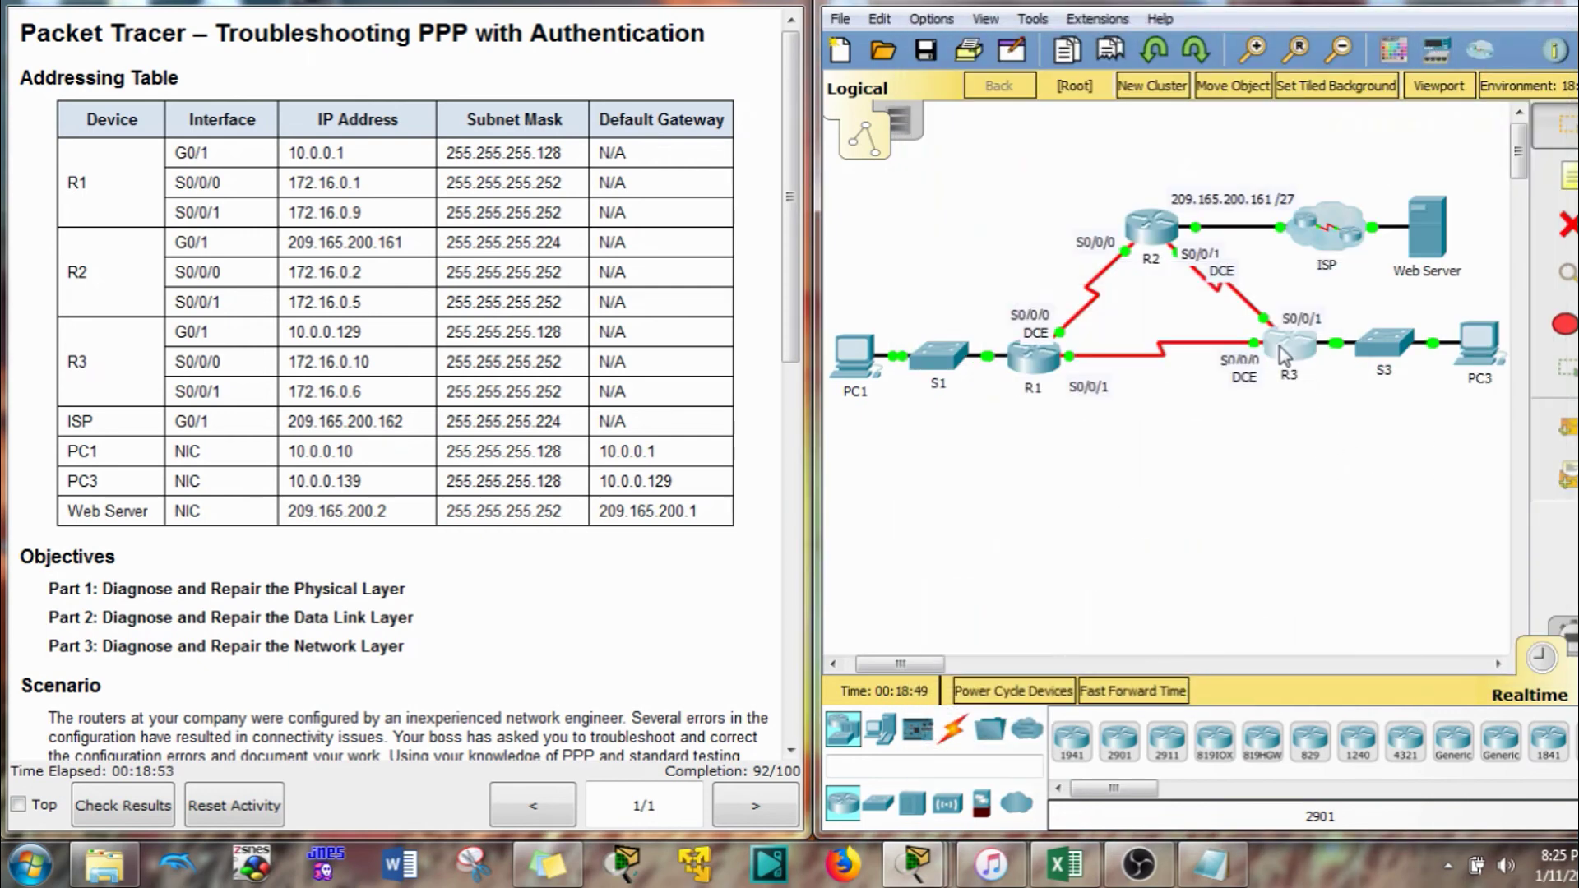
pyautogui.click(1365, 354)
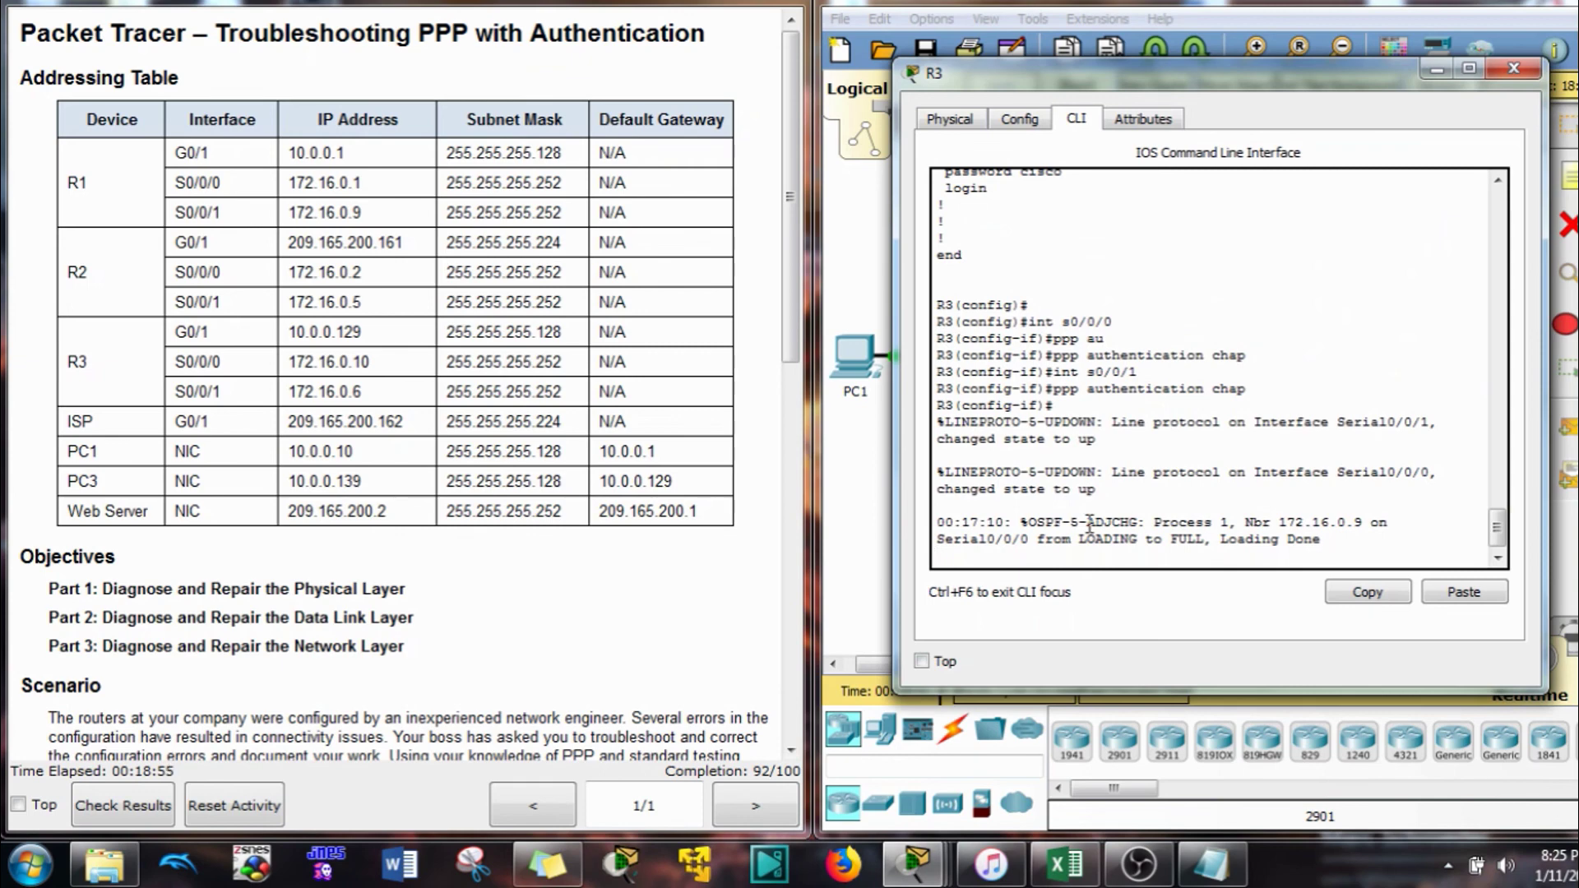
pyautogui.press('Return')
pyautogui.scroll(15, 1090, 524)
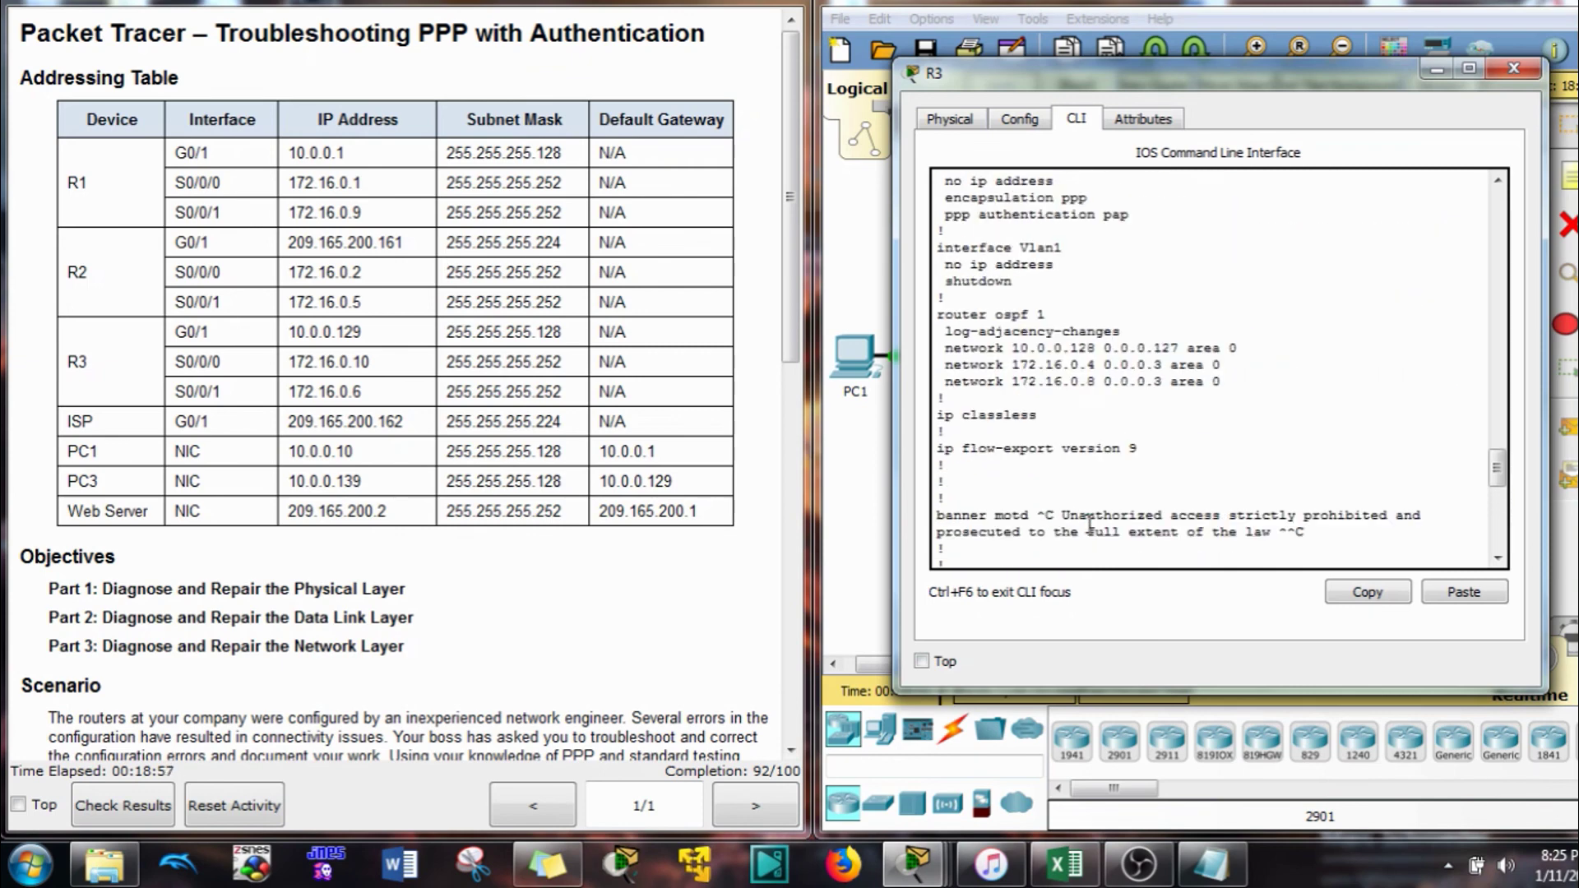
pyautogui.scroll(2, 1090, 524)
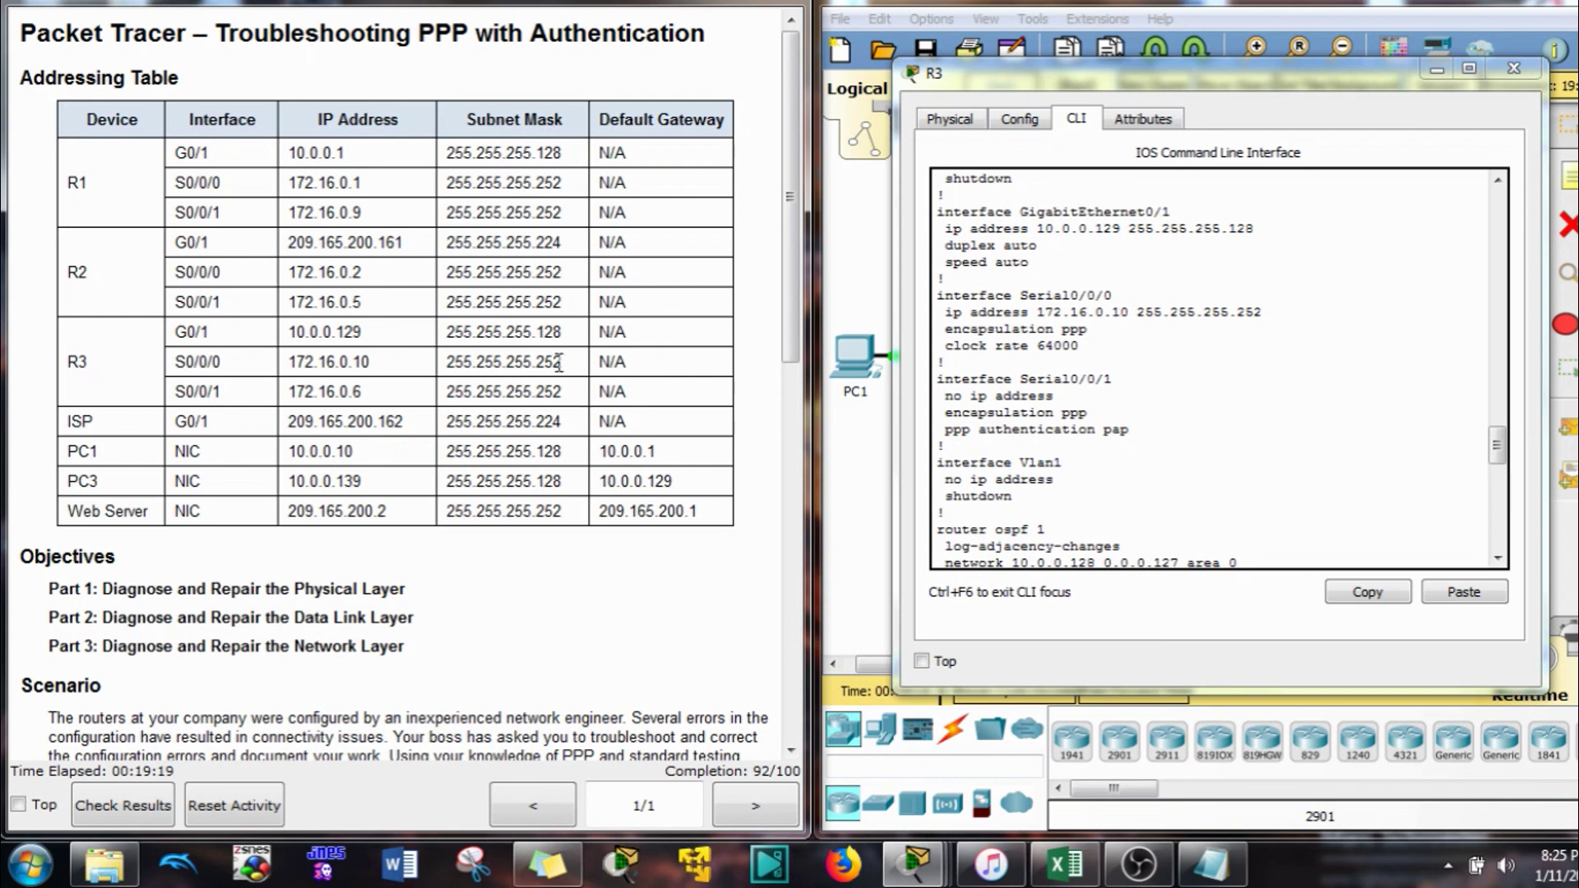
# Copy R3's 'interface Serial0/0/1' line, which has no IP address
pyautogui.click(1271, 305)
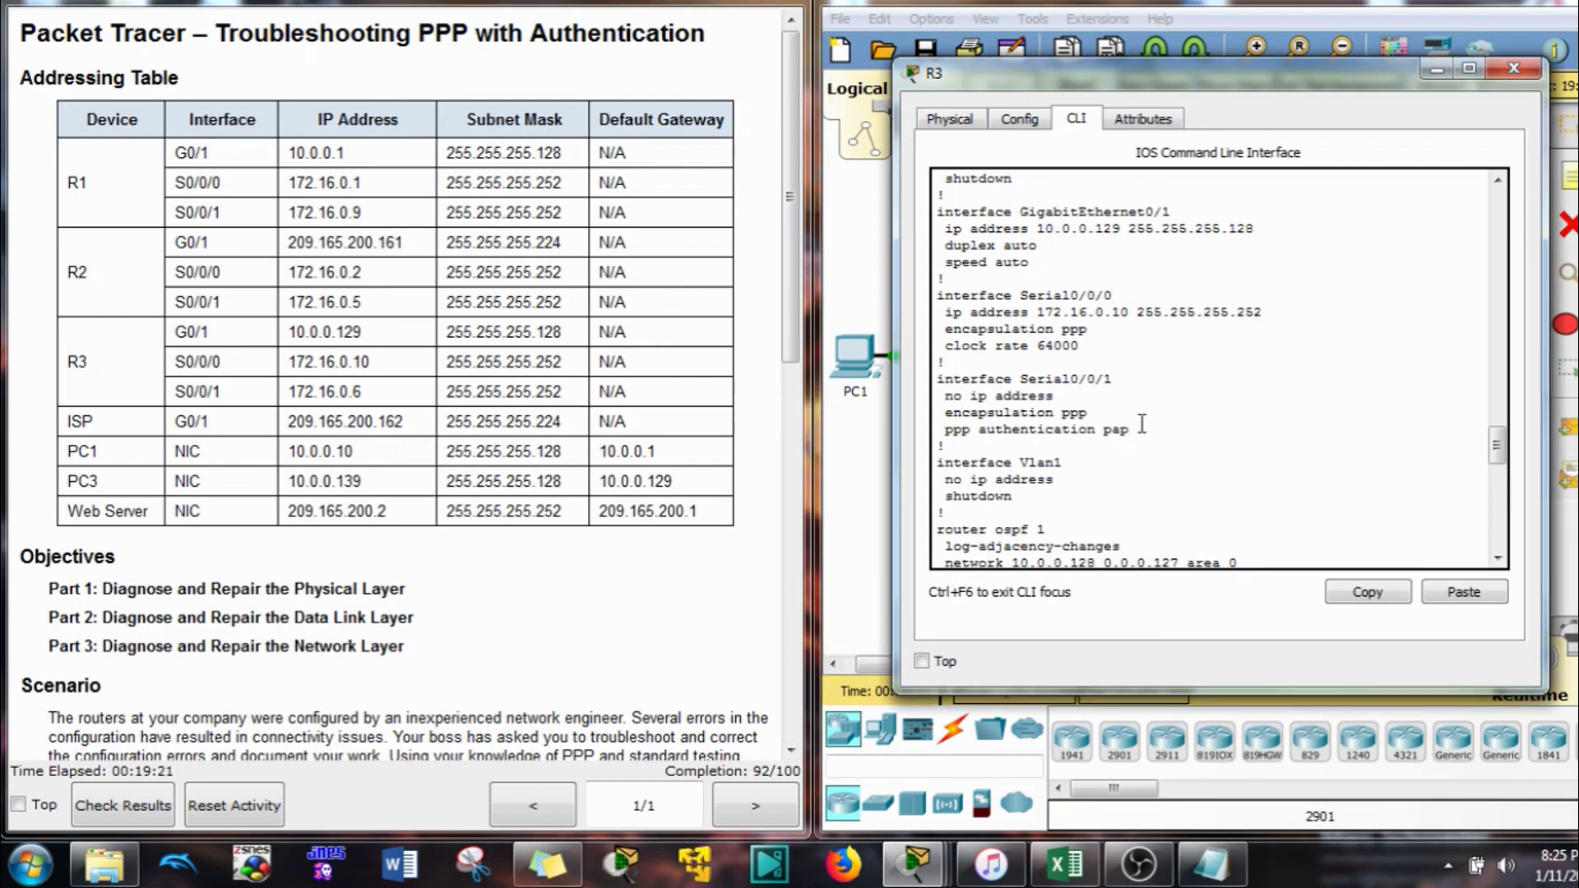
pyautogui.moveTo(1088, 418); pyautogui.dragTo(1069, 380)
pyautogui.click(1071, 385)
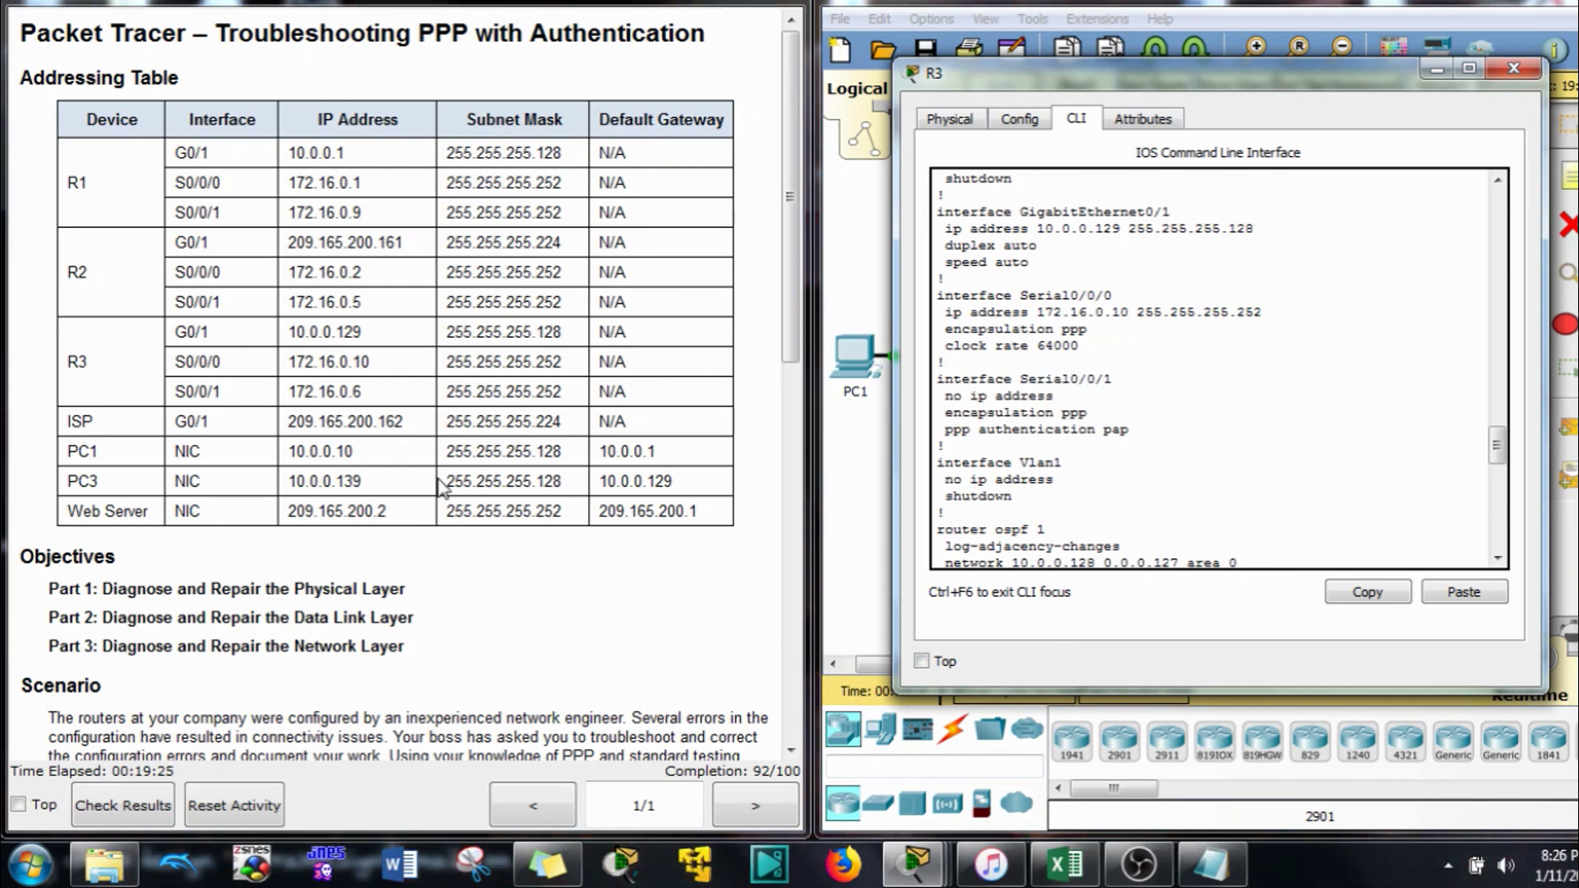
pyautogui.moveTo(1110, 379); pyautogui.dragTo(936, 380)
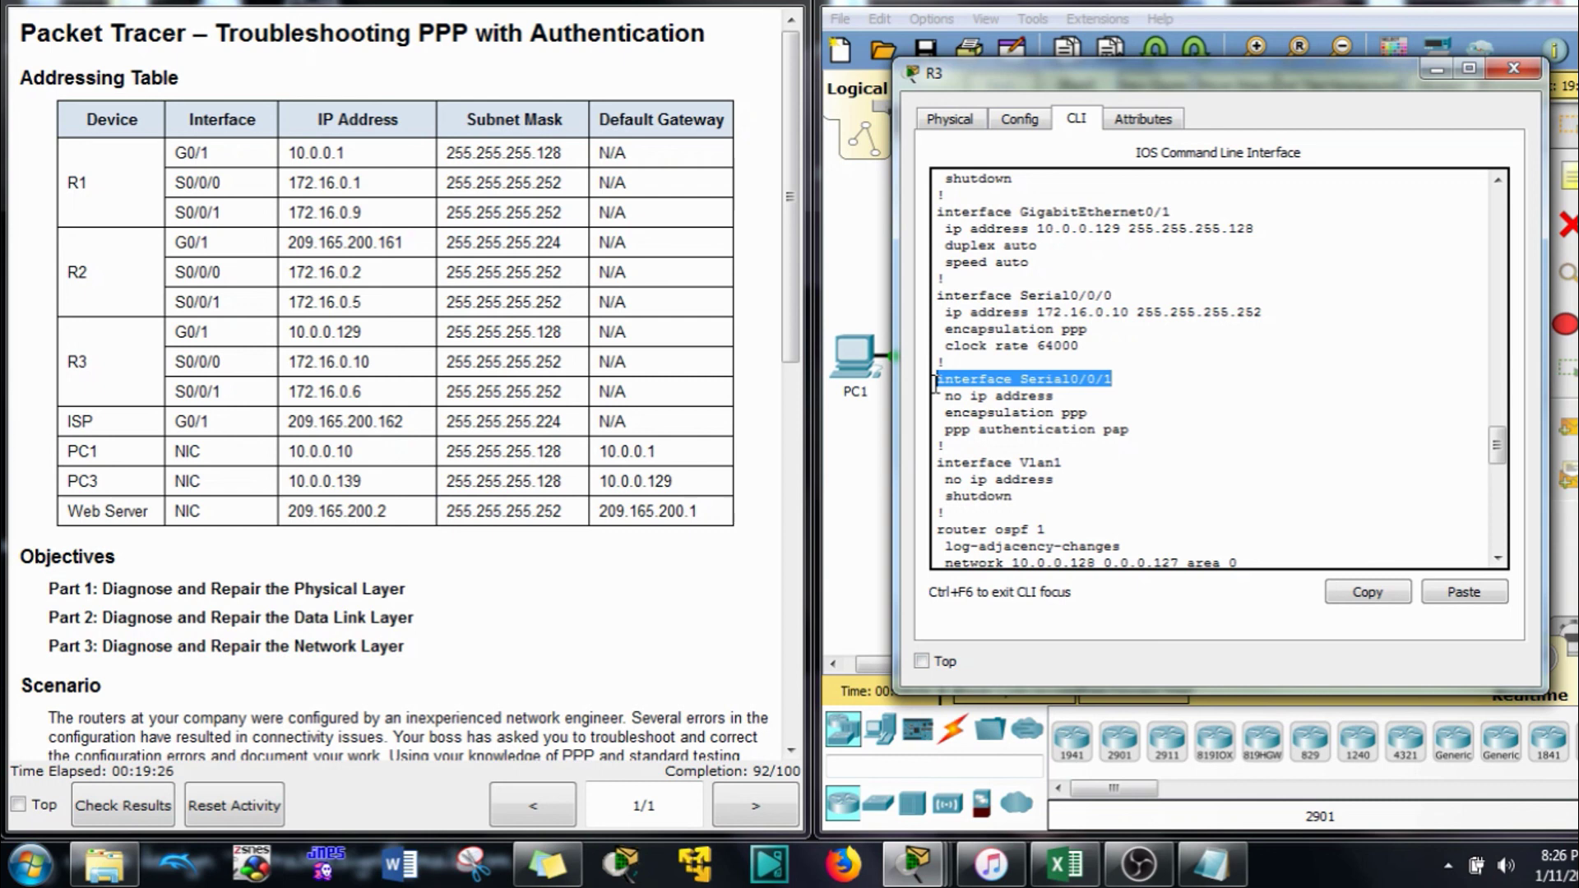
pyautogui.click(1353, 593)
# Assign 172.16.0.6 255.255.255.252 to R3's Serial0/0/1
pyautogui.click(1464, 594)
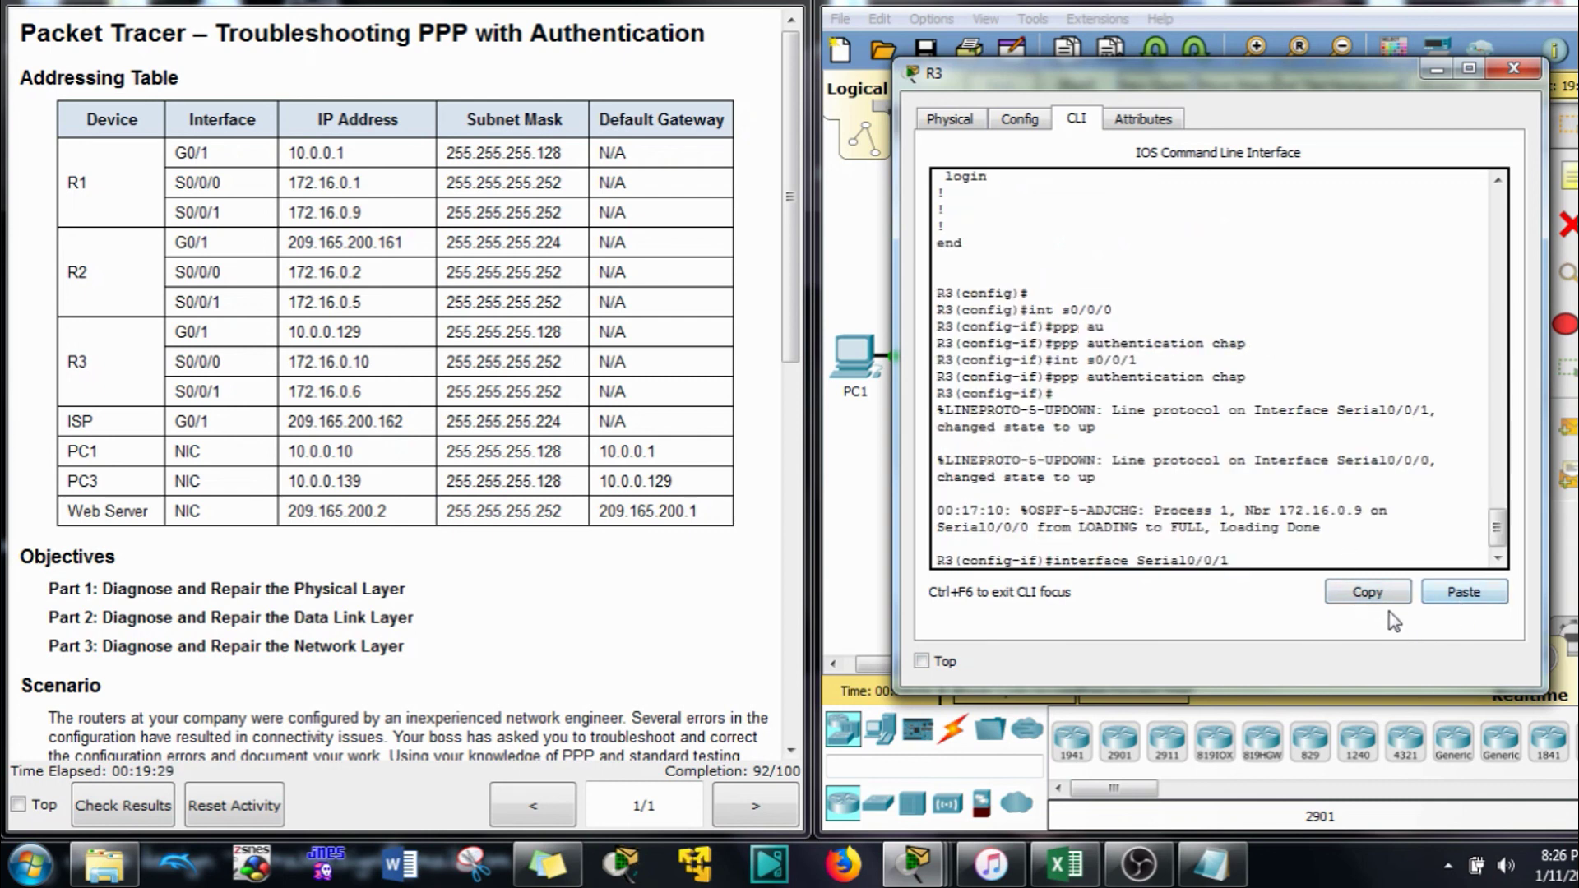
pyautogui.press('Return')
pyautogui.write('ip add')
pyautogui.press('Tab')
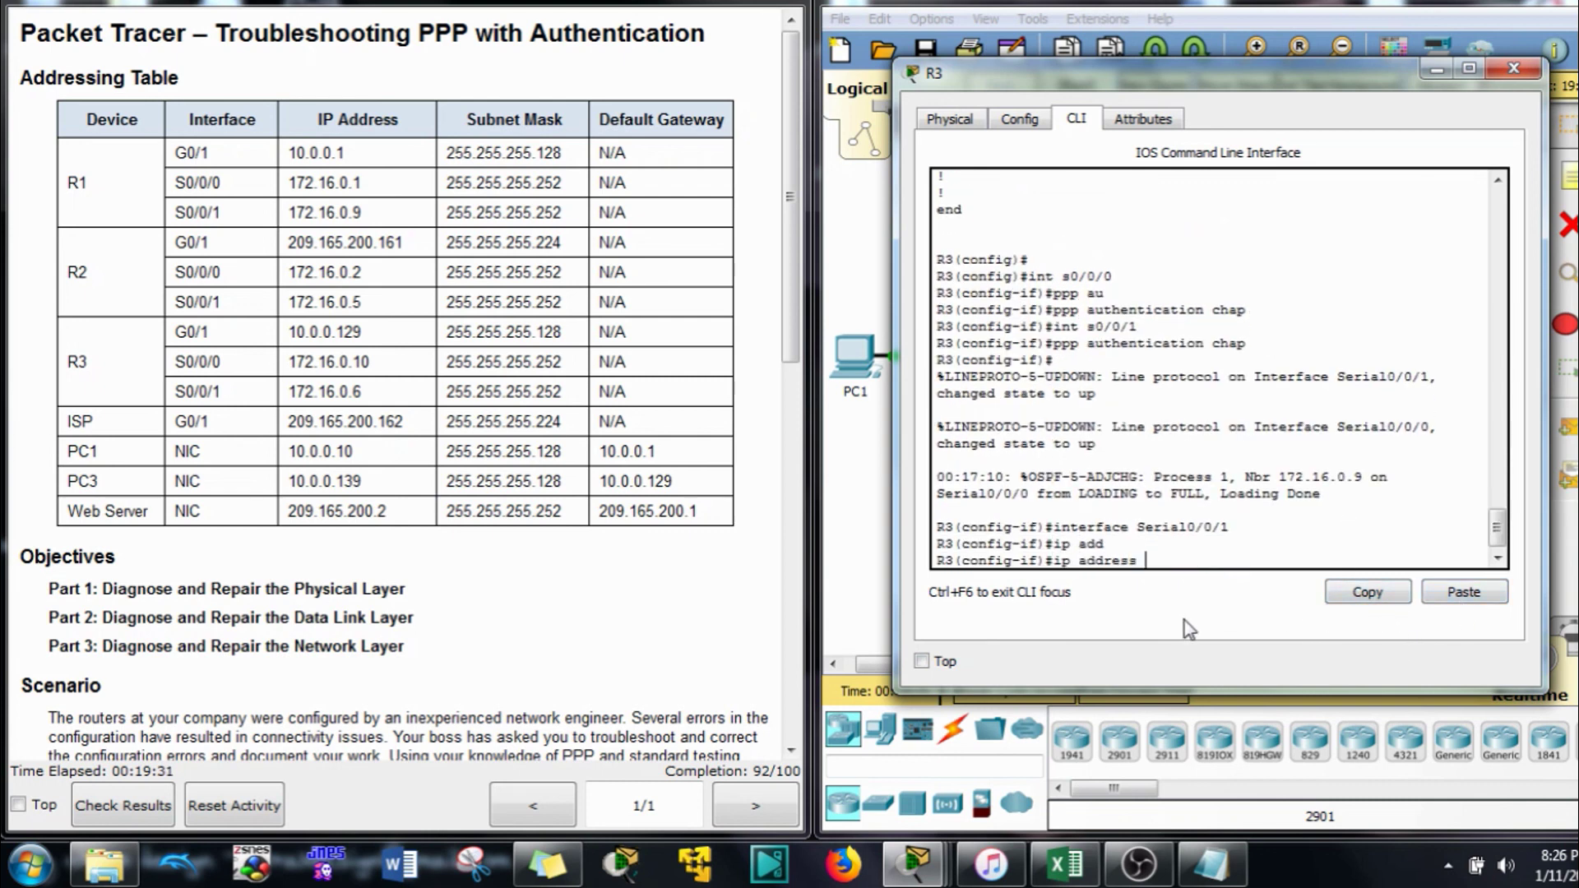
pyautogui.write('172.16.0.6 255.255.255.2')
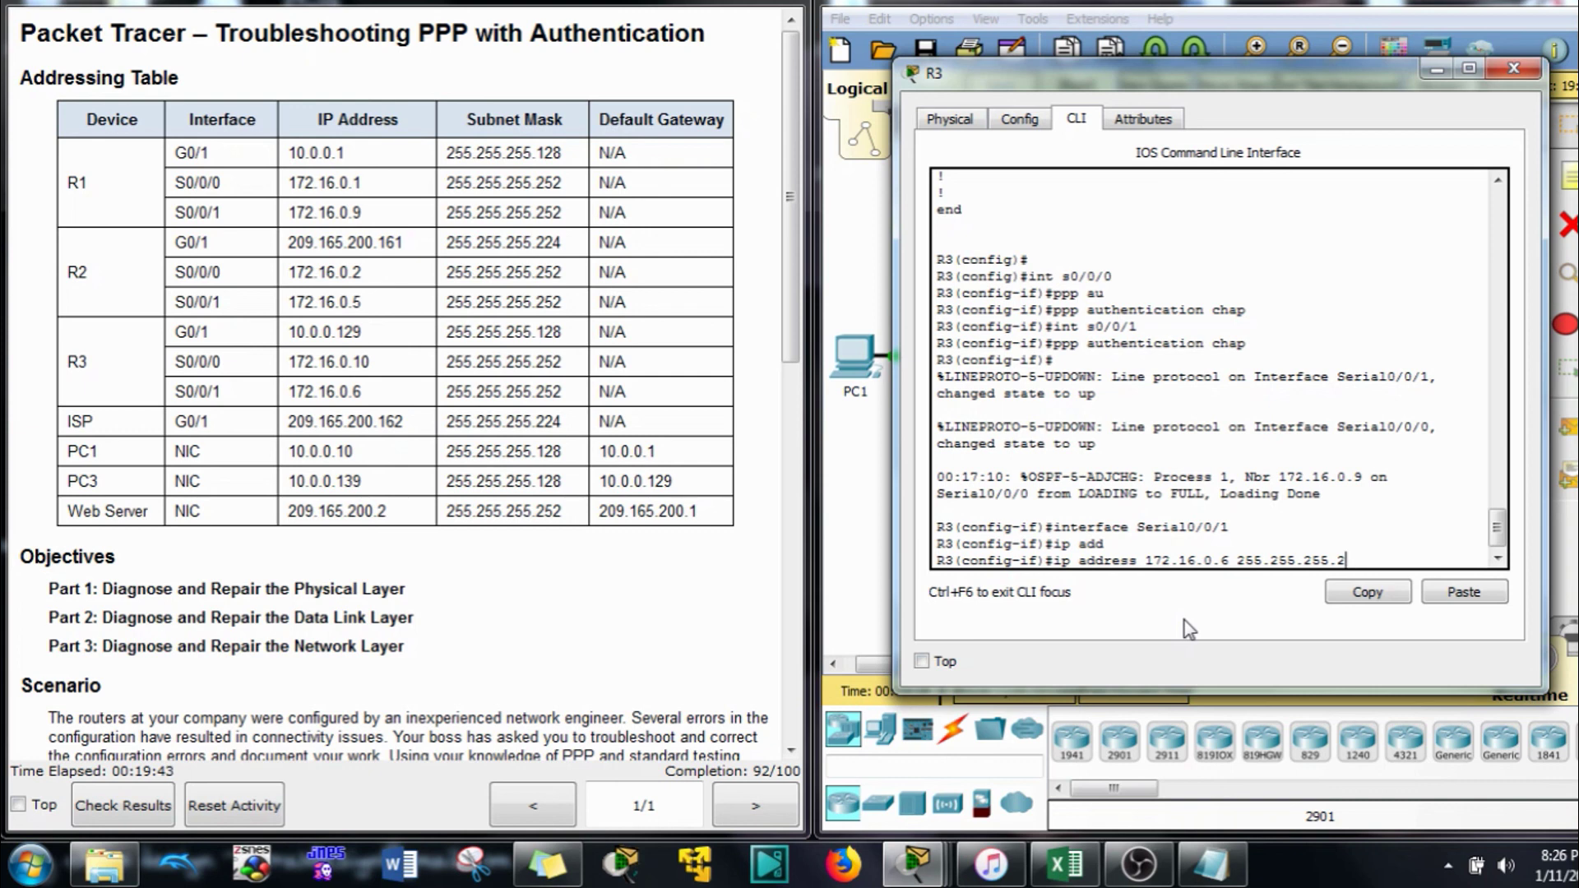
pyautogui.write('52')
pyautogui.press('Return')
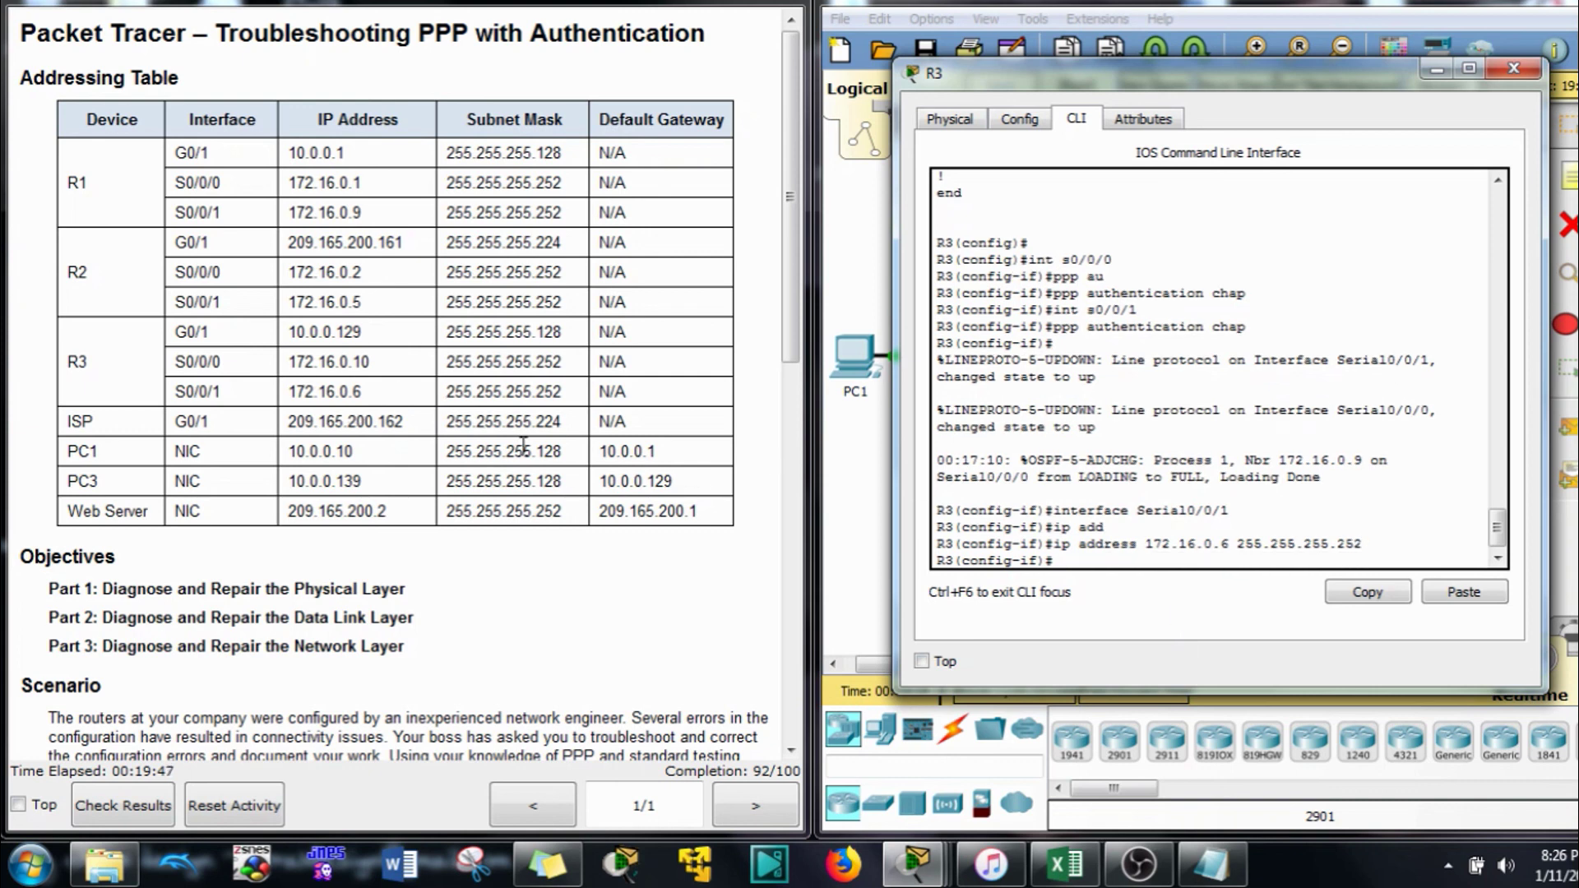